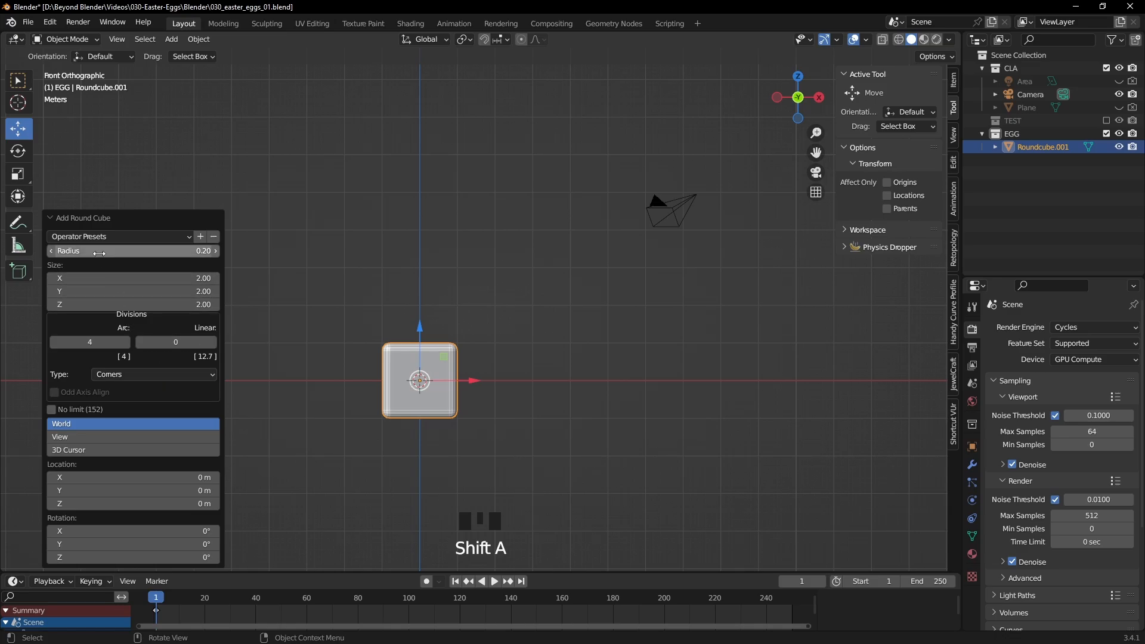
Turn the newly added round cube into a sphere with the Quadsphere operator preset.
left_click(95, 235)
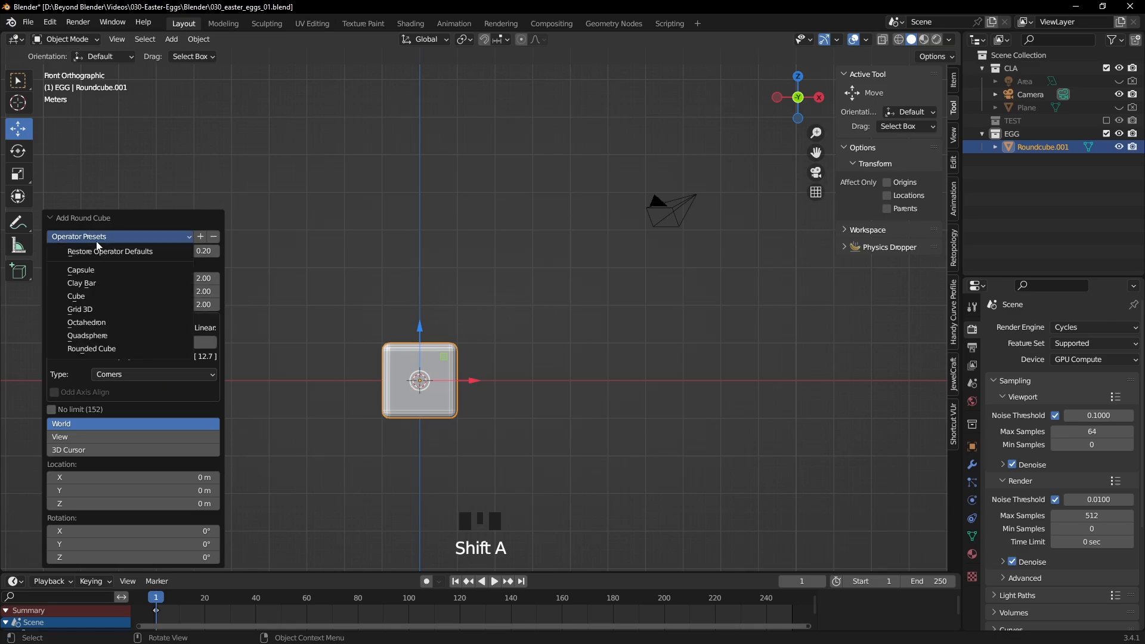
left_click(106, 335)
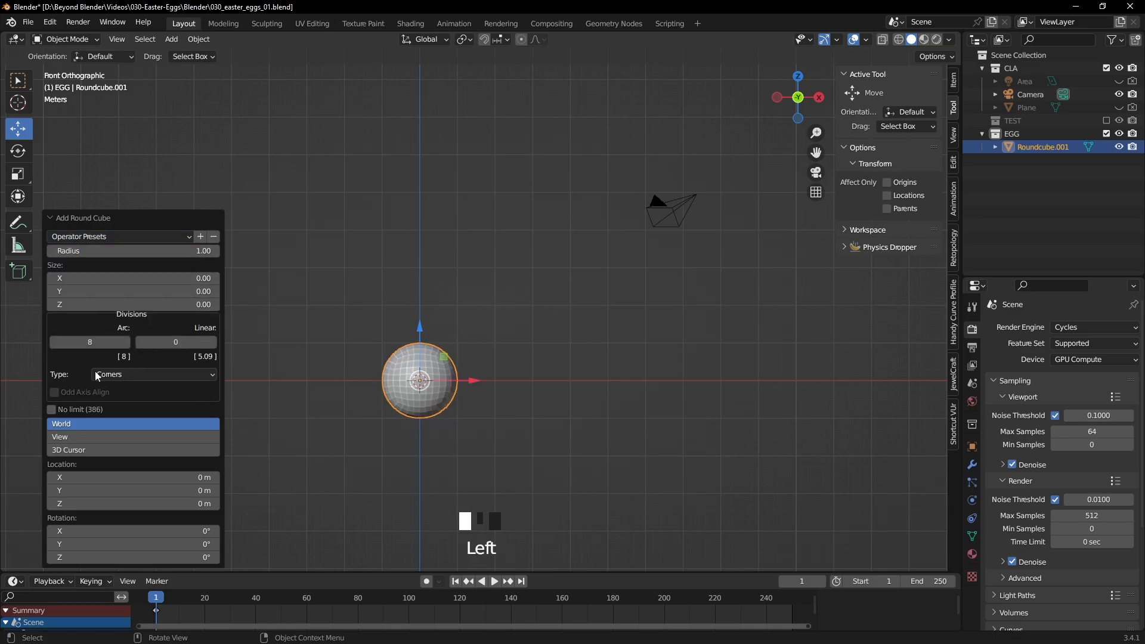
scroll(398, 381, "up", 7)
middle_click_drag(402, 406, 610, 264, "shift")
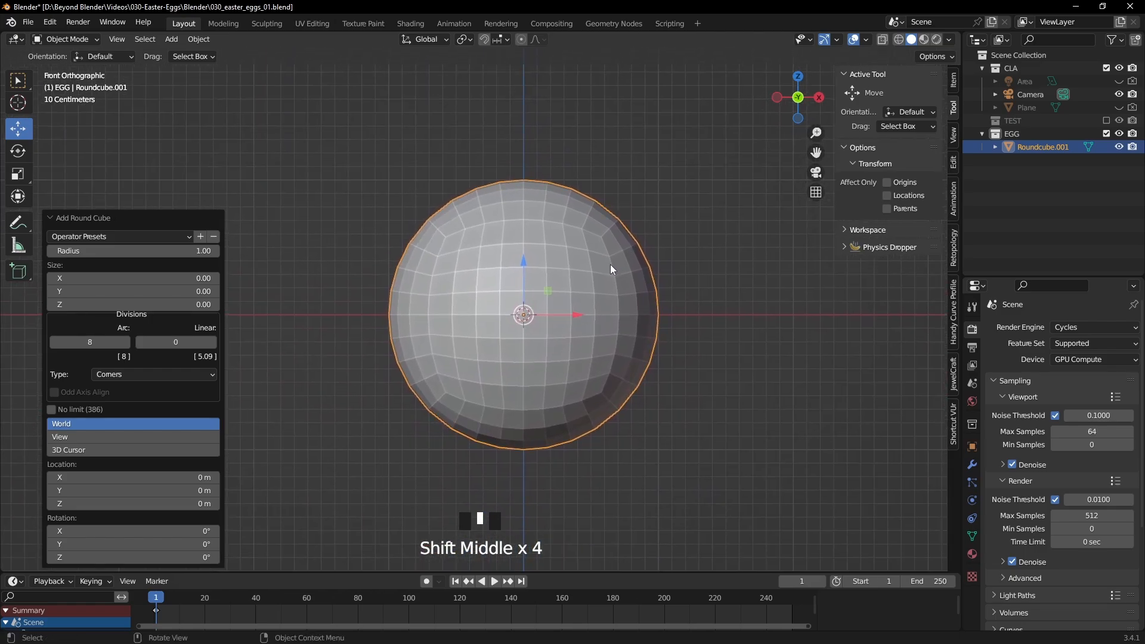
Apply smooth shading to the quadsphere.
left_click(332, 377)
middle_click_drag(332, 377, 542, 261)
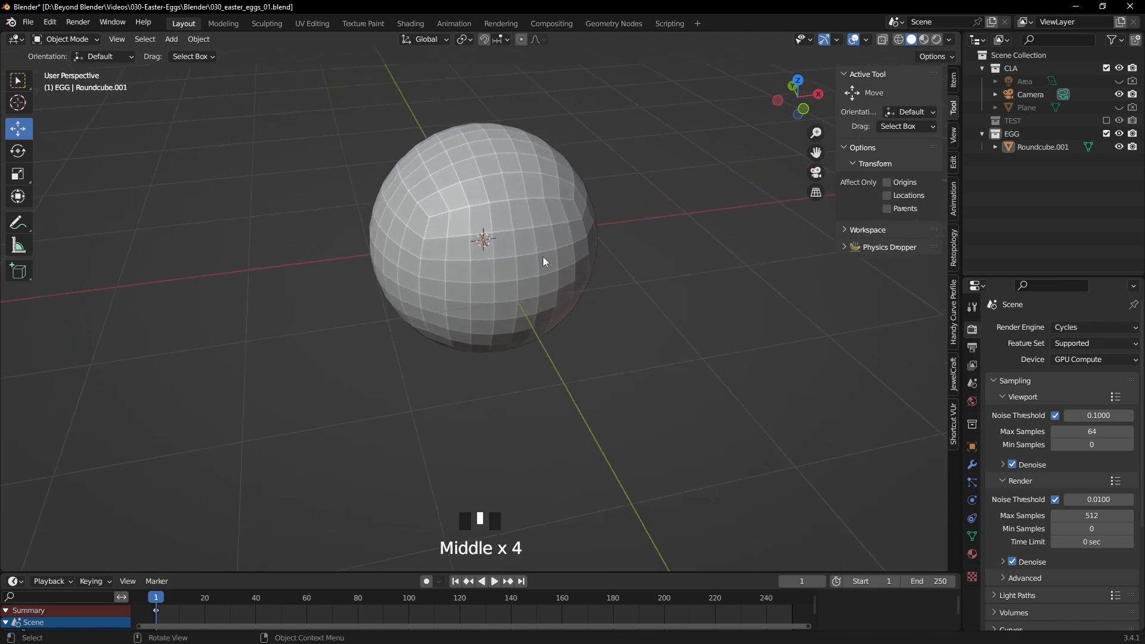
left_click(532, 227)
right_click(532, 227)
left_click(492, 246)
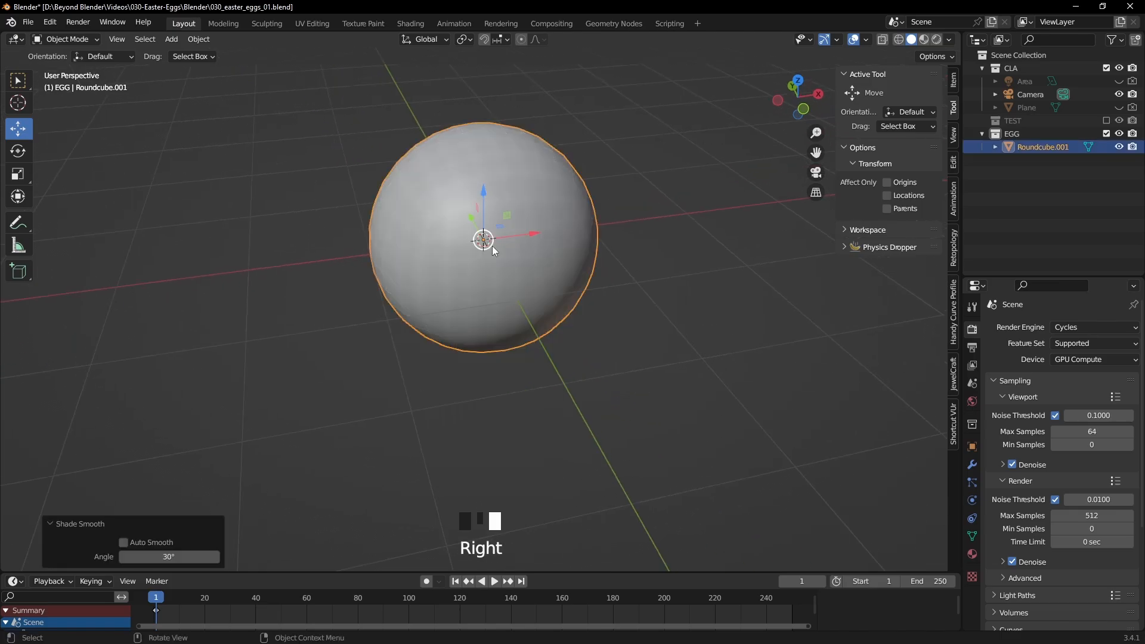
Enable proportional editing and enter Edit Mode on the sphere in vertex select mode with nothing selected.
key("KP_1")
middle_click_drag(755, 356, 599, 154, "shift")
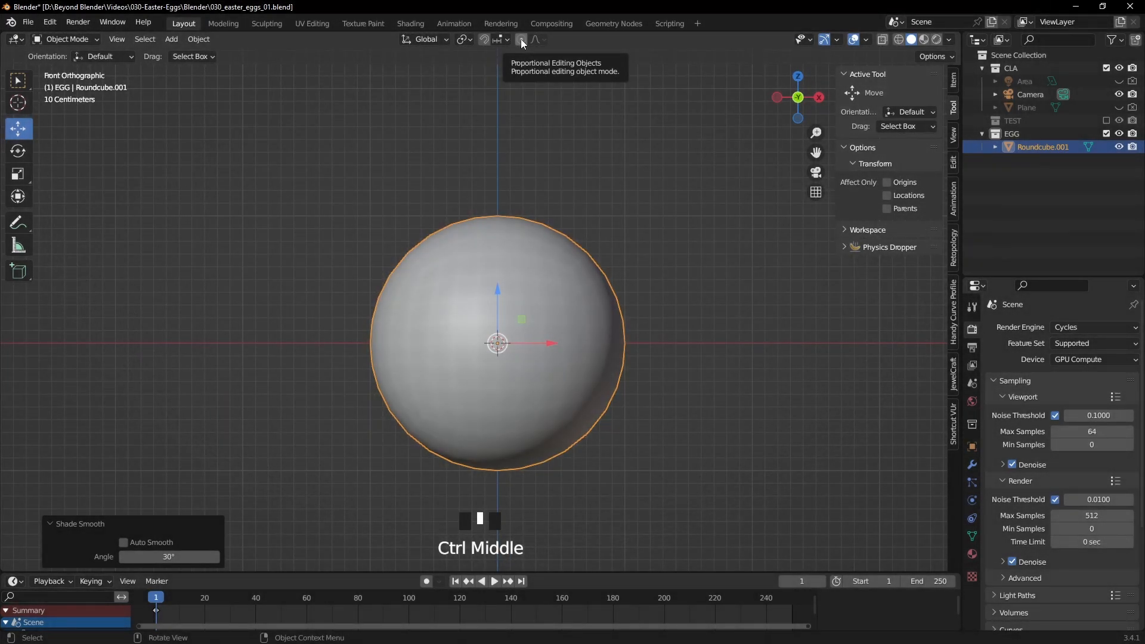
left_click(522, 40)
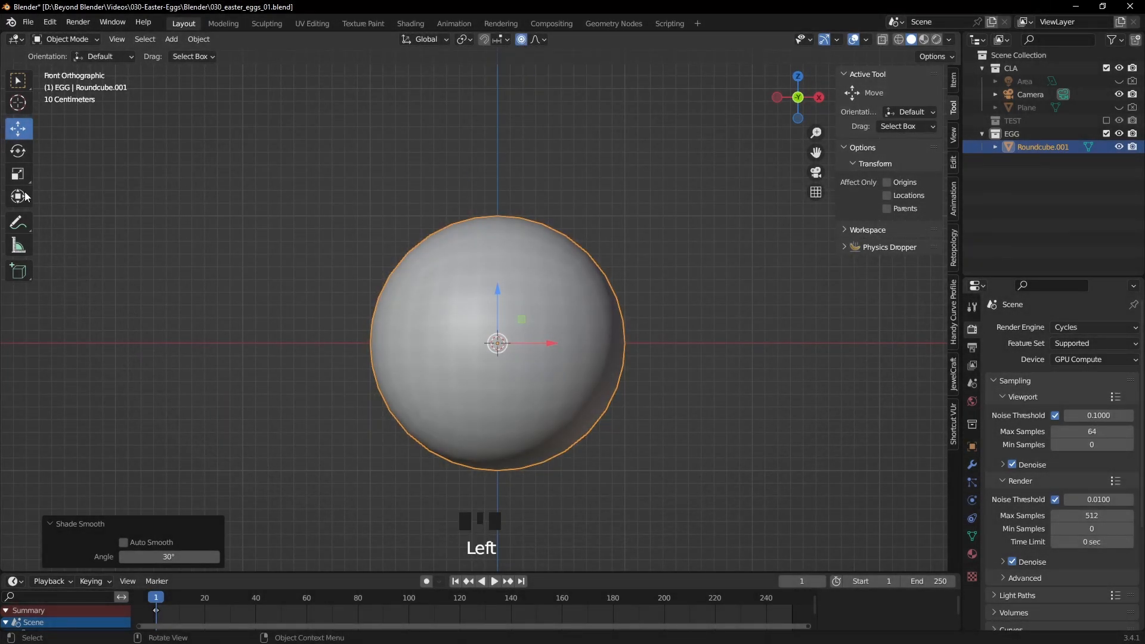
left_click(17, 137)
left_click(528, 262)
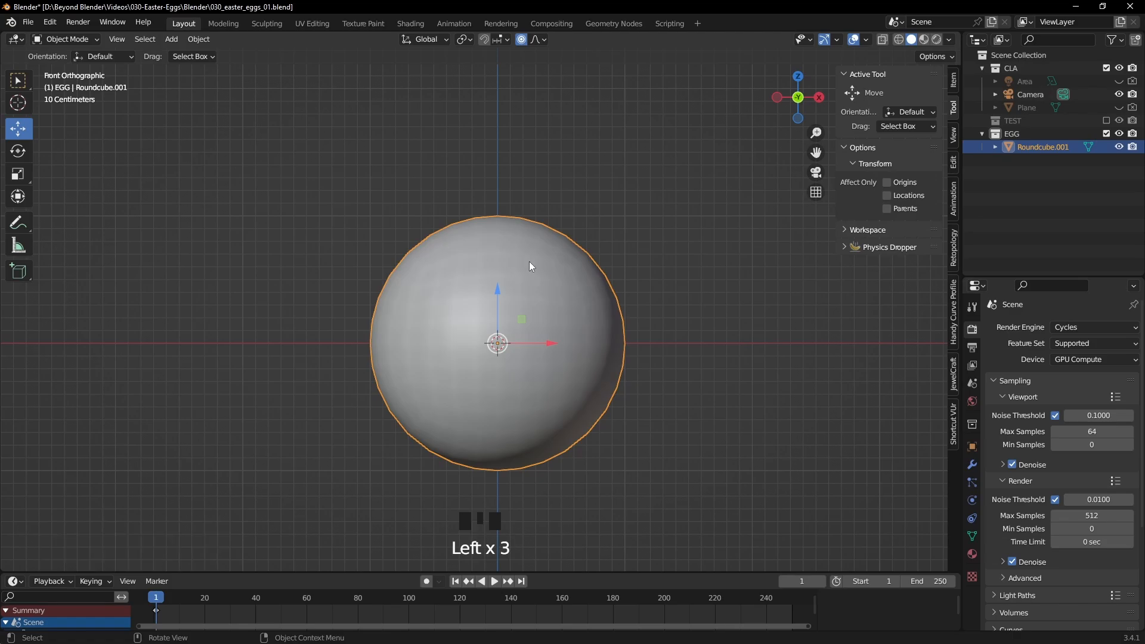
key("Tab")
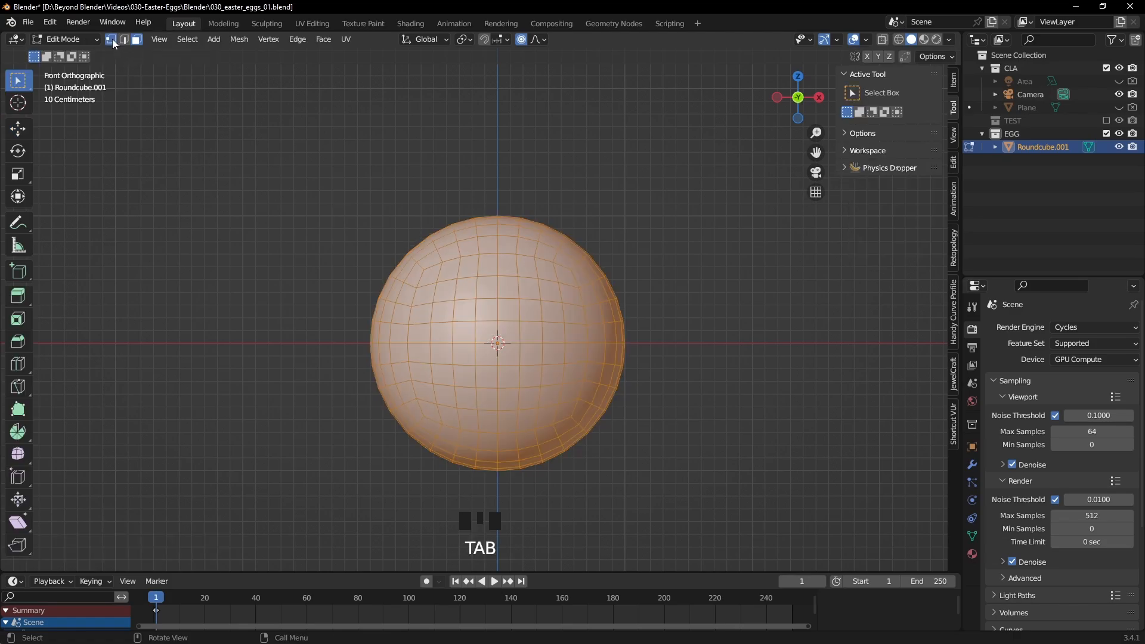
left_click(59, 185)
left_click(60, 186)
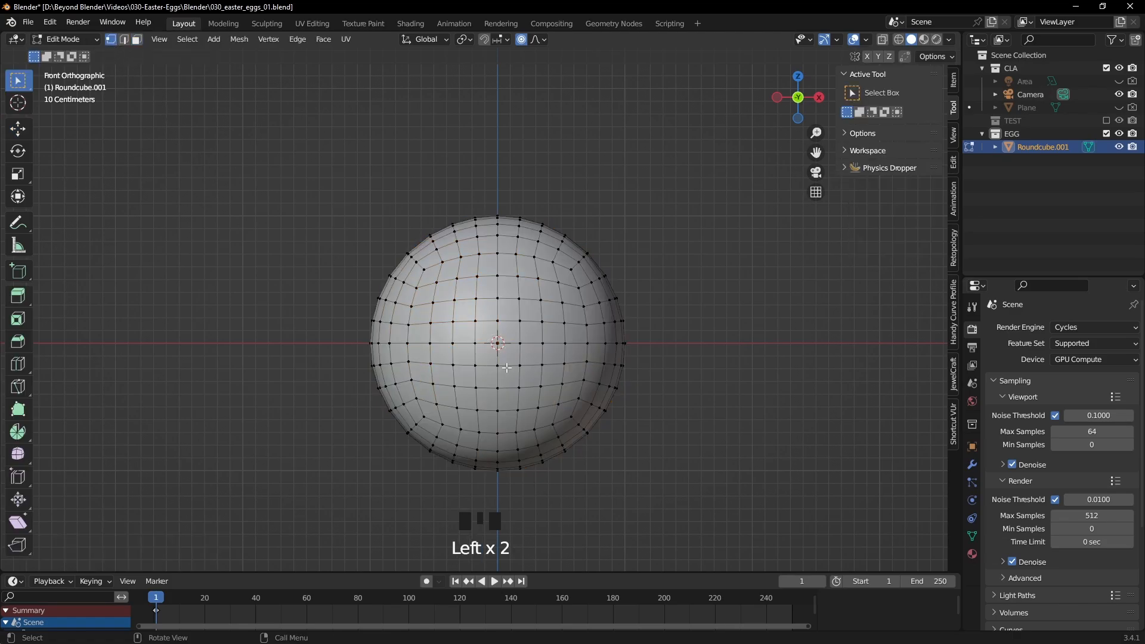
Pull the sphere's topmost centre vertex up along Z with proportional editing to form an egg shape, then return to Object Mode.
key("KP_7")
left_click(505, 176)
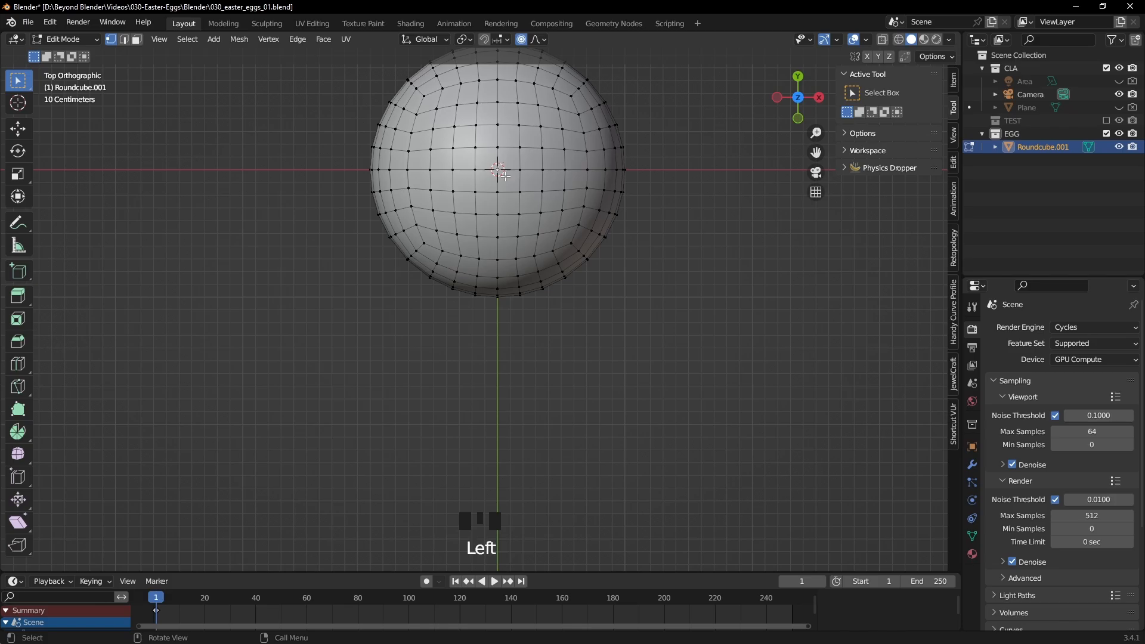
middle_click_drag(546, 283, 487, 205)
key("KP_1")
scroll(565, 187, "down", 1)
left_click(18, 128)
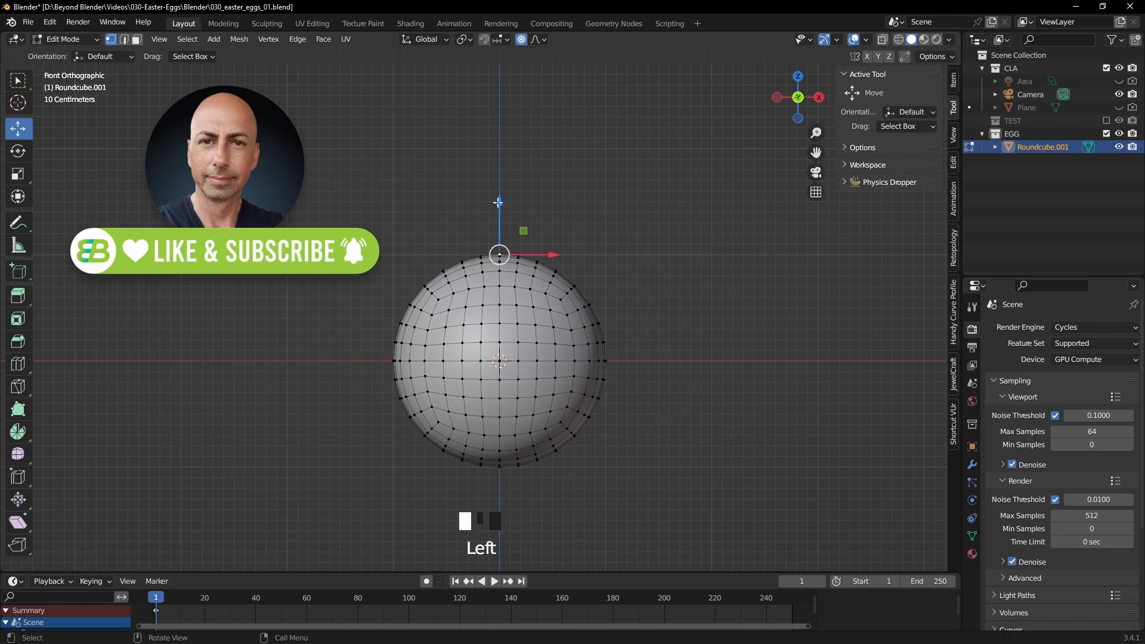
left_click_drag(502, 200, 525, 127)
scroll(504, 122, "up", 3)
key("Tab")
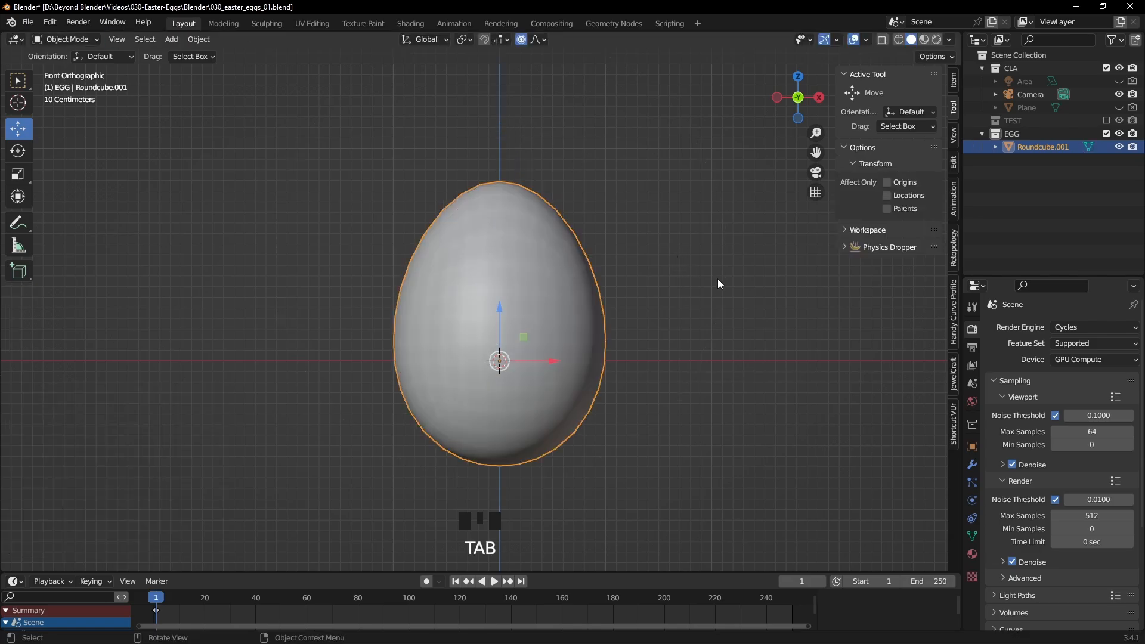
left_click(713, 345)
scroll(711, 349, "down", 1)
middle_click_drag(692, 360, 661, 316, "shift")
Move the egg's bottom centre vertex slightly up along Z with proportional editing to flatten the base, then leave Edit Mode.
left_click(516, 284)
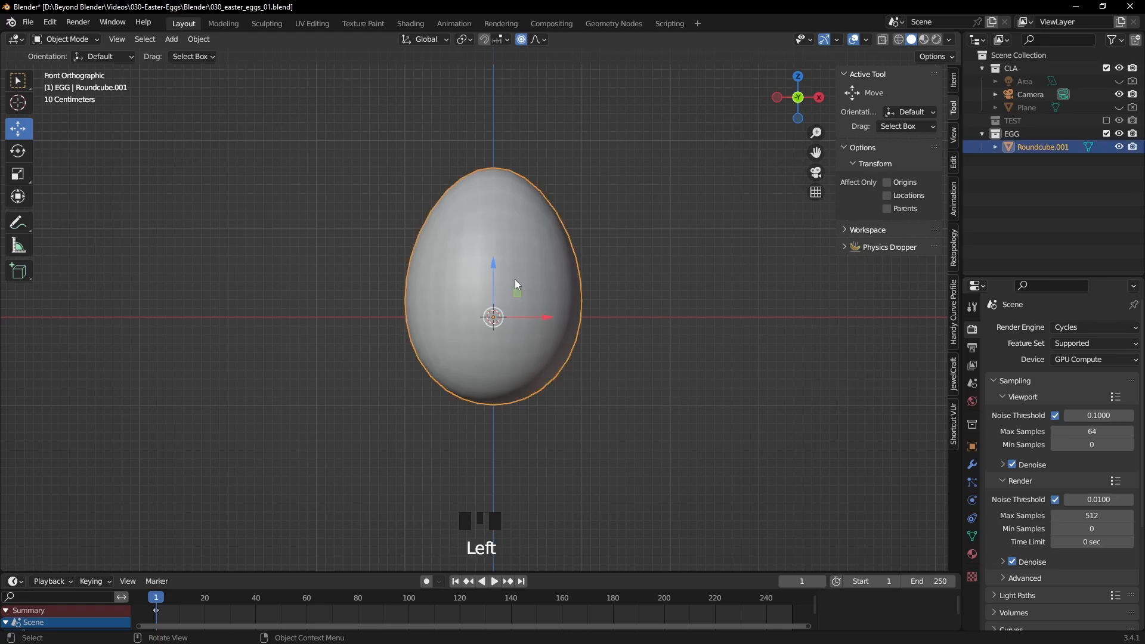
key("Tab")
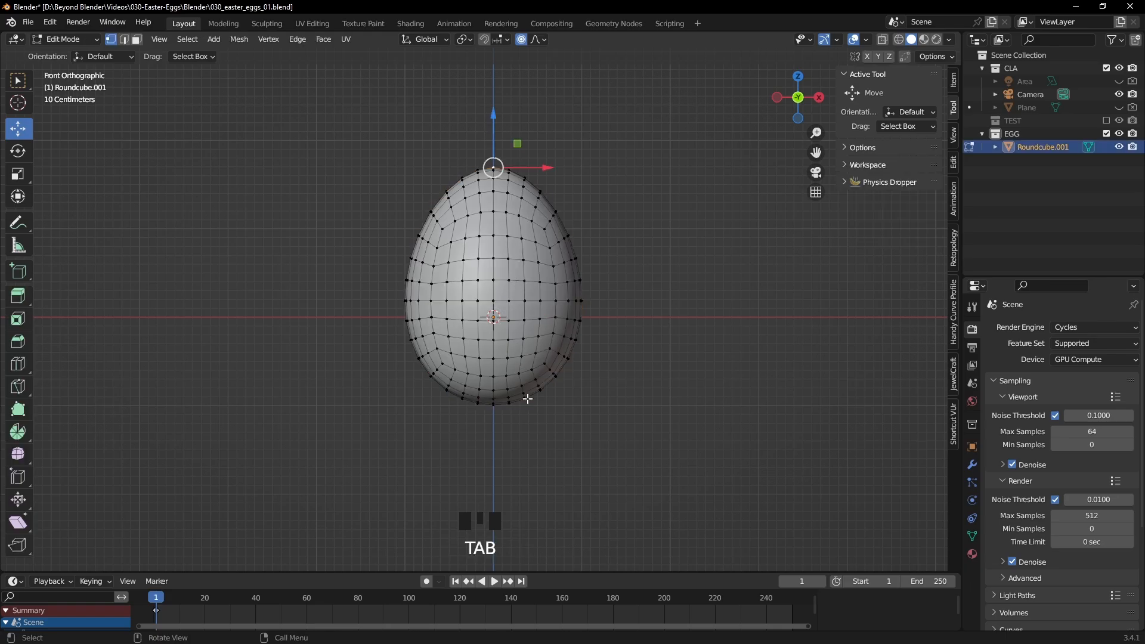
key("KP_7")
key("ctrl+KP_7")
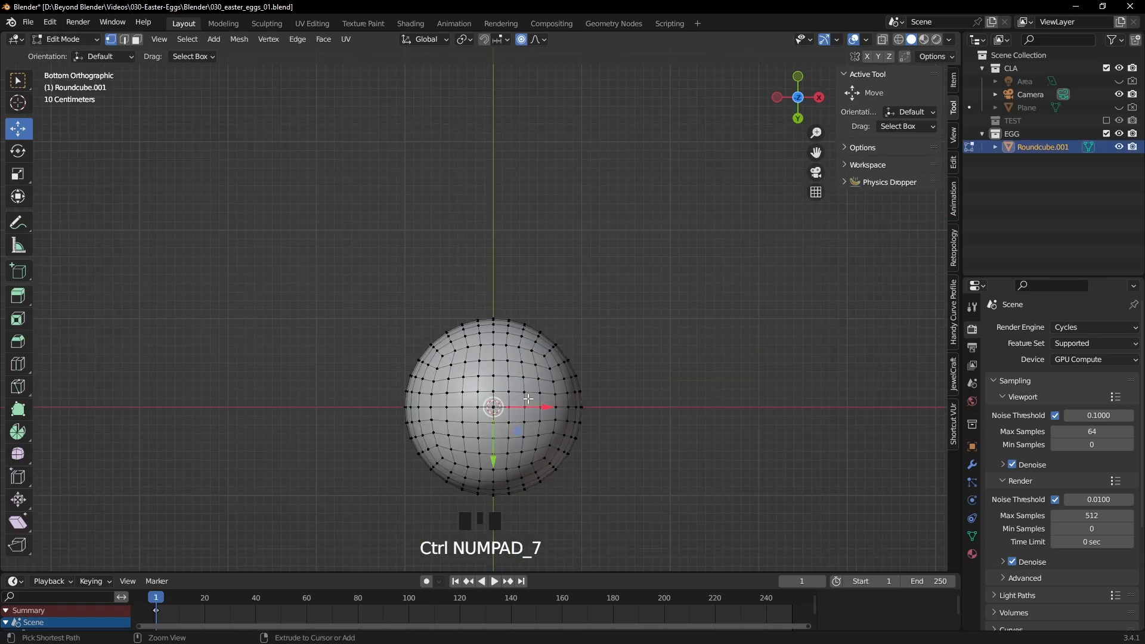
left_click(541, 414)
middle_click_drag(623, 382, 627, 501)
key("KP_1")
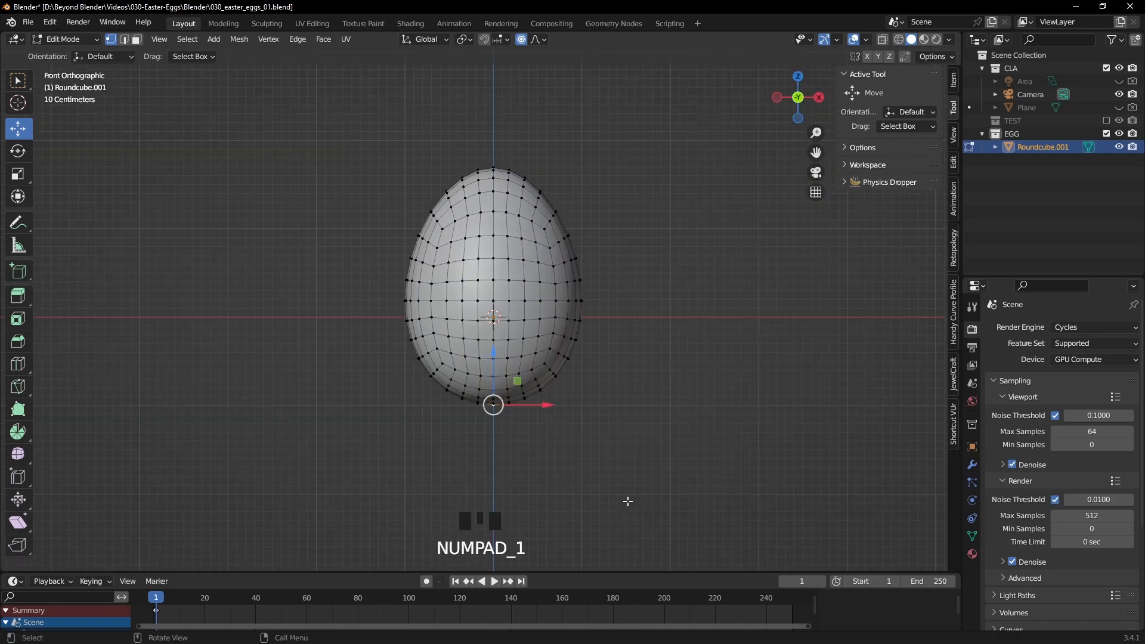
middle_click_drag(674, 332, 520, 365, "shift")
left_click_drag(499, 382, 506, 375)
scroll(499, 375, "up", 3)
key("Tab")
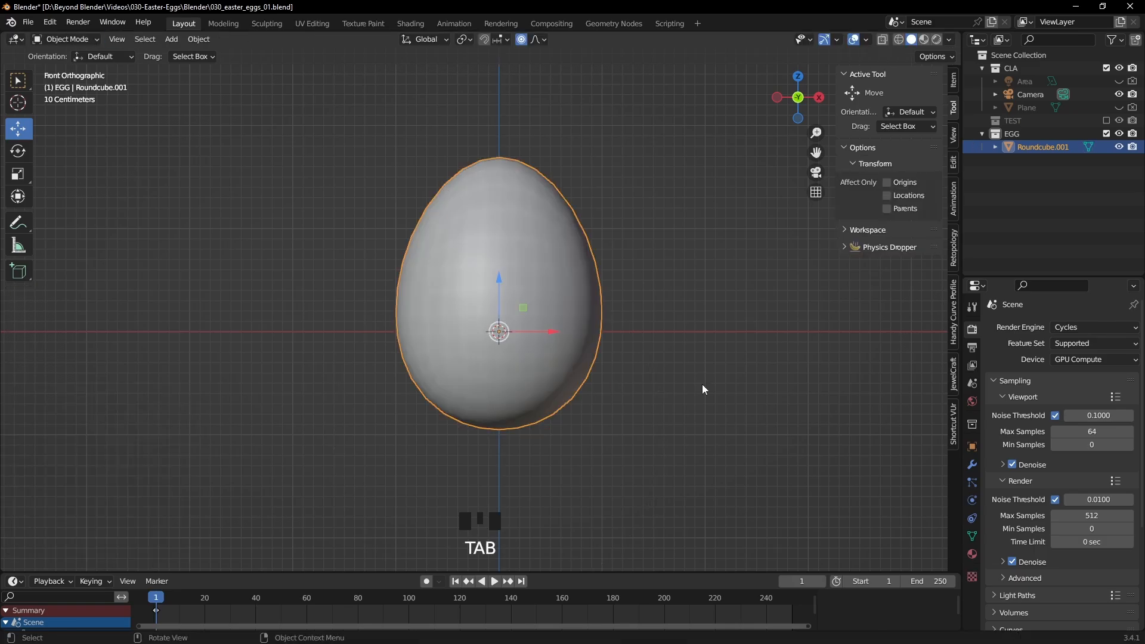
Raise the egg about 0.96 m along Z so its base rests on the ground line.
left_click(703, 384)
scroll(703, 384, "down", 2)
left_click(541, 300)
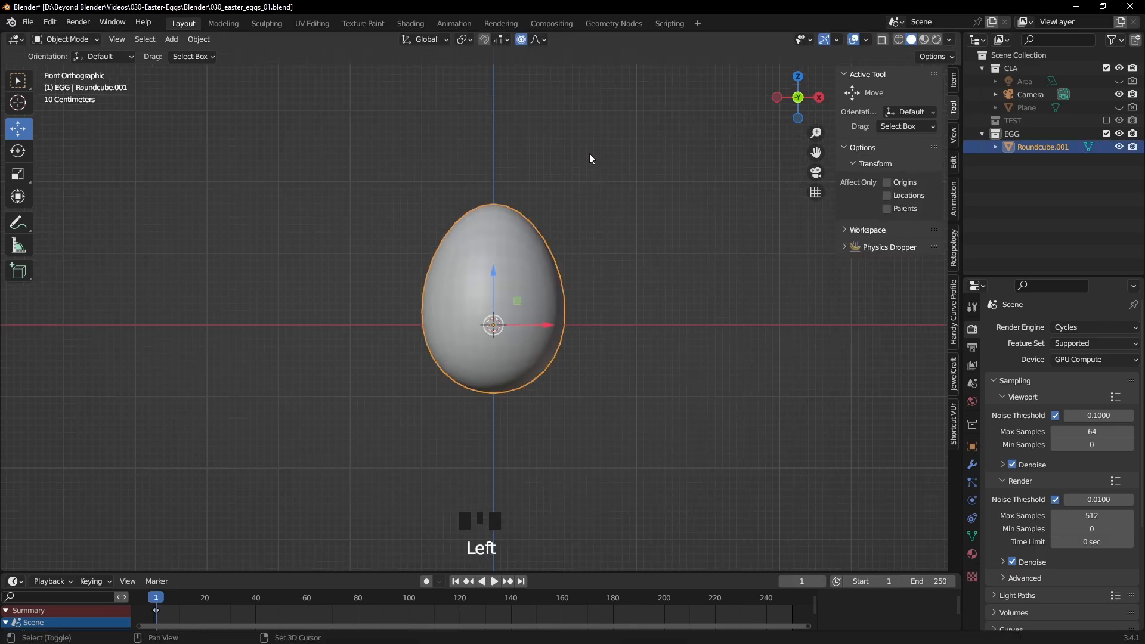
middle_click_drag(531, 242, 537, 258, "shift")
scroll(536, 275, "up", 3)
left_click_drag(510, 315, 511, 196)
middle_click_drag(582, 216, 564, 286, "shift")
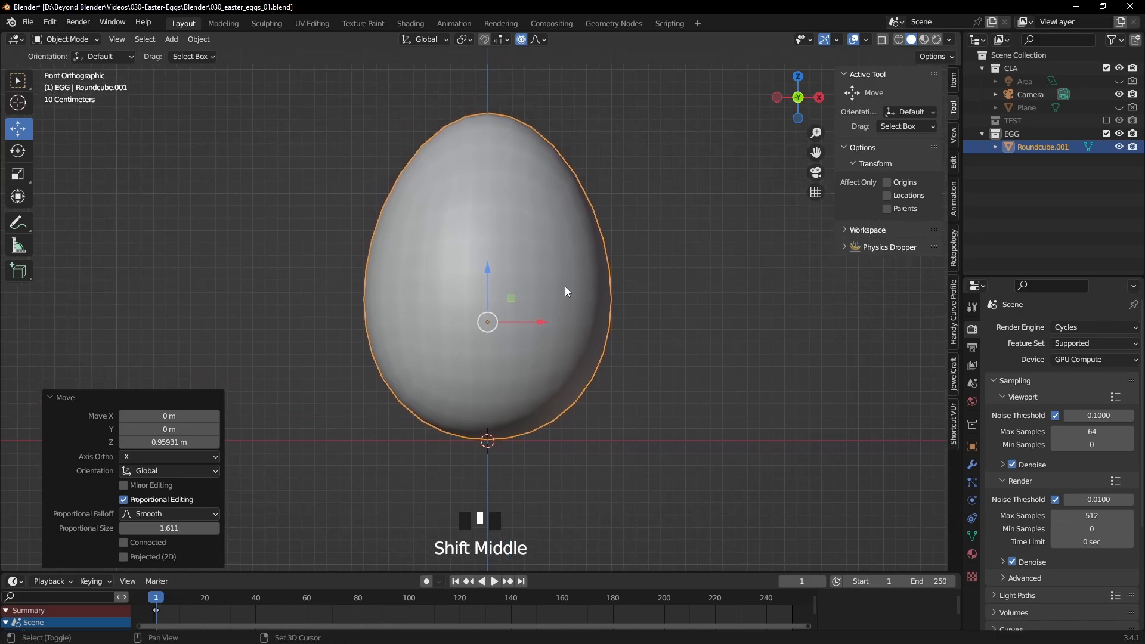
Set the egg's origin to its geometry and display the object's transform values and dimensions.
right_click(649, 250)
mouse_move(616, 308)
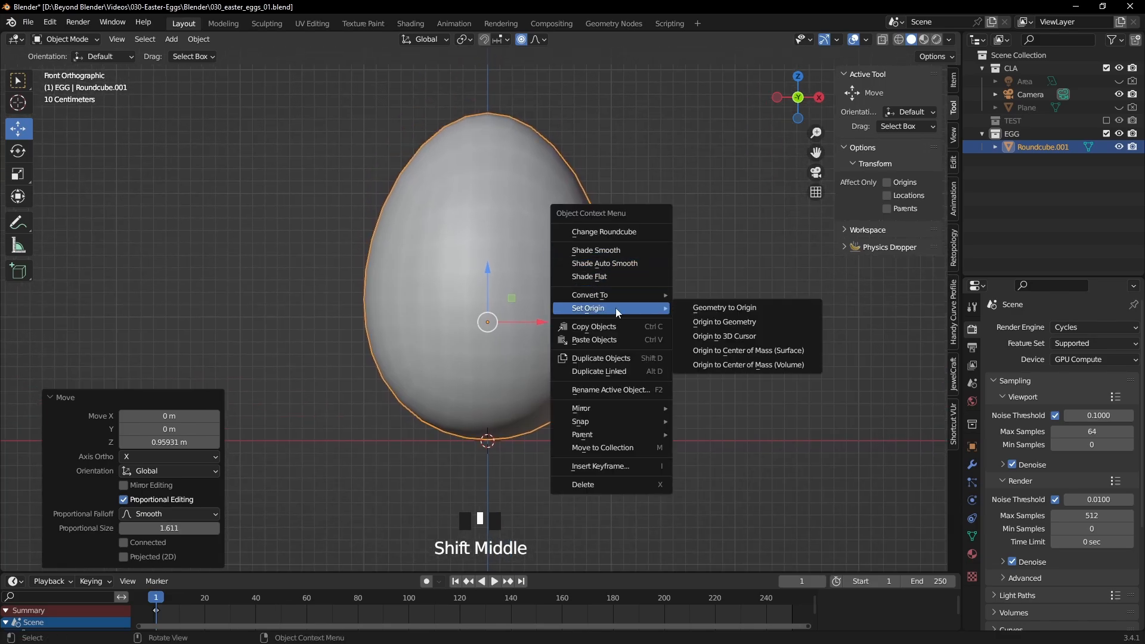
left_click(725, 322)
left_click(682, 287)
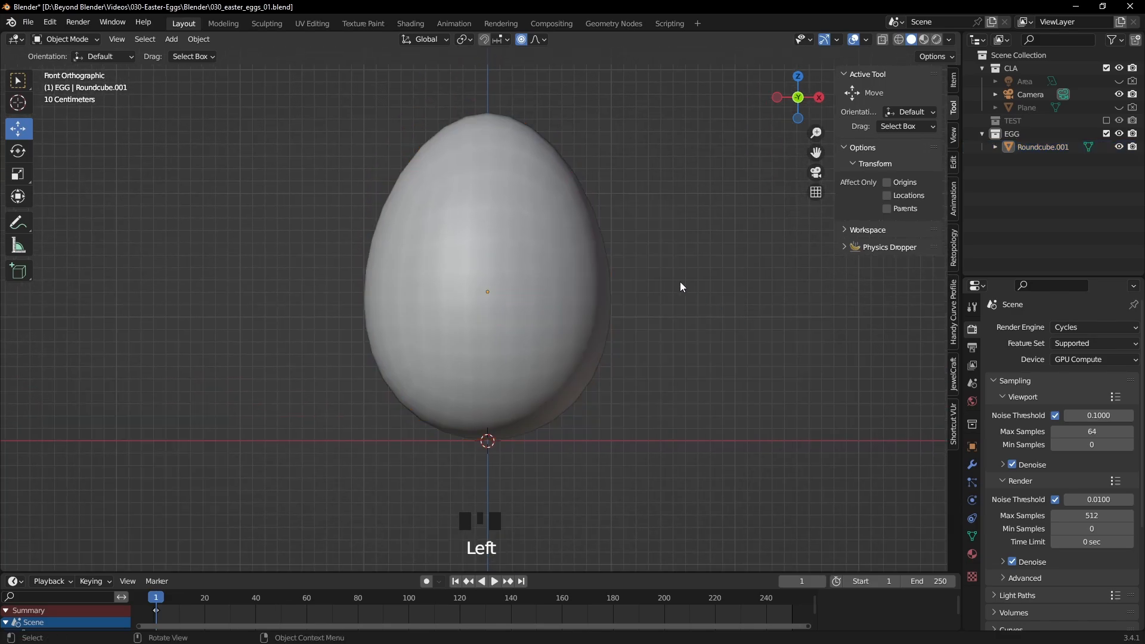
left_click(953, 80)
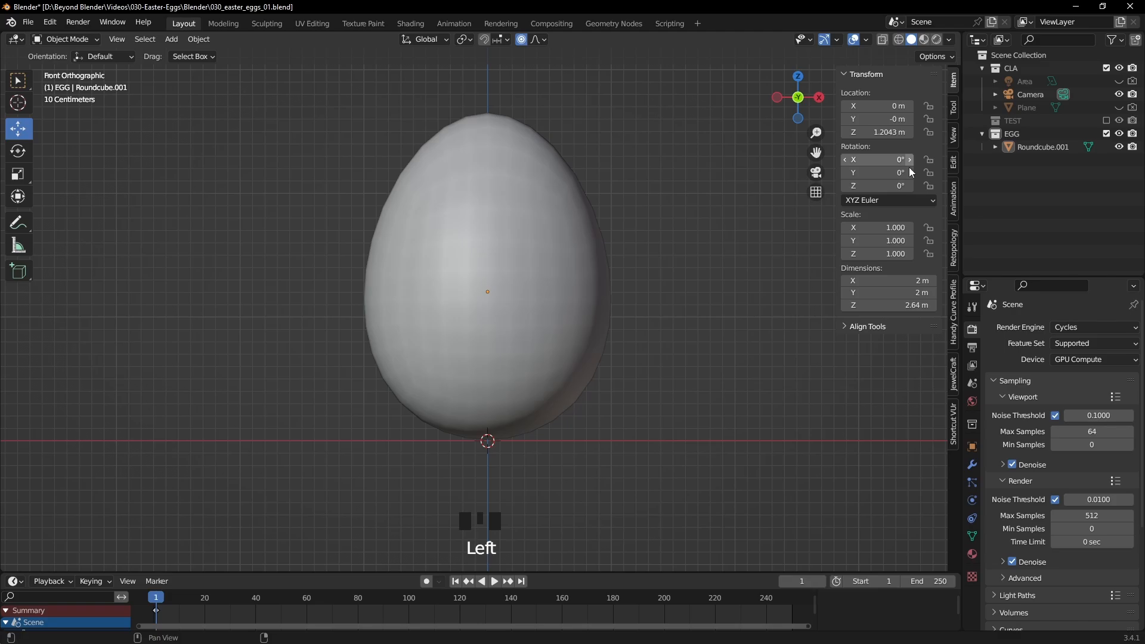
left_click(467, 244)
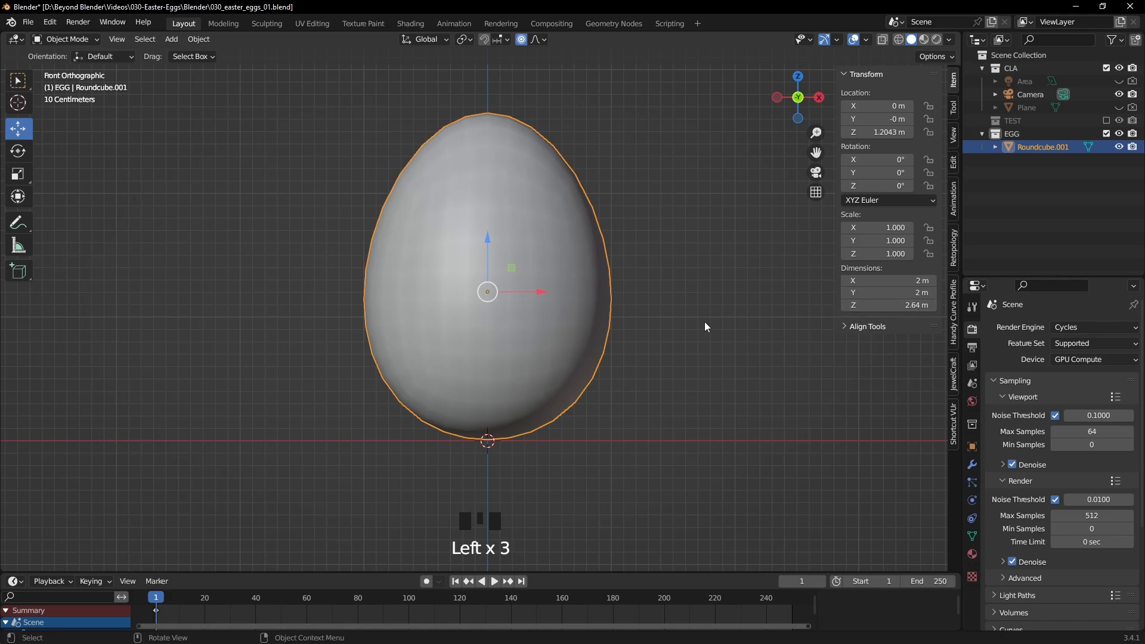
Scale the whole egg mesh down in Edit Mode to about 1.04 m wide and 1.37 m tall.
key("Tab")
key("a")
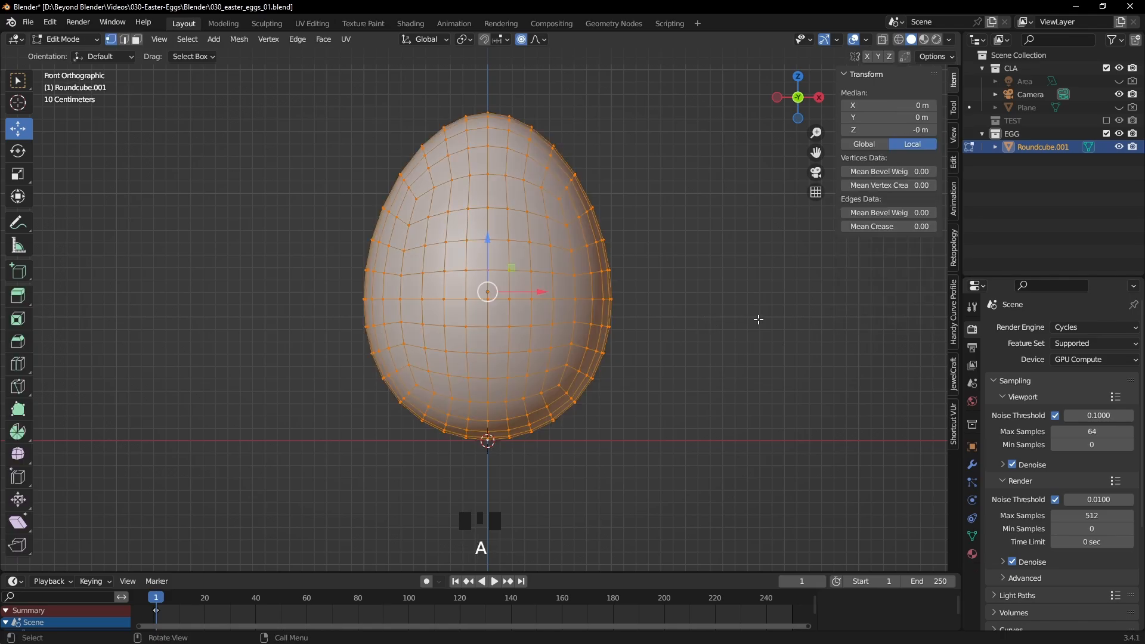
key("s")
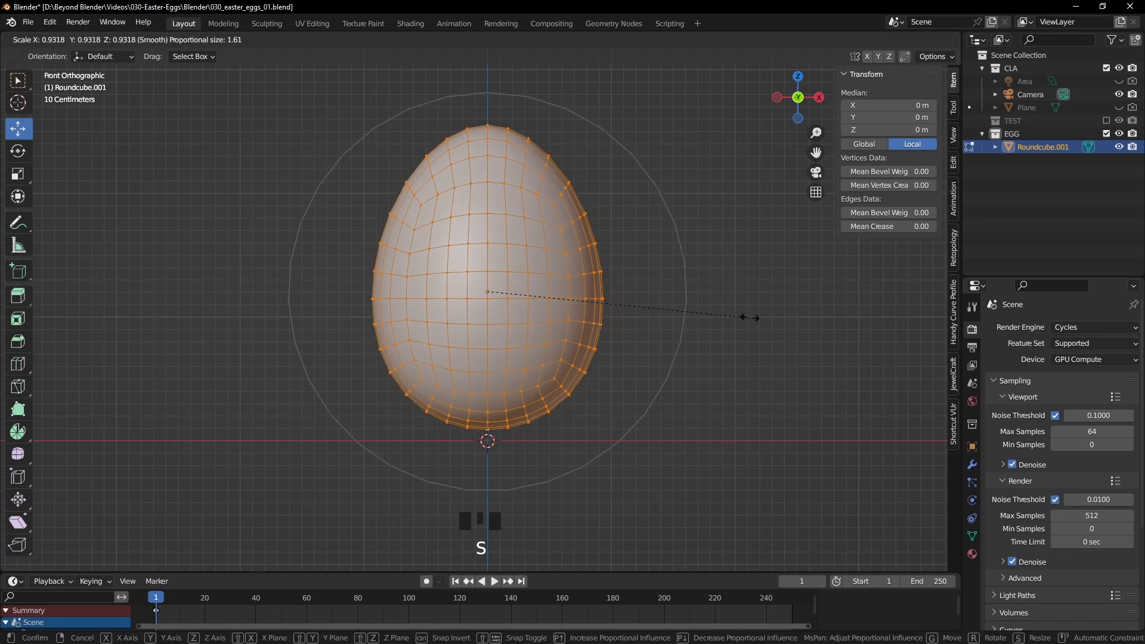
left_click(633, 300)
key("Tab")
Lower the egg about 0.57 m along Z onto the ground line and turn off proportional editing.
left_click_drag(489, 241, 487, 315)
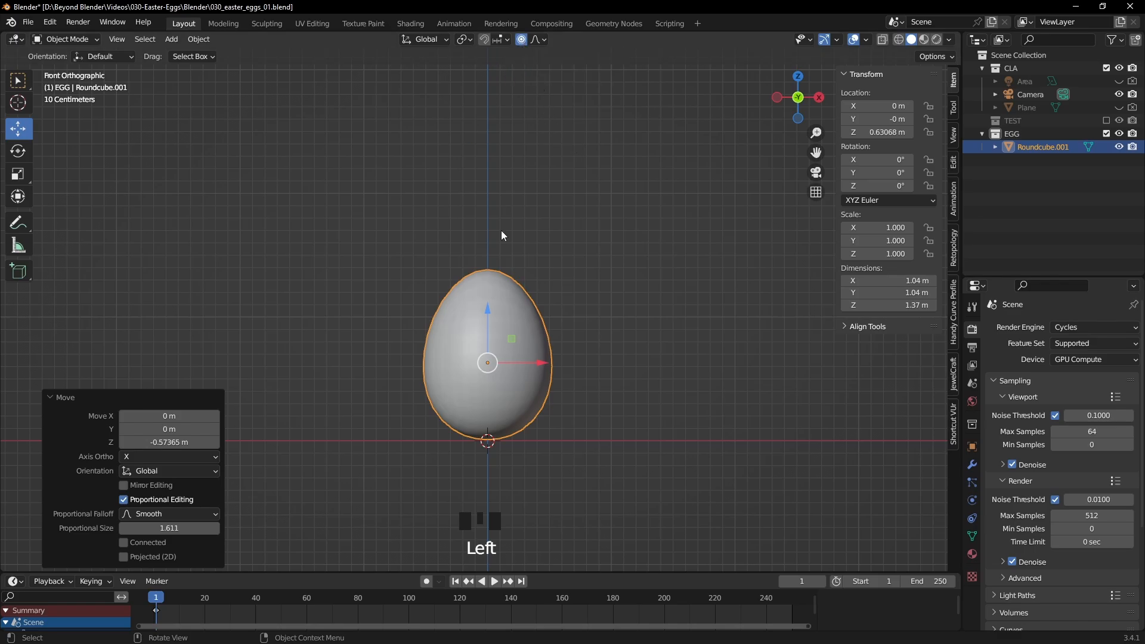
left_click(516, 42)
mouse_move(567, 273)
middle_mouse_down("shift")
mouse_move(597, 303)
mouse_move(616, 270)
mouse_move(597, 271)
middle_mouse_up("shift")
left_click(497, 264)
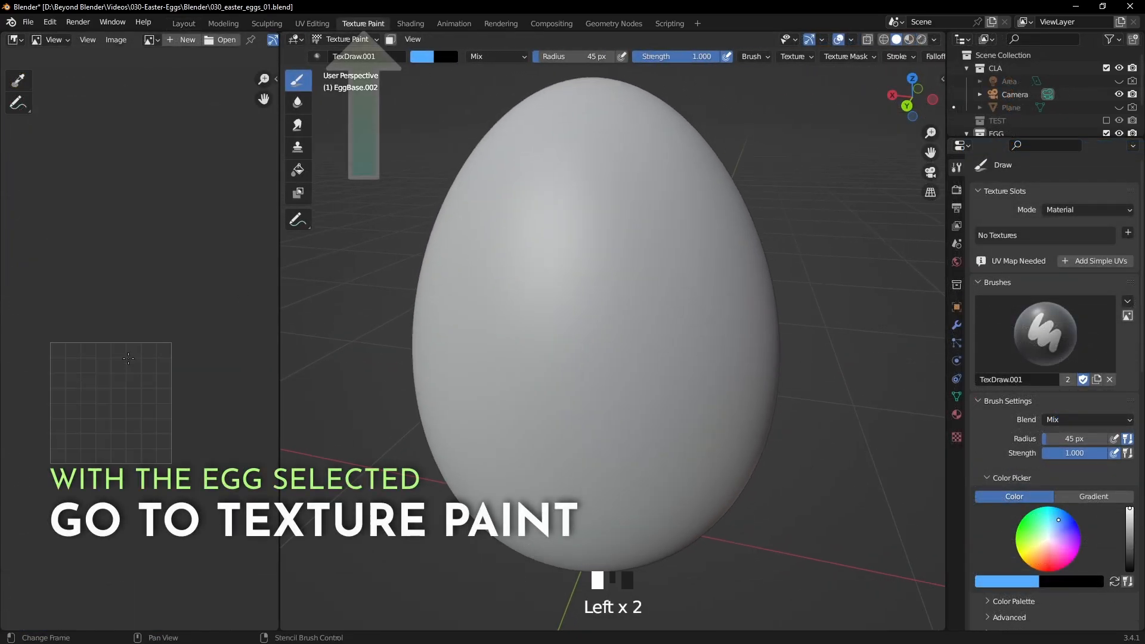
Set the editor beside the Texture Paint viewport to Image Editor and centre its empty canvas.
left_click(15, 39)
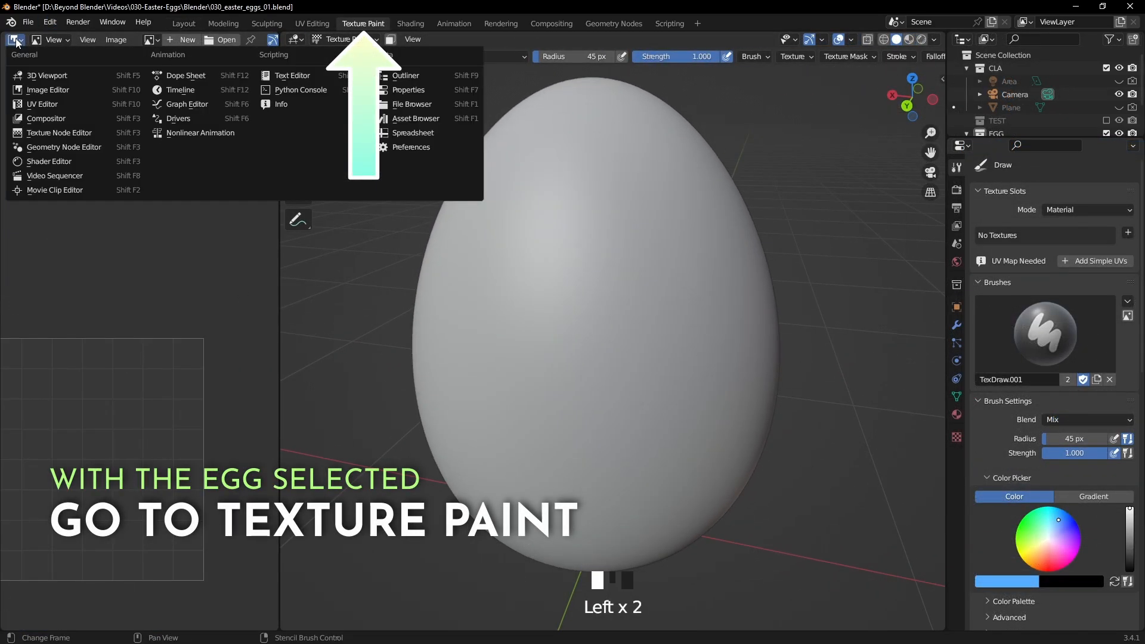
left_click(66, 88)
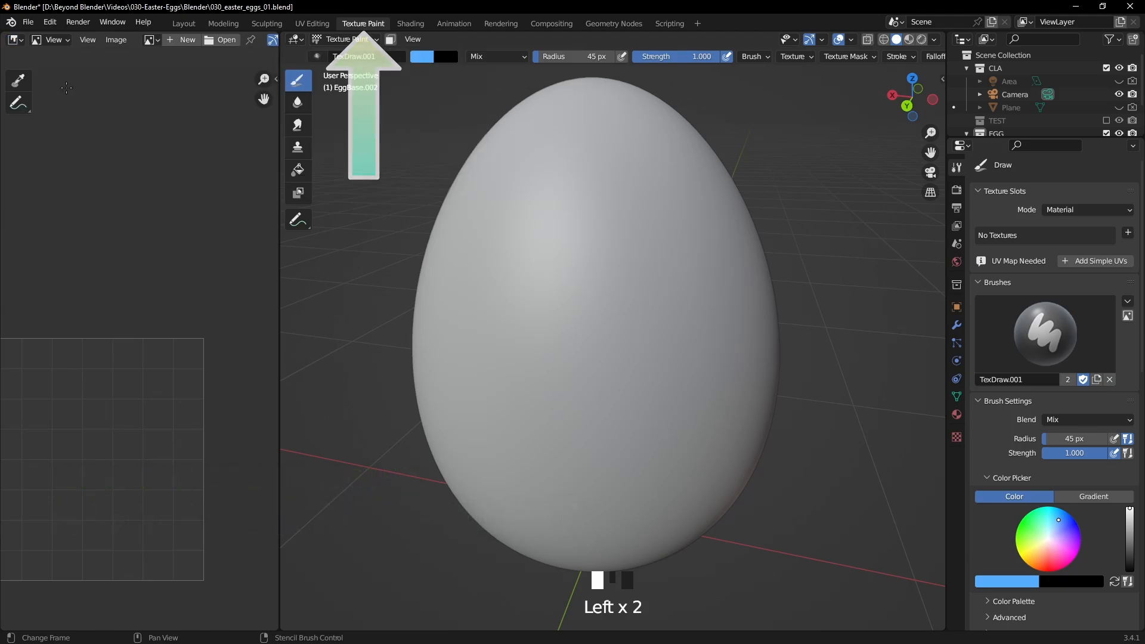
scroll(112, 337, "down", 1)
middle_click_drag(111, 336, 158, 261)
scroll(158, 265, "down", 1)
scroll(158, 273, "up", 1)
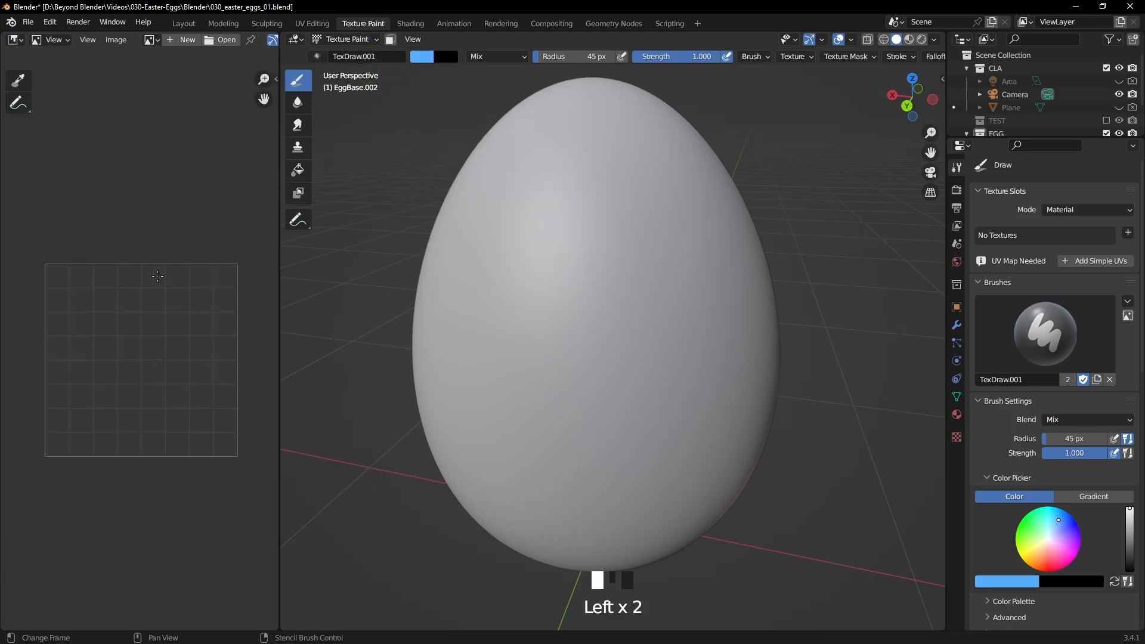
mouse_move(565, 300)
middle_mouse_down()
mouse_move(608, 320)
mouse_move(553, 311)
middle_mouse_up()
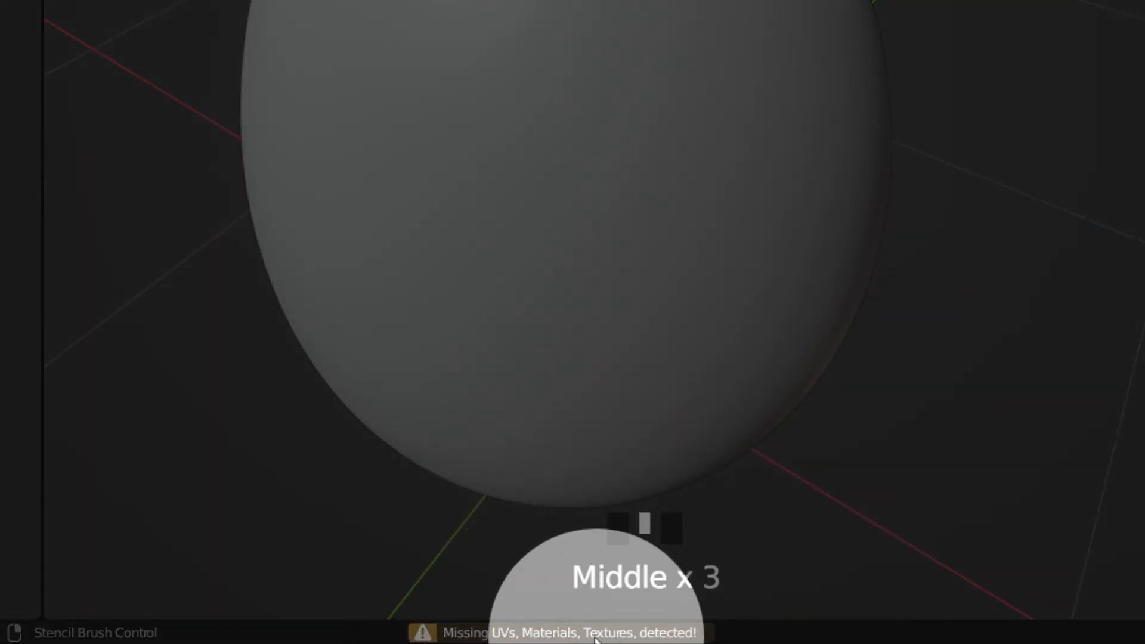
right_click(686, 311)
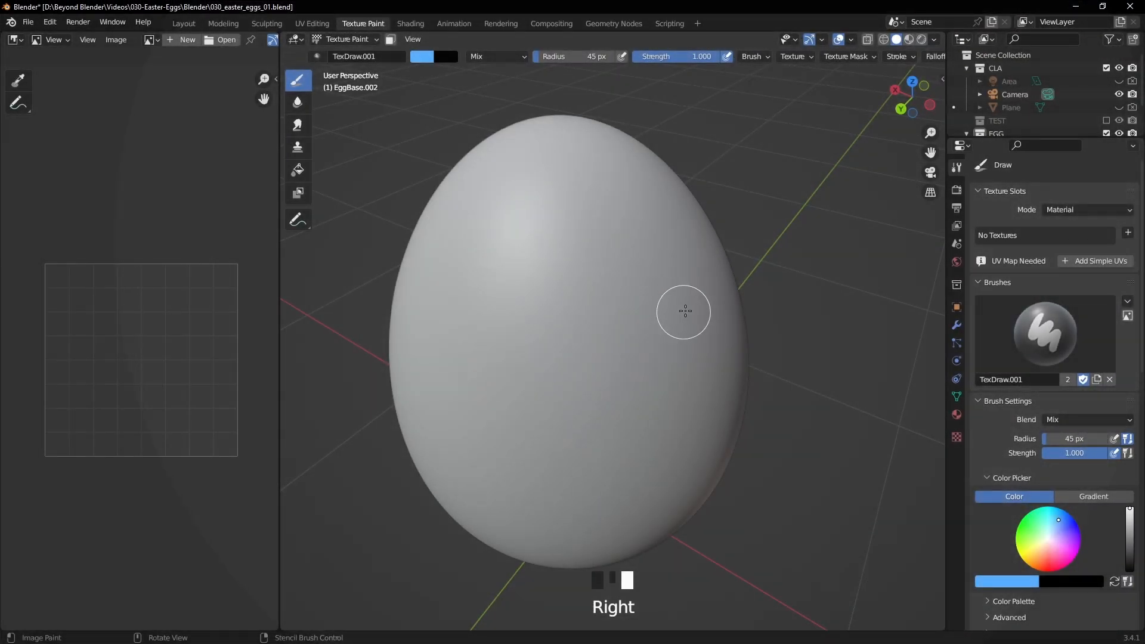
middle_click_drag(685, 311, 686, 285)
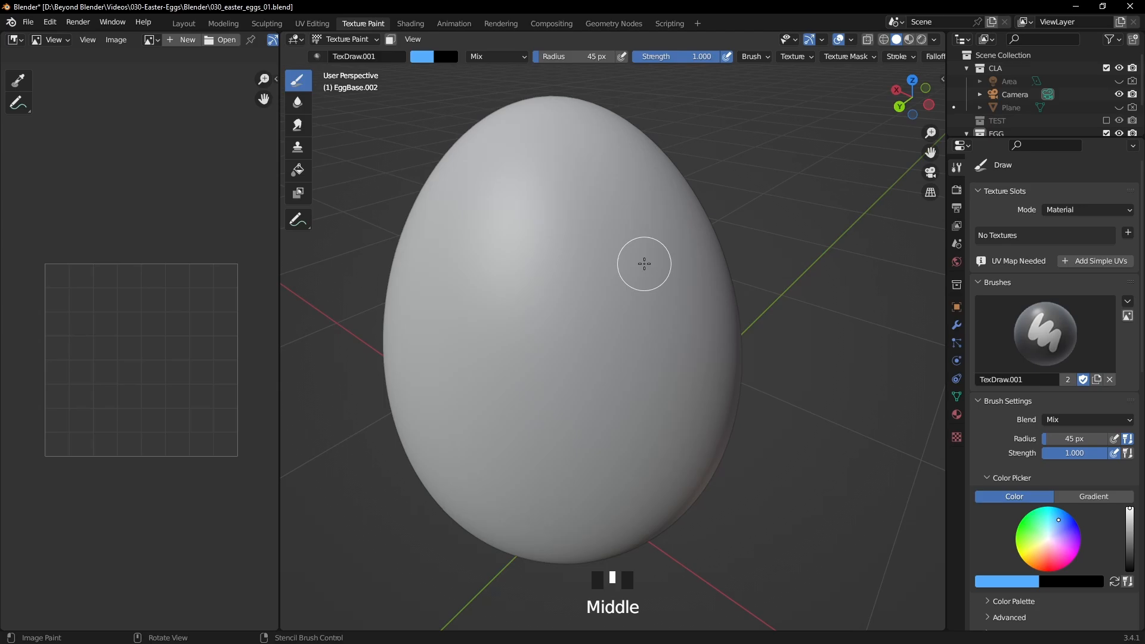
key("Tab")
key("Tab")
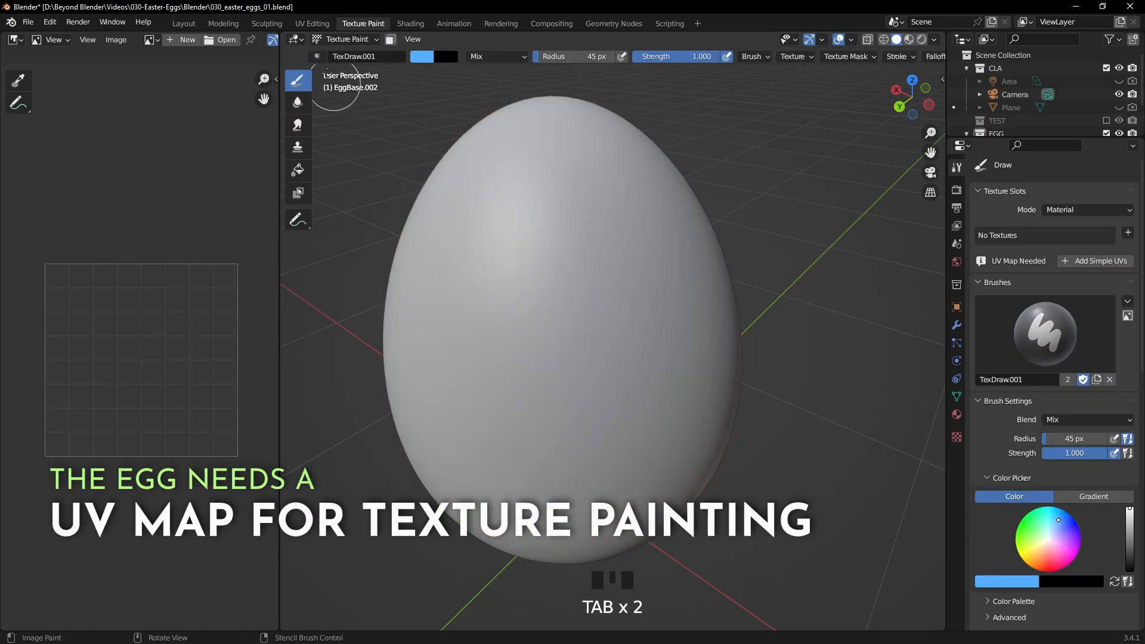
Switch to the UV Editing workspace and enlarge the 3D view around the egg.
left_click(184, 24)
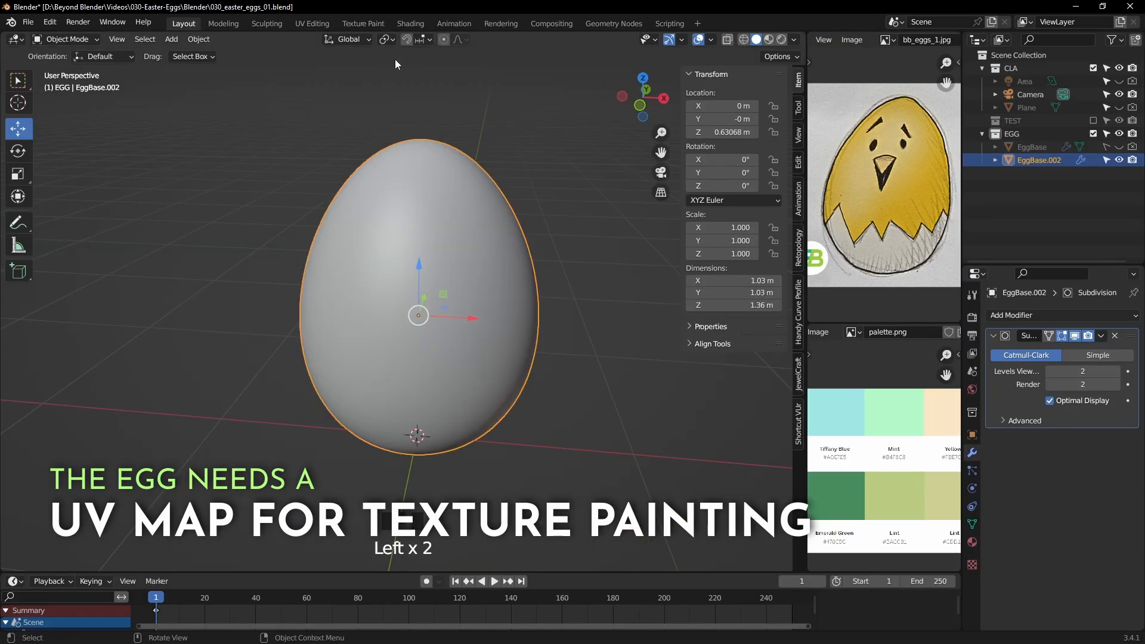
left_click(311, 22)
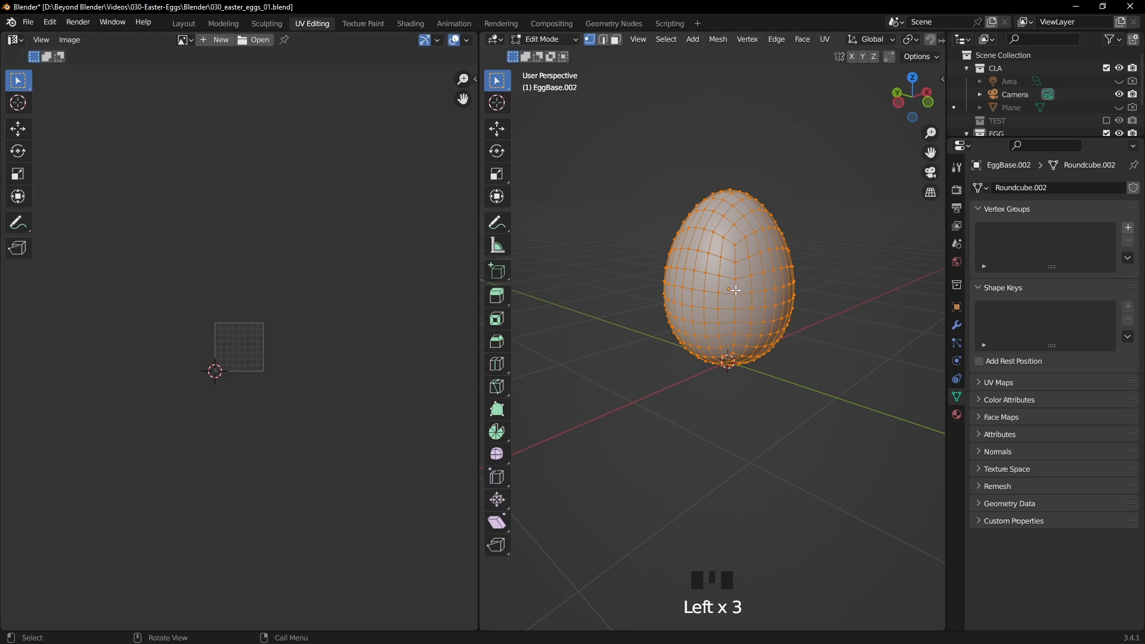
scroll(735, 290, "up", 2)
middle_click_drag(761, 248, 698, 305, "shift")
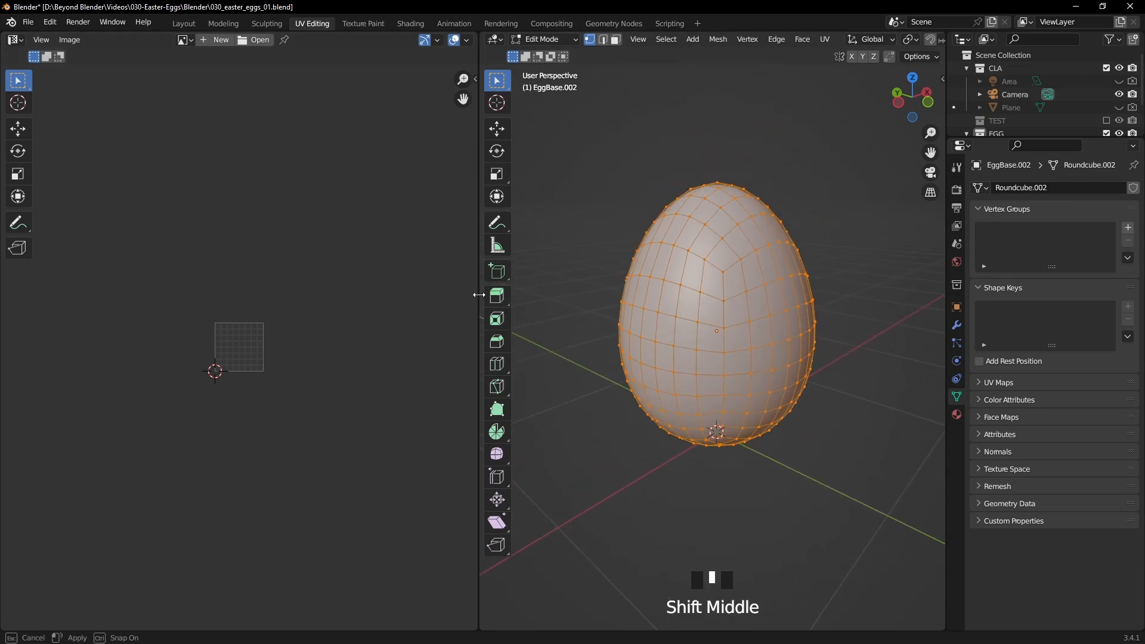
left_click_drag(483, 300, 277, 296)
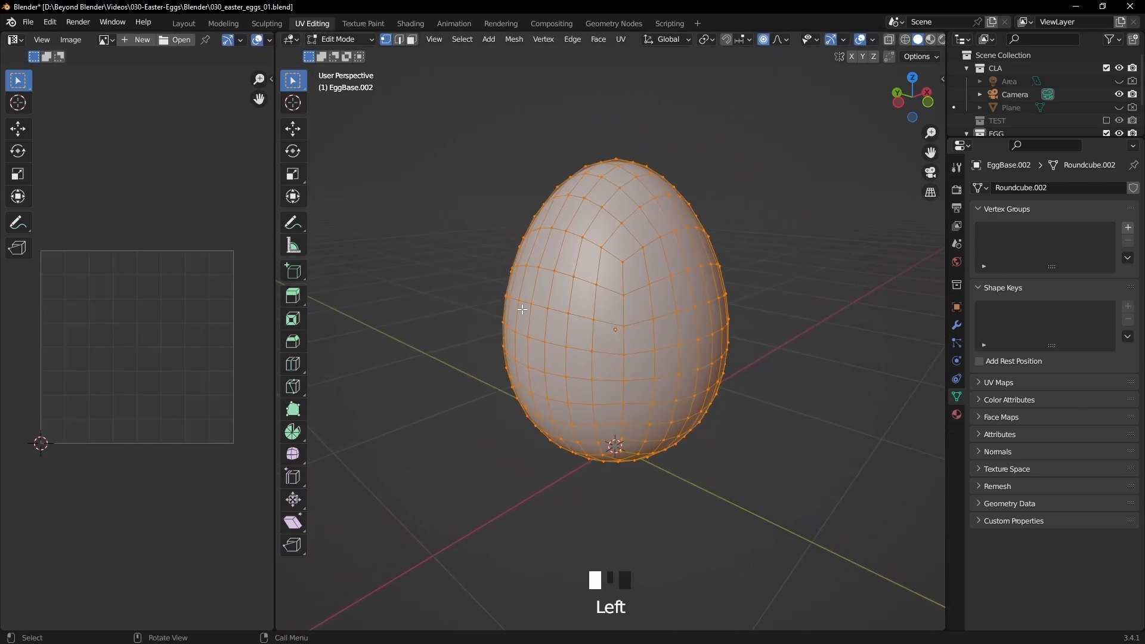
Unwrap all of the egg's faces in face select mode without marking any seams.
middle_click_drag(523, 310, 735, 322)
left_click(411, 40)
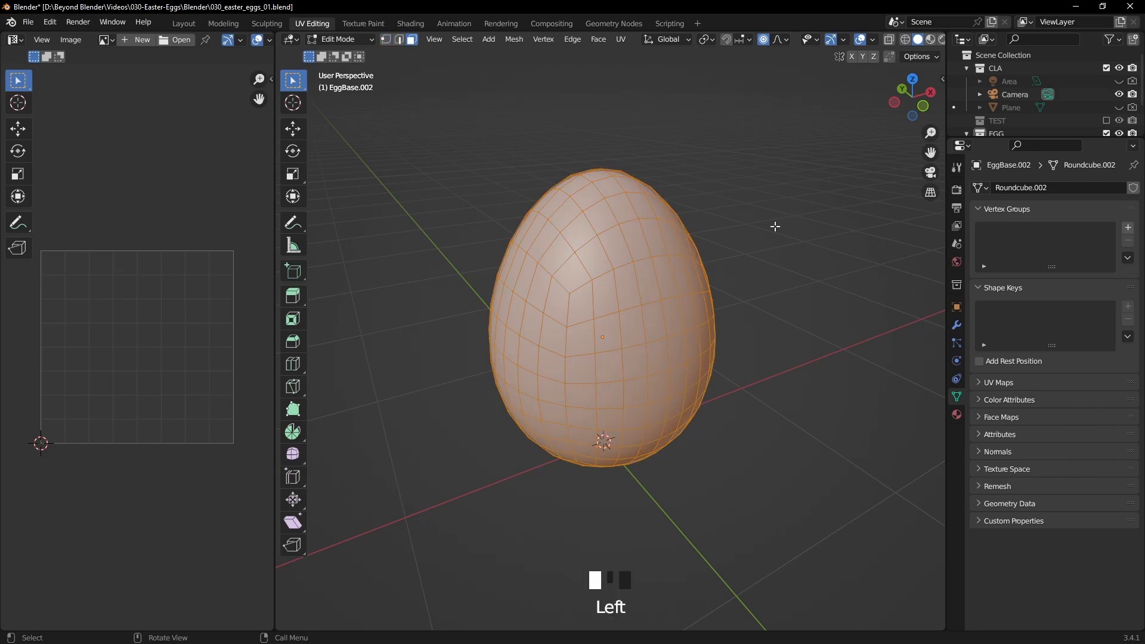
left_click(837, 226)
middle_click_drag(836, 224, 675, 216)
key("a")
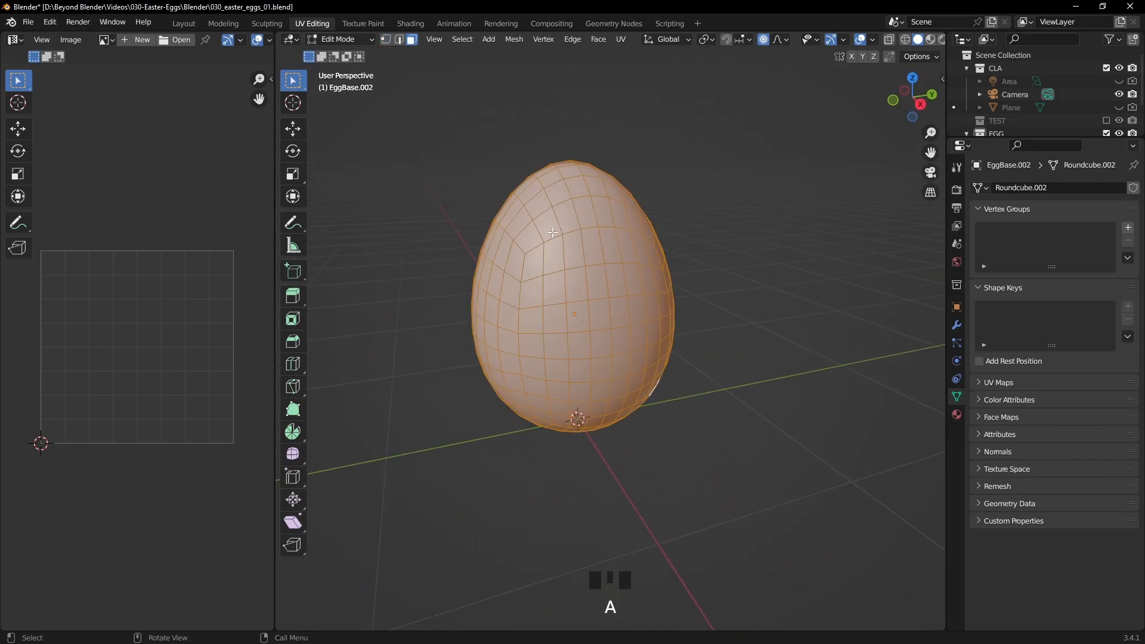
key("u")
left_click(544, 231)
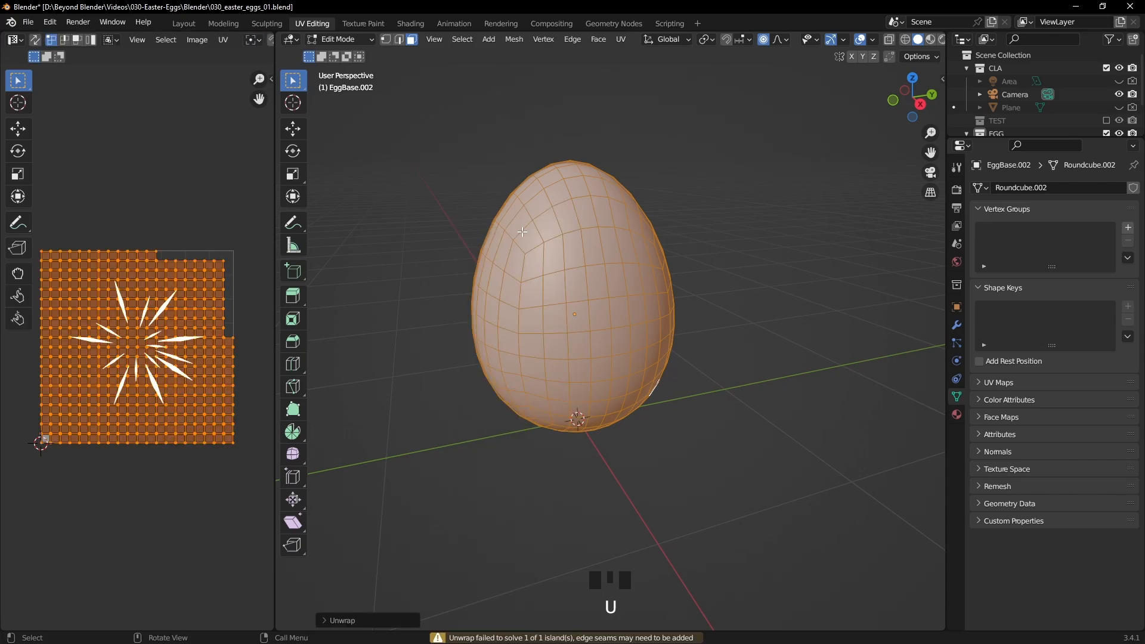
Maximize the UV Editor and examine how the egg's faces are laid out and separated in the UV space.
scroll(177, 335, "up", 1)
left_click(174, 209)
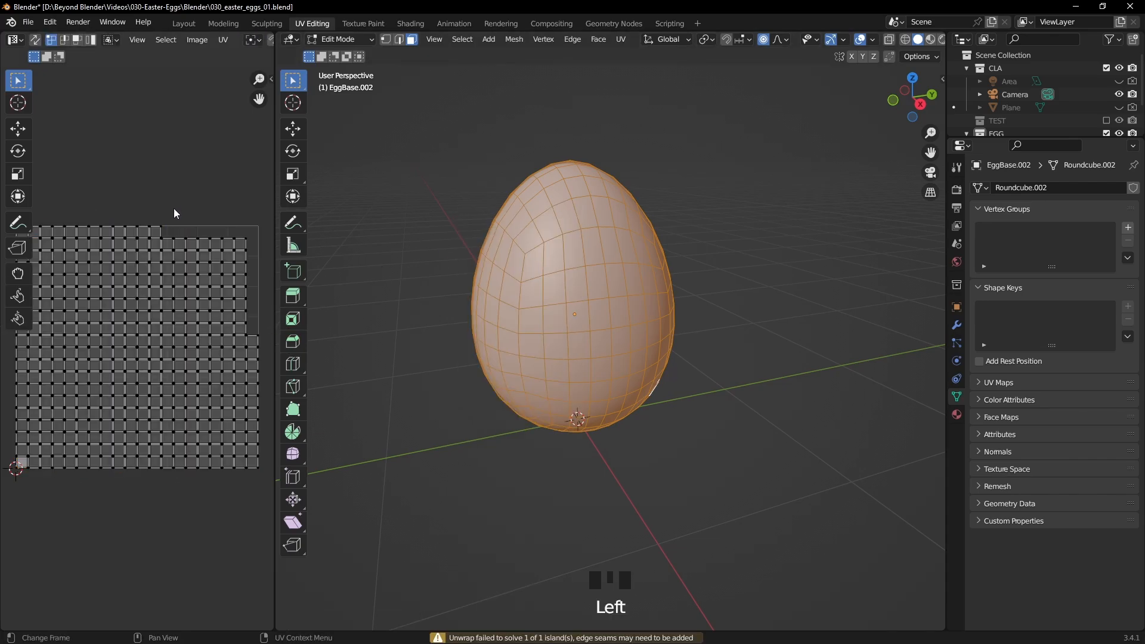
middle_click_drag(177, 292, 176, 295)
key("ctrl+space")
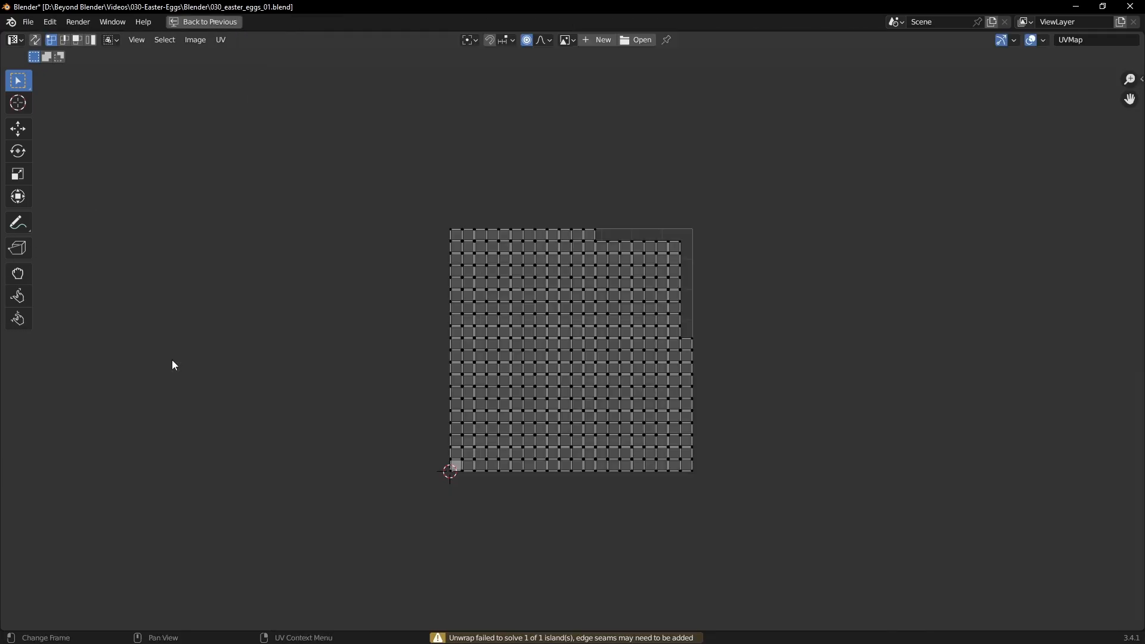
scroll(502, 352, "up", 8)
scroll(555, 345, "up", 4)
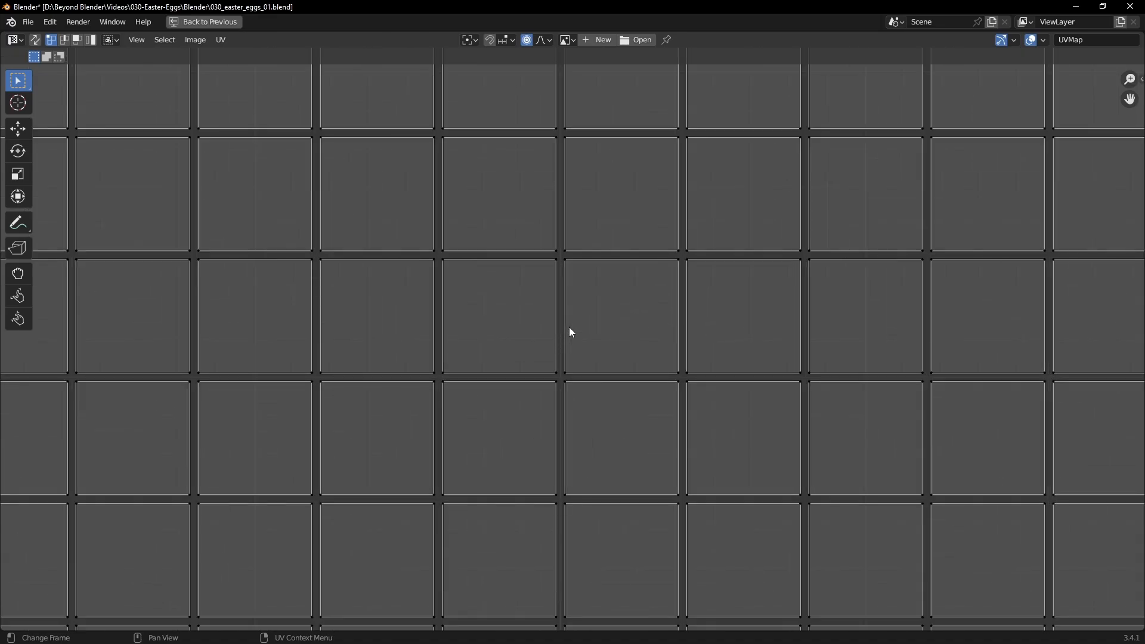
scroll(567, 292, "down", 6)
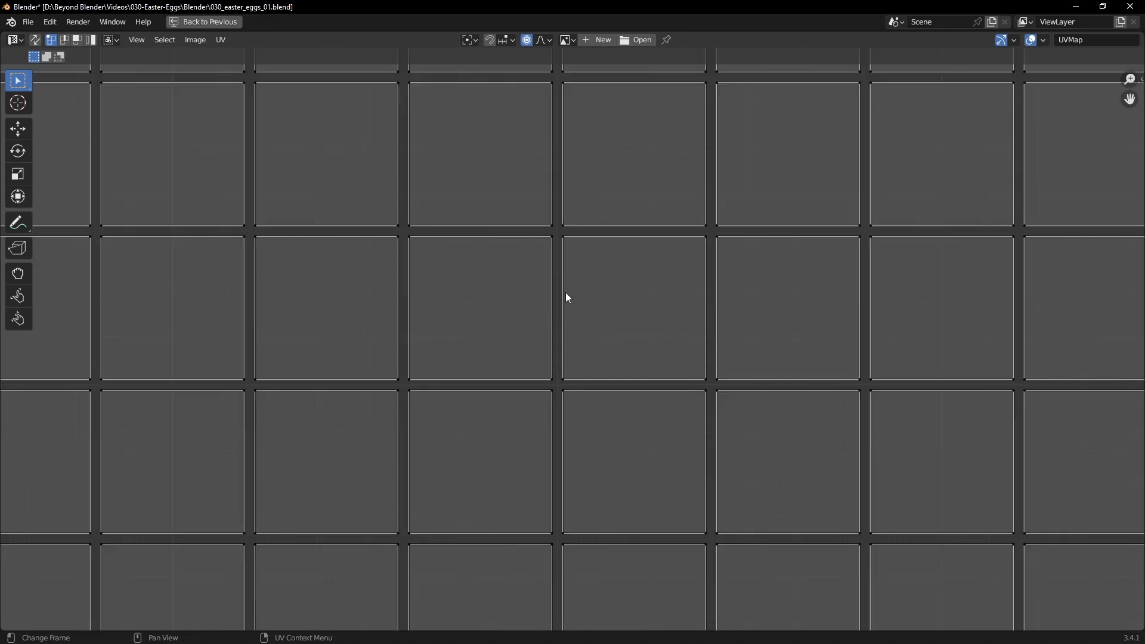
scroll(565, 311, "down", 3)
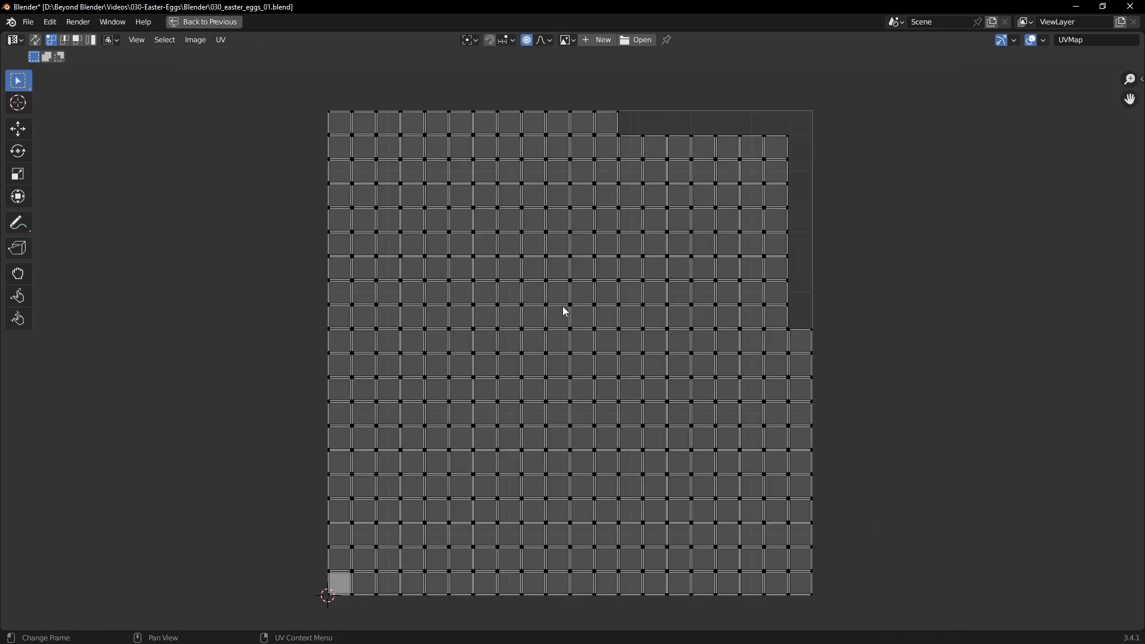
key("ctrl+space")
Select individual faces on the egg to see where each lies in the UV layout, and leave everything deselected.
left_click(577, 313)
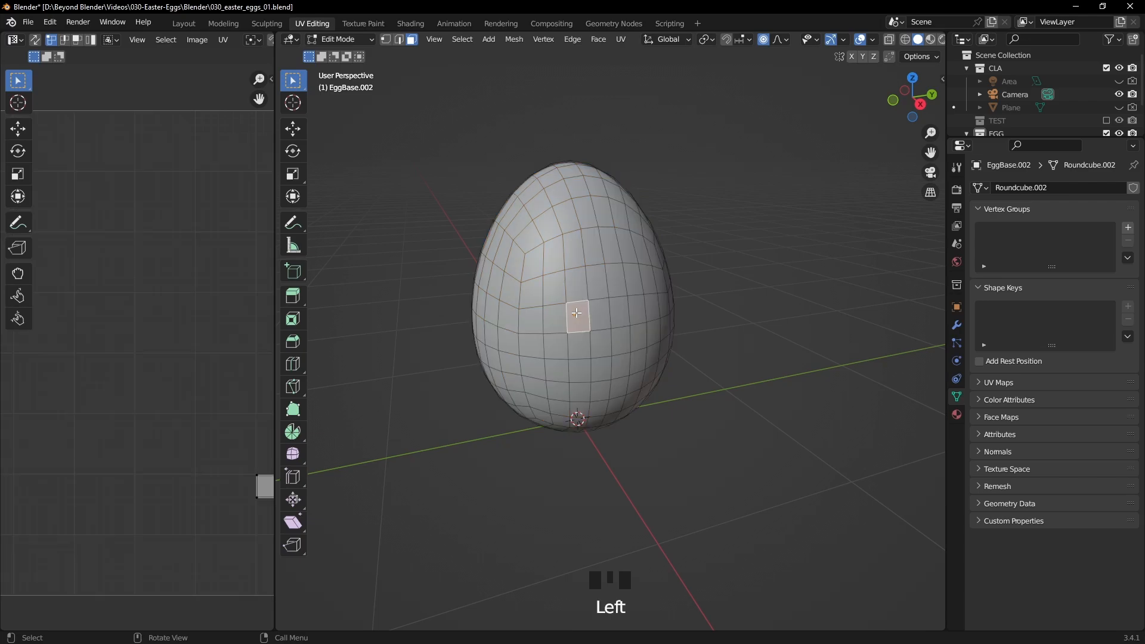
left_click(553, 322)
left_click(529, 297)
left_click(598, 278)
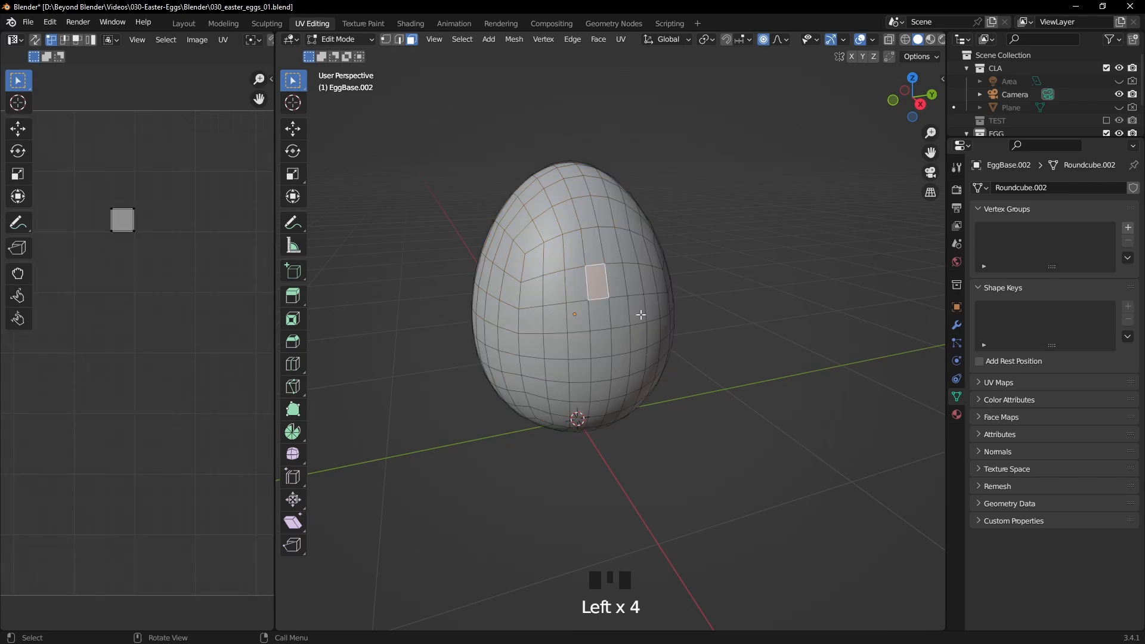
left_click(641, 315)
middle_click_drag(666, 320, 632, 297)
left_click(632, 297)
left_click(569, 291)
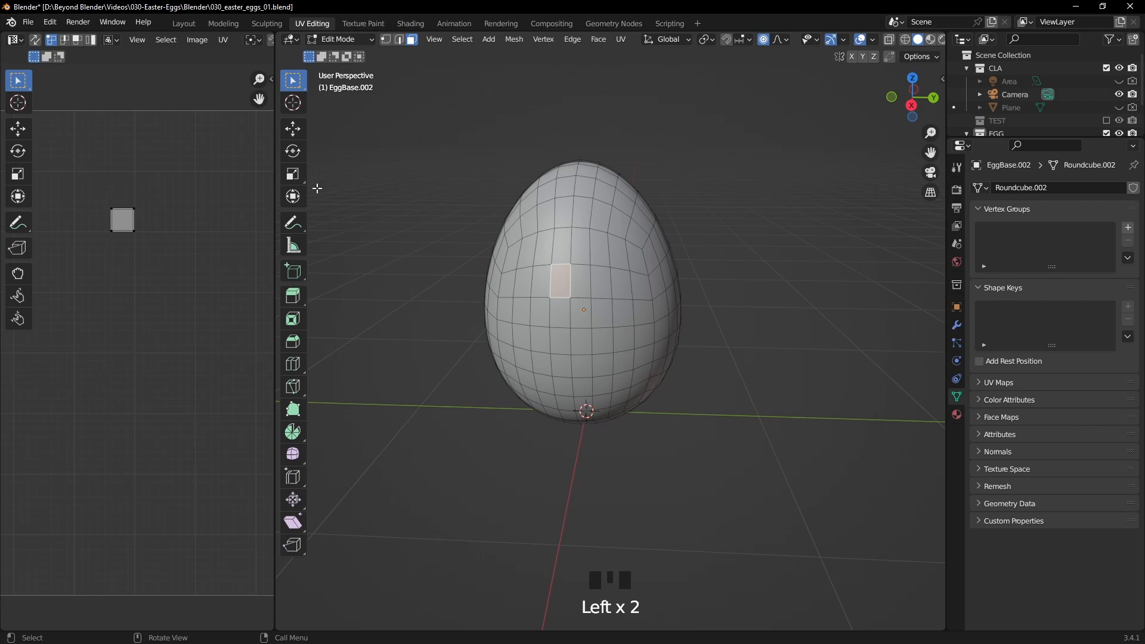
key("a")
key("a")
key("a")
key("a")
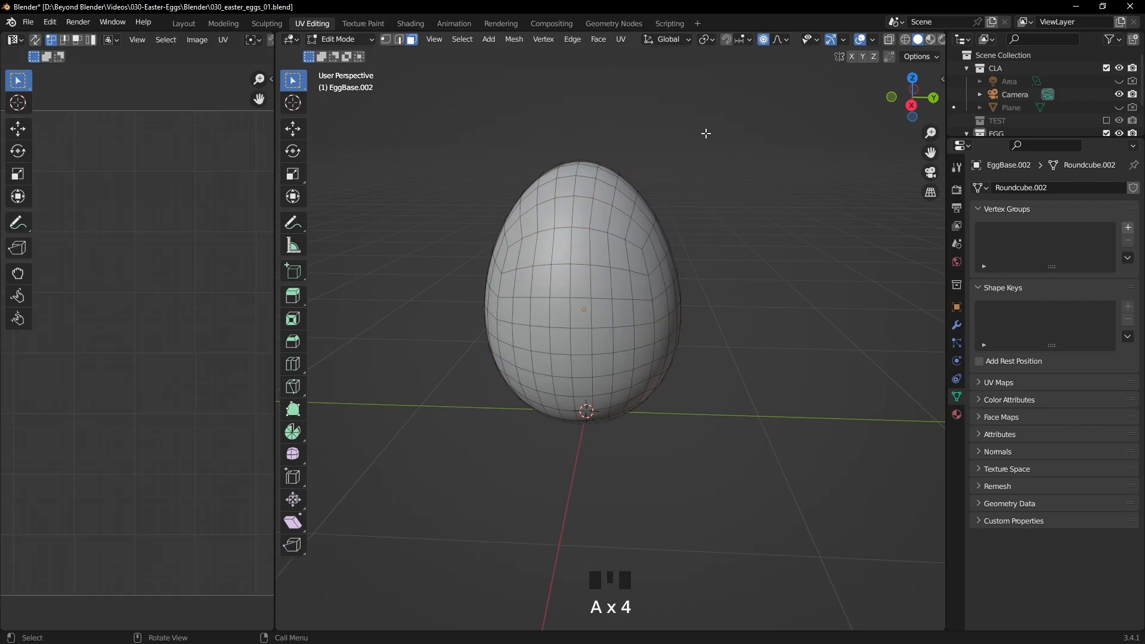
Select the edge loops bordering the egg's six quadsphere patches in edge select mode and mark them as seams.
key("2")
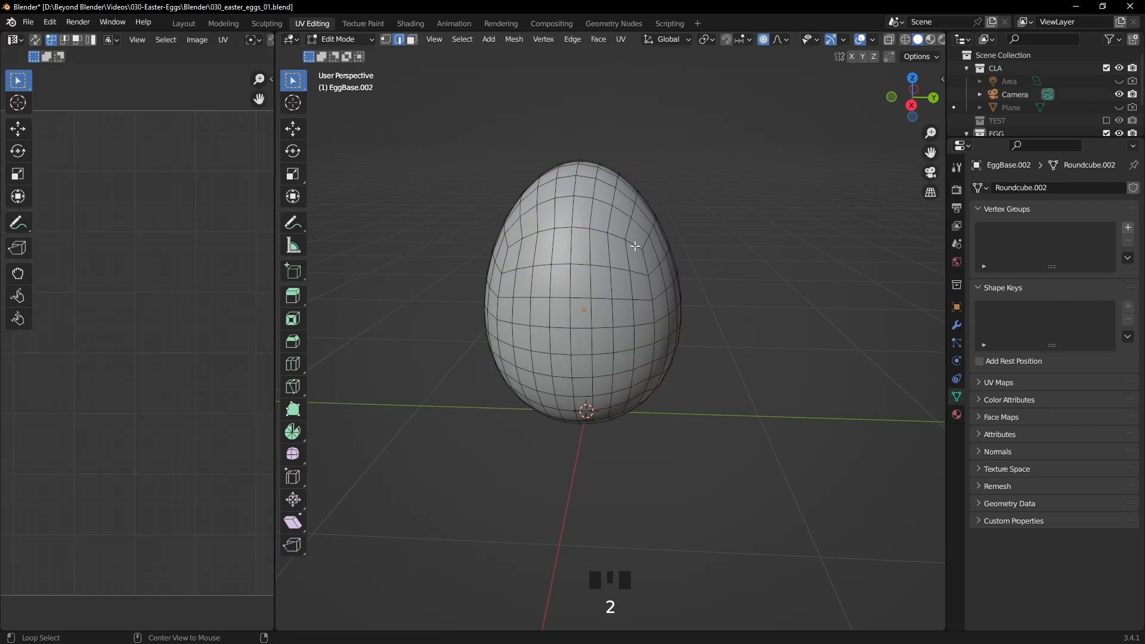
middle_click_drag(720, 255, 663, 292)
left_click(613, 236, "alt+shift")
scroll(595, 355, "up", 2)
left_click(680, 295, "alt+shift")
middle_click_drag(680, 295, 685, 263)
left_click(707, 358, "alt+shift")
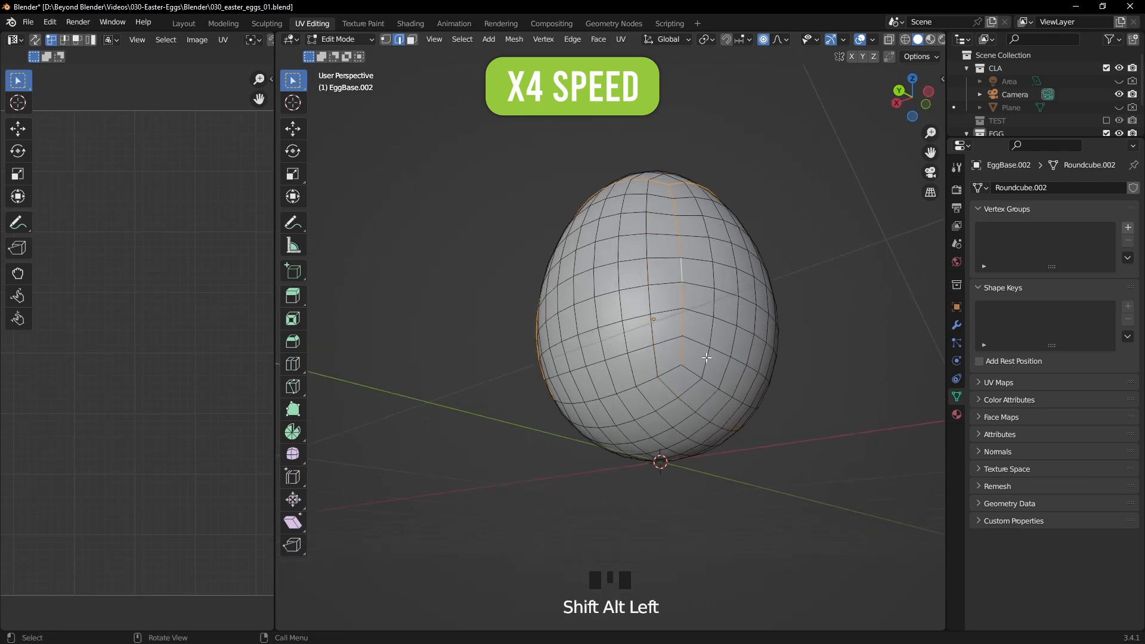
middle_click_drag(668, 371, 794, 382)
left_click(578, 397, "alt+shift")
middle_click_drag(594, 394, 671, 282)
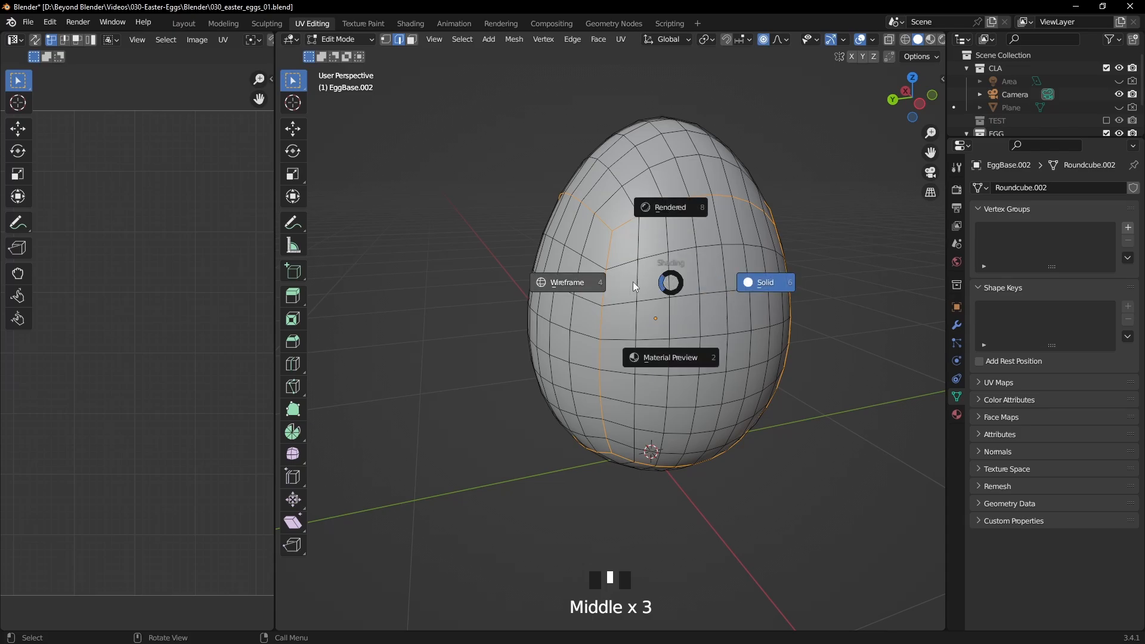
key("z")
mouse_move(557, 312)
middle_mouse_down()
mouse_move(723, 297)
mouse_move(760, 250)
mouse_move(680, 281)
mouse_move(708, 330)
middle_mouse_up()
key("z")
right_click(809, 202)
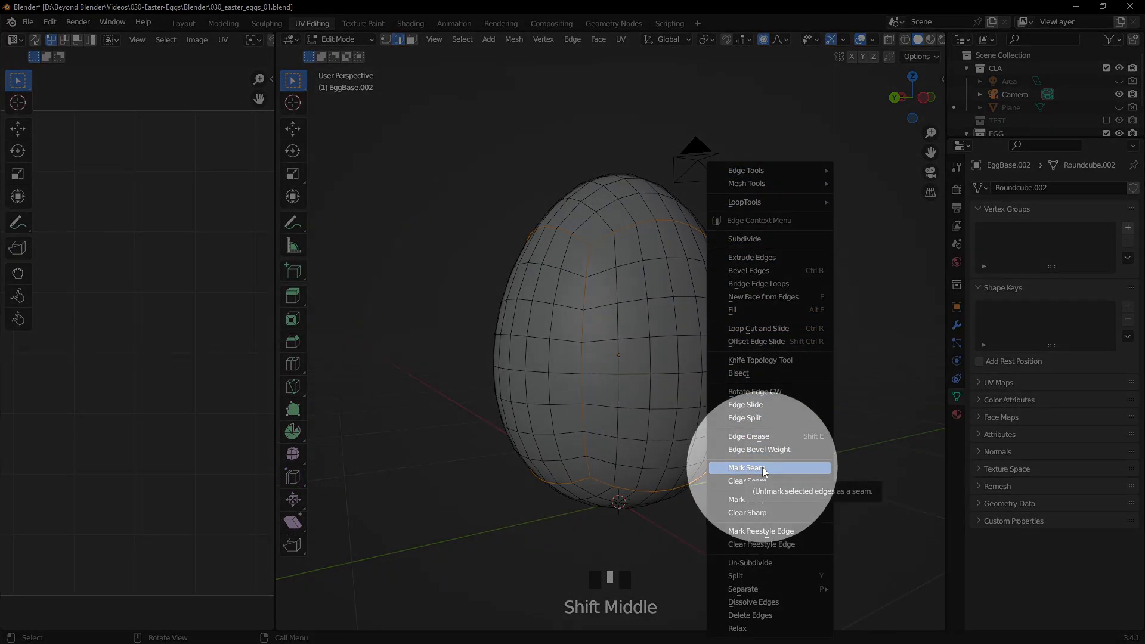
left_click(746, 469)
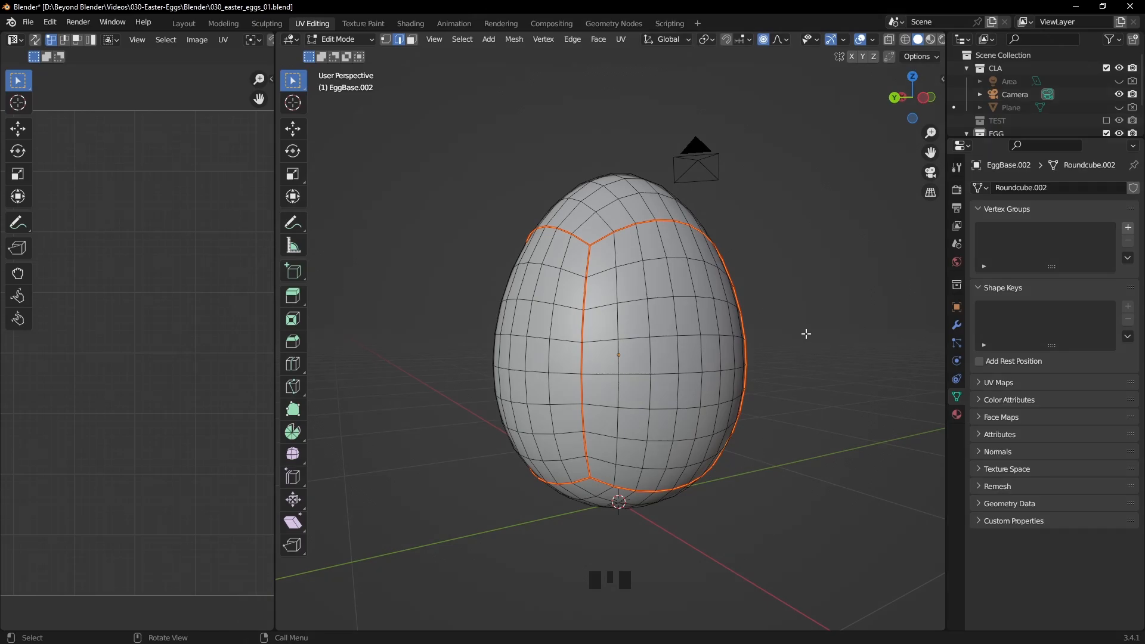
left_click(824, 252)
mouse_move(823, 253)
middle_mouse_down()
mouse_move(794, 280)
mouse_move(582, 239)
mouse_move(507, 262)
middle_mouse_up()
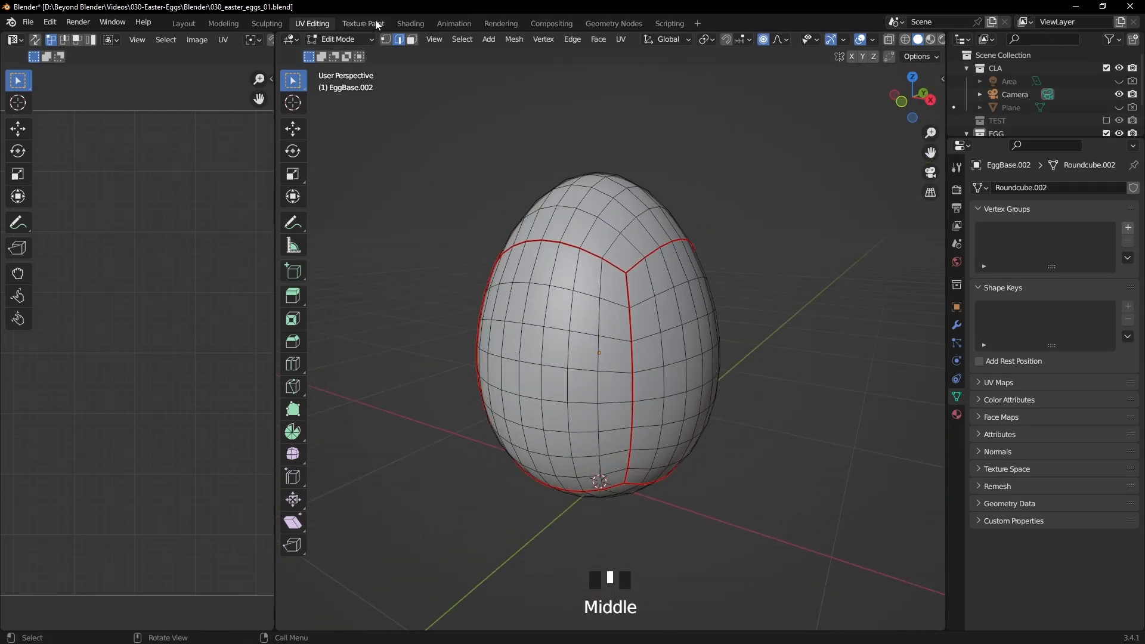
Unwrap all of the egg's faces along the seams and widen the UV Editor to show the full layout.
double_click(413, 41)
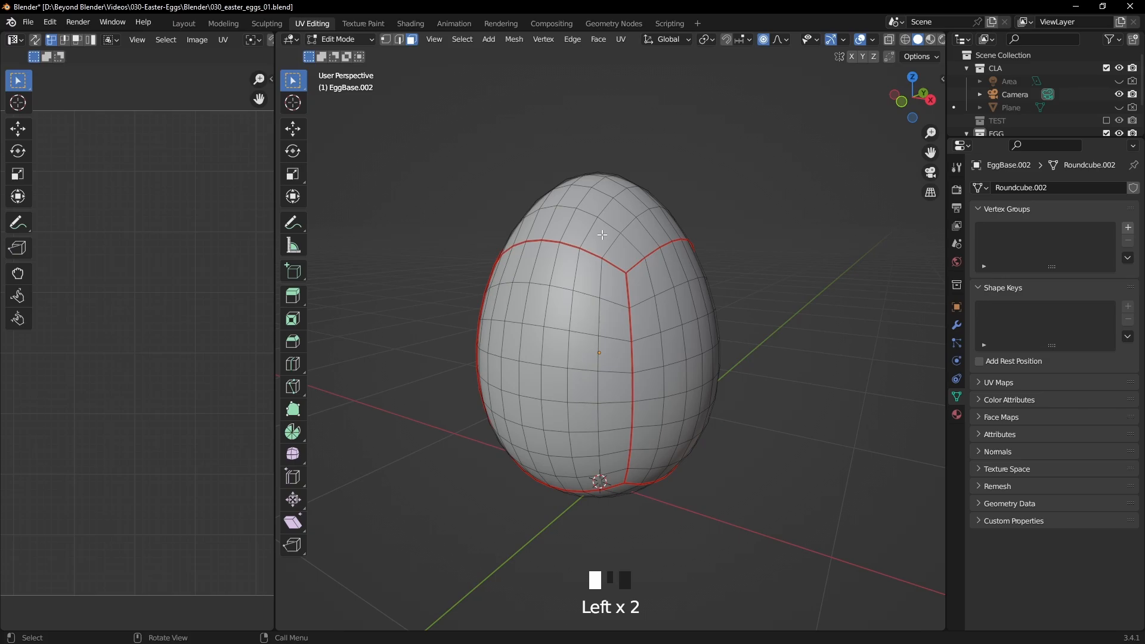
key("a")
key("u")
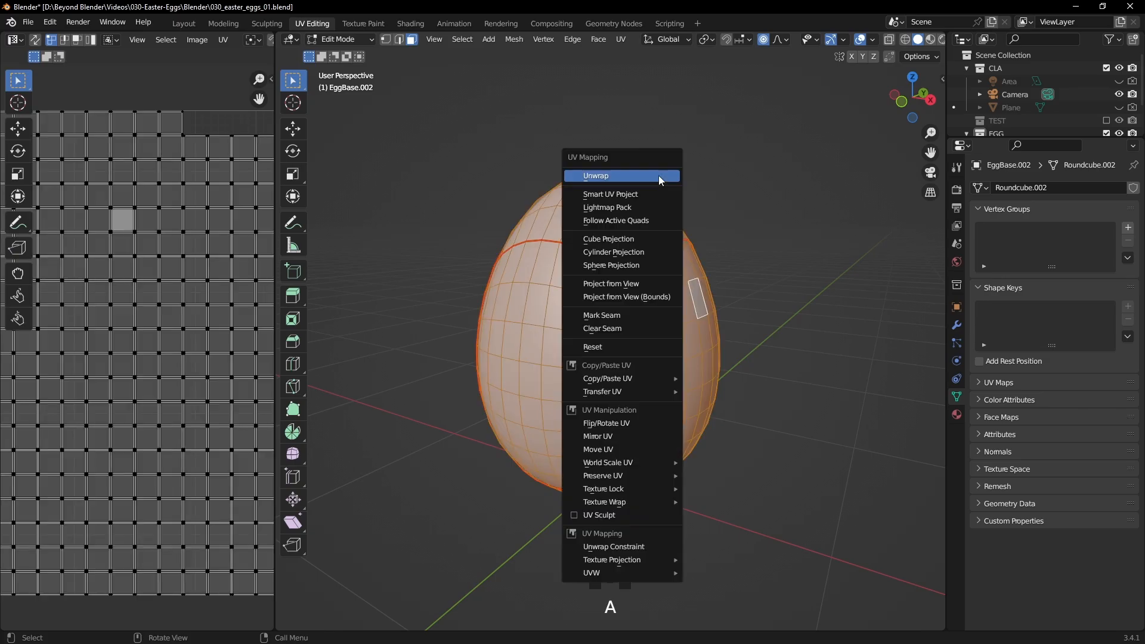
left_click(631, 177)
scroll(263, 303, "down", 3)
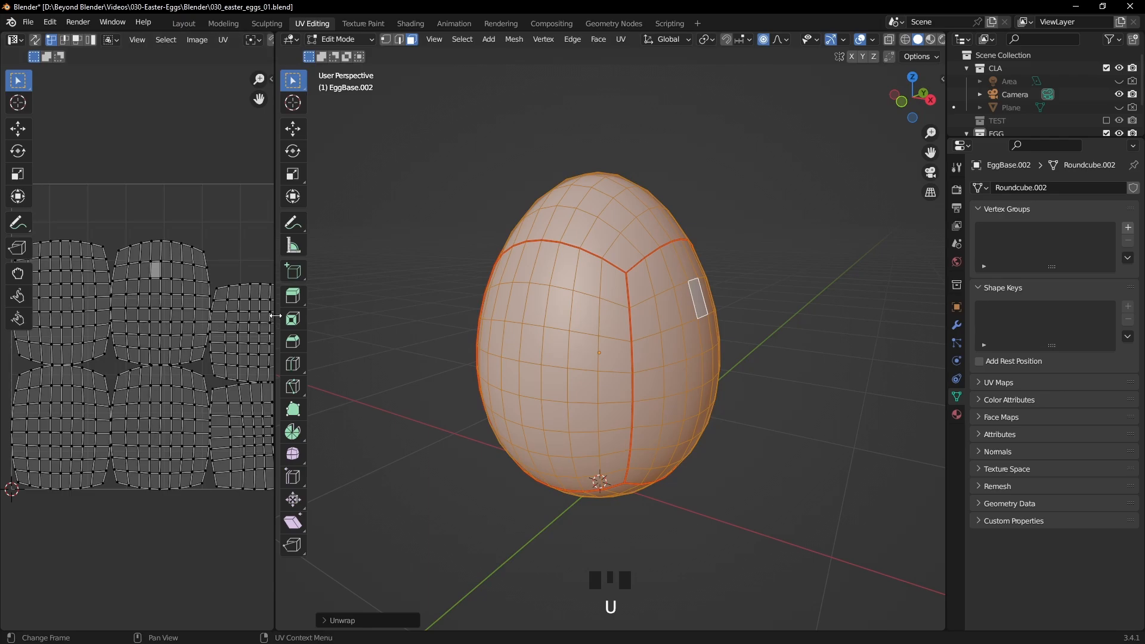
left_click_drag(276, 315, 464, 309)
left_click_drag(489, 307, 494, 307)
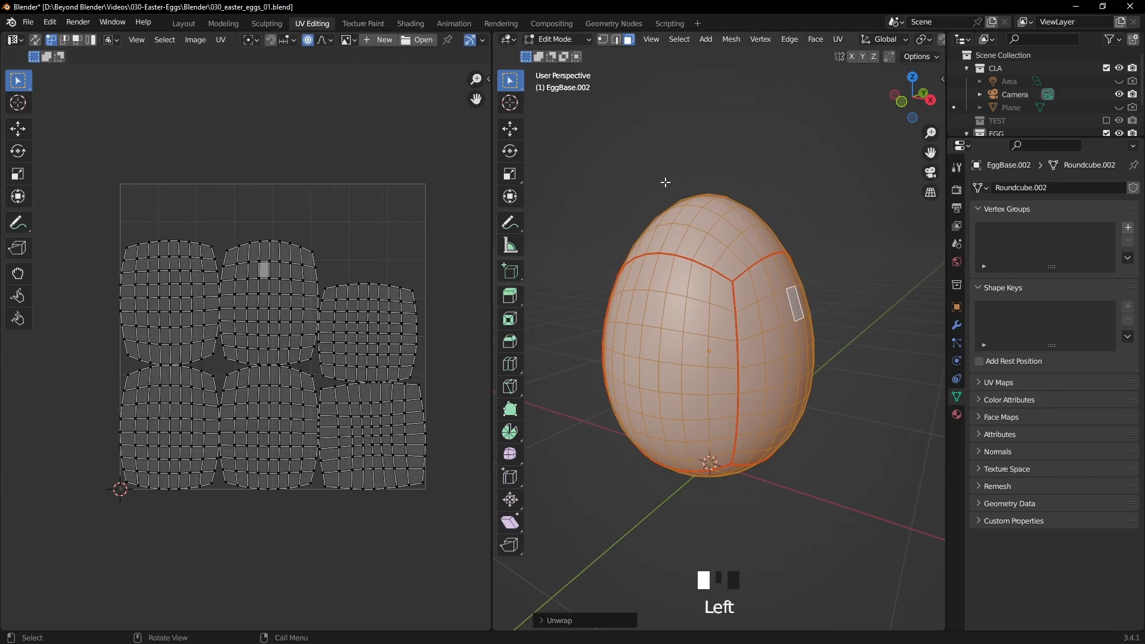
scroll(305, 288, "up", 2)
scroll(305, 289, "down", 2)
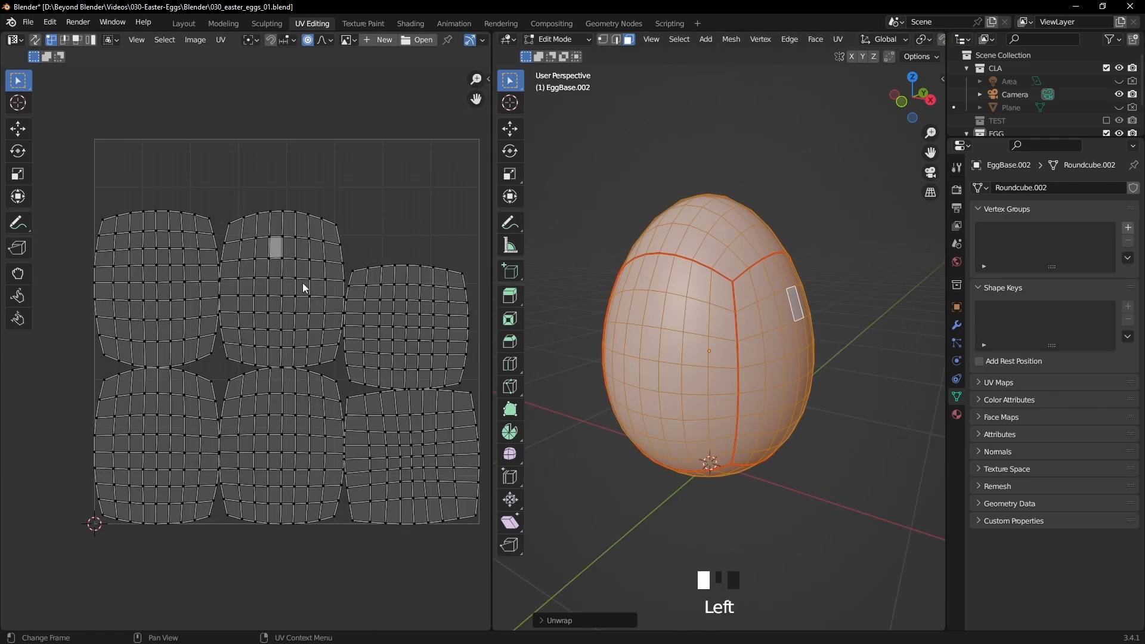
Deselect the egg's faces, test a single face selection, and turn on UV Sync Selection in the UV Editor.
left_click(607, 167)
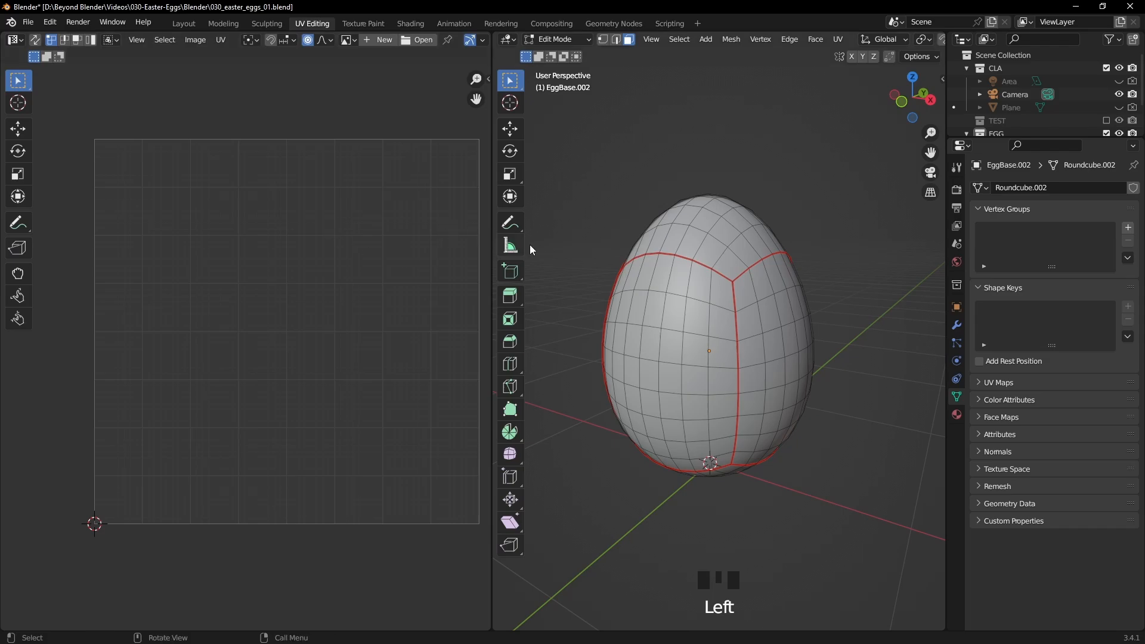
left_click(678, 318)
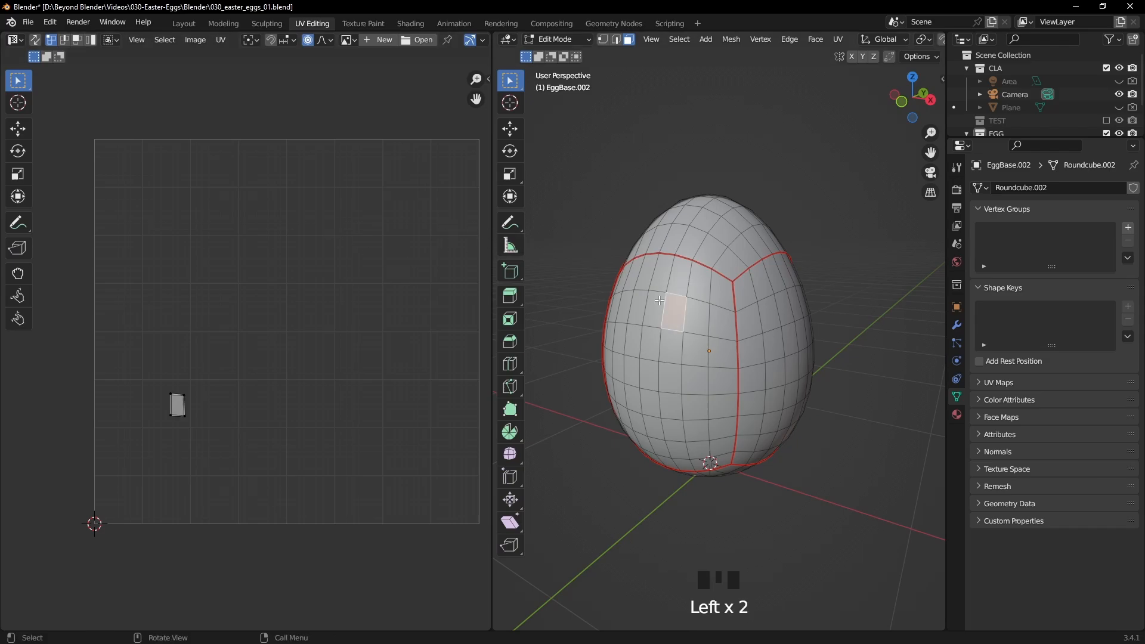
left_click(639, 200)
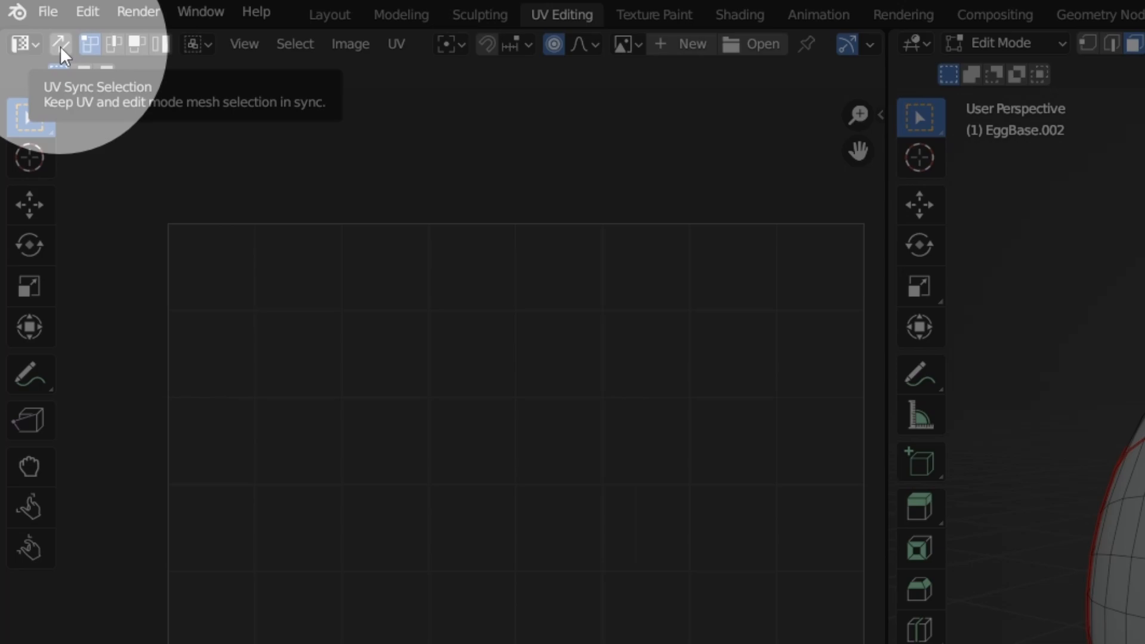
left_click(59, 45)
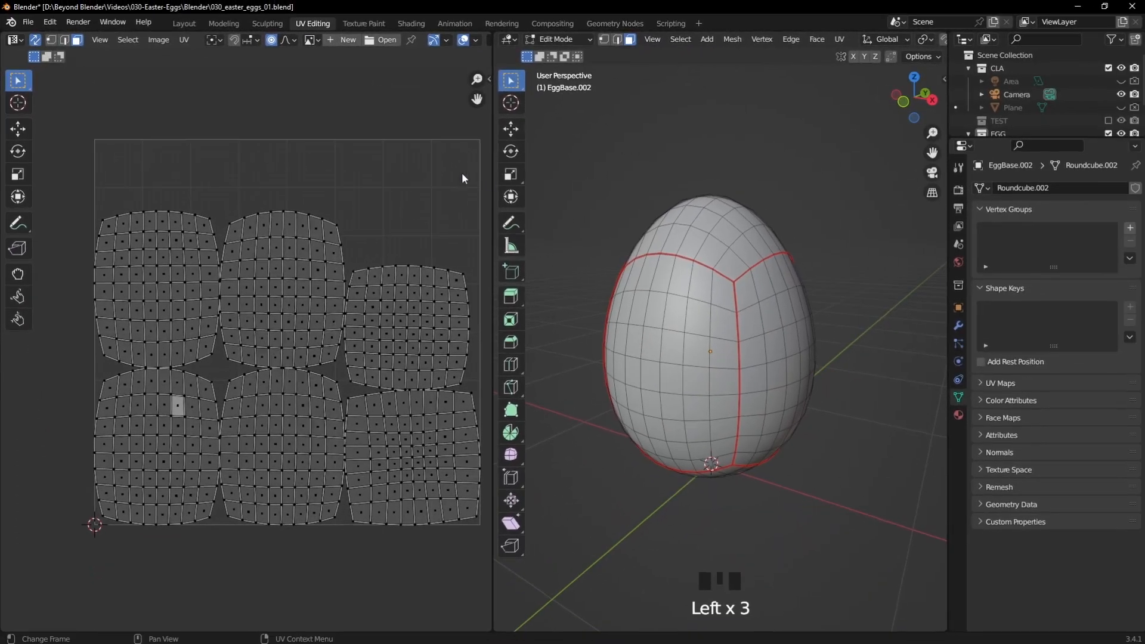
left_click(1079, 305)
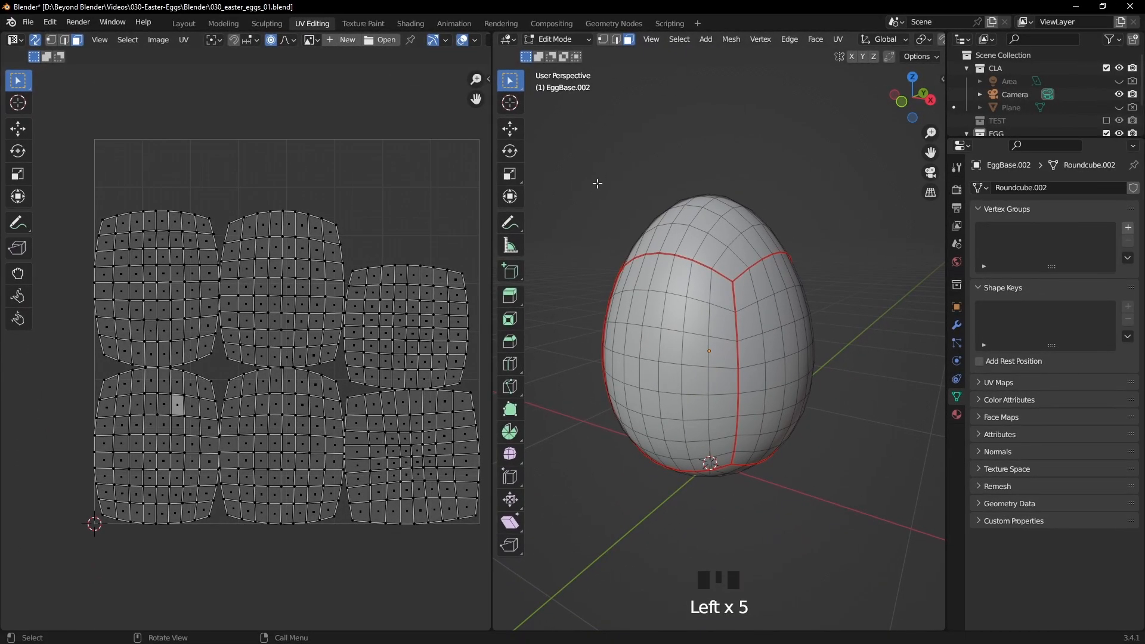
Select single faces on the egg's front patch and locate each one in the synced UV layout.
left_click(659, 315)
middle_click_drag(715, 364, 708, 371)
scroll(159, 420, "up", 3)
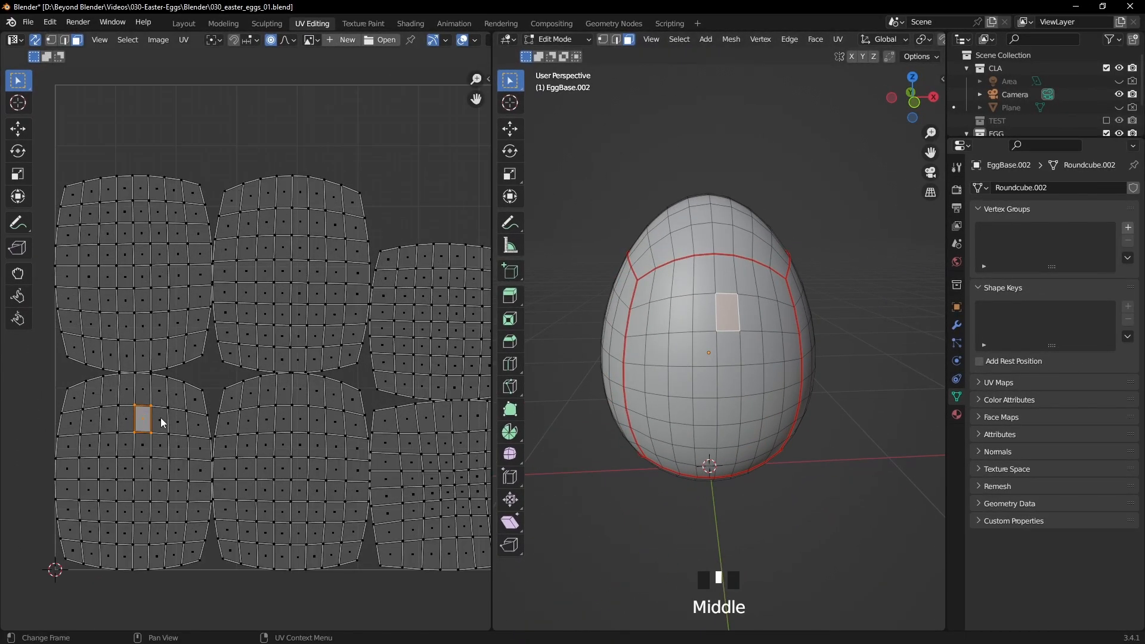
left_click(701, 382)
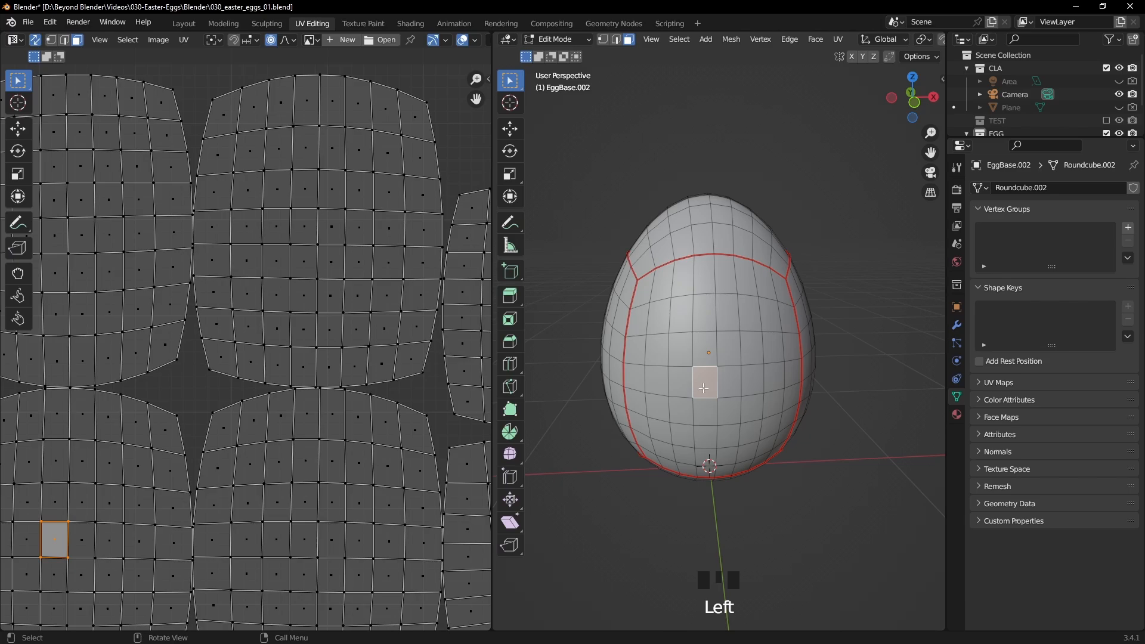
middle_click_drag(704, 388, 704, 364)
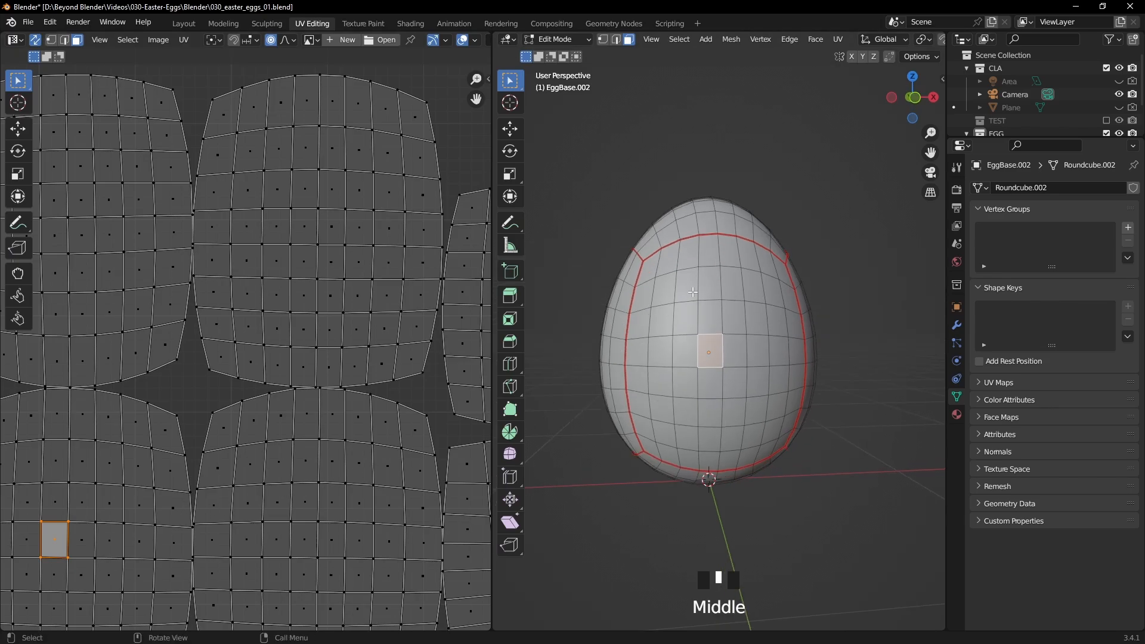
Select single faces on the egg's top patch and locate each one in the synced UV layout.
middle_click_drag(593, 385, 648, 396)
left_click(697, 328)
scroll(358, 340, "down", 3)
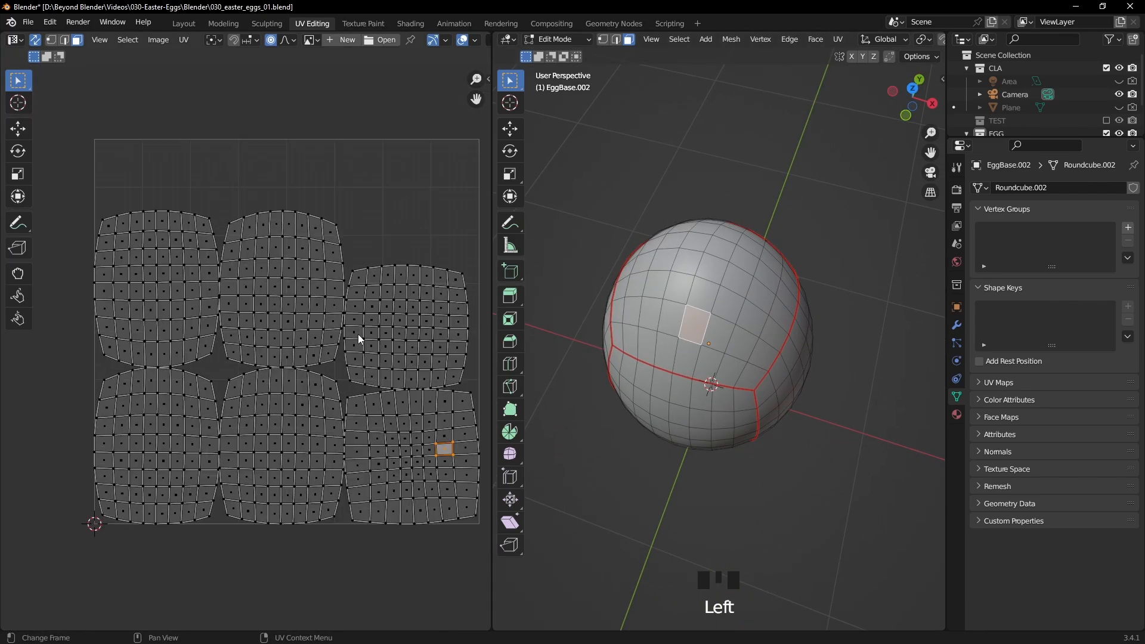
scroll(364, 381, "up", 2)
scroll(368, 410, "up", 1)
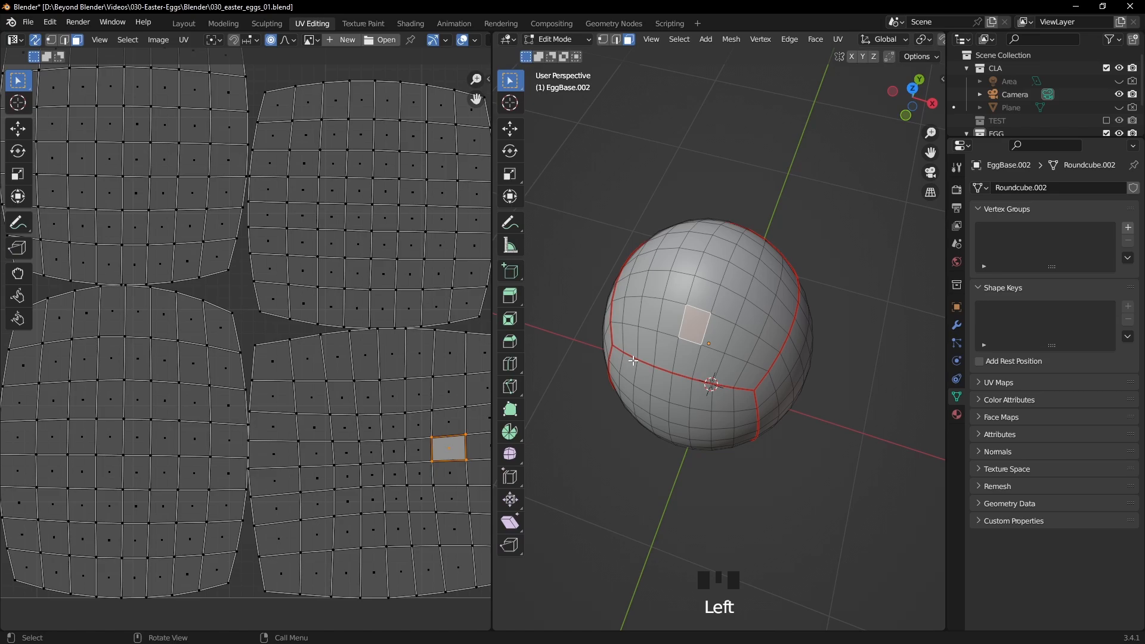
left_click(679, 357)
scroll(416, 466, "down", 2)
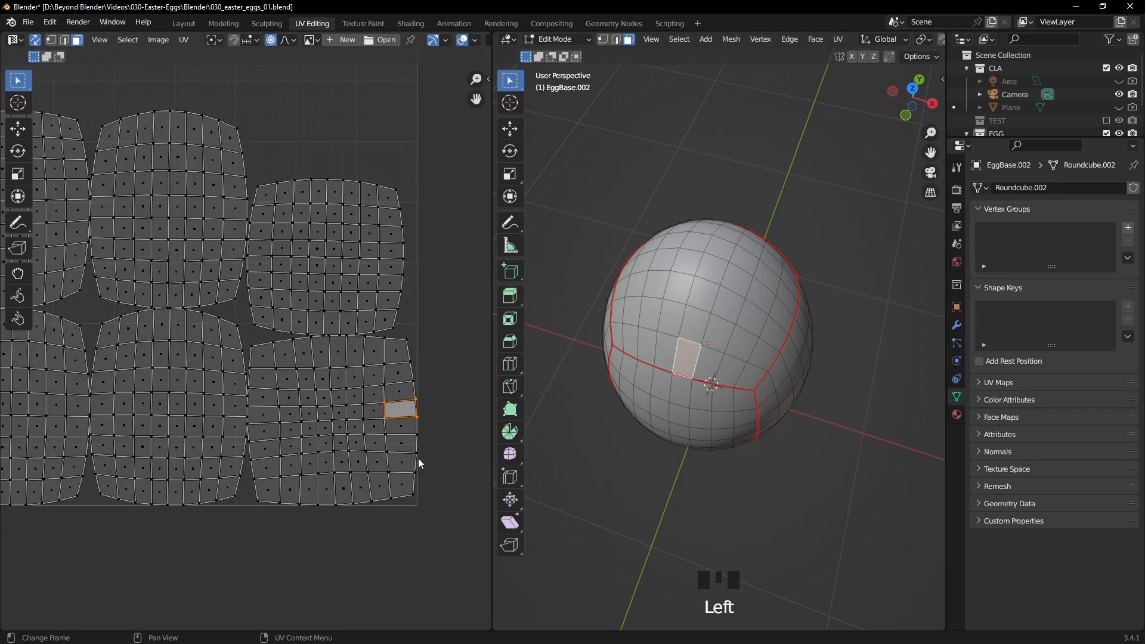
left_click(722, 271)
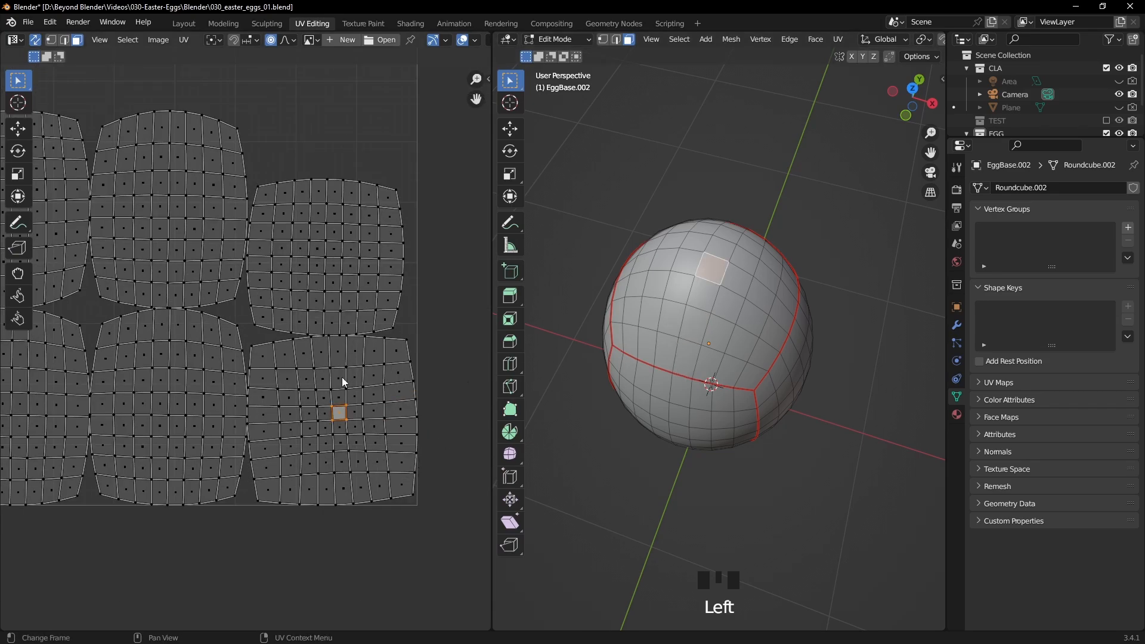
Examine the gap between the distorted cap island and its neighbour in the UV layout, testing a border face there.
scroll(288, 410, "up", 5)
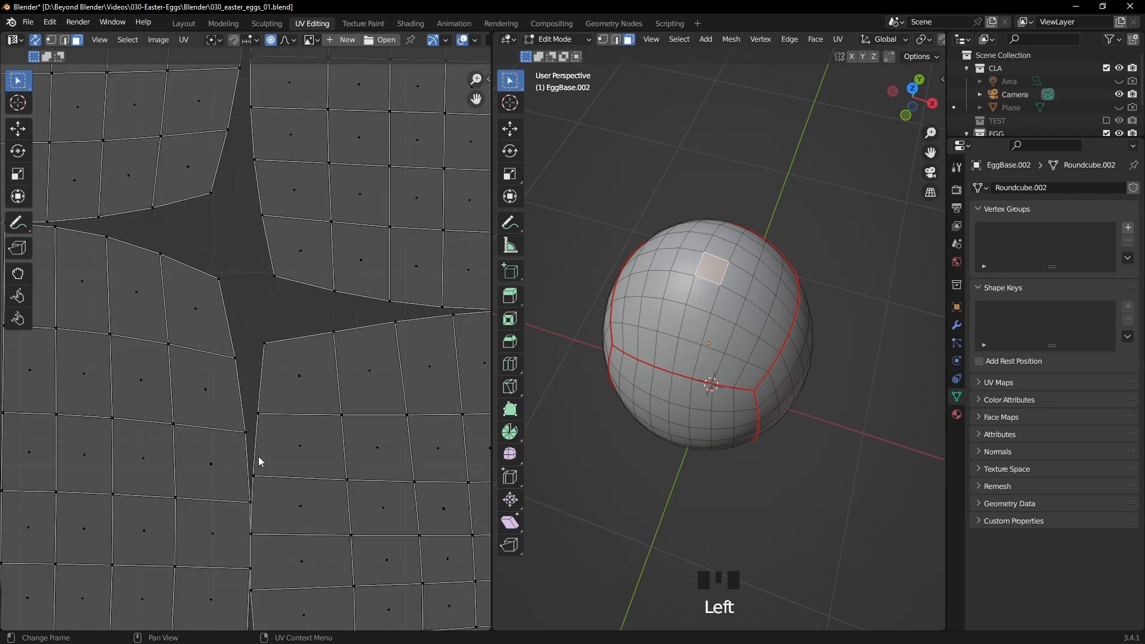
left_click(597, 472)
middle_click_drag(253, 530, 221, 342, "shift")
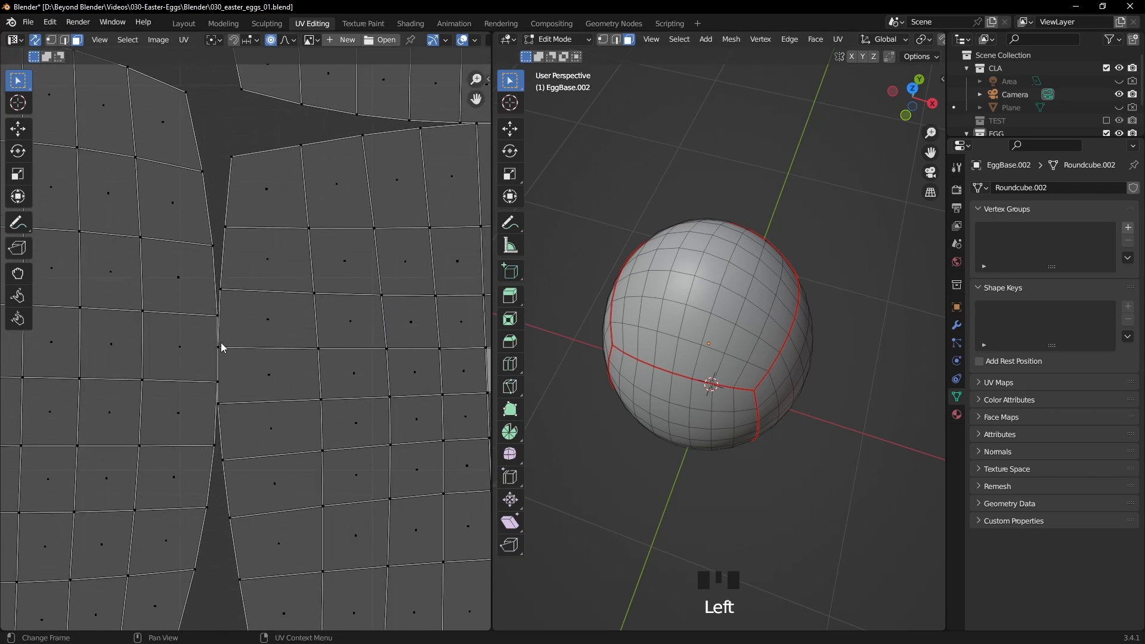
left_click(279, 371)
left_click(557, 407)
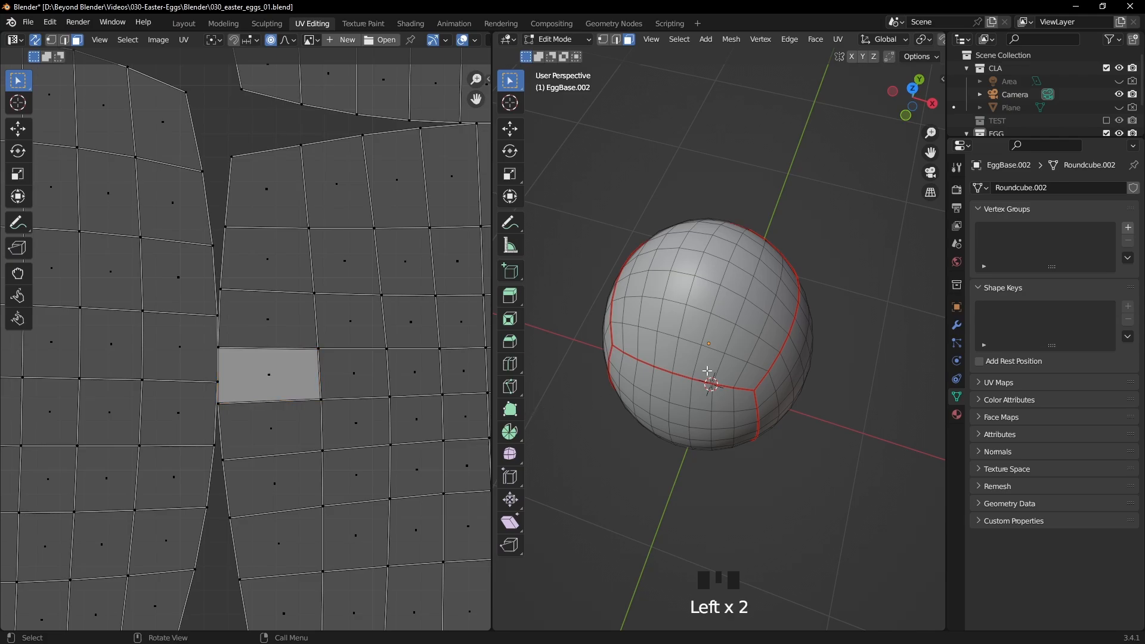
Select all of the egg's faces and unwrap them again along the marked seams.
key("a")
key("u")
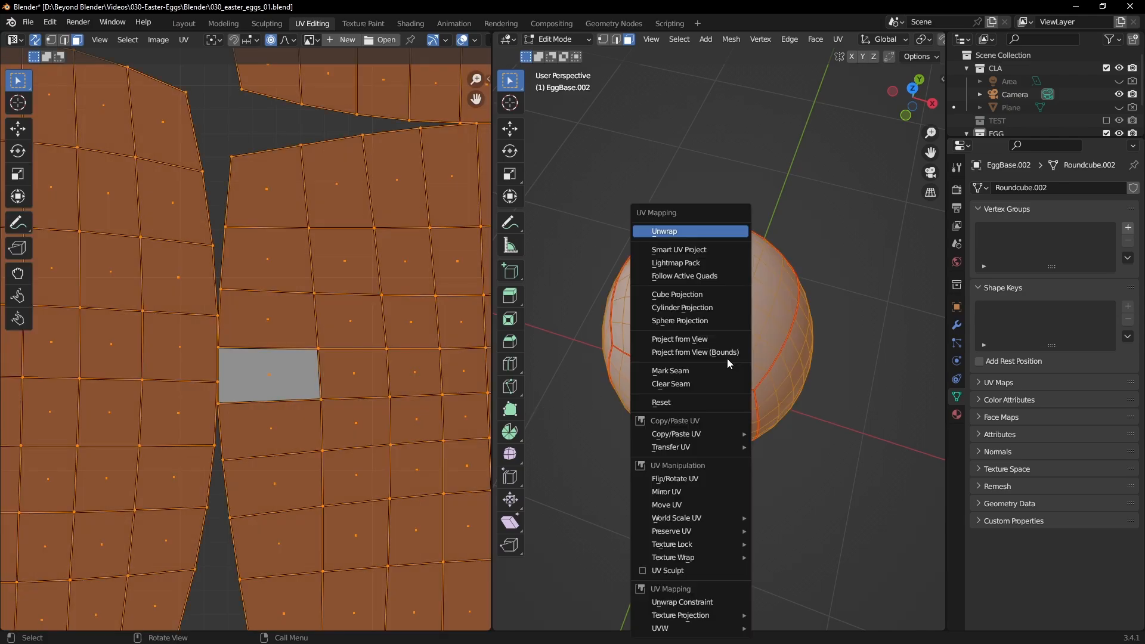
left_click(666, 233)
scroll(287, 260, "down", 2)
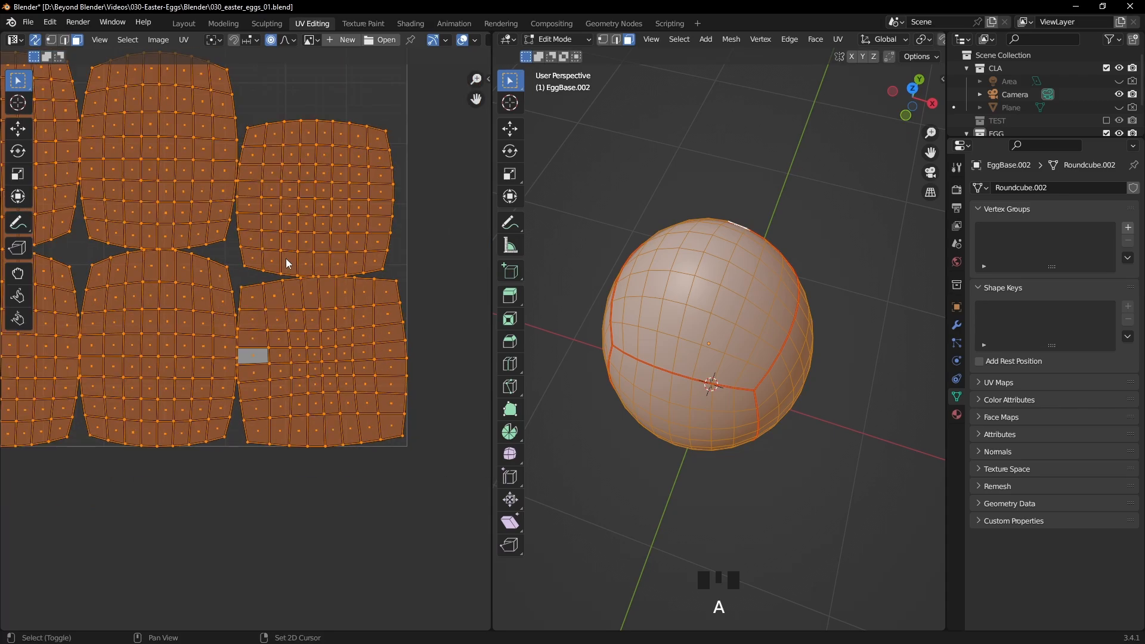
Pack the egg's UV islands with a margin of 0.05.
left_click(184, 40)
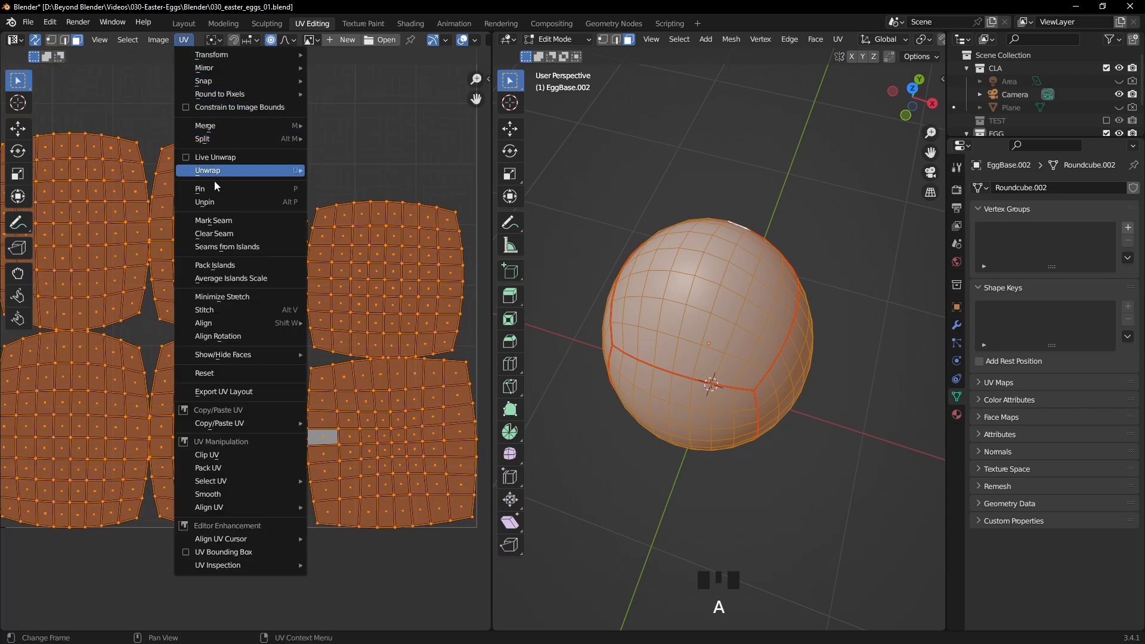
left_click(241, 267)
left_click(94, 622)
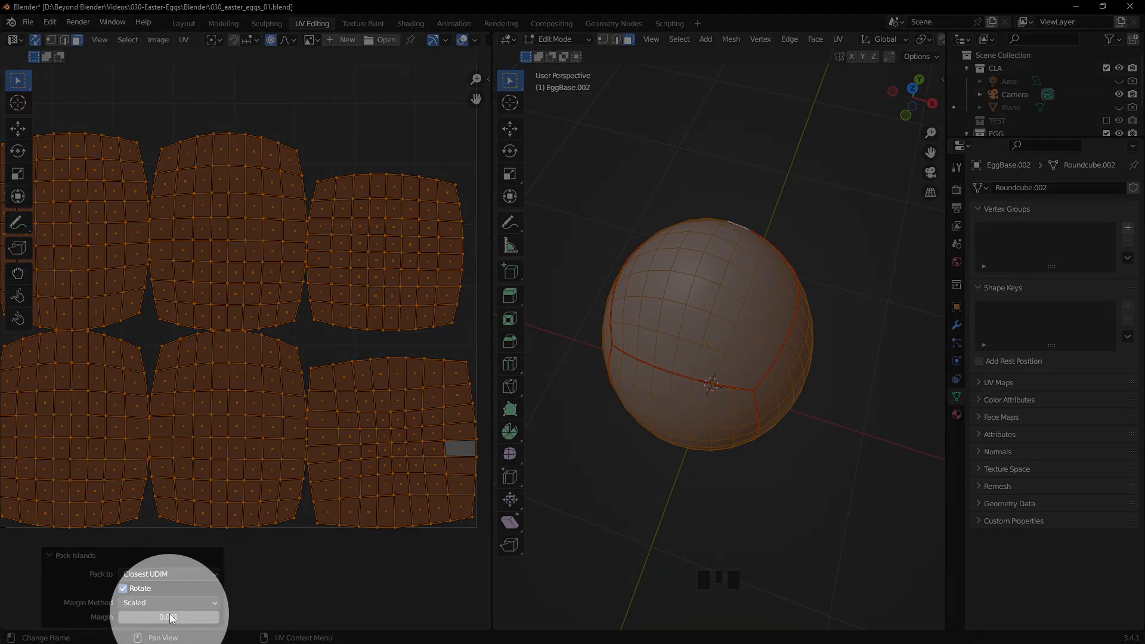
left_click(169, 617)
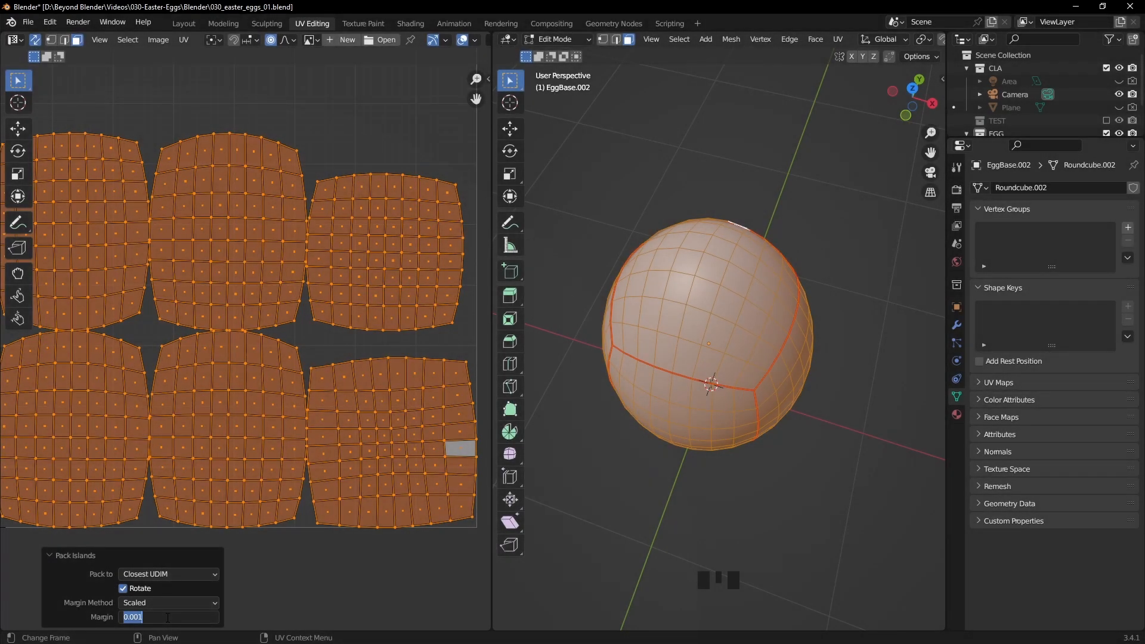
left_click(203, 615)
key("Return")
middle_click_drag(243, 302, 261, 279)
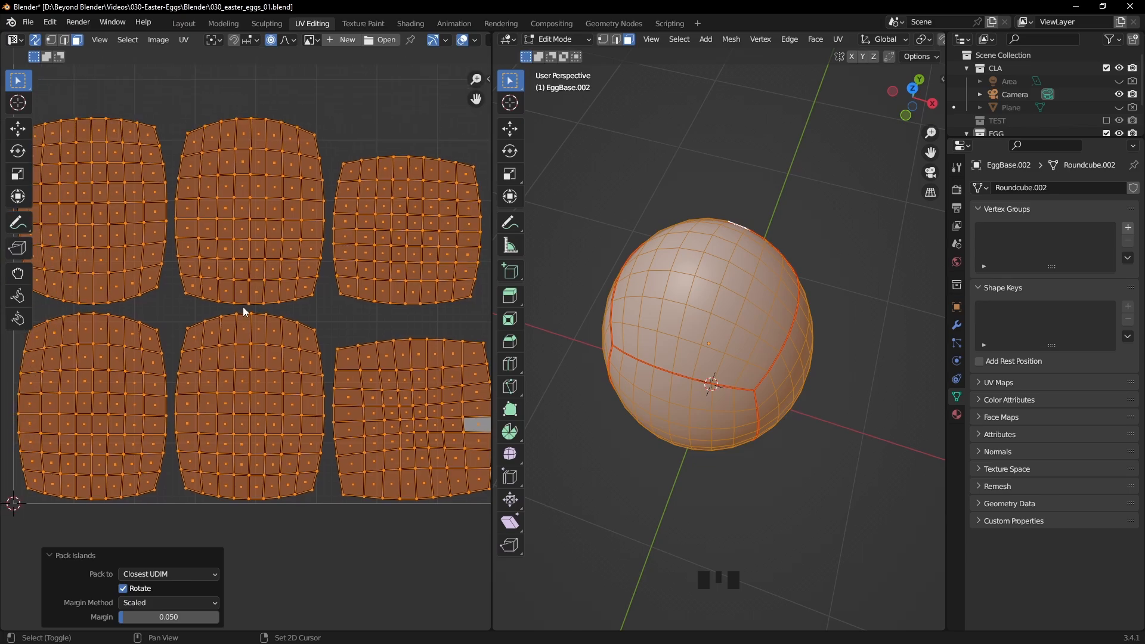
Set the margin of the island packing to 0.06.
left_click(176, 614)
left_click(177, 614)
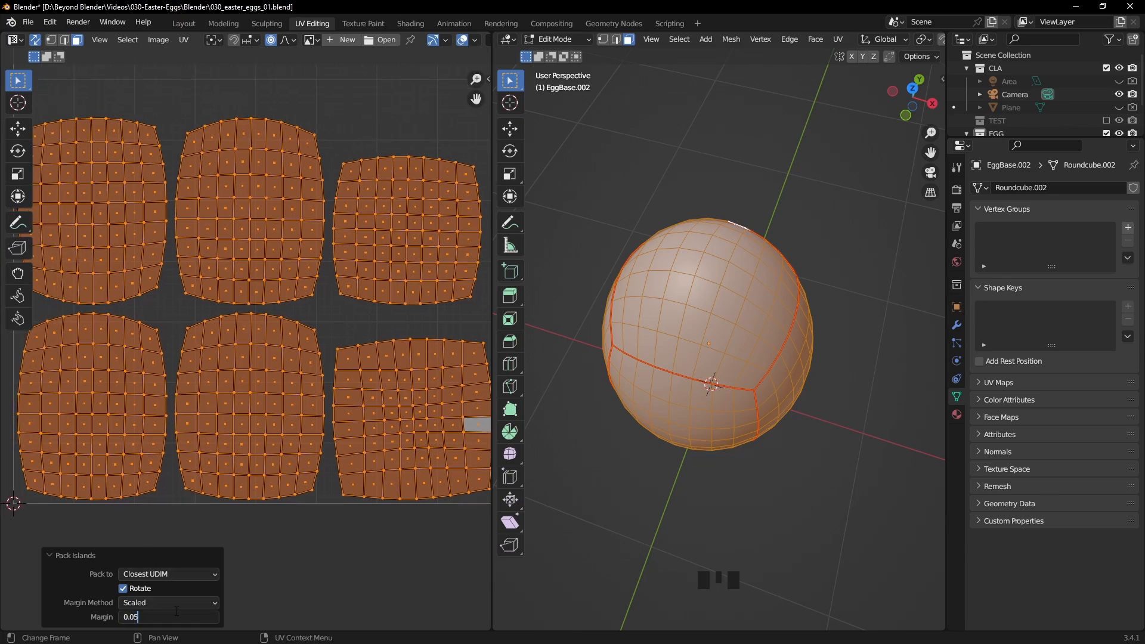
key("Return")
scroll(255, 323, "down", 2)
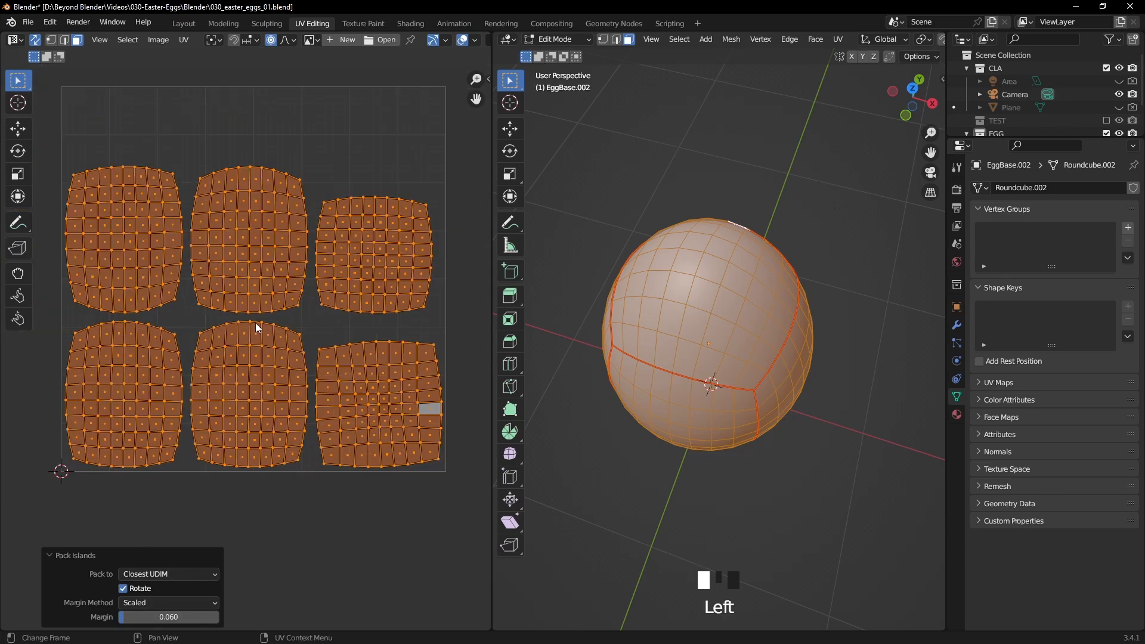
scroll(271, 322, "up", 1)
Deselect the egg's faces, return to Object Mode, and check the egg in the Texture Paint workspace.
left_click(662, 177)
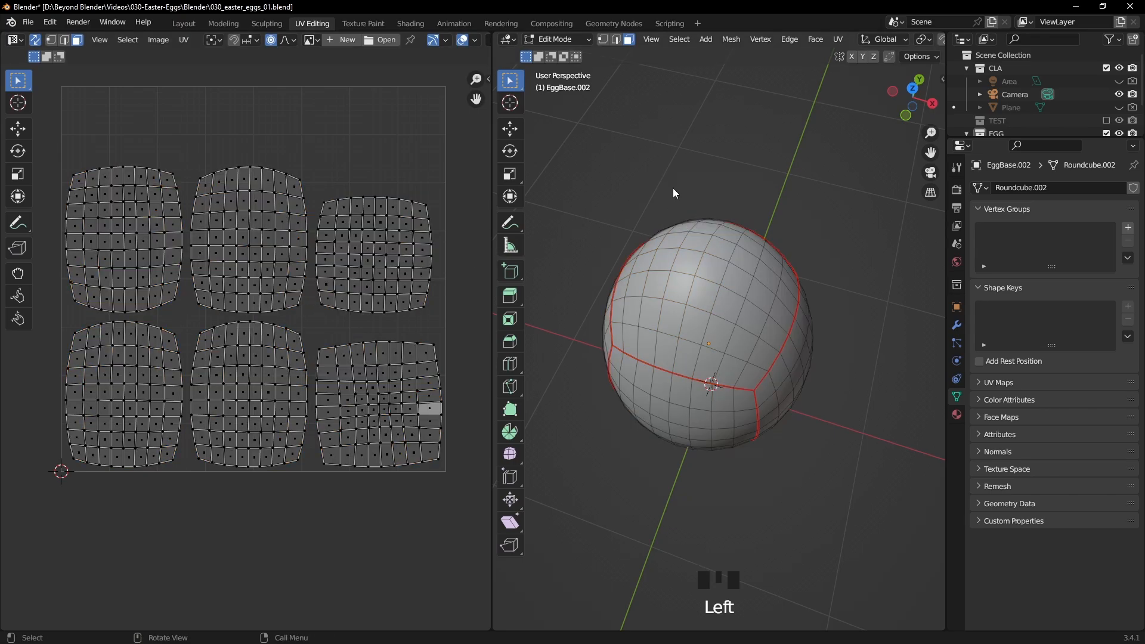
key("Tab")
left_click(674, 177)
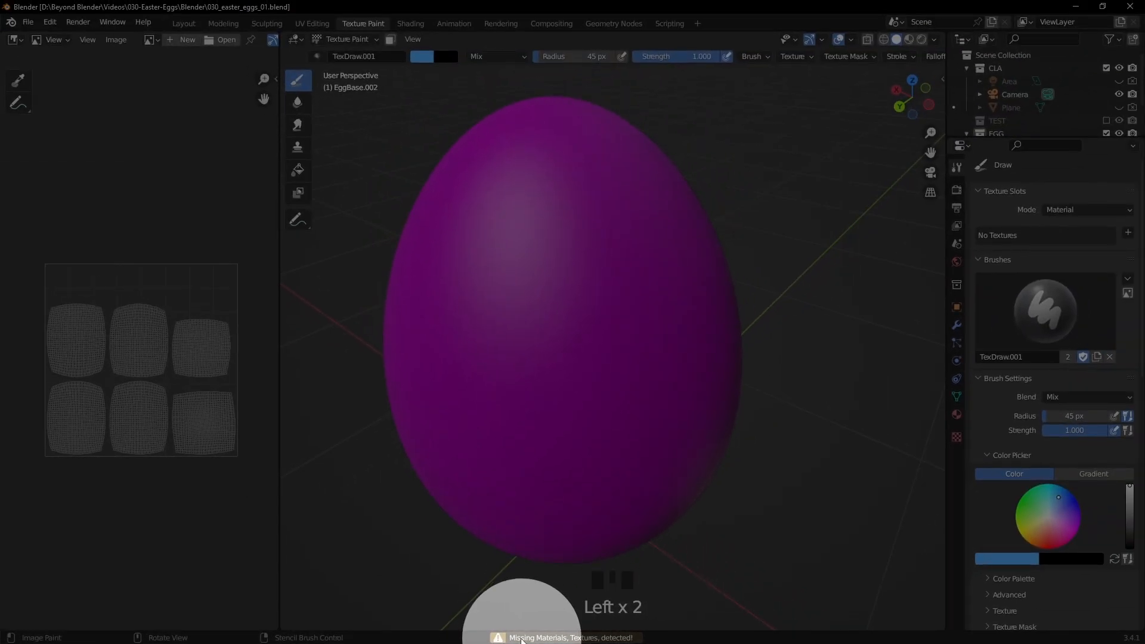
right_click(649, 356)
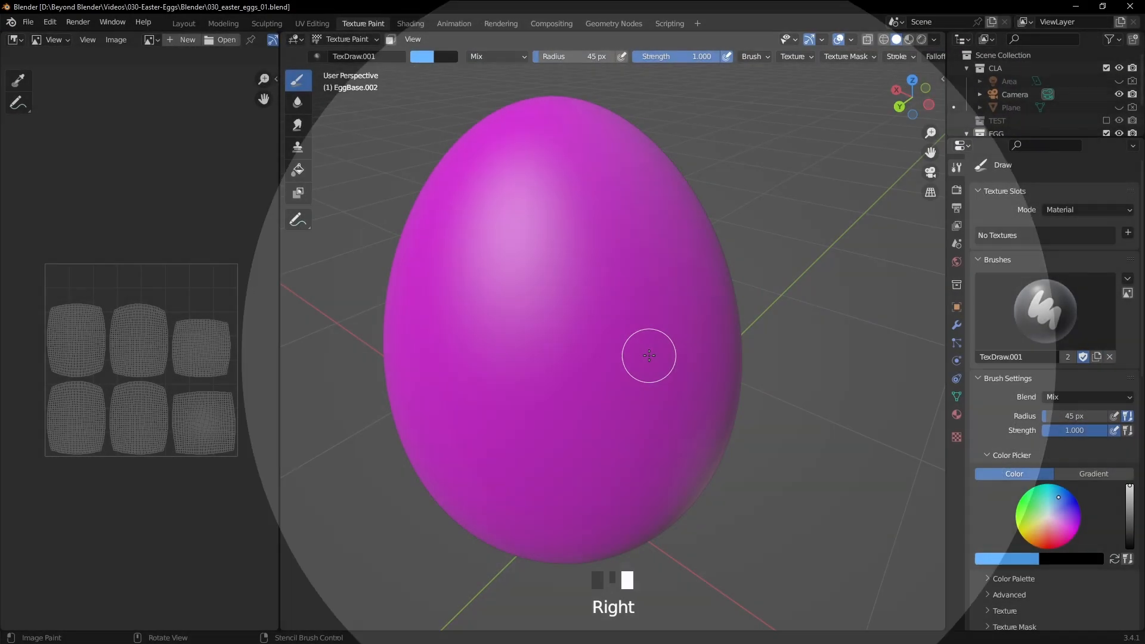
middle_click(599, 164)
Select the egg in the Layout workspace, then open the Shading workspace and enlarge its Shader Editor.
left_click(184, 23)
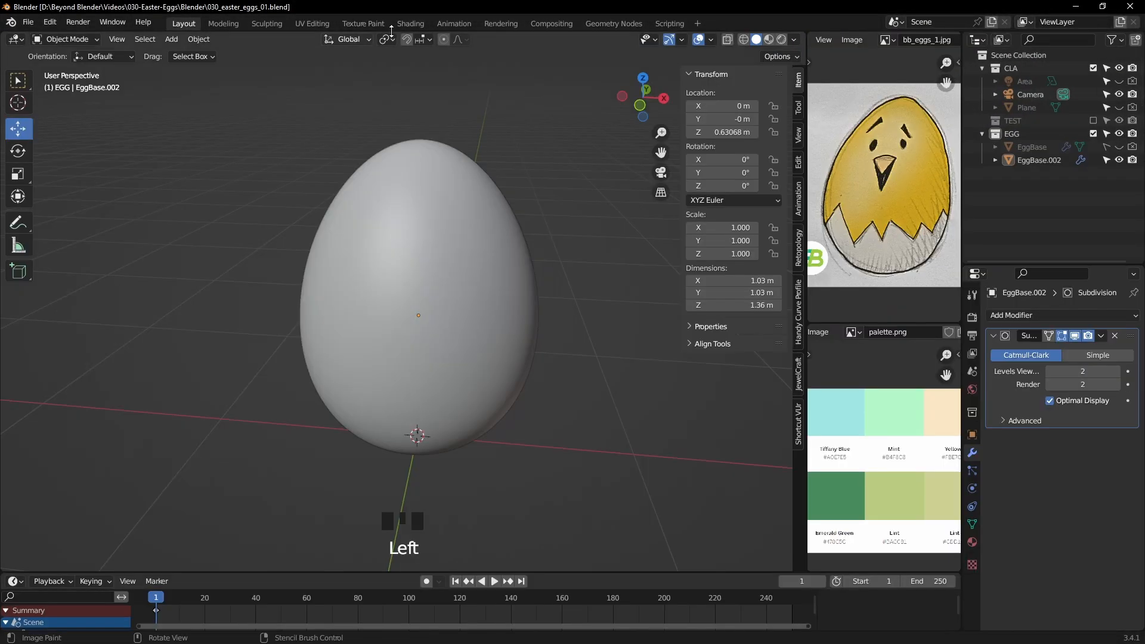
left_click(410, 259)
left_click(413, 24)
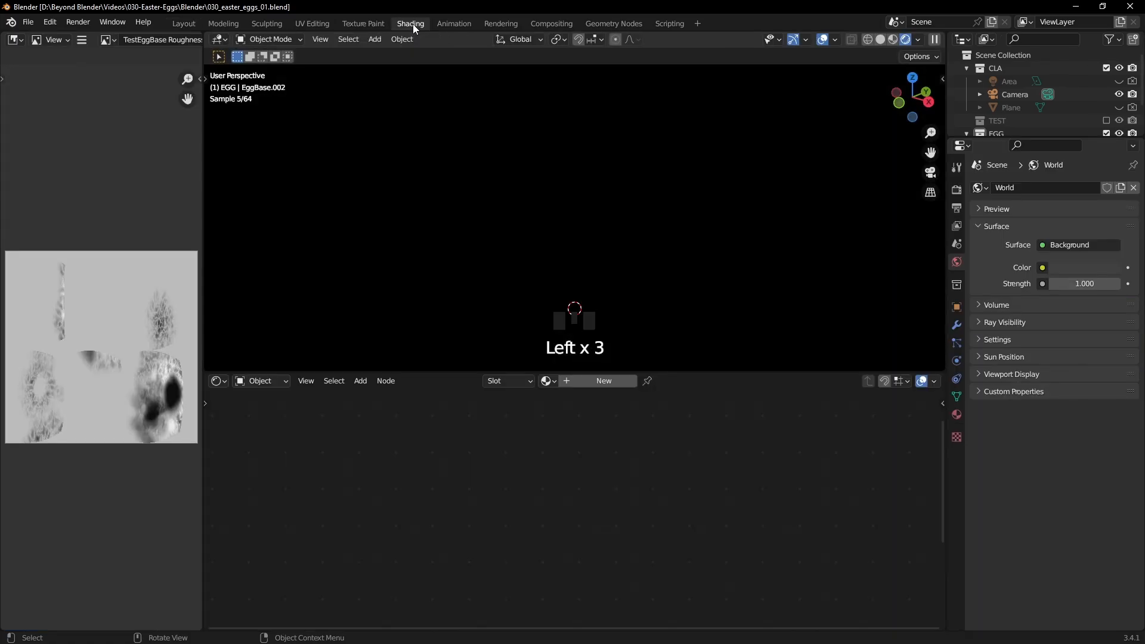
left_click_drag(661, 371, 674, 288)
Set the viewport to solid shading with the egg in view and unlink the TestEggBase Roughness image from the Image Editor.
left_click(880, 40)
scroll(652, 181, "down", 2)
scroll(650, 179, "down", 11)
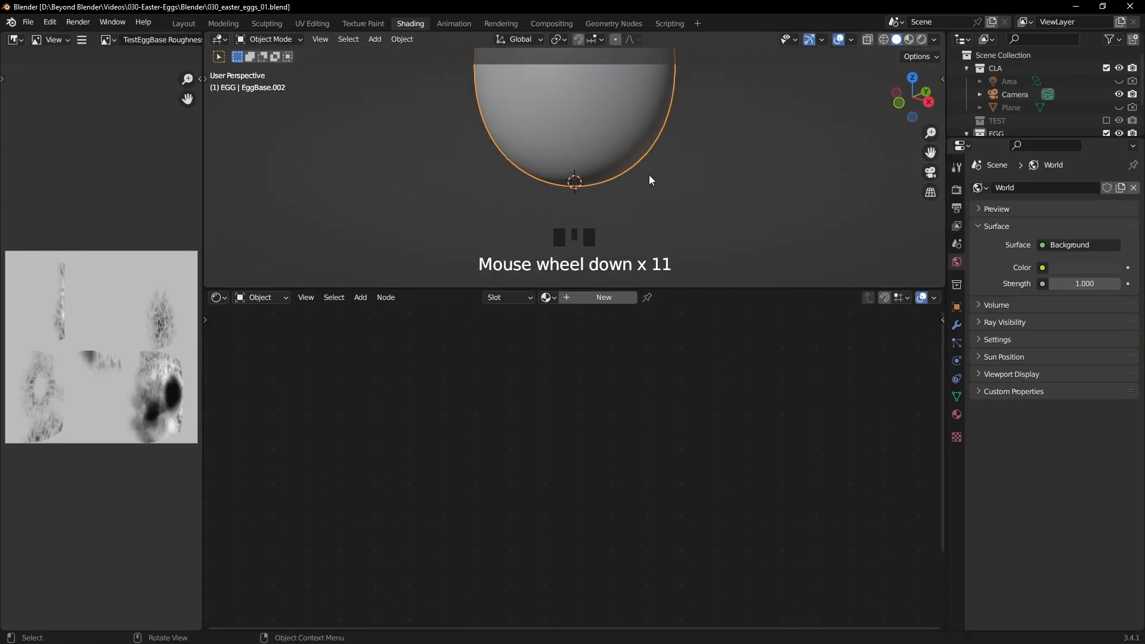
middle_click_drag(641, 124, 650, 181, "shift")
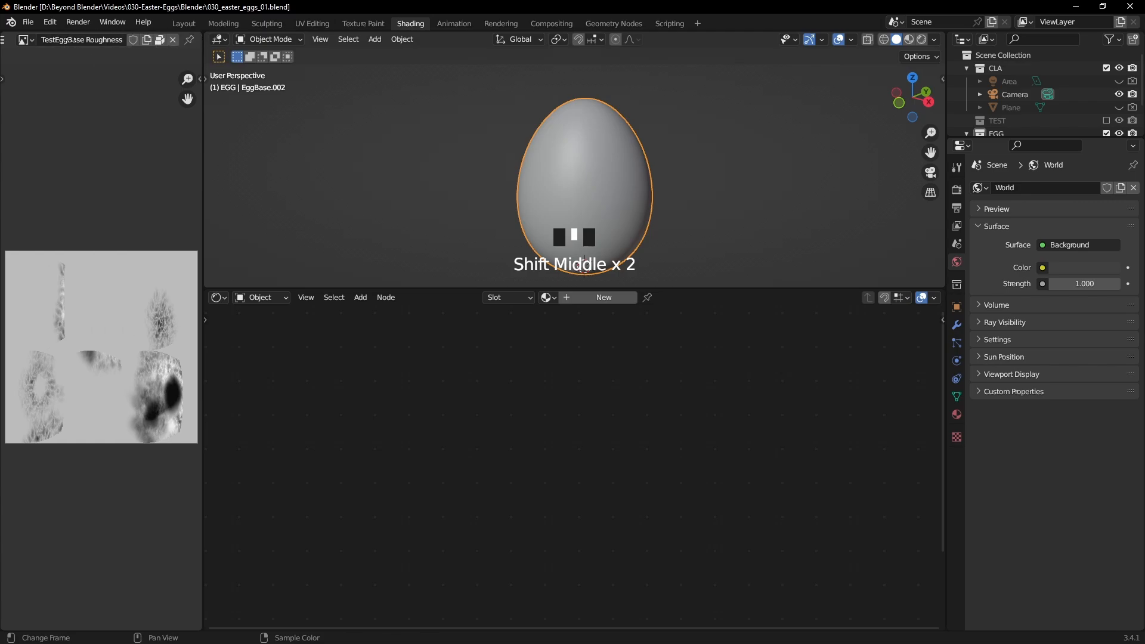
left_click(172, 41)
scroll(97, 347, "up", 8)
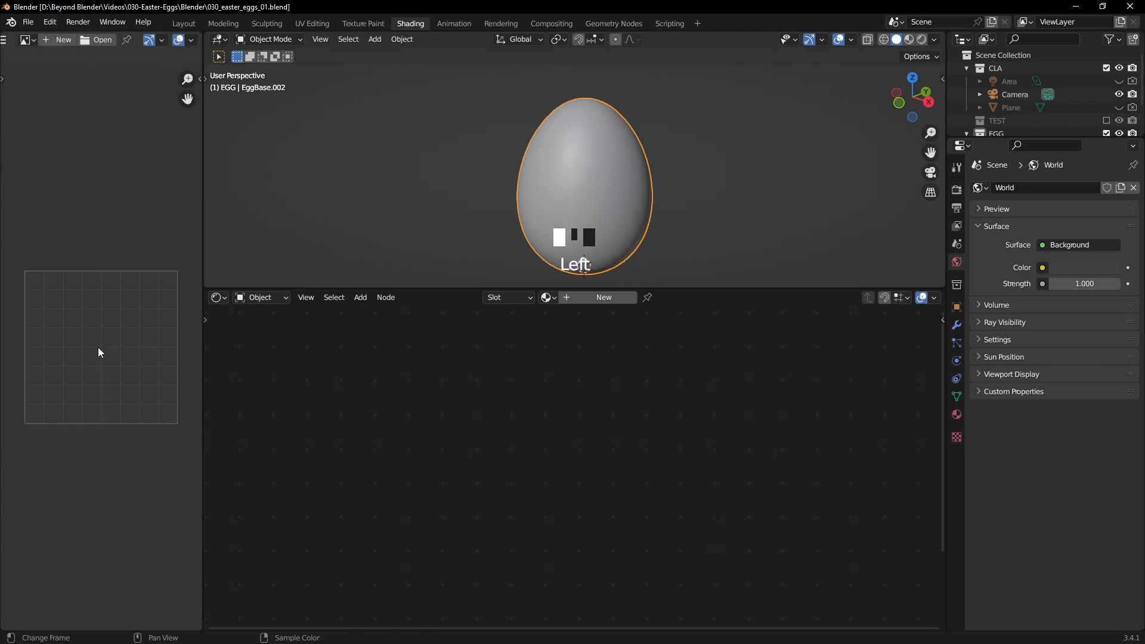
Create a new material for the egg and name it EggBase2.
left_click(600, 297)
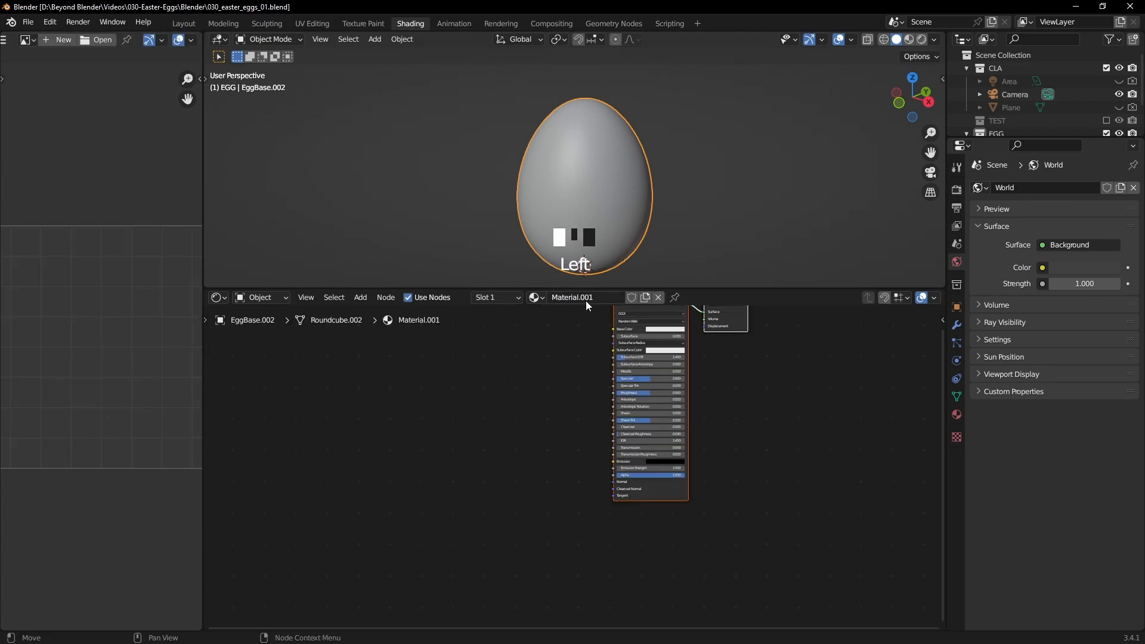
left_click(615, 299)
type("EggBase2")
key("Return")
middle_click_drag(748, 367, 711, 423)
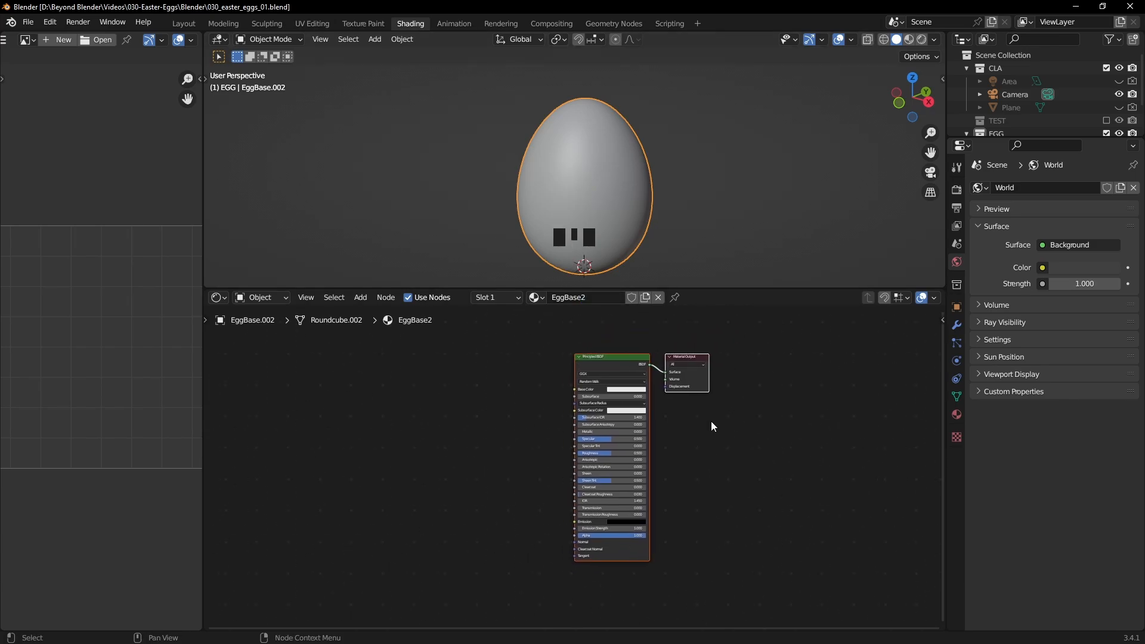
Add an Image Texture node beside the Principled BSDF in the EggBase2 material.
scroll(716, 402, "up", 2)
left_click(481, 453)
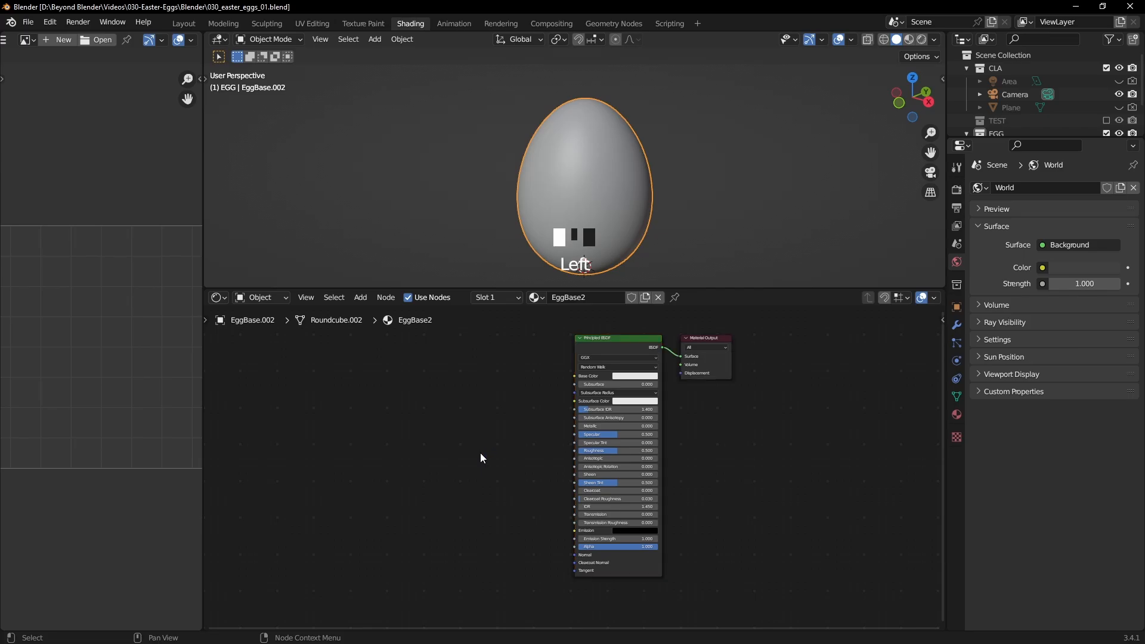
key("shift+a")
mouse_move(471, 511)
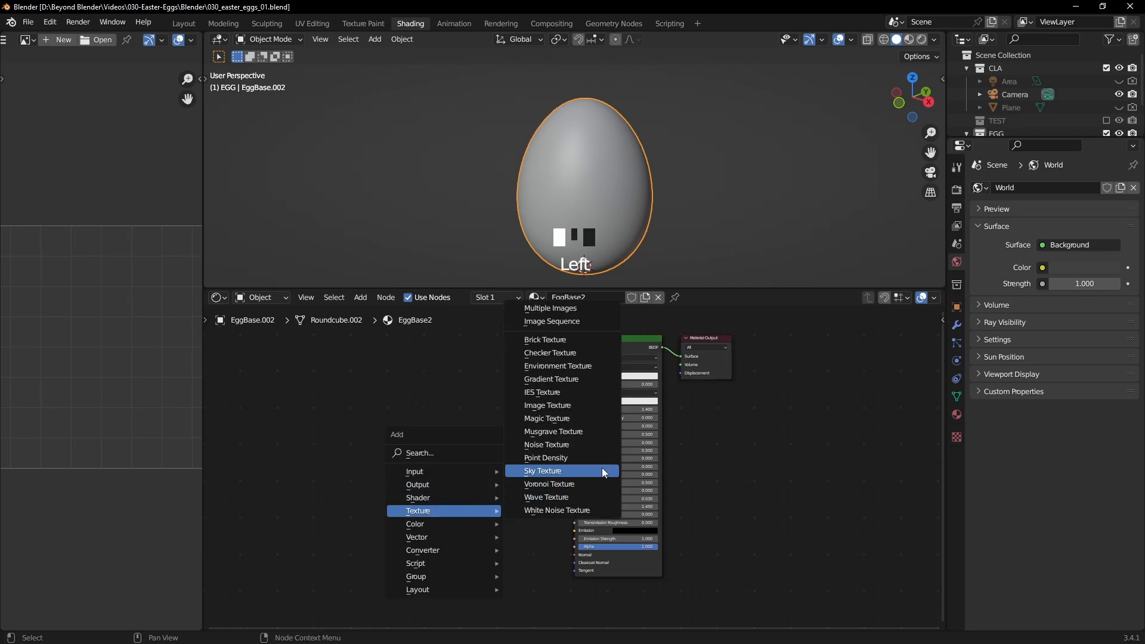
left_click(555, 405)
left_click(464, 385)
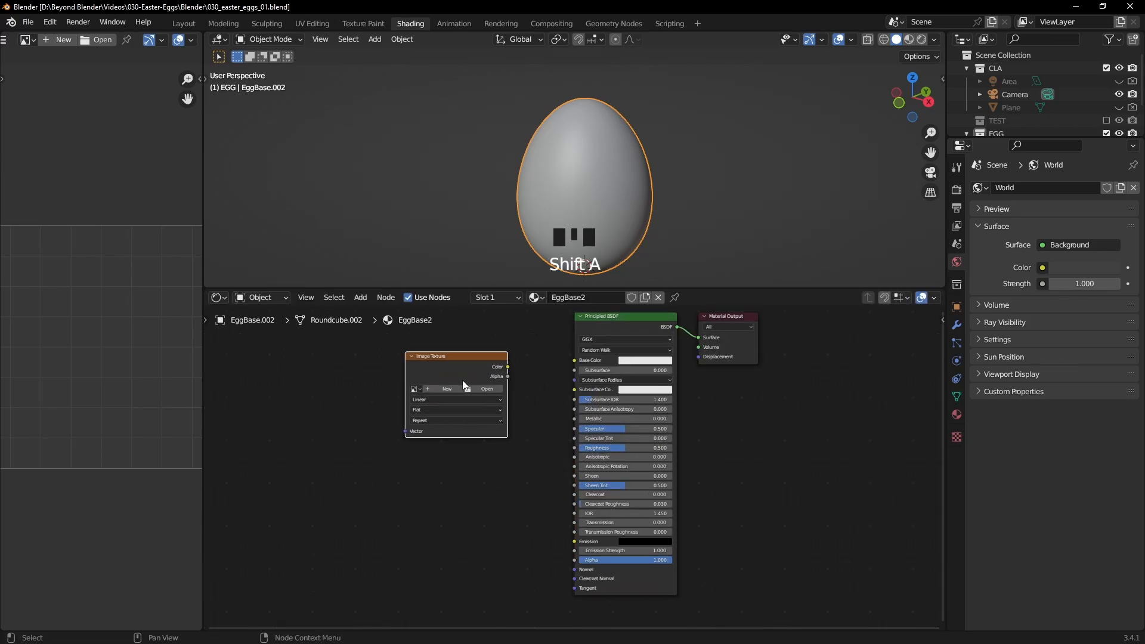
scroll(464, 384, "up", 4)
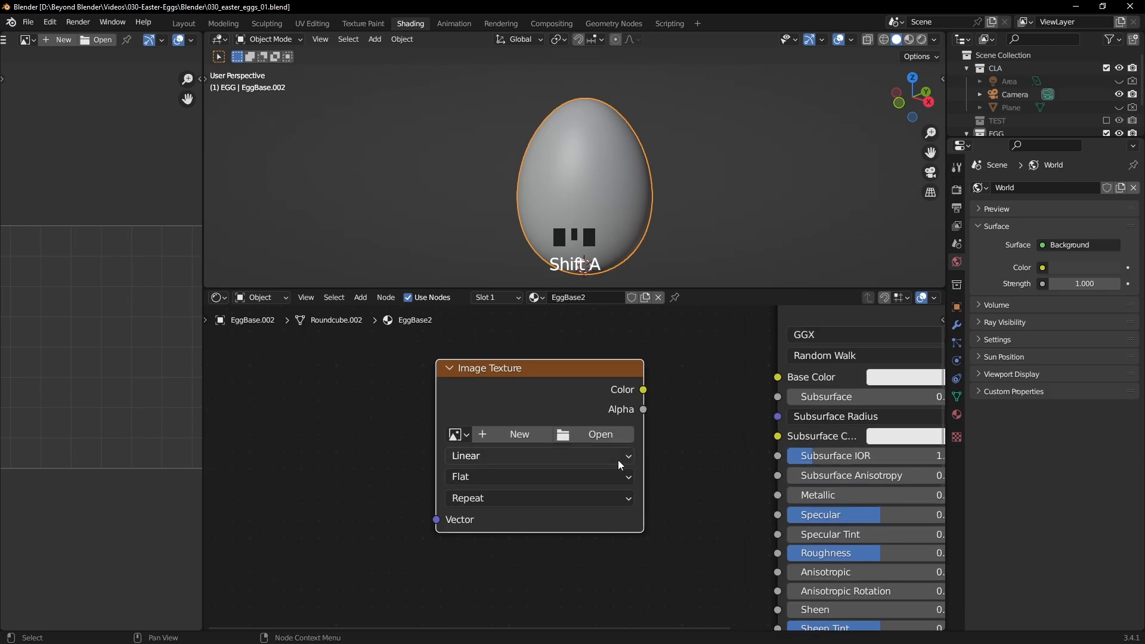
Start a new image named eggbase2_diffuse in the Image Texture node, sized 2048 by 2048 px without alpha.
left_click(519, 435)
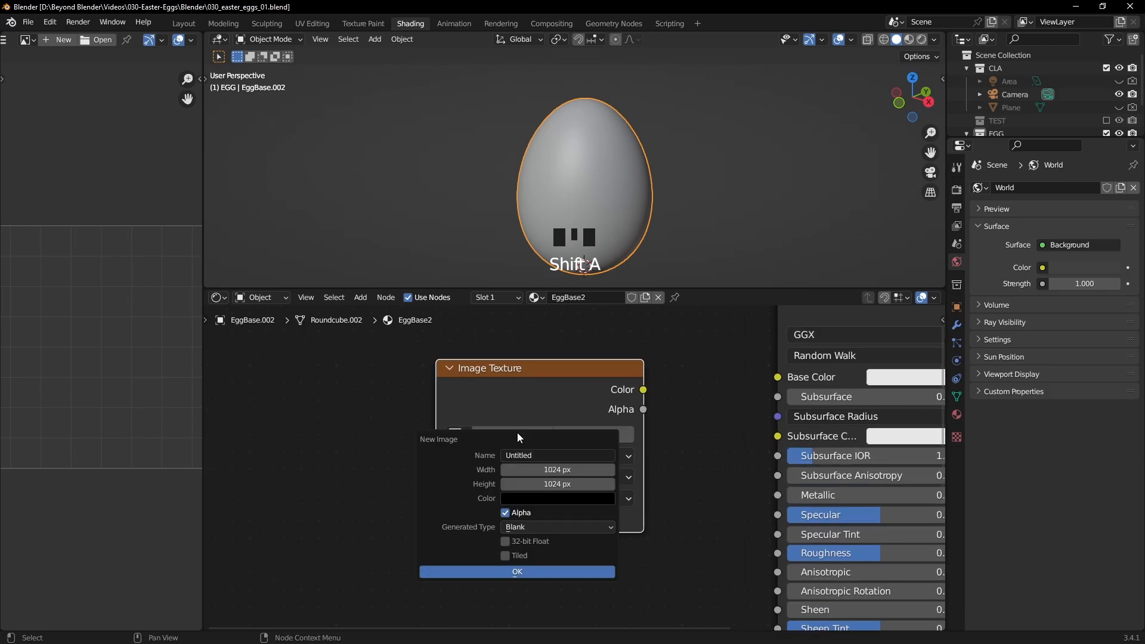
left_click(573, 455)
type("eggbase2_diffuse")
key("Return")
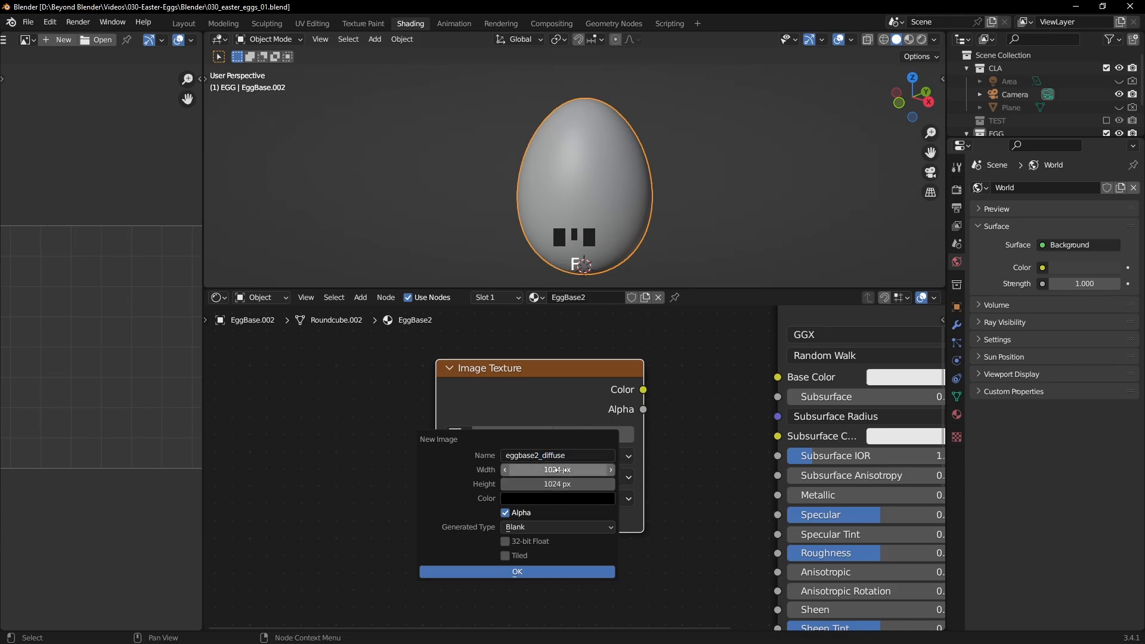
left_click(562, 471)
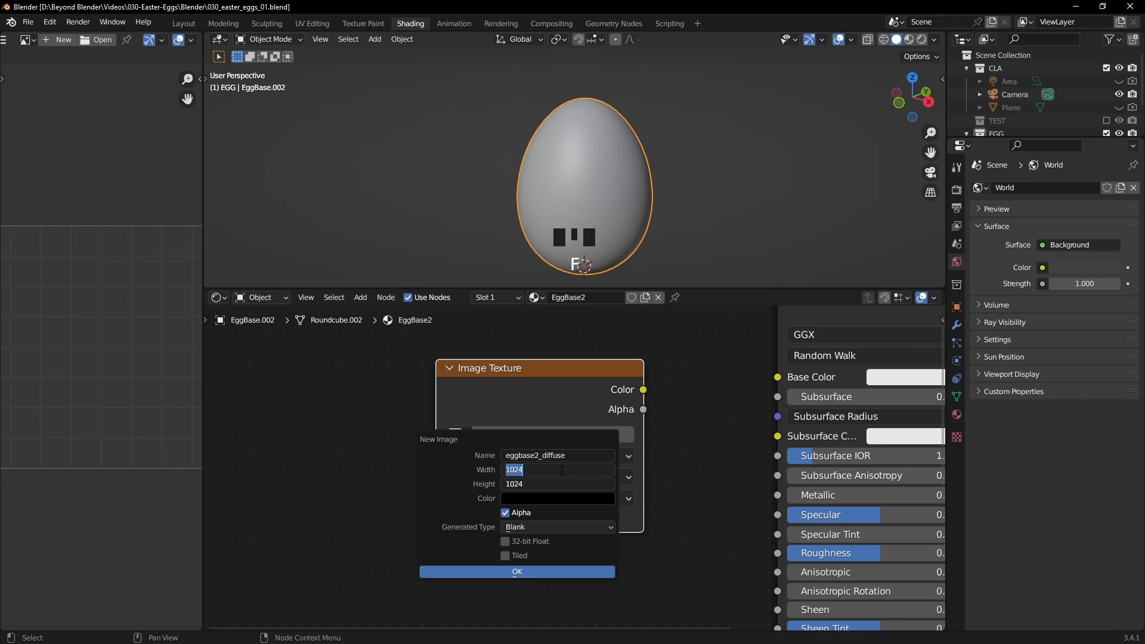
type("2048")
key("Return")
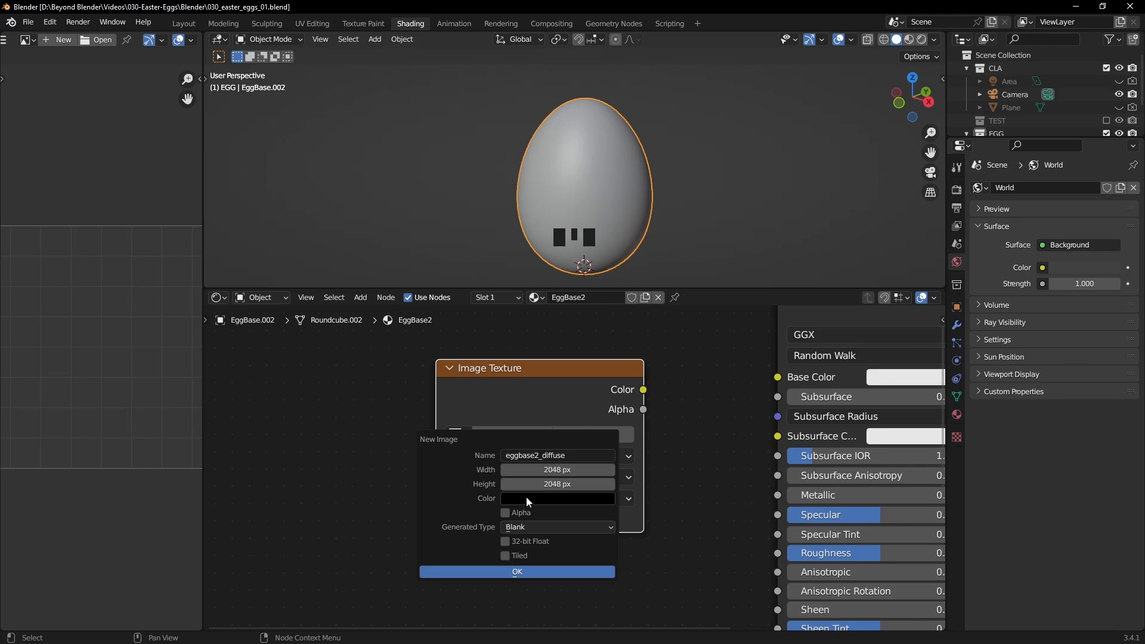
Set the new image's fill color to a neutral grey with an HSV value of 0.5.
left_click(526, 497)
left_click_drag(615, 383, 614, 358)
left_click(573, 465)
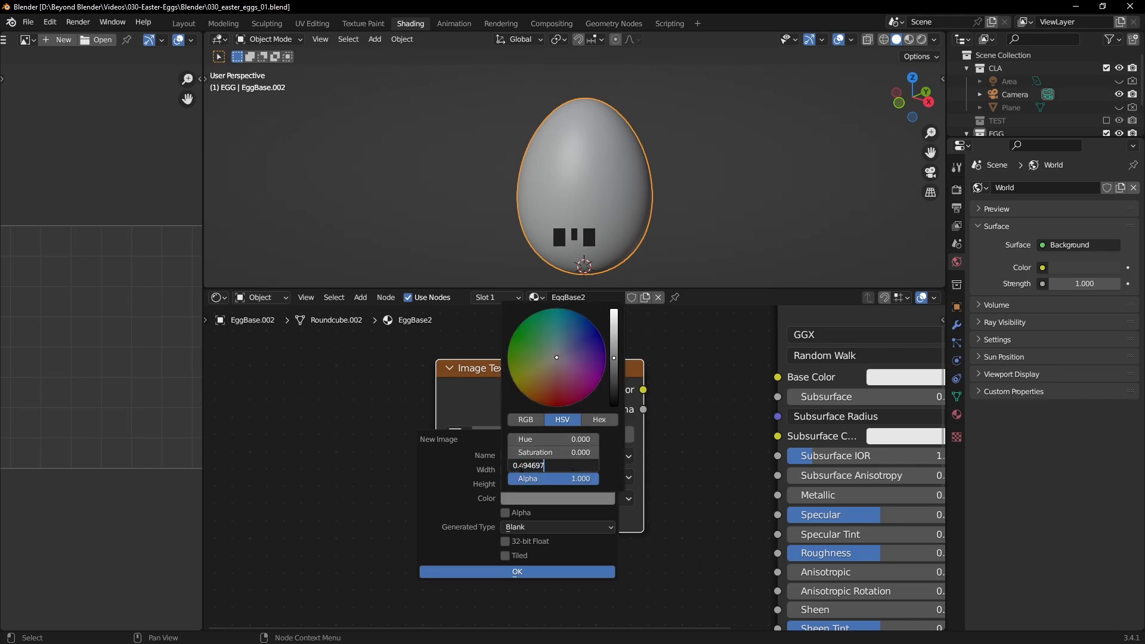
left_click_drag(521, 465, 583, 463)
key("BackSpace")
key("BackSpace")
type("5")
key("Return")
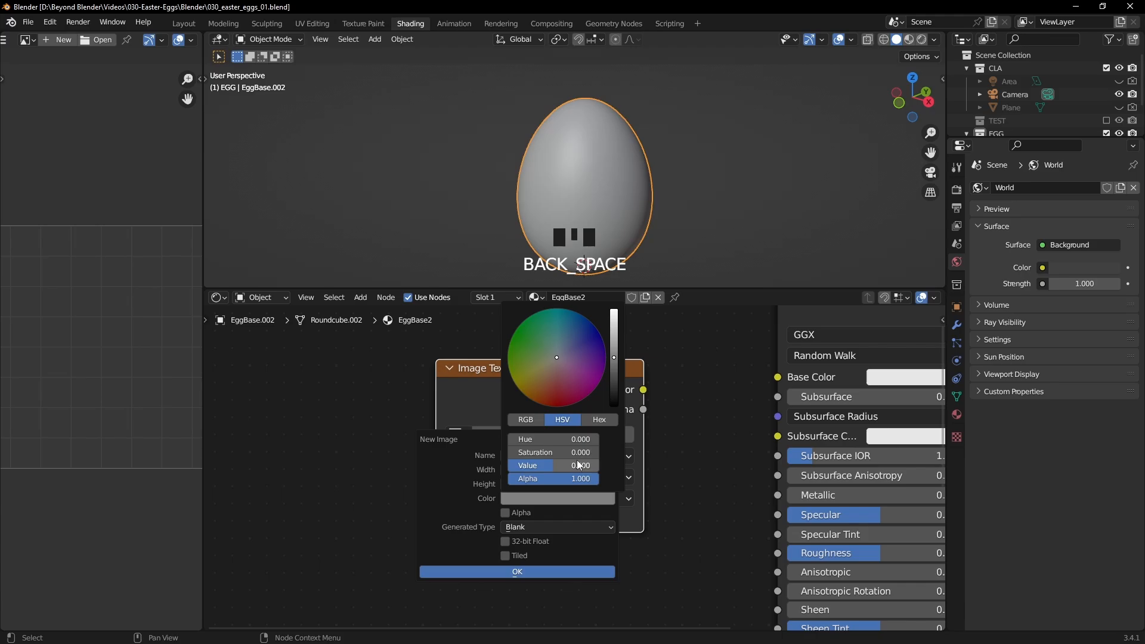
Create the eggbase2_diffuse image and connect its node's Color output to the Principled BSDF's Base Color.
left_click(517, 573)
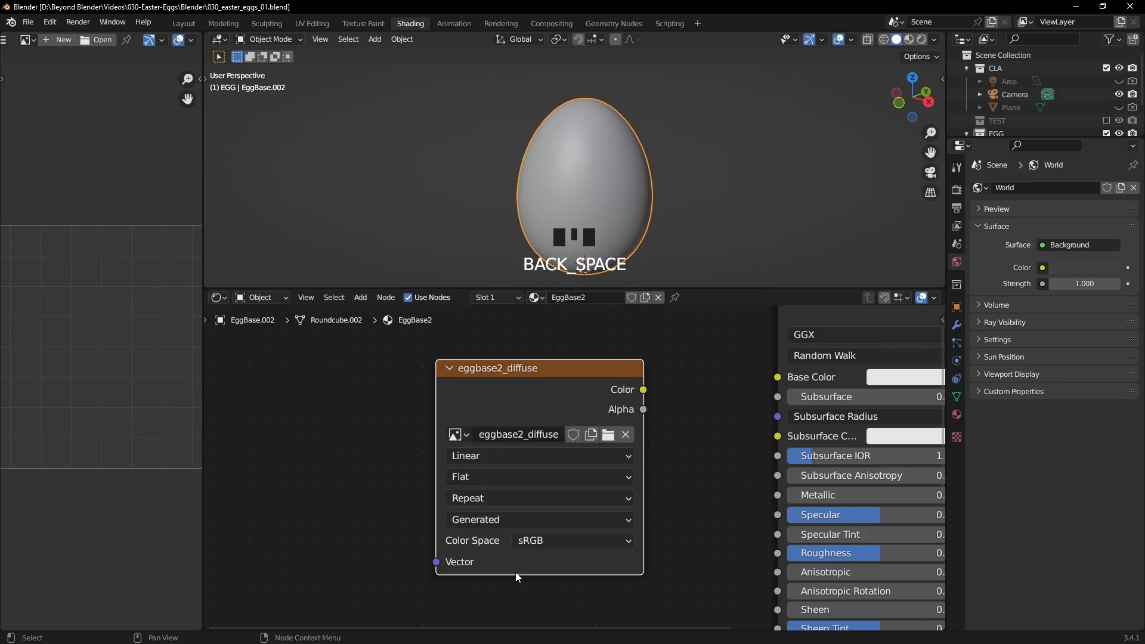
scroll(611, 478, "down", 1)
middle_click_drag(611, 478, 428, 470)
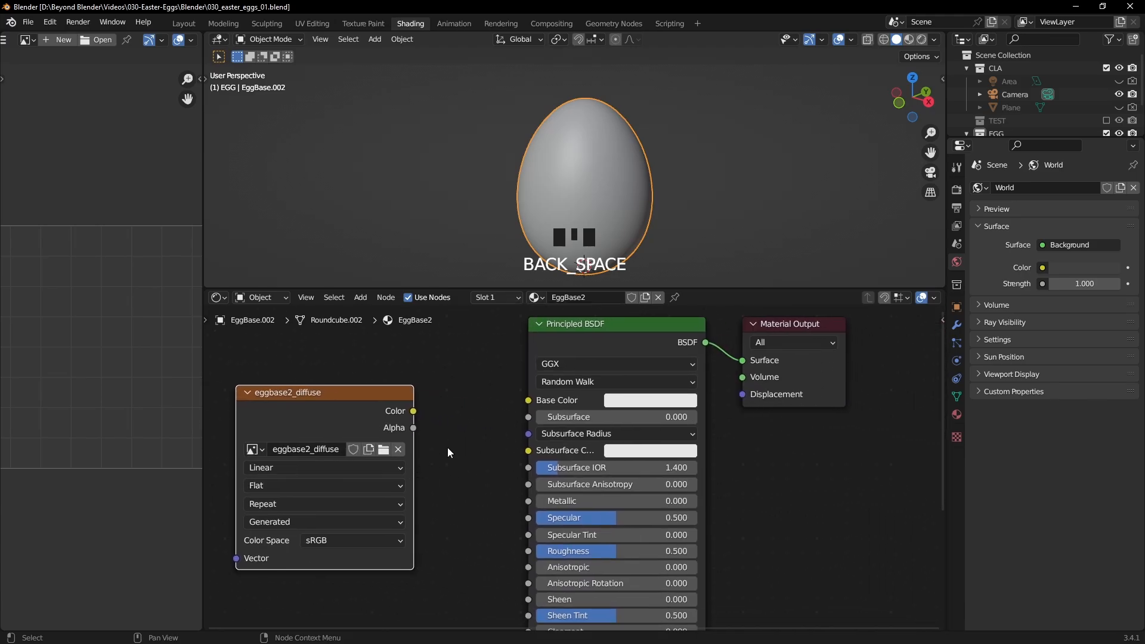
left_click_drag(413, 411, 529, 401)
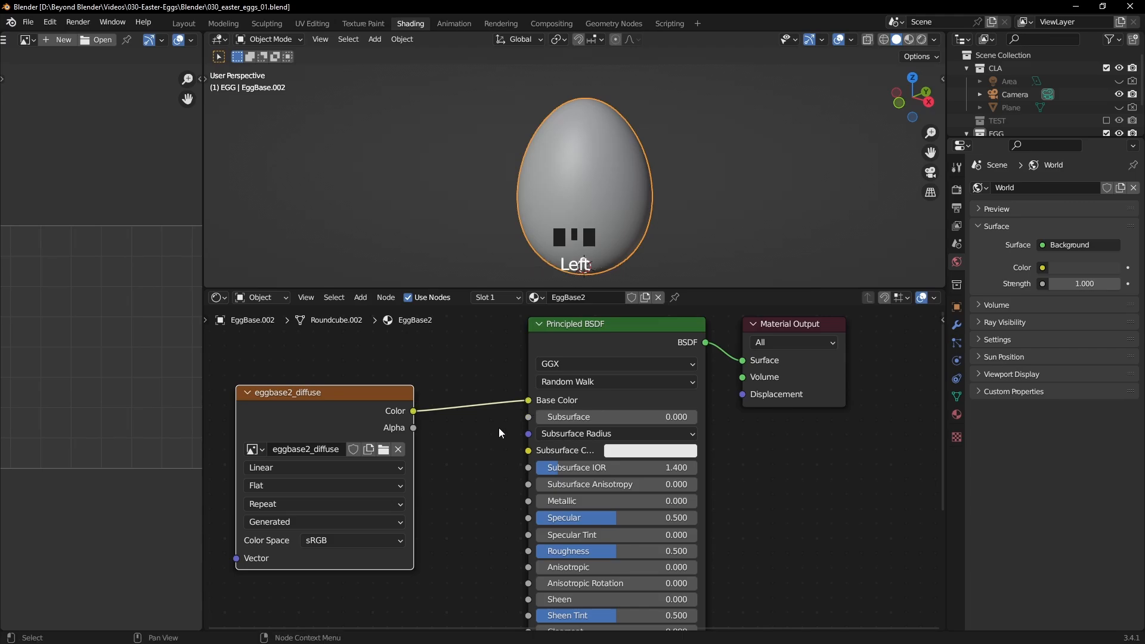
Preview the eggbase2_diffuse texture directly on the Material Output, and reconnect the Principled BSDF to the surface.
scroll(457, 457, "down", 3)
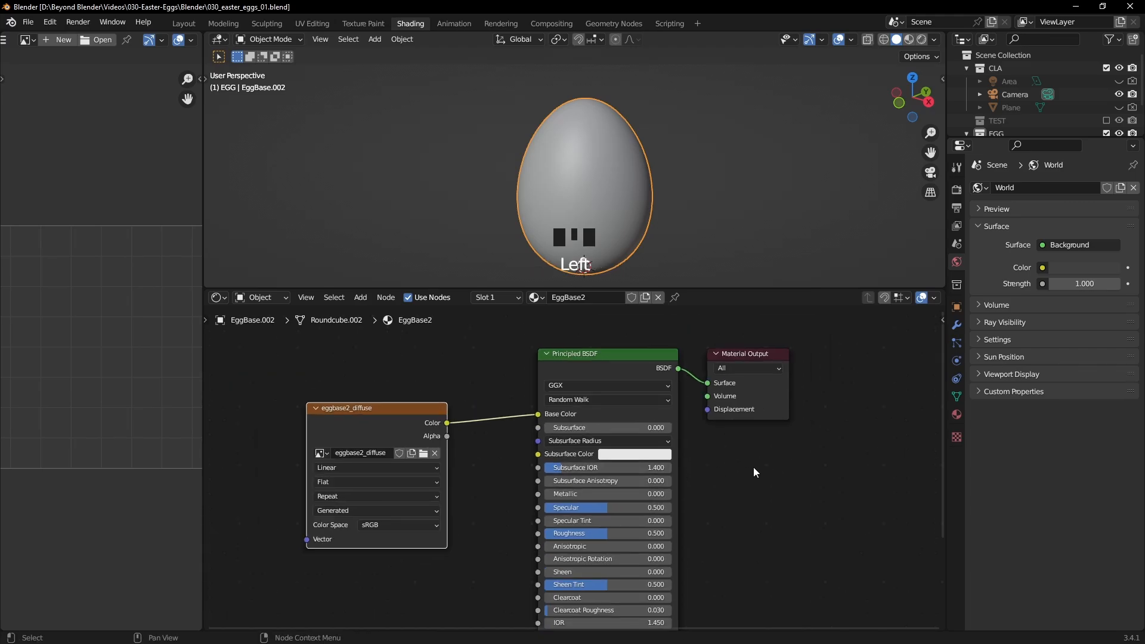
middle_click_drag(754, 468, 776, 461)
left_click(420, 399, "ctrl+shift")
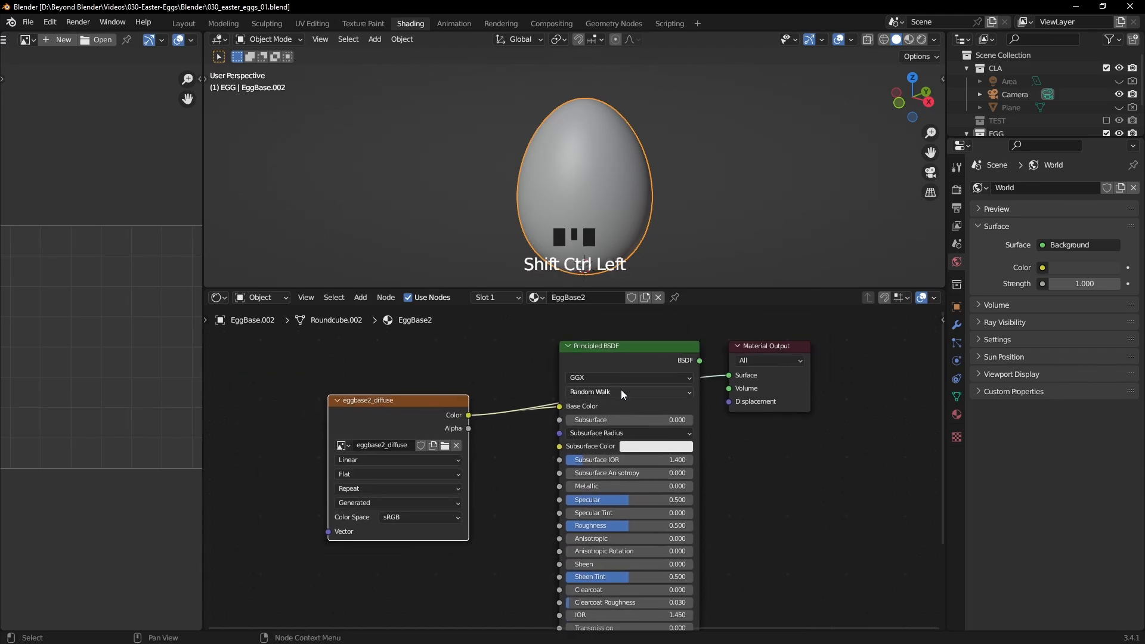
left_click(661, 353, "ctrl+shift")
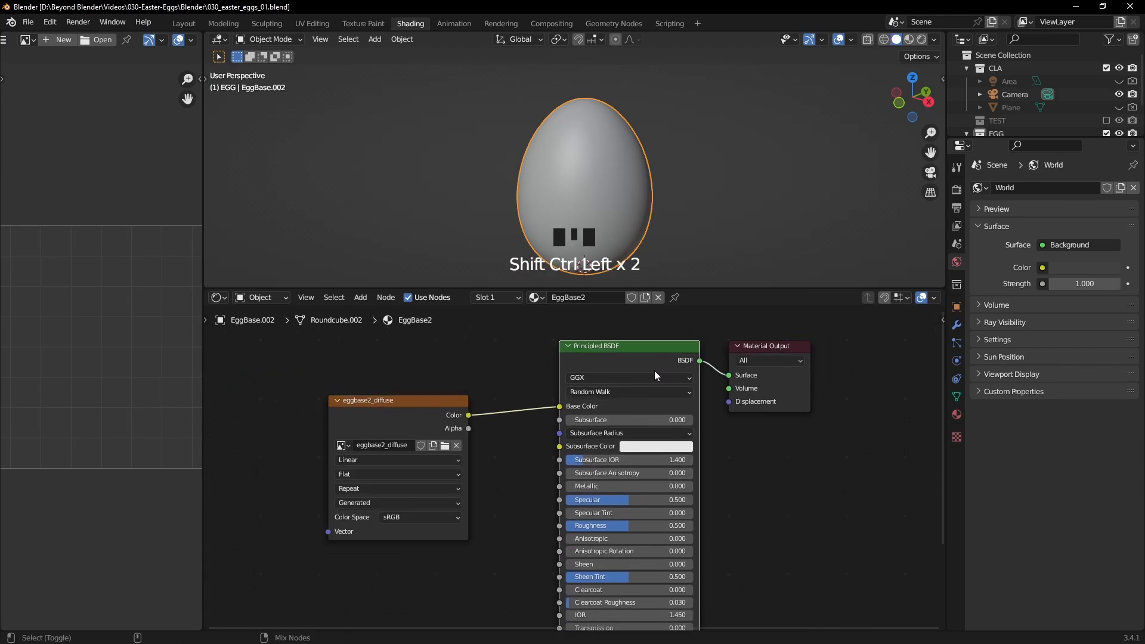
Add a Mapping node before the eggbase2_diffuse texture and connect its Vector output to the texture's Vector input.
left_click(391, 402)
scroll(403, 430, "down", 1)
middle_click_drag(404, 431, 578, 421)
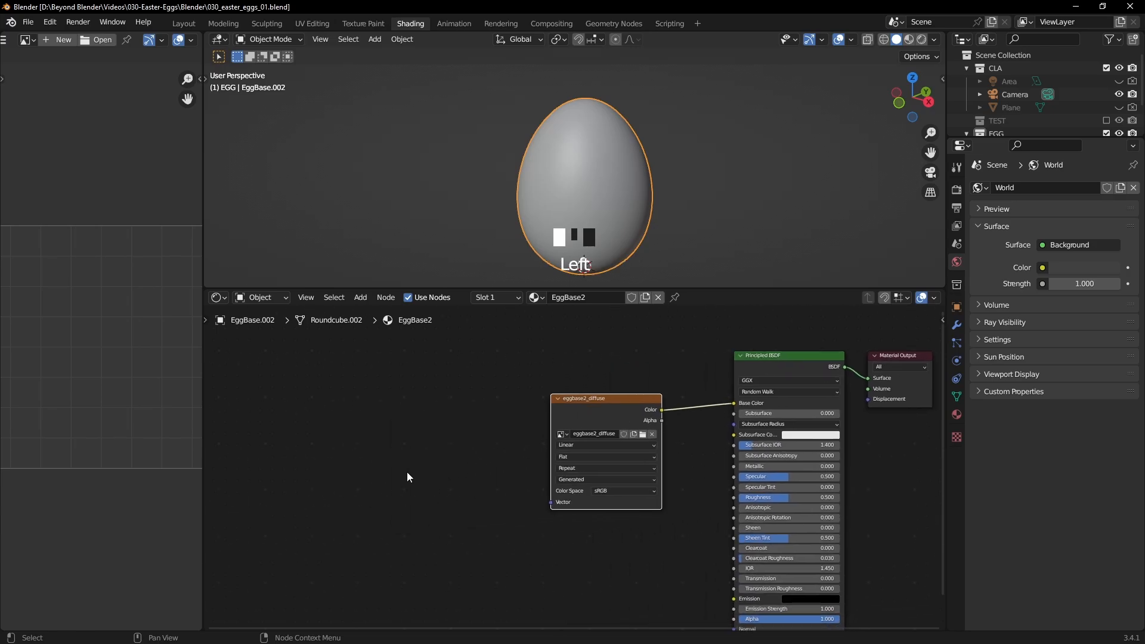
key("shift+a")
left_click(349, 419)
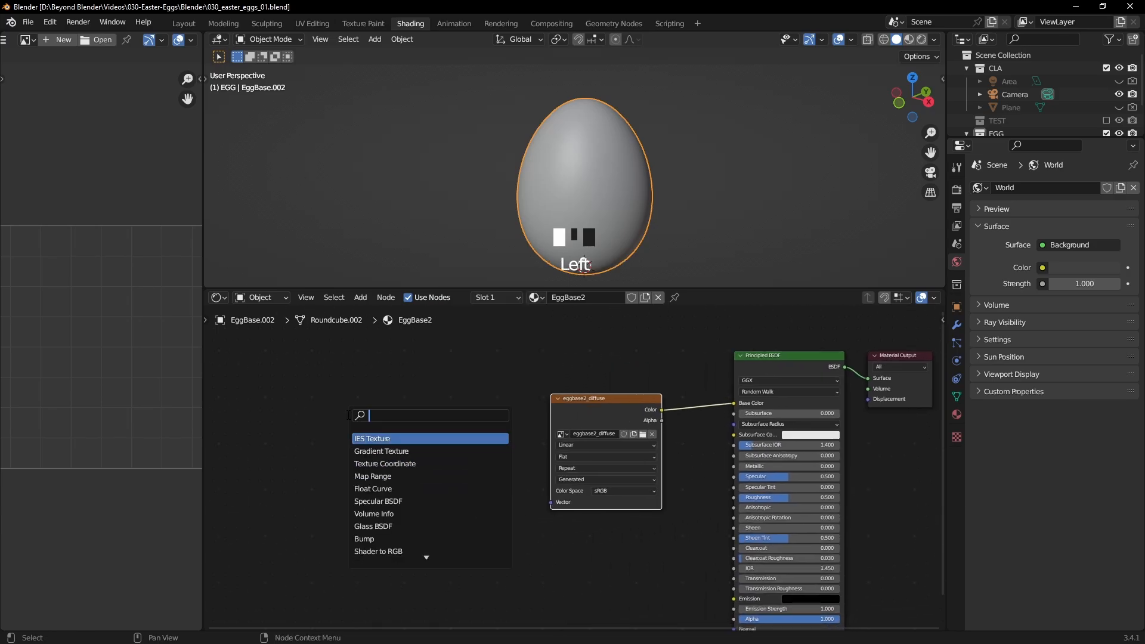
type("mapp")
key("Return")
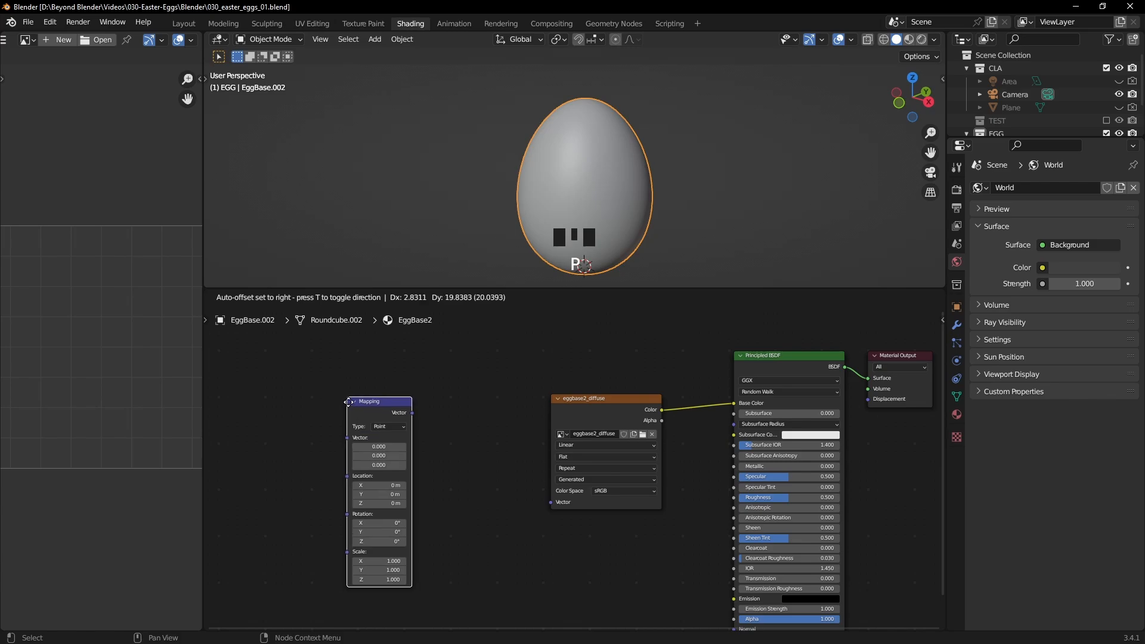
left_click(427, 396)
left_click_drag(490, 408, 550, 503)
Add a Texture Coordinate node, connect its UV output to the Mapping node's Vector input, and place it close beside that node.
key("shift+a")
type("t")
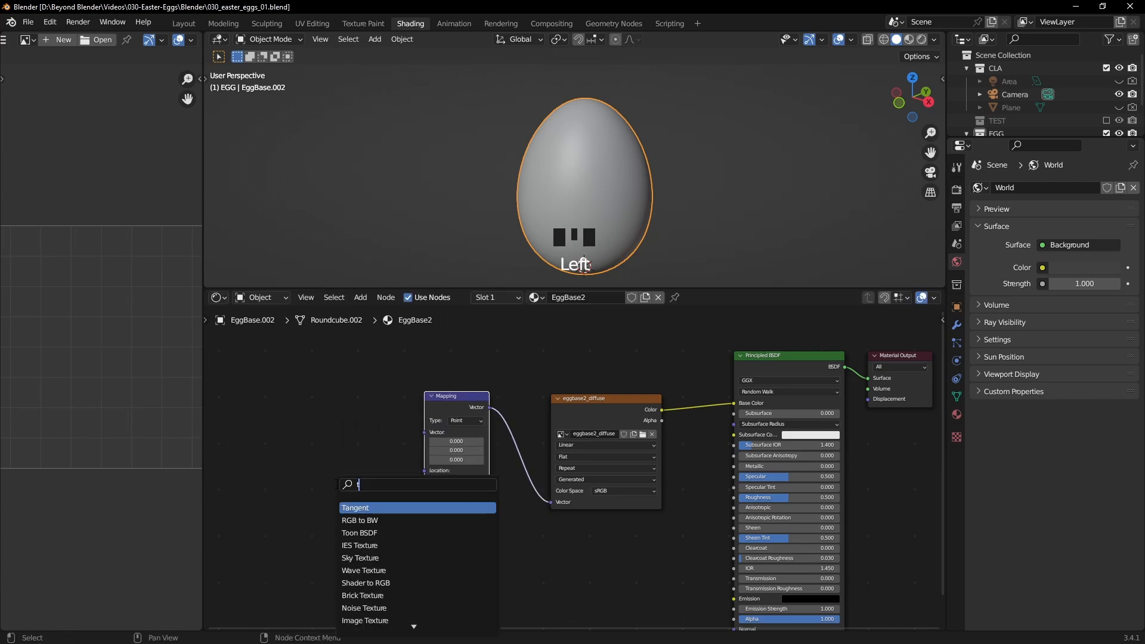
type("ex")
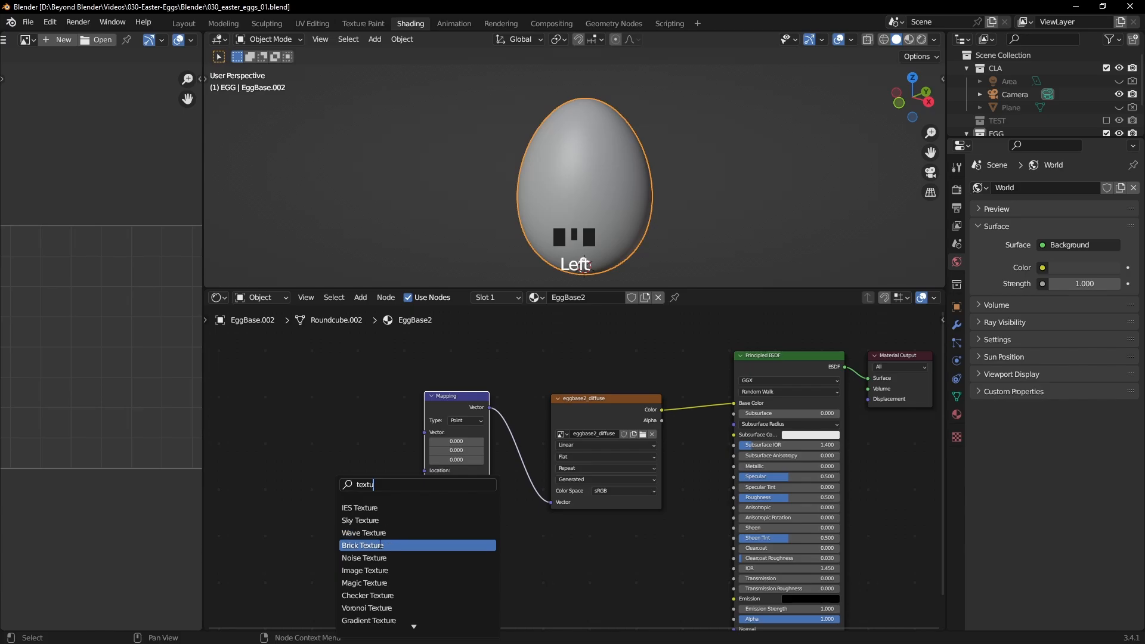
type("ture c")
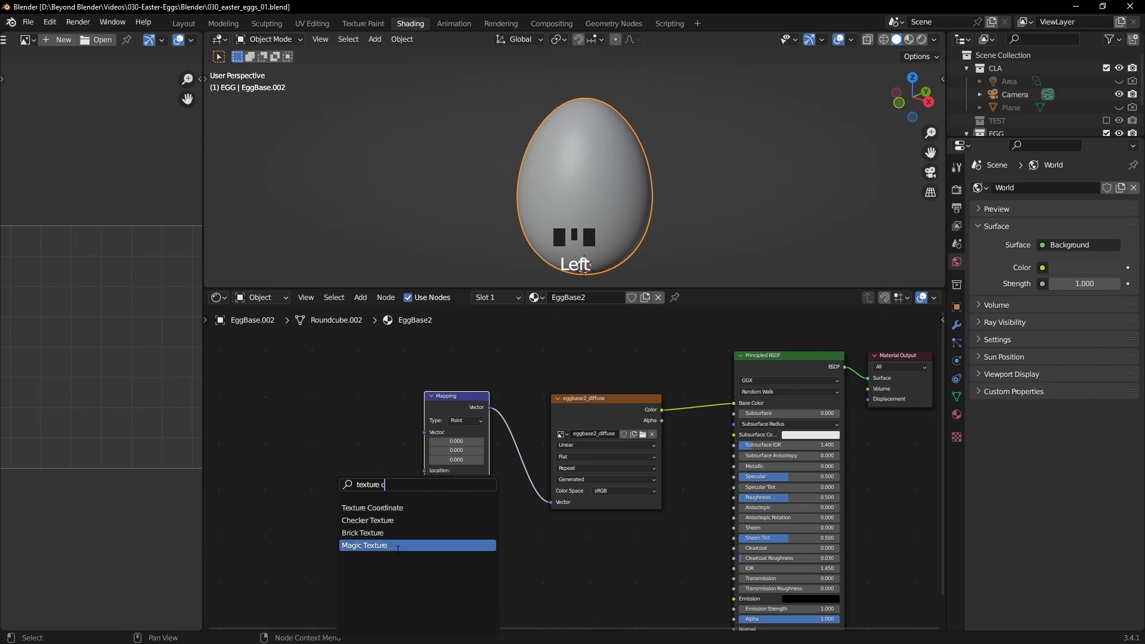
left_click(388, 508)
left_click(369, 443)
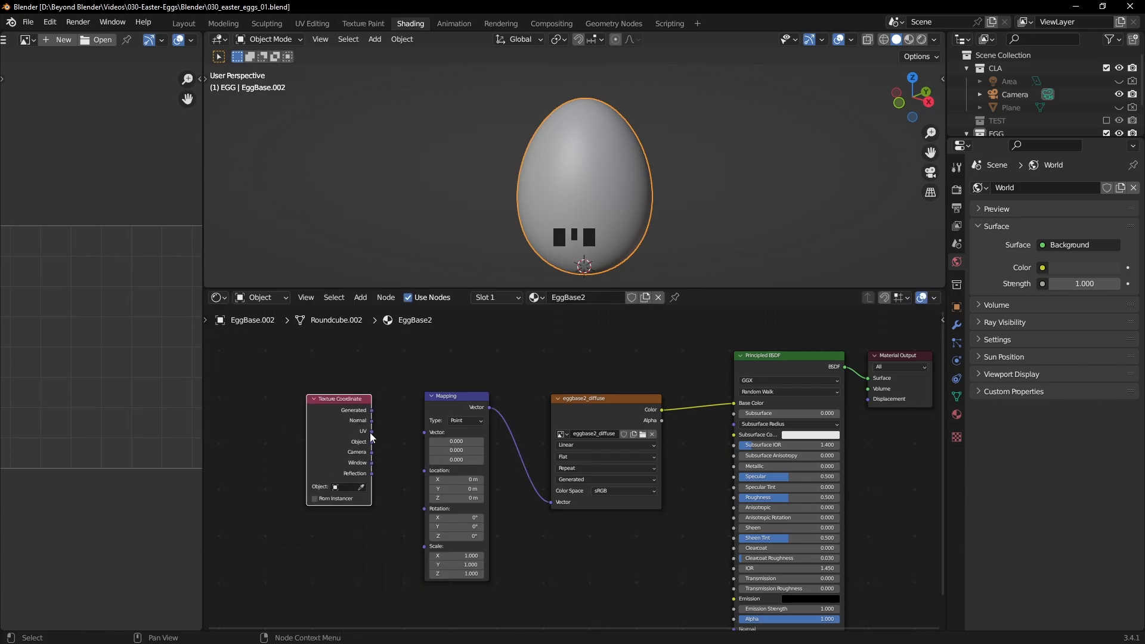
scroll(371, 437, "up", 3)
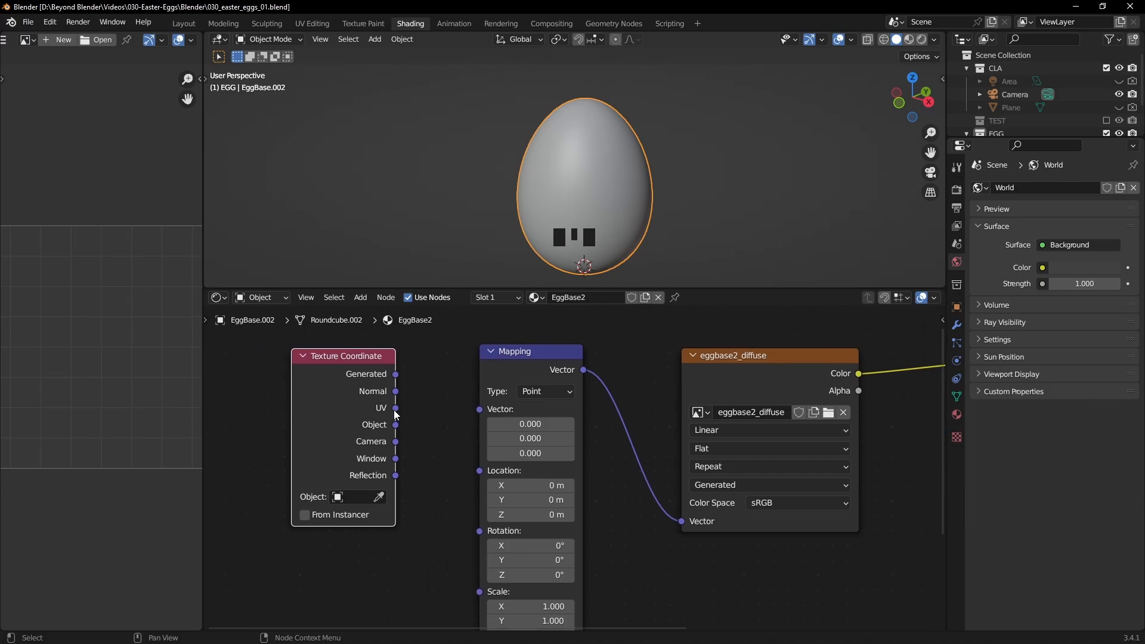
left_click_drag(395, 410, 479, 409)
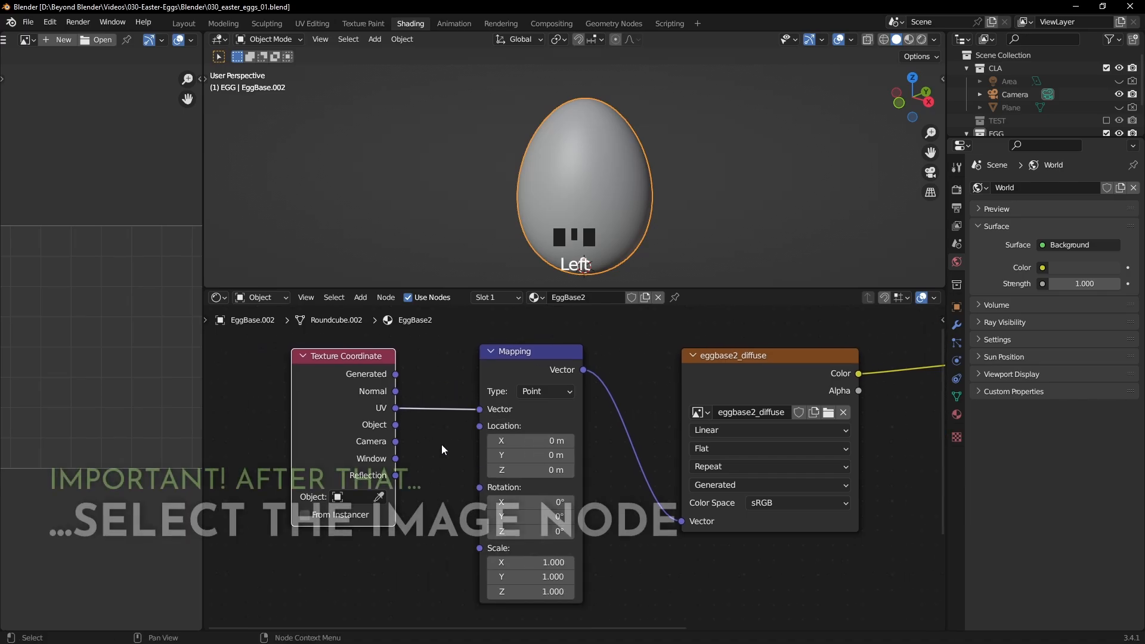
scroll(439, 456, "down", 1)
scroll(440, 457, "down", 1)
left_click_drag(410, 392, 474, 400)
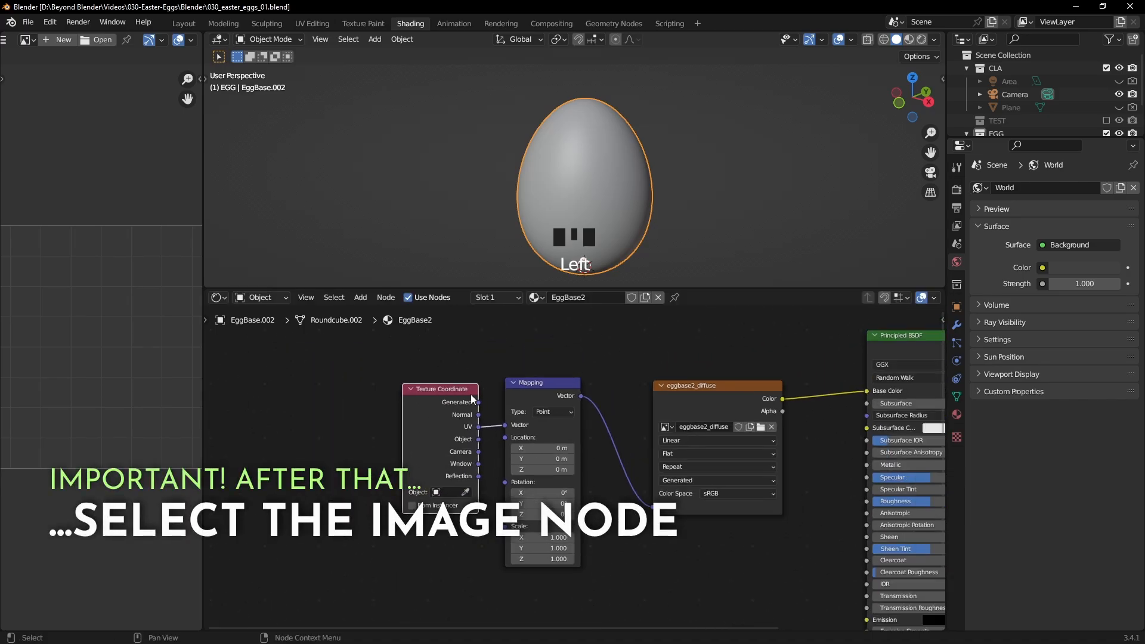
Make the eggbase2_diffuse image node active and switch to the Texture Paint workspace.
middle_click_drag(664, 436, 457, 445)
left_click(528, 395)
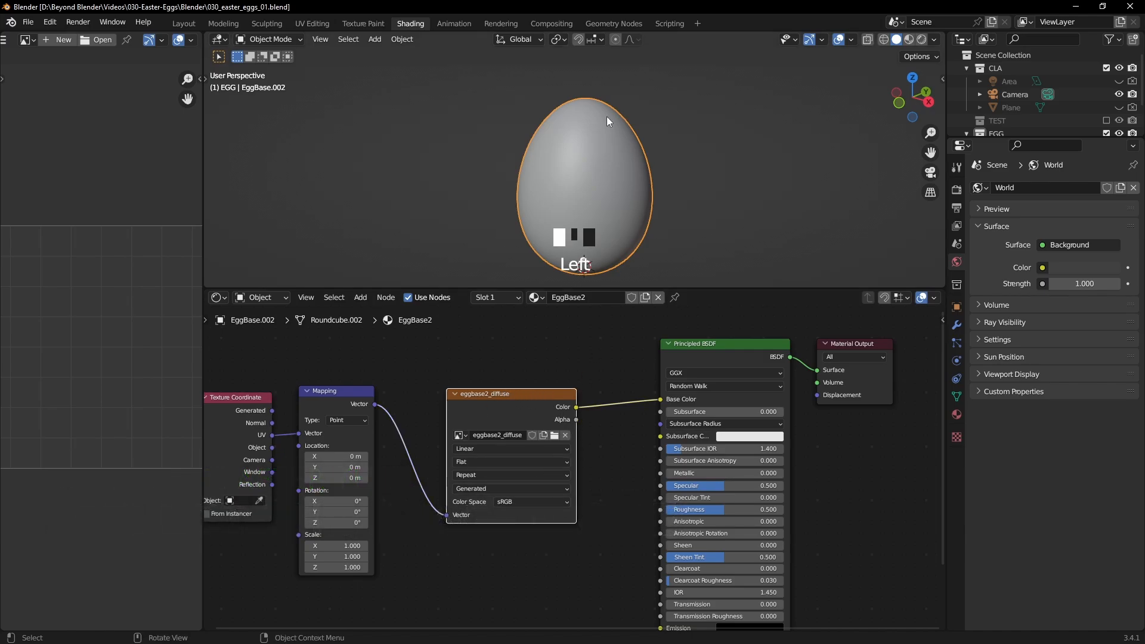
left_click(364, 22)
Paint a few blue test strokes on the egg's surface and undo them all.
mouse_move(587, 263)
left_mouse_down()
mouse_move(489, 318)
mouse_move(549, 371)
mouse_move(539, 386)
mouse_move(672, 317)
mouse_move(603, 244)
left_mouse_up()
middle_click_drag(706, 329, 677, 330)
key("ctrl+z")
left_click(472, 262)
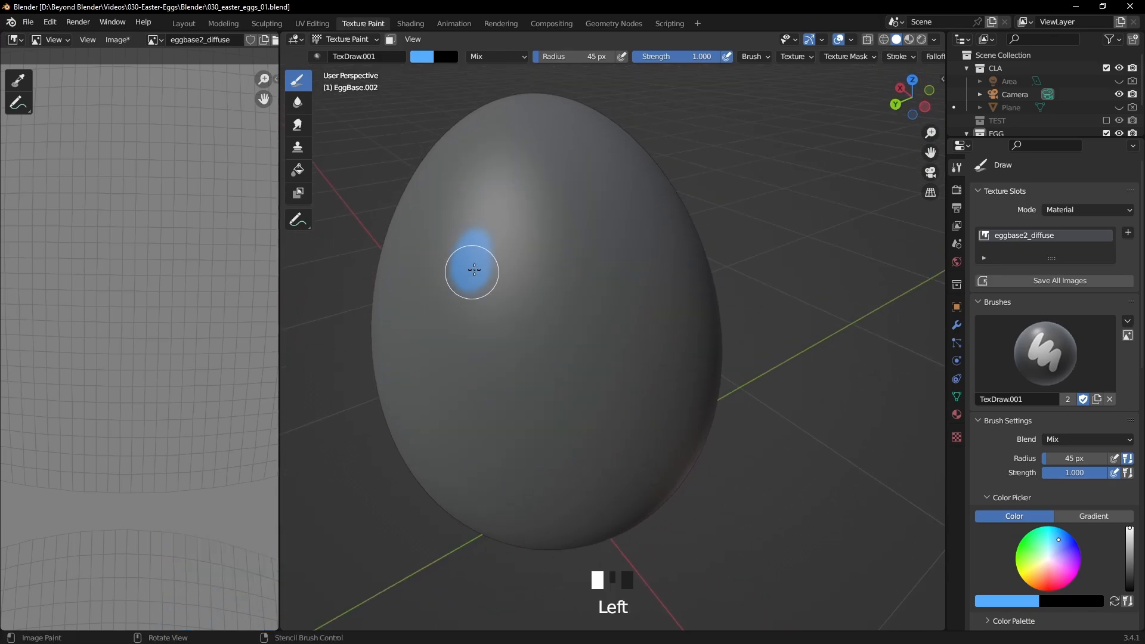
left_click(593, 259)
mouse_move(449, 349)
left_mouse_down()
mouse_move(455, 371)
mouse_move(624, 370)
mouse_move(621, 357)
left_mouse_up()
key("ctrl+z")
key("ctrl+z")
key("ctrl+z")
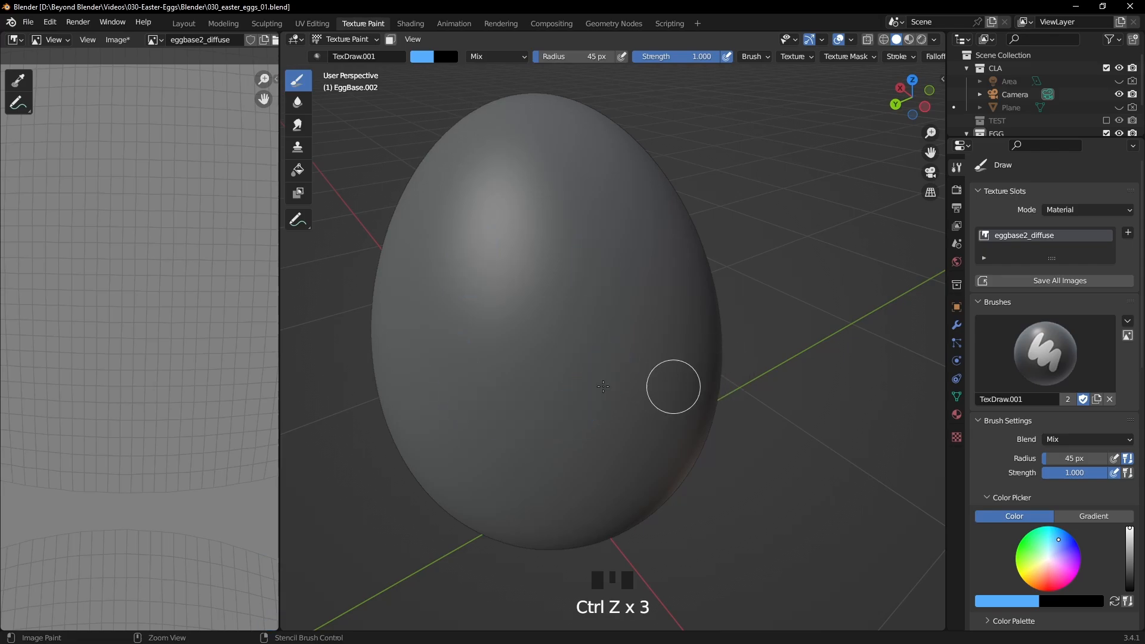
Shrink the image editor to a narrow strip so the 3D viewport gets wider, with the whole egg in view.
scroll(316, 369, "down", 2)
scroll(181, 371, "down", 4)
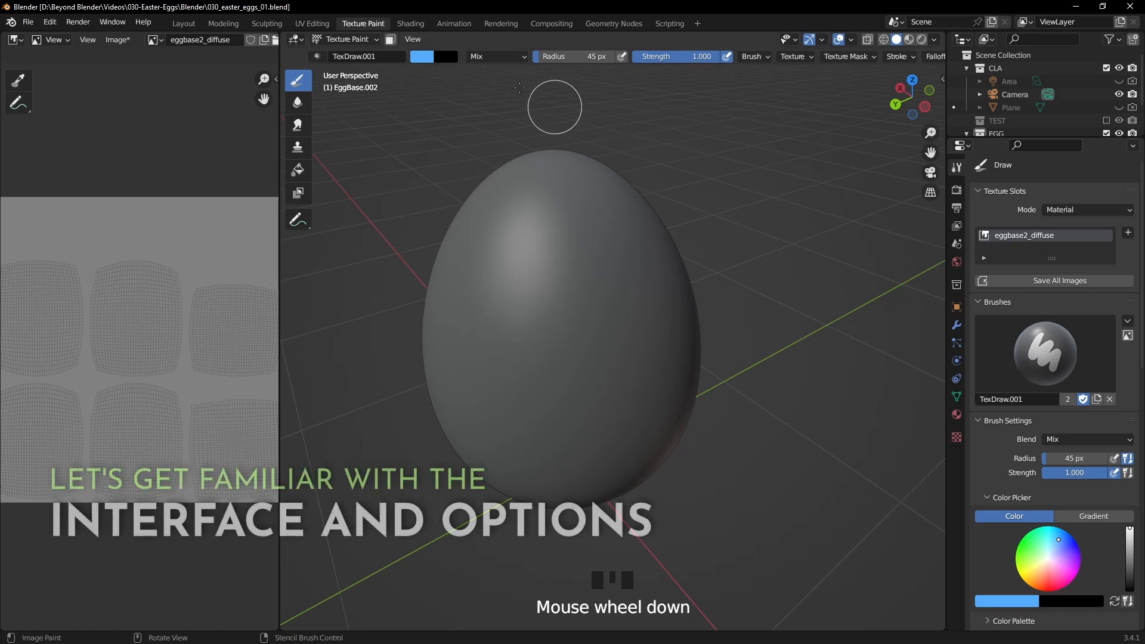
left_click_drag(280, 267, 64, 264)
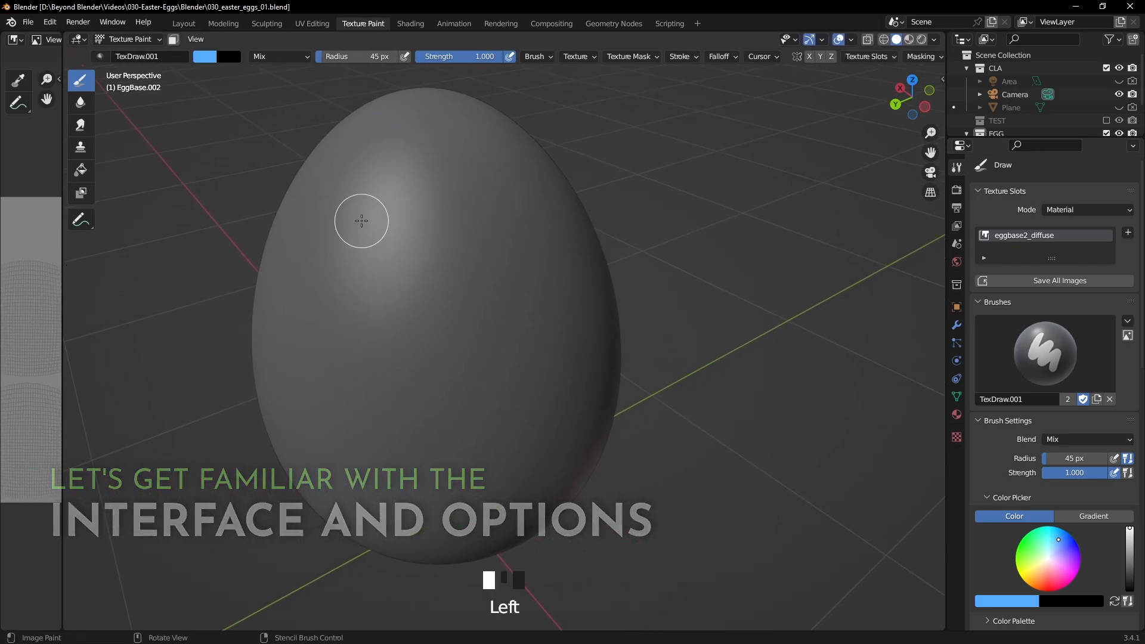
scroll(531, 312, "down", 2)
middle_click_drag(532, 312, 603, 320, "shift")
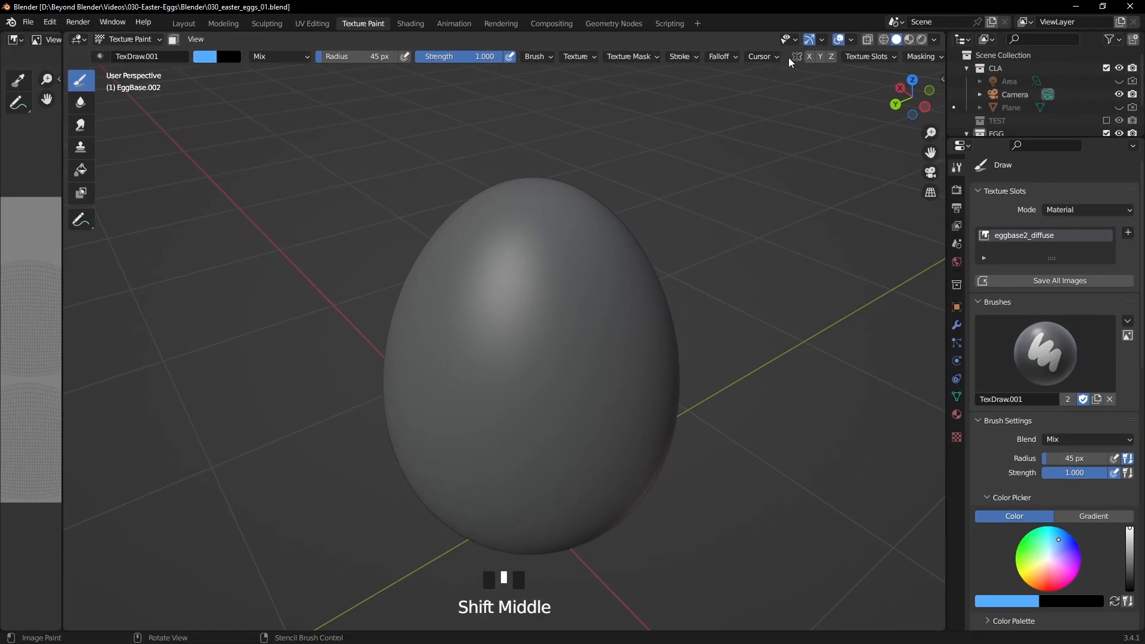
Review the Occlude and Backface Culling paint options, then paint a test stroke with both enabled and undo it.
middle_click_drag(789, 62, 642, 59)
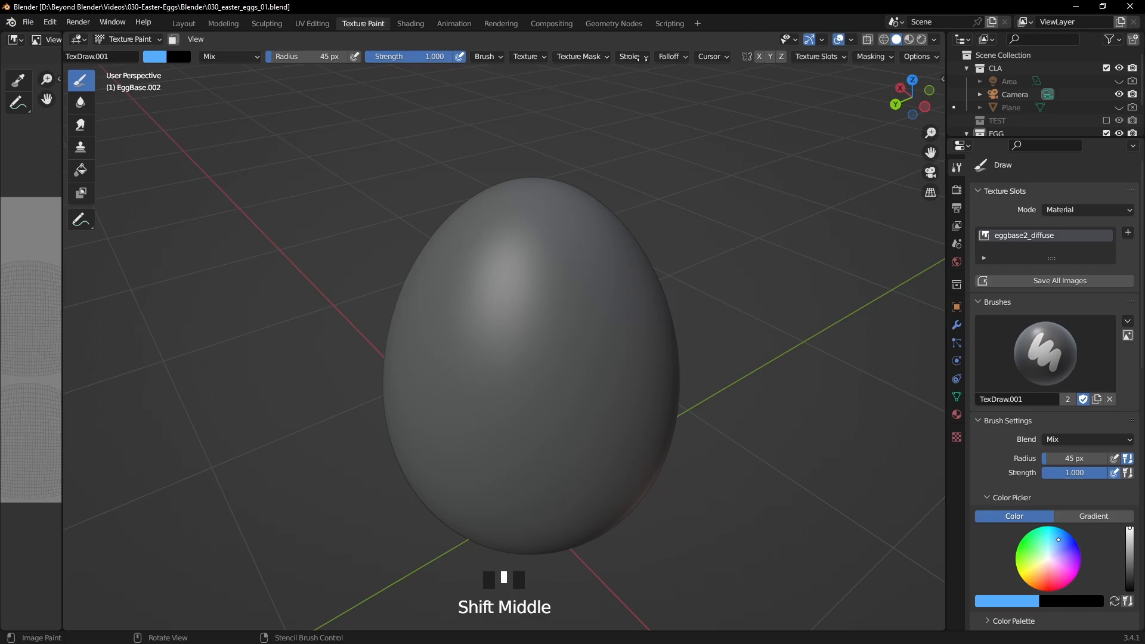
left_click(919, 56)
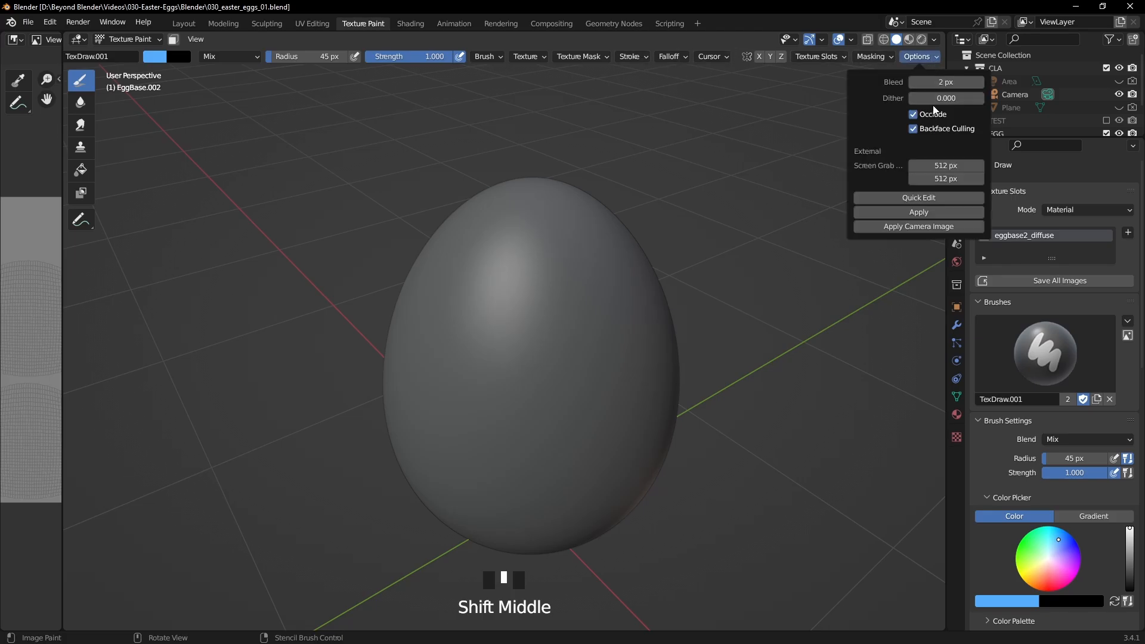
middle_click_drag(744, 286, 739, 266)
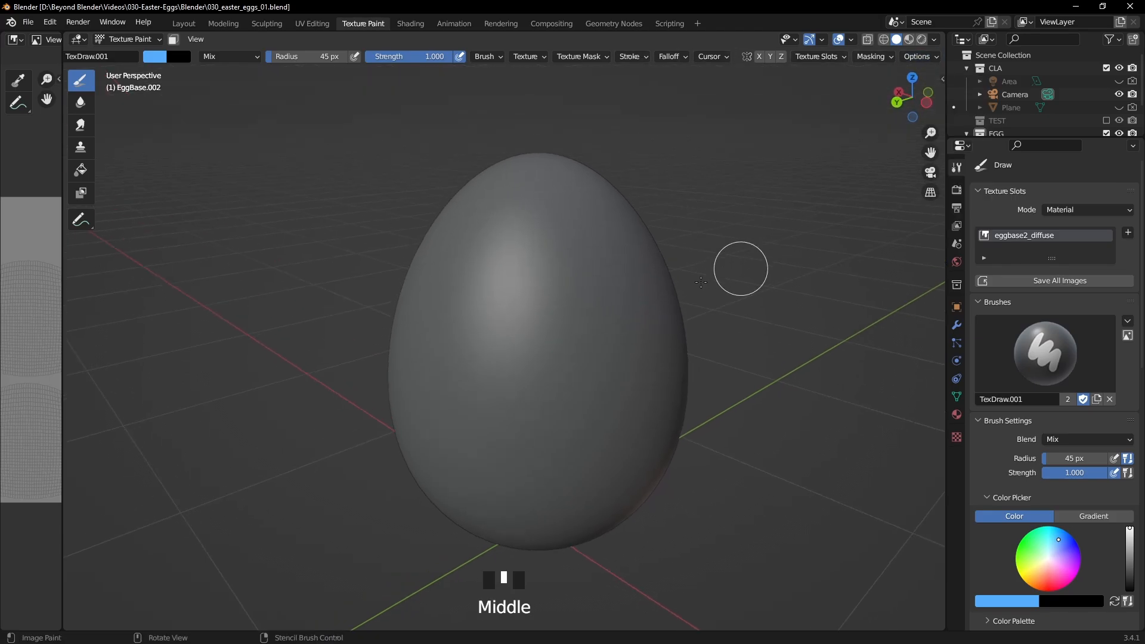
mouse_move(471, 295)
left_mouse_down()
mouse_move(529, 358)
mouse_move(504, 281)
mouse_move(511, 333)
left_mouse_up()
mouse_move(511, 333)
middle_mouse_down()
mouse_move(340, 358)
mouse_move(396, 288)
mouse_move(608, 324)
mouse_move(530, 299)
middle_mouse_up()
key("ctrl+z")
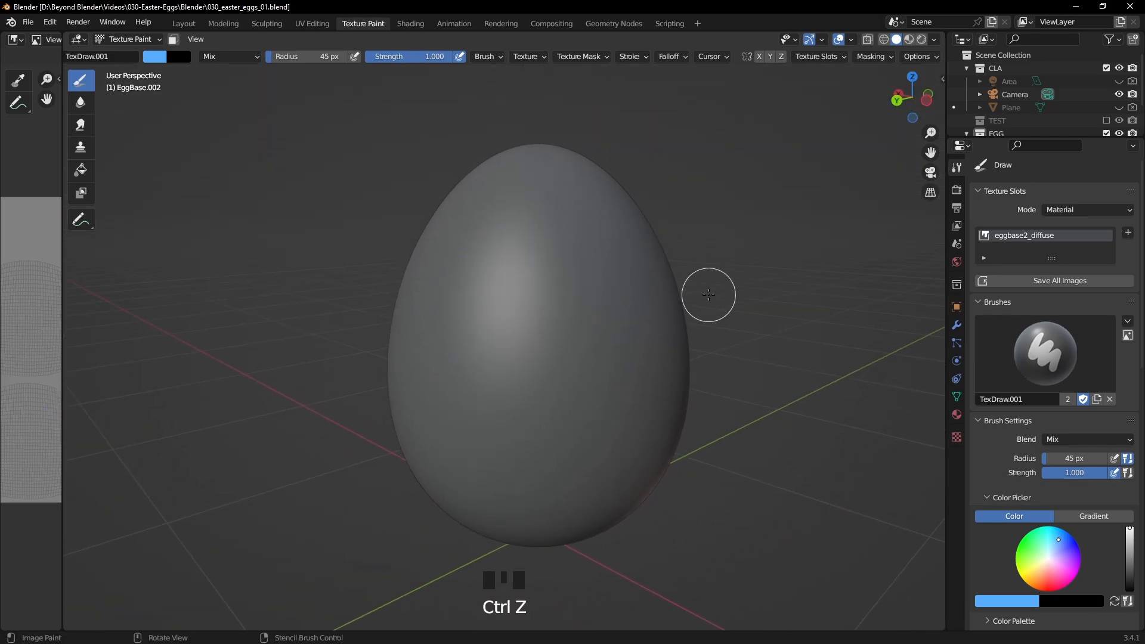
Turn off Occlude and Backface Culling in the paint options, testing a short stroke on the egg and undoing it.
left_click(934, 58)
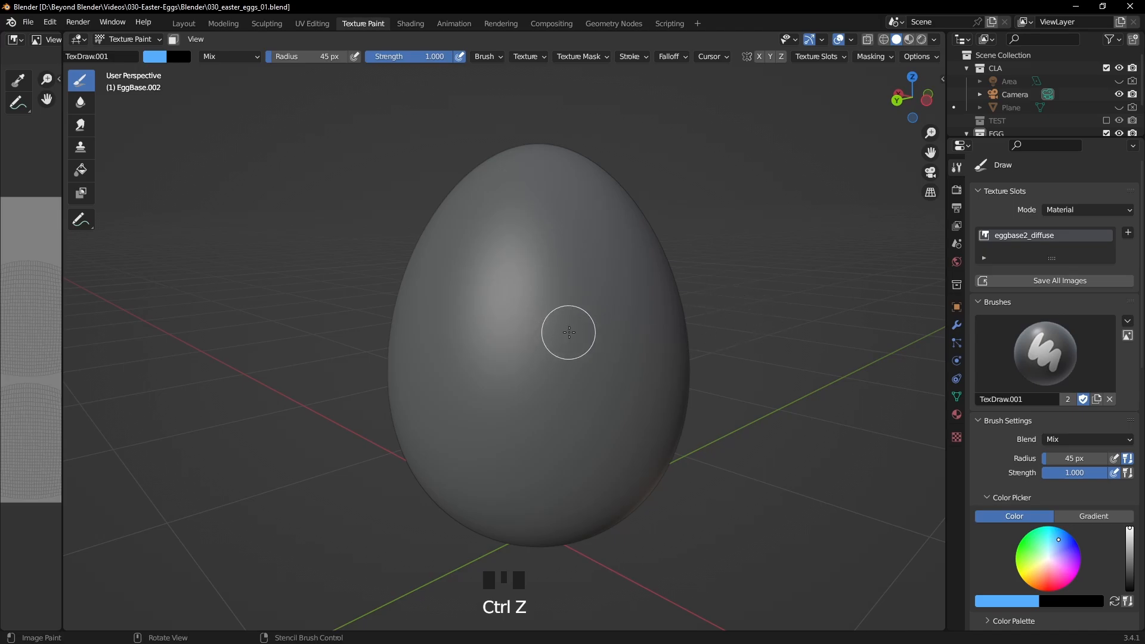
mouse_move(570, 333)
left_mouse_down()
mouse_move(503, 299)
mouse_move(578, 340)
left_mouse_up()
mouse_move(537, 340)
middle_mouse_down()
mouse_move(661, 359)
mouse_move(764, 296)
middle_mouse_up()
key("ctrl+z")
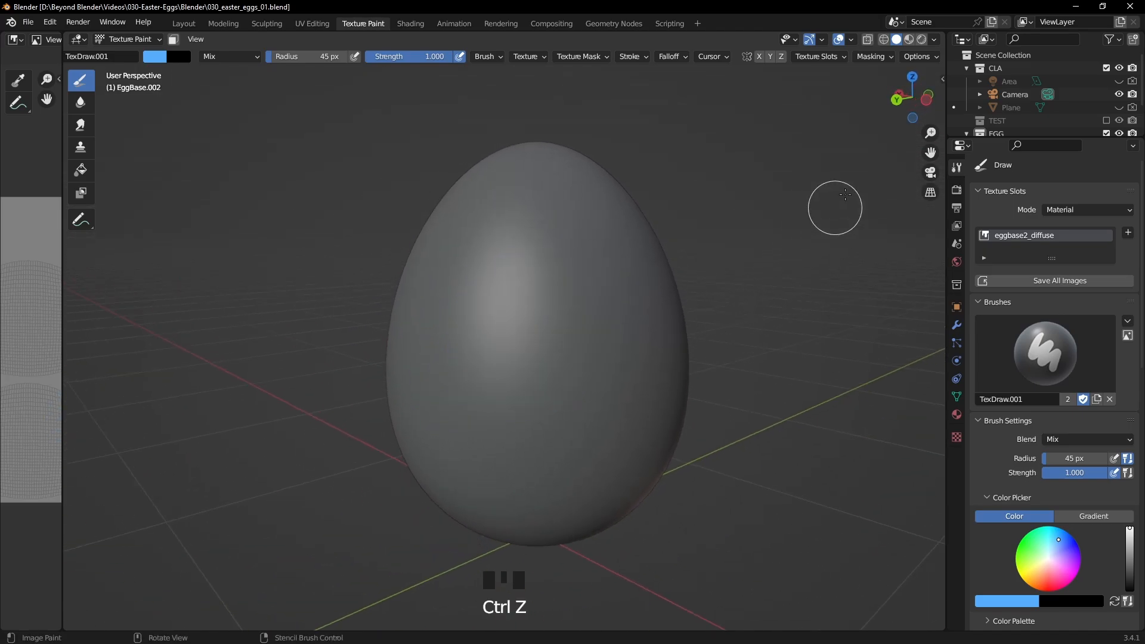
left_click(917, 56)
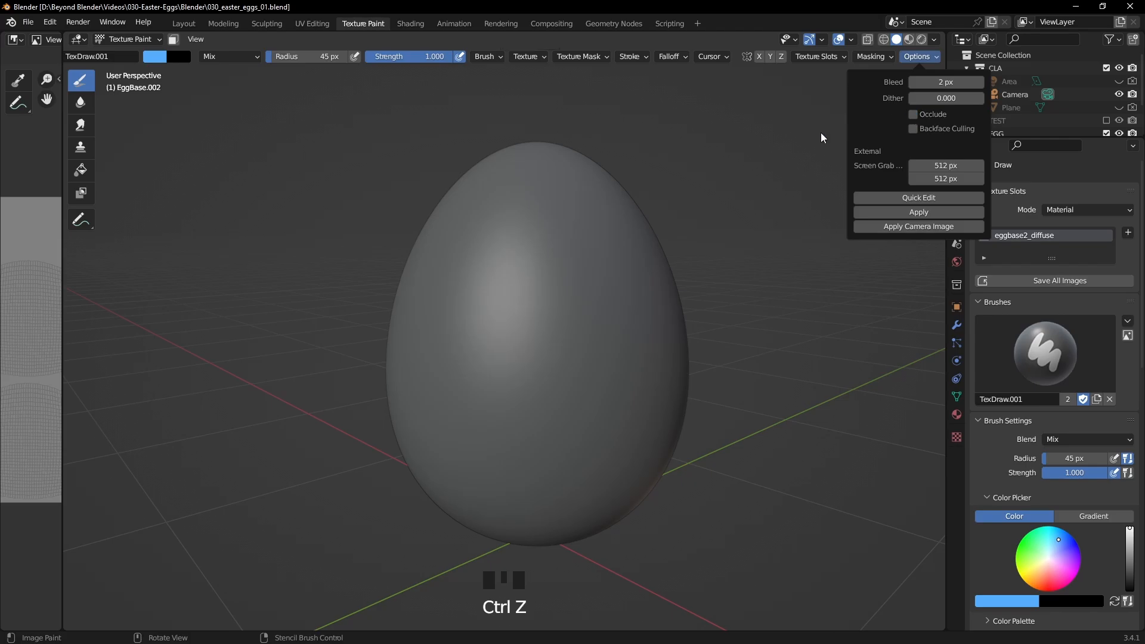
Paint test strokes through the egg, undo them, and turn Occlude and Backface Culling back on.
mouse_move(534, 360)
left_mouse_down()
mouse_move(572, 332)
mouse_move(458, 345)
mouse_move(537, 369)
mouse_move(599, 334)
left_mouse_up()
mouse_move(716, 337)
middle_mouse_down()
mouse_move(501, 349)
mouse_move(415, 307)
mouse_move(518, 349)
mouse_move(498, 425)
middle_mouse_up()
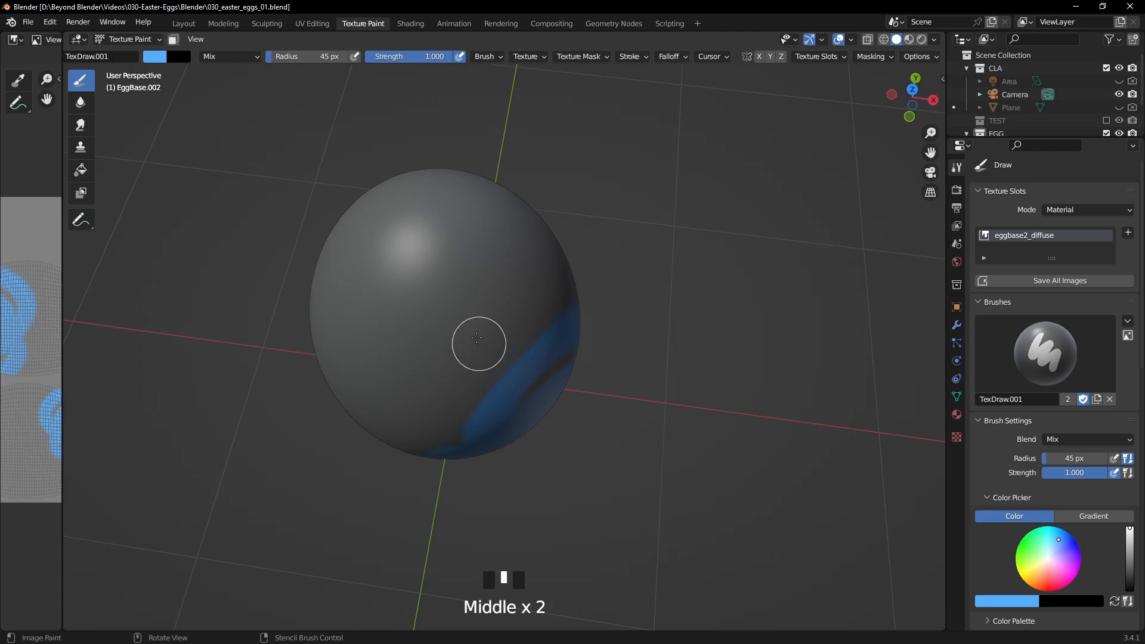
left_click_drag(477, 337, 459, 342)
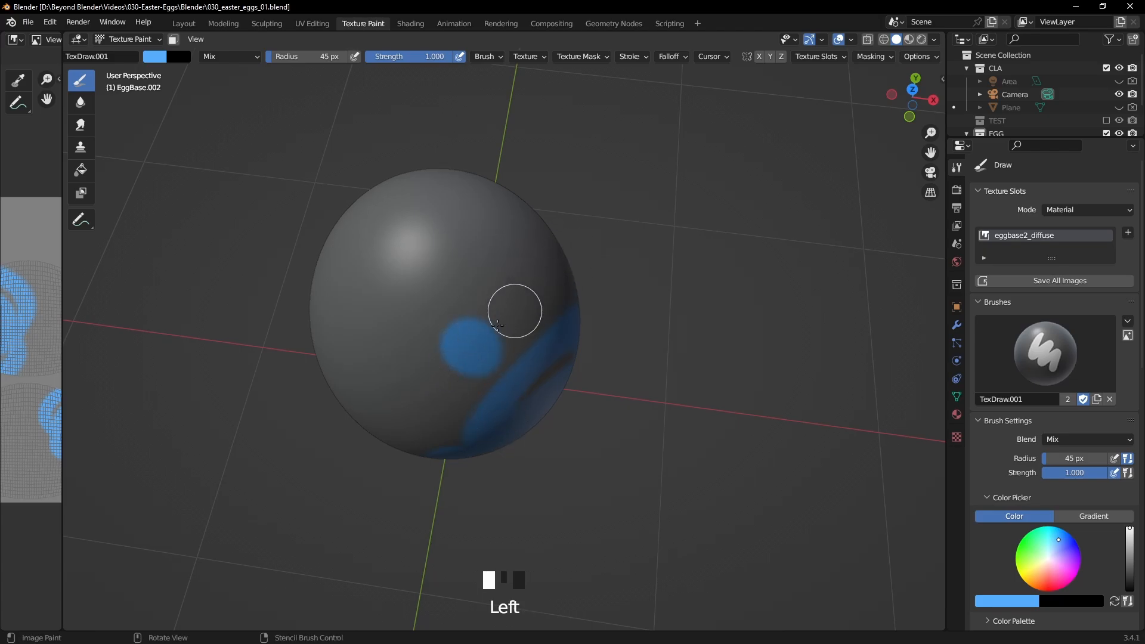
mouse_move(358, 478)
middle_mouse_down()
mouse_move(624, 289)
mouse_move(631, 558)
mouse_move(520, 330)
middle_mouse_up()
key("ctrl+z")
key("ctrl+z")
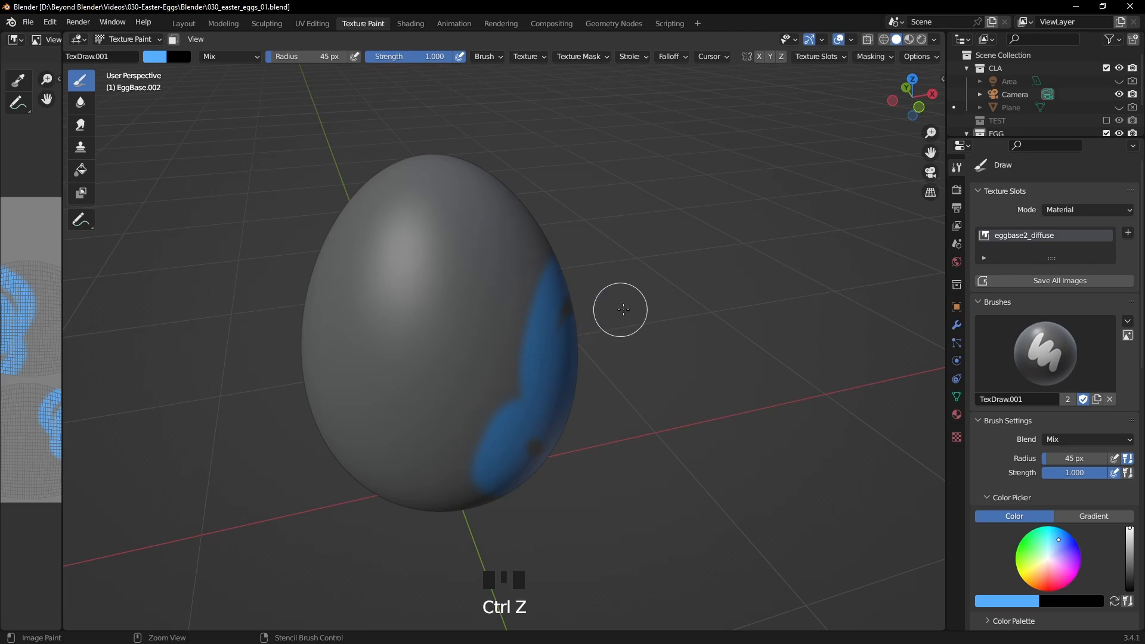
left_click(930, 57)
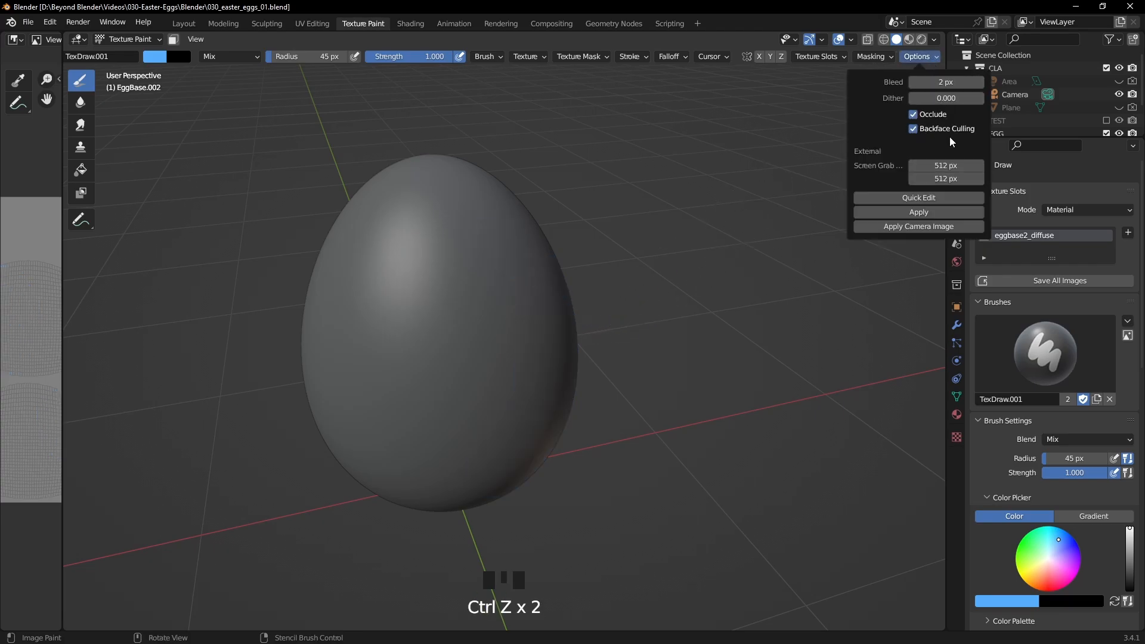
Examine the masking and texture slot settings available for painting.
left_click(875, 56)
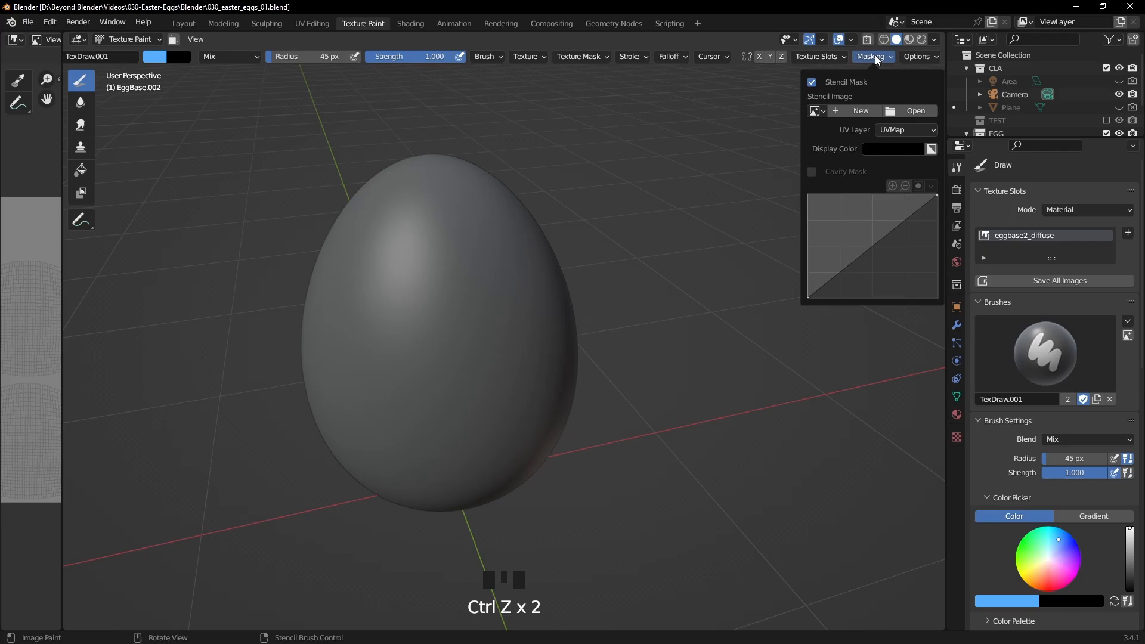
left_click(842, 56)
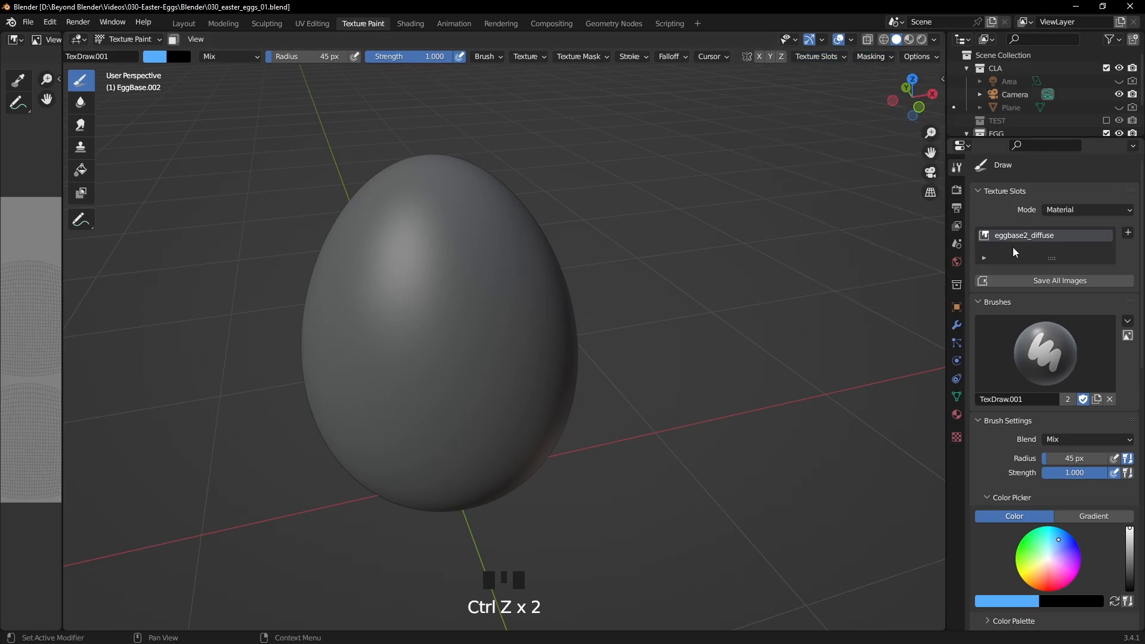
Examine the brush's cursor, falloff, stroke, texture mask, texture and advanced brush settings.
left_click(729, 55)
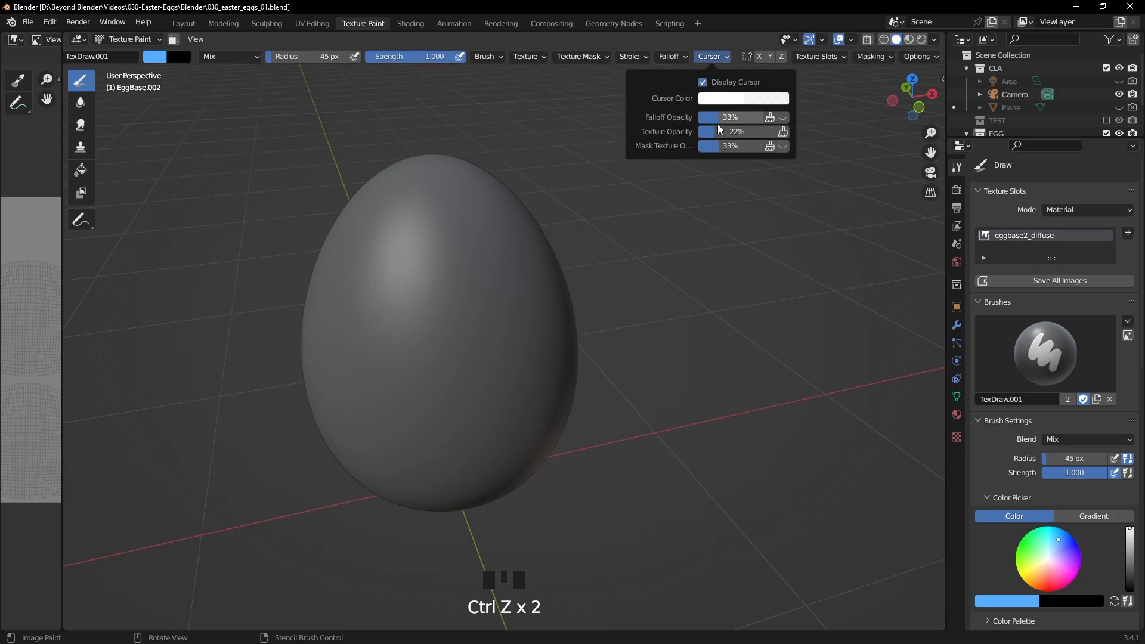
mouse_move(678, 56)
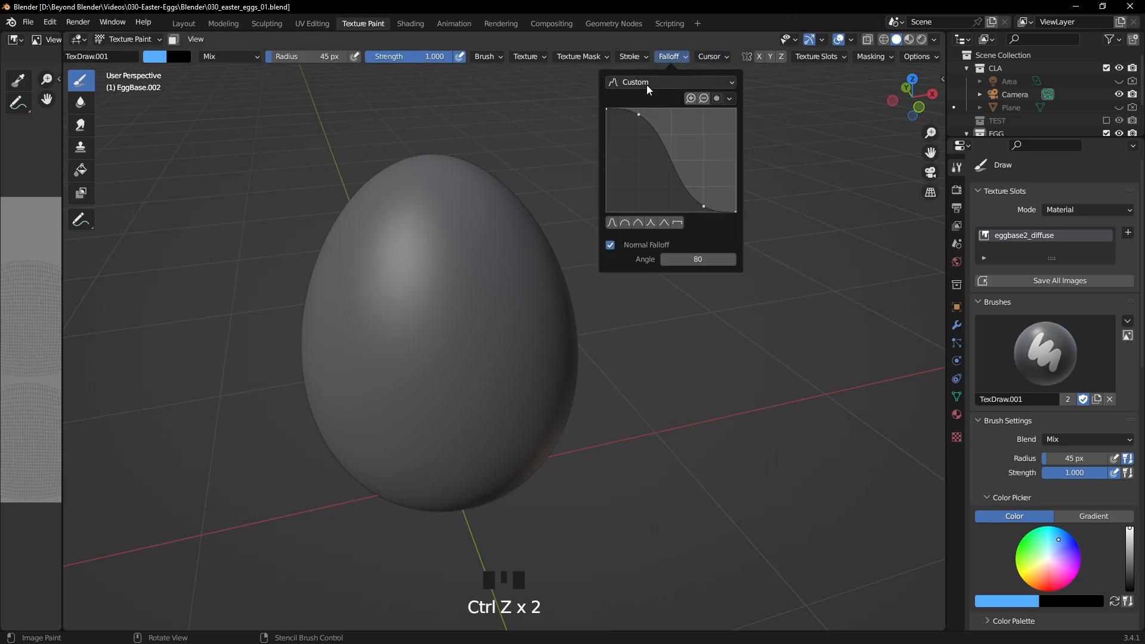
left_click(639, 57)
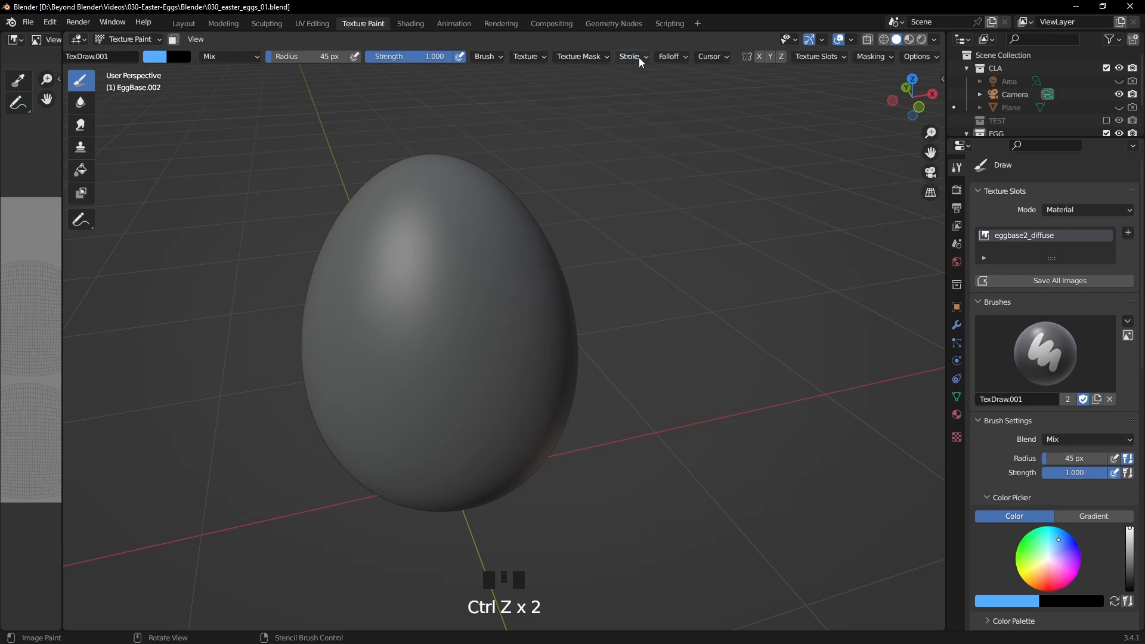
left_click(638, 58)
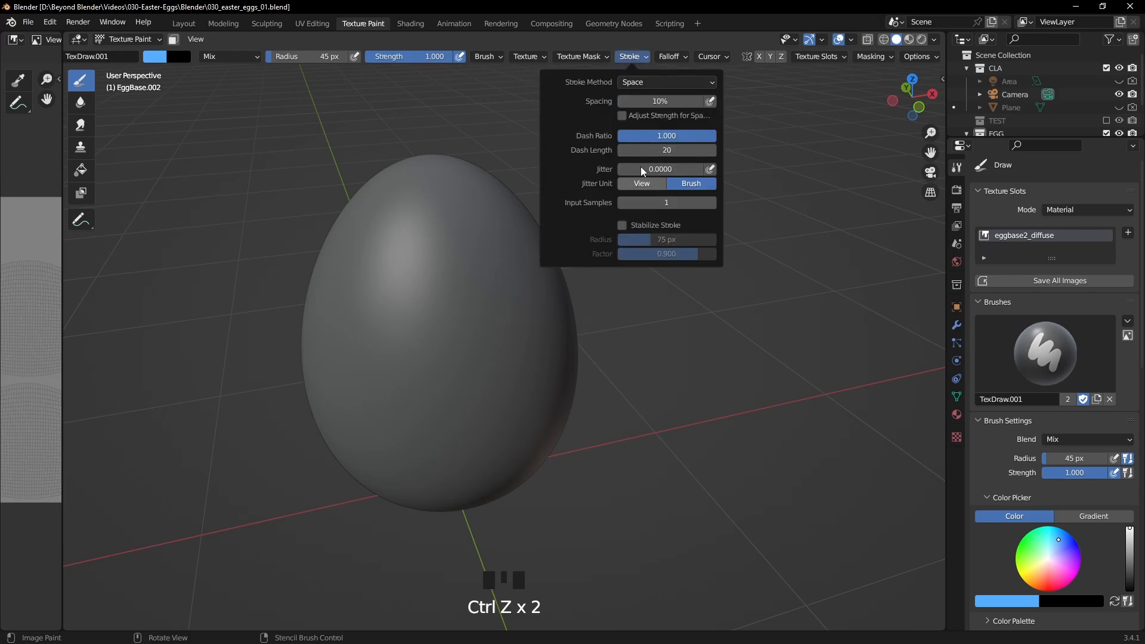
mouse_move(595, 58)
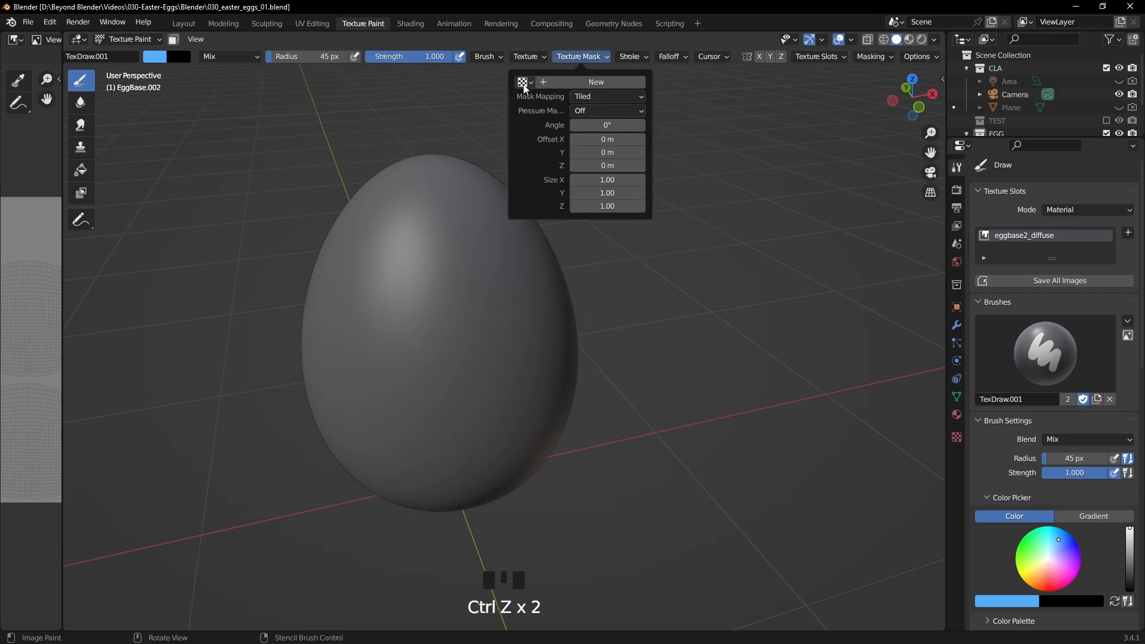
mouse_move(538, 60)
mouse_move(495, 57)
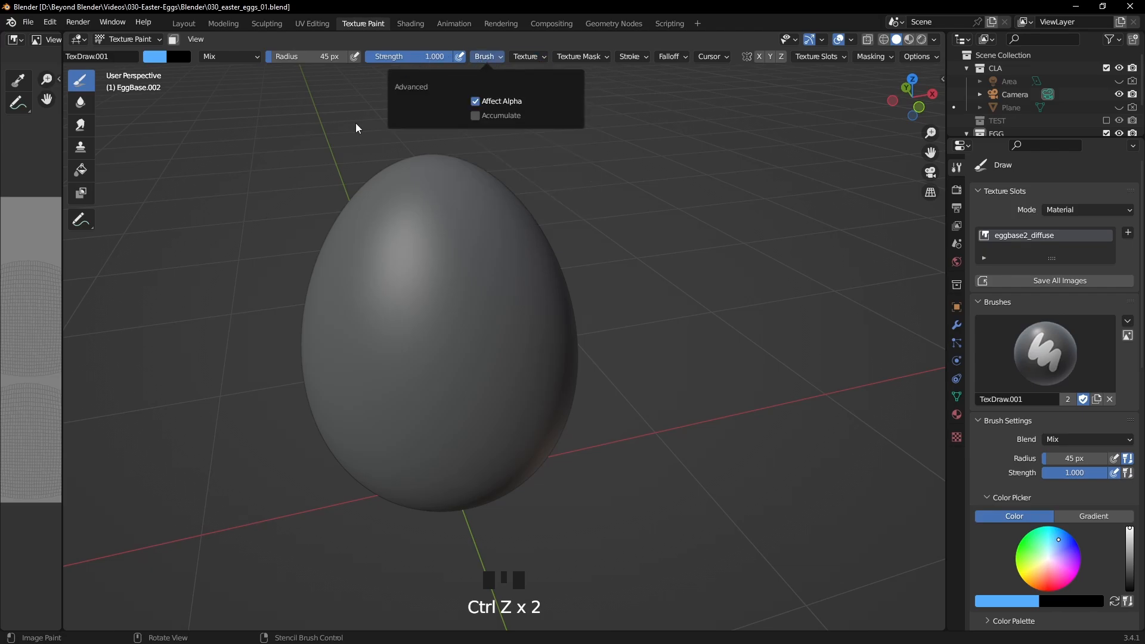
Lower the brush strength to 0.168, paint faint test strokes on the egg, and undo them.
left_click_drag(428, 58, 356, 59)
left_click_drag(445, 271, 431, 304)
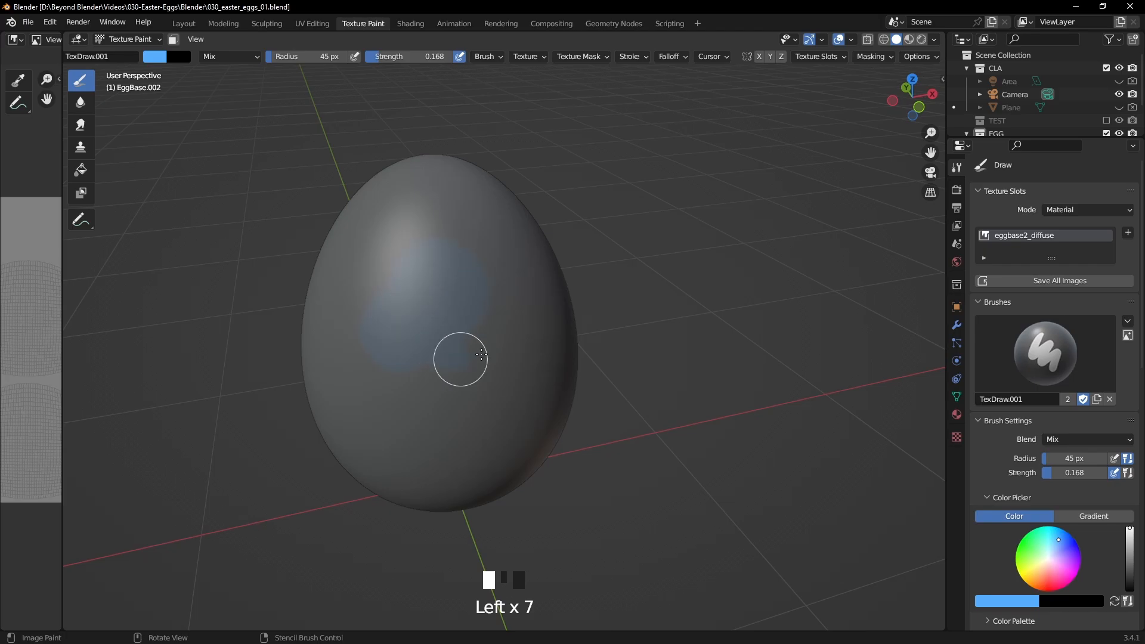
mouse_move(481, 355)
left_mouse_down()
mouse_move(414, 376)
mouse_move(485, 330)
left_mouse_up()
mouse_move(565, 334)
middle_mouse_down("shift")
mouse_move(624, 351)
mouse_move(624, 325)
middle_mouse_up("shift")
key("ctrl+z")
Raise the brush strength back to 1.000, then paint a test stroke on the egg and undo it.
left_click_drag(402, 61, 453, 61)
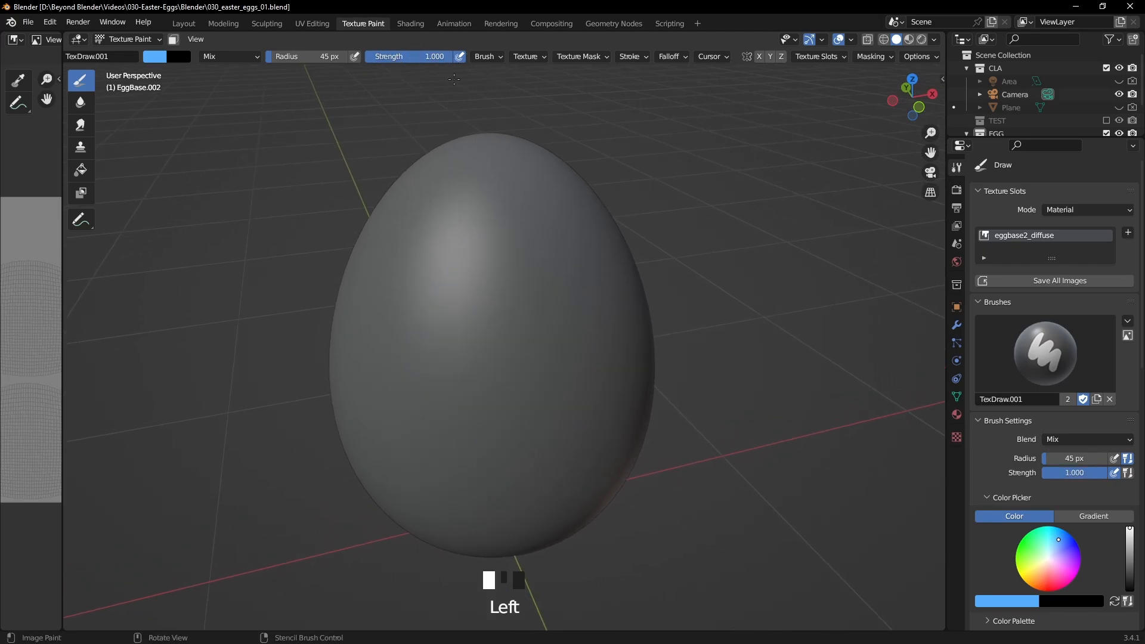
mouse_move(528, 265)
left_mouse_down()
mouse_move(430, 370)
mouse_move(547, 298)
left_mouse_up()
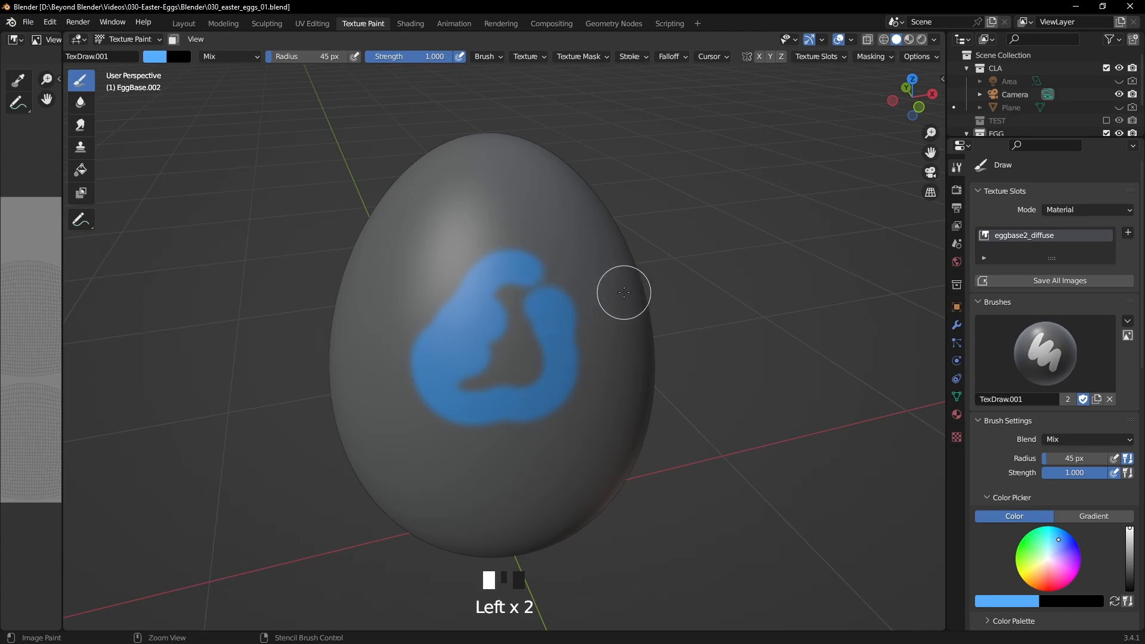
key("ctrl+z")
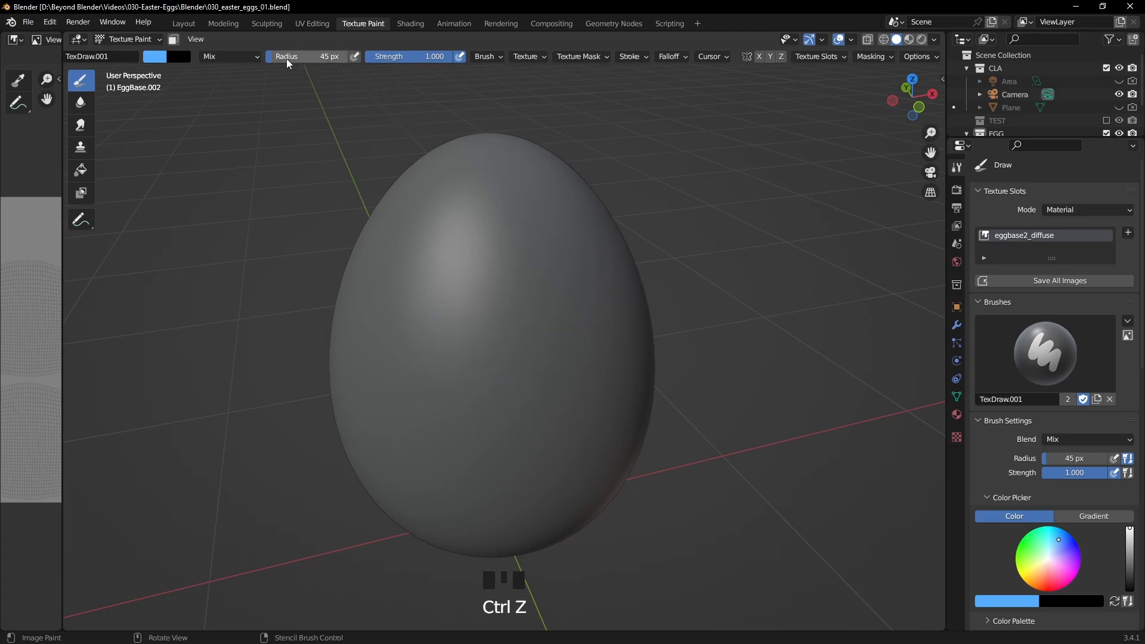
Enlarge the brush radius to 384 px, paint a test dab on the egg, and undo it.
left_click_drag(288, 64, 325, 64)
left_click(455, 291)
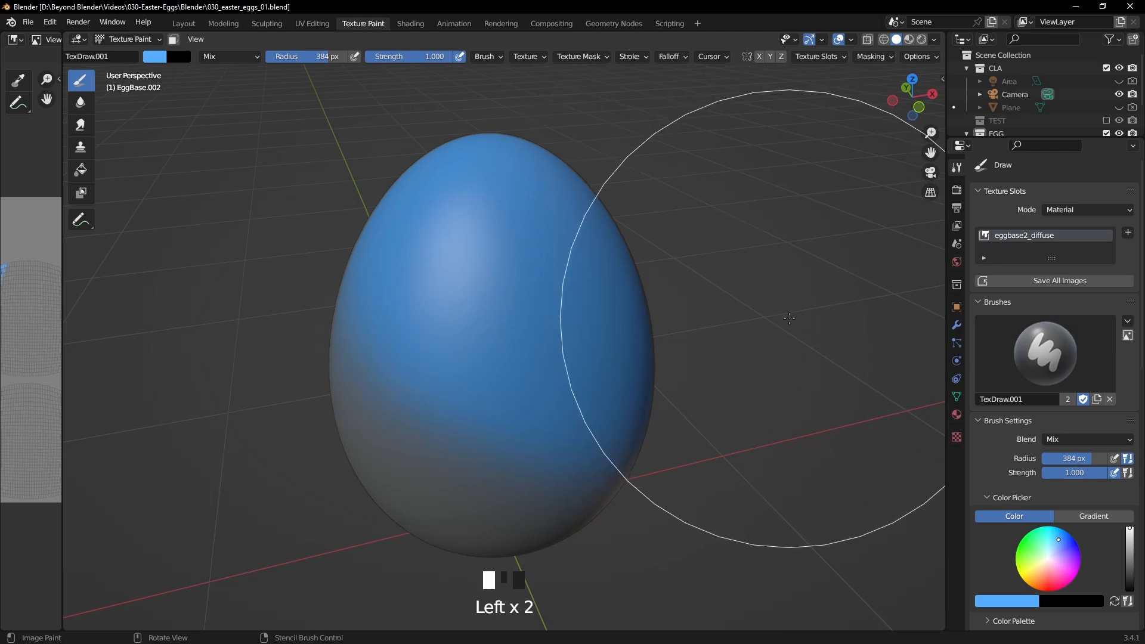
key("ctrl+z")
Reduce the brush radius to 102 px, testing the smaller brush with a stroke on the egg and undoing it.
left_click_drag(322, 60, 254, 60)
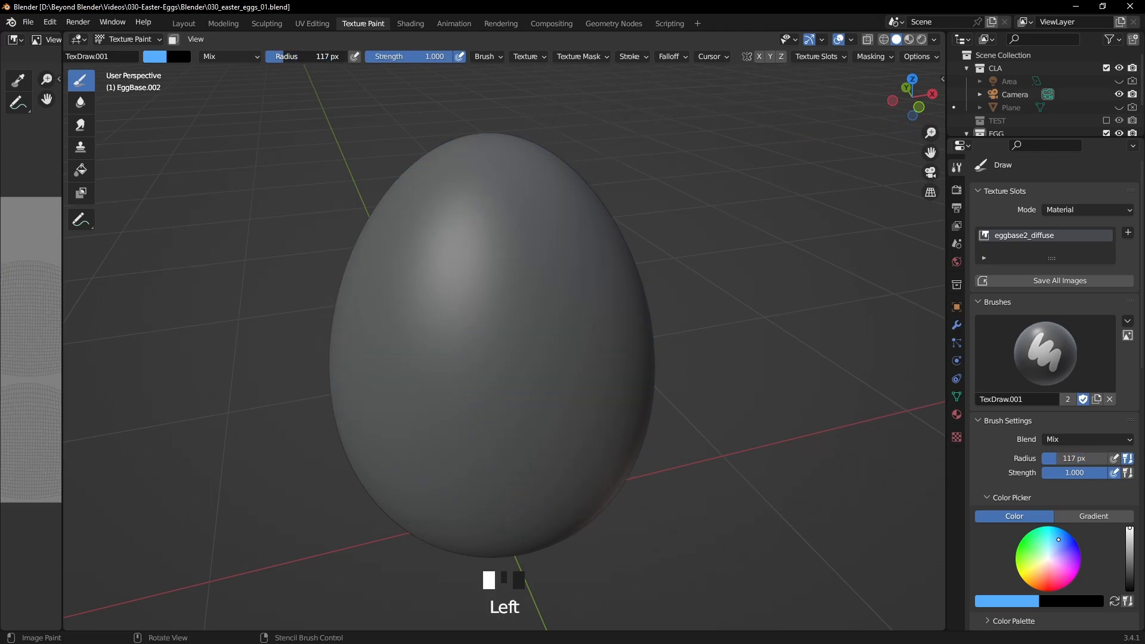
mouse_move(505, 258)
left_mouse_down()
mouse_move(524, 370)
mouse_move(379, 425)
left_mouse_up()
key("ctrl+z")
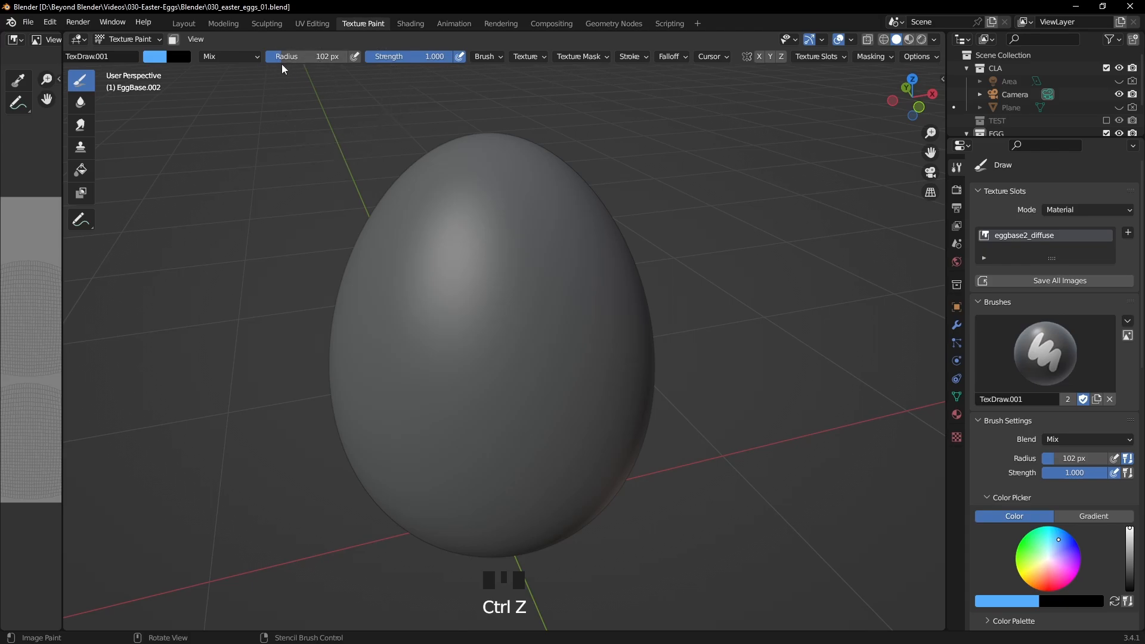
Switch the brush blending mode to Screen, paint a test area on the egg, and undo it.
left_click(257, 58)
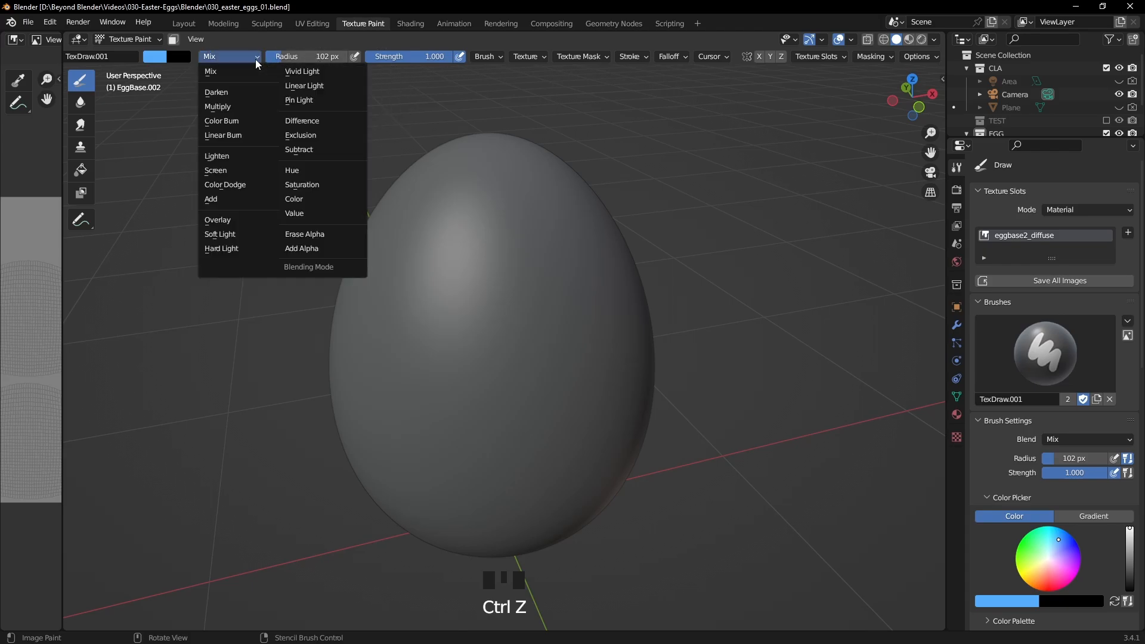
left_click(216, 170)
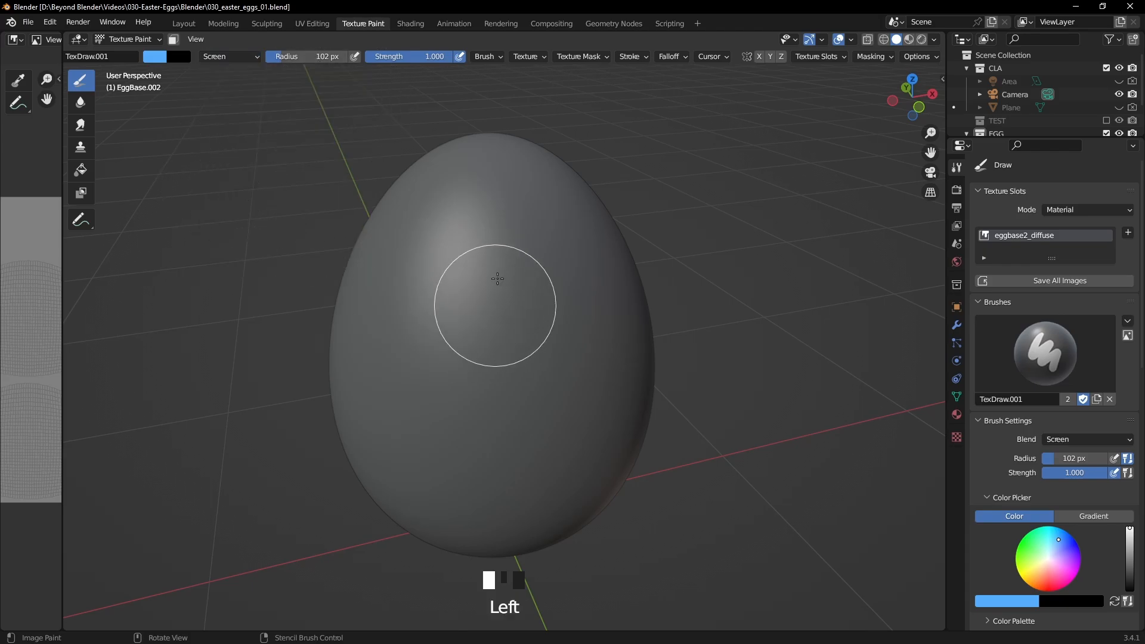
mouse_move(491, 299)
left_mouse_down()
mouse_move(536, 345)
mouse_move(536, 437)
mouse_move(499, 187)
mouse_move(455, 310)
left_mouse_up()
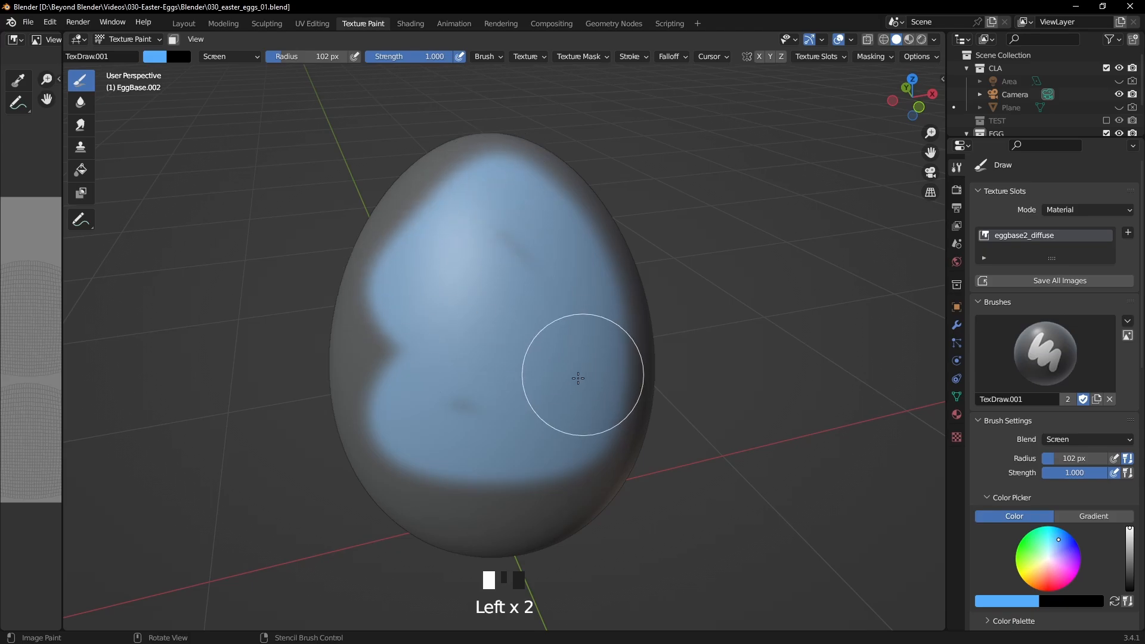
key("ctrl+z")
Test the Color Dodge blending mode with a stroke on the egg, undo it, and return the brush to Mix.
left_click(235, 56)
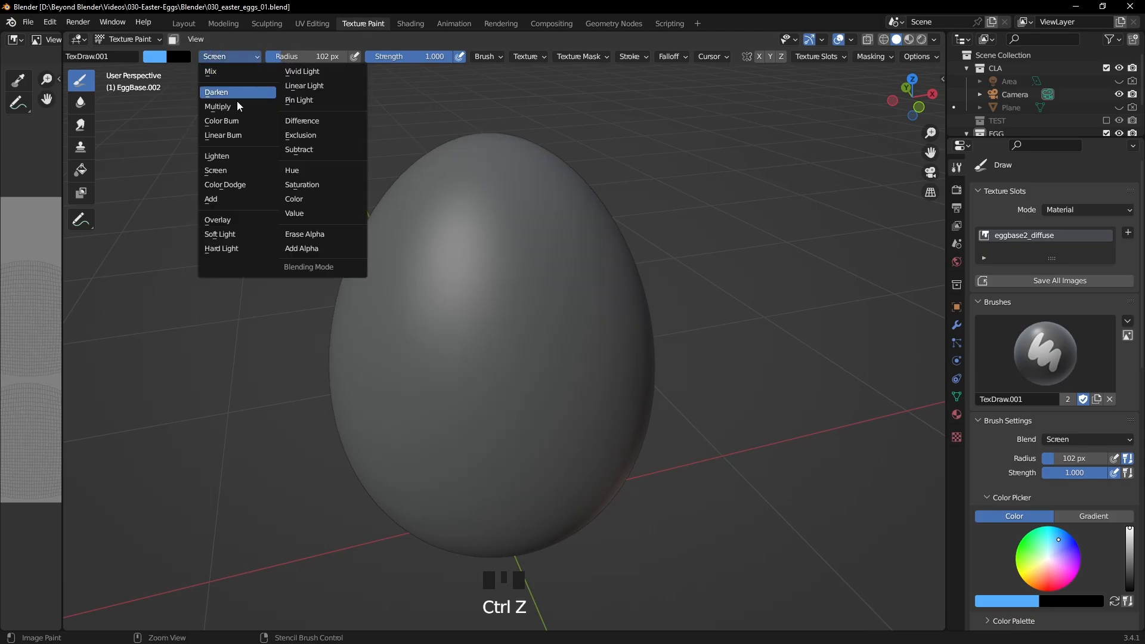
left_click(216, 183)
mouse_move(472, 273)
left_mouse_down()
mouse_move(535, 289)
mouse_move(403, 383)
mouse_move(417, 402)
mouse_move(438, 234)
mouse_move(485, 340)
left_mouse_up()
key("ctrl+z")
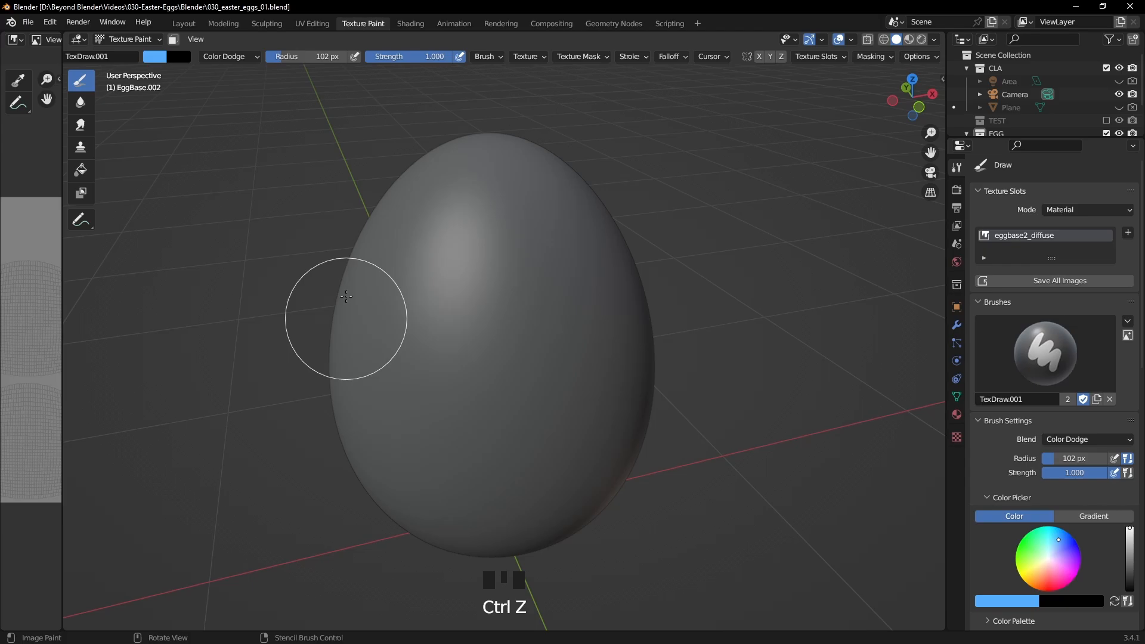
left_click(242, 56)
left_click(237, 72)
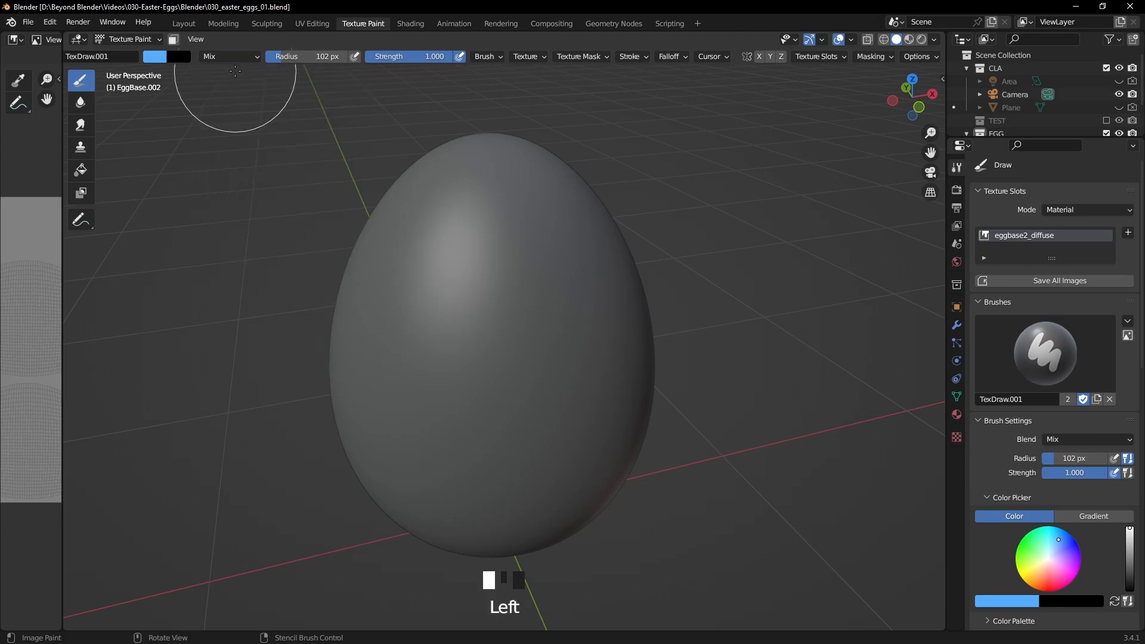
Set the primary brush color to a light yellow-green, then paint a test stroke on the egg and undo it.
middle_click_drag(444, 342, 502, 344)
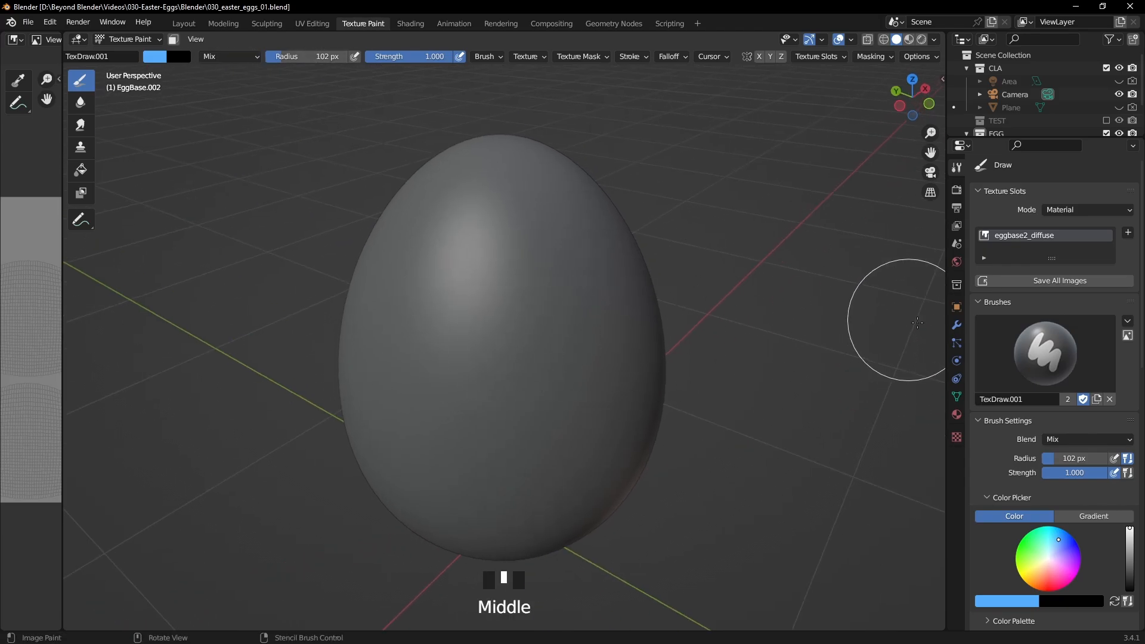
scroll(1033, 478, "down", 7)
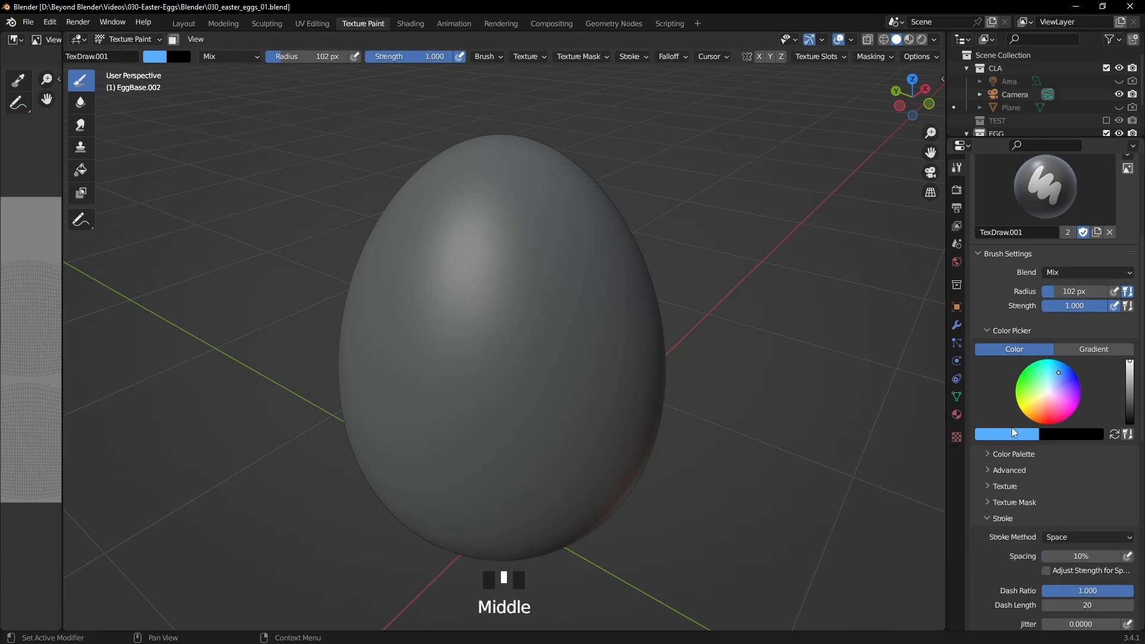
left_click(1008, 435)
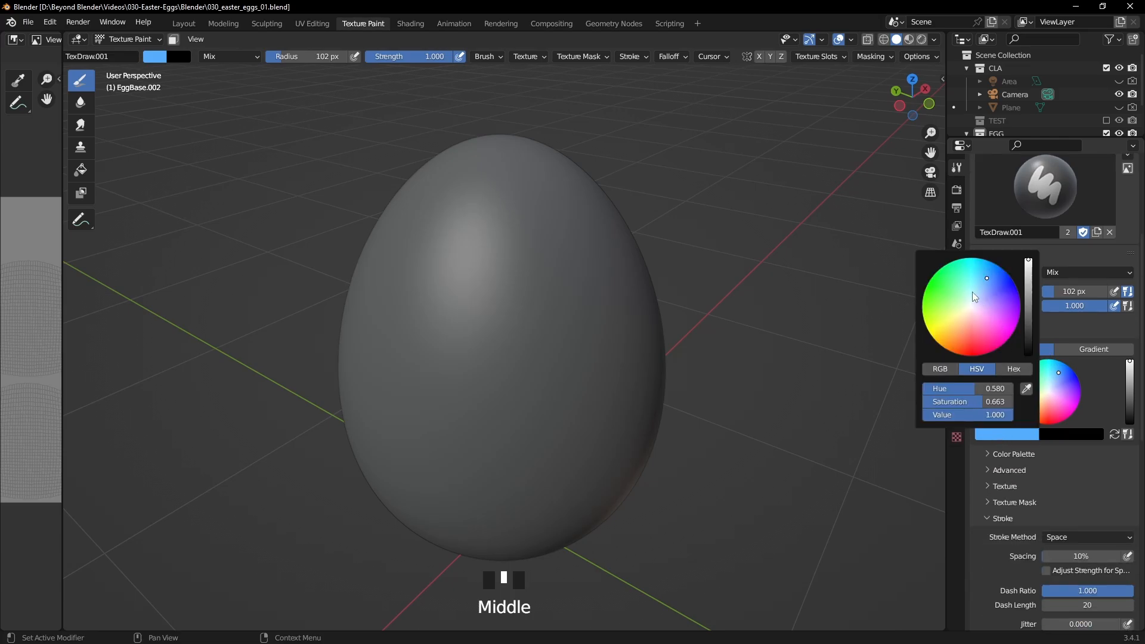
left_click_drag(973, 296, 951, 309)
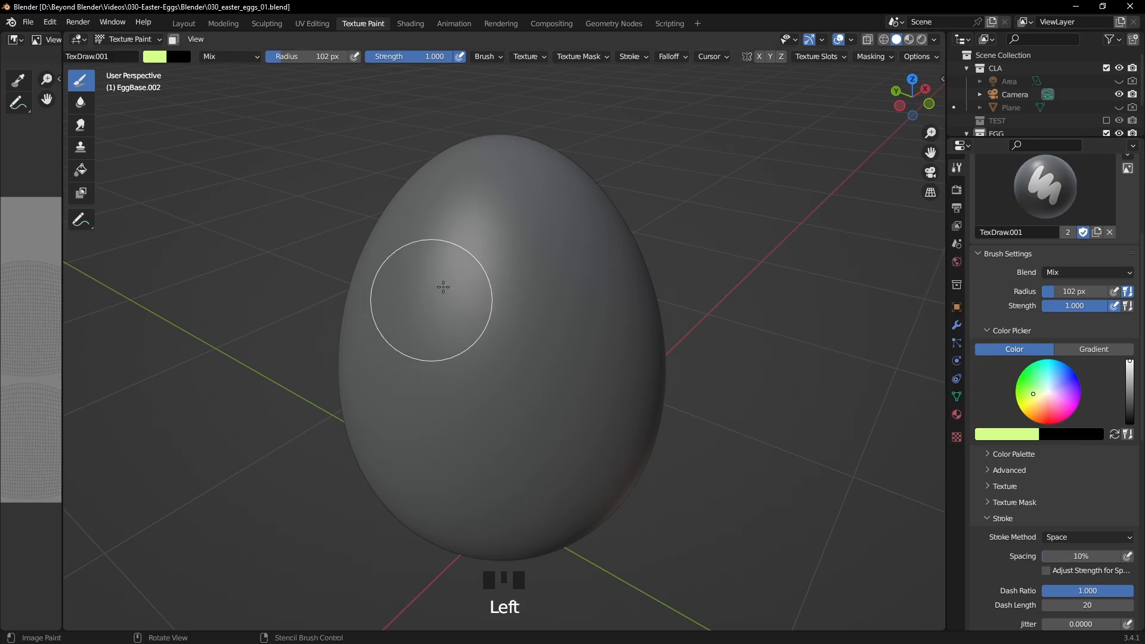
mouse_move(441, 280)
left_mouse_down()
mouse_move(524, 263)
mouse_move(417, 414)
mouse_move(571, 243)
left_mouse_up()
key("ctrl+z")
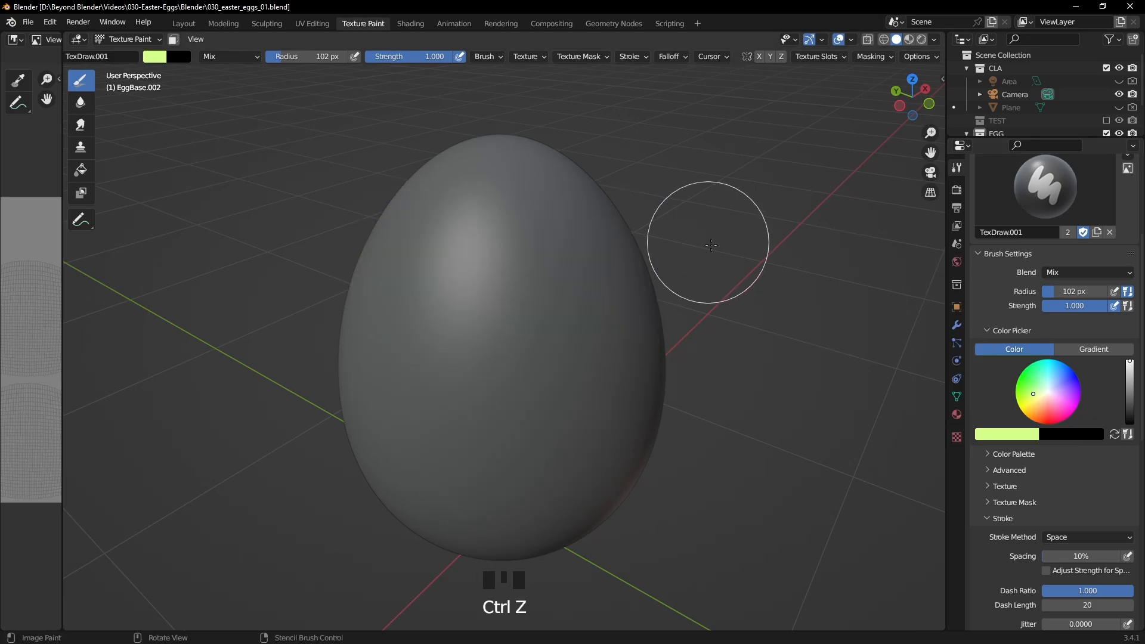
Set the secondary brush color to a muted purple and paint a test patch on the egg with the light green primary color.
left_click(1075, 436)
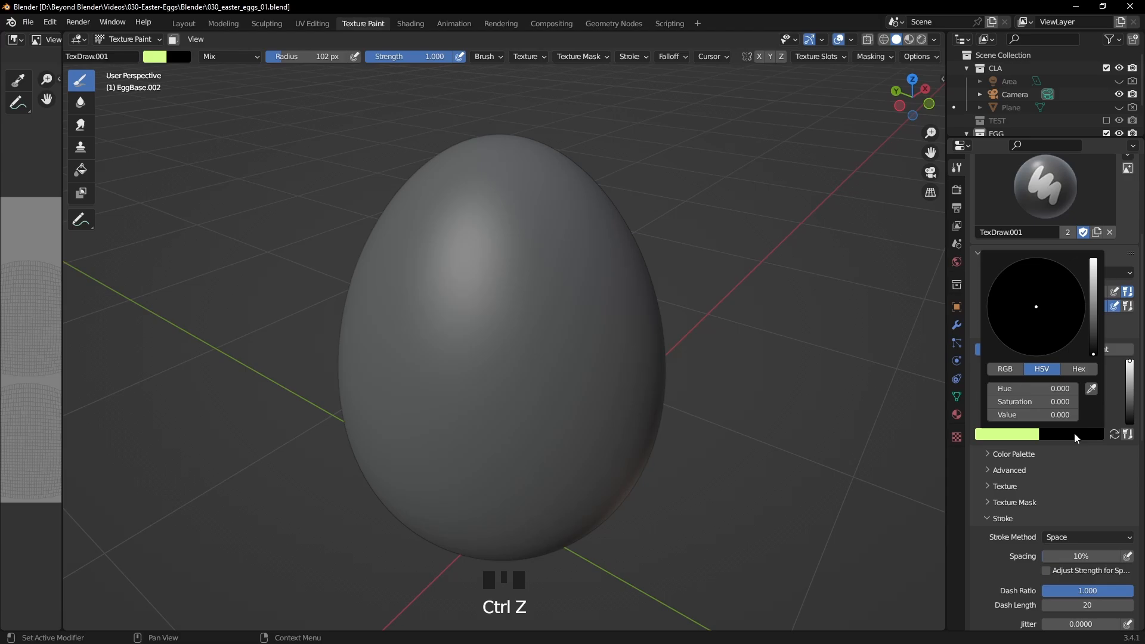
left_click_drag(1096, 337, 1095, 298)
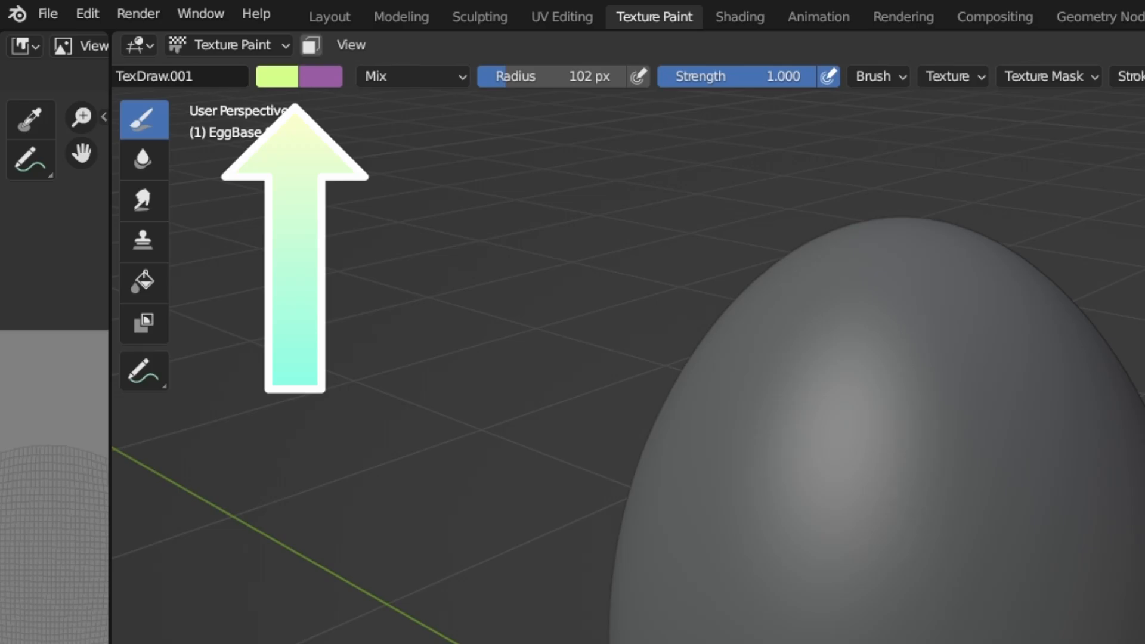
mouse_move(1018, 478)
left_mouse_down()
mouse_move(635, 537)
mouse_move(513, 407)
mouse_move(518, 213)
left_mouse_up()
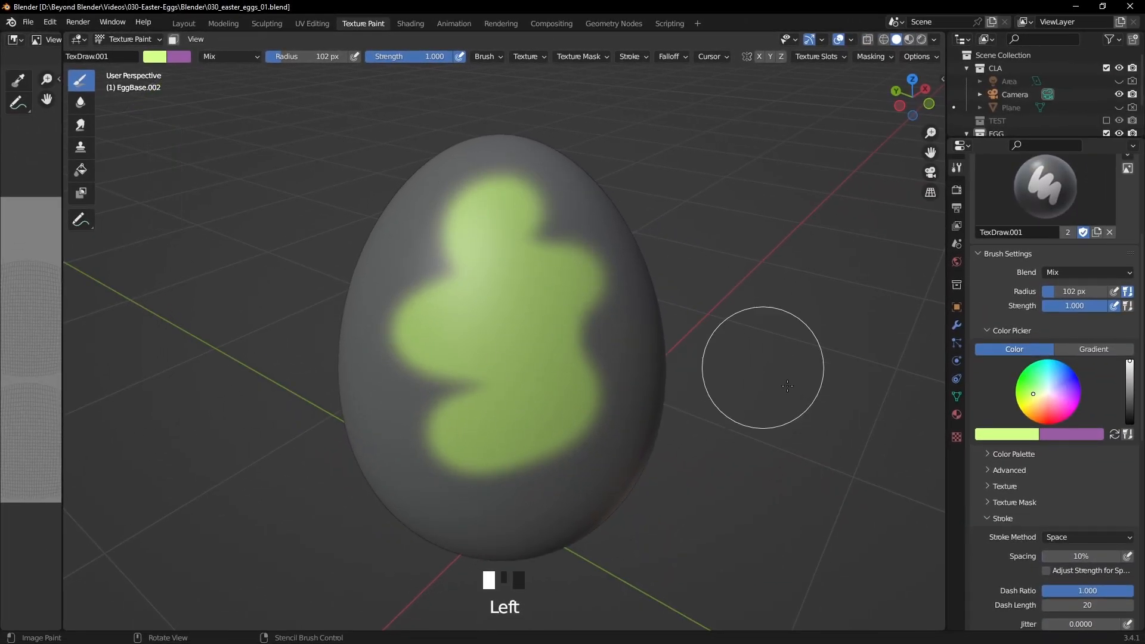
Swap the brush colors so purple is primary, paint purple over the green patch, and undo all the test strokes.
left_click(1114, 434)
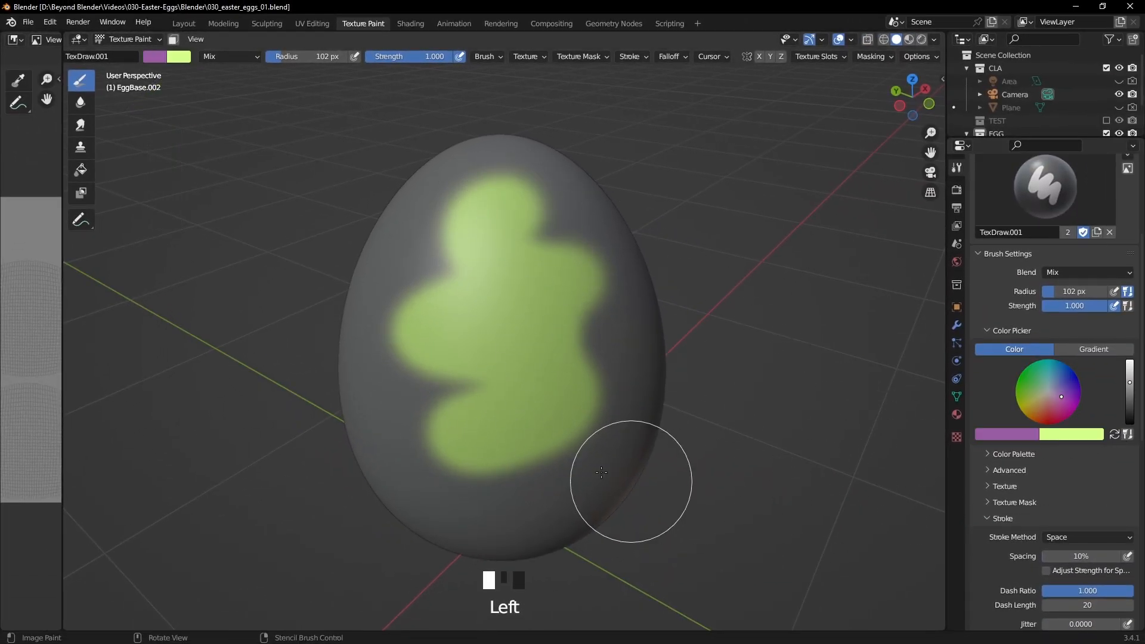
mouse_move(550, 294)
left_mouse_down()
mouse_move(511, 384)
mouse_move(574, 405)
left_mouse_up()
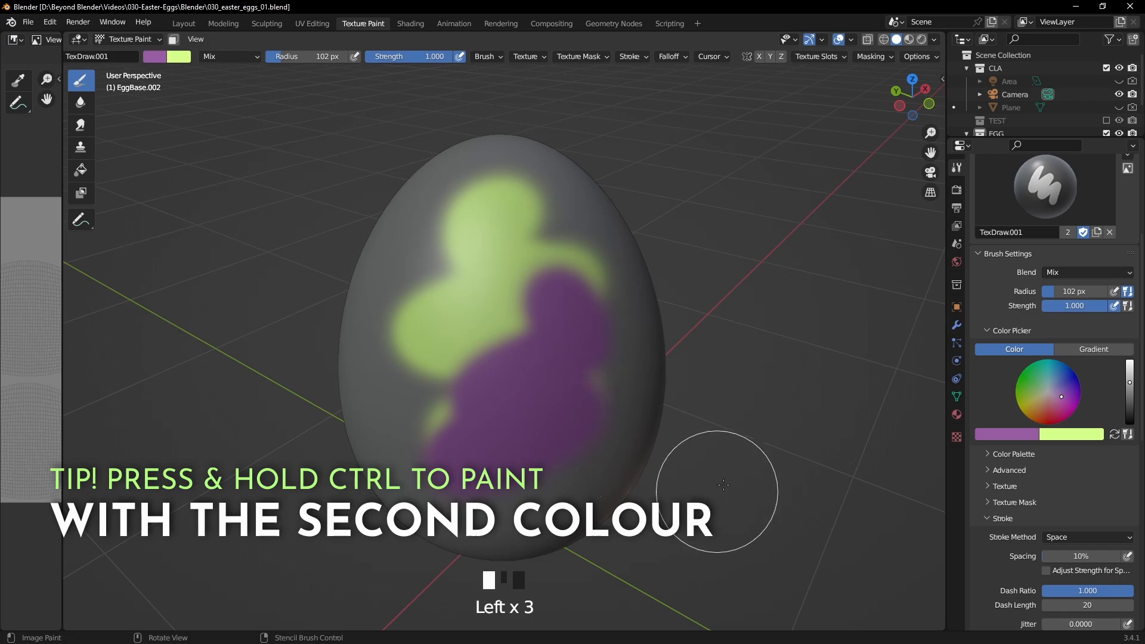
middle_click_drag(716, 477, 692, 391)
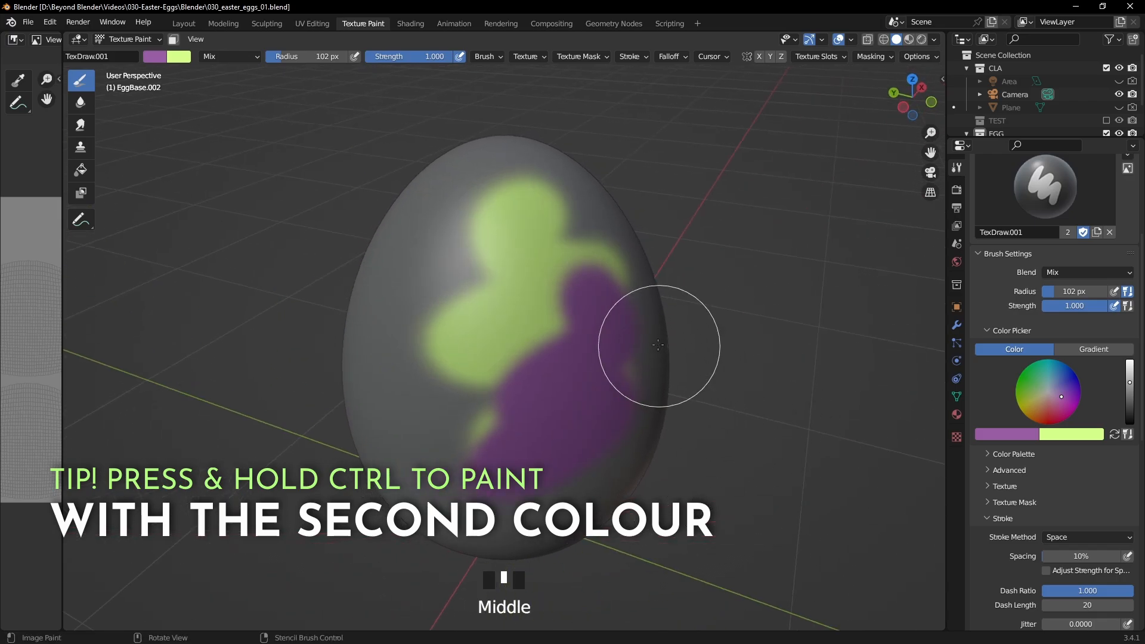
key("ctrl+z")
key("ctrl+z")
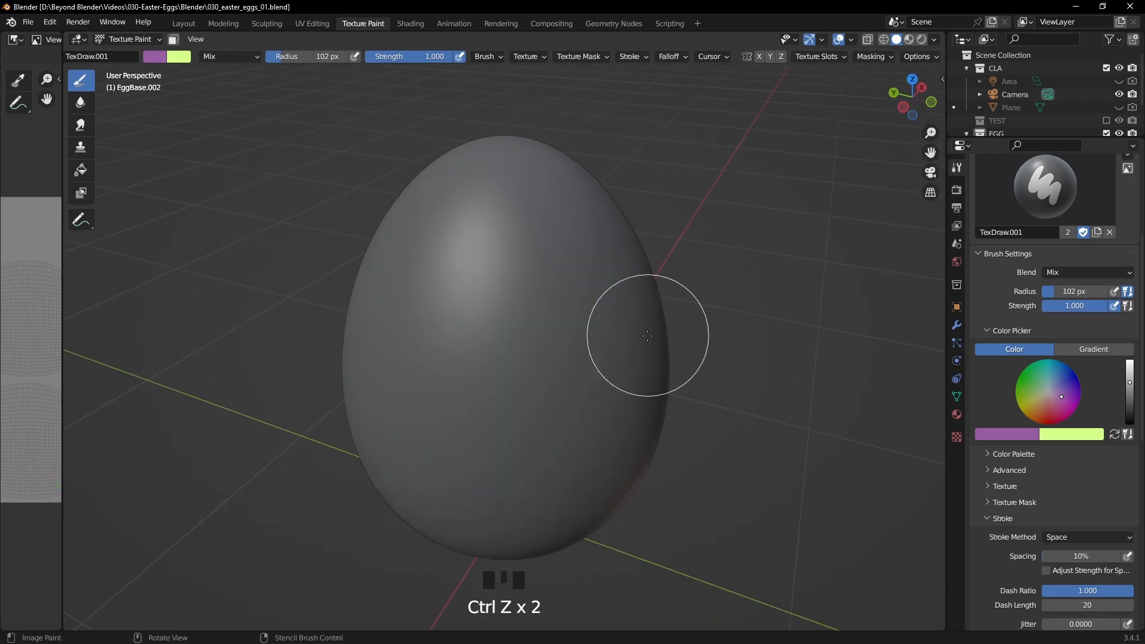
left_click(1115, 435)
left_click(1114, 435)
Create a new color palette for the brush and name it EggPalette.
left_click(987, 454)
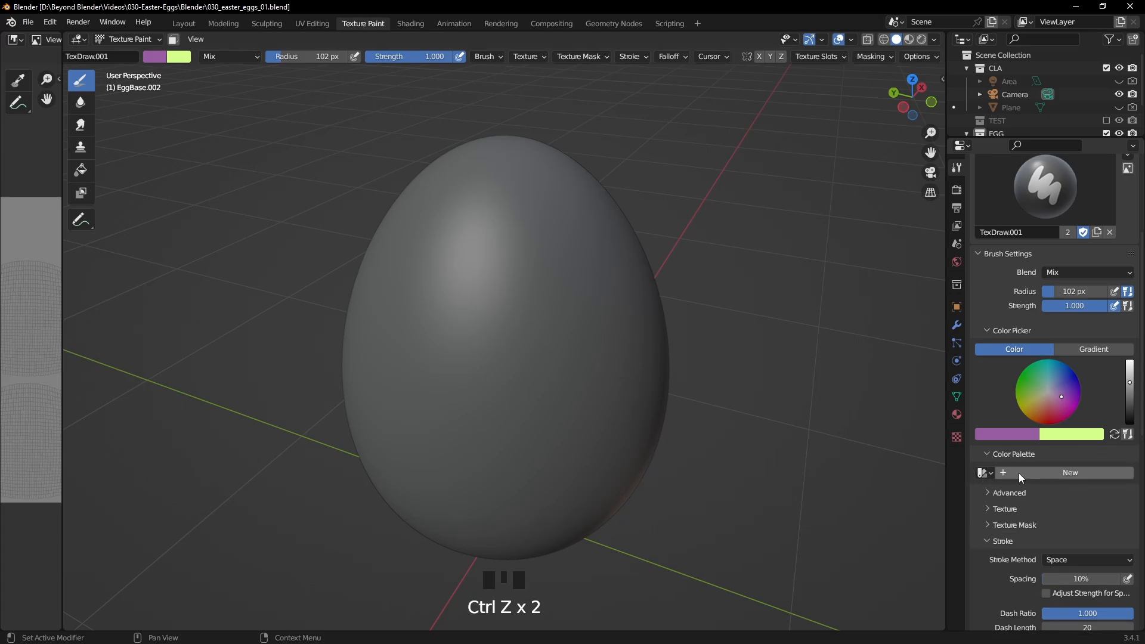
left_click(1067, 470)
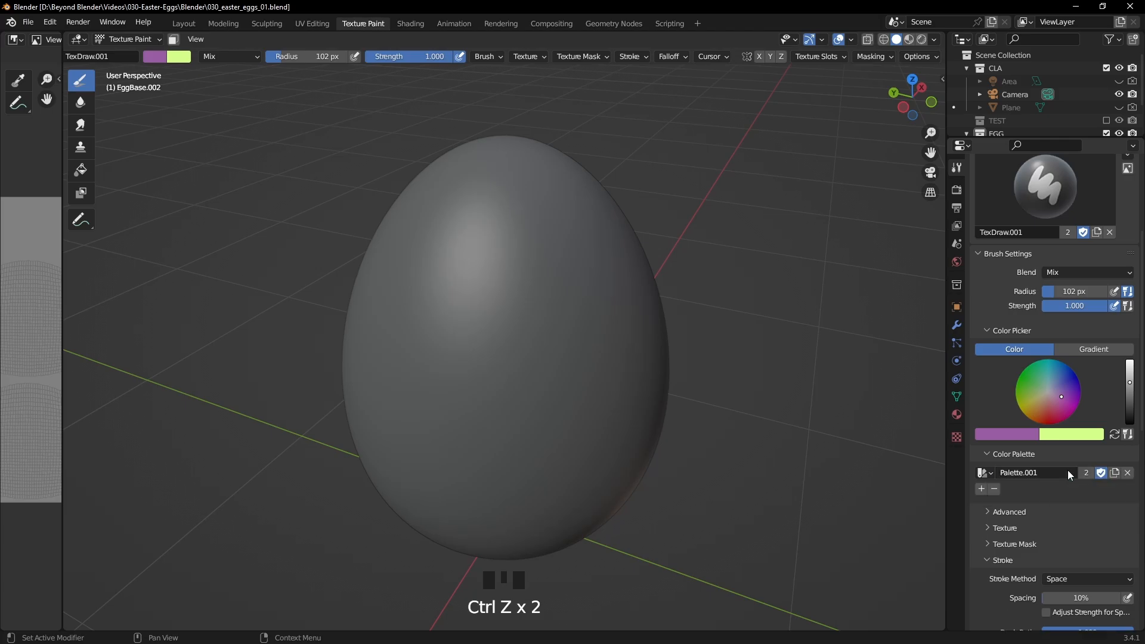
left_click(1055, 472)
type("Egg")
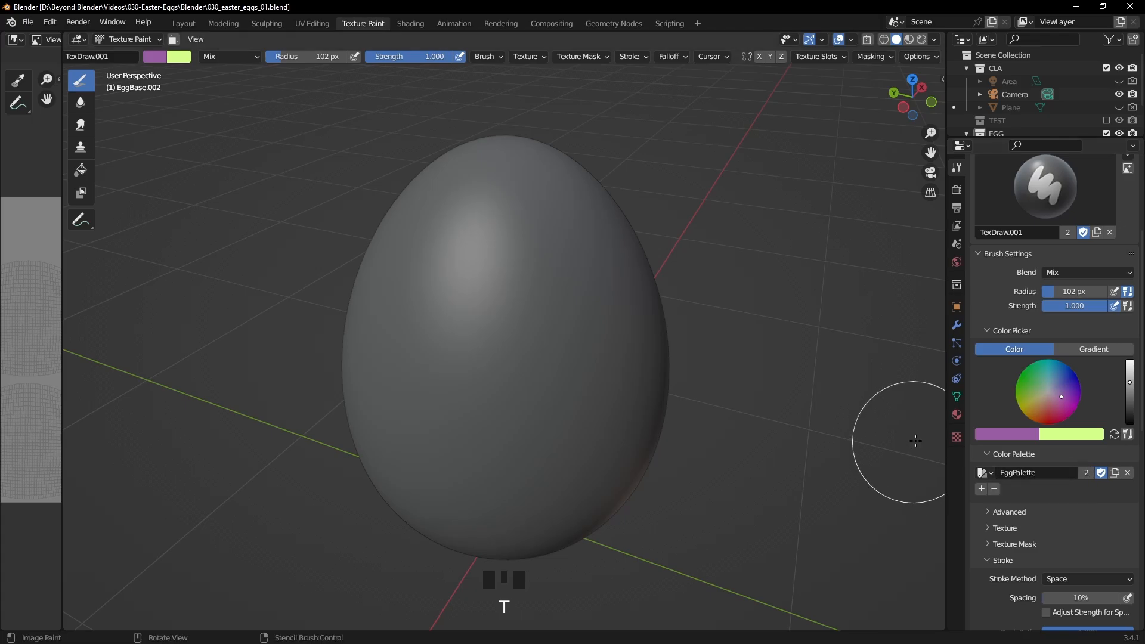
Split a new area off the 3D viewport, turn it into an Image Editor, and widen it.
left_click_drag(941, 38, 771, 49)
left_click(787, 40)
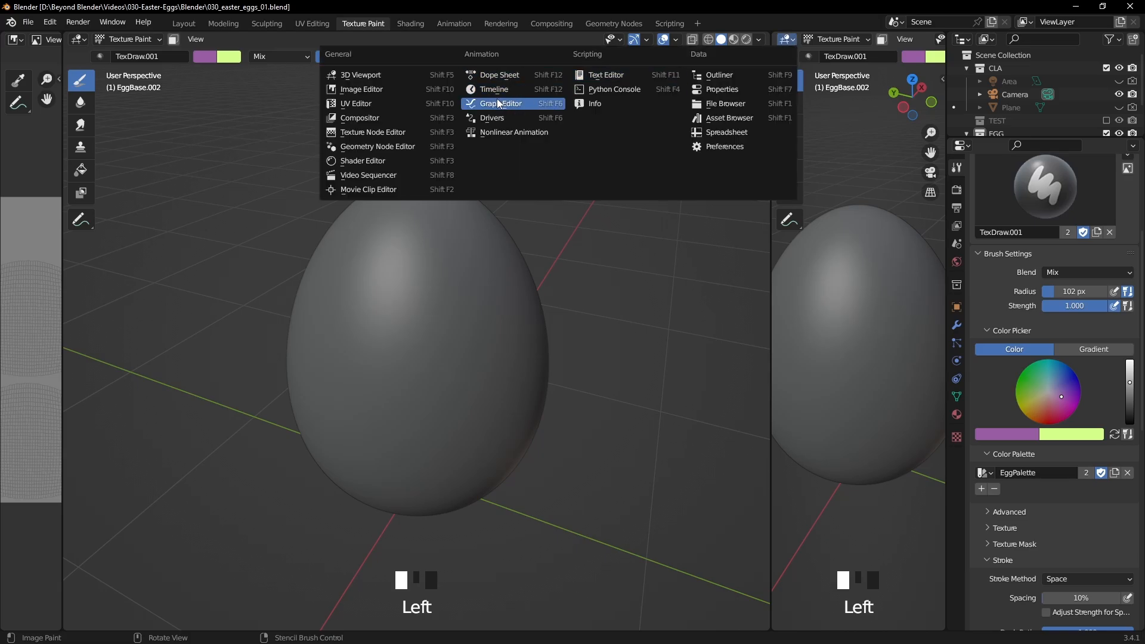
left_click(394, 91)
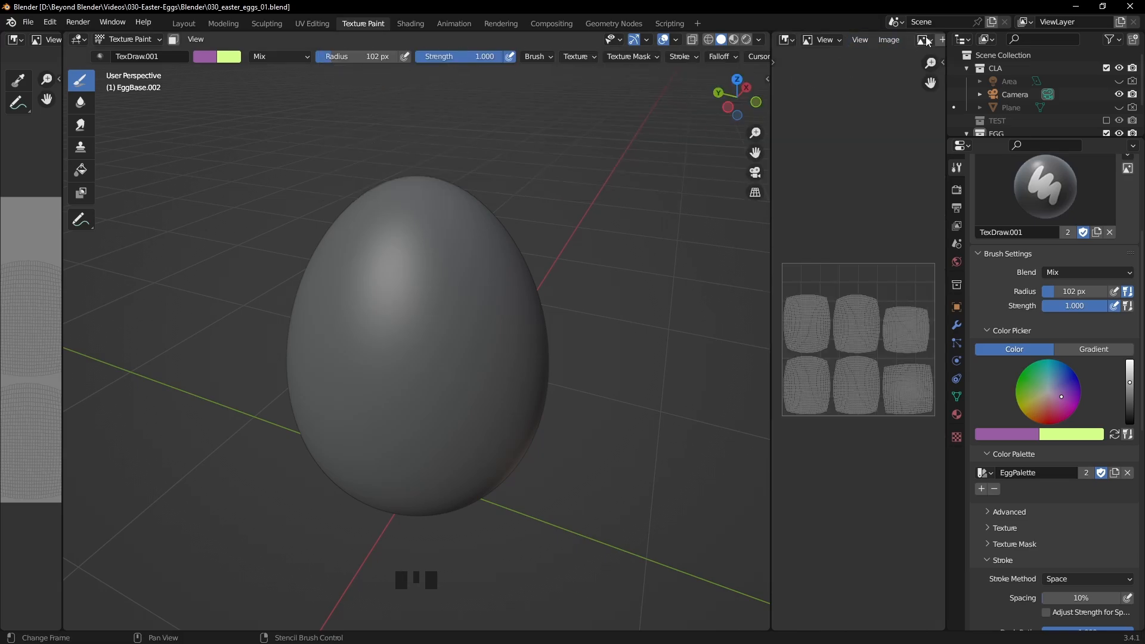
scroll(928, 42, "down", 3)
left_click_drag(772, 87, 537, 78)
Display the palette.png image in the new Image Editor.
left_click(689, 41)
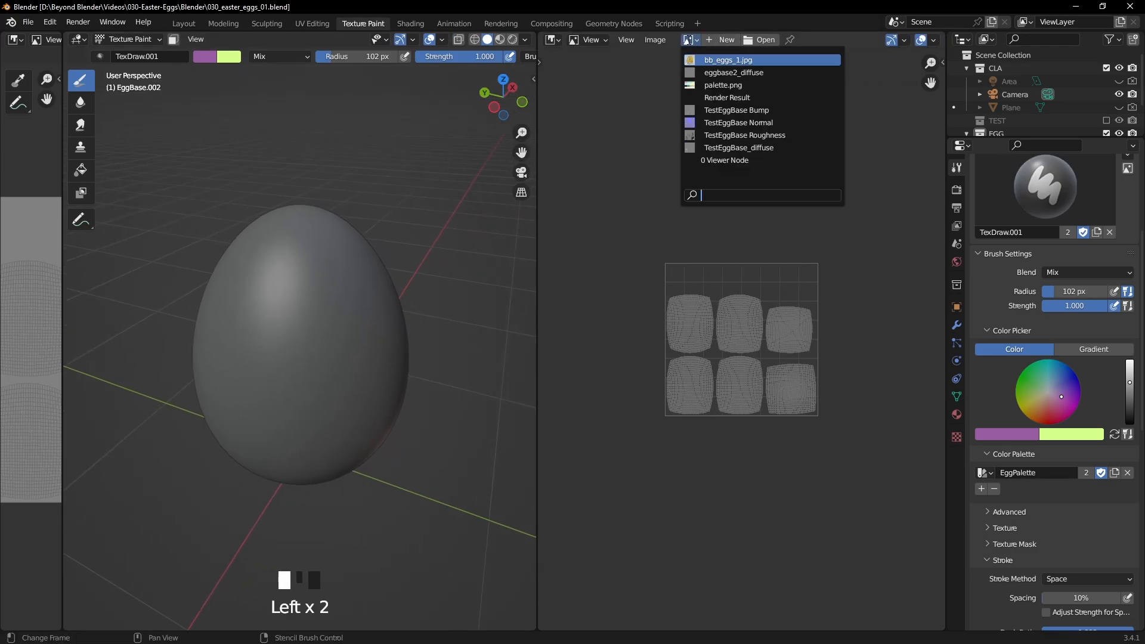
left_click(735, 87)
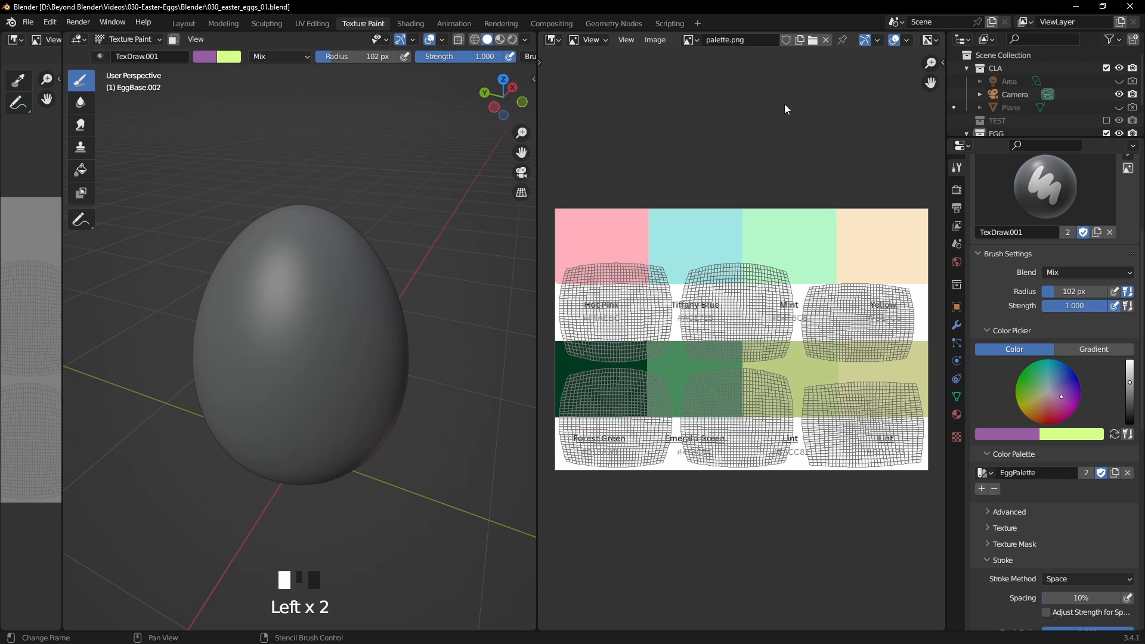
left_click(689, 41)
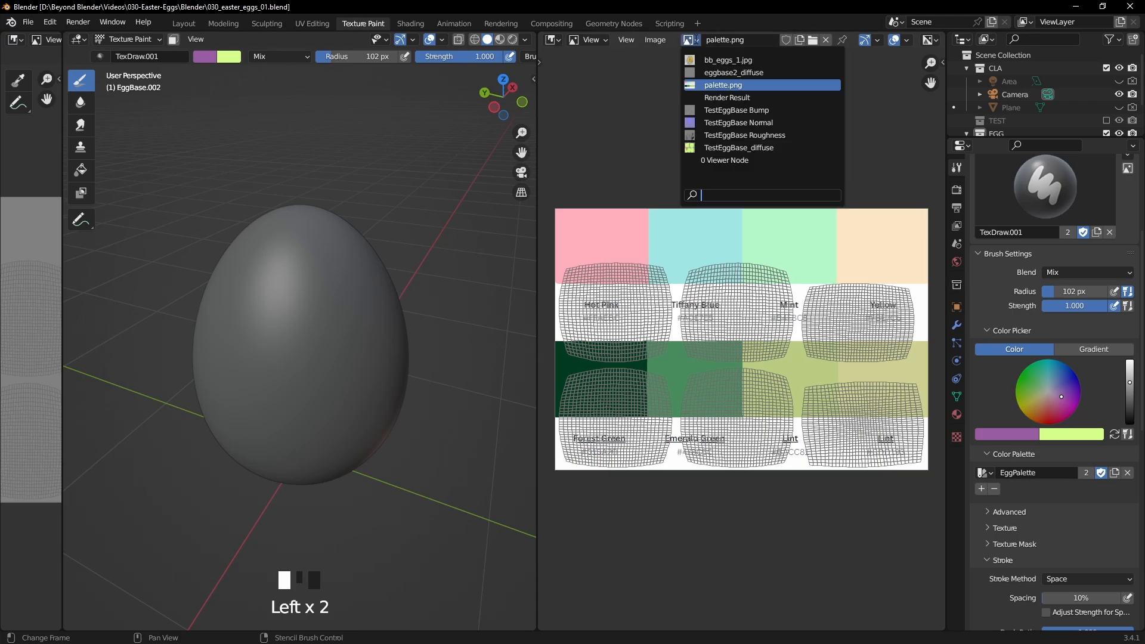
left_click(552, 40)
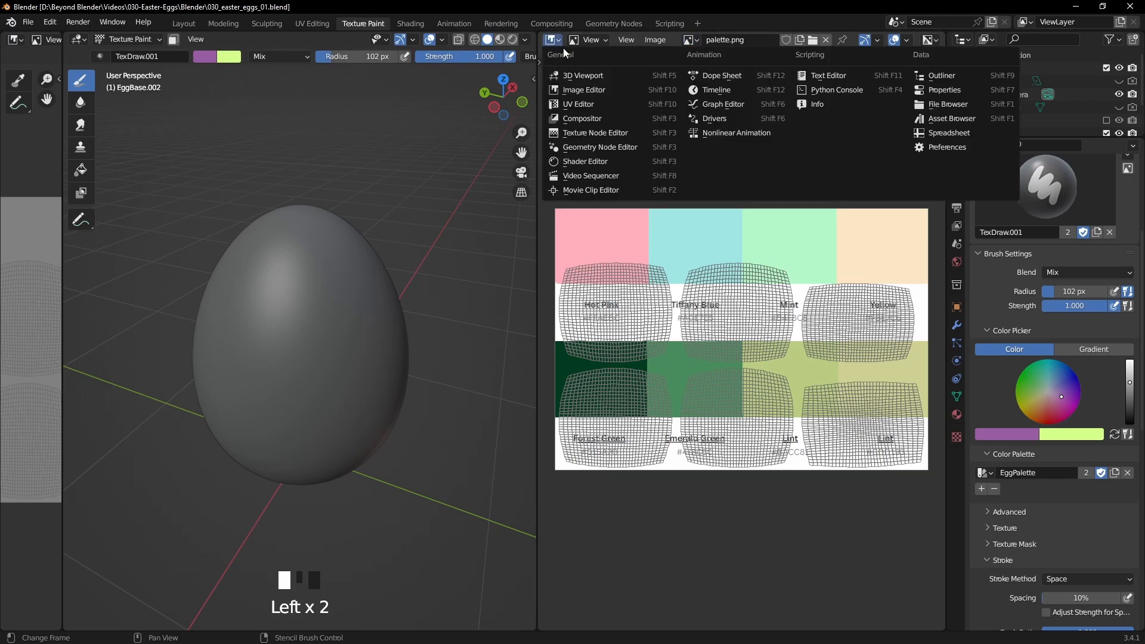
left_click(584, 91)
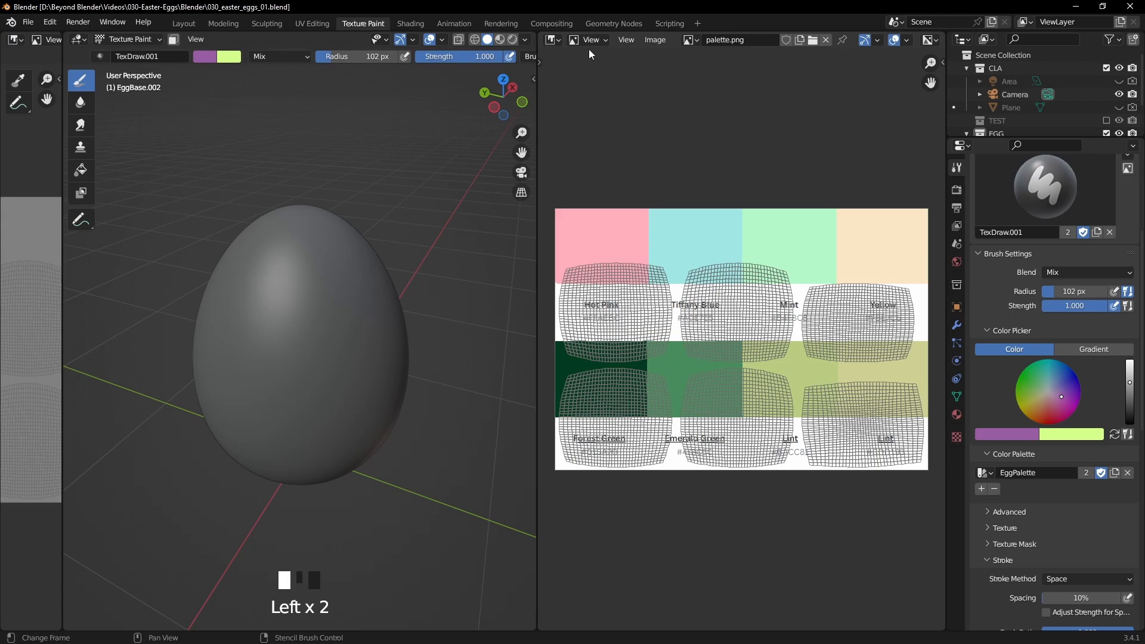
Turn off Display Texture Paint UVs so the wireframe overlay no longer covers palette.png.
scroll(725, 319, "up", 3)
scroll(727, 318, "down", 2)
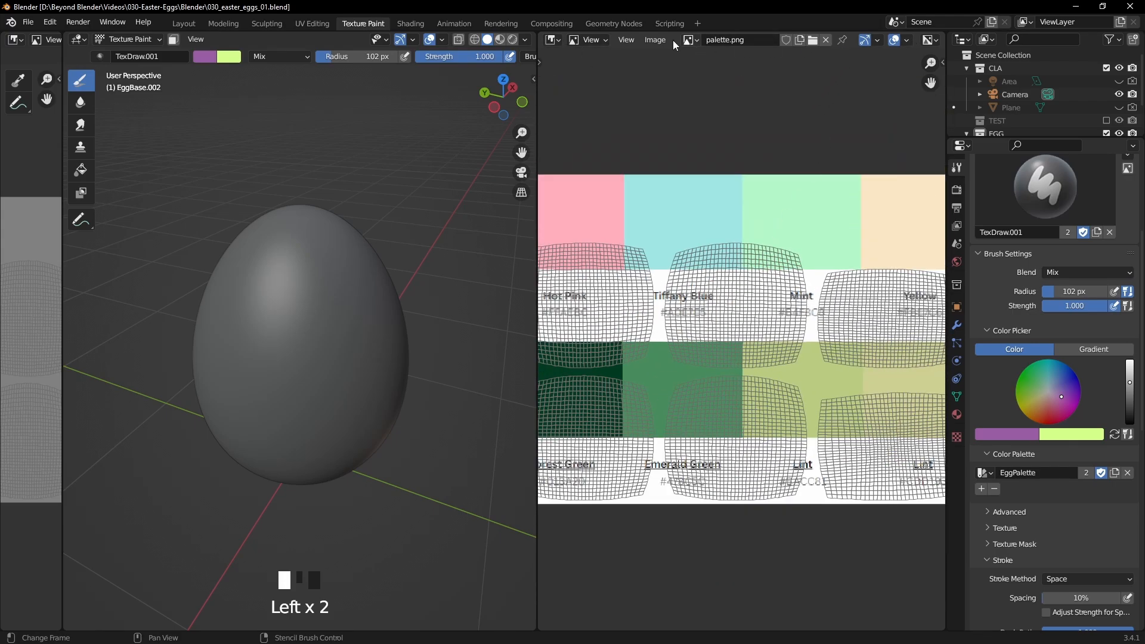
left_click(627, 40)
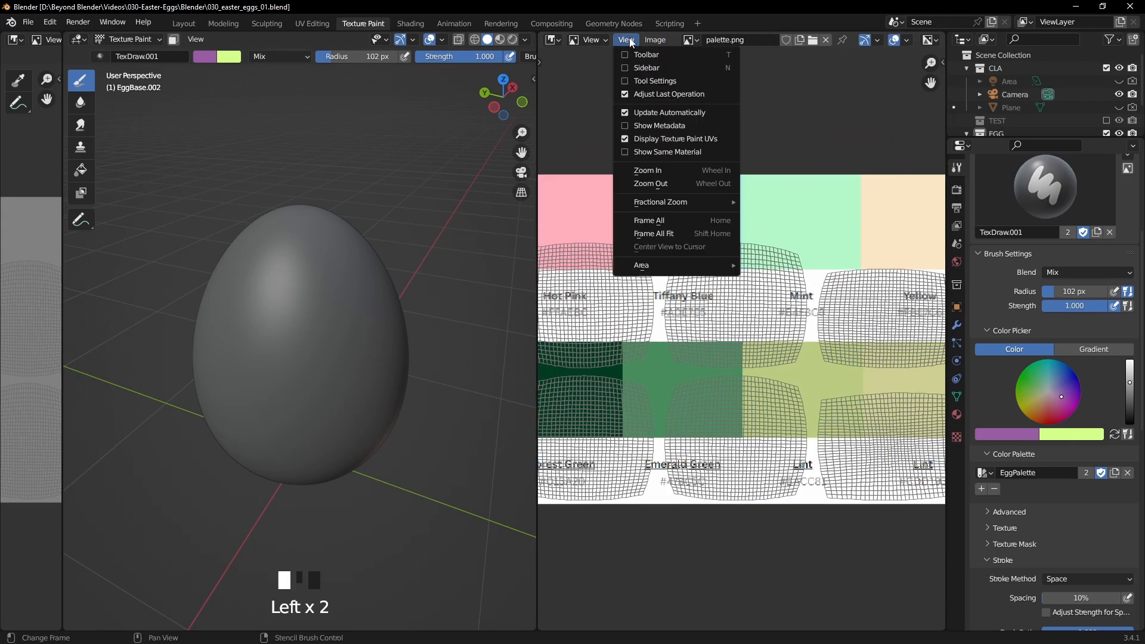
left_click(663, 139)
scroll(775, 274, "down", 3)
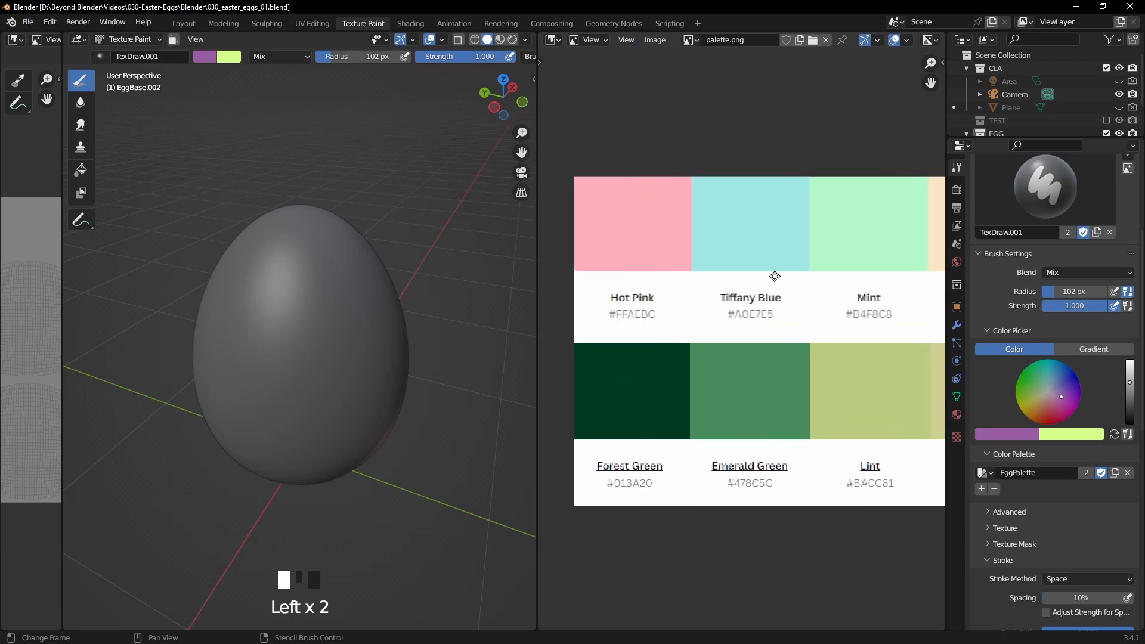
middle_click_drag(776, 335, 776, 323)
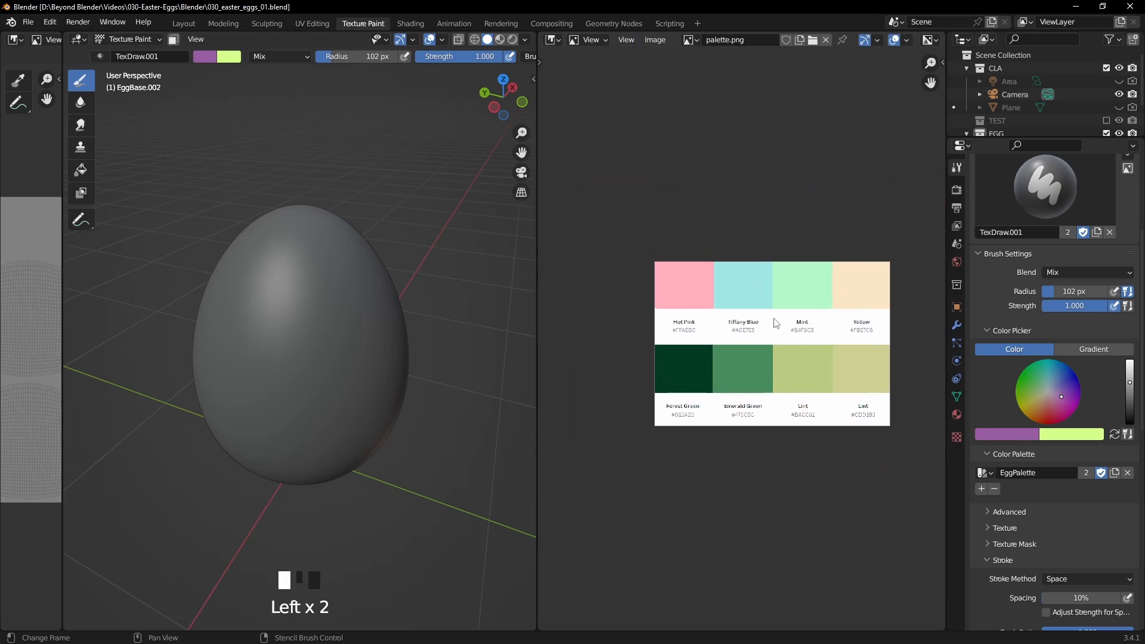
Narrow the palette.png area and split it into two stacked Image Editors.
left_click_drag(537, 278, 632, 277)
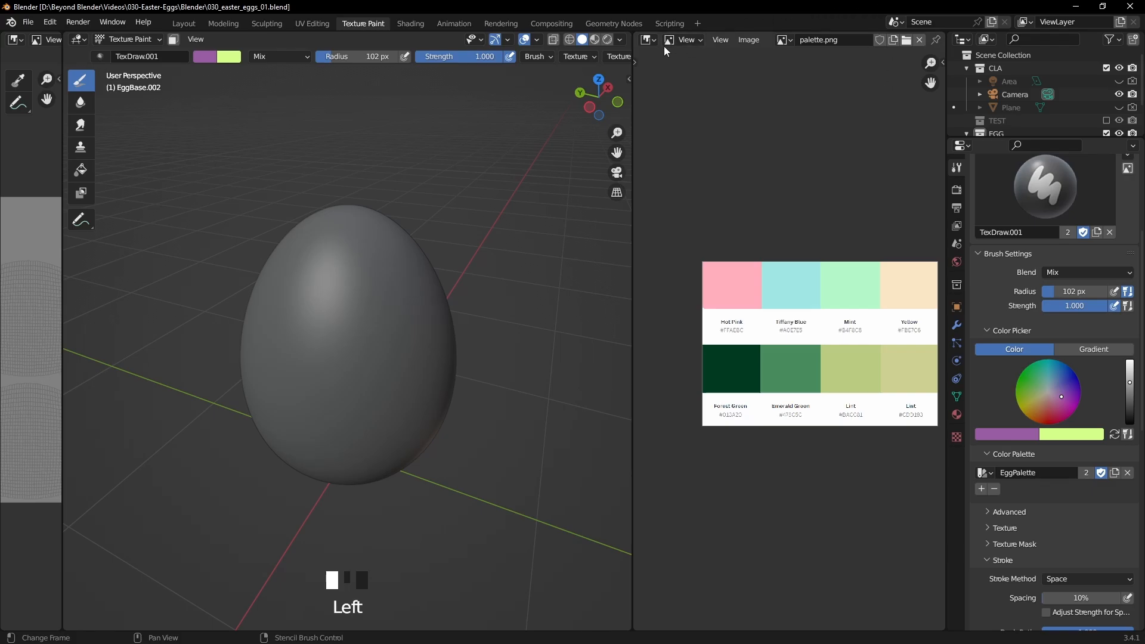
left_click_drag(634, 32, 806, 412)
scroll(827, 537, "up", 1)
scroll(827, 537, "up", 1)
Show the bb_eggs_1.jpg reference sketch in the Image Editor above the palette.
left_click(783, 40)
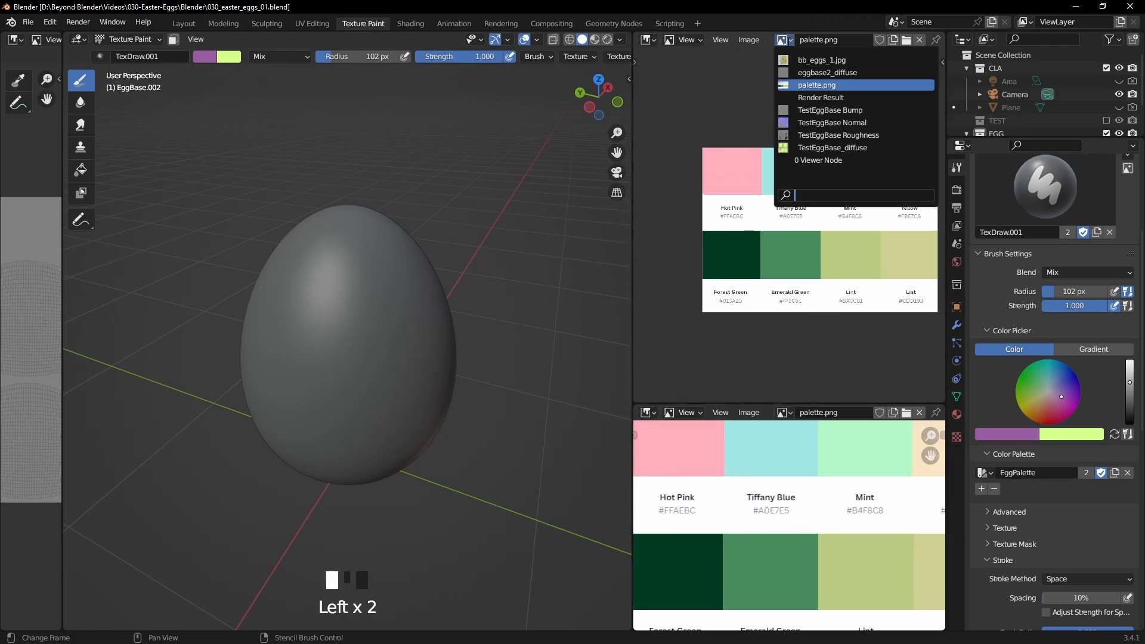
left_click(823, 61)
middle_click_drag(844, 248, 827, 237)
scroll(827, 238, "up", 1)
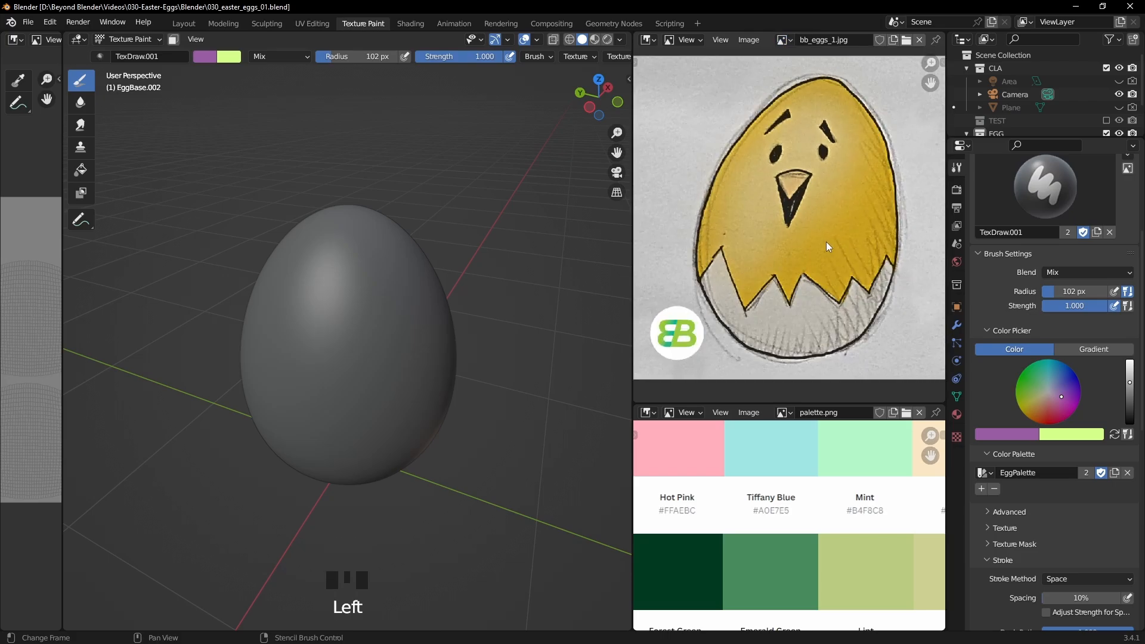
Narrow the two reference areas to enlarge the 3D viewport, and reduce the height of the egg sketch area.
left_click_drag(633, 214, 739, 214)
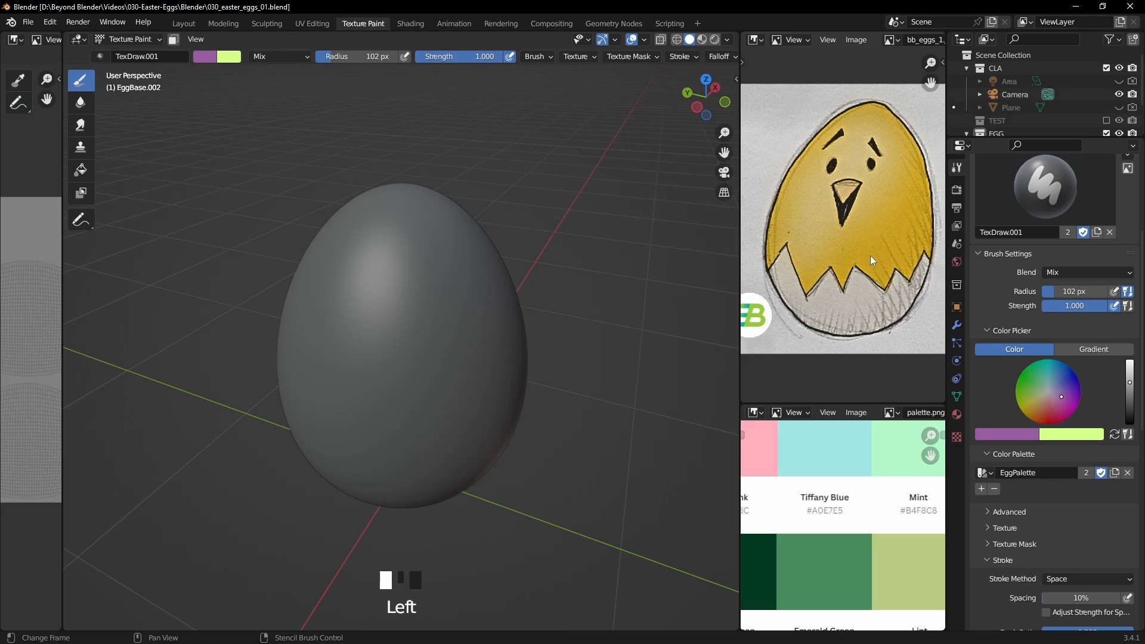
middle_click_drag(871, 256, 871, 238)
left_click_drag(855, 403, 856, 376)
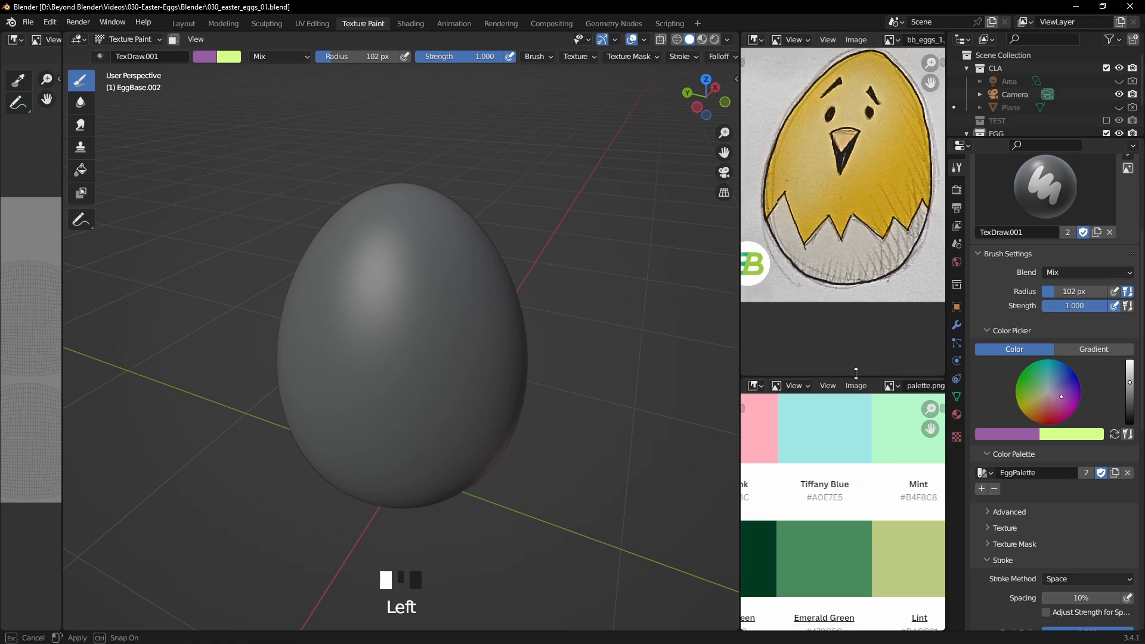
middle_click_drag(855, 185, 853, 232)
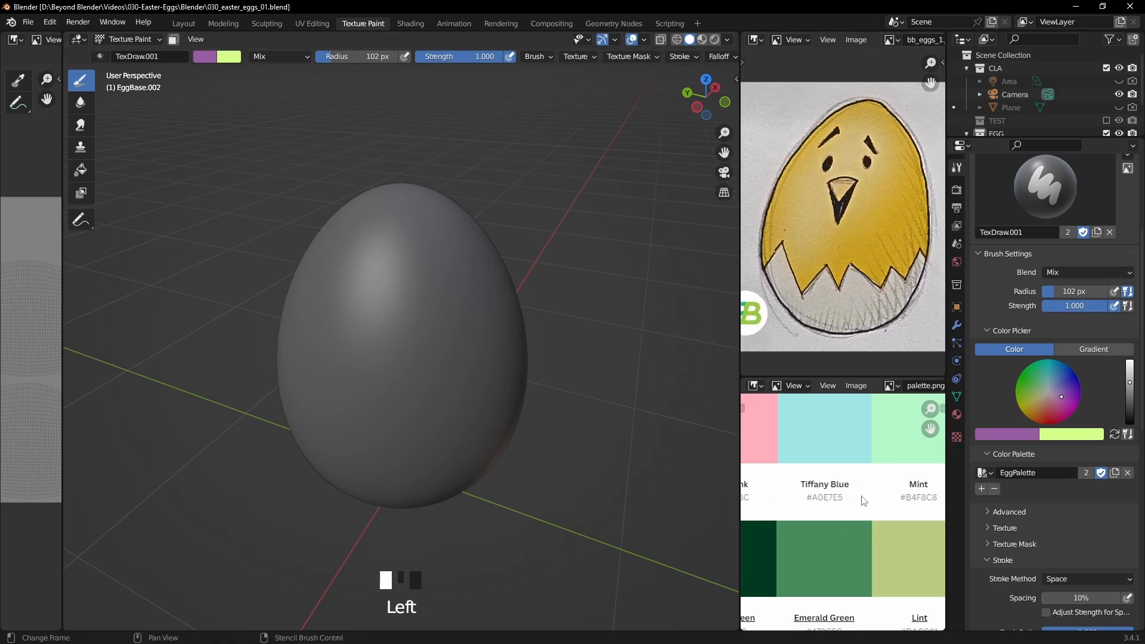
Swap the brush colors and sample the Yellow swatch (#FBE7C6) in palette.png as the primary color.
scroll(864, 482, "down", 3)
middle_click_drag(864, 482, 849, 472)
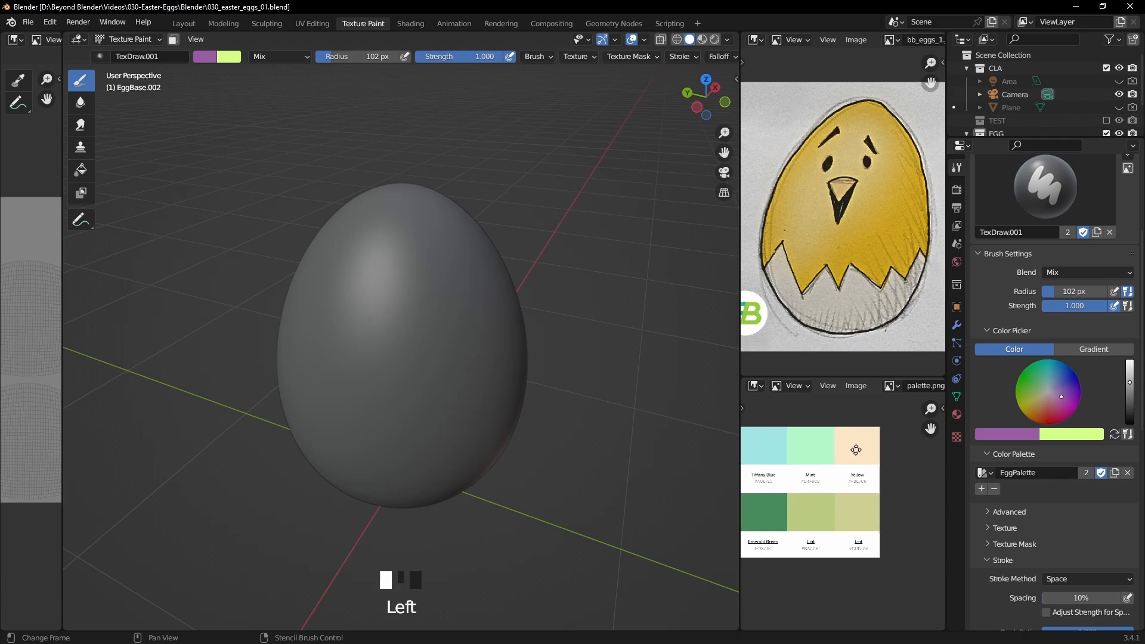
scroll(911, 476, "up", 5)
scroll(855, 446, "down", 3)
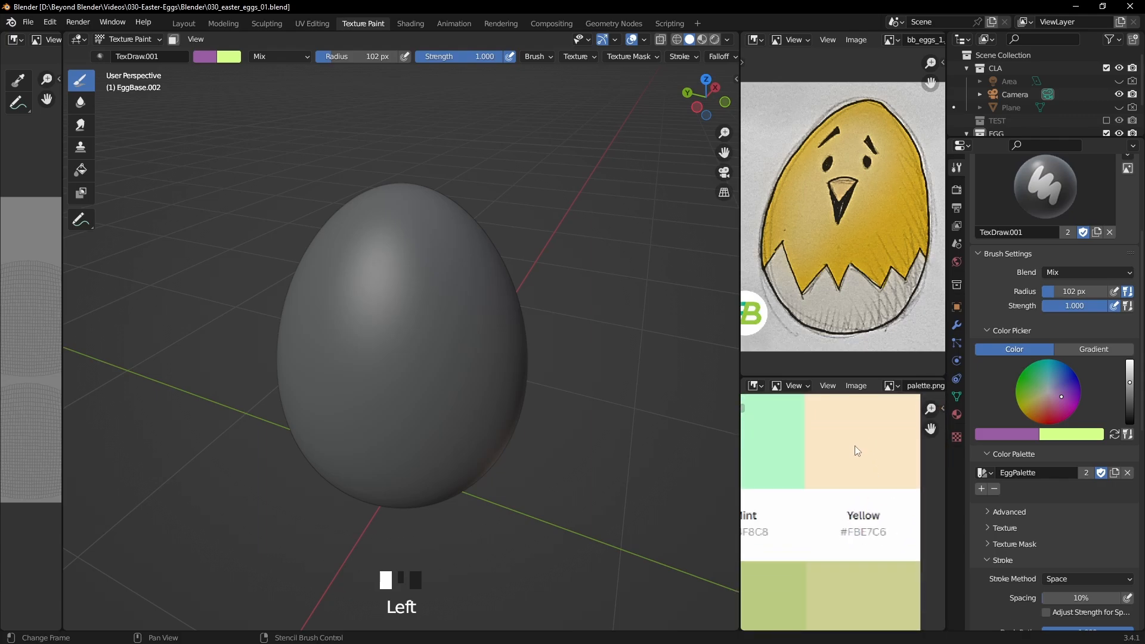
middle_click_drag(854, 443, 857, 463)
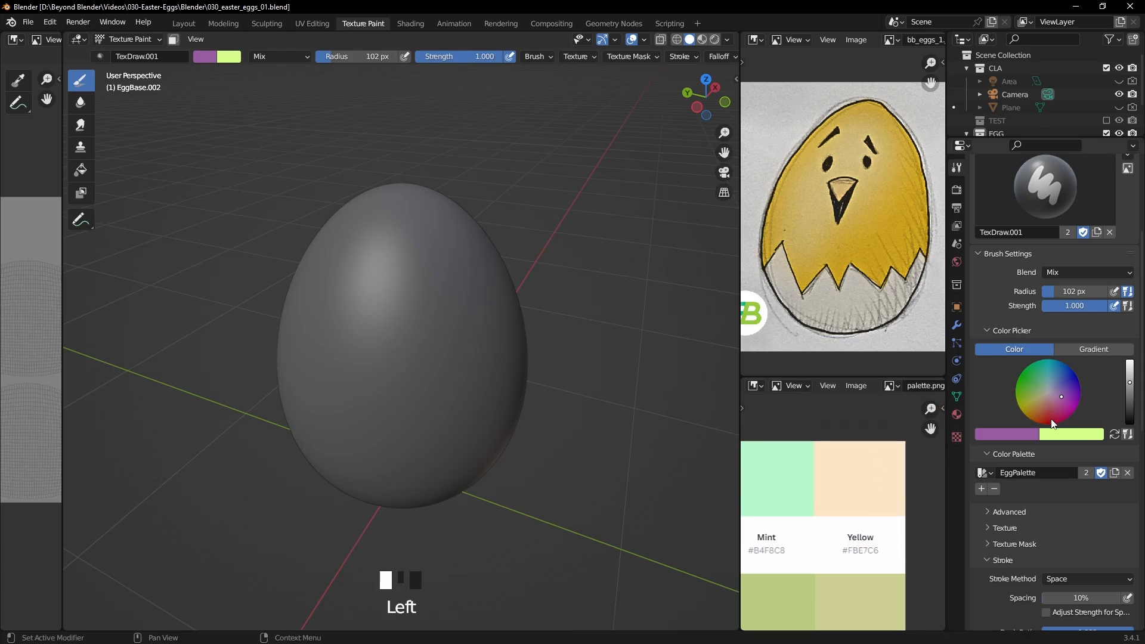
left_click(1115, 436)
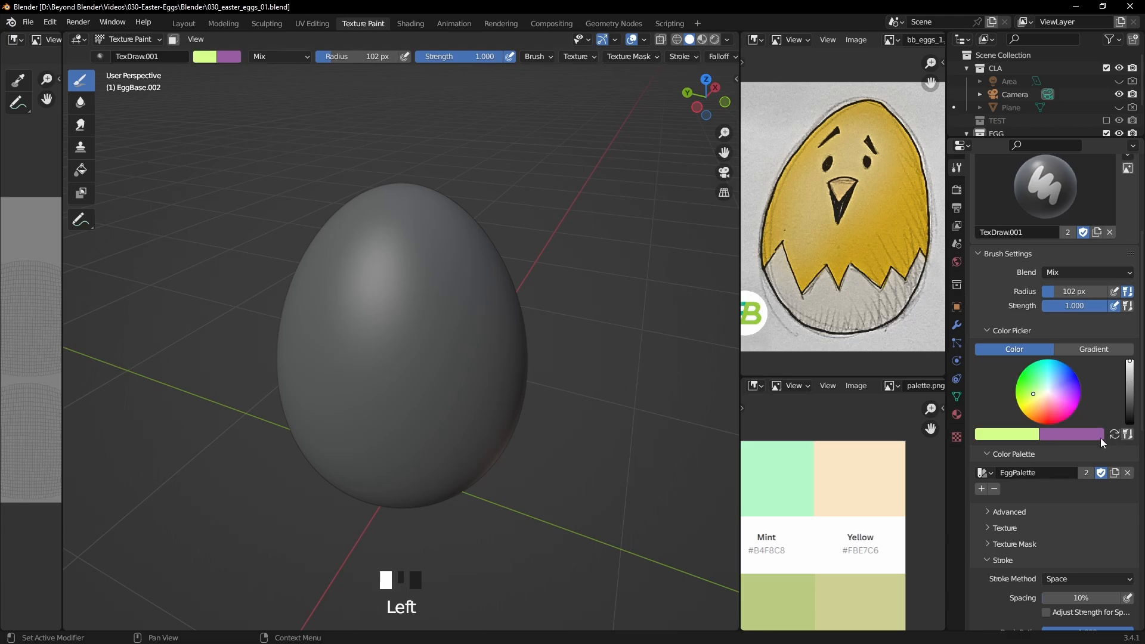
left_click(1010, 435)
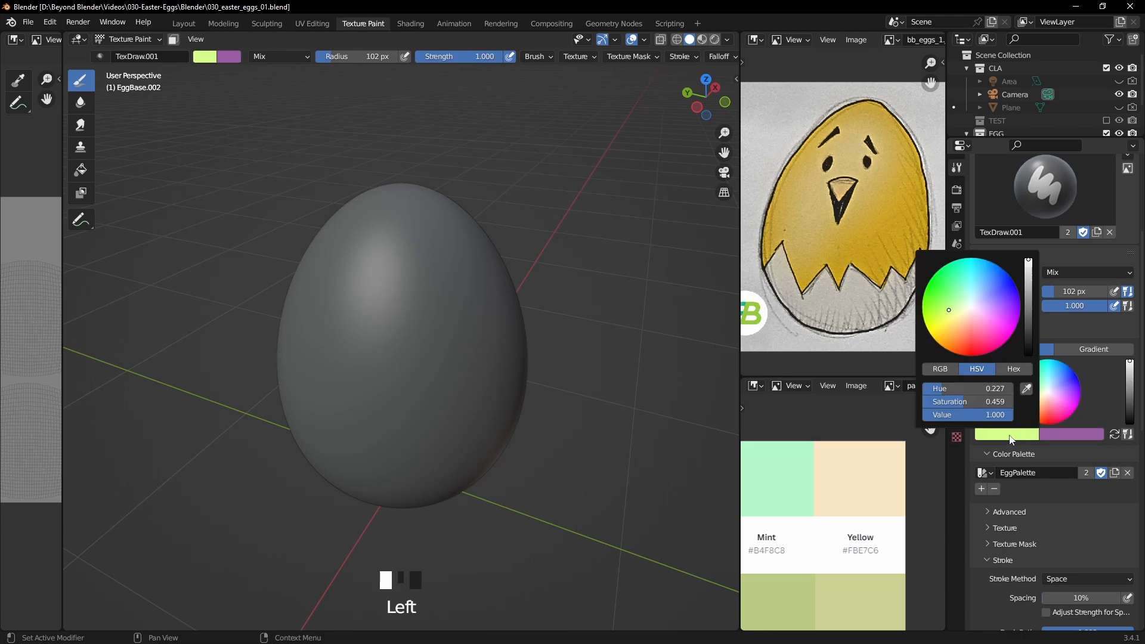
left_click(1026, 389)
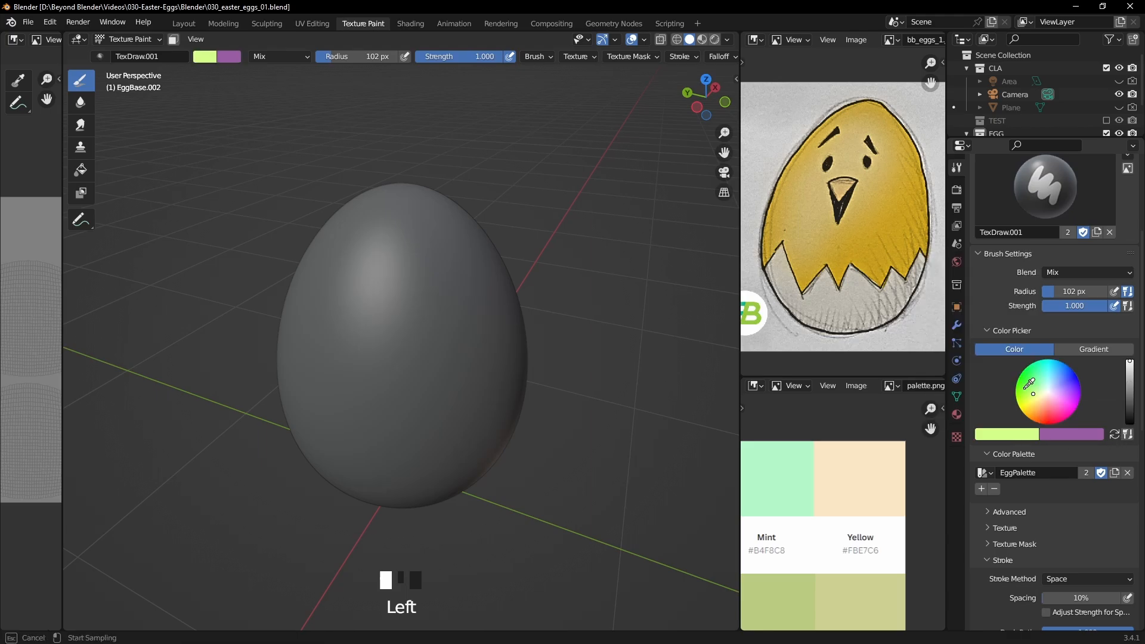
left_click(863, 478)
left_click(1005, 437)
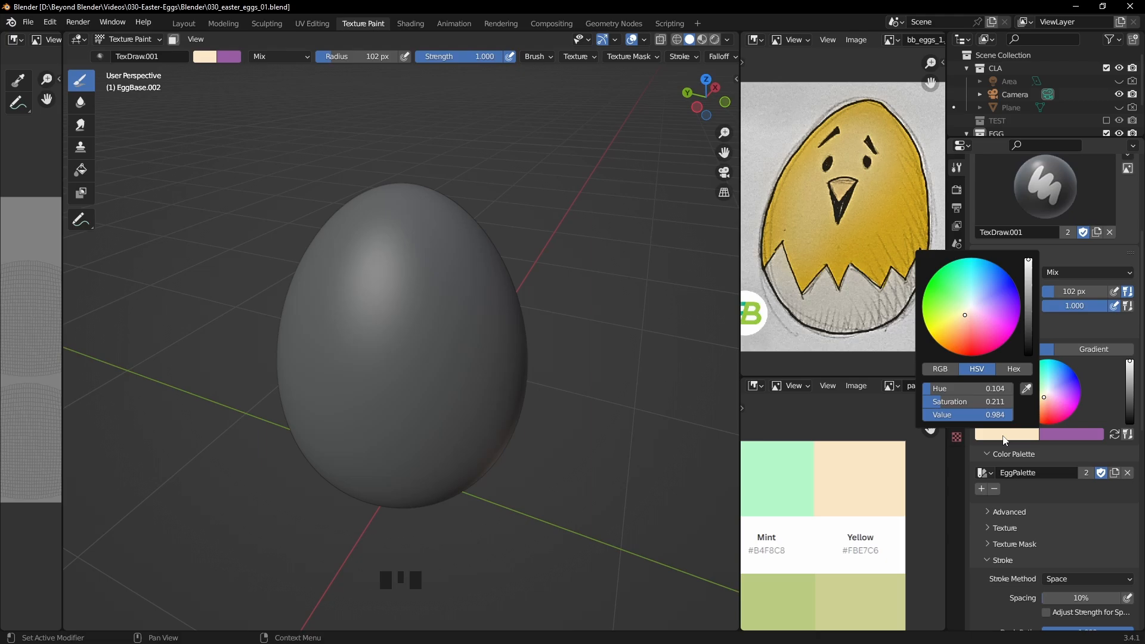
left_click(1012, 370)
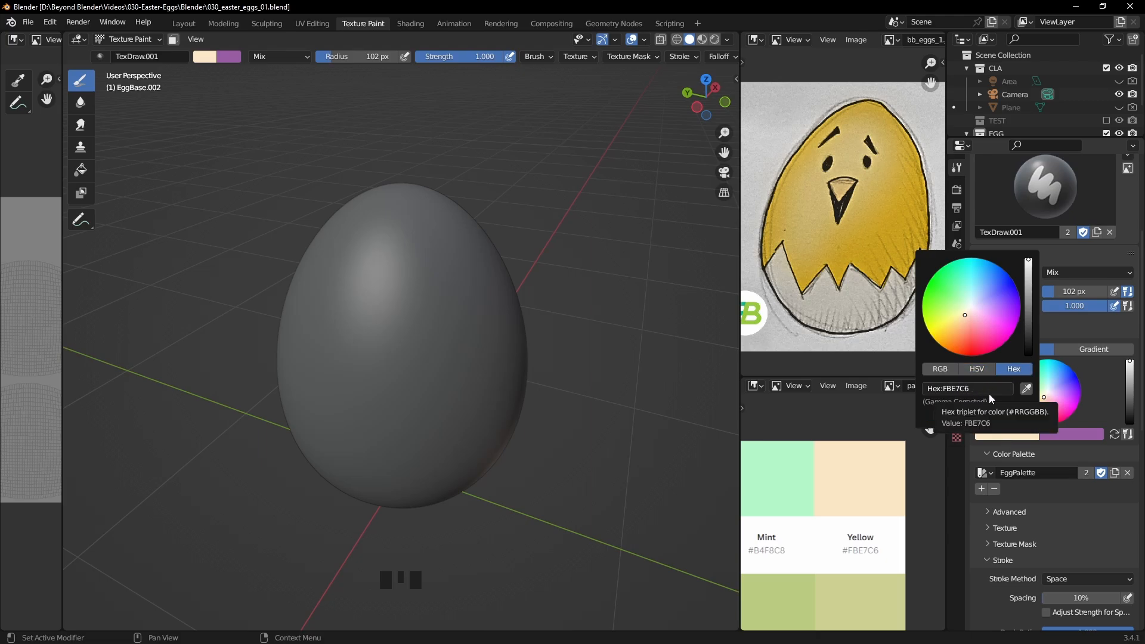
left_click(835, 413)
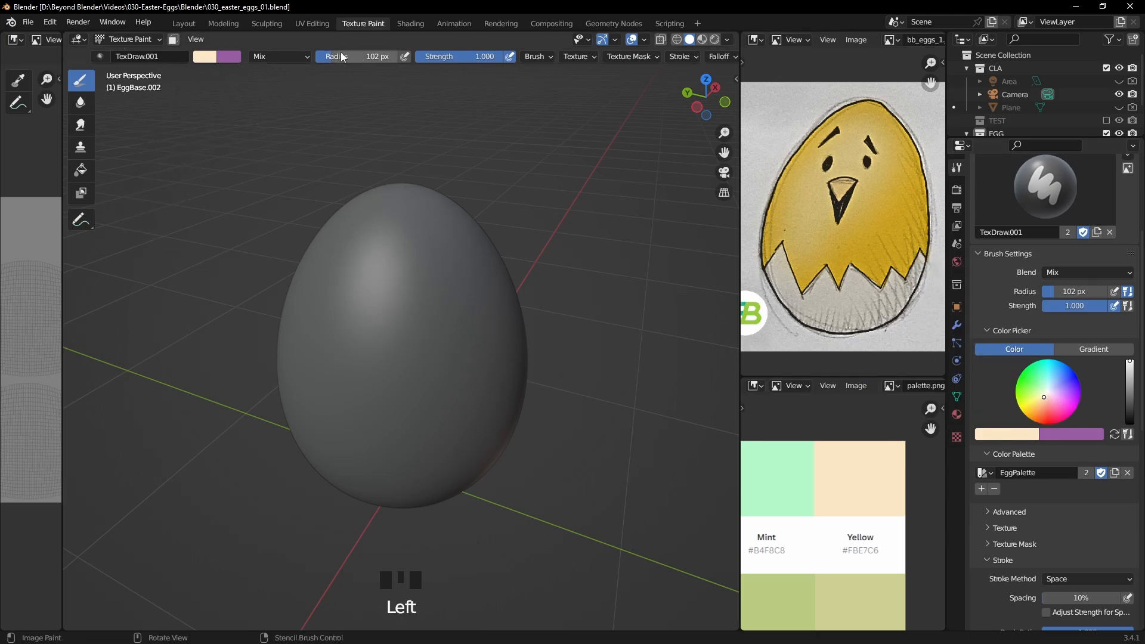
Set the brush radius to 84 px and widen the 3D viewport further over the reference images.
left_click_drag(355, 59, 387, 59)
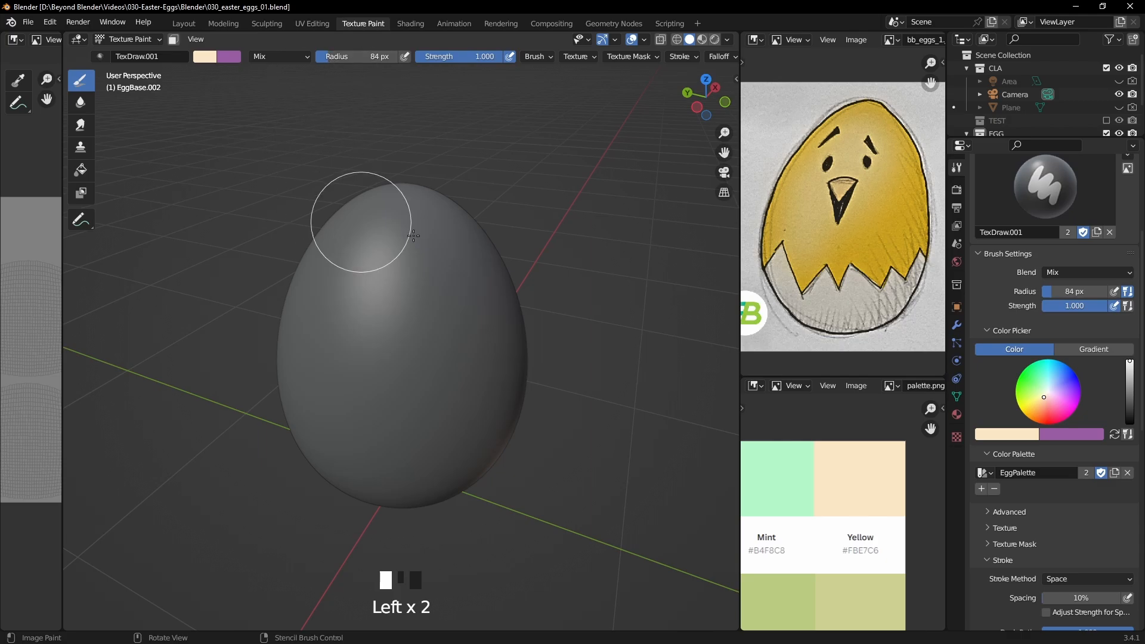
left_click_drag(740, 226, 835, 225)
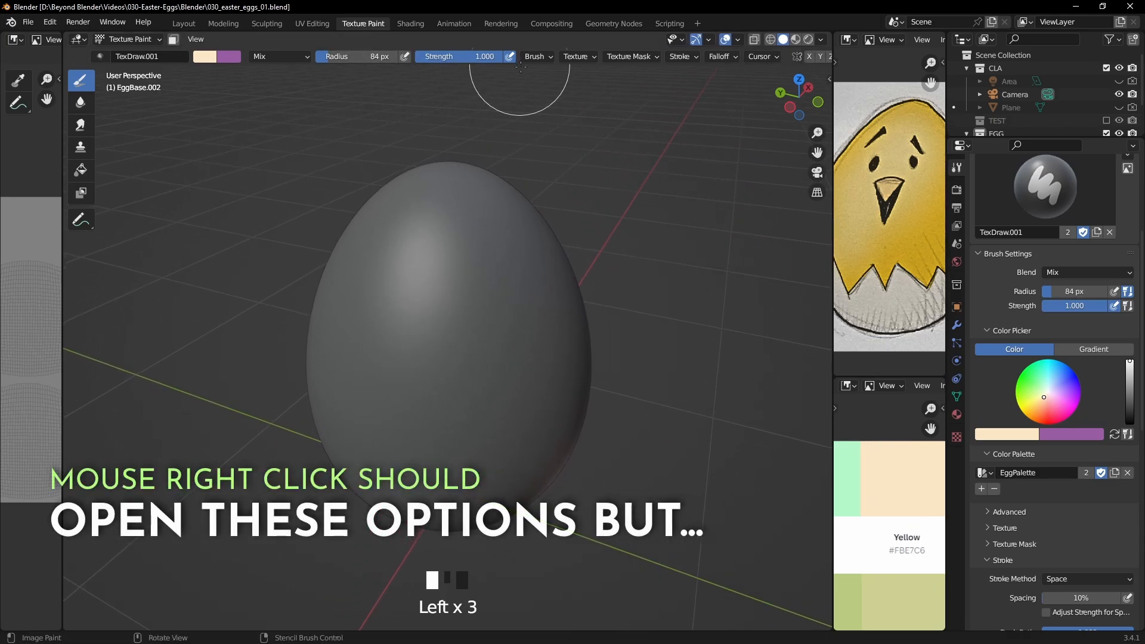
Try to bring up the brush context options over the viewport, then paint a test stroke on the egg and undo it.
right_click(610, 179)
right_click(606, 178)
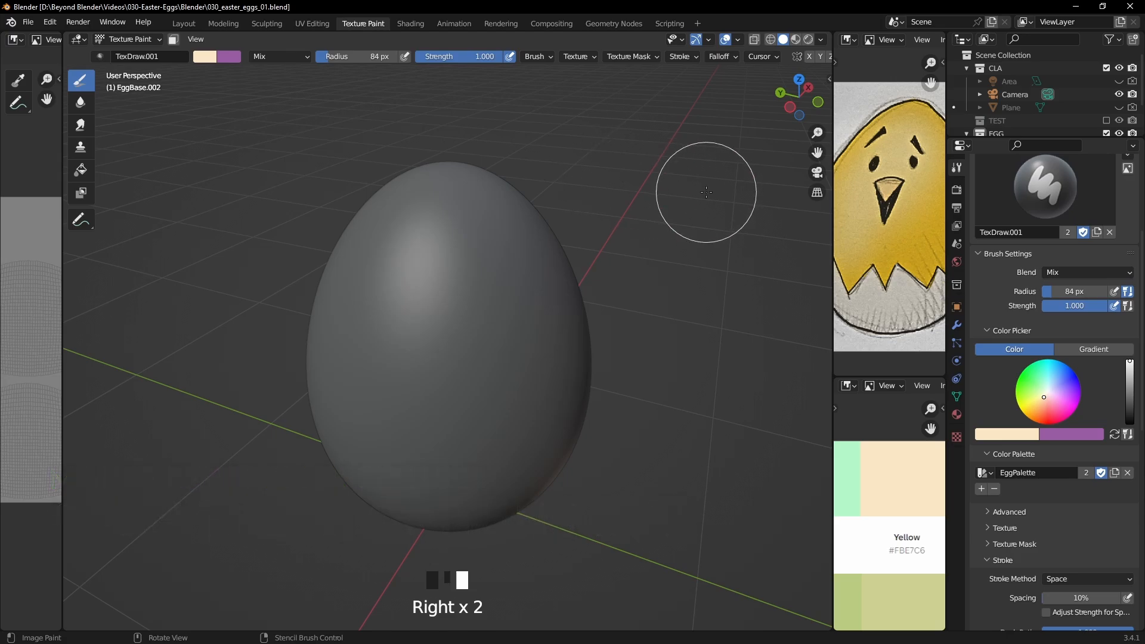
mouse_move(442, 346)
left_mouse_down()
mouse_move(435, 327)
mouse_move(470, 327)
left_mouse_up()
key("ctrl+z")
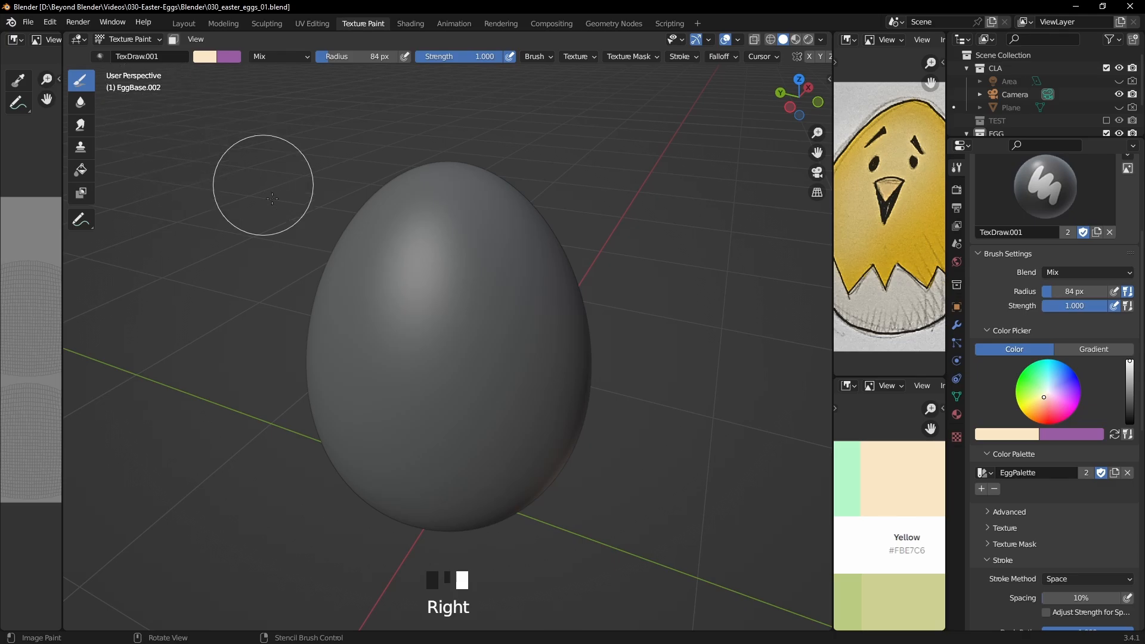
Enlarge the brush radius to 187 px, paint a cream test patch on the egg's top, and undo it.
key("f")
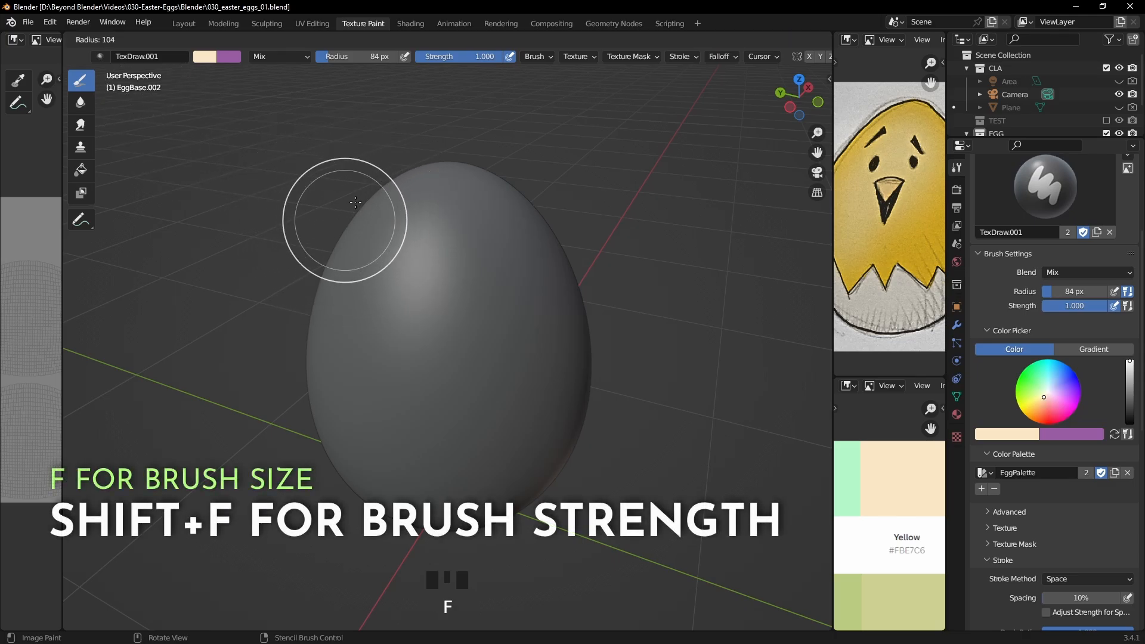
left_click(447, 213)
left_click_drag(447, 213, 424, 250)
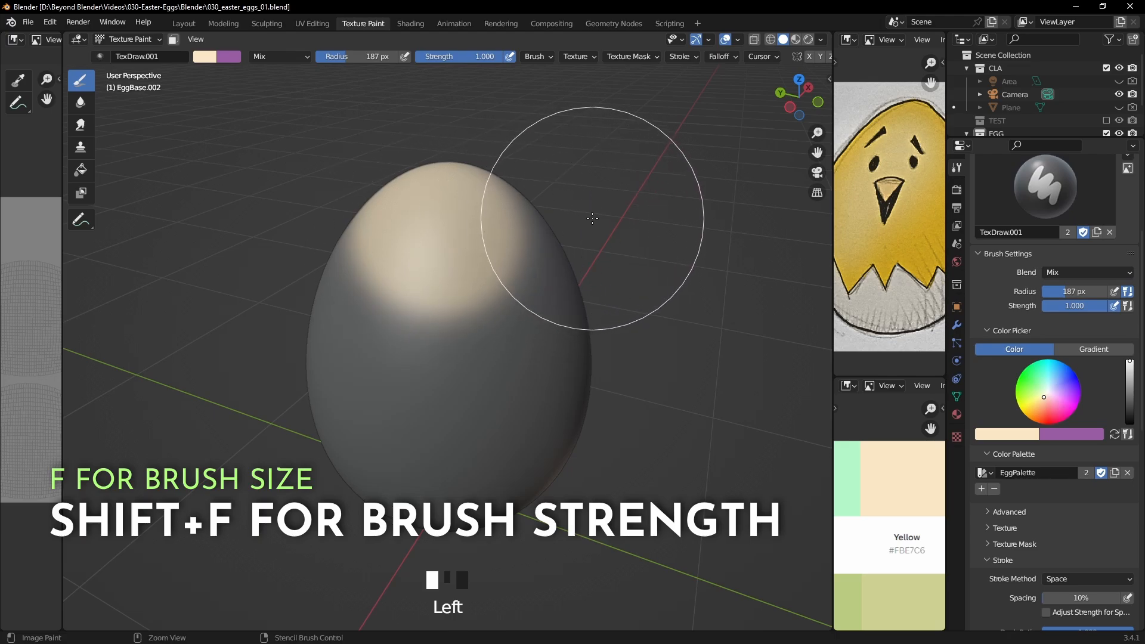
key("ctrl+z")
Reduce the brush radius to 47 px and paint a winding cream test stroke down the egg's front.
key("f")
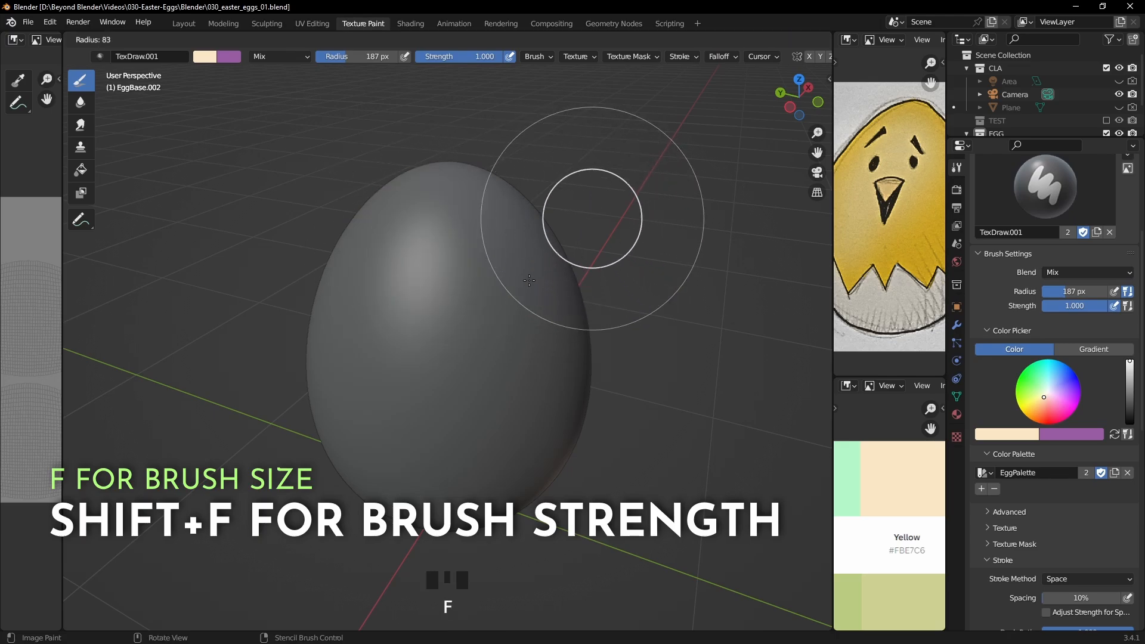
left_click(477, 301)
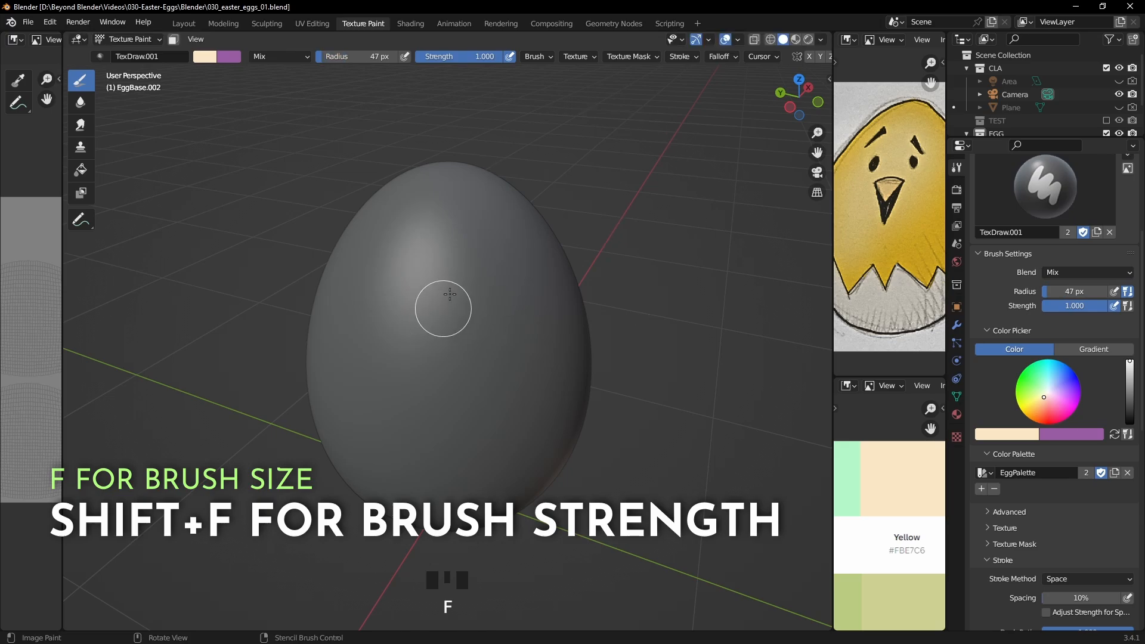
mouse_move(462, 262)
left_mouse_down()
mouse_move(524, 335)
mouse_move(442, 461)
mouse_move(358, 299)
mouse_move(583, 296)
left_mouse_up()
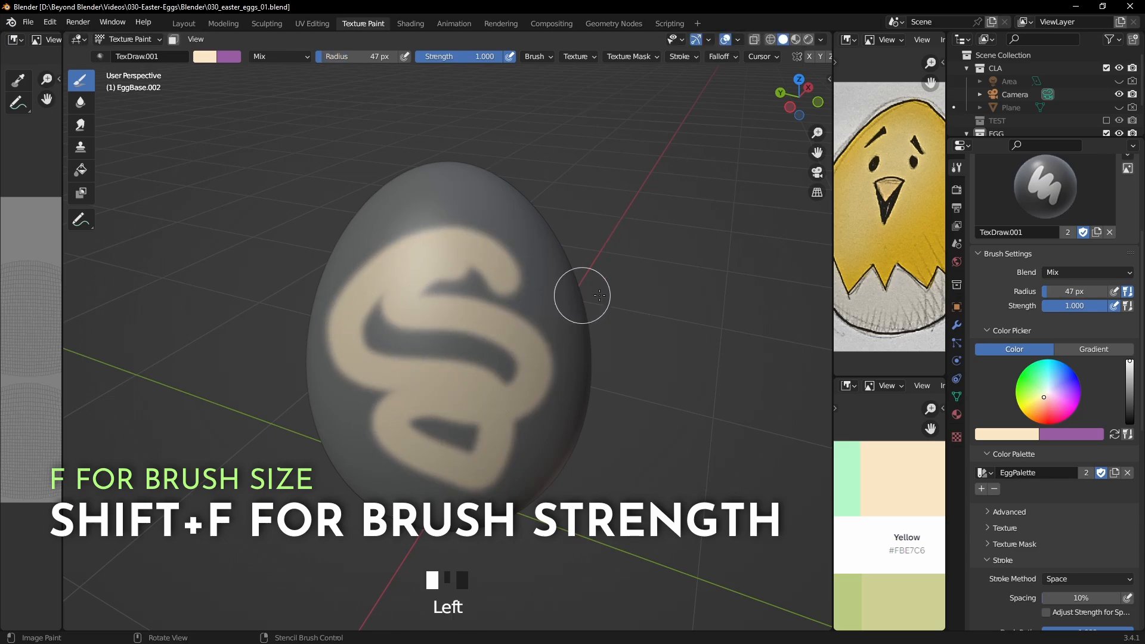
Undo the winding stroke and try a faint test stroke at brush strength 0.152, undoing that one too.
key("ctrl+z")
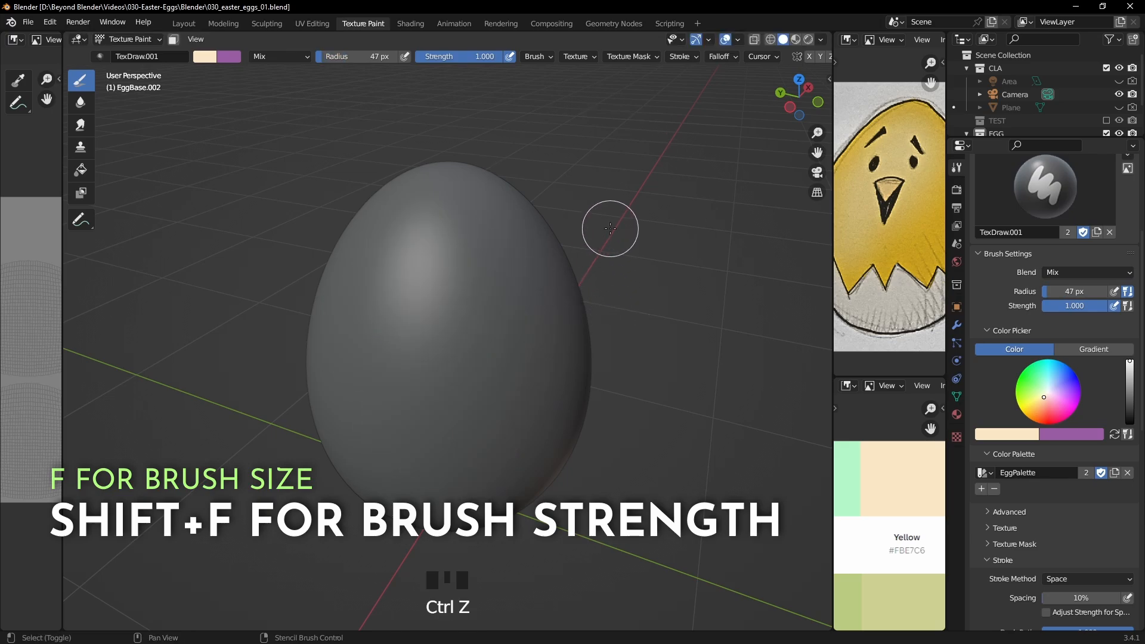
key("shift+f")
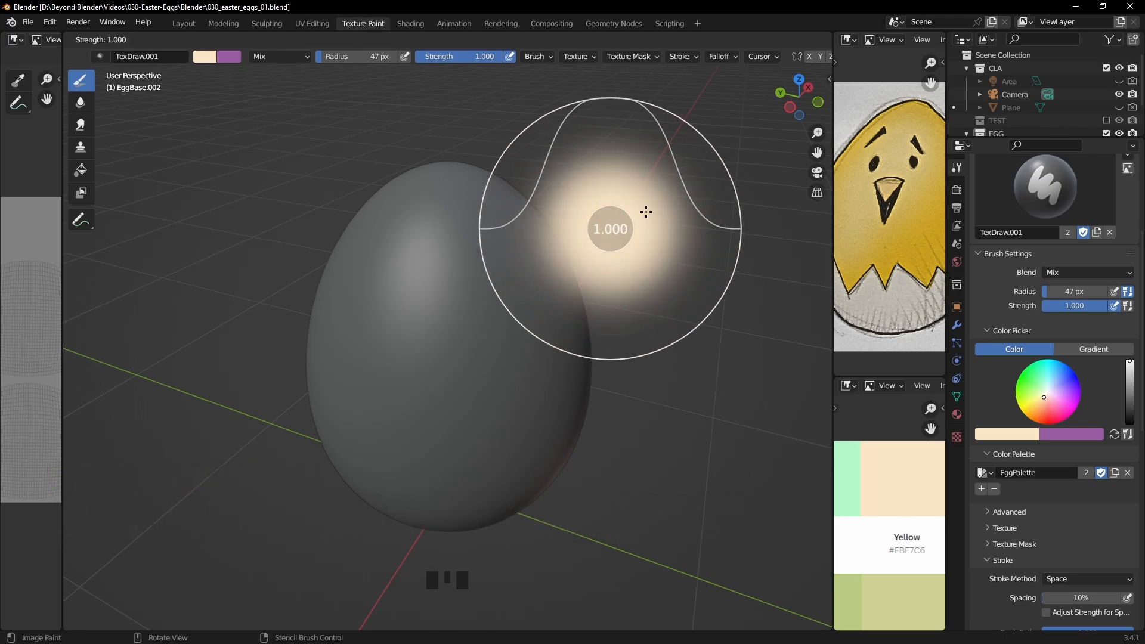
left_click(519, 236)
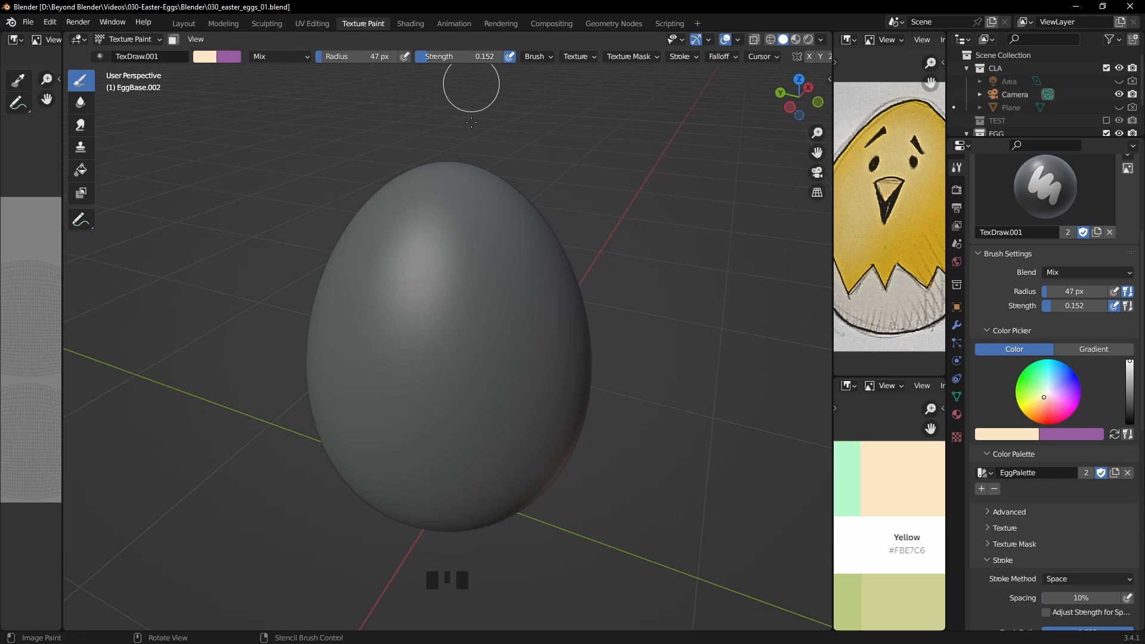
mouse_move(469, 253)
left_mouse_down()
mouse_move(396, 281)
mouse_move(382, 374)
mouse_move(394, 385)
mouse_move(358, 274)
mouse_move(445, 356)
left_mouse_up()
key("ctrl+z")
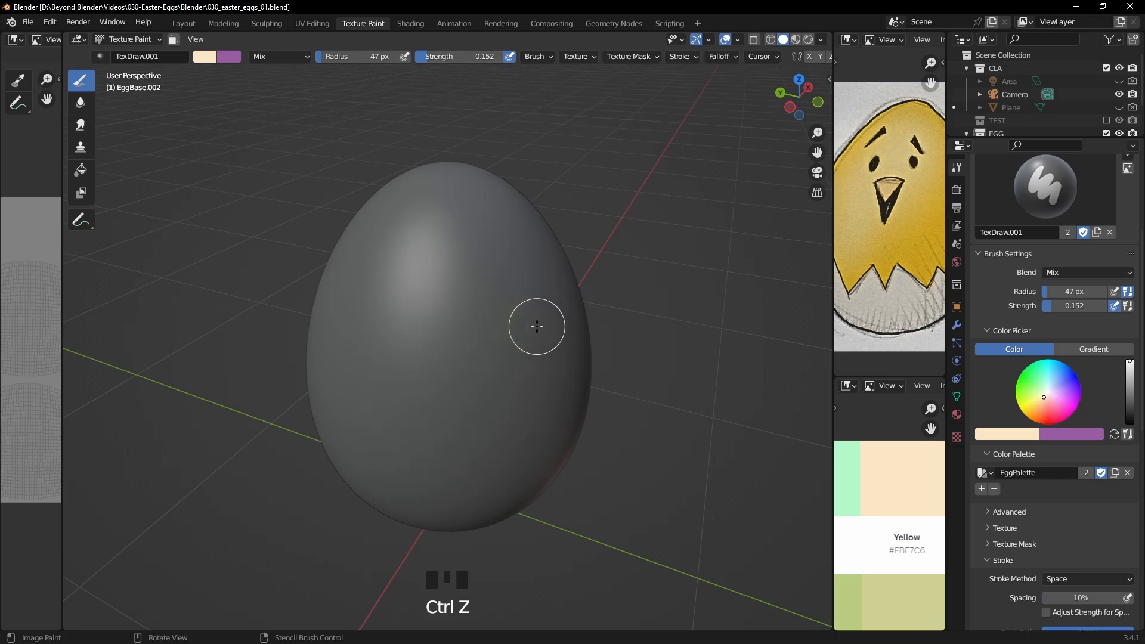
Raise the brush strength to 1.000, paint an S-shaped cream test stroke on the egg's front, and undo it.
key("shift+f")
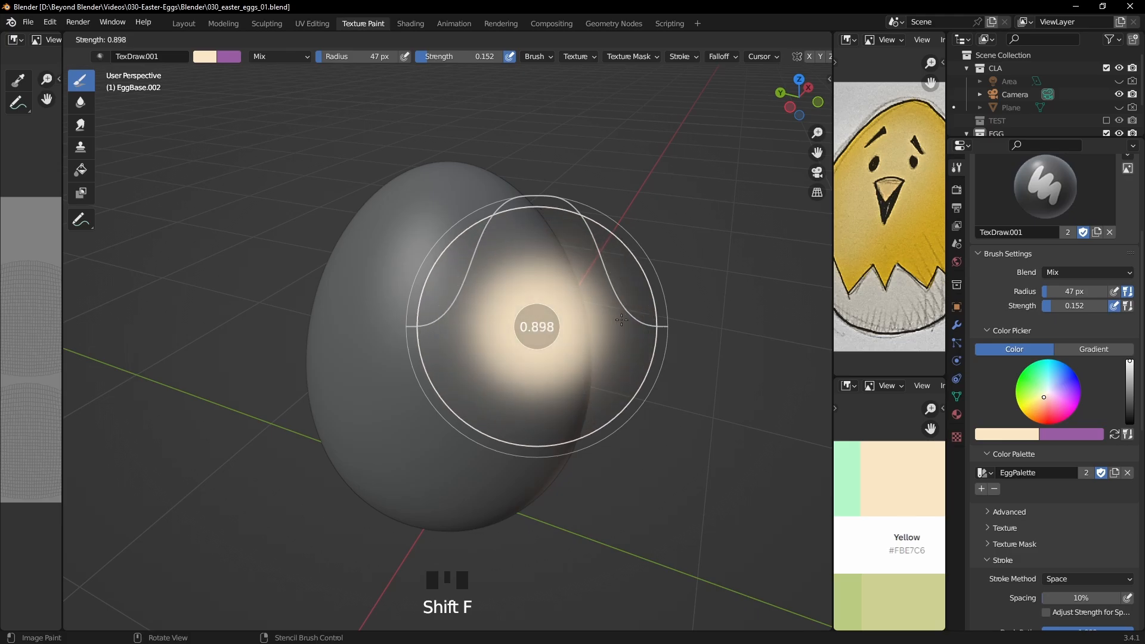
left_click(524, 306)
mouse_move(483, 312)
left_mouse_down()
mouse_move(375, 314)
mouse_move(454, 432)
left_mouse_up()
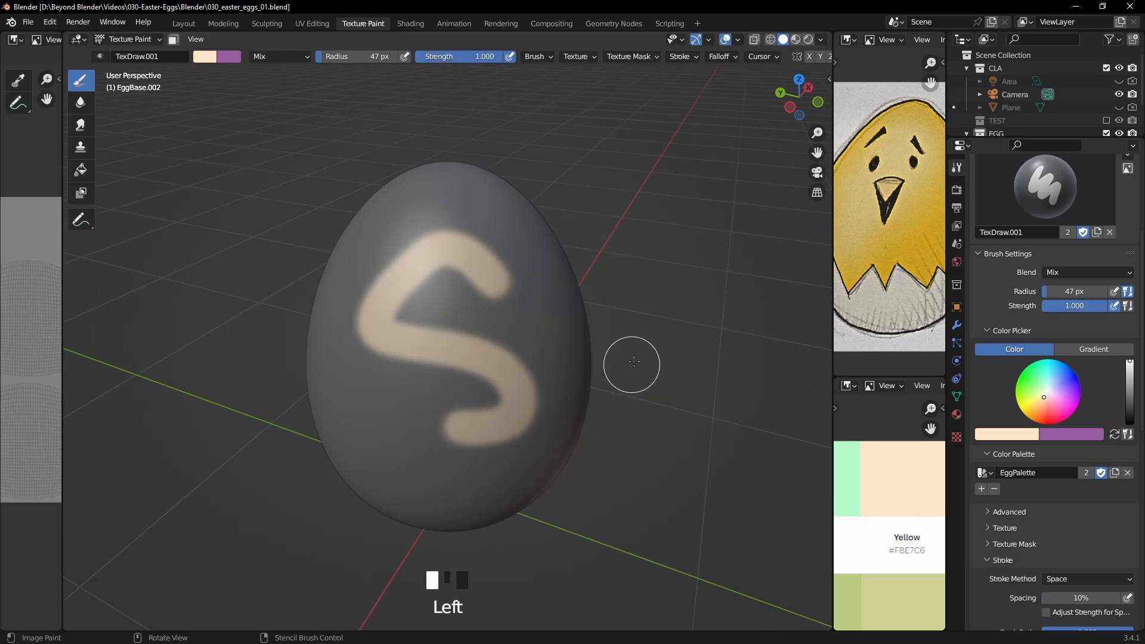
key("ctrl+z")
key("ctrl+z")
key("ctrl+z")
Widen the toolbar to show the tool names and paint a cream patch on the egg's upper front.
middle_click_drag(306, 141, 383, 240)
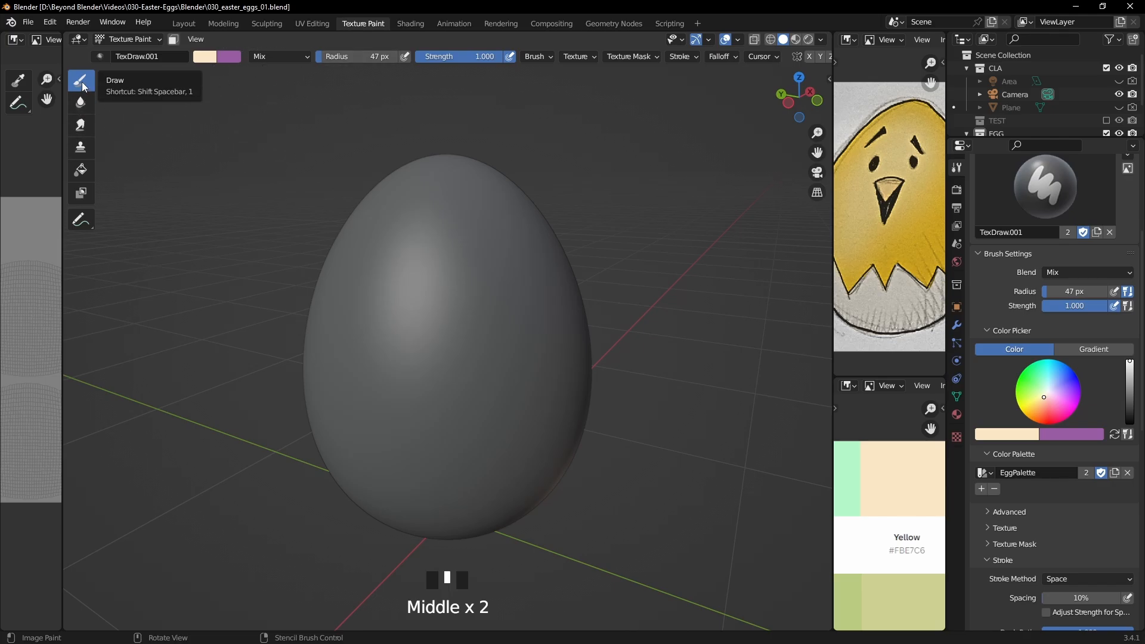
left_click_drag(94, 99, 159, 94)
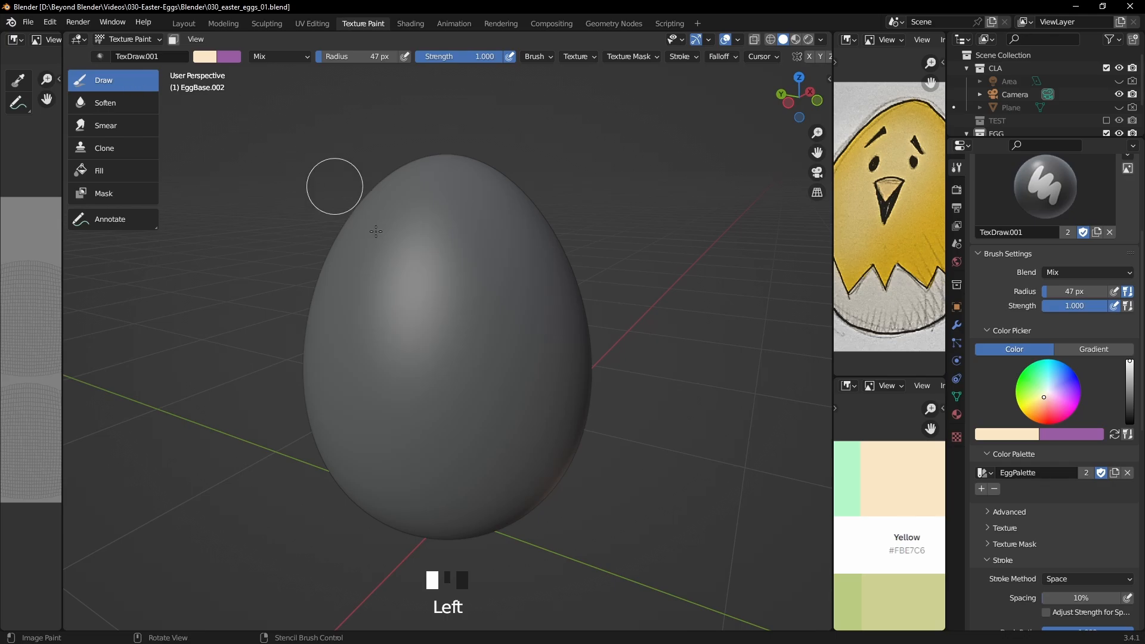
mouse_move(433, 295)
left_mouse_down()
mouse_move(391, 301)
mouse_move(399, 325)
mouse_move(456, 249)
left_mouse_up()
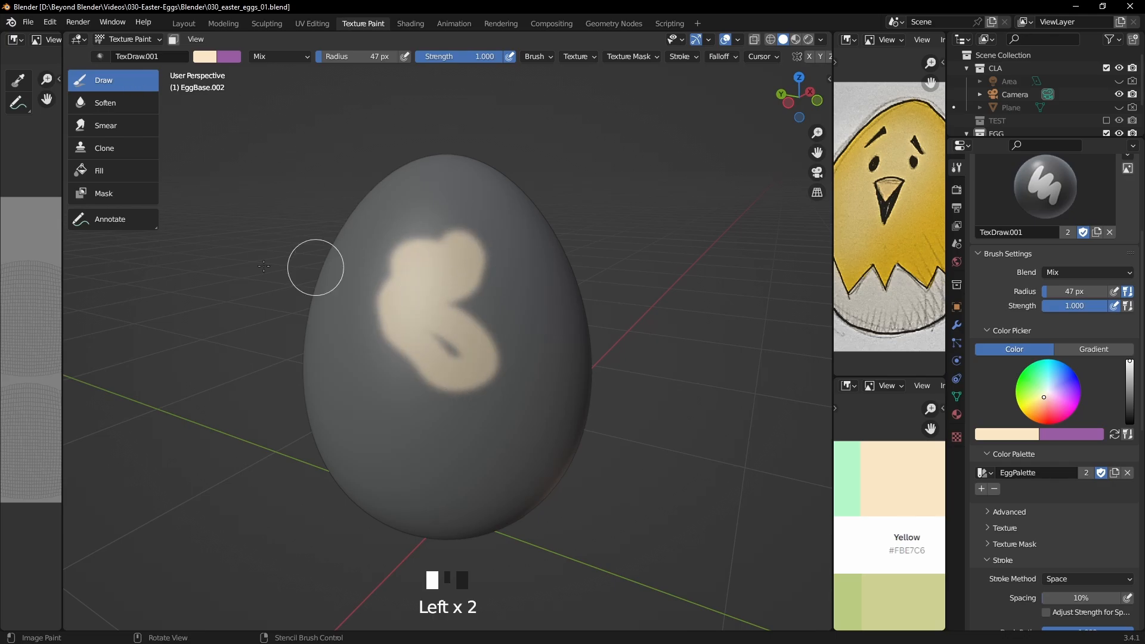
Use the Soften tool to blur the lower part of the cream patch, including its dark inner gap.
left_click(117, 105)
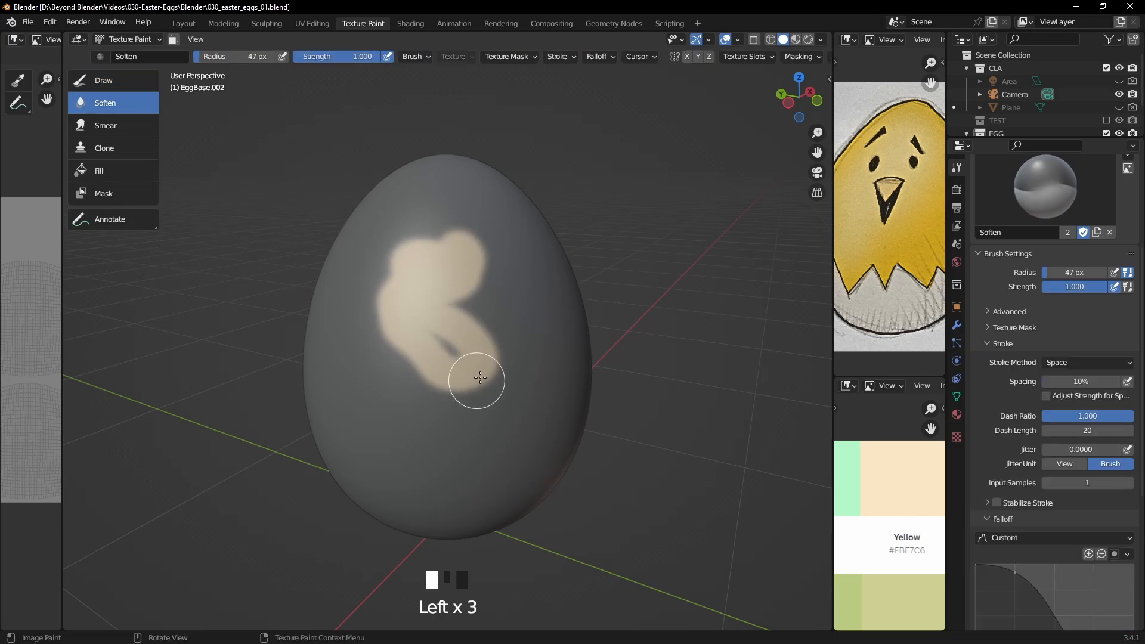
left_click_drag(478, 376, 475, 297)
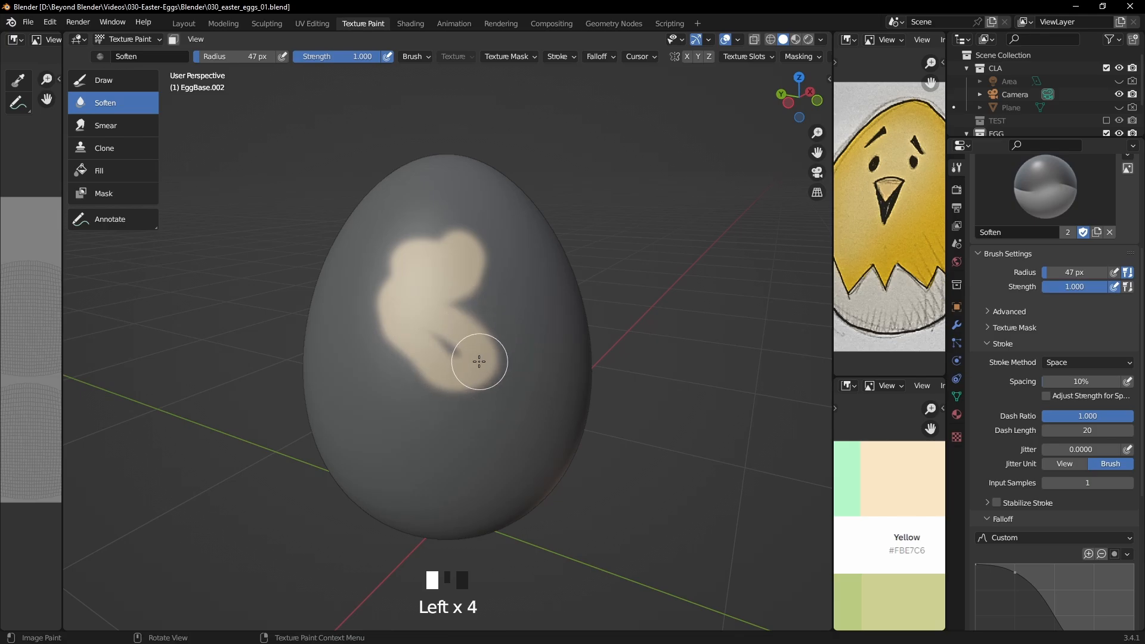
scroll(469, 359, "up", 2)
mouse_move(469, 358)
left_mouse_down()
mouse_move(565, 355)
mouse_move(431, 351)
mouse_move(455, 361)
left_mouse_up()
mouse_move(457, 363)
left_mouse_down()
mouse_move(478, 380)
mouse_move(458, 387)
left_mouse_up()
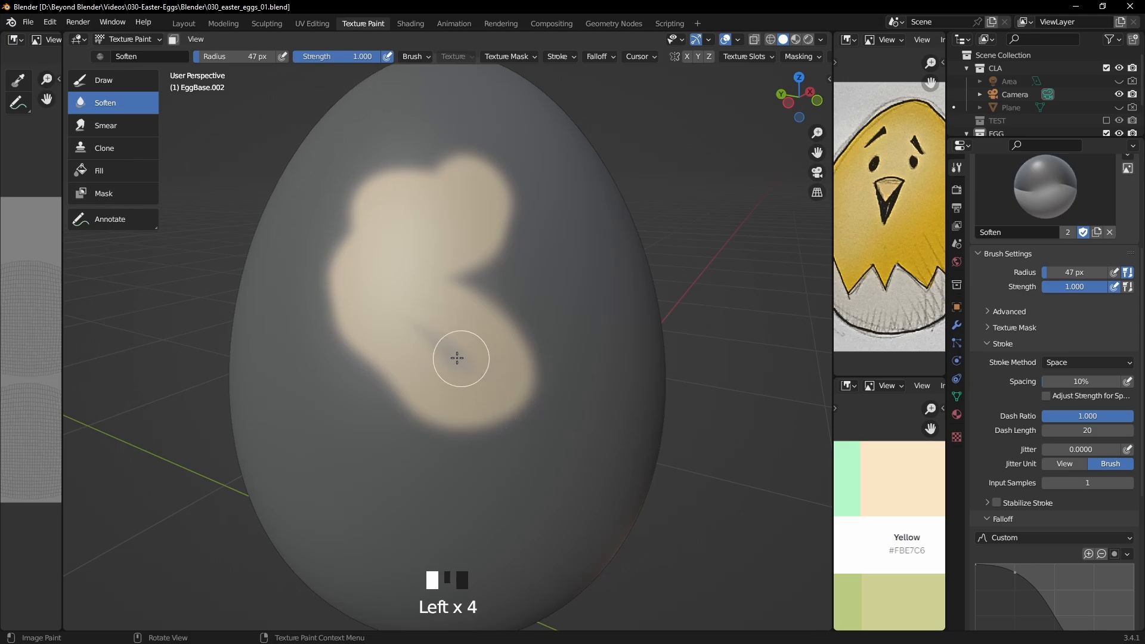
Use the Smear tool to pull the cream patch's lower, right and upper edges outward into feathery spikes.
left_click(107, 128)
left_click_drag(411, 422, 406, 431)
left_click_drag(416, 416, 407, 432)
left_click_drag(414, 420, 366, 473)
mouse_move(401, 398)
left_mouse_down()
mouse_move(358, 418)
mouse_move(352, 334)
mouse_move(326, 306)
mouse_move(541, 289)
mouse_move(559, 273)
left_mouse_up()
mouse_move(524, 326)
left_mouse_down()
mouse_move(576, 304)
mouse_move(594, 330)
left_mouse_up()
left_click_drag(537, 364, 586, 366)
mouse_move(534, 384)
left_mouse_down()
mouse_move(577, 392)
mouse_move(493, 444)
mouse_move(471, 479)
left_mouse_up()
left_click_drag(440, 421, 467, 525)
mouse_move(487, 477)
left_mouse_down()
mouse_move(473, 391)
mouse_move(496, 418)
mouse_move(534, 385)
left_mouse_up()
left_click_drag(440, 172, 436, 101)
mouse_move(454, 140)
left_mouse_down()
mouse_move(490, 104)
mouse_move(458, 179)
left_mouse_up()
left_click_drag(474, 179, 512, 134)
left_click_drag(489, 182, 522, 152)
left_click_drag(492, 200, 540, 179)
mouse_move(525, 235)
left_mouse_down()
mouse_move(486, 247)
mouse_move(429, 303)
left_mouse_up()
Adjust the viewport shading options and smear more spikes out of the patch's right and upper edges.
left_click(820, 40)
left_click(746, 329)
left_click_drag(507, 313, 564, 284)
left_click_drag(525, 307, 575, 274)
left_click_drag(519, 229, 492, 212)
left_click_drag(531, 173, 459, 194)
left_click_drag(504, 194, 534, 173)
left_click_drag(463, 185, 487, 122)
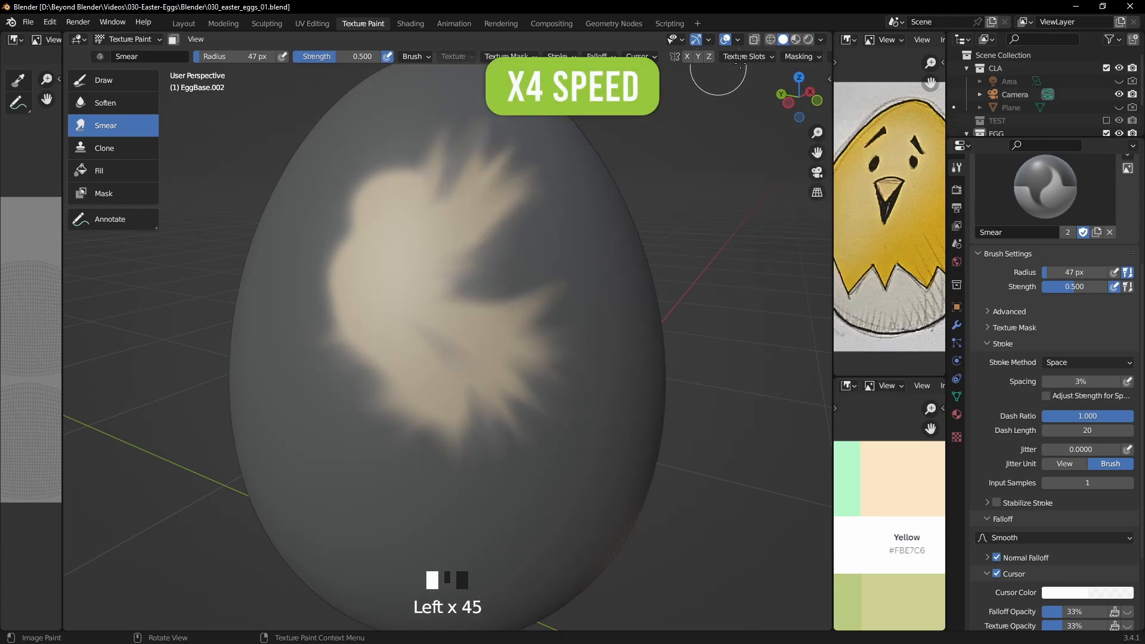
Revisit the viewport shading options and smear the patch's lower right and left edges into spikes.
left_click(821, 40)
left_click(746, 327)
left_click_drag(507, 373, 558, 420)
left_click_drag(409, 370, 355, 424)
mouse_move(358, 370)
left_mouse_down()
mouse_move(419, 325)
mouse_move(352, 382)
left_mouse_up()
mouse_move(358, 322)
left_mouse_down()
mouse_move(312, 296)
mouse_move(317, 263)
left_mouse_up()
left_click_drag(322, 233, 361, 245)
left_click_drag(338, 256, 409, 271)
left_click(821, 40)
middle_click_drag(505, 292, 536, 325)
scroll(534, 324, "down", 1)
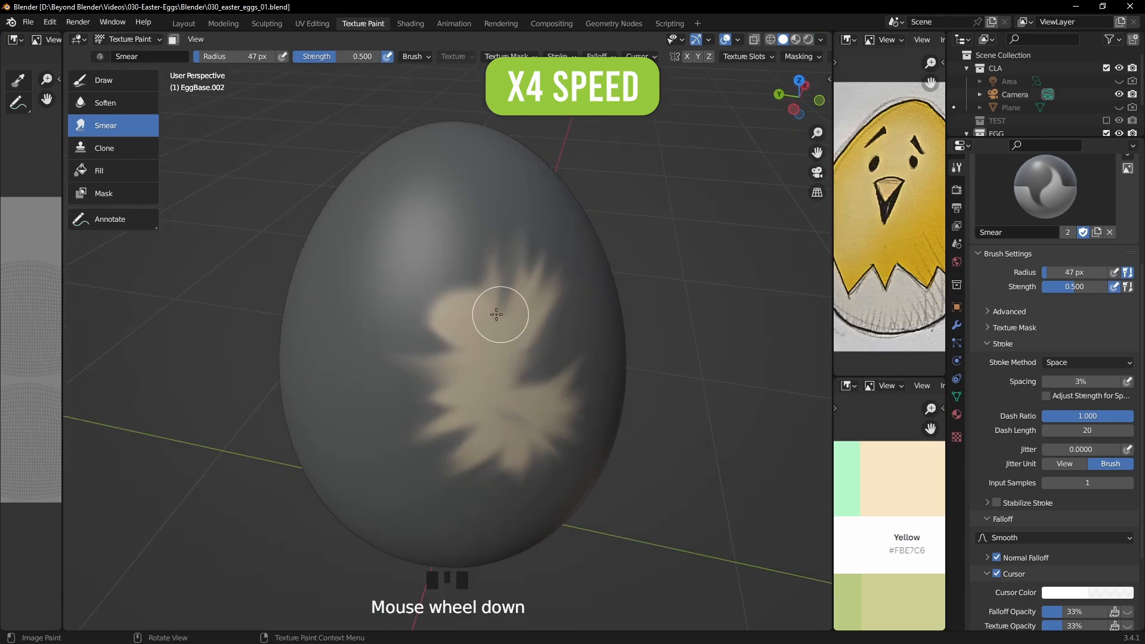
Enlarge the Smear brush radius to 127 px and pull the patch's upper left part outward.
key("f")
left_click(563, 314)
mouse_move(471, 298)
left_mouse_down()
mouse_move(414, 230)
mouse_move(405, 256)
left_mouse_up()
left_click_drag(463, 292, 398, 262)
mouse_move(398, 325)
left_mouse_down()
mouse_move(468, 322)
mouse_move(451, 395)
left_mouse_up()
middle_click_drag(451, 395, 399, 385)
Try the Clone tool with several strokes over the cream patch and the egg's top, undoing the strokes.
left_click(123, 147)
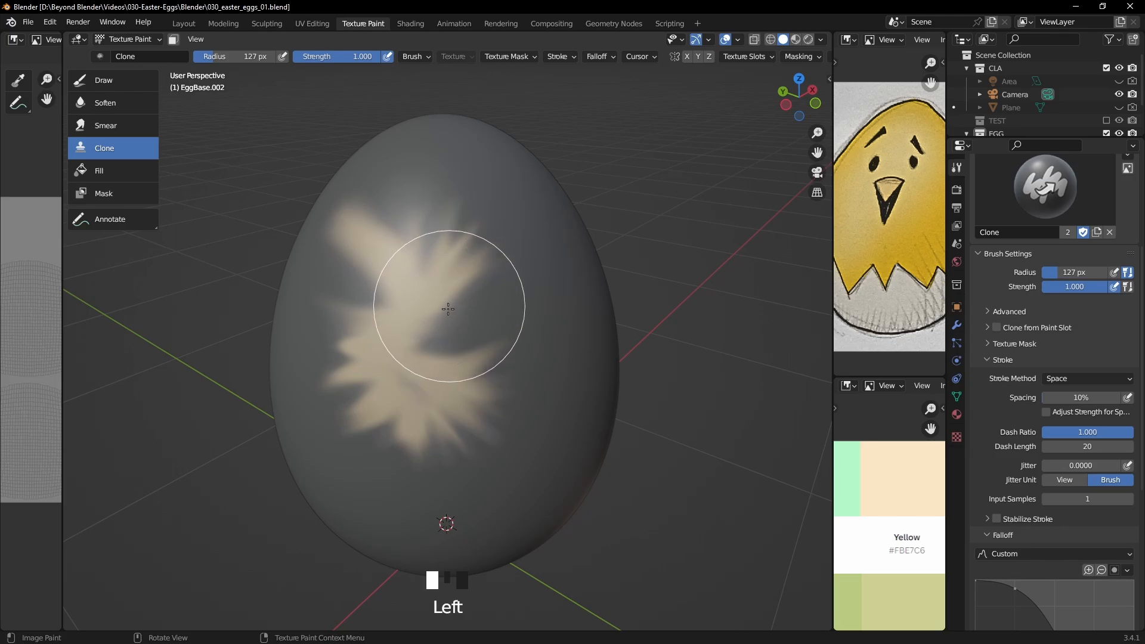
mouse_move(448, 291)
left_mouse_down()
mouse_move(481, 289)
mouse_move(487, 244)
left_mouse_up()
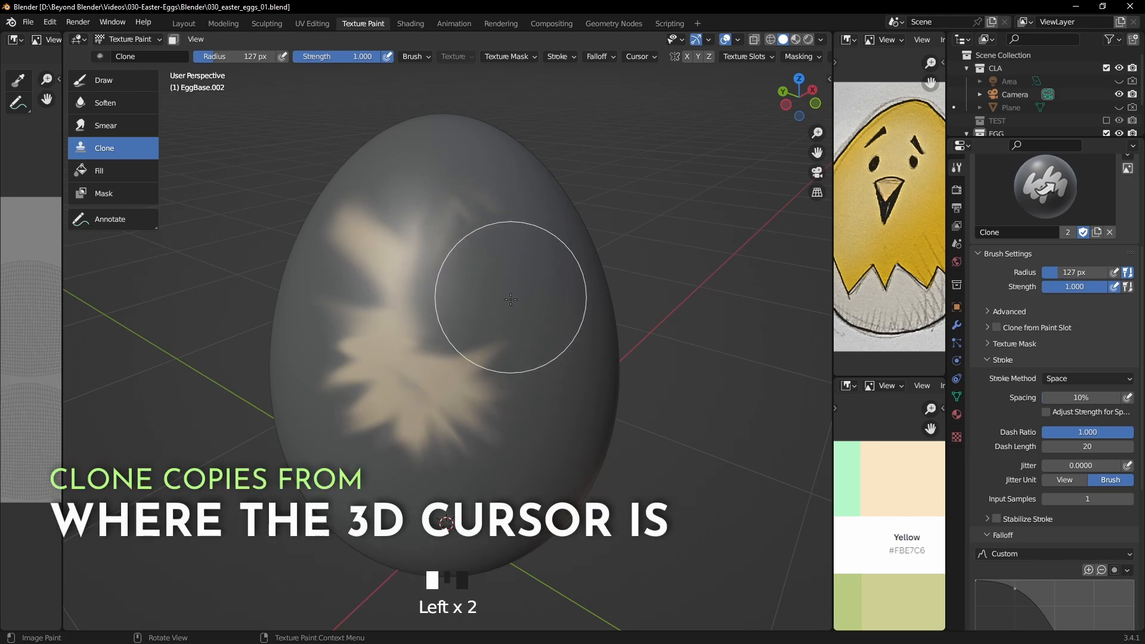
mouse_move(455, 194)
left_mouse_down()
mouse_move(414, 212)
mouse_move(405, 274)
left_mouse_up()
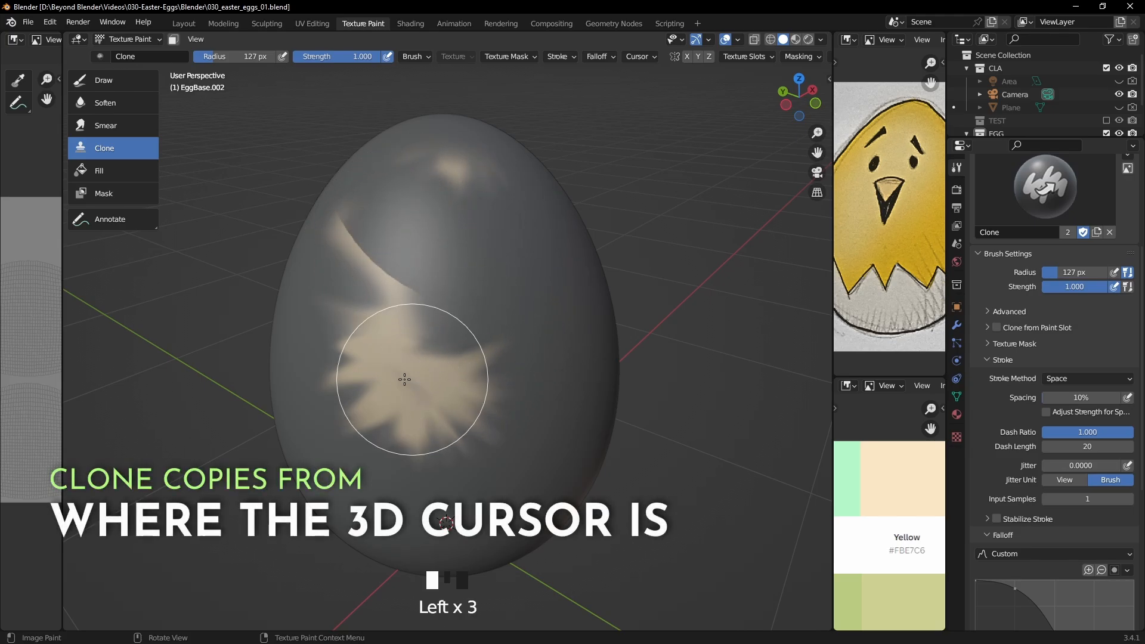
key("ctrl+z")
key("ctrl+z")
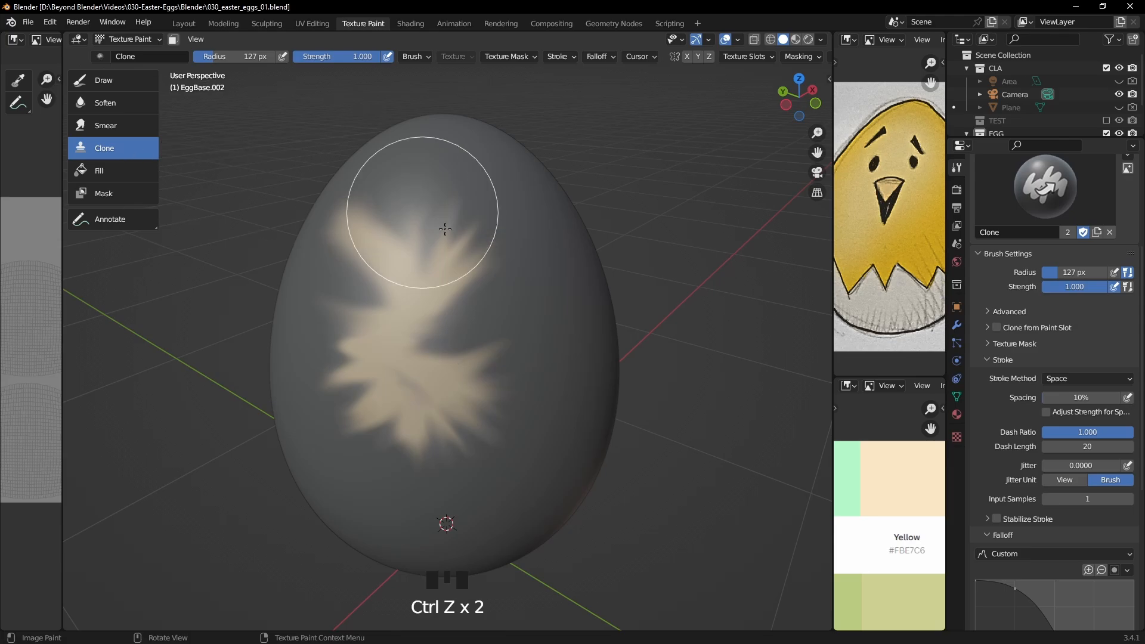
mouse_move(481, 409)
left_mouse_down()
mouse_move(473, 417)
mouse_move(504, 404)
left_mouse_up()
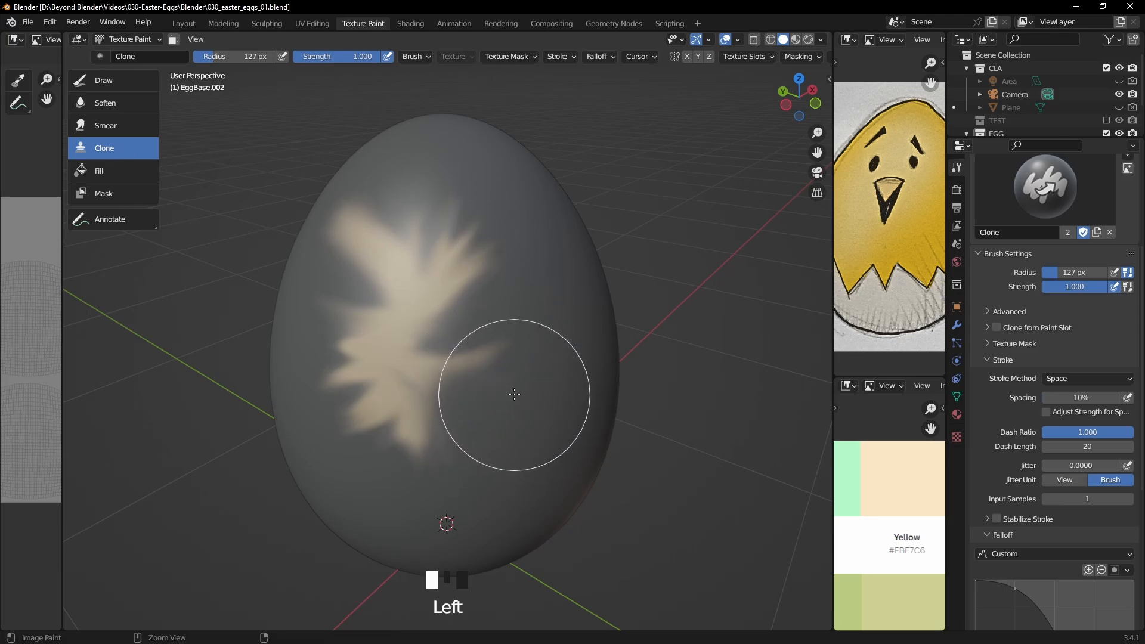
key("ctrl+z")
Use the Fill tool to flood the whole egg with light green CAFF7A and check the colour picker.
left_click(111, 172)
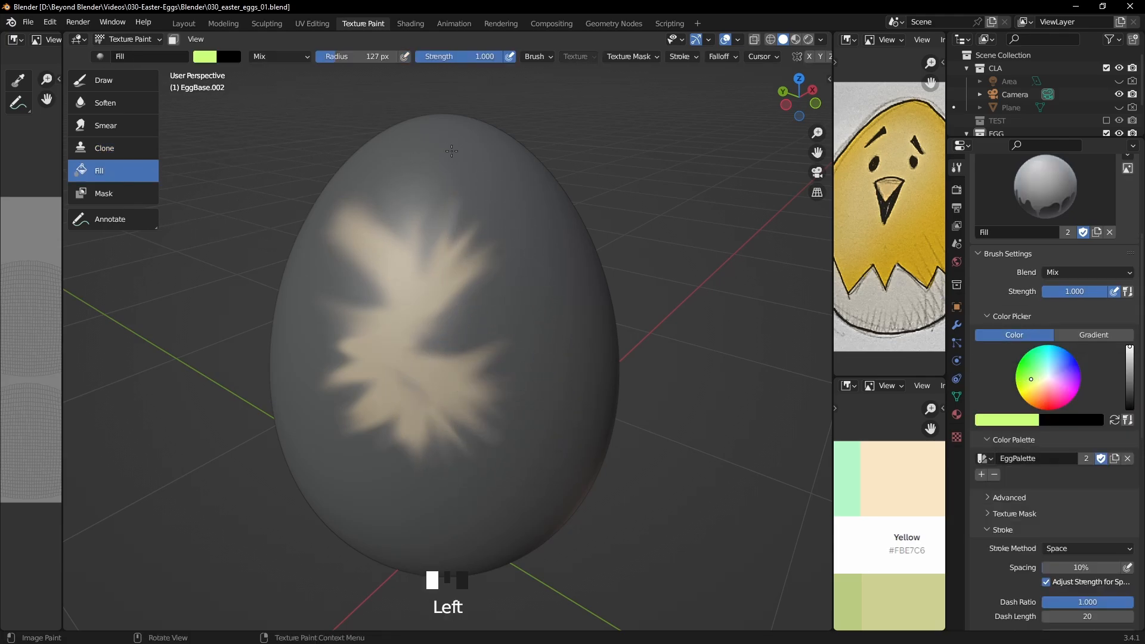
left_click(494, 250)
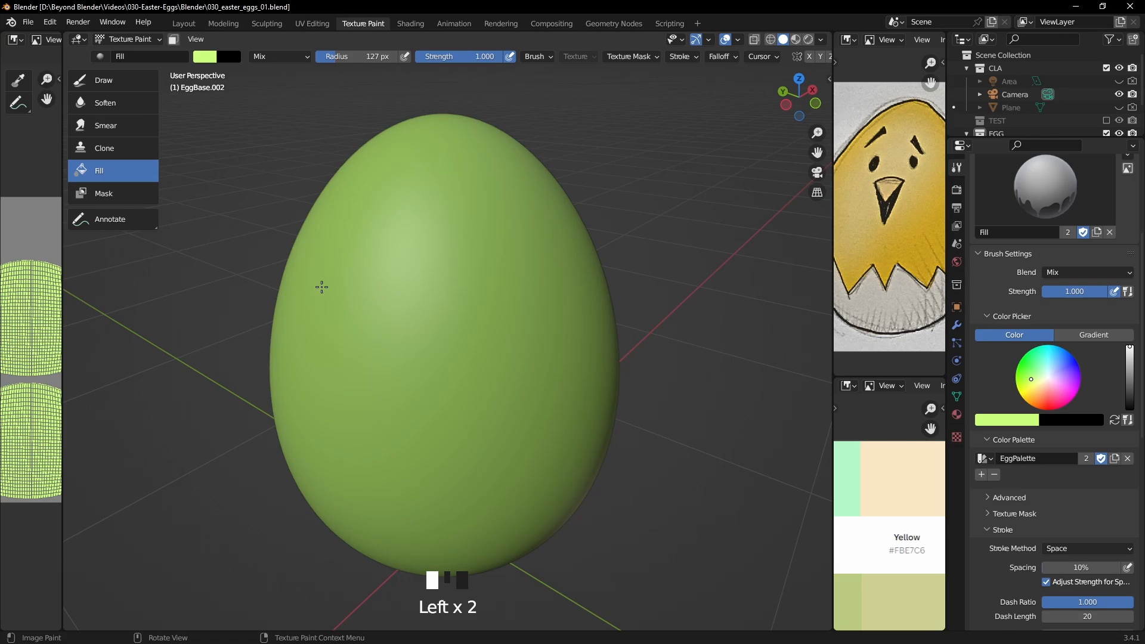
left_click(1009, 425)
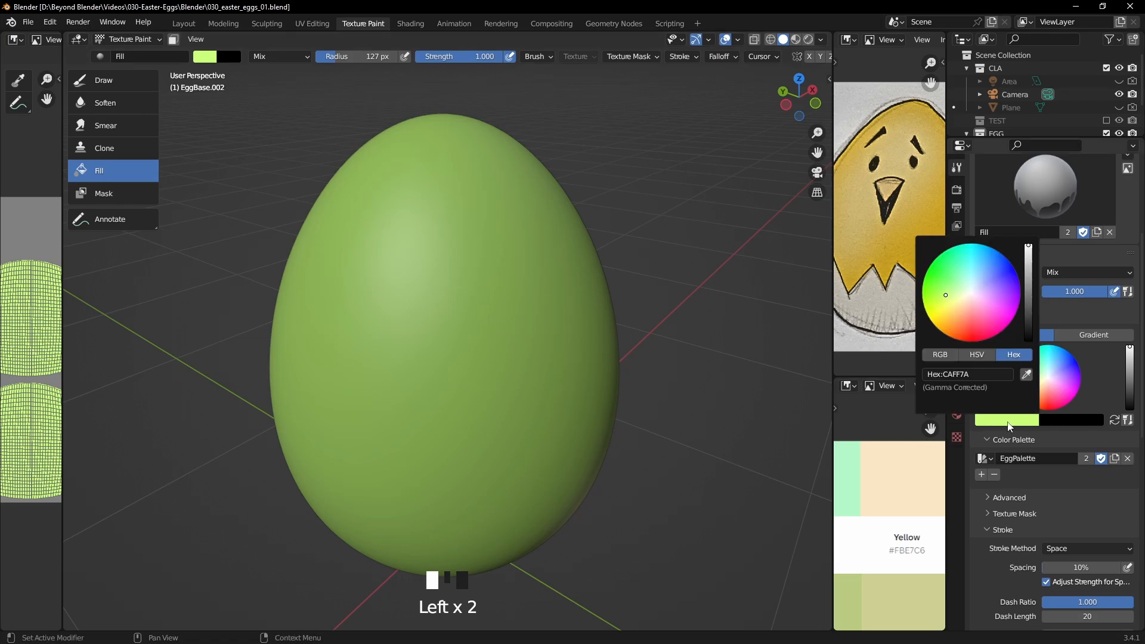
left_click(1007, 428)
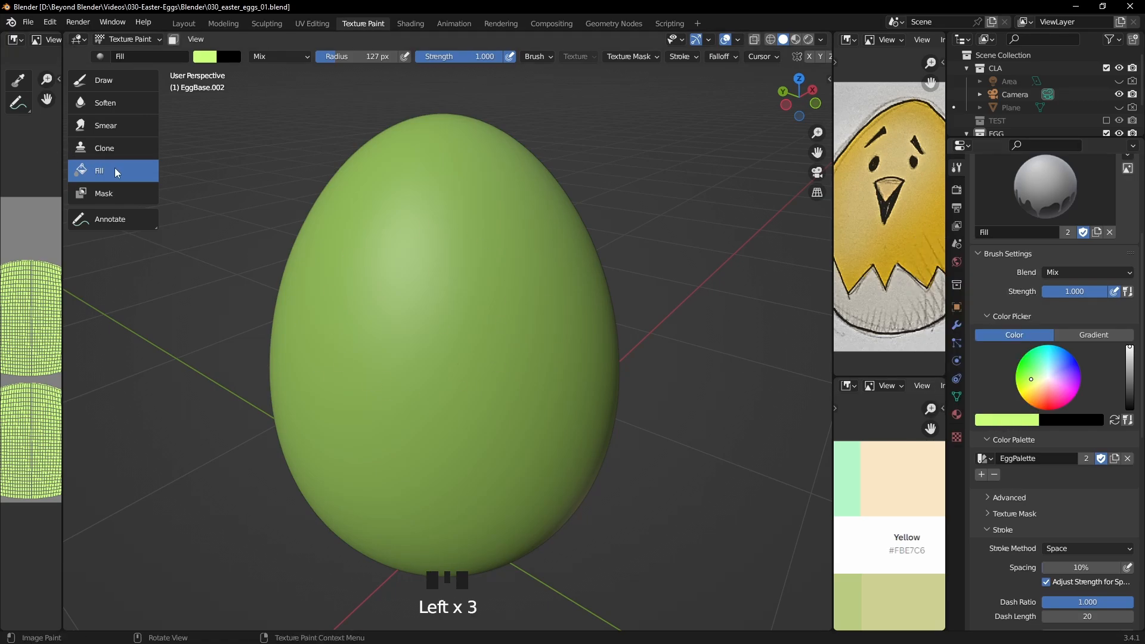
Sample the Yellow swatch FBE7C6 from the palette reference image as fill colour and fill the egg with it.
left_click(1013, 426)
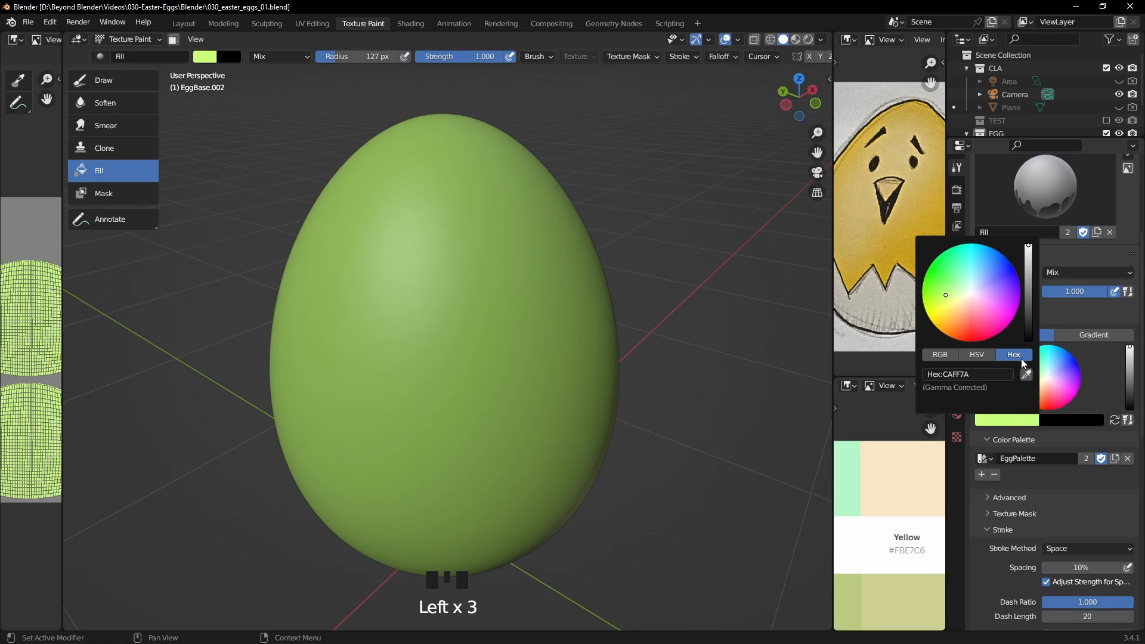
left_click(1026, 374)
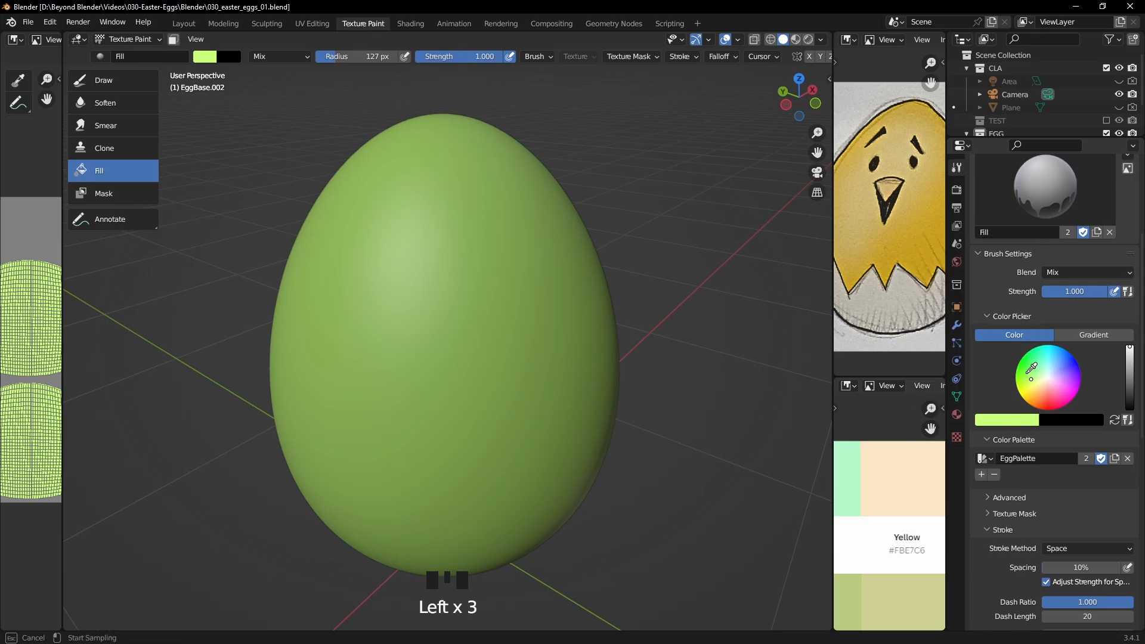
left_click(912, 477)
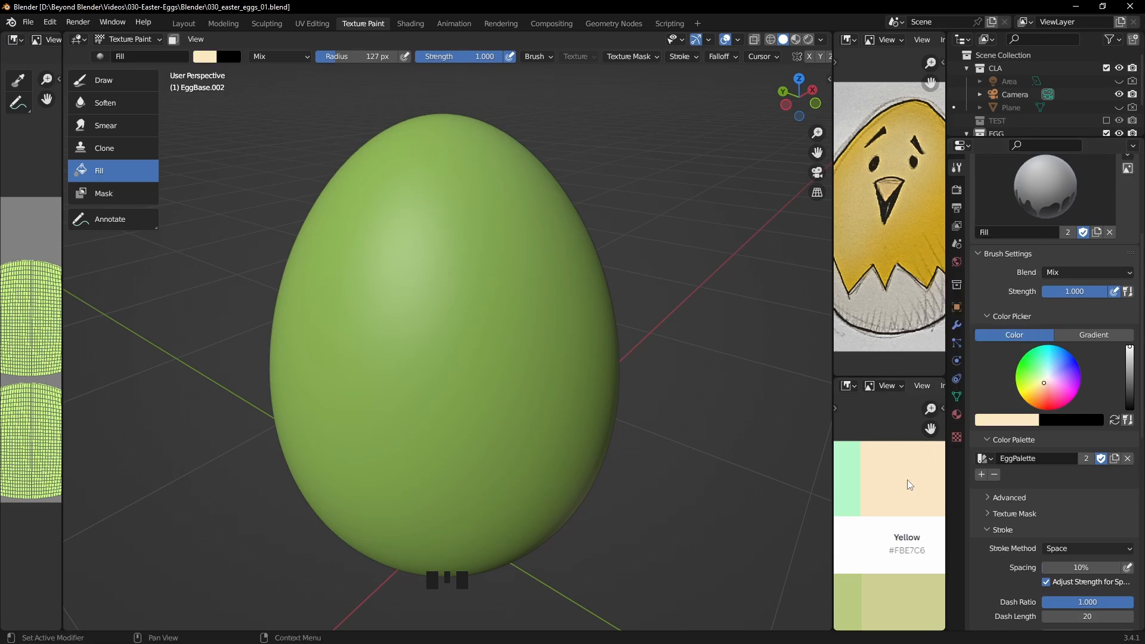
left_click(464, 308)
middle_click_drag(401, 318, 535, 288)
scroll(534, 290, "down", 2)
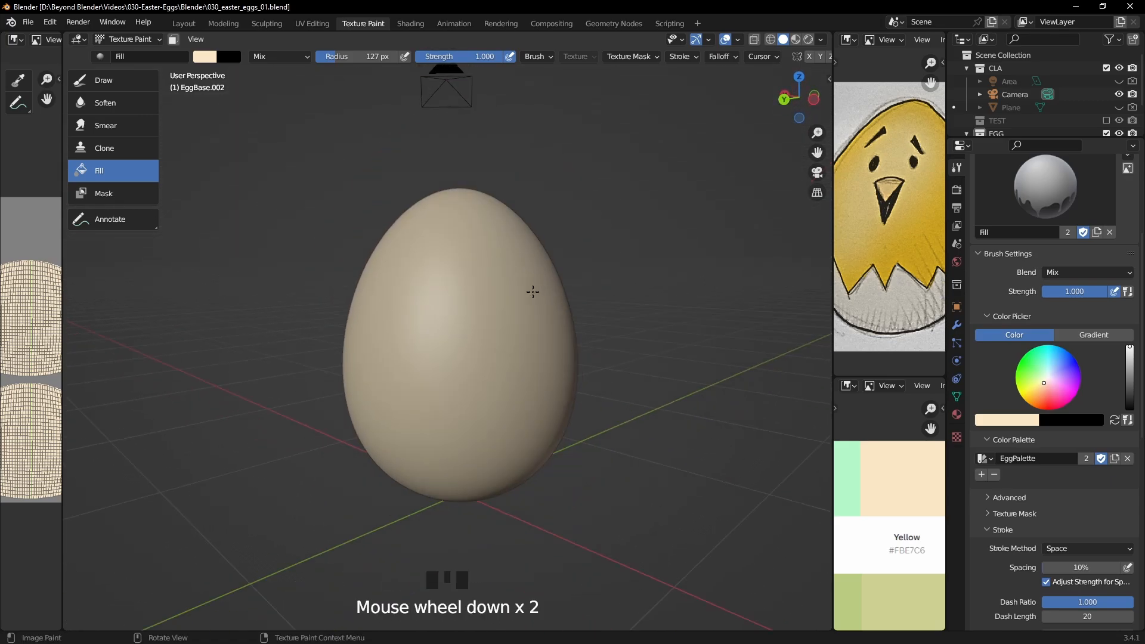
scroll(533, 291, "up", 1)
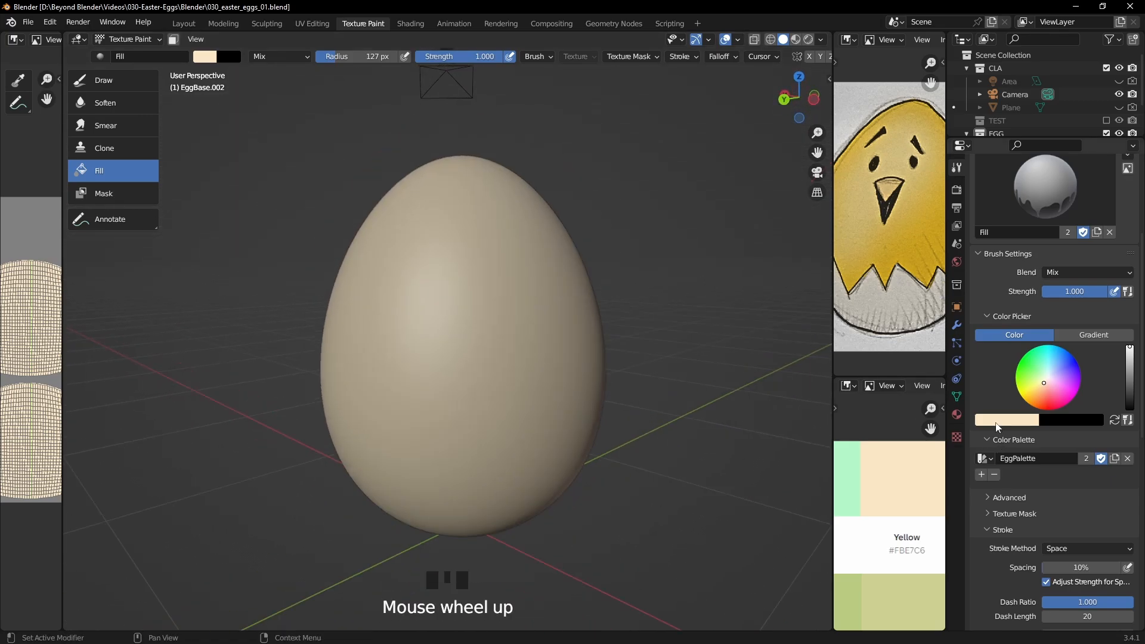
Shift the fill colour on the colour wheel to the stronger yellow FBD973 and fill the egg with it.
left_click(1021, 421)
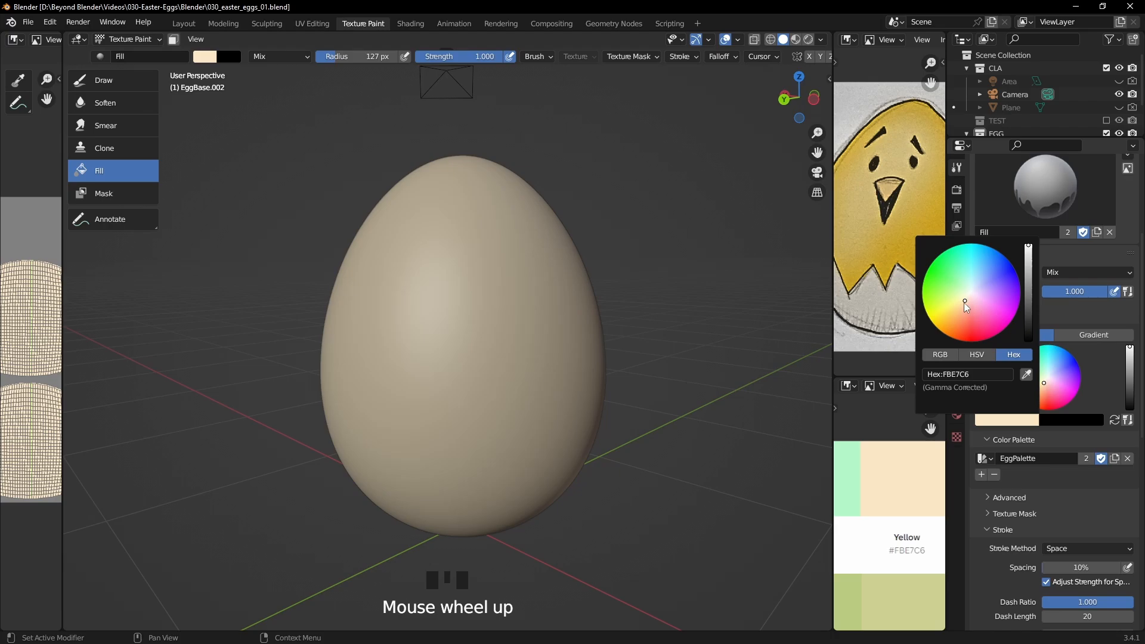
left_click_drag(964, 303, 958, 305)
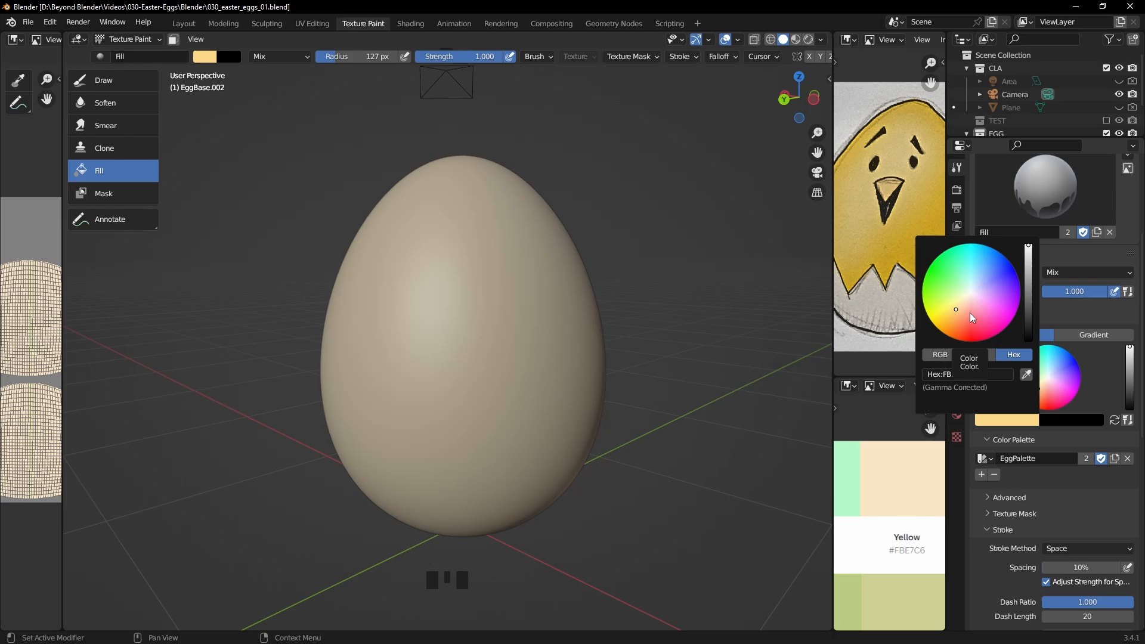
left_click_drag(955, 312, 957, 314)
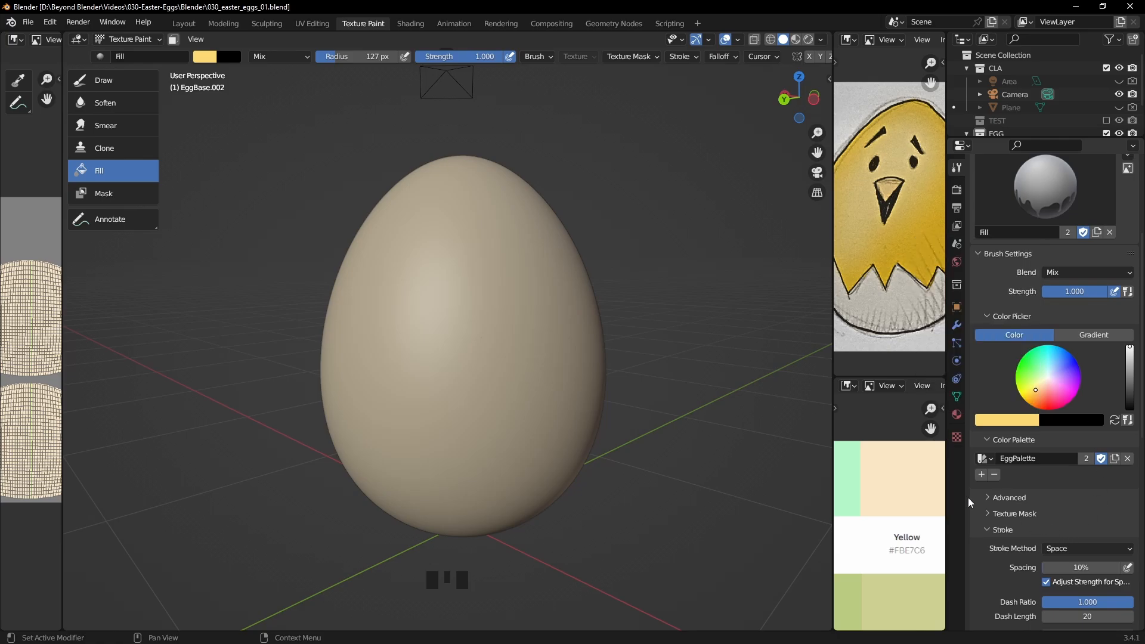
left_click(509, 316)
middle_click_drag(508, 316, 555, 322)
Raise the fill colour's HSV saturation to 0.663 for a deeper yellow and refill the egg.
left_click(1013, 423)
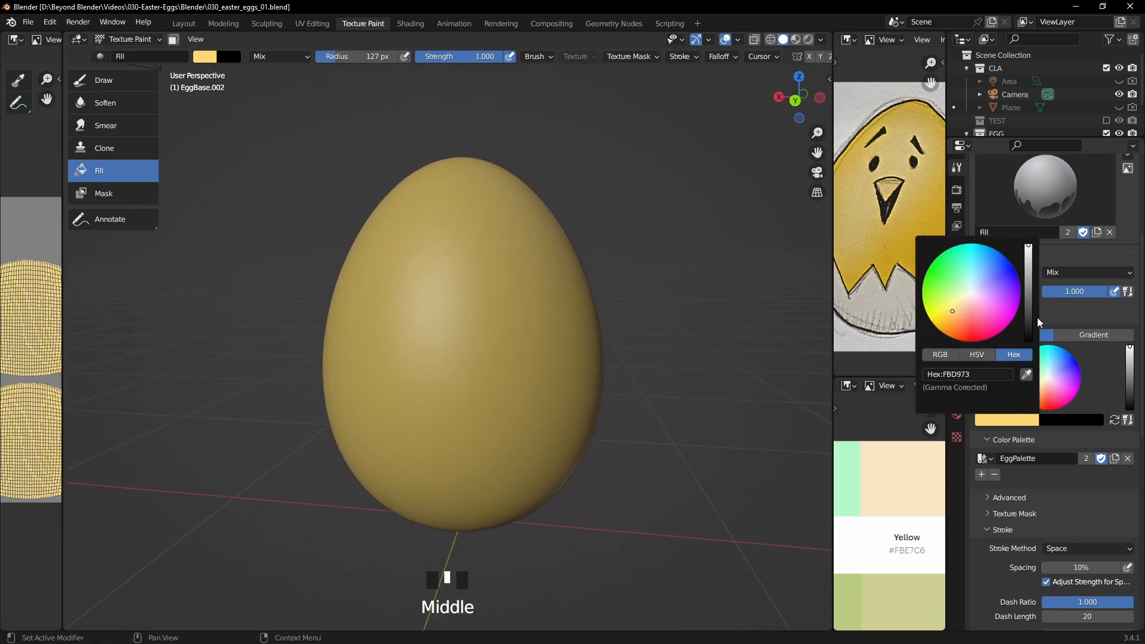
left_click(987, 355)
left_click_drag(975, 387, 986, 386)
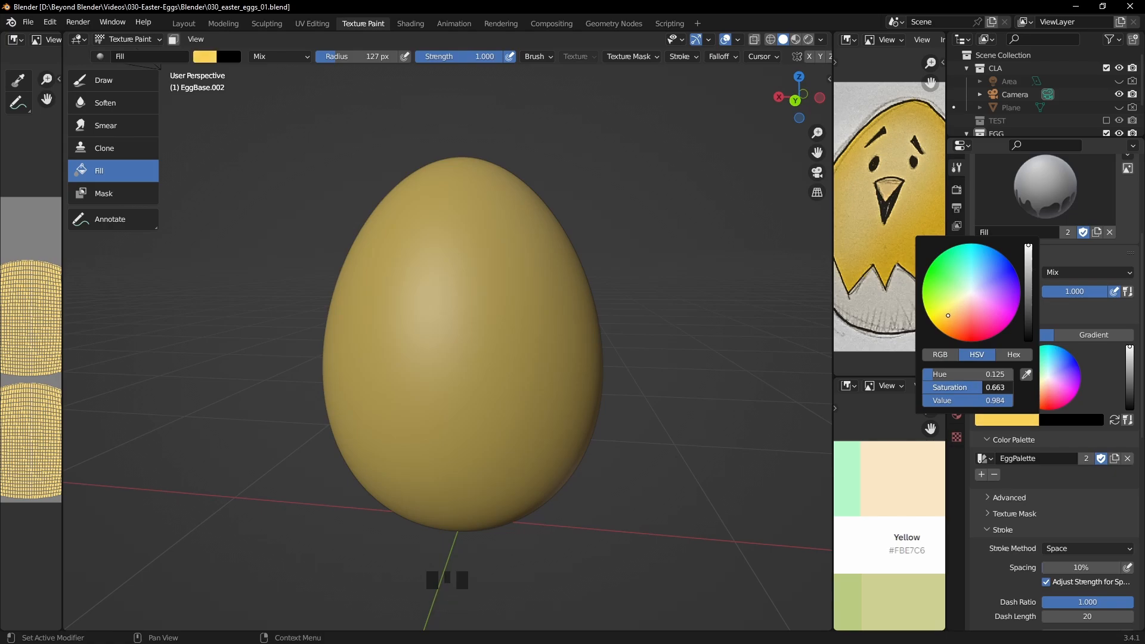
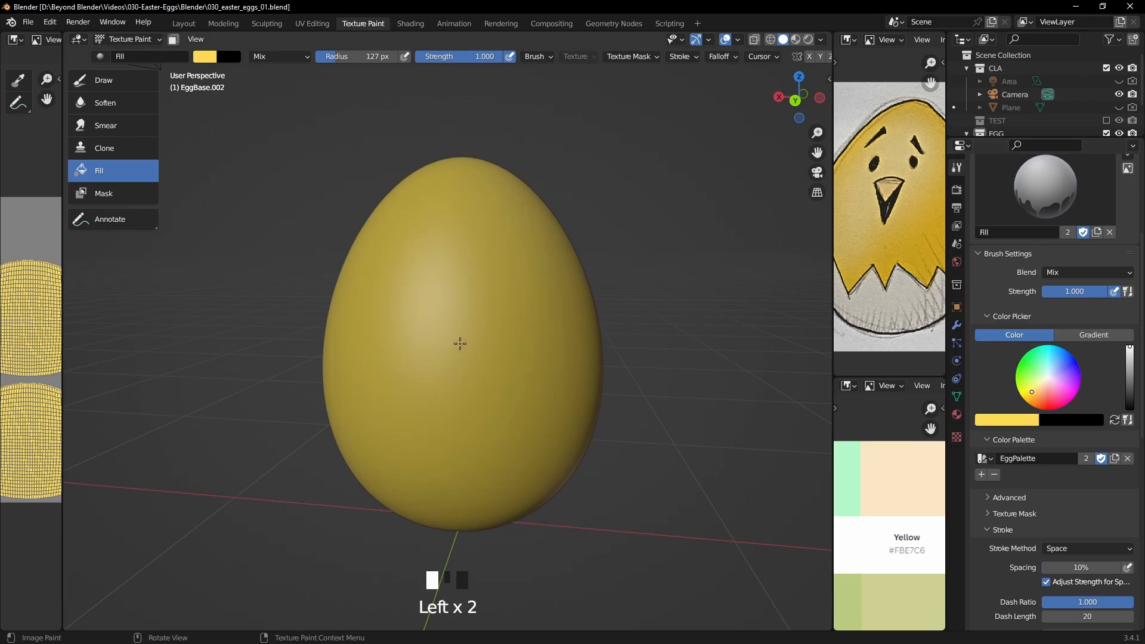
middle_click_drag(460, 344, 627, 184)
left_click(506, 335)
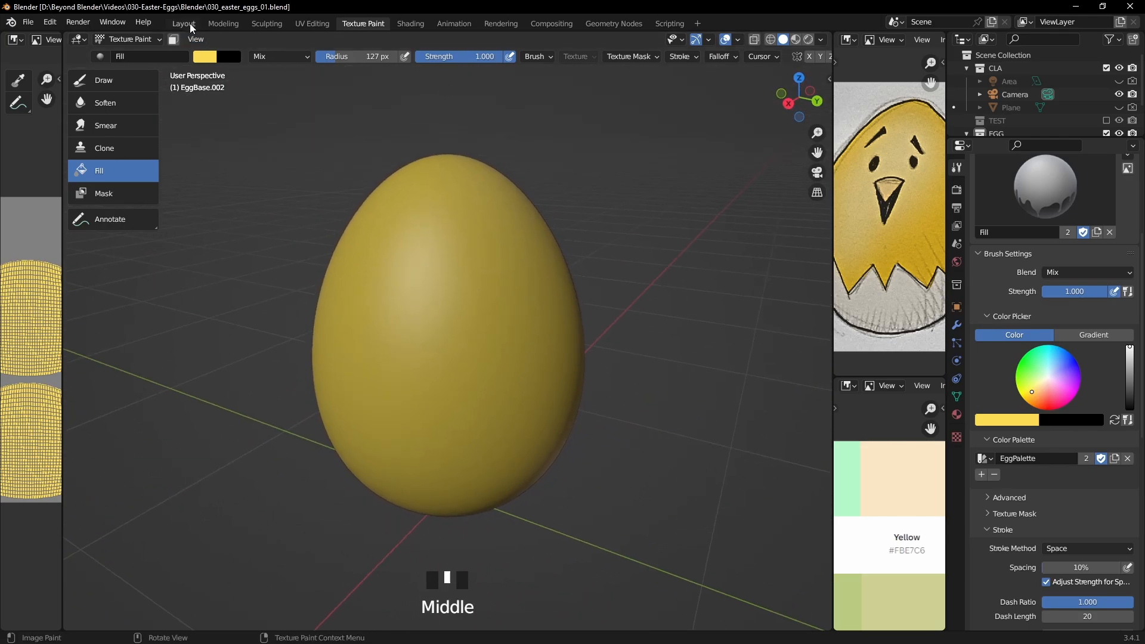
Preview the egg in rendered viewport shading with Scene World turned off, and switch back to solid shading.
middle_click_drag(468, 255, 472, 240)
left_click(821, 42)
left_click(821, 42)
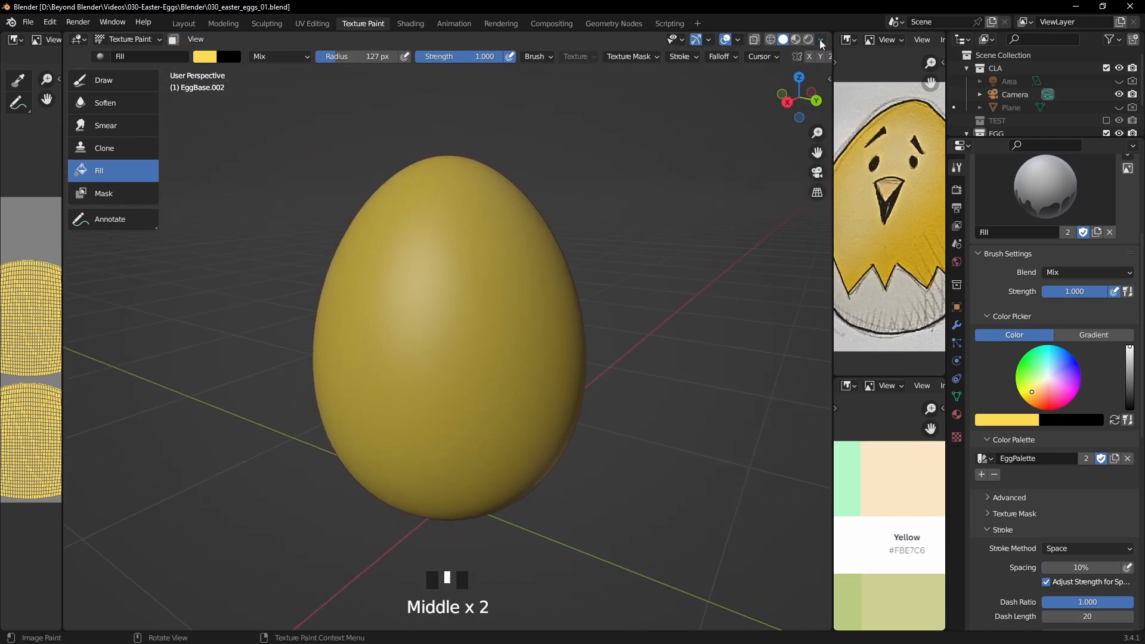
left_click(809, 39)
left_click(806, 41)
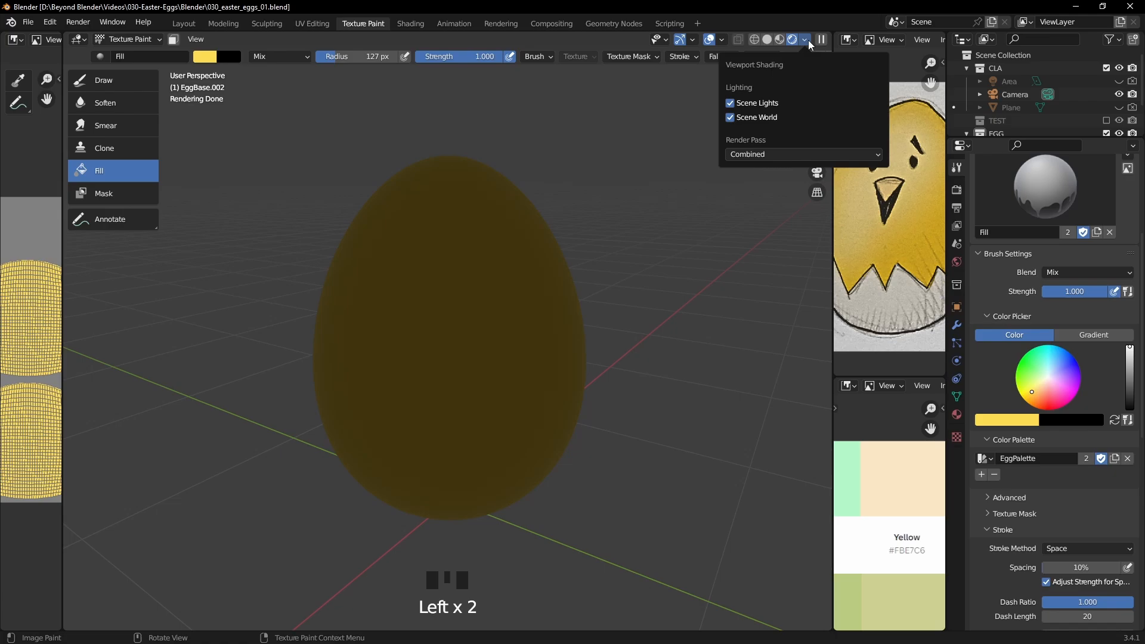
left_click(758, 117)
mouse_move(613, 250)
middle_mouse_down()
mouse_move(504, 253)
mouse_move(498, 240)
mouse_move(619, 244)
middle_mouse_up()
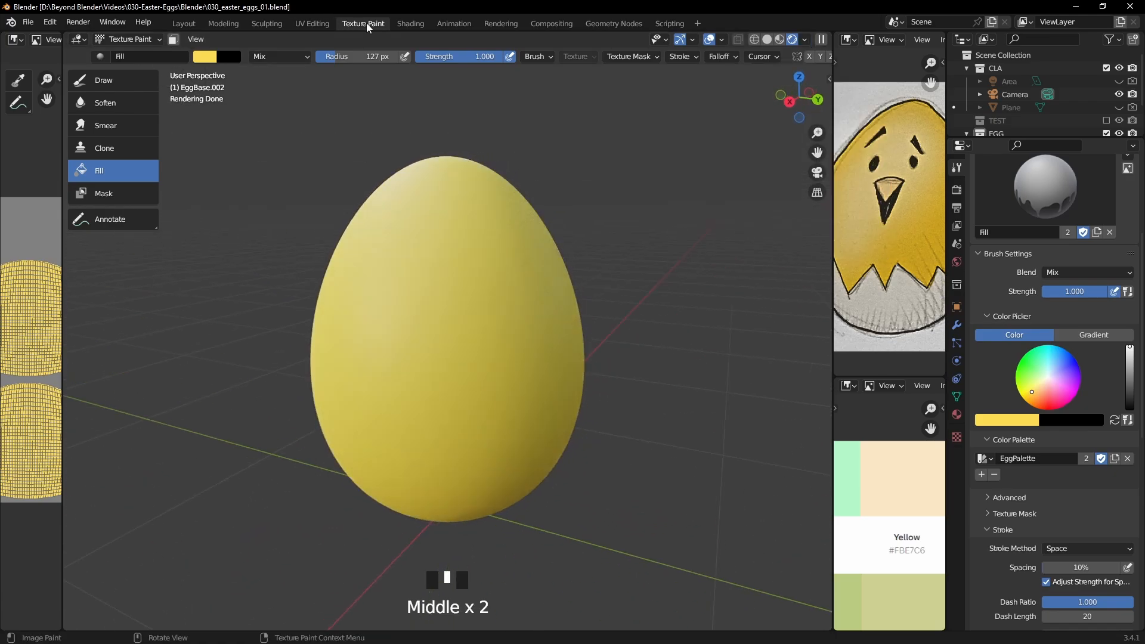
left_click(768, 40)
middle_click_drag(519, 243, 525, 296)
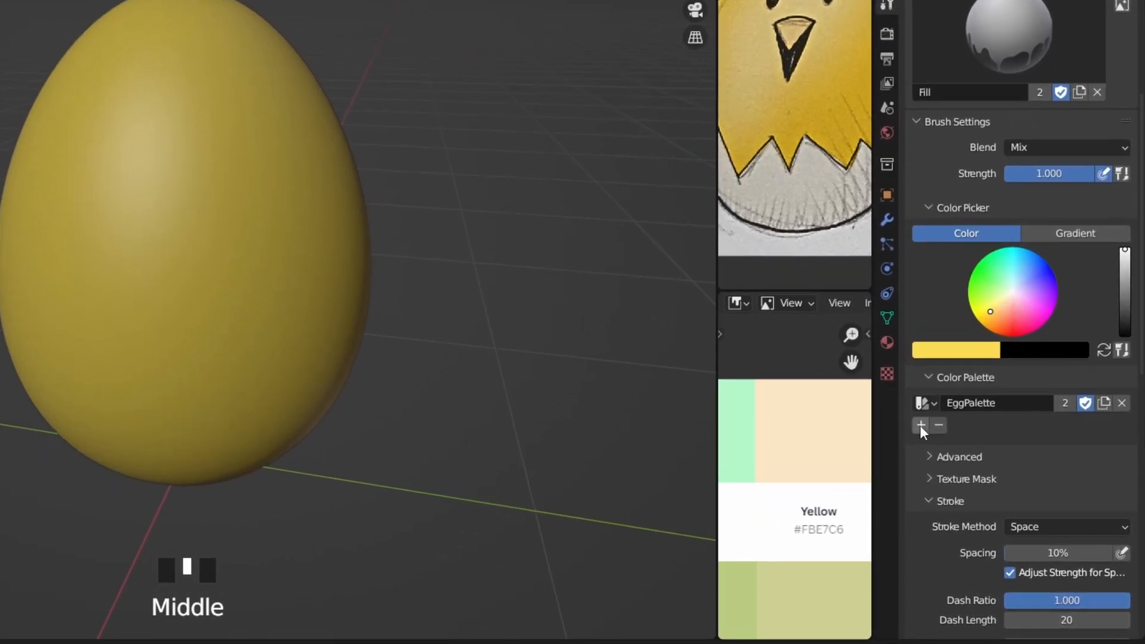
Add the current yellow to EggPalette as a swatch and check the palette's sorting options.
left_click(981, 475)
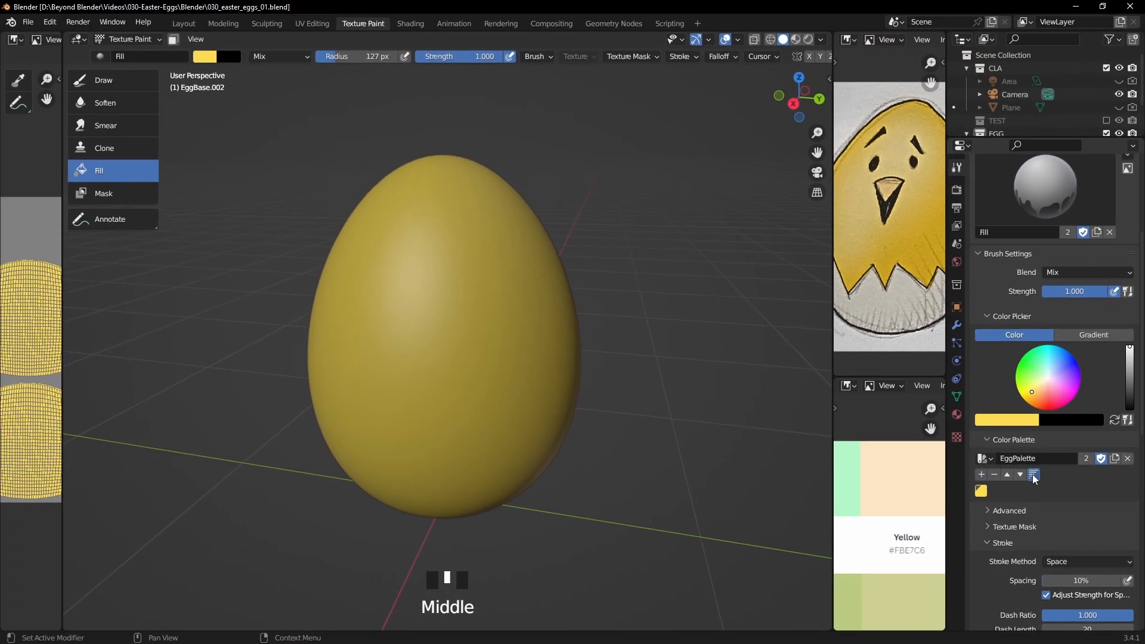
left_click(992, 424)
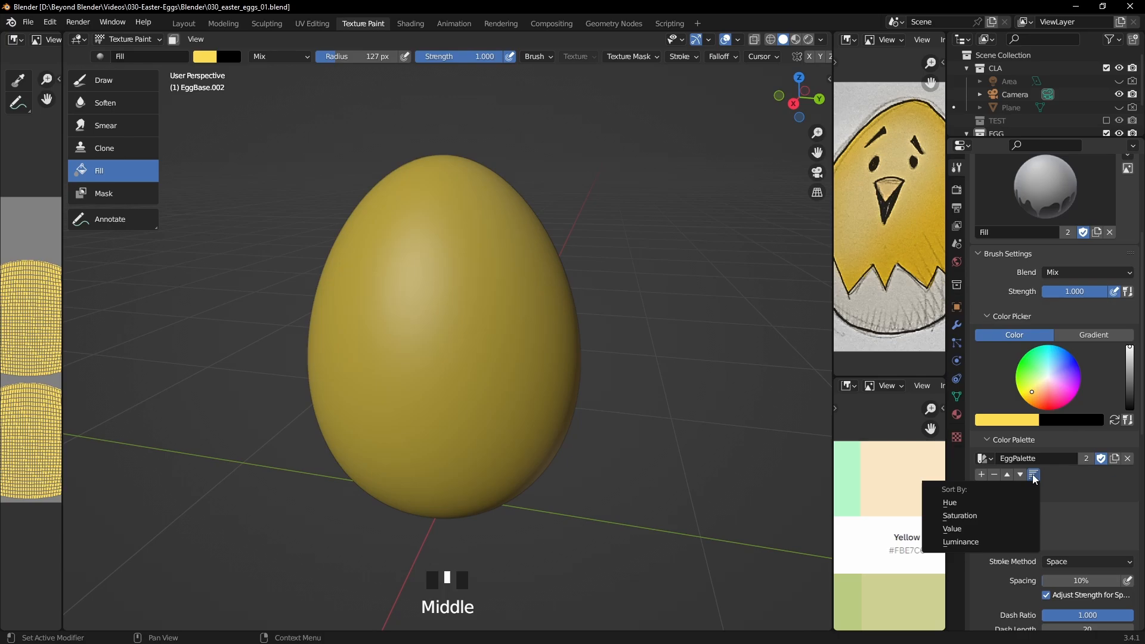
left_click(1033, 475)
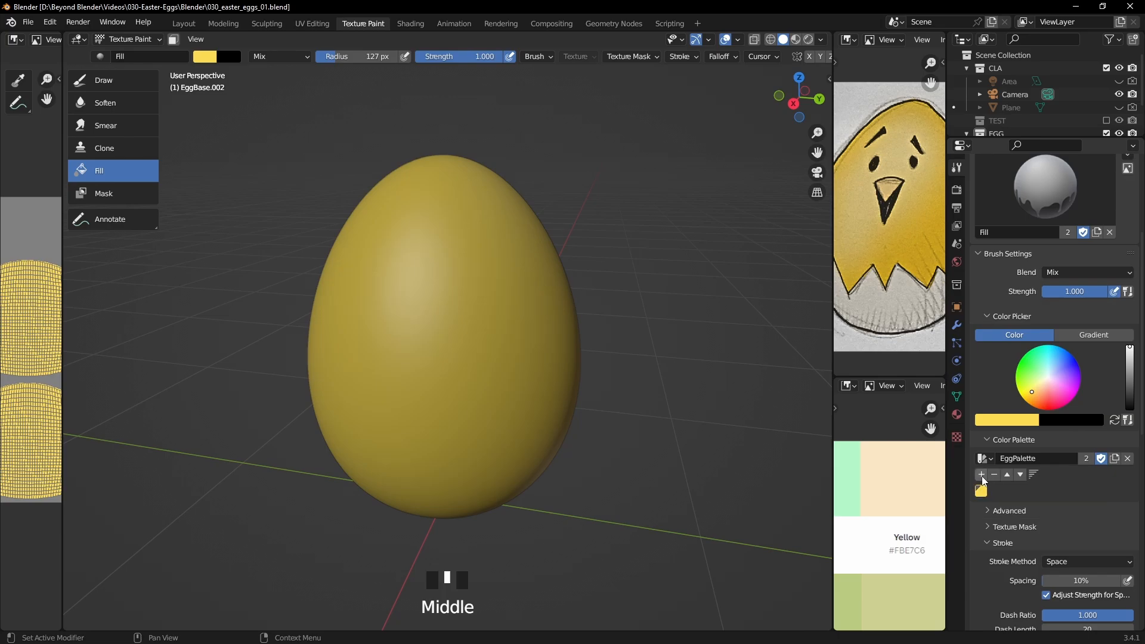
Mix an off-white eggshell fill colour with hue 0.083, saturation 0.108 and value 0.923, using the chick sketch as reference.
middle_click_drag(627, 289, 614, 297)
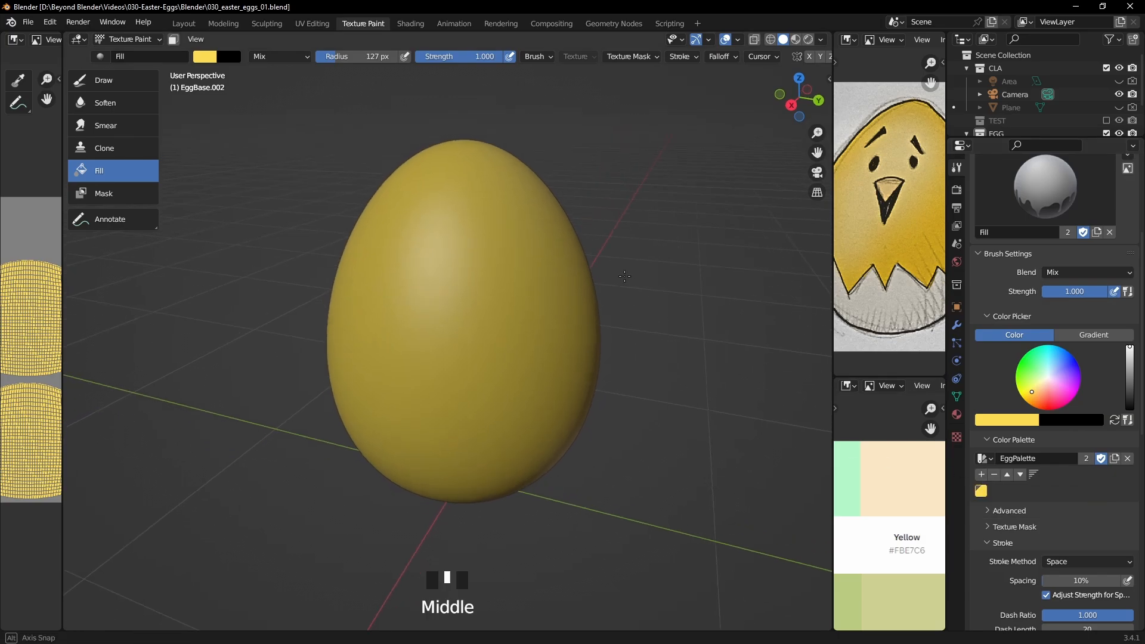
scroll(900, 232, "down", 2)
scroll(882, 508, "down", 3)
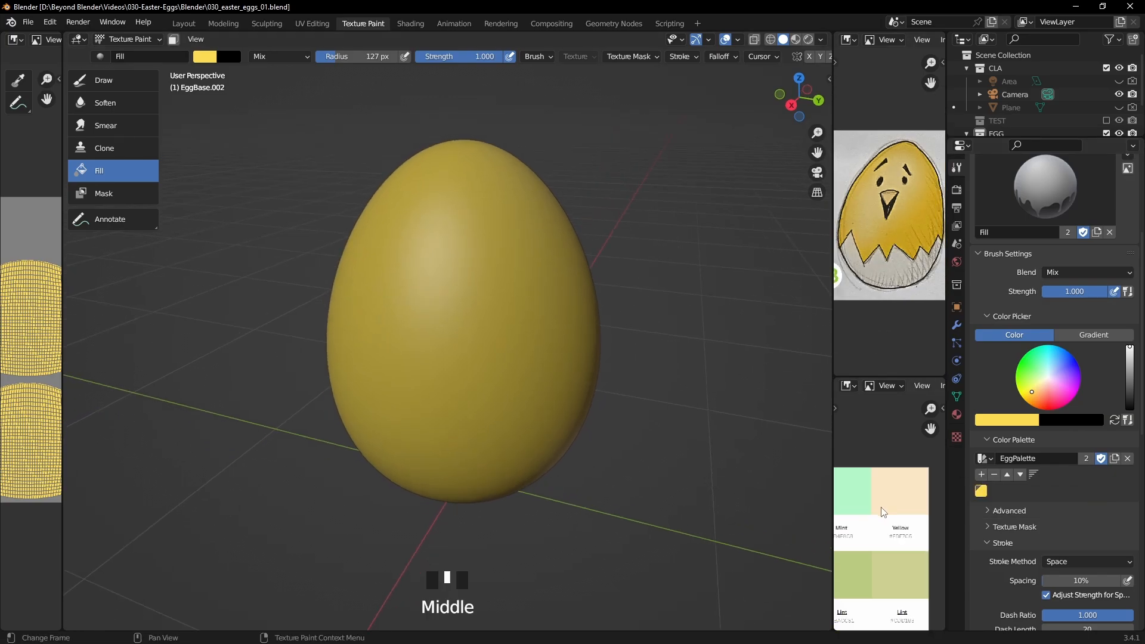
middle_click_drag(881, 507, 865, 463)
middle_click_drag(454, 264, 471, 312)
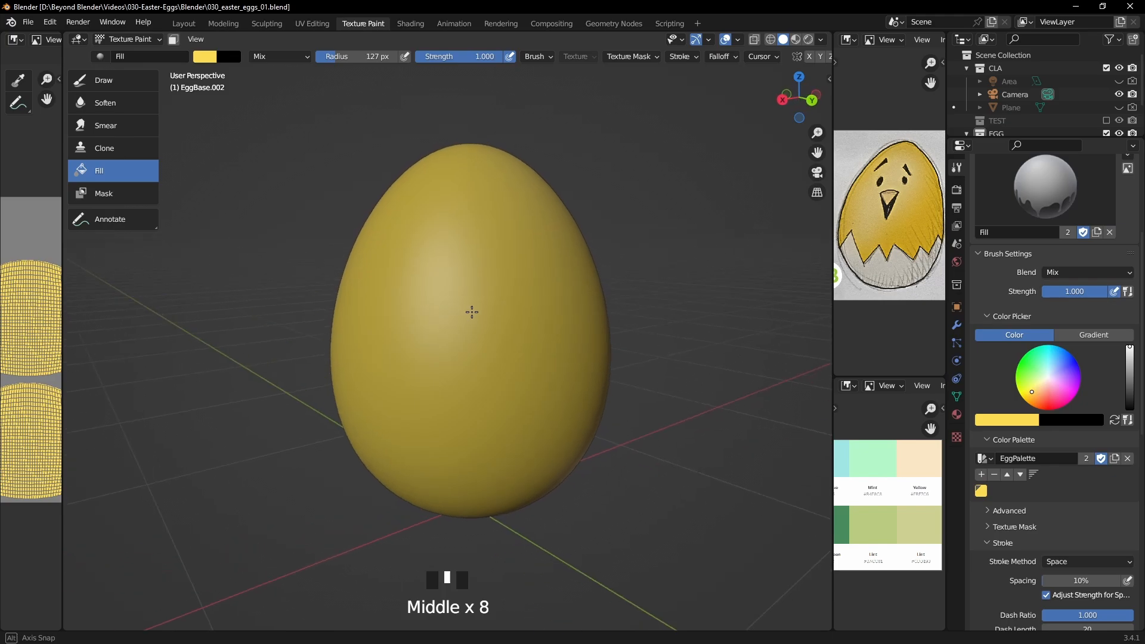
middle_click_drag(501, 266, 499, 245, "shift")
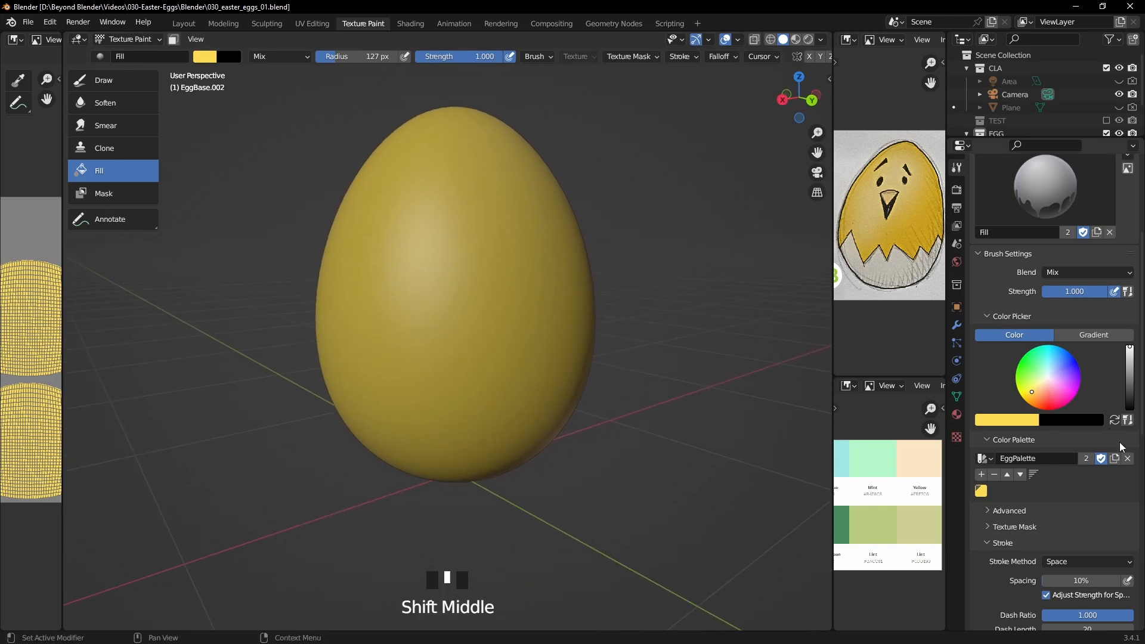
left_click(1015, 421)
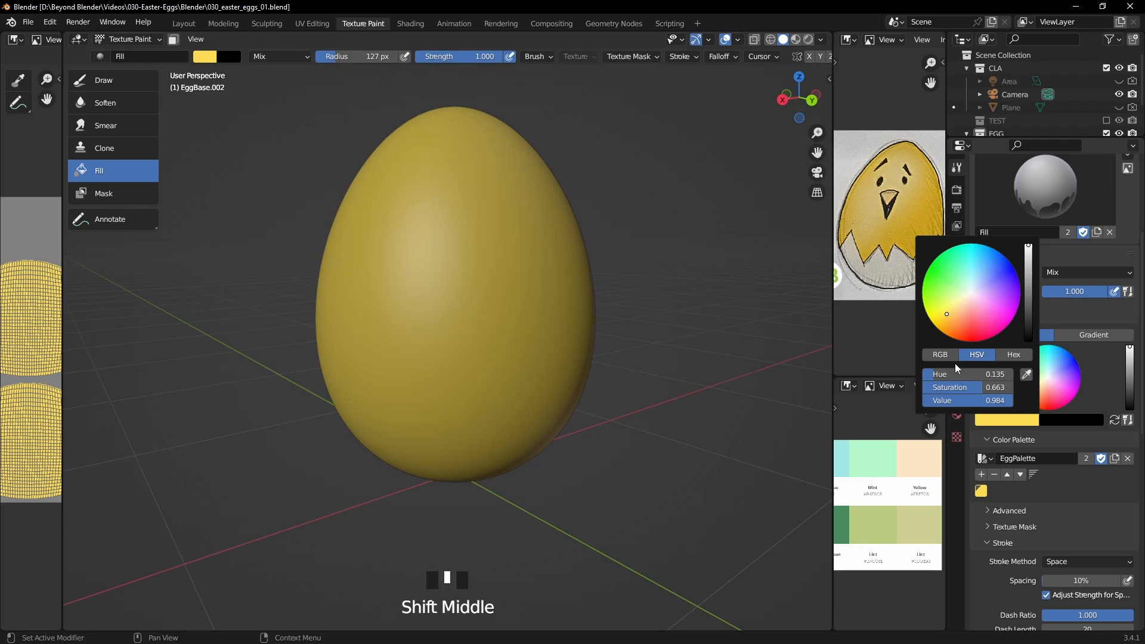
left_click_drag(947, 324, 949, 315)
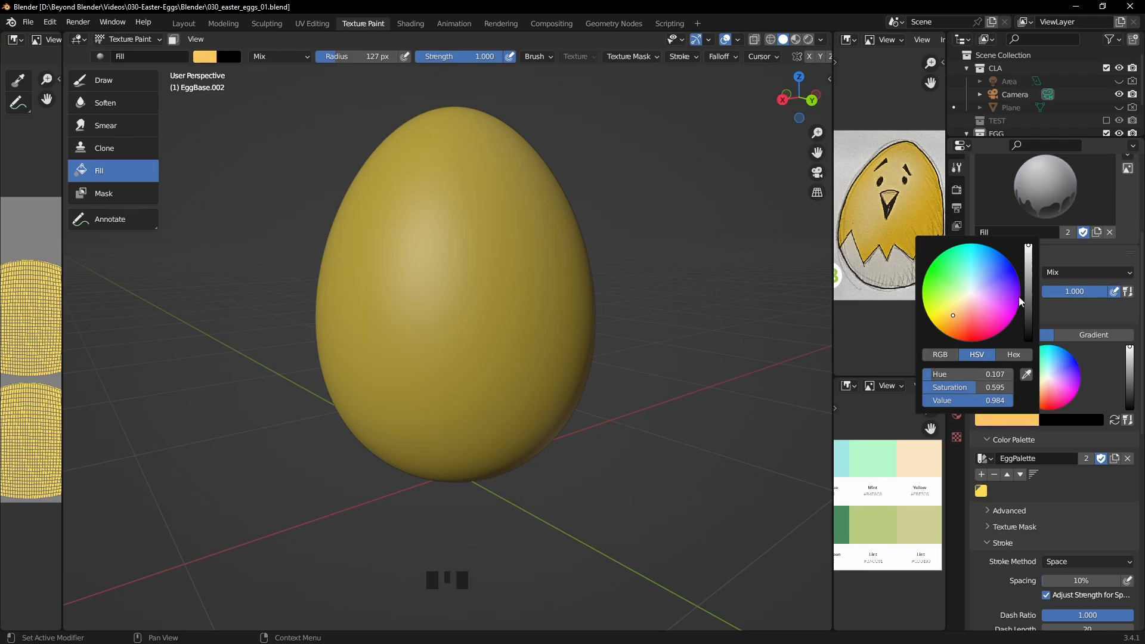
left_click_drag(992, 388, 972, 387)
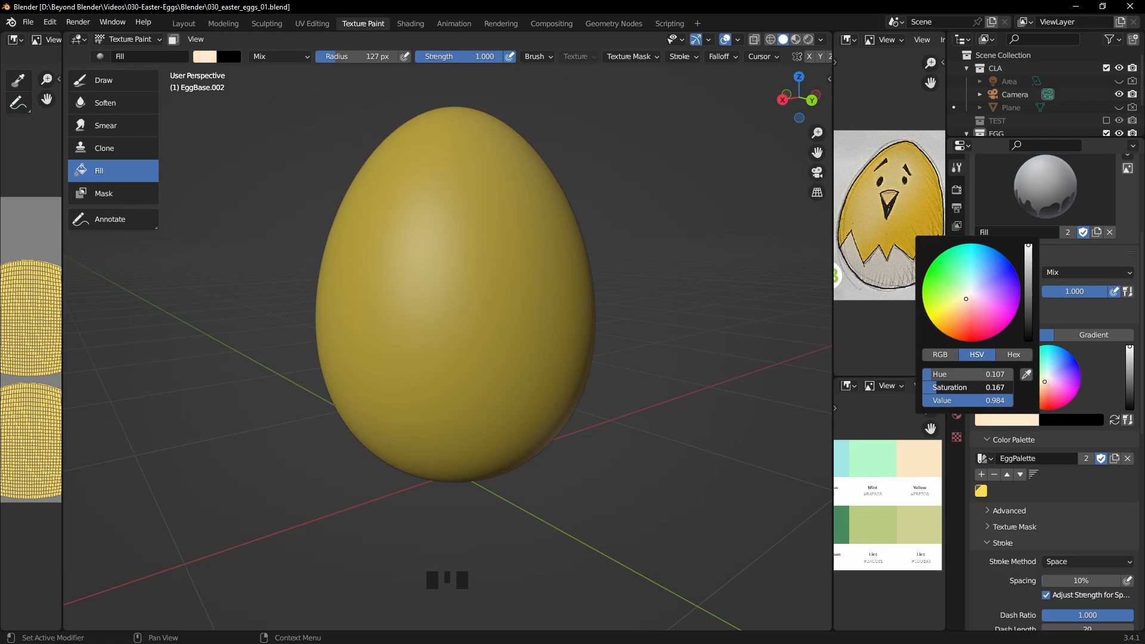
left_click_drag(966, 298, 959, 321)
mouse_move(1022, 277)
left_mouse_down()
mouse_move(1028, 268)
mouse_move(1028, 278)
left_mouse_up()
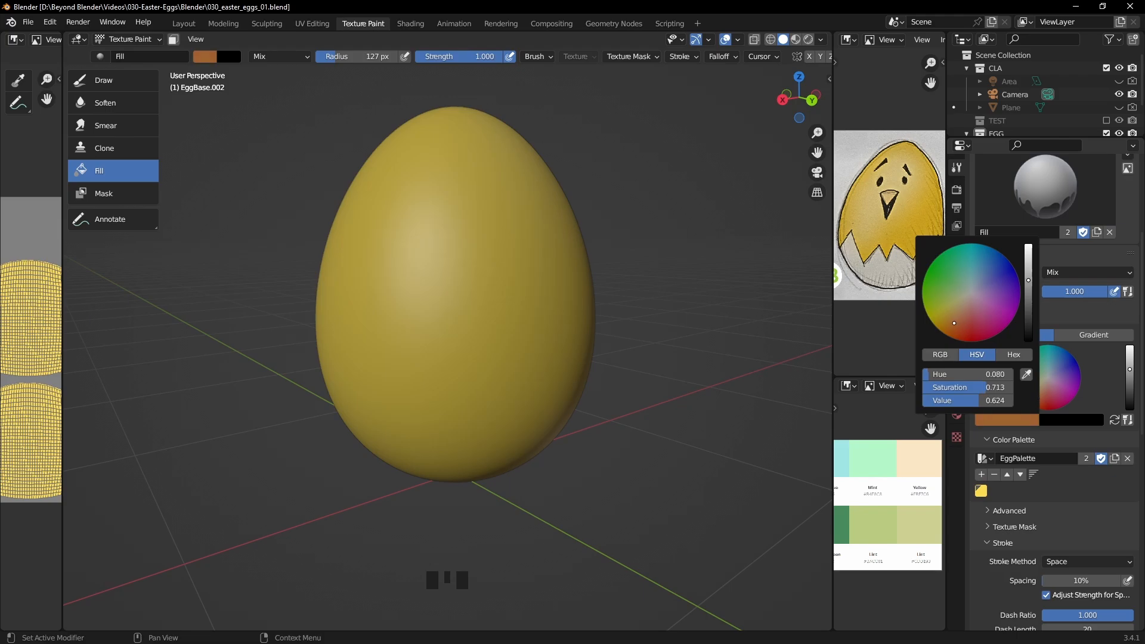
left_click_drag(990, 387, 962, 388)
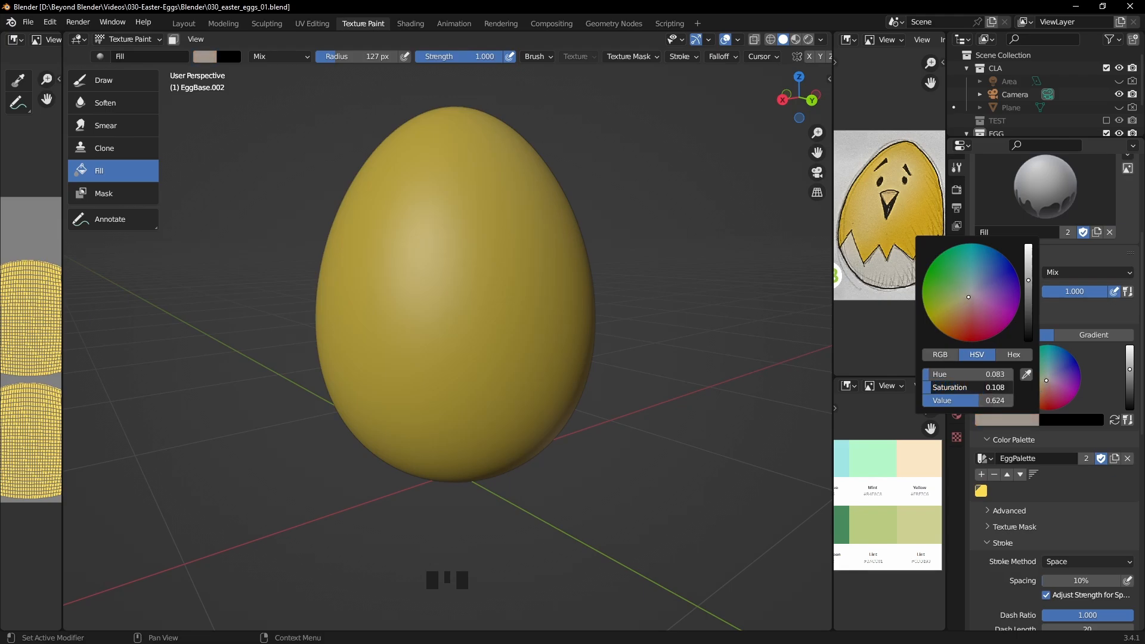
left_click_drag(946, 400, 1006, 400)
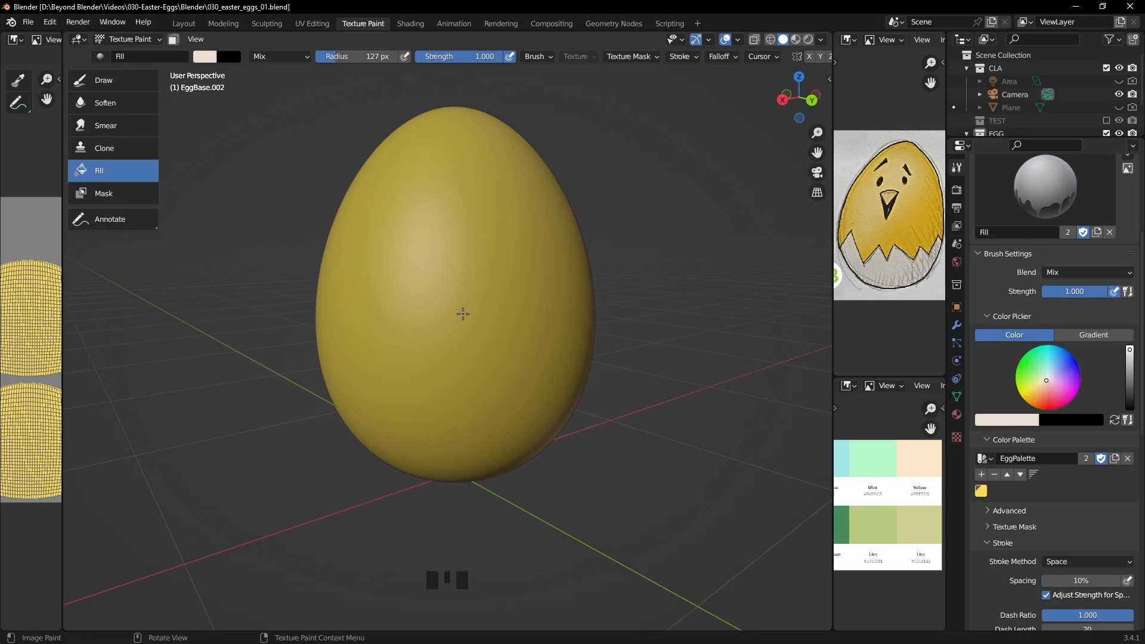
Adjust the off-white fill colour to saturation 0.088 and value 0.962, and test-fill the egg with it.
middle_click_drag(463, 314, 537, 316)
key("ctrl+z")
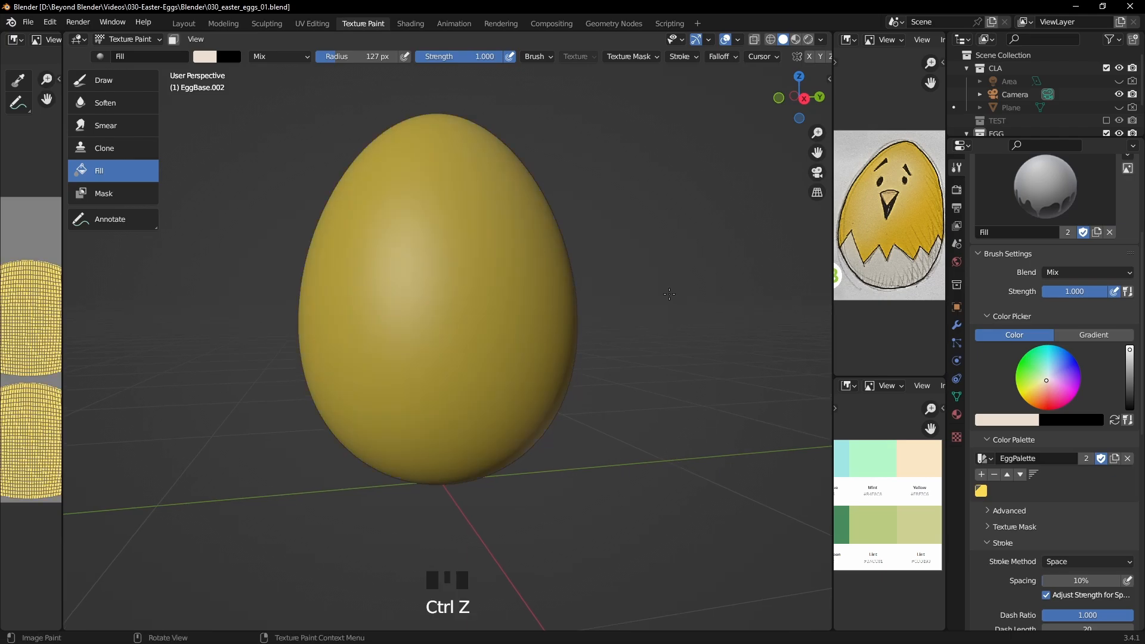
left_click(994, 422)
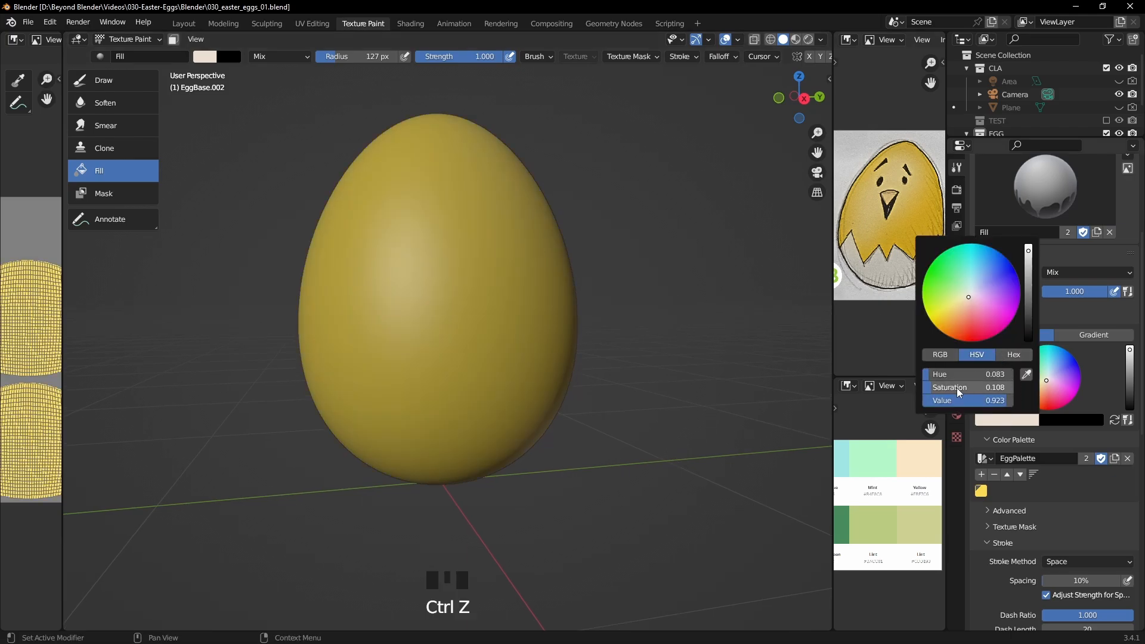
left_click_drag(981, 389, 969, 388)
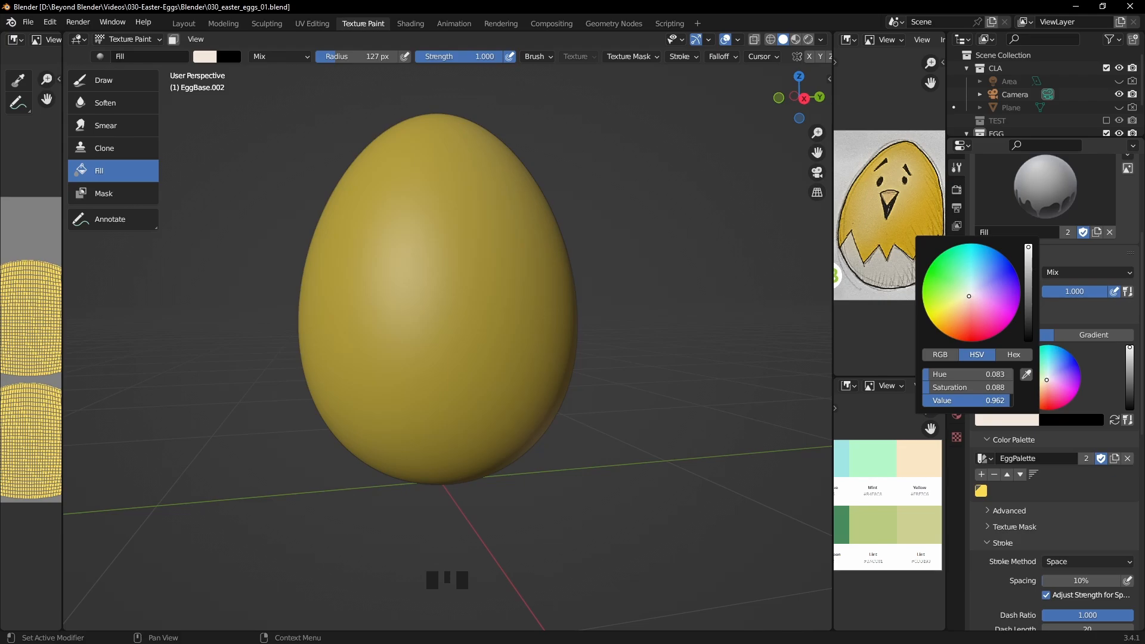
left_click(562, 344)
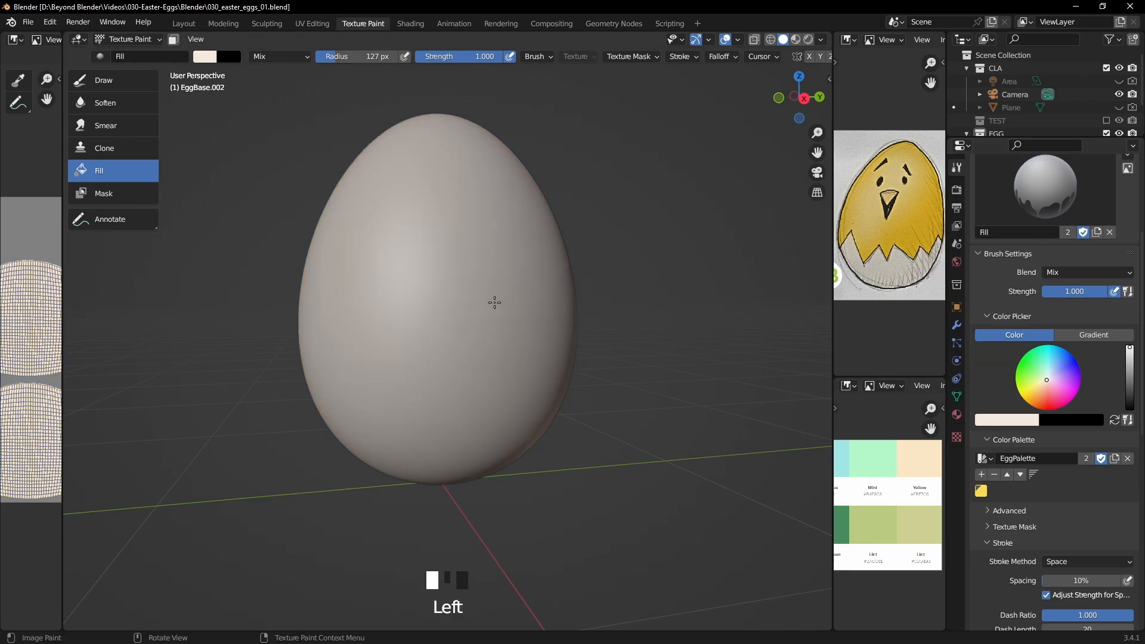
Undo the off-white fill and store the off-white in EggPalette as a second swatch.
middle_click_drag(491, 302, 725, 298)
key("ctrl+z")
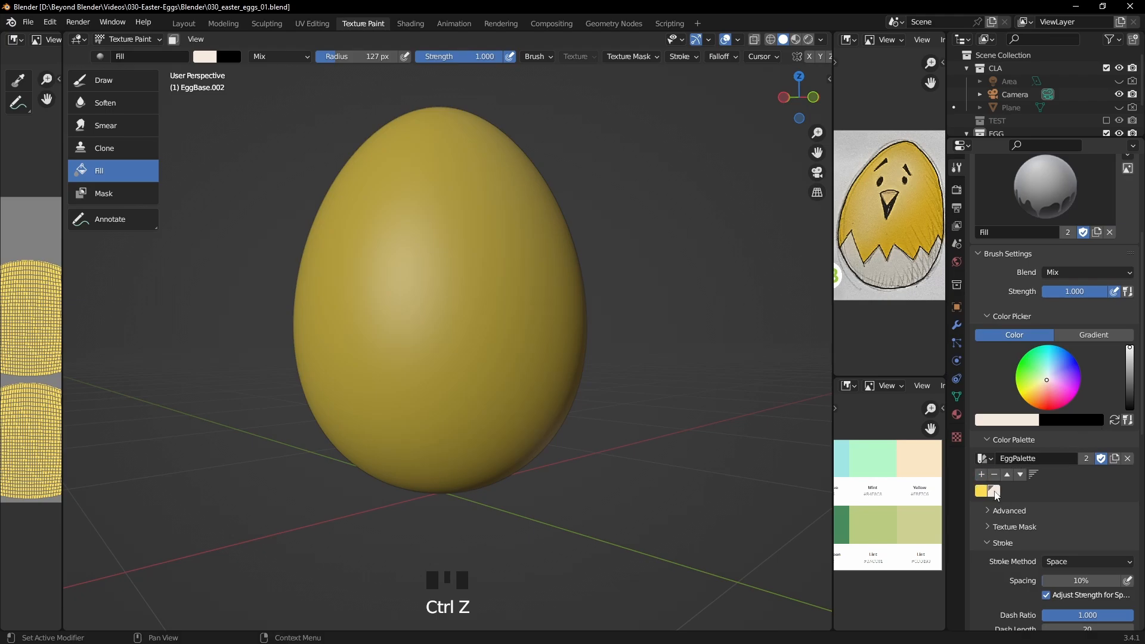
right_click(995, 494)
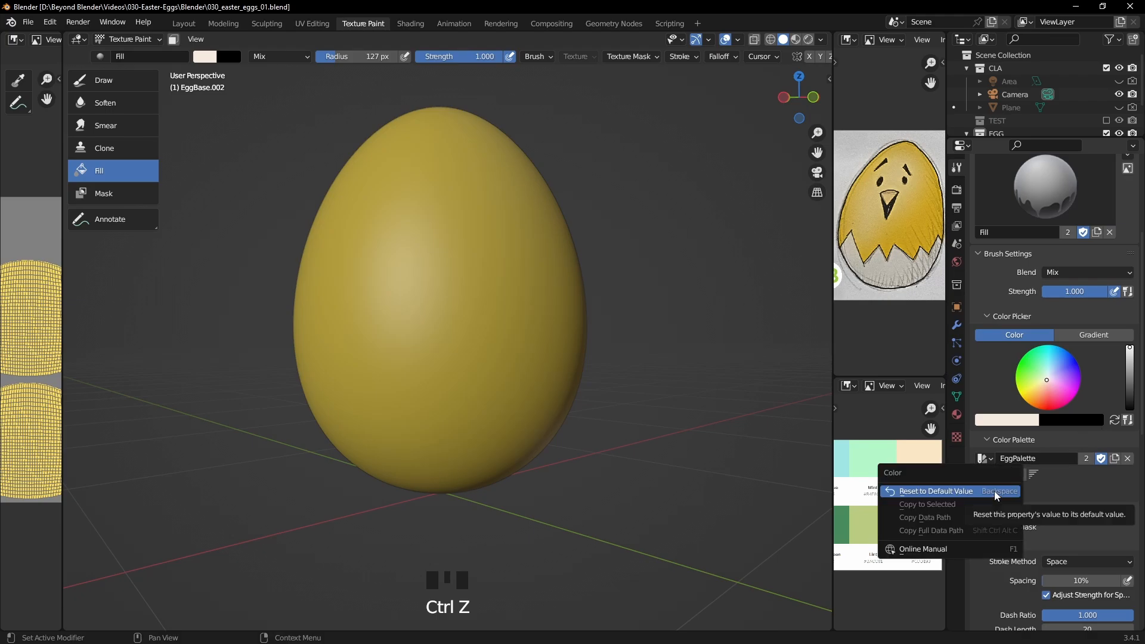
middle_click_drag(517, 304, 202, 185)
Switch to the Draw brush and choose the off-white EggPalette swatch as its colour.
left_click(118, 87)
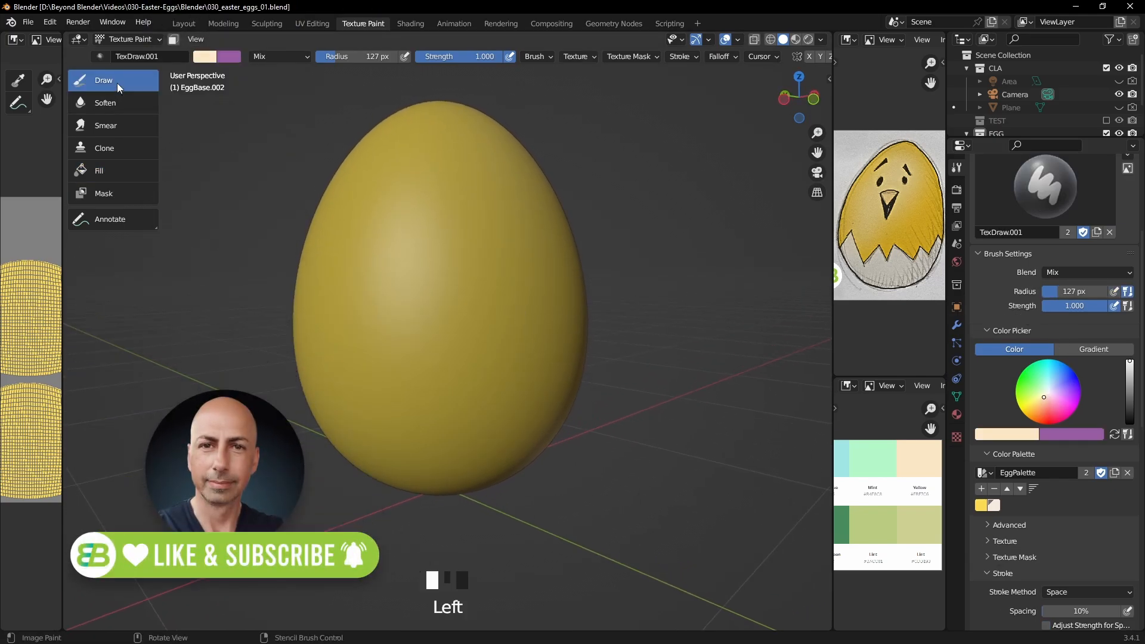
left_click(981, 505)
left_click(994, 505)
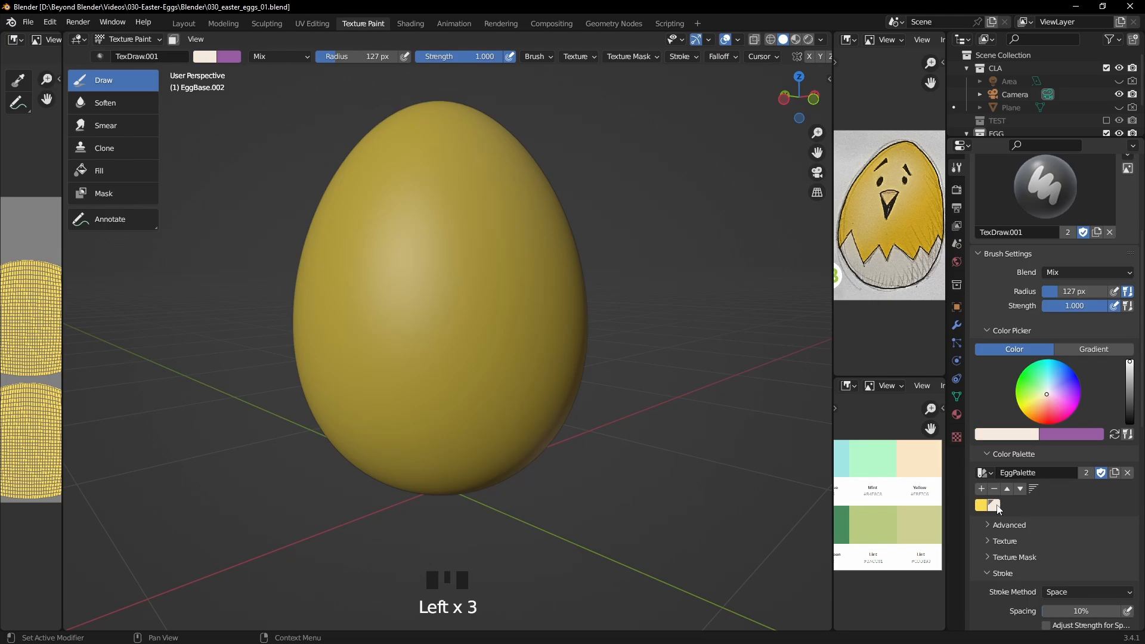
Try an off-white Draw stroke on the upper front of the egg and undo it.
mouse_move(406, 245)
left_mouse_down()
mouse_move(466, 280)
mouse_move(453, 202)
mouse_move(420, 179)
left_mouse_up()
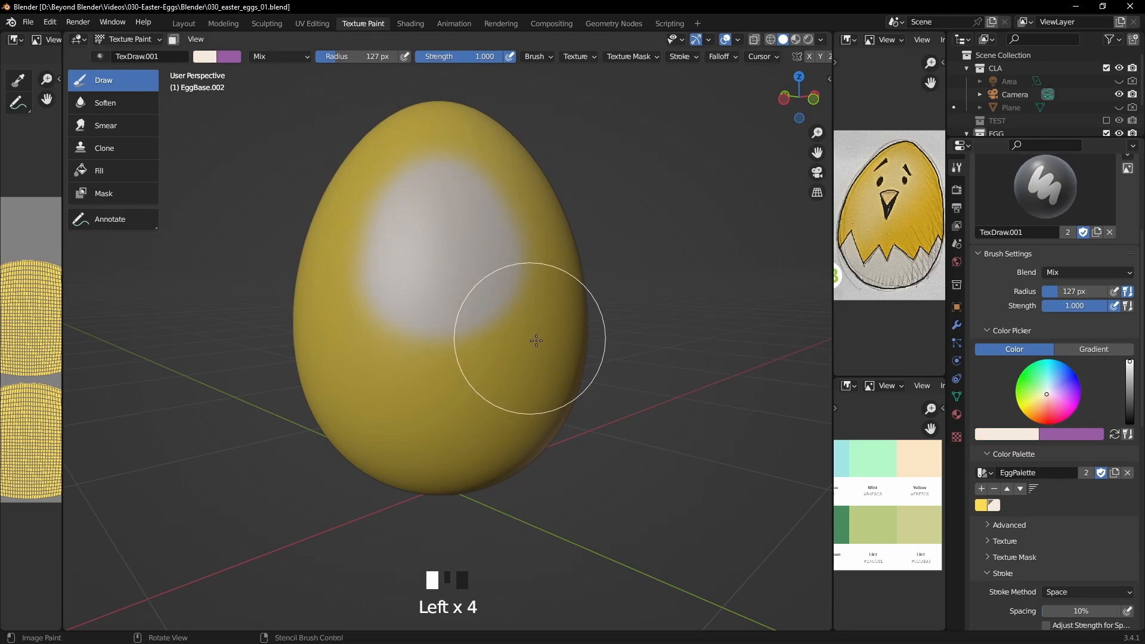
key("ctrl+z")
mouse_move(545, 320)
middle_mouse_down()
mouse_move(604, 315)
mouse_move(526, 304)
middle_mouse_up()
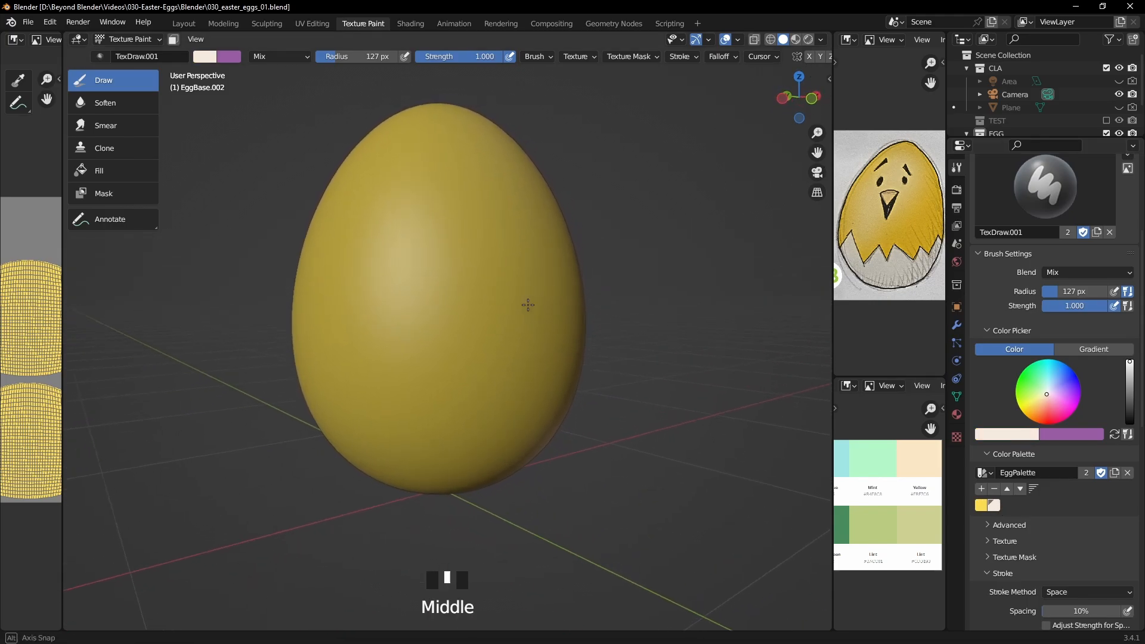
Look through the Draw brush's advanced options, blend, colour and stroke settings.
left_click(540, 57)
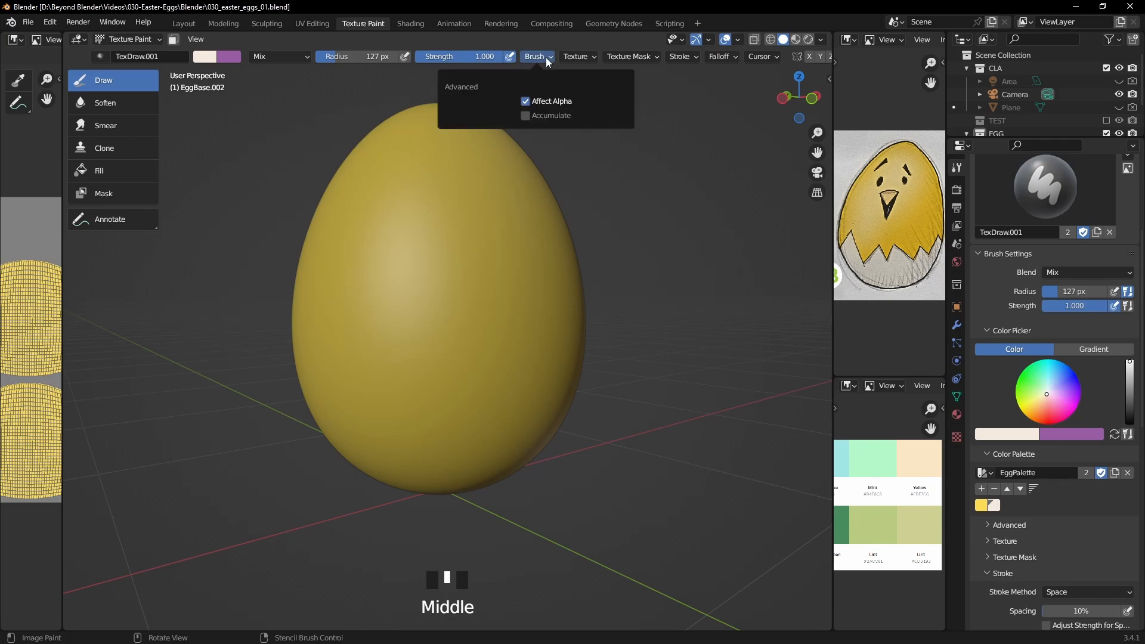
left_click(1056, 191)
left_click(1056, 188)
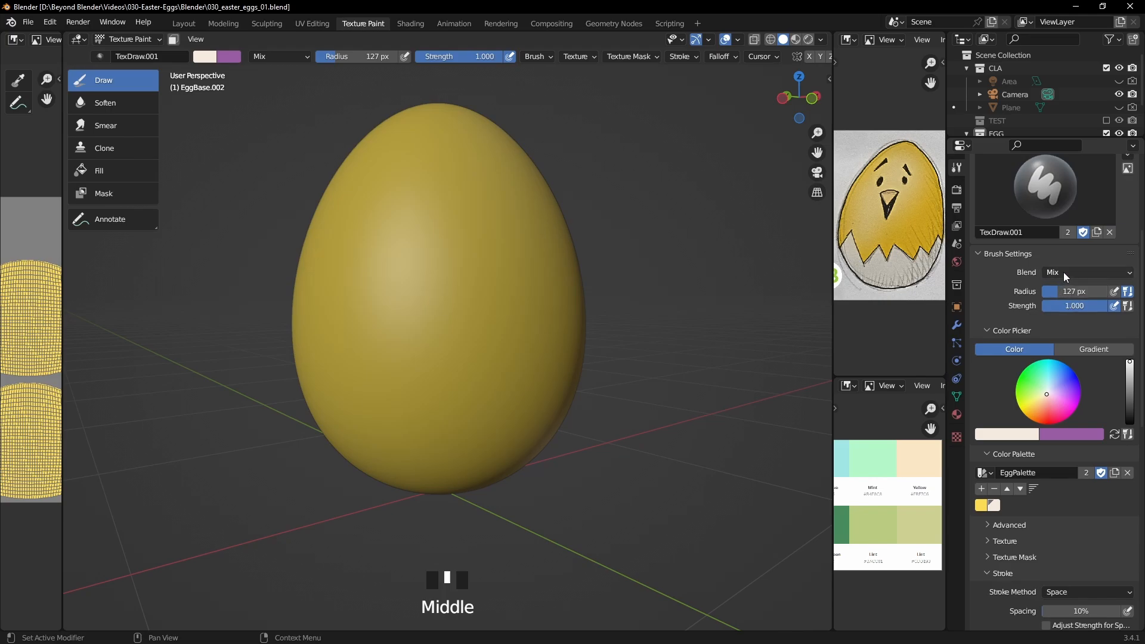
scroll(1011, 424, "down", 10)
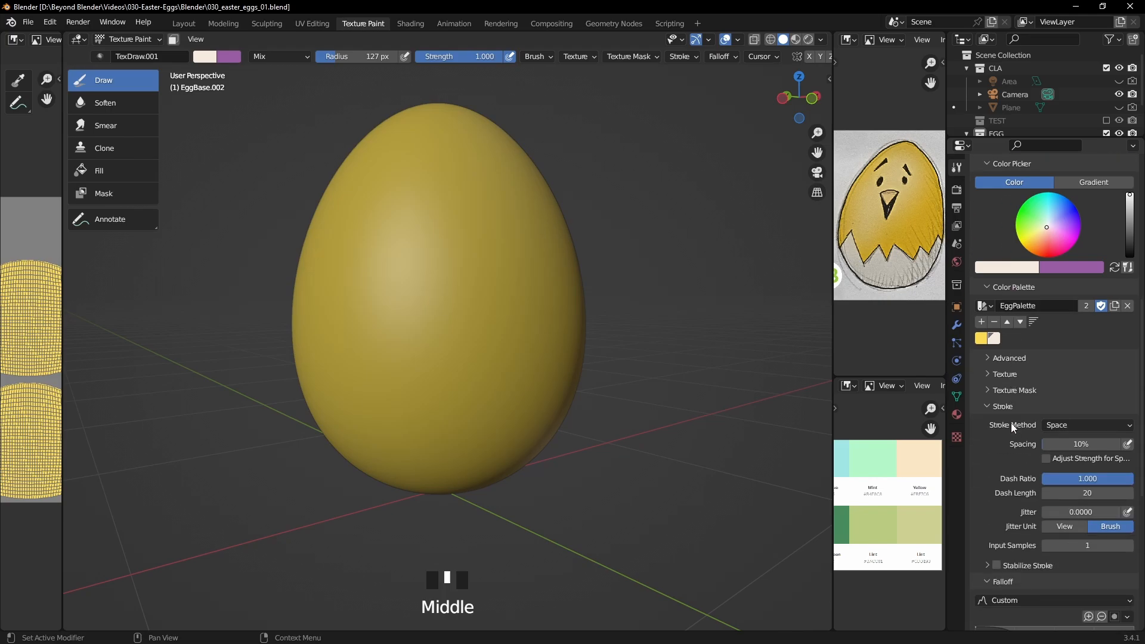
Set the brush's stroke method to Airbrush and spray off-white test strokes on the front of the egg.
left_click(1079, 356)
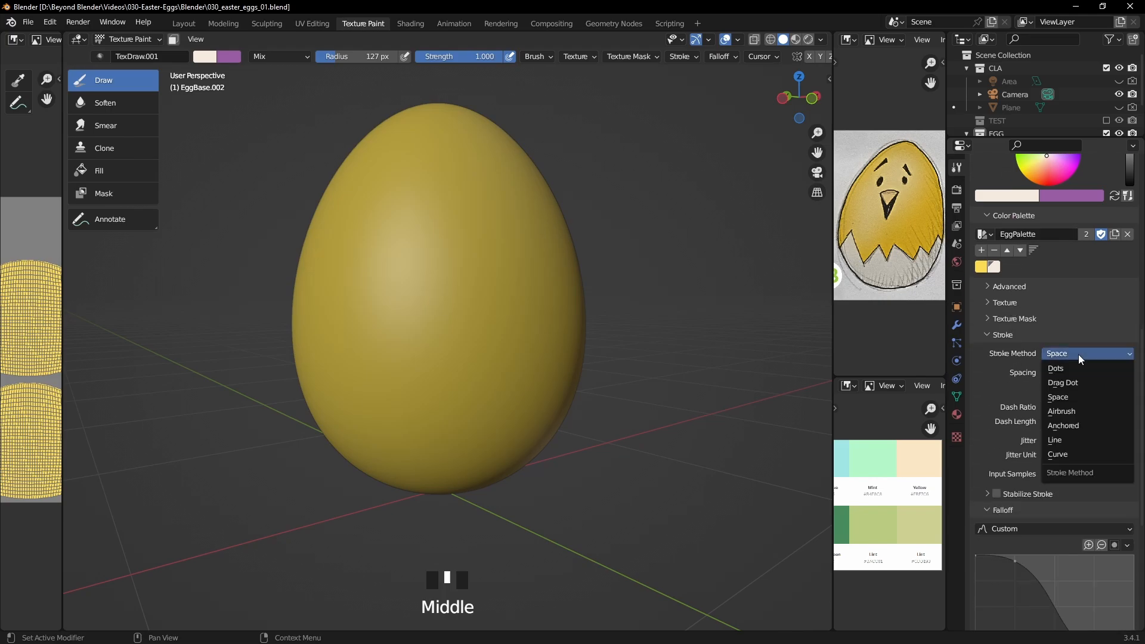
left_click(1072, 413)
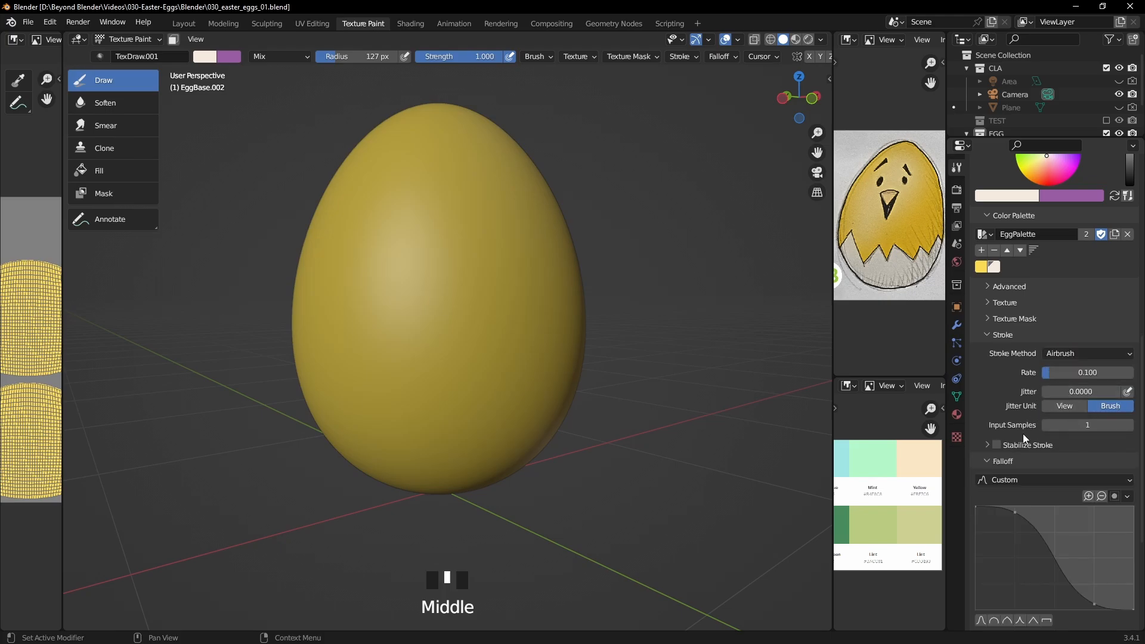
mouse_move(416, 234)
left_mouse_down()
mouse_move(481, 271)
mouse_move(490, 315)
mouse_move(427, 287)
left_mouse_up()
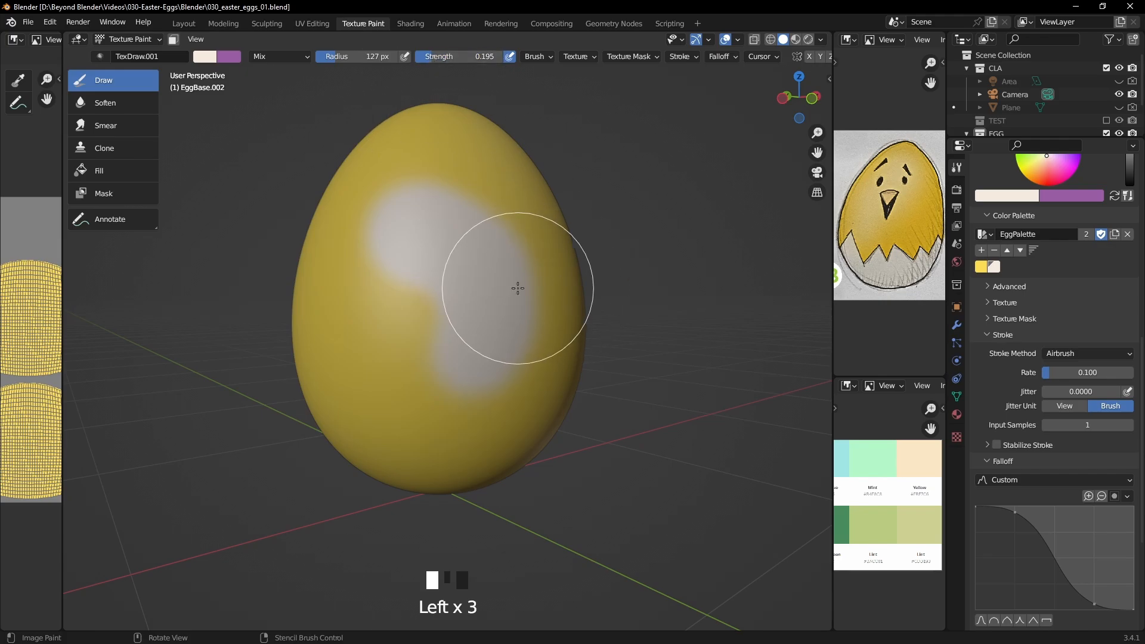
key("ctrl+z")
left_click(422, 196)
mouse_move(422, 195)
left_mouse_down()
mouse_move(396, 212)
mouse_move(373, 307)
left_mouse_up()
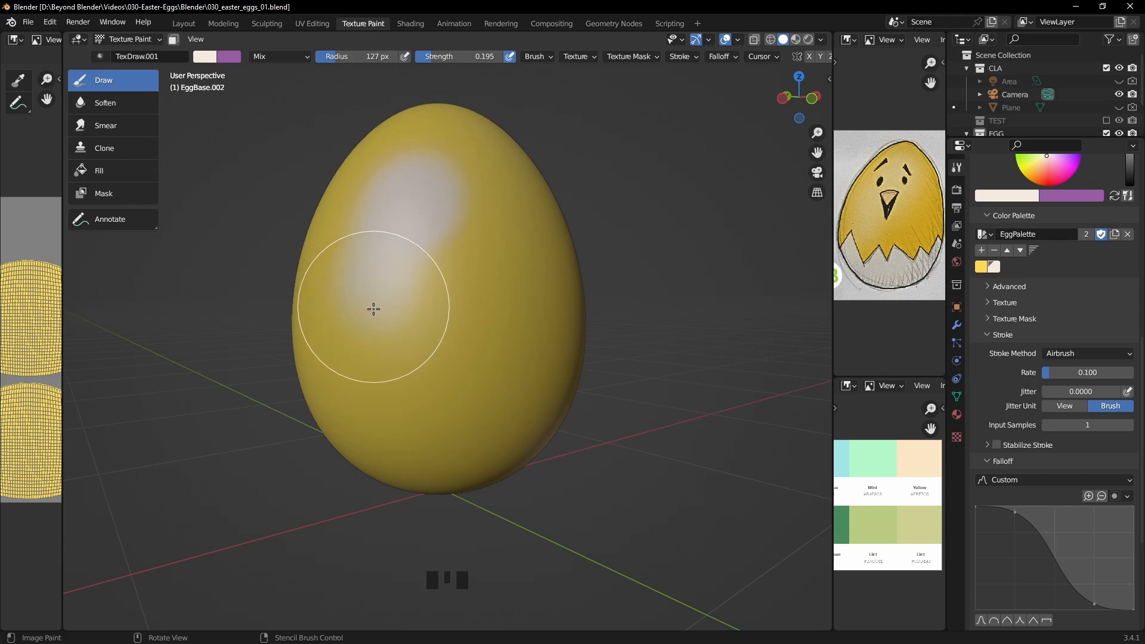
Spray one more test stroke on the egg, undo the airbrush strokes and return the stroke method to Space.
mouse_move(619, 407)
middle_mouse_down()
mouse_move(572, 394)
mouse_move(527, 358)
middle_mouse_up()
mouse_move(442, 245)
left_mouse_down()
mouse_move(447, 215)
mouse_move(478, 250)
mouse_move(486, 212)
left_mouse_up()
key("ctrl+z")
key("ctrl+z")
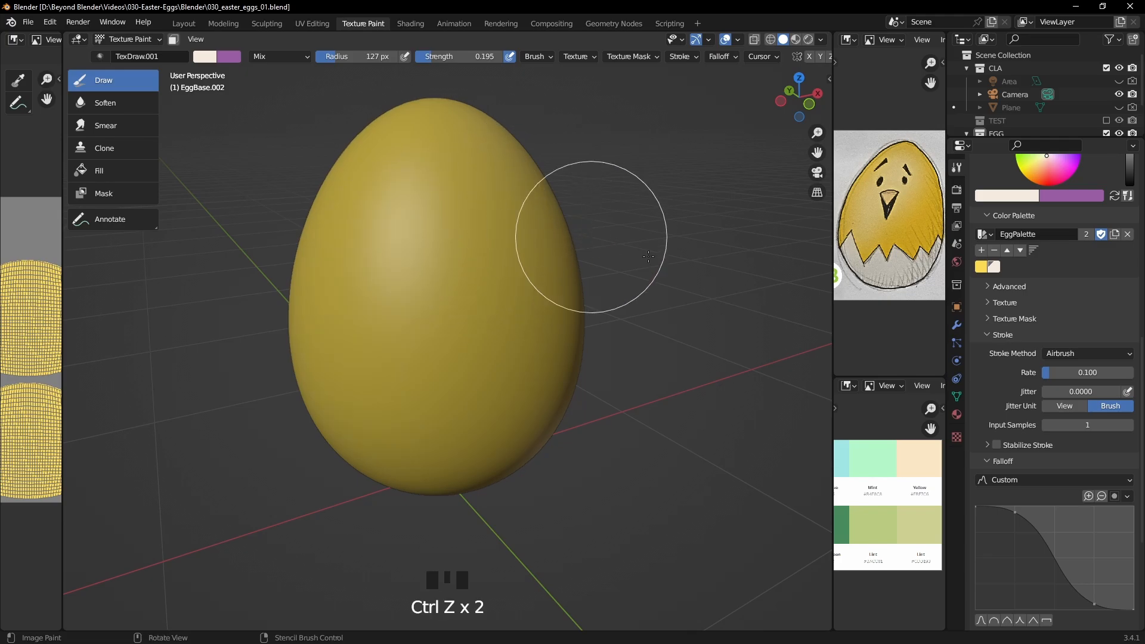
left_click(1081, 354)
left_click(1060, 397)
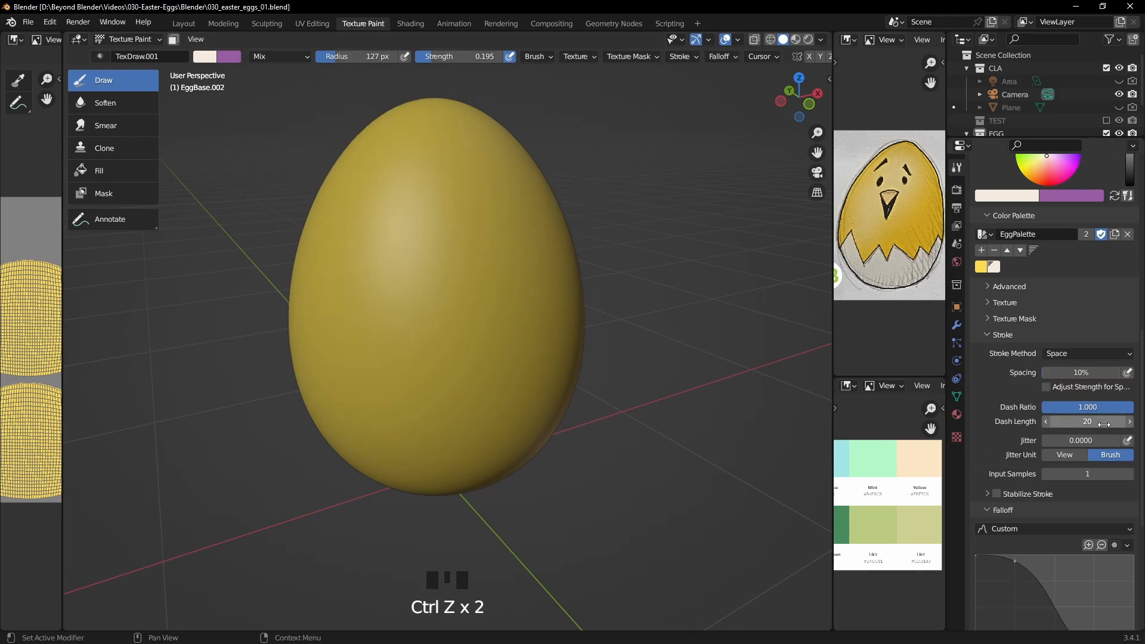
Reshape the custom brush falloff curve with a dip toward the middle and a peak near its far end, and stamp test strokes on the egg.
scroll(1004, 494, "down", 6)
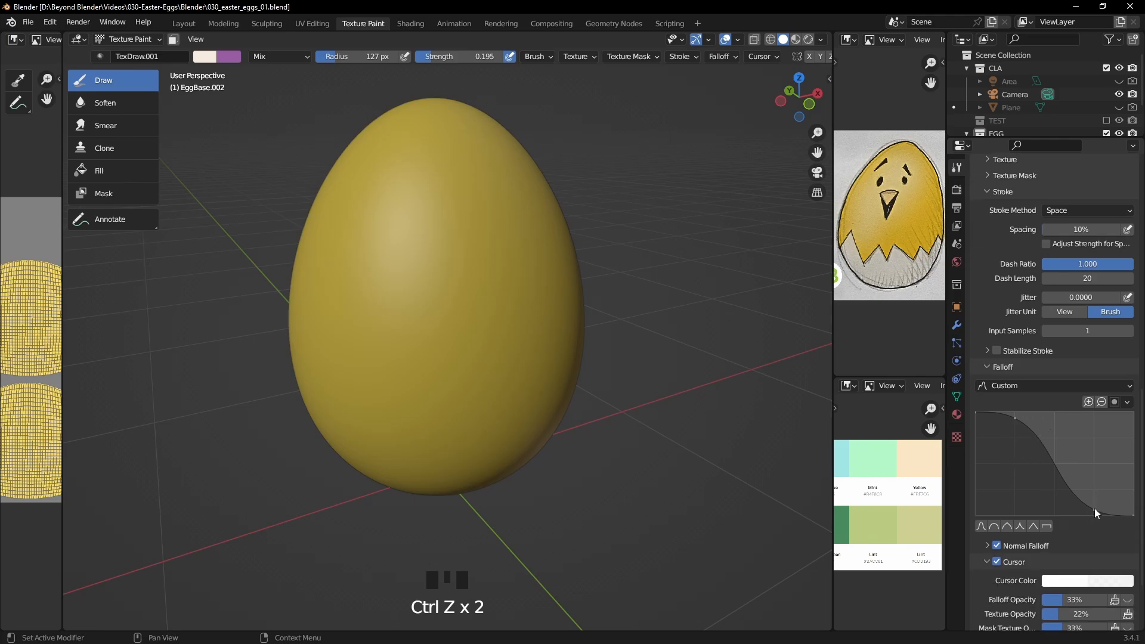
left_click_drag(1094, 508, 1114, 414)
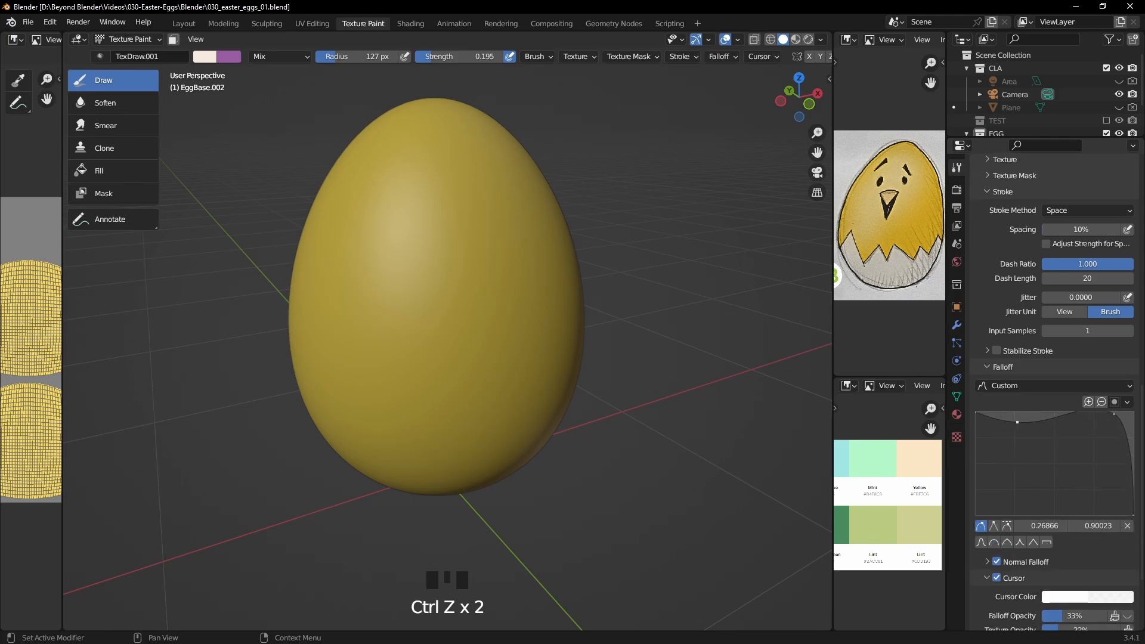
left_click_drag(1018, 423, 1036, 494)
mouse_move(409, 213)
left_mouse_down()
mouse_move(402, 267)
mouse_move(443, 257)
left_mouse_up()
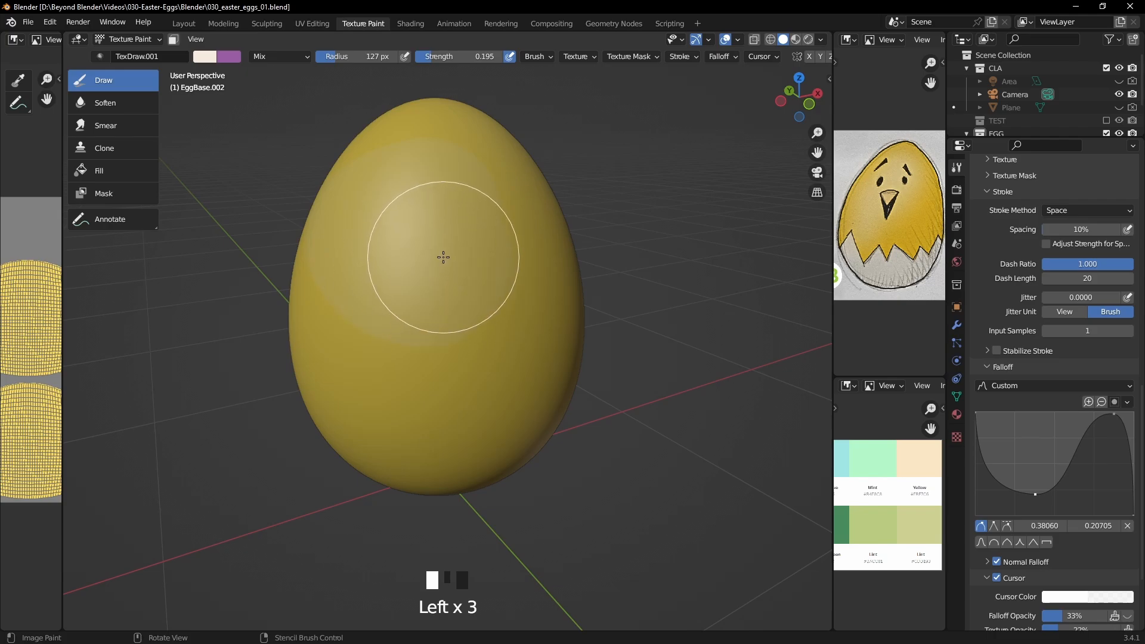
left_click(432, 221)
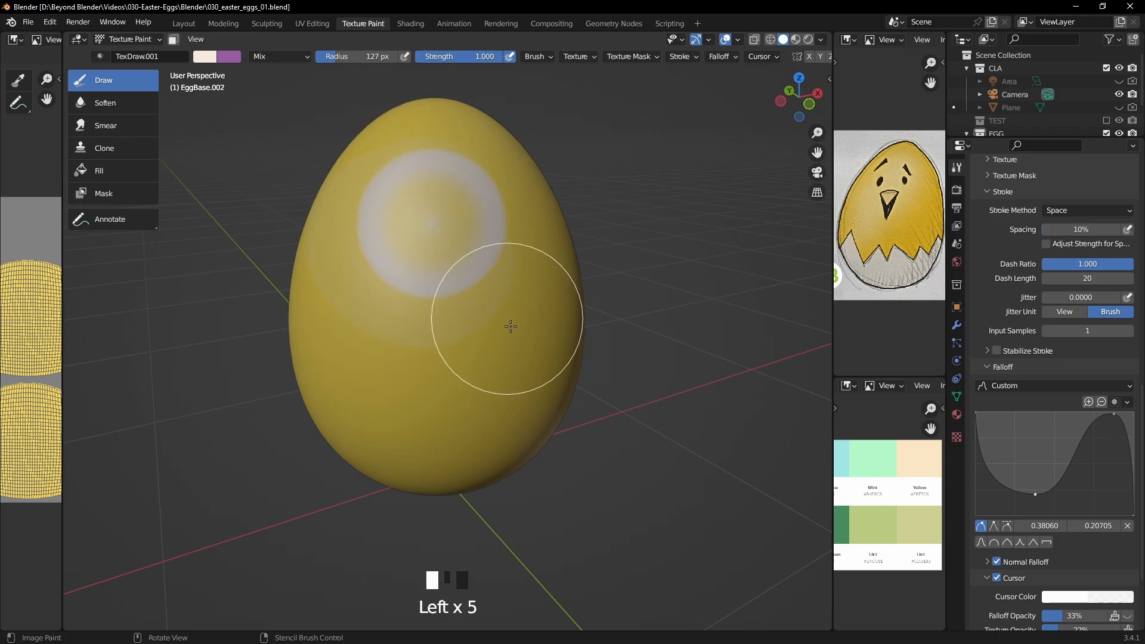
left_click(435, 371)
left_click(470, 312)
left_click(466, 294)
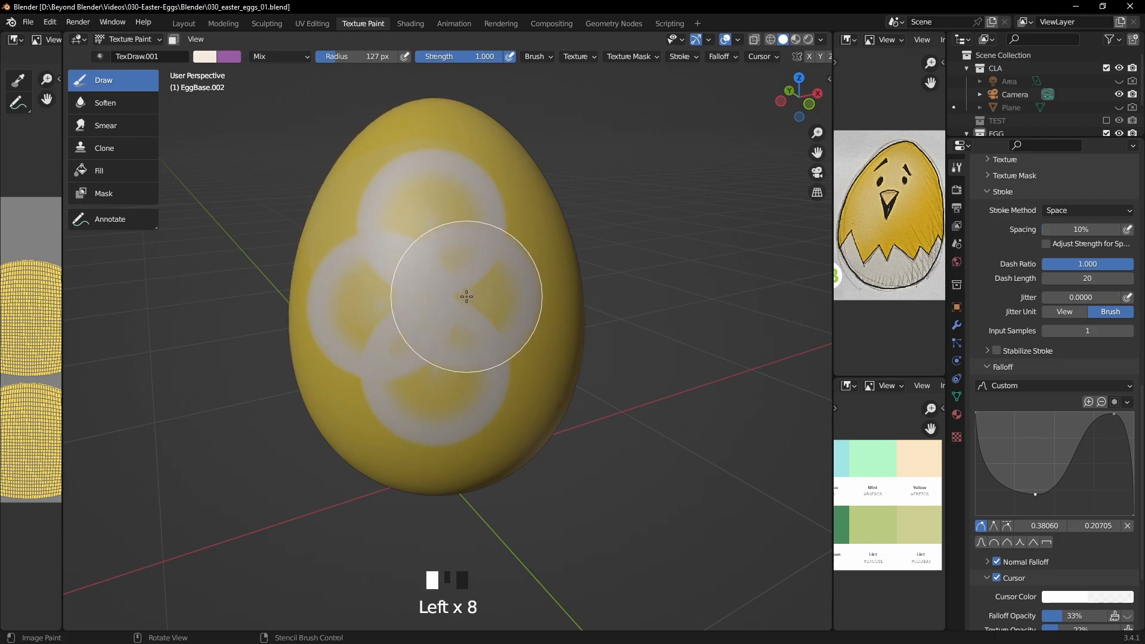
Undo the ring-shaped test stamps on the egg.
mouse_move(466, 294)
middle_mouse_down()
mouse_move(633, 333)
mouse_move(601, 308)
middle_mouse_up()
key("ctrl+z")
key("ctrl+z")
key("ctrl+z")
key("ctrl+z")
key("ctrl+z")
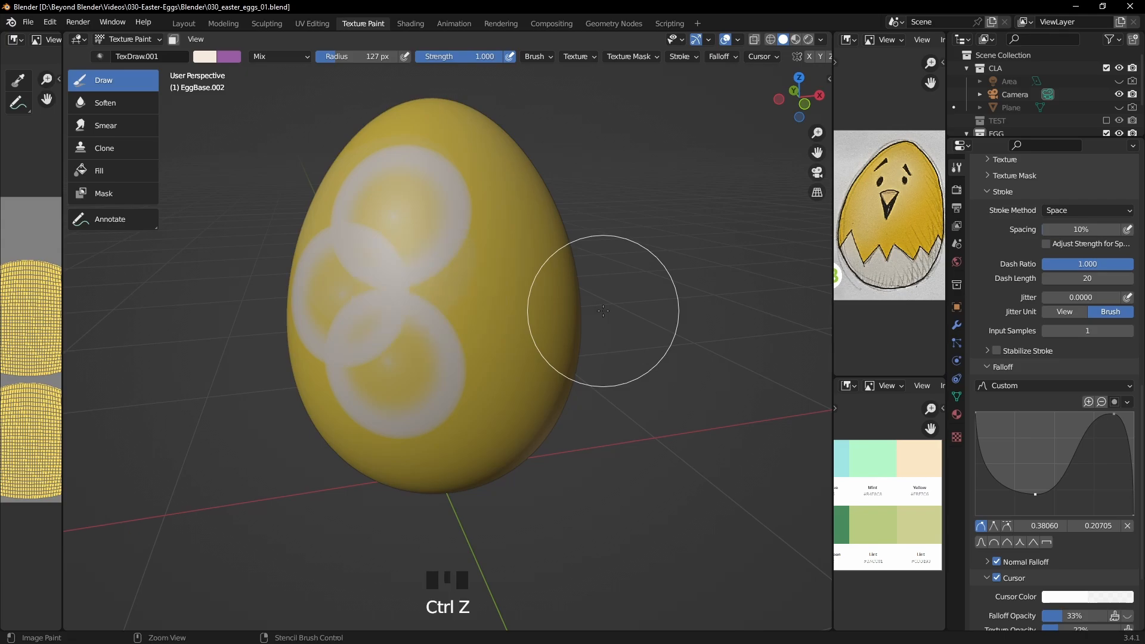
Reshape the falloff curve into a long dip with a sharp rise at about 0.739, 0.758, stamp a test ring and undo it.
middle_click_drag(622, 269, 556, 290)
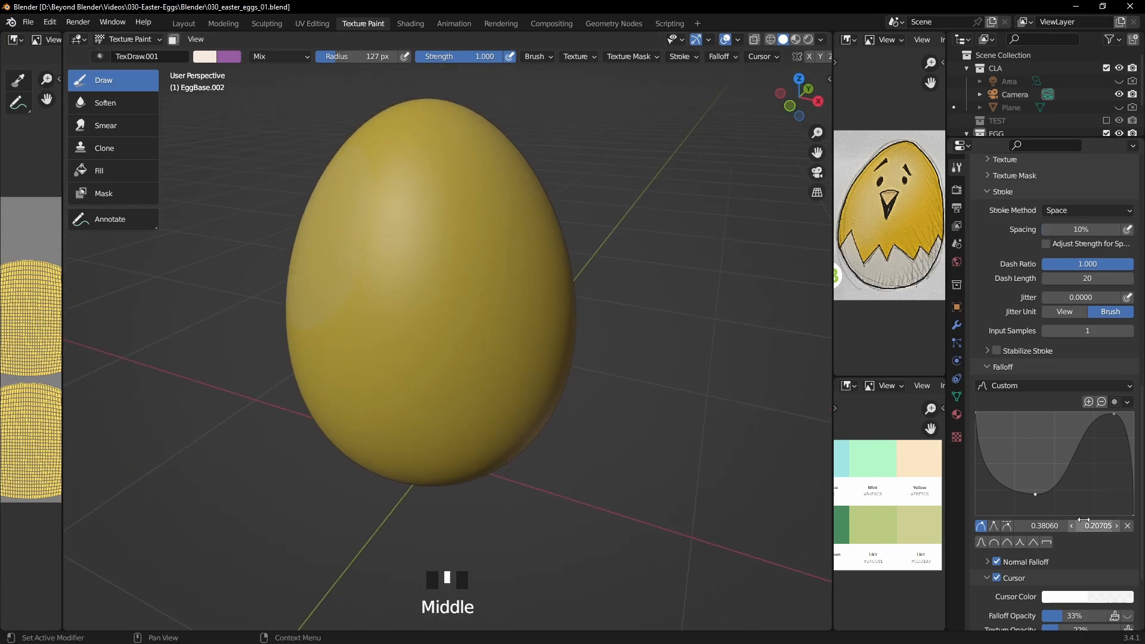
left_click_drag(1036, 495, 999, 459)
left_click_drag(1115, 416, 1092, 490)
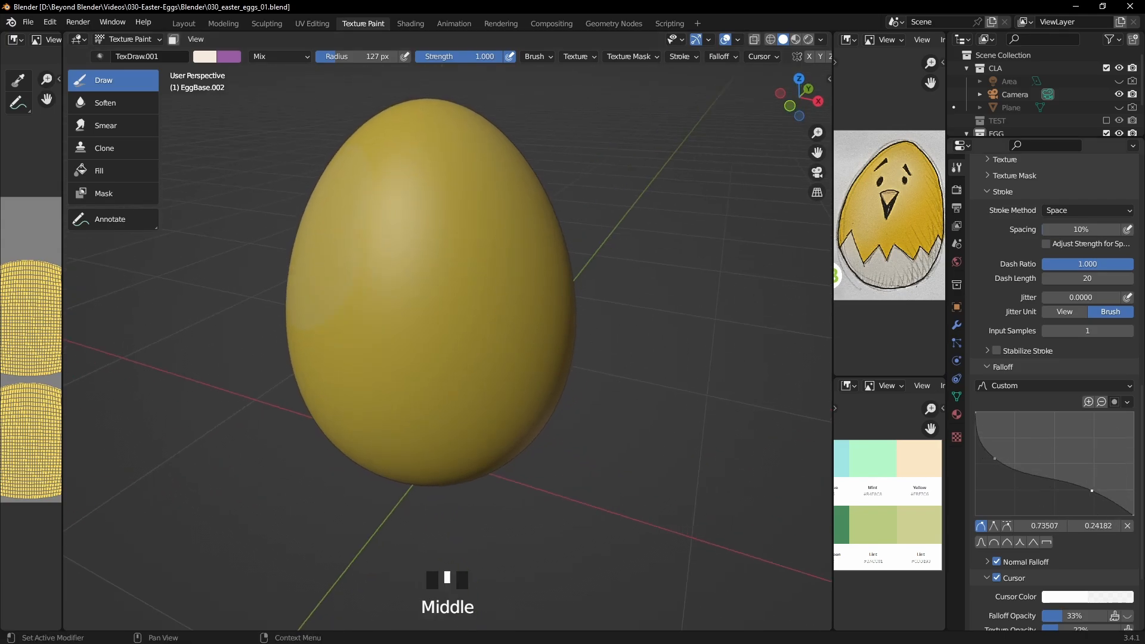
left_click_drag(998, 461, 1092, 438)
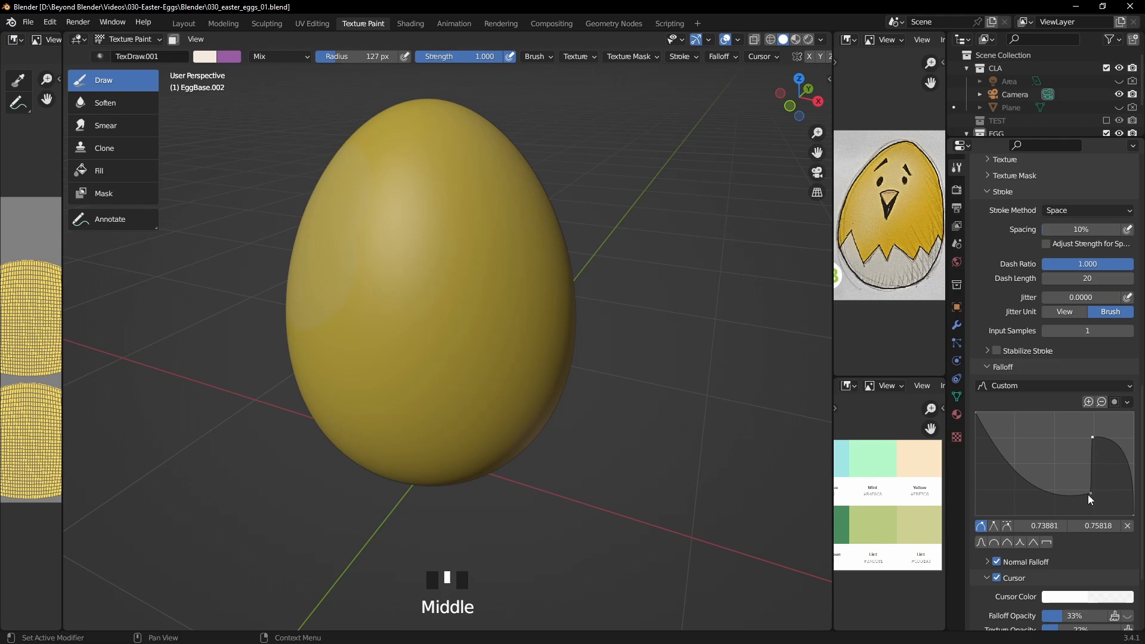
left_click(434, 290)
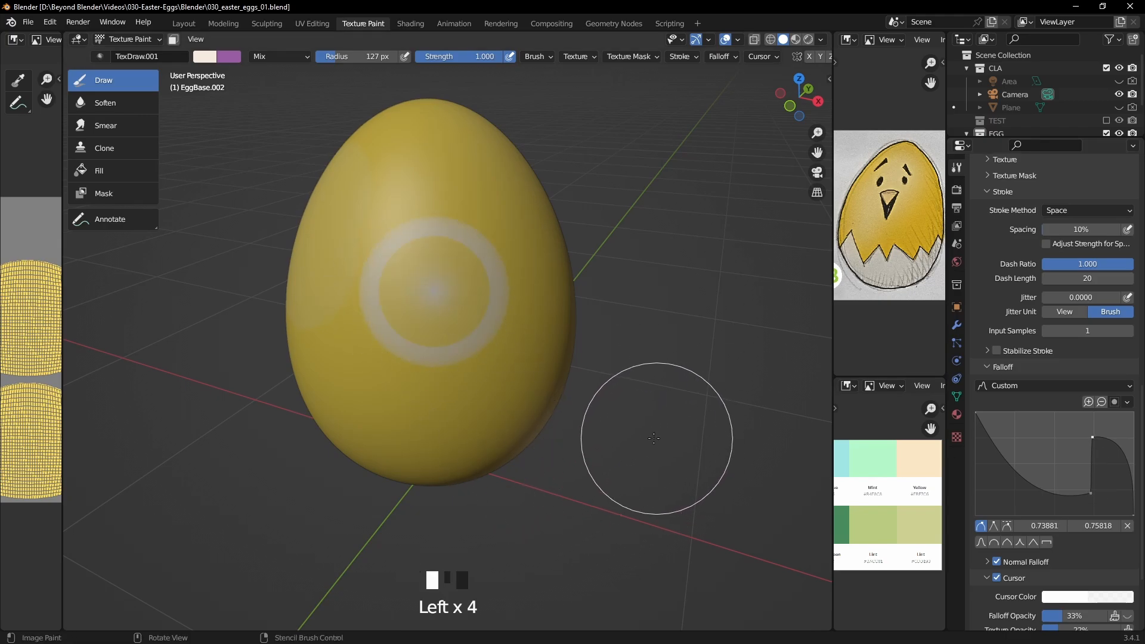
key("ctrl+z")
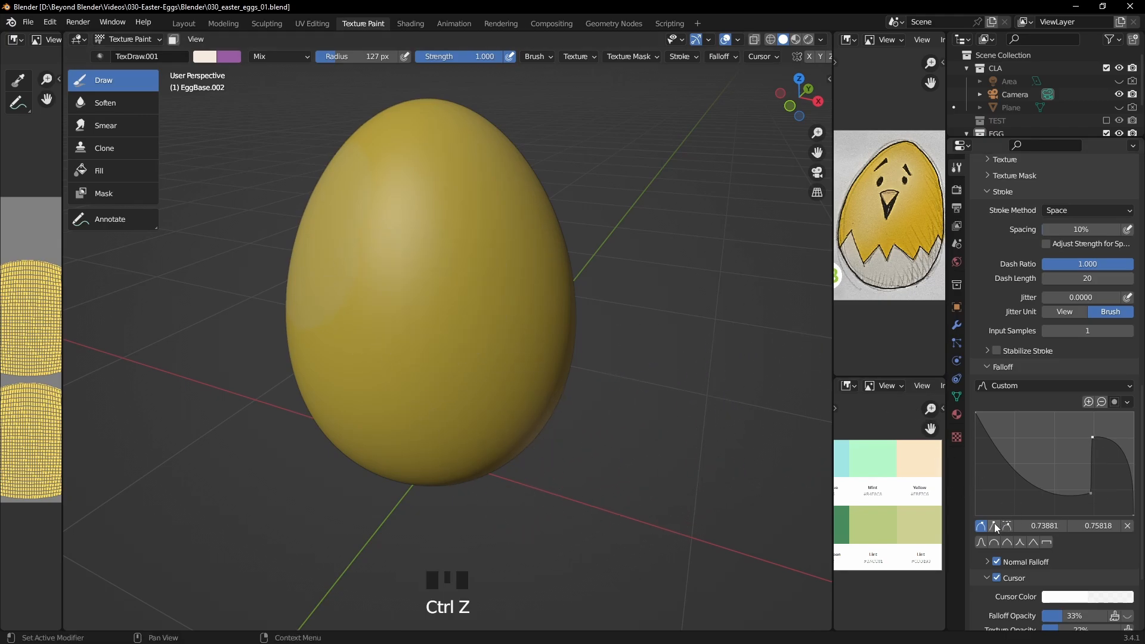
Reset the brush falloff curve, apply the constant preset for hard edges and stamp a large off-white dot on the egg.
left_click(1128, 404)
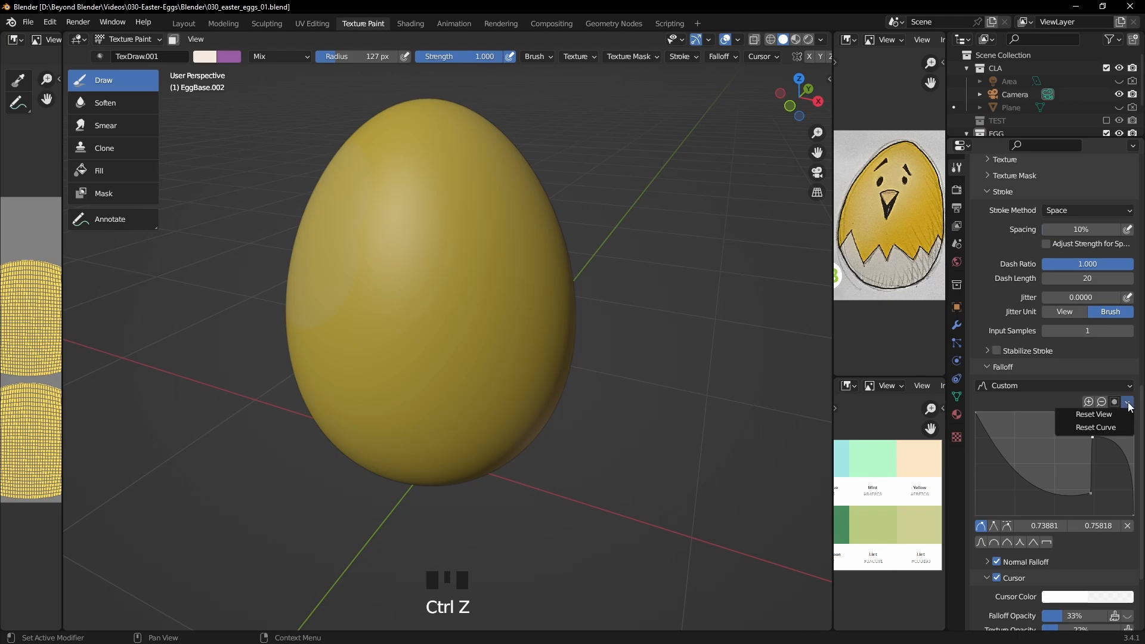
left_click(1127, 404)
left_click(1120, 428)
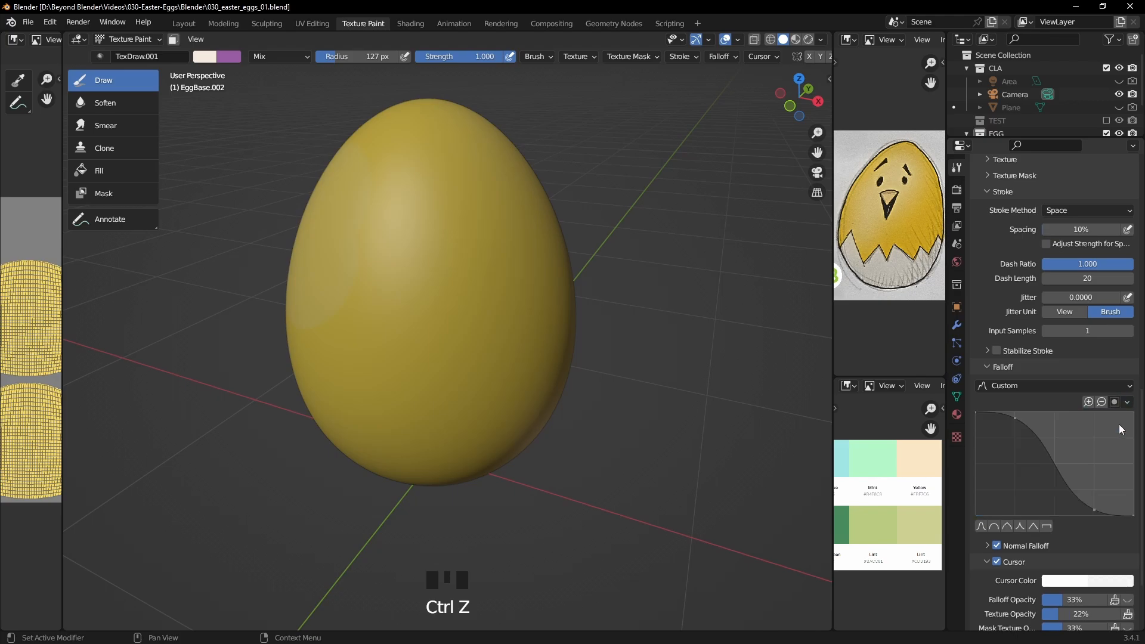
left_click(1046, 527)
left_click(412, 279)
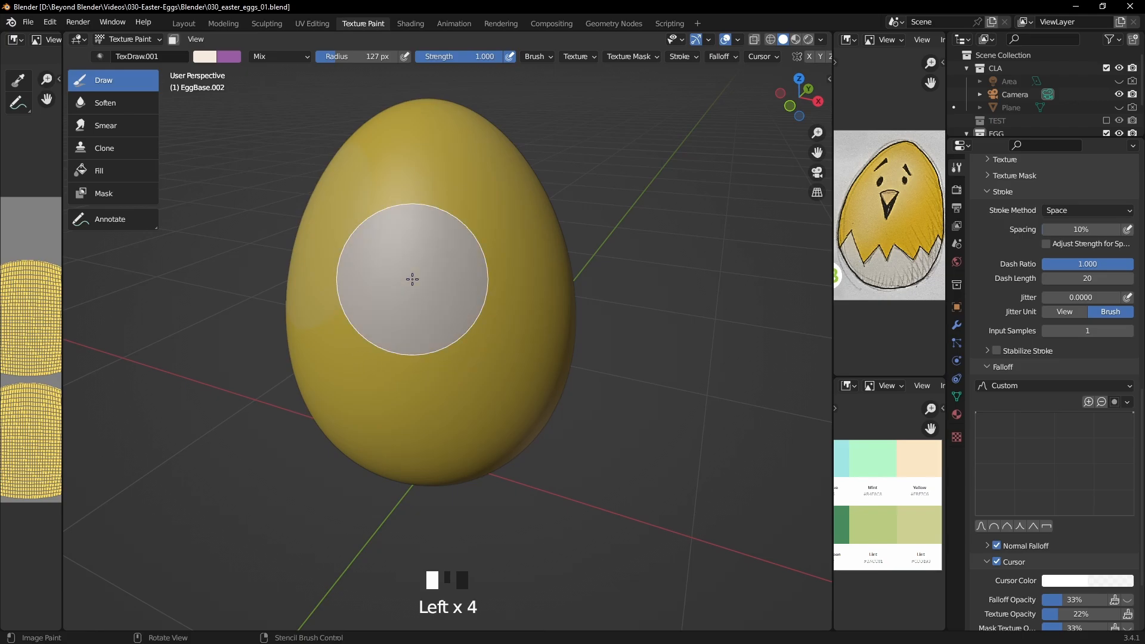
Stamp a dot with a 57 px brush radius beside the large dot and a smaller one below it with a 36 px radius.
mouse_move(548, 464)
middle_mouse_down()
mouse_move(525, 442)
mouse_move(555, 418)
mouse_move(481, 372)
middle_mouse_up()
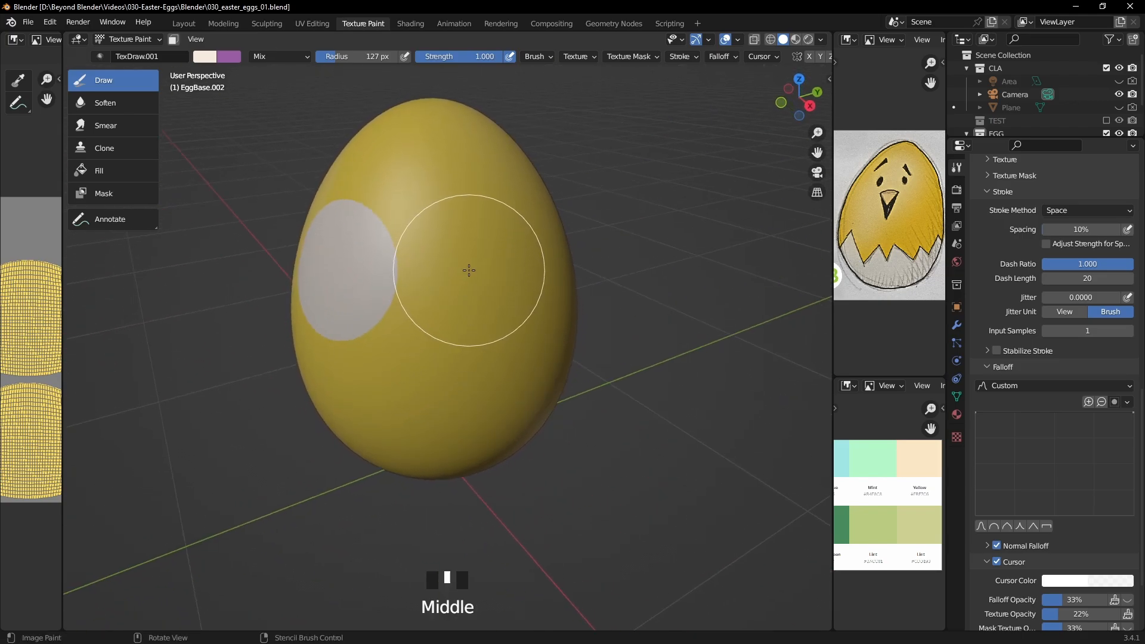
key("f")
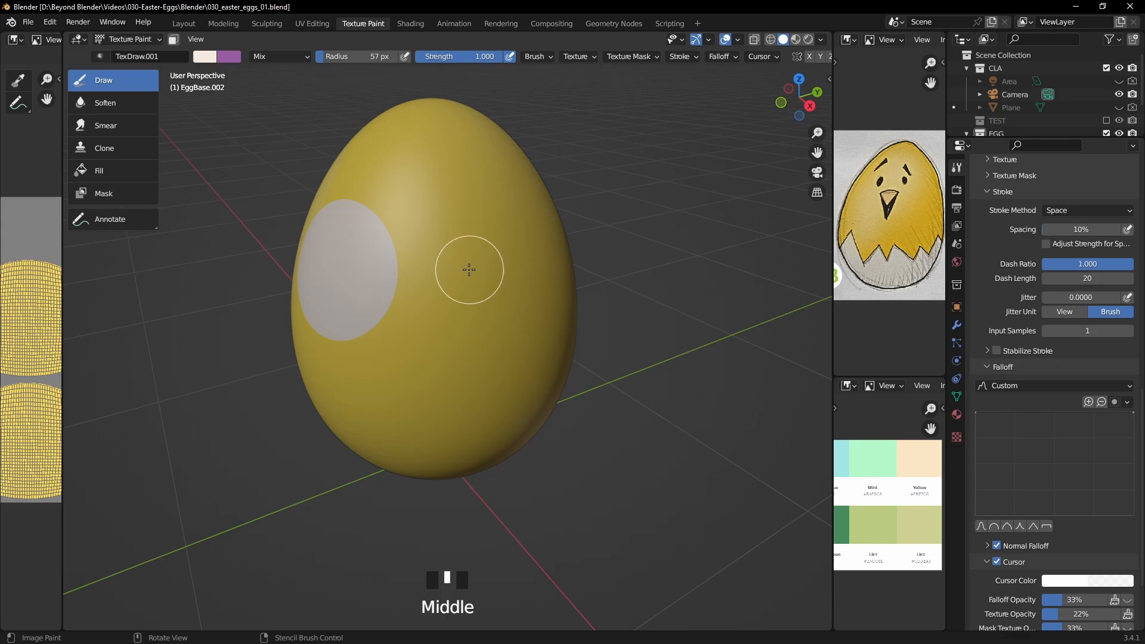
left_click(444, 262)
left_click(444, 262)
key("bracketleft")
key("bracketleft")
key("bracketleft")
key("bracketleft")
left_click(422, 330)
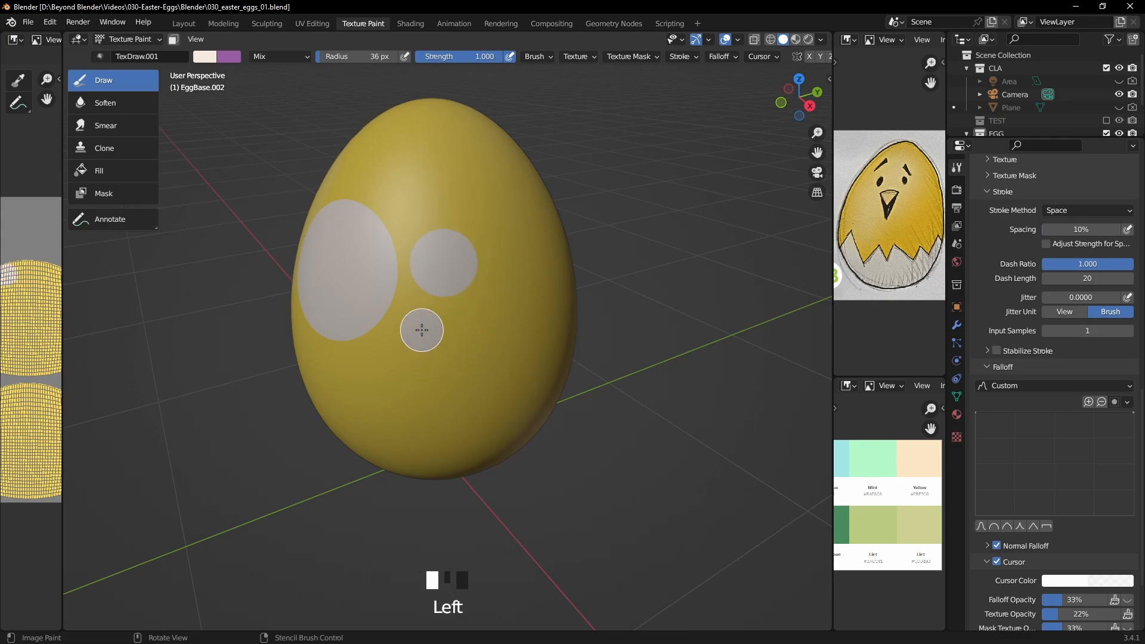
Enlarge the brush radius up to 53 px and stamp two more off-white dots higher on the egg.
key("bracketright")
key("bracketright")
key("bracketright")
key("bracketright")
left_click(413, 192)
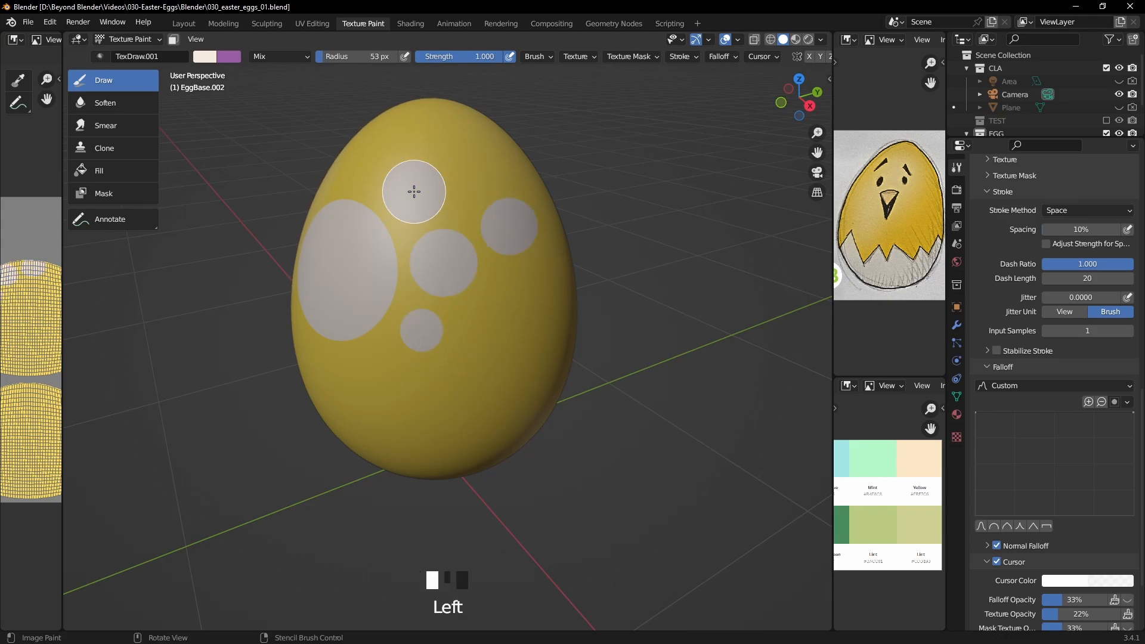
left_click(511, 243)
Widen the image editor and hide the UV wireframe over the eggbase2_diffuse texture.
mouse_move(511, 243)
middle_mouse_down()
mouse_move(450, 301)
mouse_move(427, 275)
mouse_move(39, 338)
middle_mouse_up()
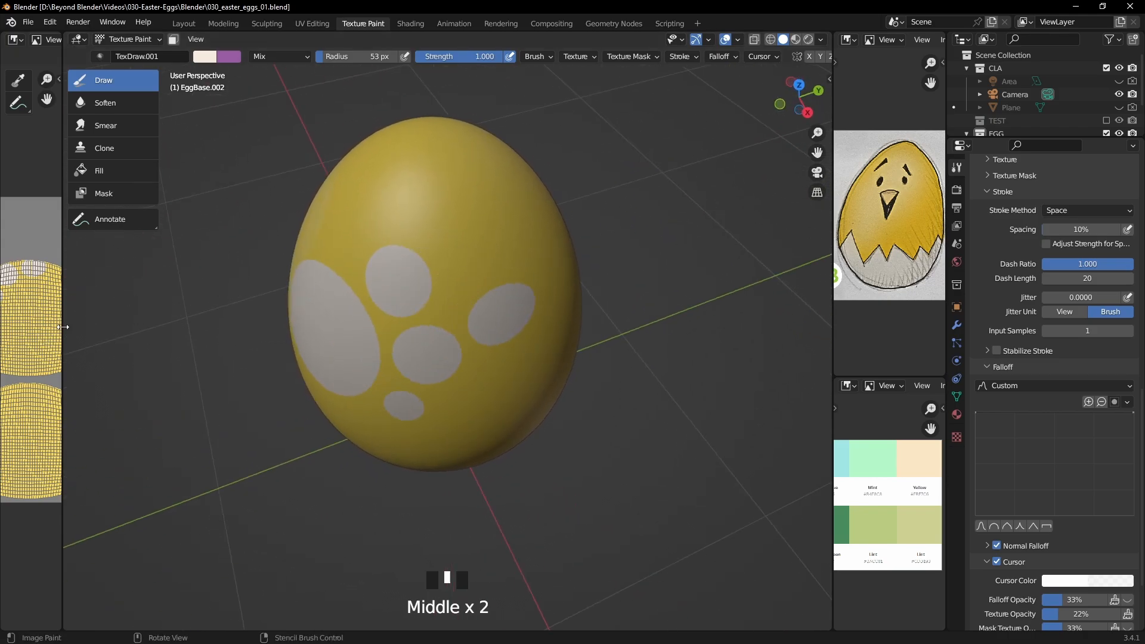
left_click_drag(63, 327, 451, 312)
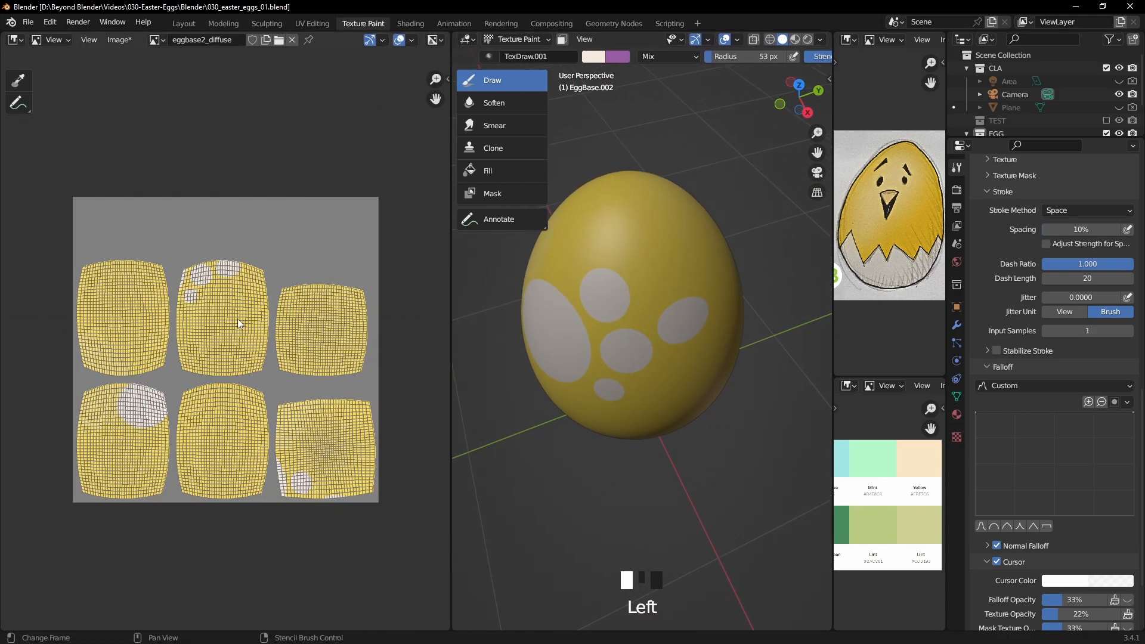
scroll(229, 327, "up", 2)
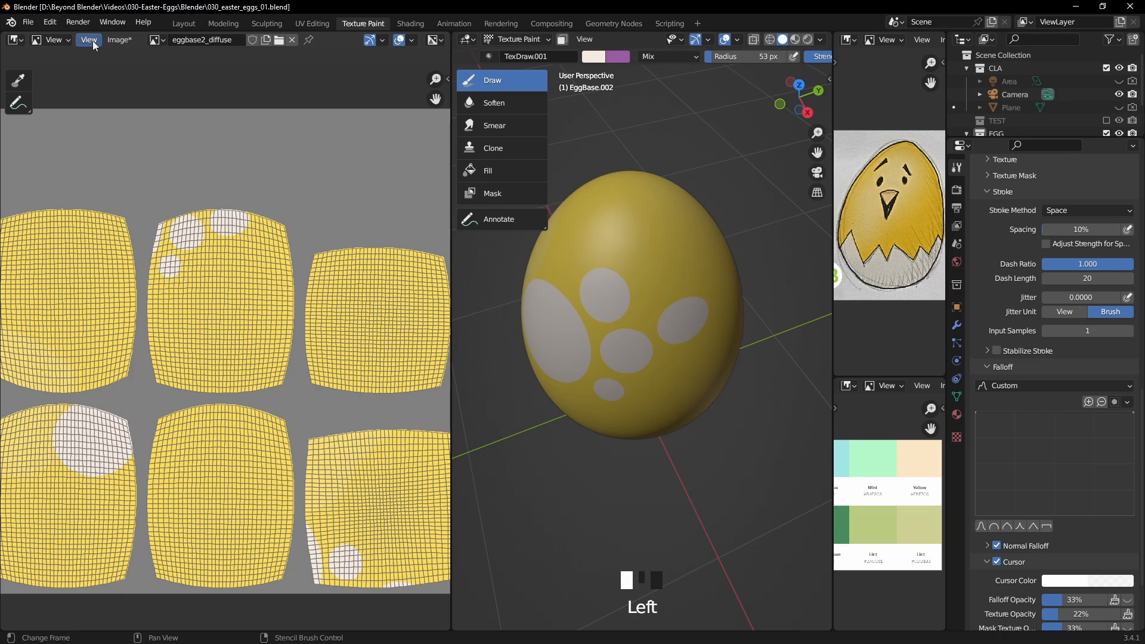
left_click(89, 40)
left_click(141, 141)
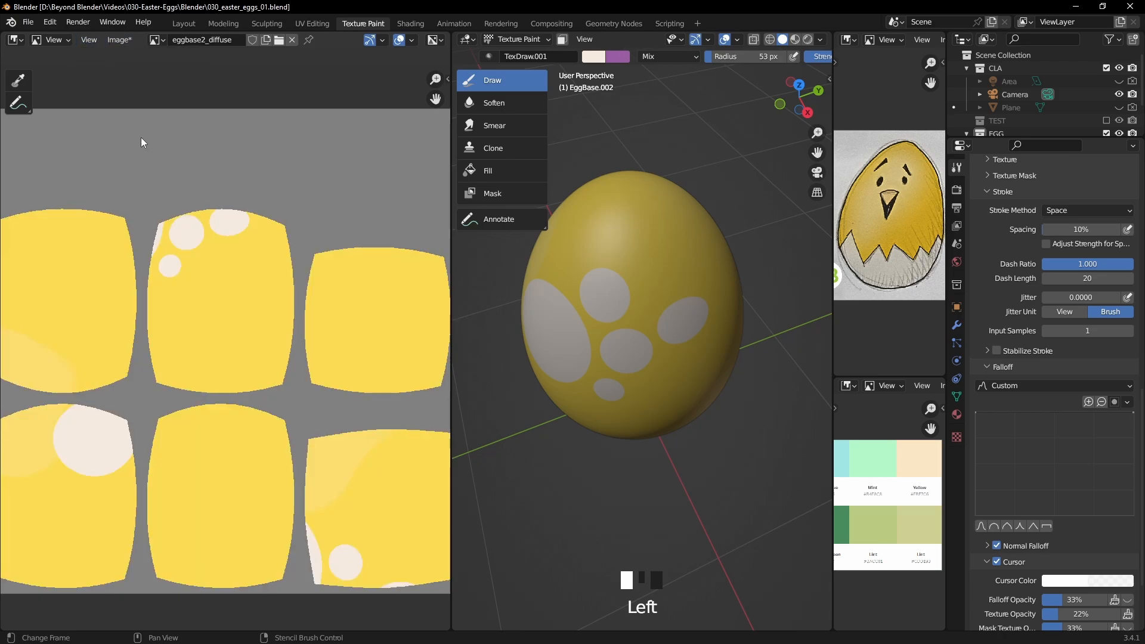
scroll(210, 262, "down", 1)
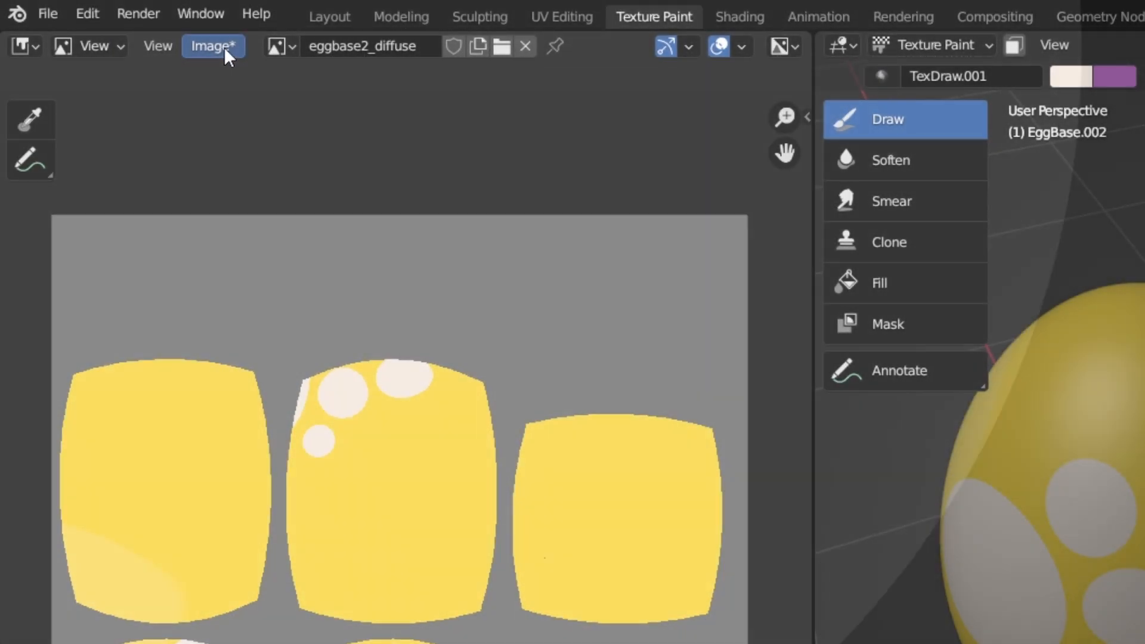
Save the painted texture as the PNG image eggbase2_diffuse.png in the 030-Easter-Eggs project's Blender folder.
left_click(223, 47)
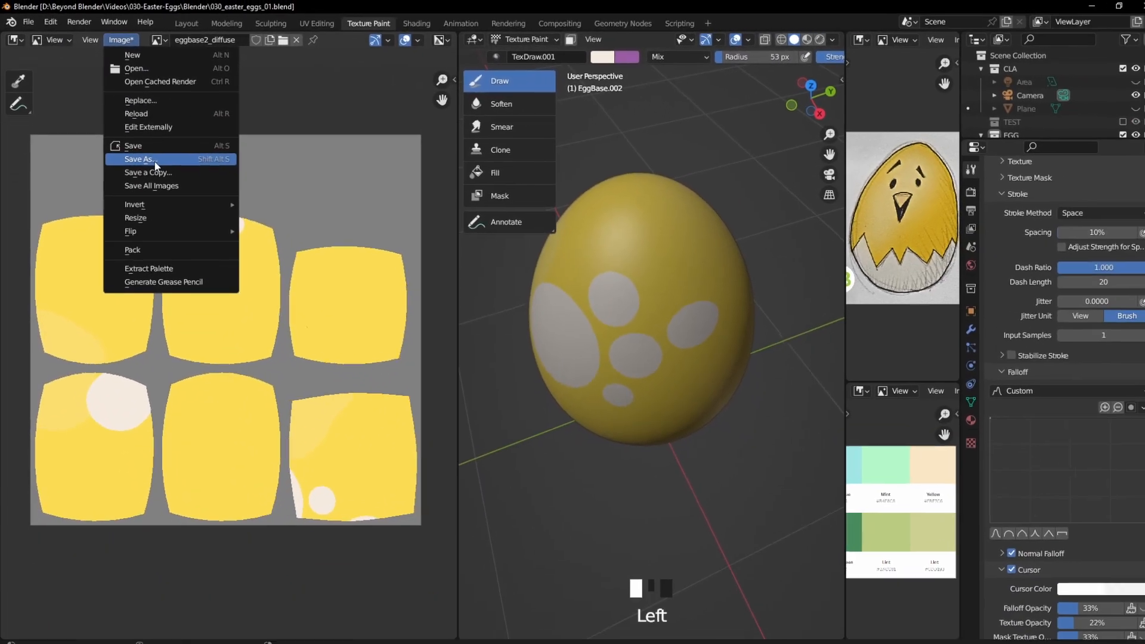
left_click(259, 245)
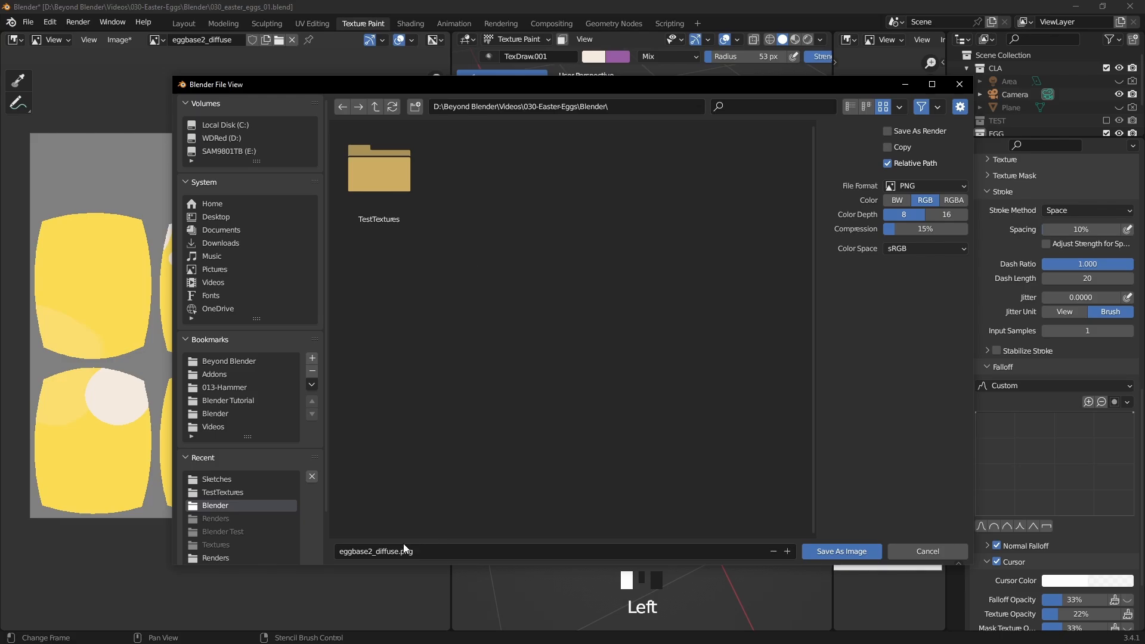
left_click(373, 551)
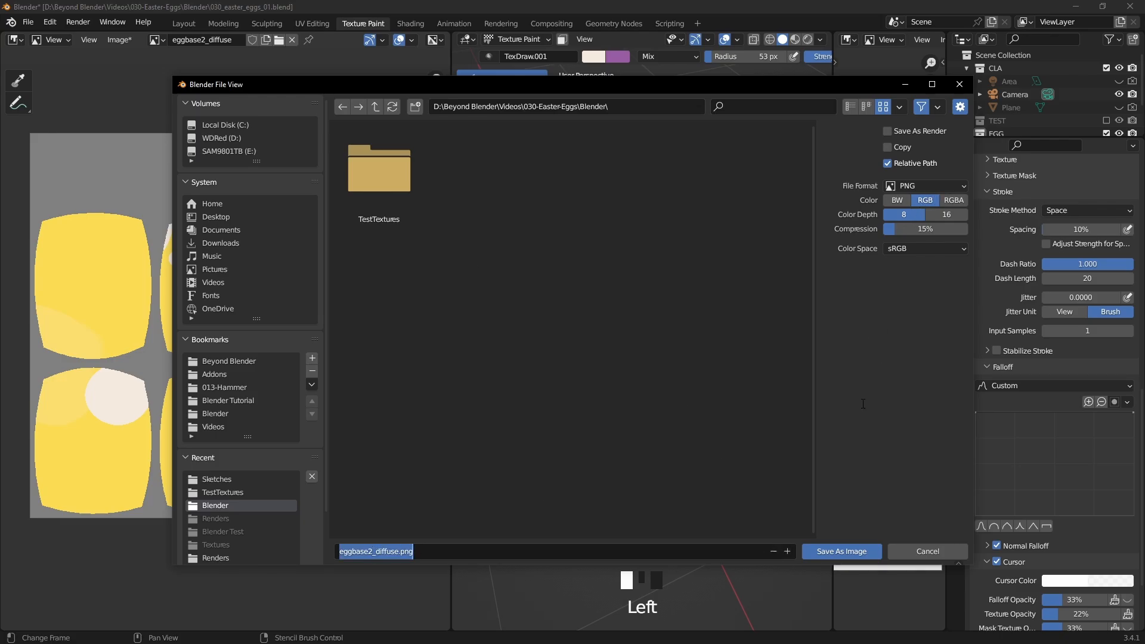
left_click(841, 552)
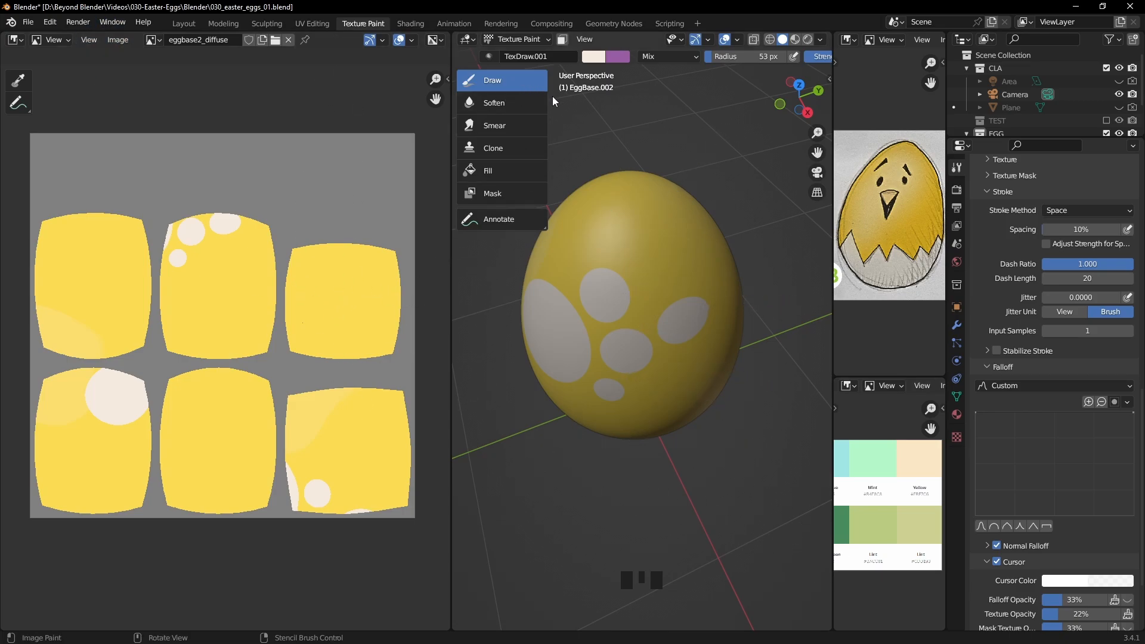
Stamp one more test dot on the upper part of the egg and undo it.
middle_click_drag(718, 223, 718, 191)
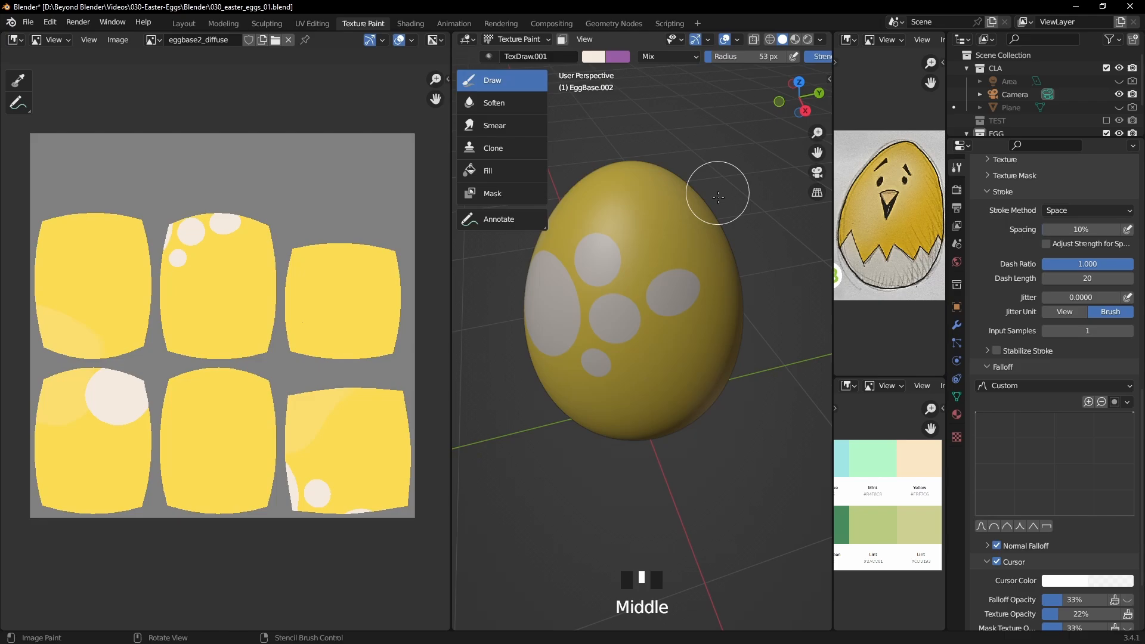
left_click(652, 238)
key("ctrl+z")
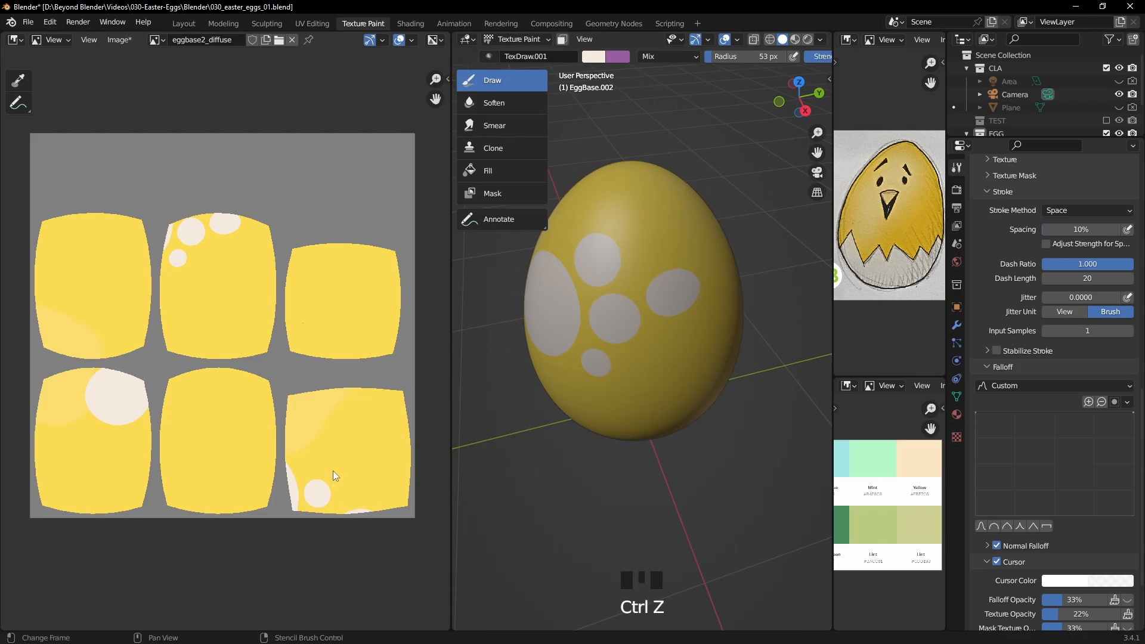
Show the UV wireframe over the eggbase2_diffuse texture and narrow the image editor to enlarge the 3D viewport.
left_click(89, 40)
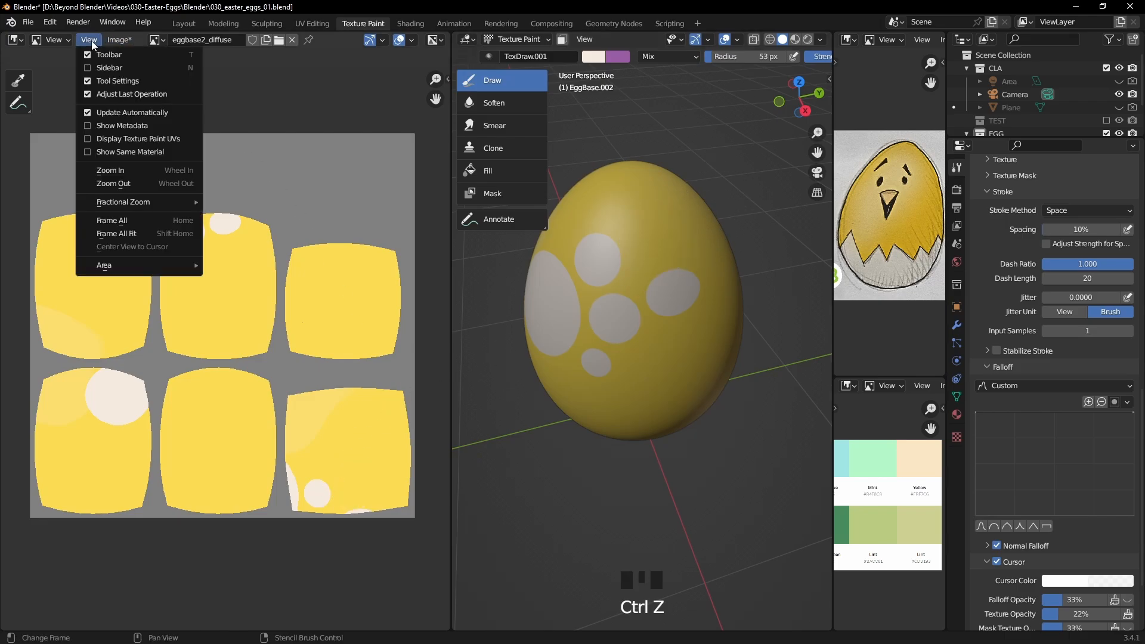
left_click(89, 139)
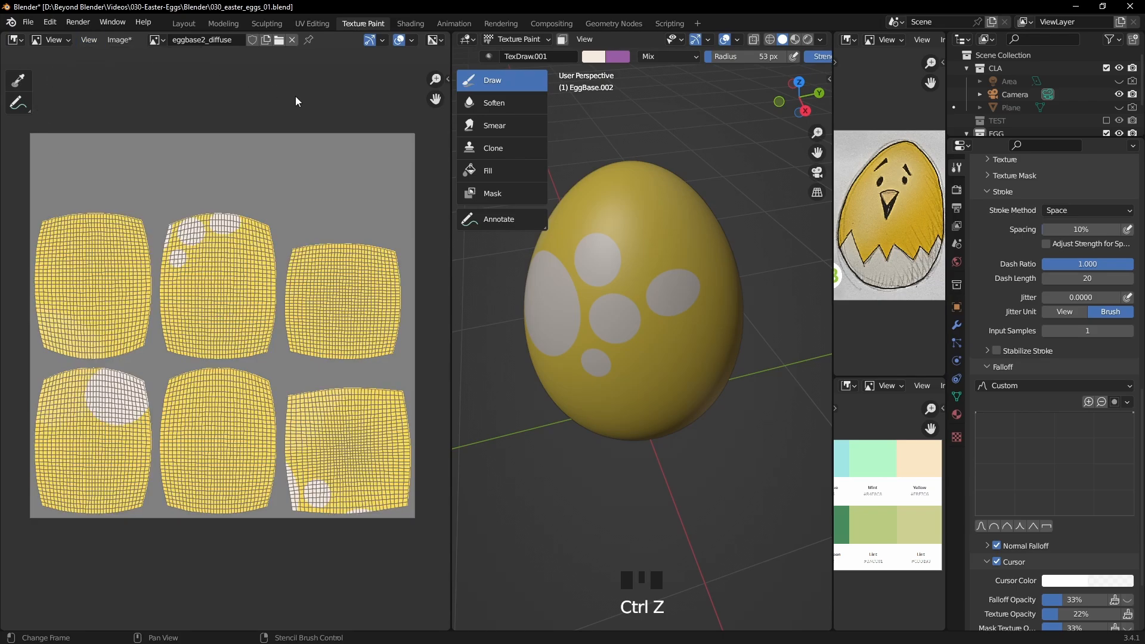
scroll(315, 268, "down", 1)
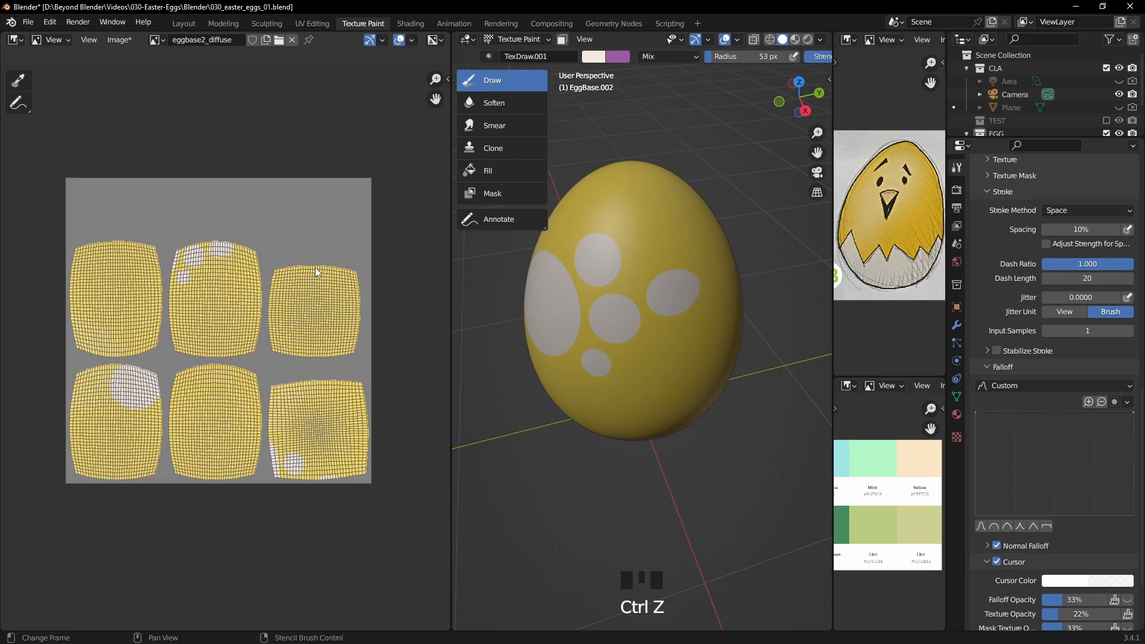
left_click_drag(450, 253, 120, 259)
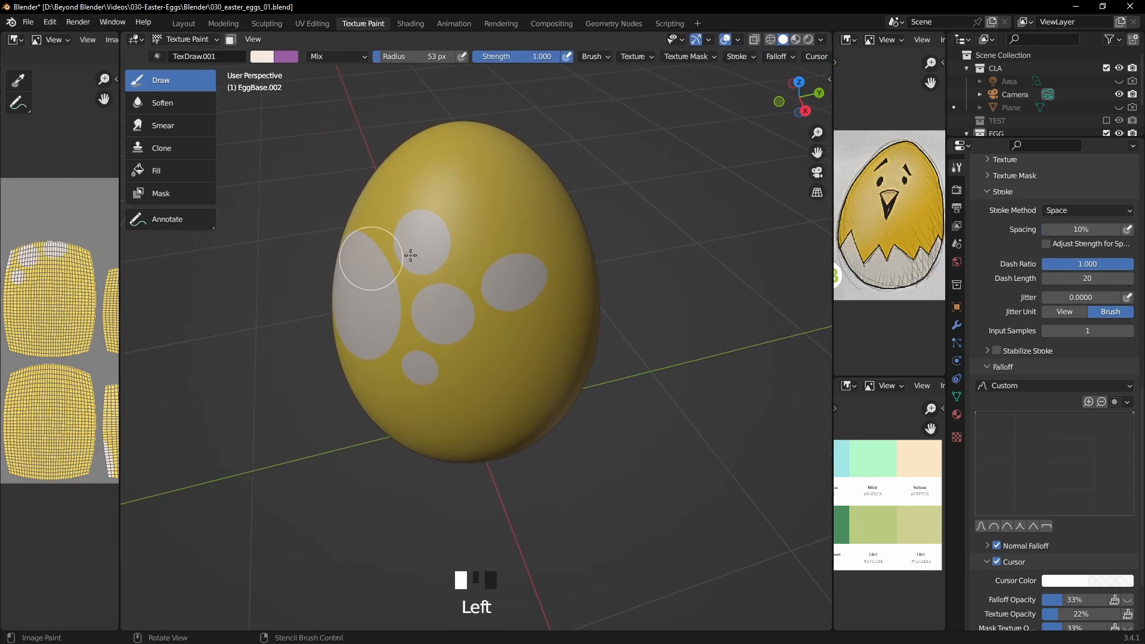
Try stamping off-white dots on the upper side of the egg across the UV seam, undoing each one.
middle_click_drag(365, 255, 478, 253)
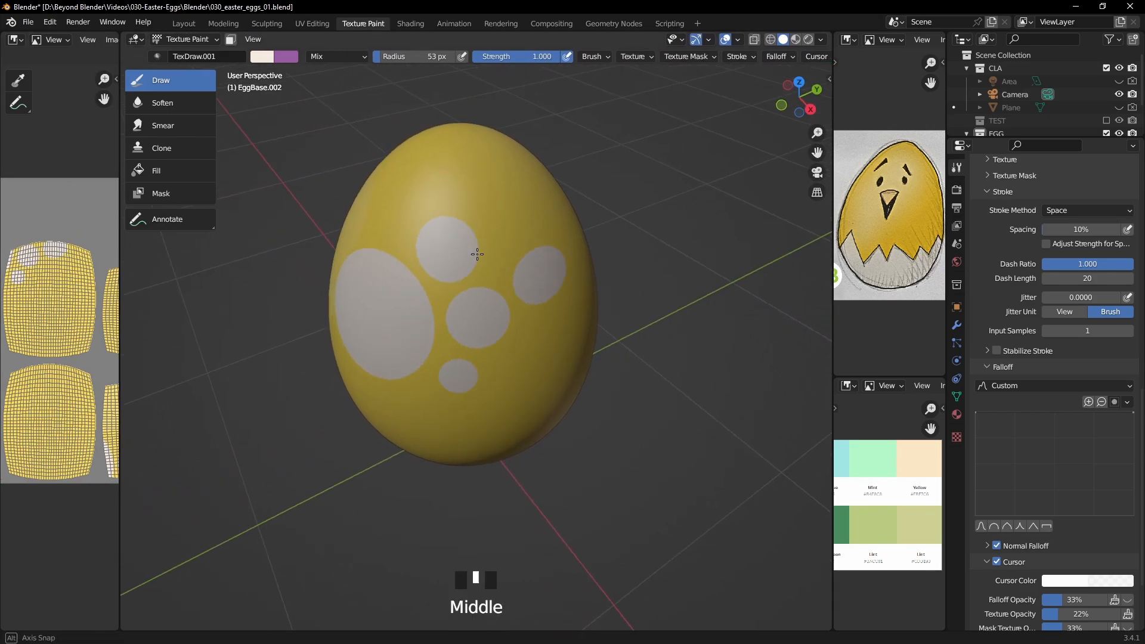
left_click(553, 183)
middle_click_drag(553, 183, 525, 202)
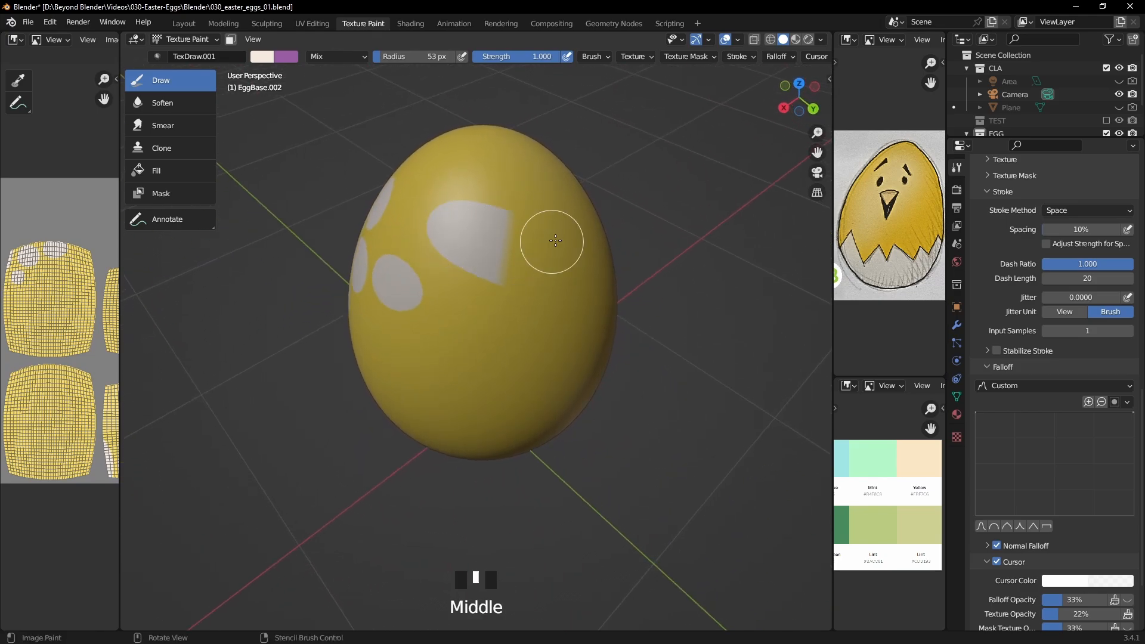
mouse_move(478, 231)
middle_mouse_down()
mouse_move(543, 263)
mouse_move(590, 258)
mouse_move(557, 256)
middle_mouse_up()
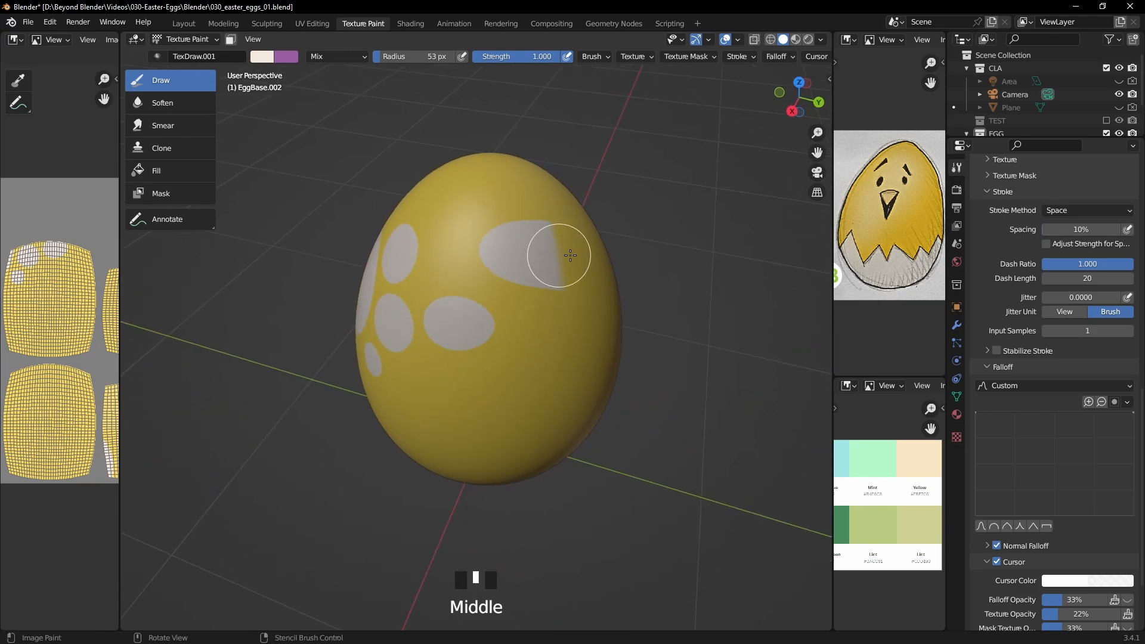
key("ctrl+z")
left_click_drag(596, 255, 602, 248)
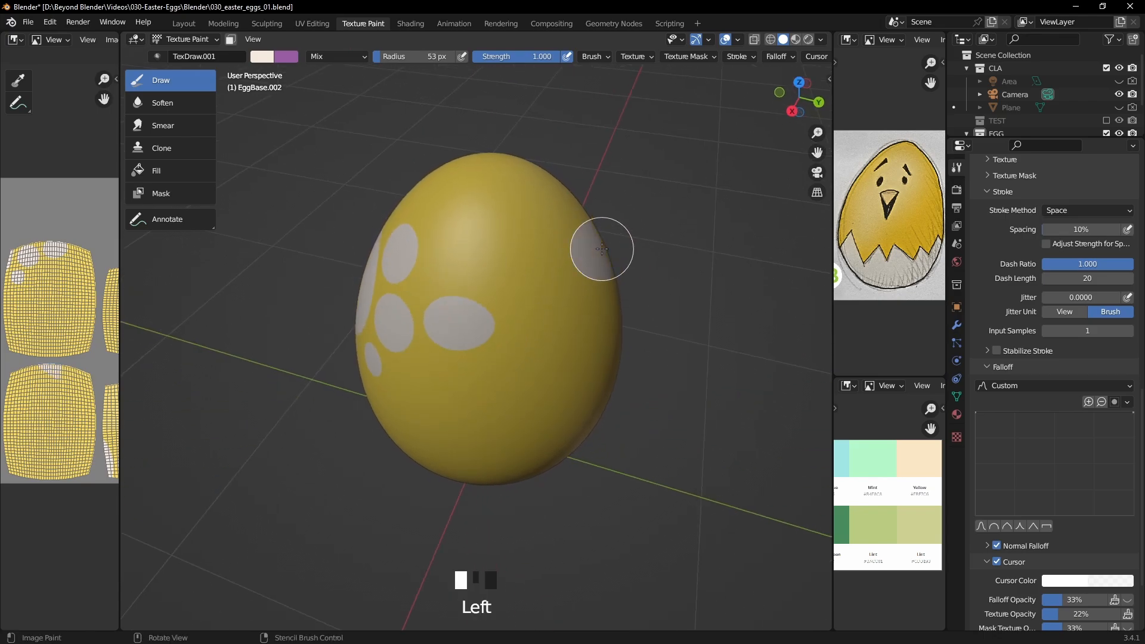
middle_click_drag(709, 263, 656, 248)
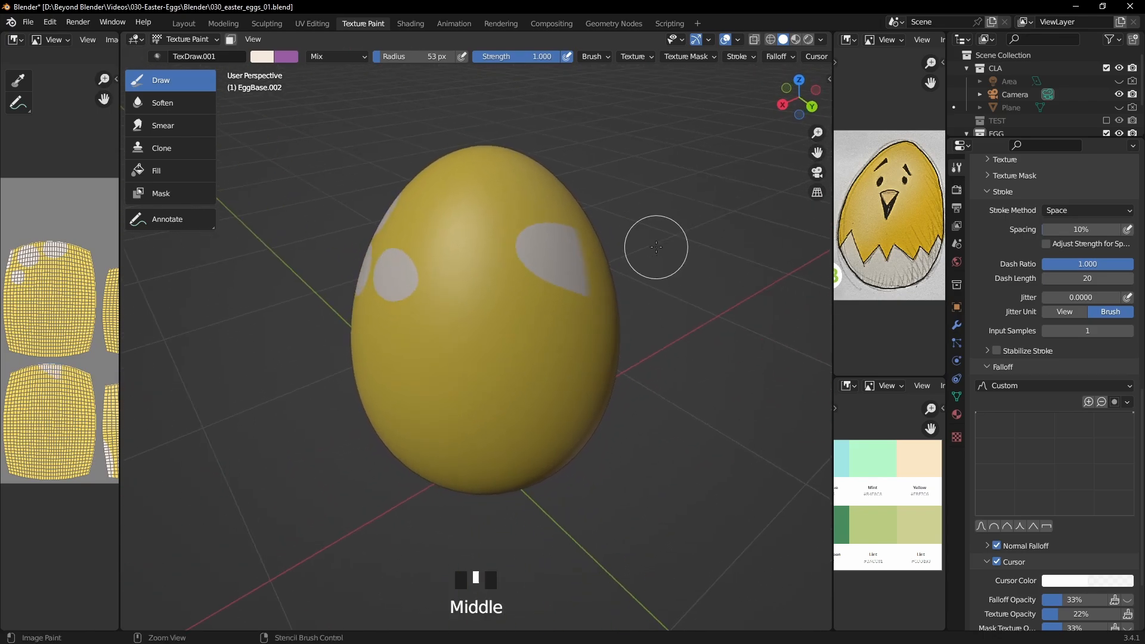
key("ctrl+z")
Stamp off-white dots on the top of the egg and on its plain yellow sides.
middle_click_drag(582, 240, 548, 334)
left_click(481, 327)
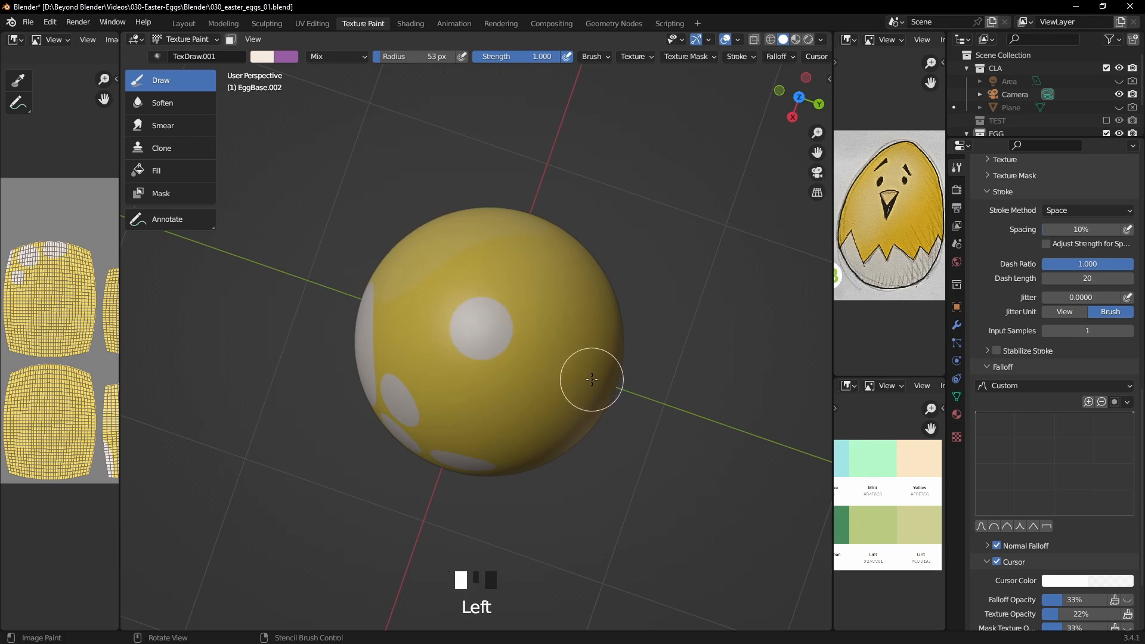
middle_click_drag(589, 379, 597, 189)
left_click(493, 355)
middle_click_drag(493, 354, 626, 332)
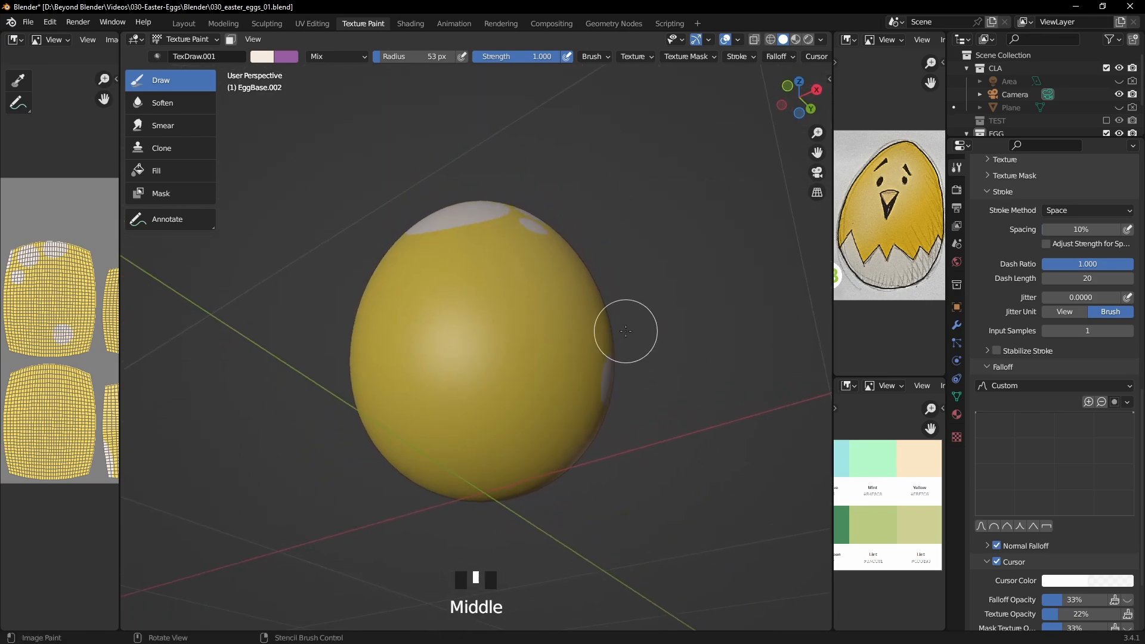
left_click(467, 358)
Enlarge the brush radius to 71 px and stamp larger off-white dots on the egg's sides.
key("bracketright")
key("bracketright")
key("bracketright")
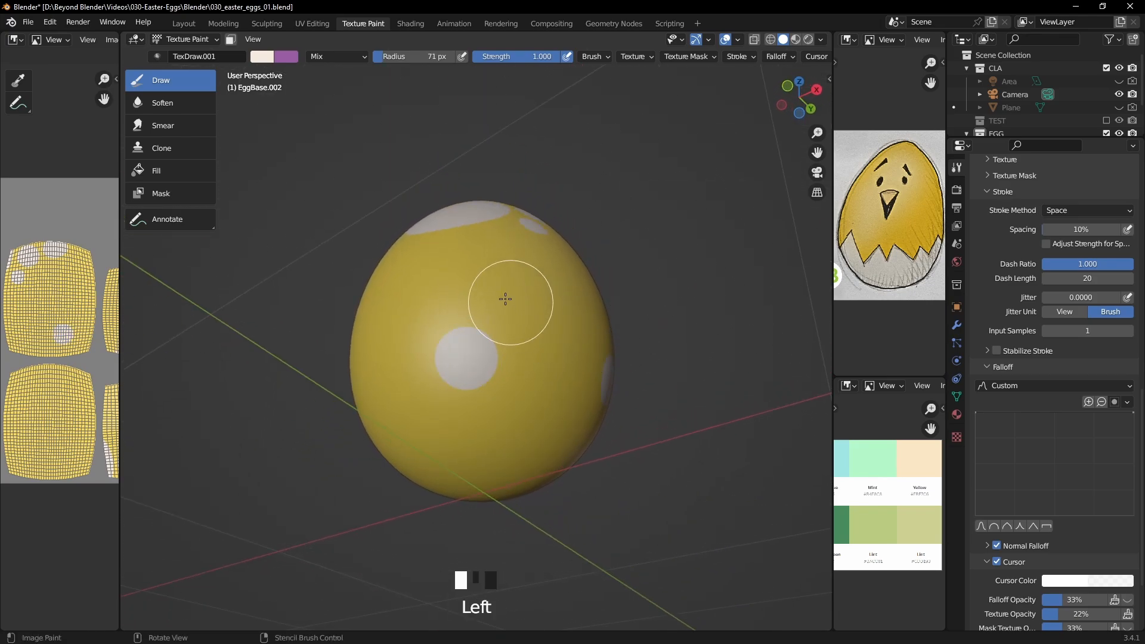
mouse_move(489, 300)
middle_mouse_down()
mouse_move(481, 340)
mouse_move(378, 358)
mouse_move(434, 360)
middle_mouse_up()
left_click(476, 338)
left_click(358, 332)
mouse_move(358, 332)
middle_mouse_down()
mouse_move(633, 341)
mouse_move(478, 342)
mouse_move(532, 348)
middle_mouse_up()
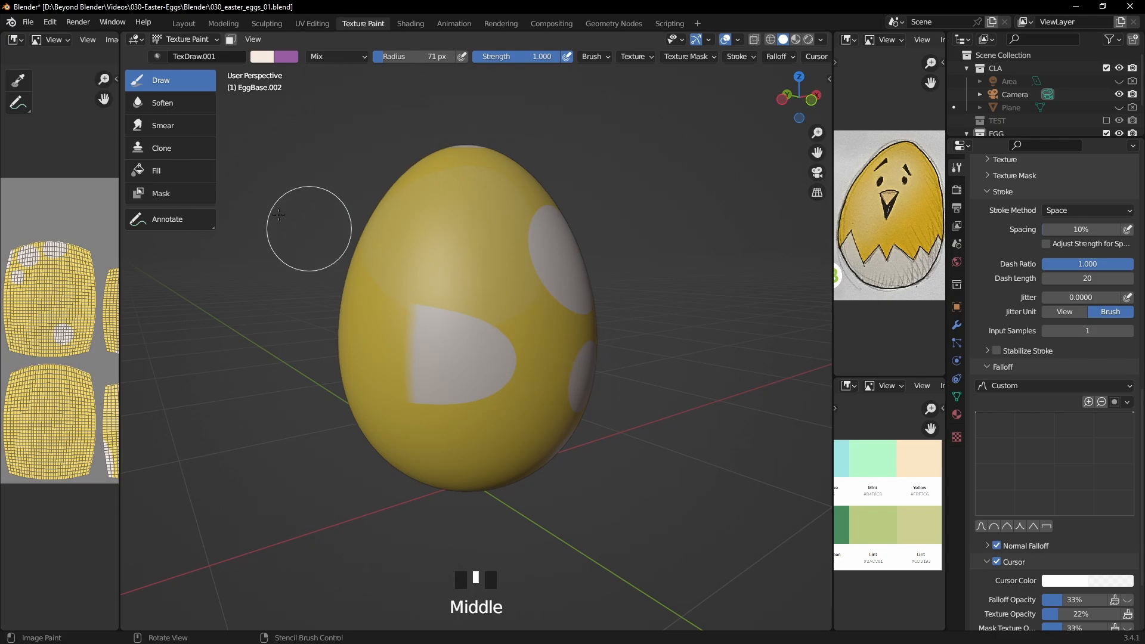
Fill the whole egg with the palette's yellow to cover the dots, and return to the Draw tool.
left_click(175, 171)
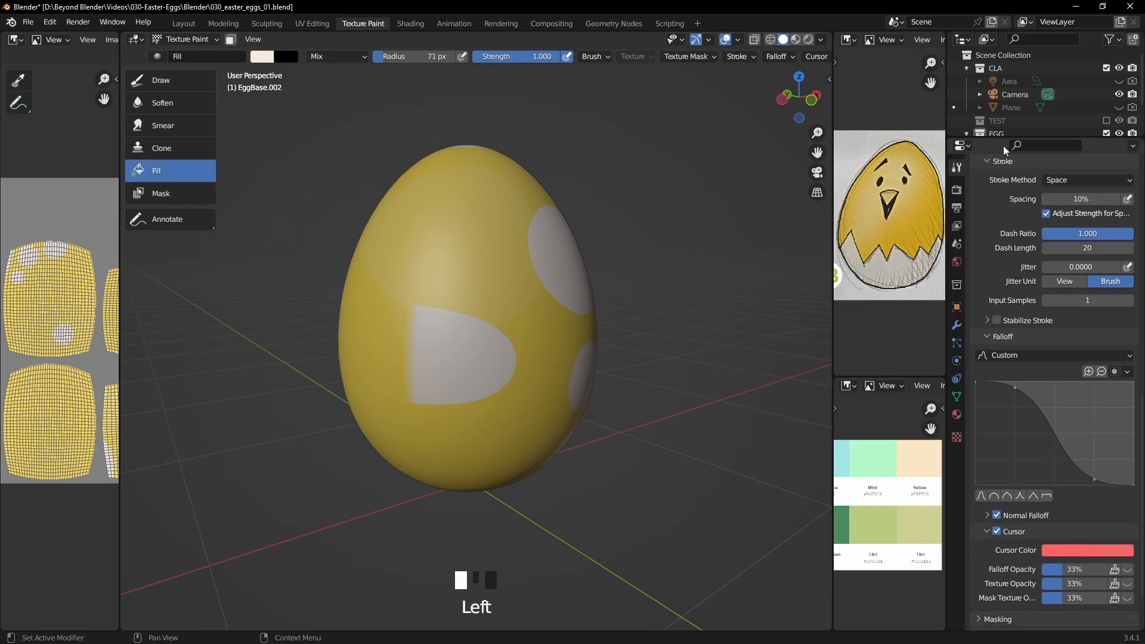
scroll(1010, 260, "up", 6)
scroll(1010, 253, "up", 4)
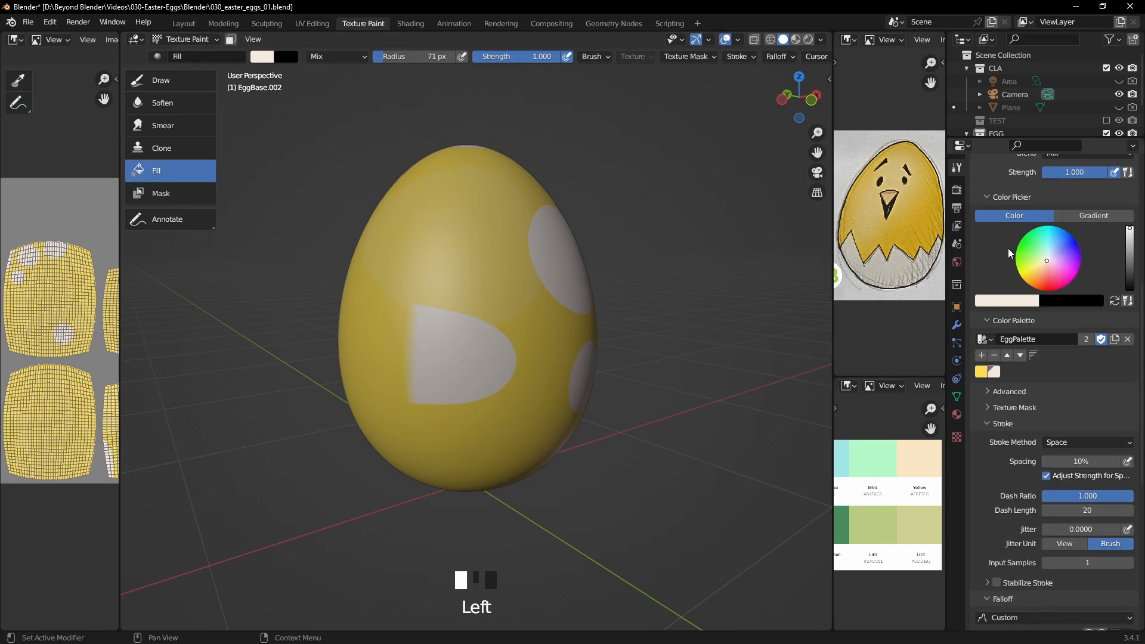
left_click(981, 373)
left_click(467, 259)
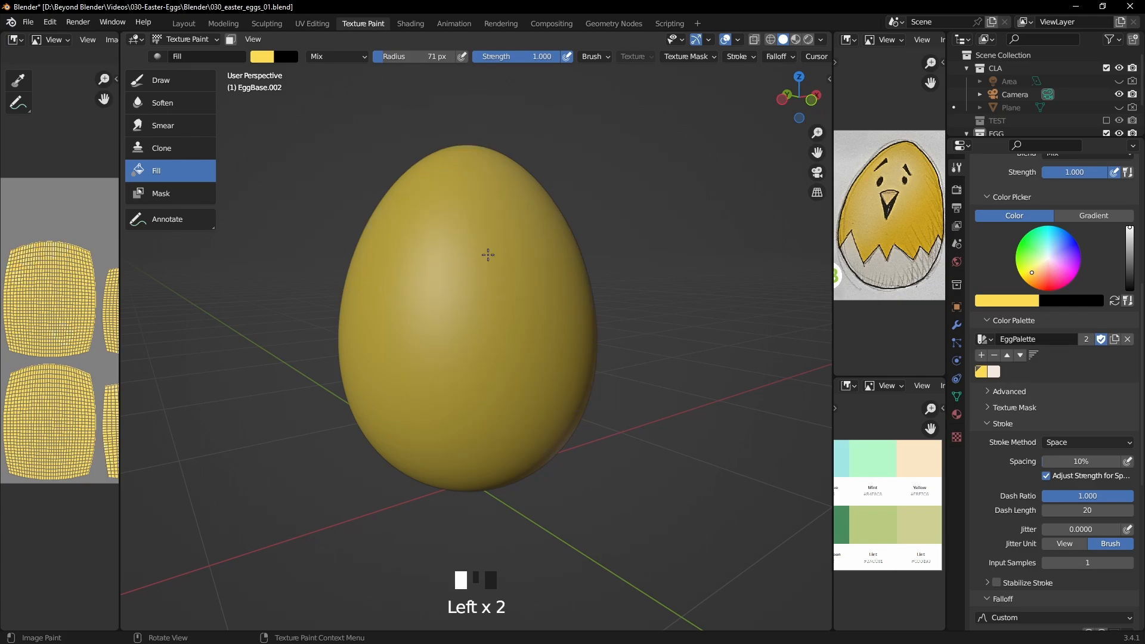
left_click(184, 82)
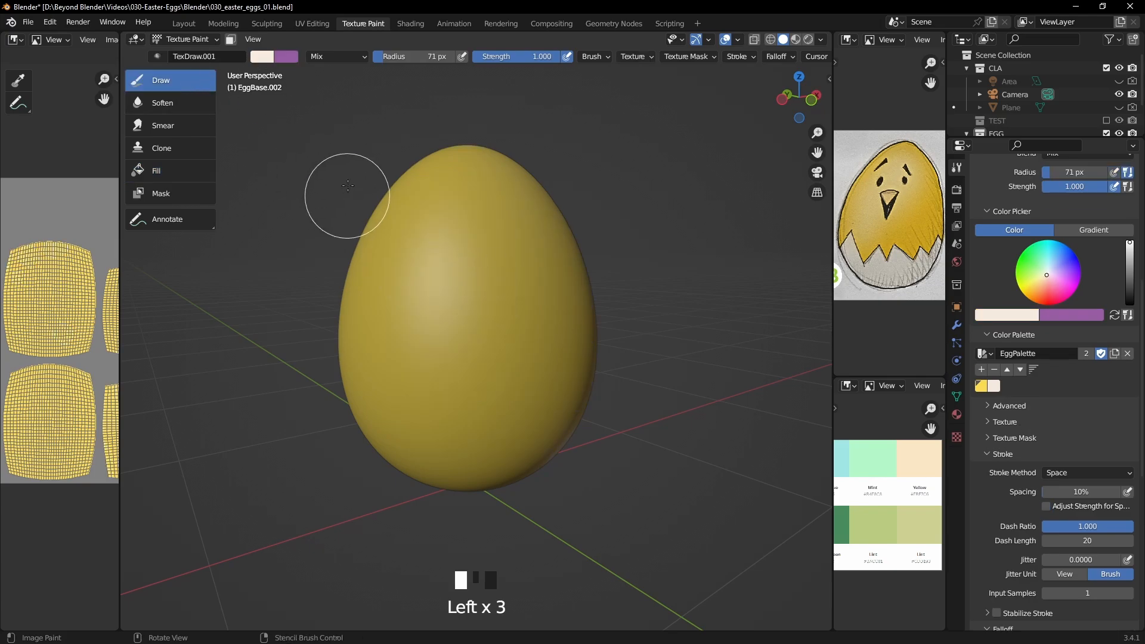
Switch to the Mask tool and look over its tool settings and masking options.
middle_click_drag(466, 261, 477, 262)
left_click(179, 196)
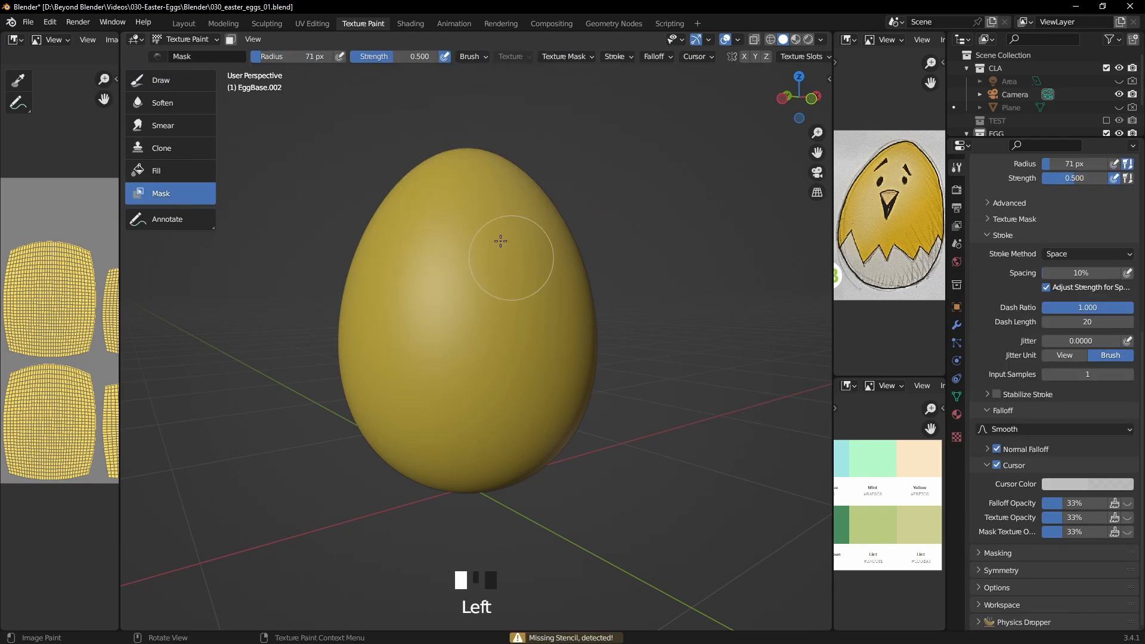
middle_click_drag(499, 238, 557, 277)
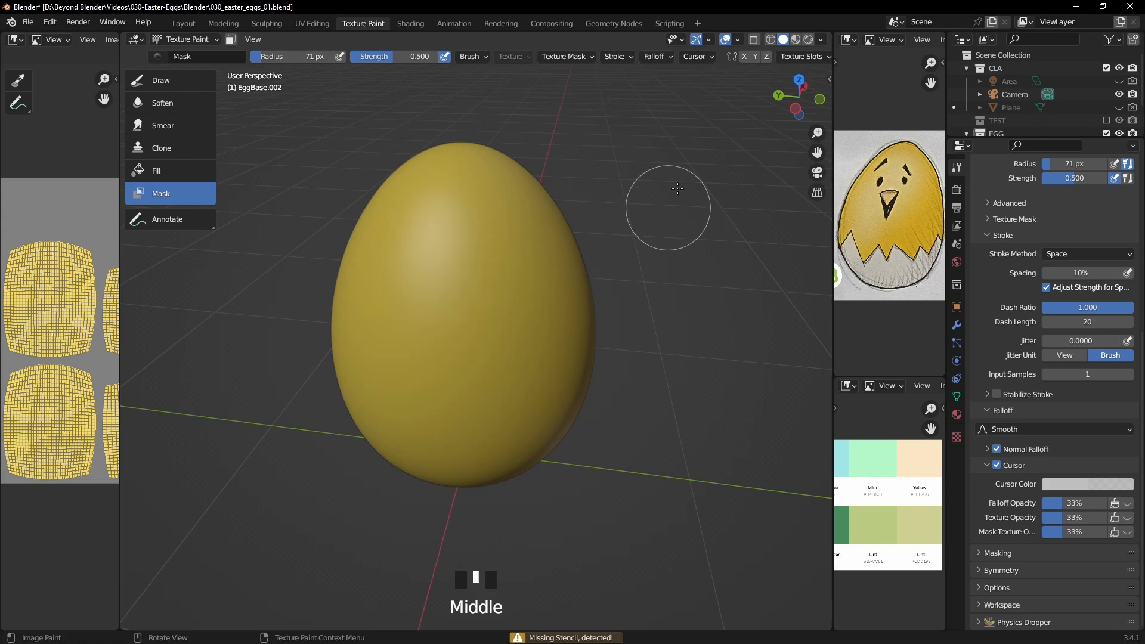
left_click(790, 85)
scroll(567, 57, "down", 5)
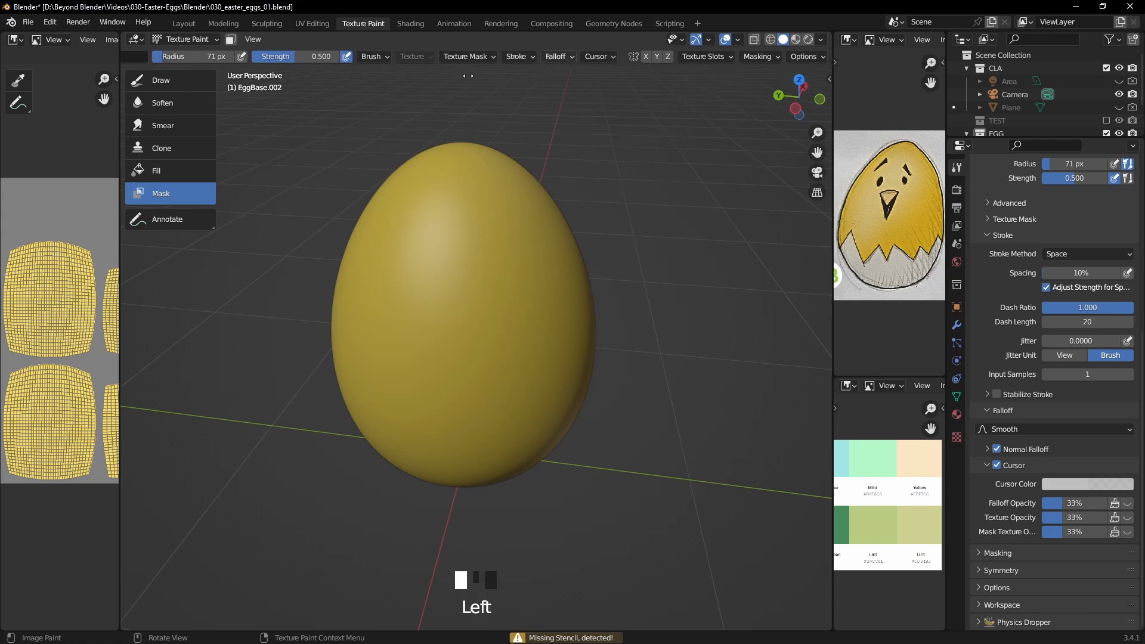
left_click(759, 57)
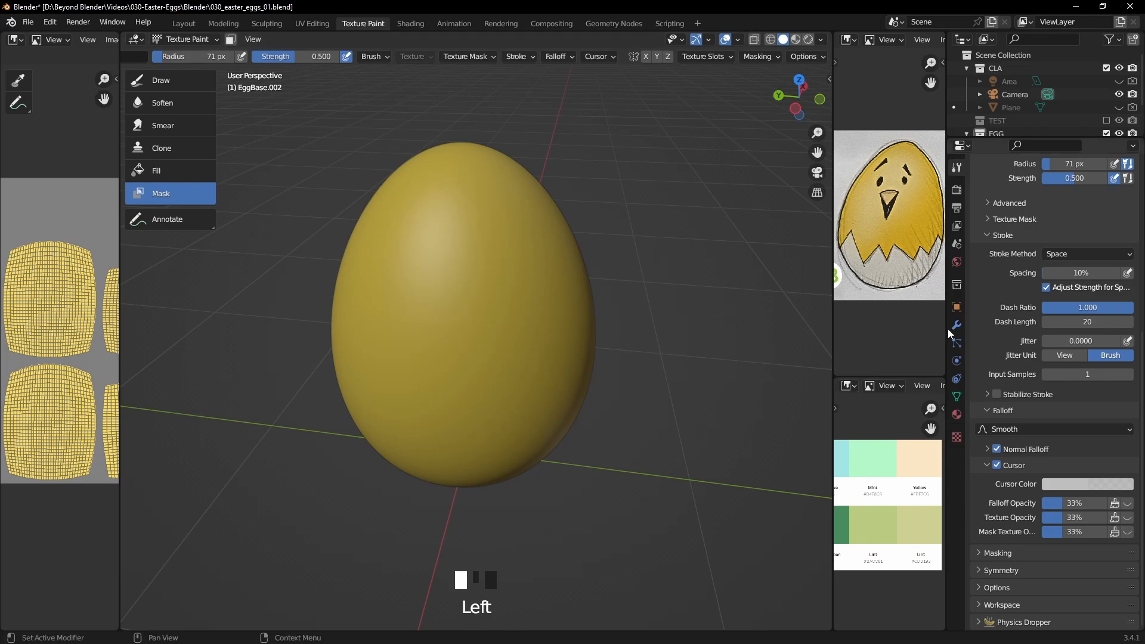
Return to the Draw tool, paint a test stroke down the front of the egg and undo it.
double_click(156, 81)
mouse_move(465, 261)
left_mouse_down()
mouse_move(384, 342)
mouse_move(384, 199)
mouse_move(512, 182)
mouse_move(488, 363)
left_mouse_up()
key("ctrl+z")
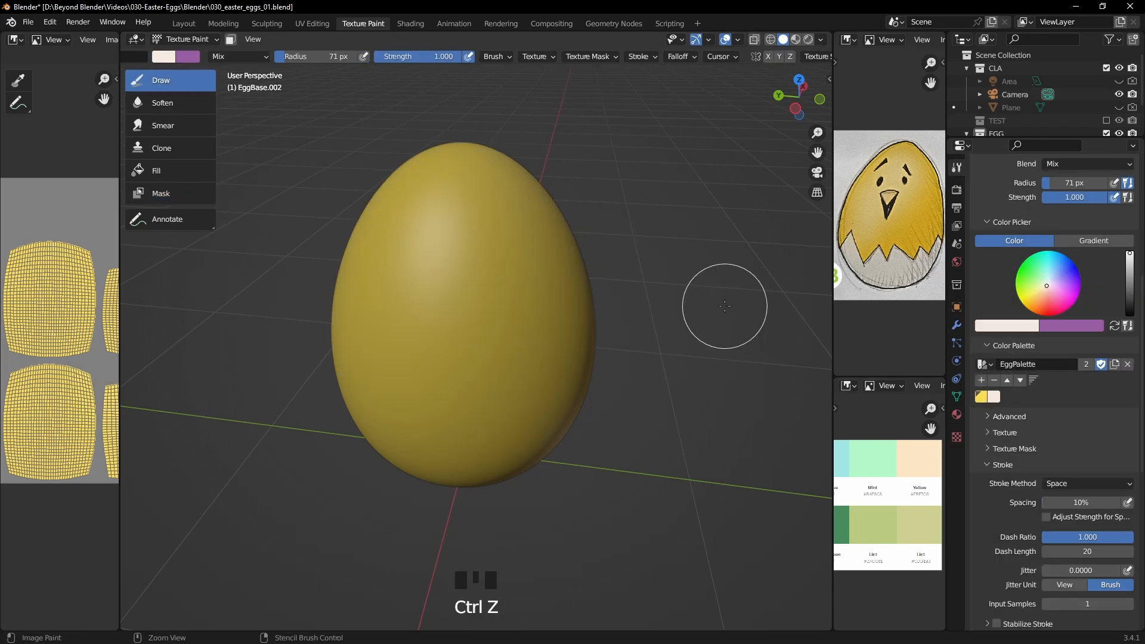
Reduce the Draw brush radius to 22 px, scribble a test patch on the middle of the egg and undo it.
middle_click_drag(652, 307, 484, 241)
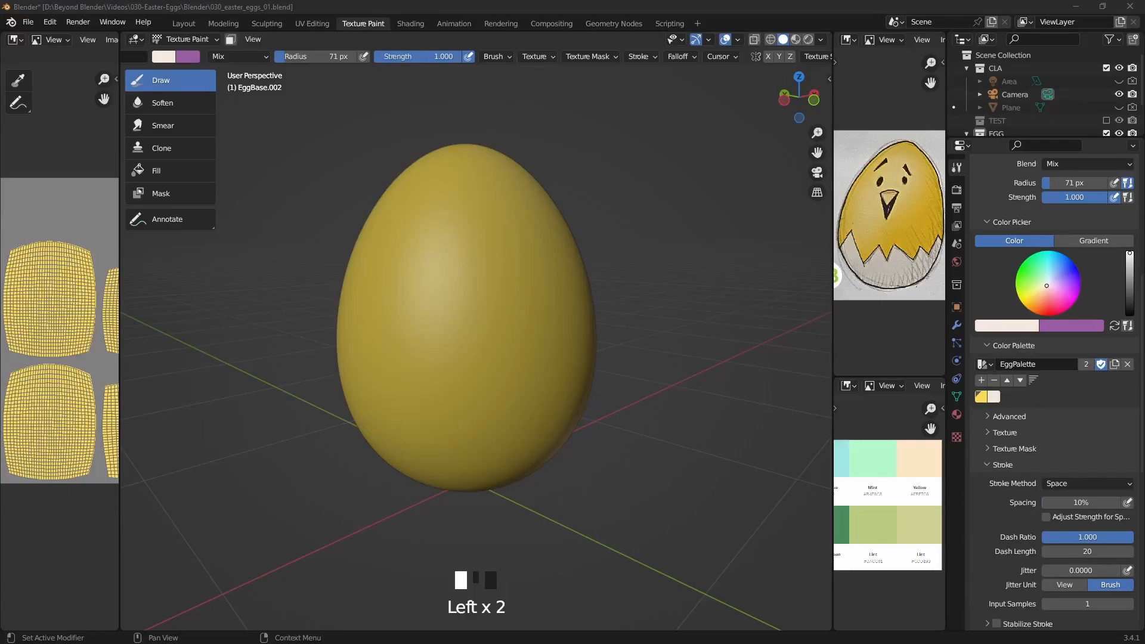
mouse_move(471, 278)
middle_mouse_down()
mouse_move(529, 298)
mouse_move(523, 286)
middle_mouse_up()
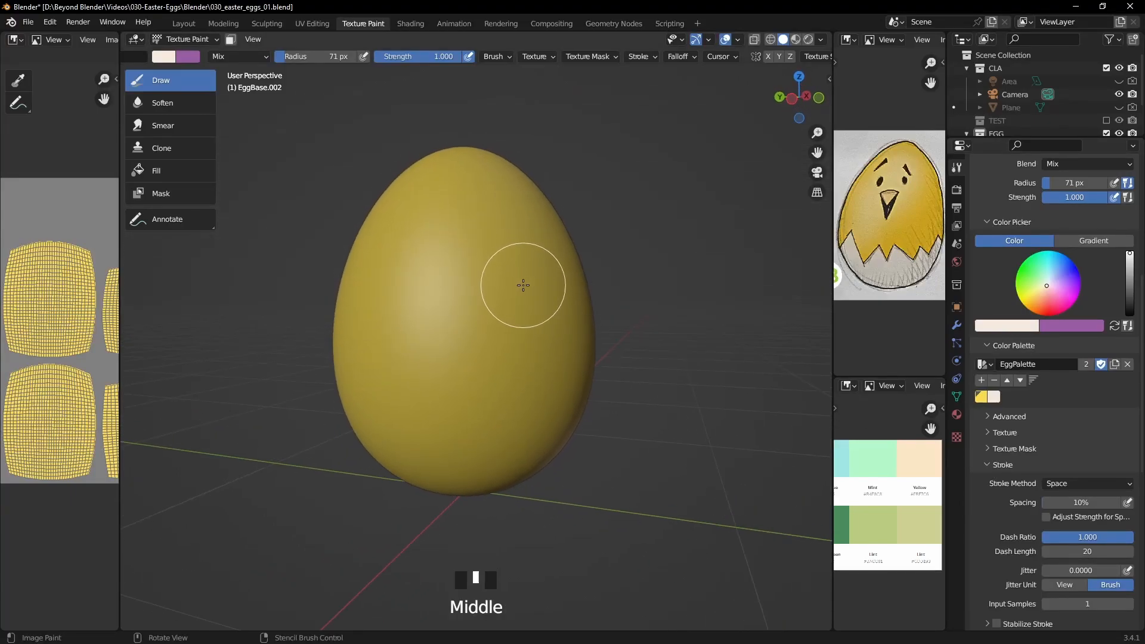
scroll(523, 285, "up", 1)
left_click(176, 78)
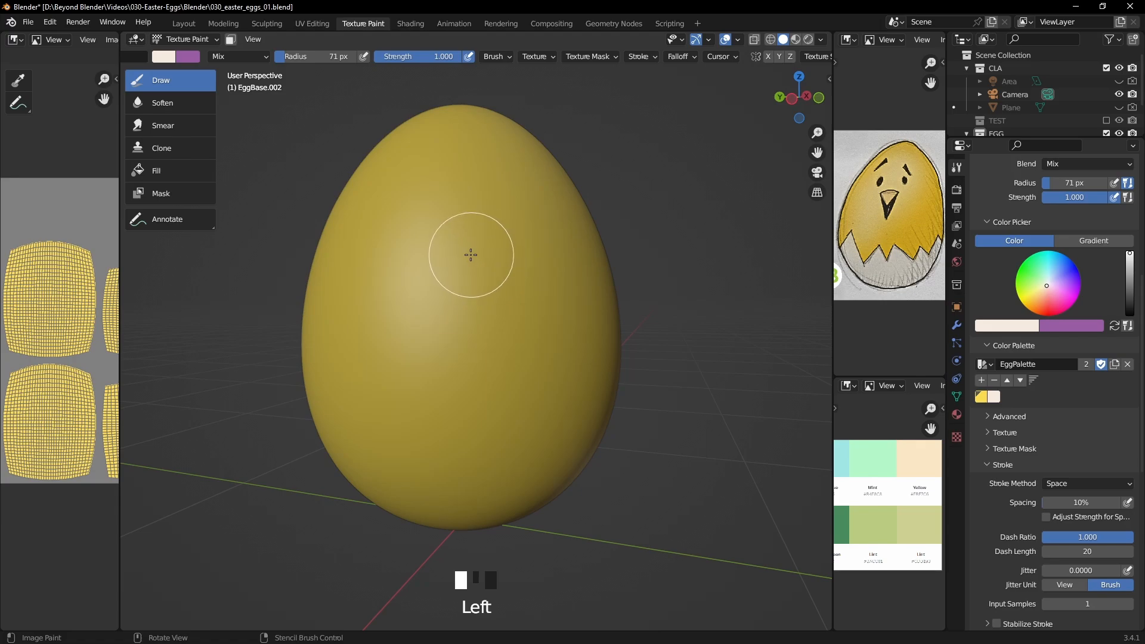
key("bracketleft")
key("bracketleft")
key("bracketleft")
mouse_move(453, 258)
left_mouse_down()
mouse_move(455, 332)
mouse_move(441, 365)
left_mouse_up()
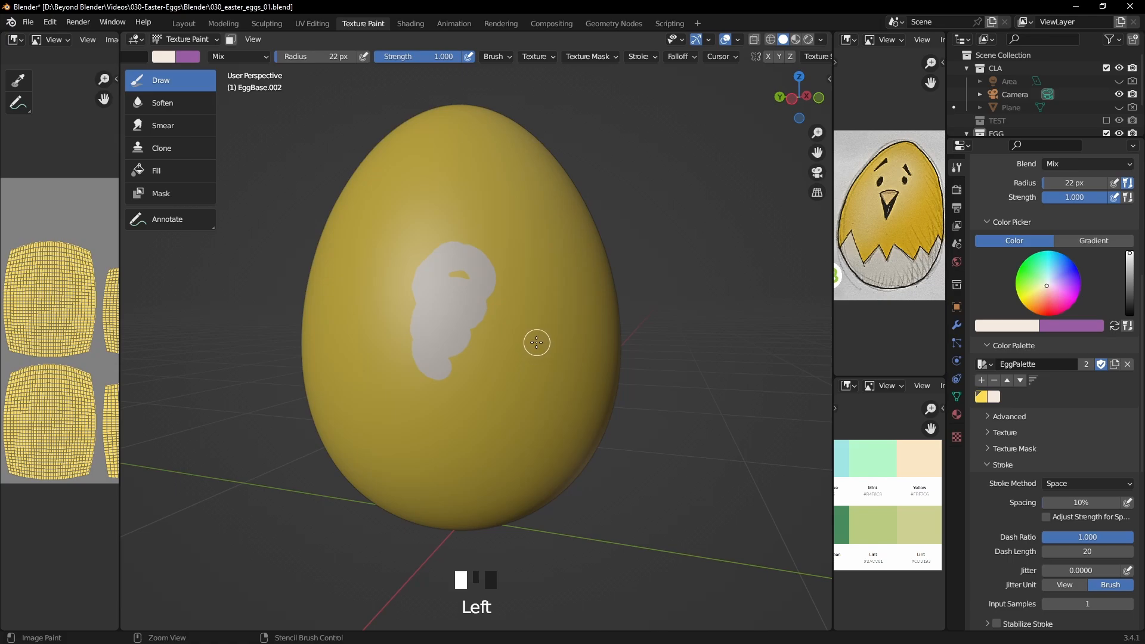
key("ctrl+z")
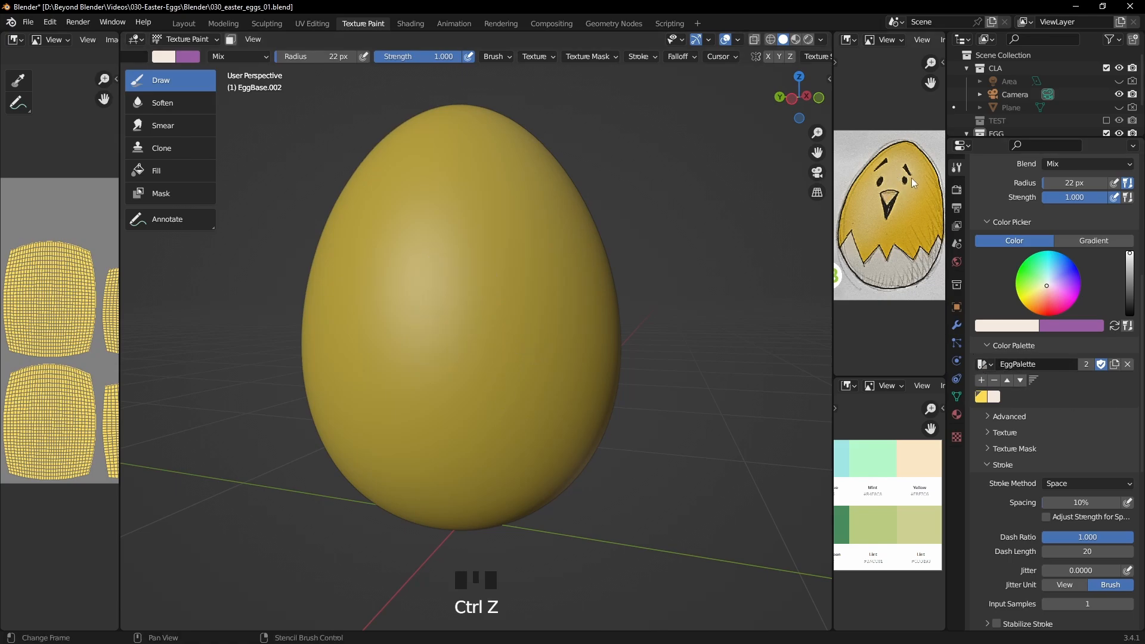
Choose the off-white colour from EggPalette, try a short stroke on the egg and undo it.
left_click(995, 397)
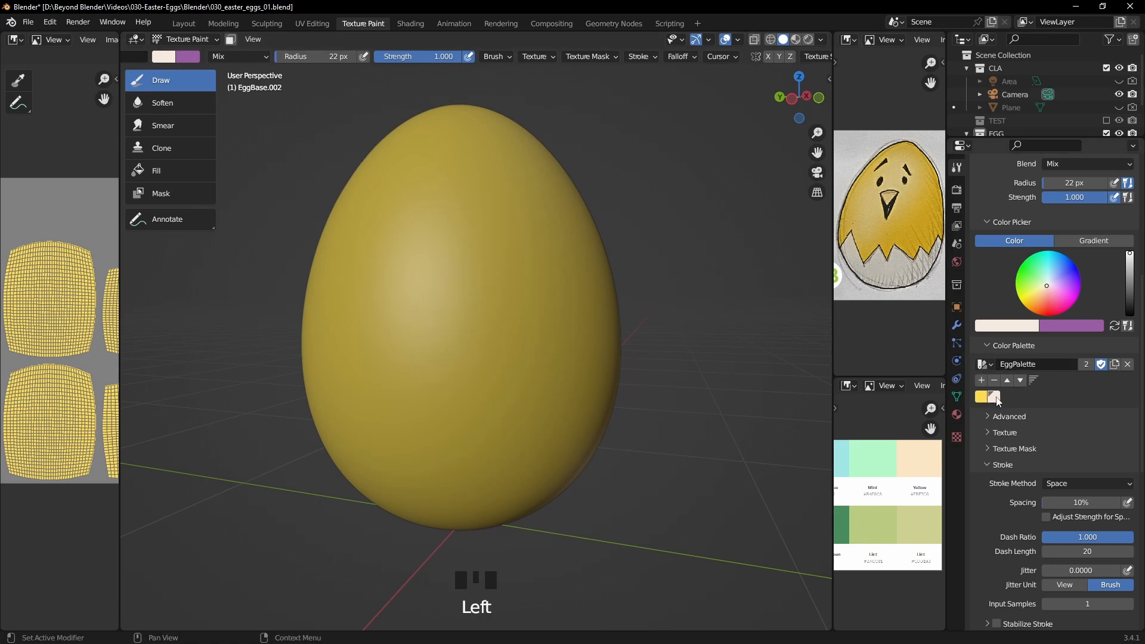
left_click_drag(484, 372, 471, 394)
key("ctrl+z")
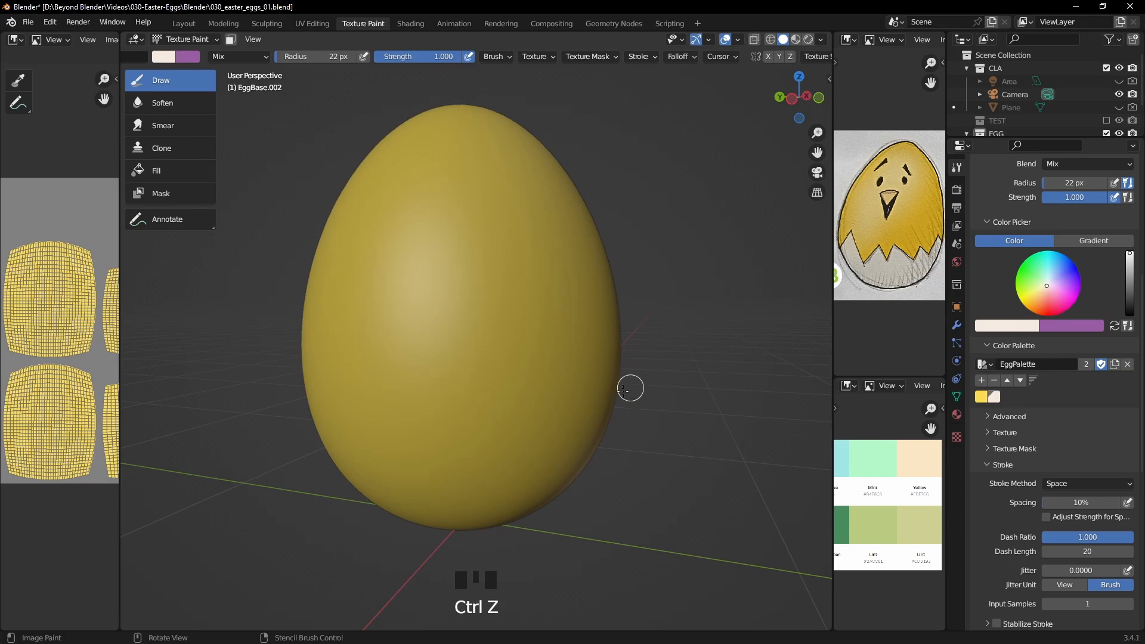
In the front orthographic view, paint and fill an off-white eggshell spike rising from the egg's base.
middle_click_drag(629, 389, 625, 426)
key("KP_1")
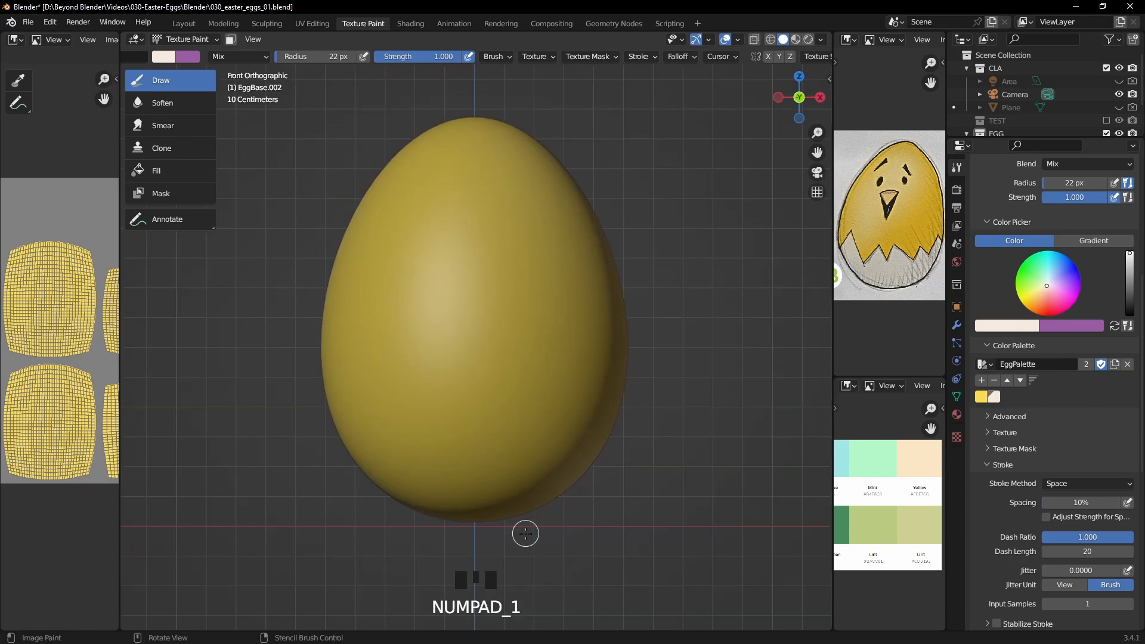
scroll(526, 534, "up", 1)
mouse_move(577, 526)
middle_mouse_down("shift")
mouse_move(595, 335)
mouse_move(594, 364)
middle_mouse_up("shift")
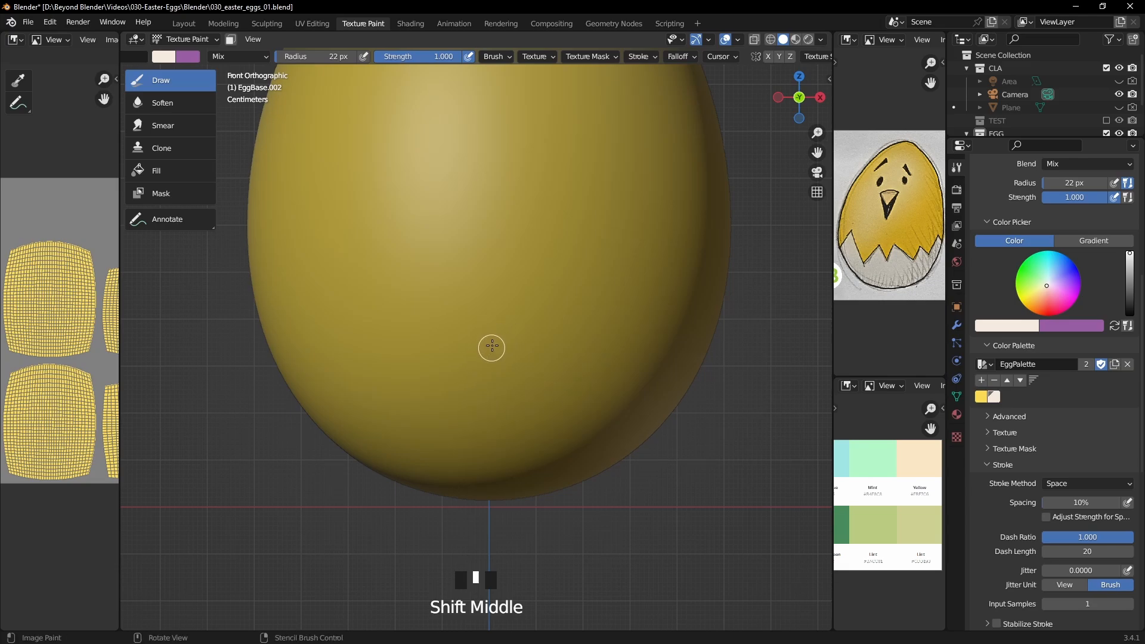
left_click_drag(501, 328, 408, 493)
mouse_move(507, 331)
left_mouse_down()
mouse_move(534, 417)
mouse_move(496, 358)
mouse_move(404, 485)
mouse_move(465, 448)
mouse_move(481, 487)
left_mouse_up()
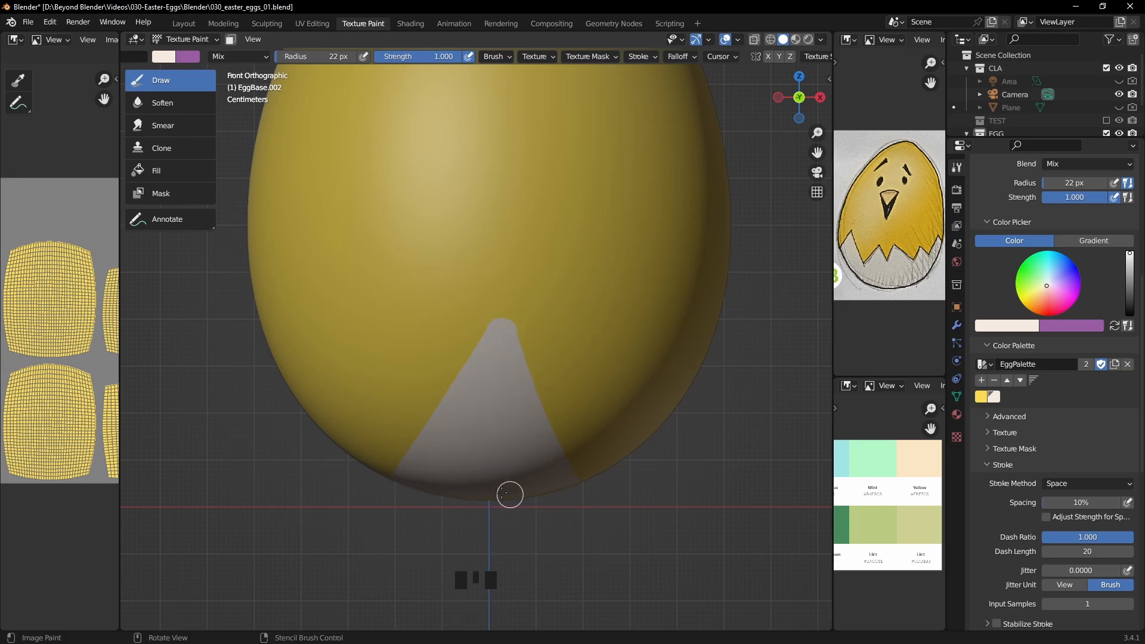
left_click_drag(503, 390, 529, 445)
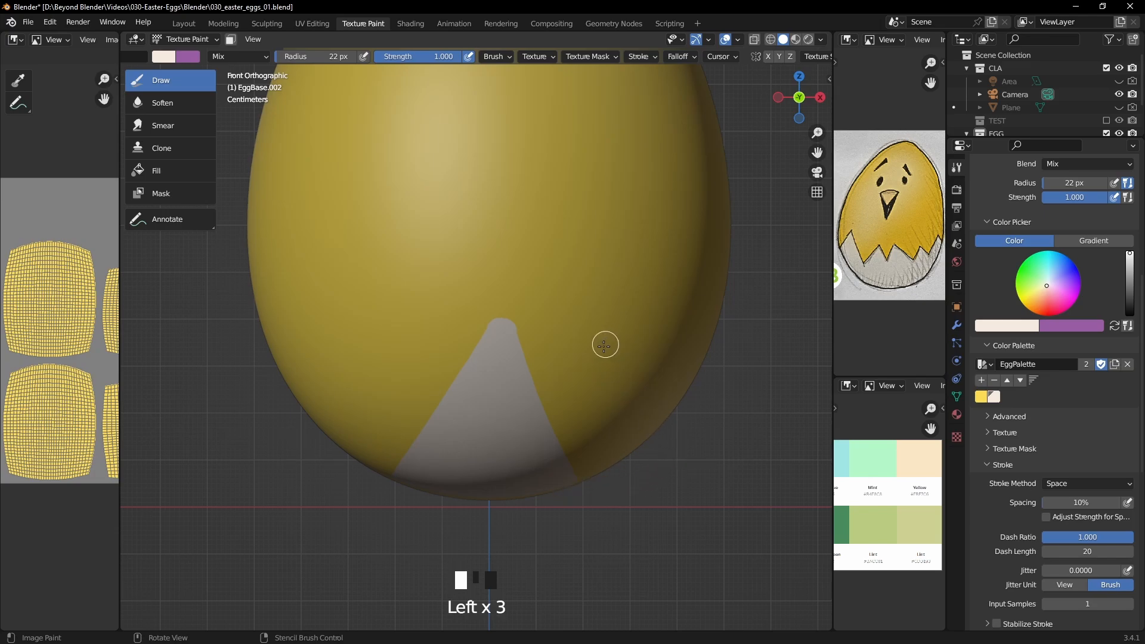
Paint the tip of the off-white front spike higher and narrower, blending its two sloping edges into a smoother point.
scroll(510, 314, "up", 5)
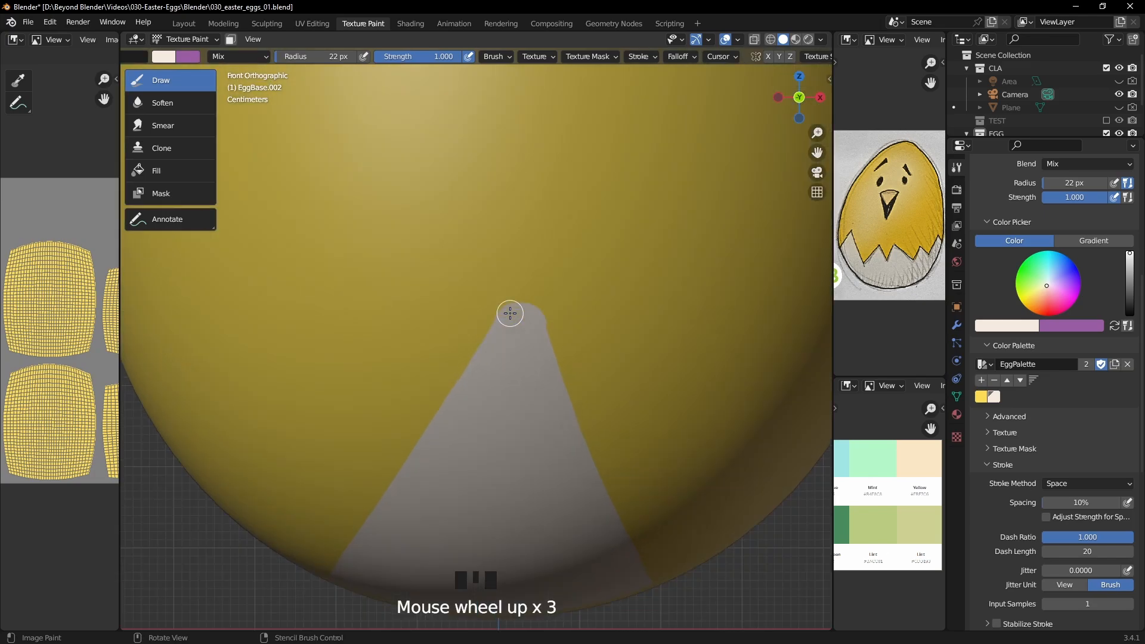
left_click_drag(551, 266, 523, 324)
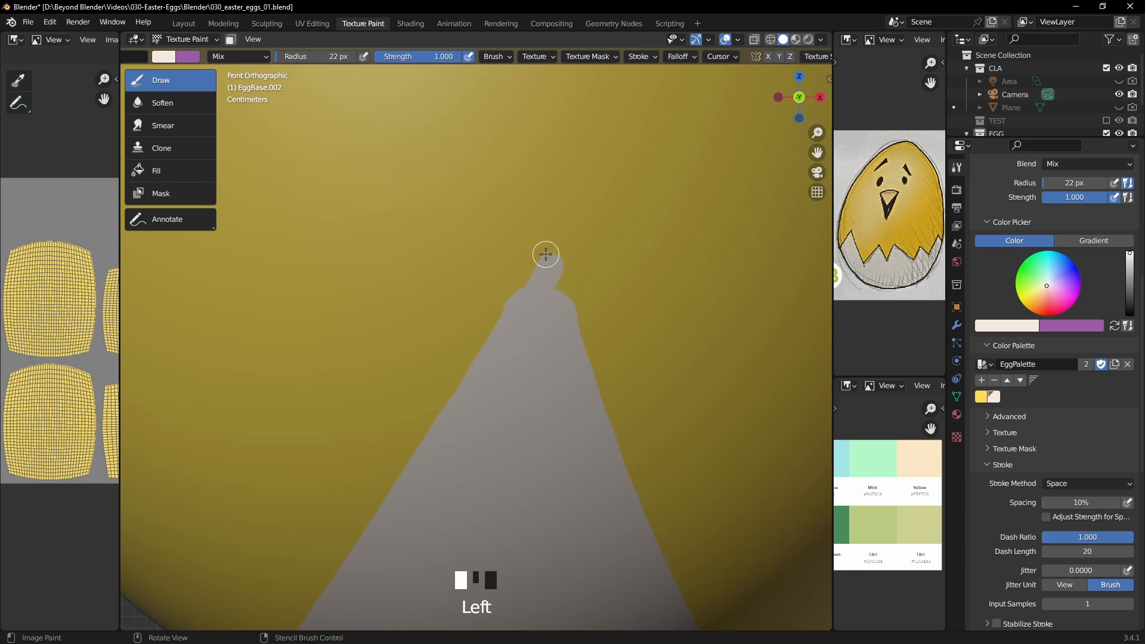
left_click_drag(546, 254, 523, 296)
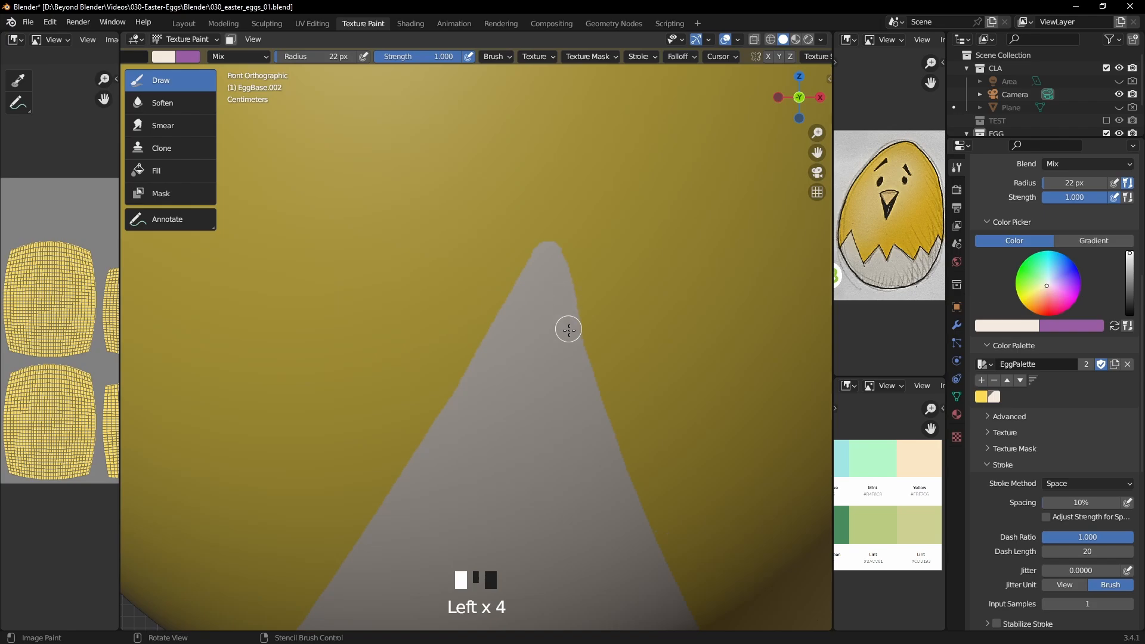
scroll(601, 434, "down", 6)
middle_click_drag(608, 463, 596, 411)
scroll(632, 433, "up", 2)
key("KP_1")
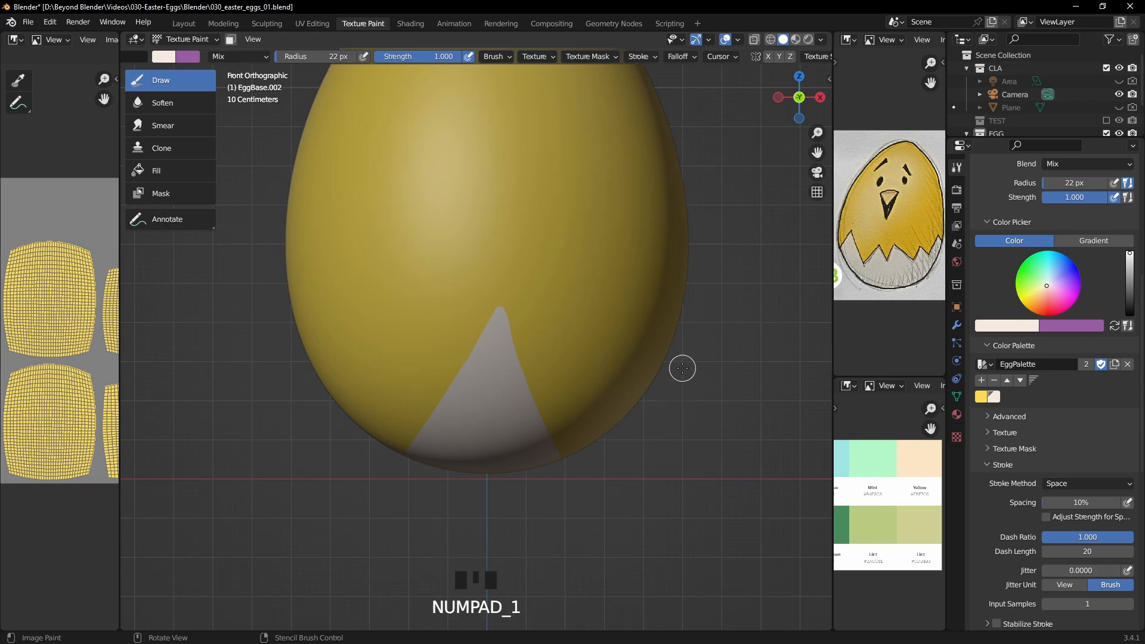
From the bottom orthographic view, enlarge the Draw brush radius to 182 px and paint an off-white disc centred on the egg's base.
middle_click_drag(683, 368, 624, 343)
key("KP_7")
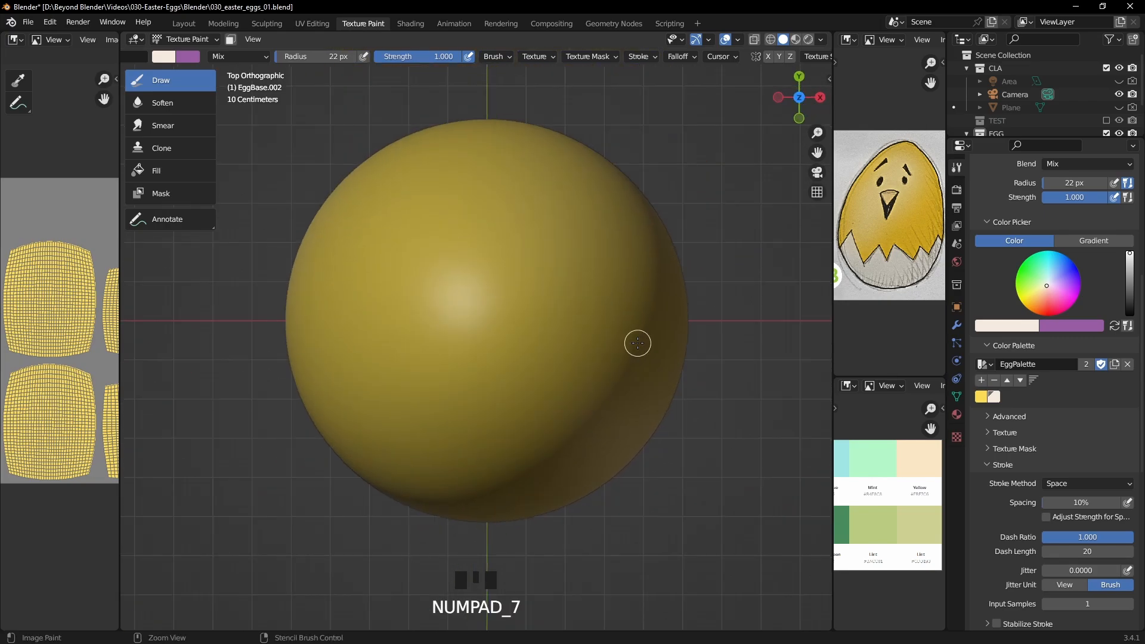
key("ctrl+KP_7")
scroll(612, 339, "down", 1)
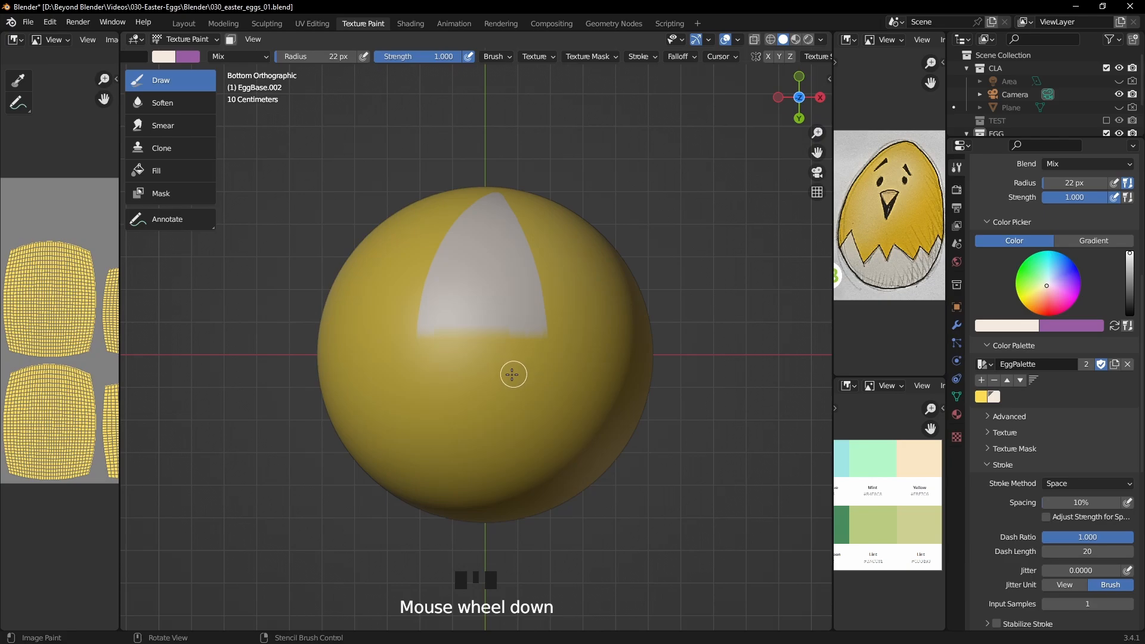
key("bracketright")
key("bracketright")
key("bracketright")
key("bracketright")
key("bracketright")
key("bracketright")
key("bracketright")
key("bracketright")
key("bracketright")
key("bracketright")
key("bracketright")
key("bracketright")
key("bracketright")
key("bracketright")
key("bracketright")
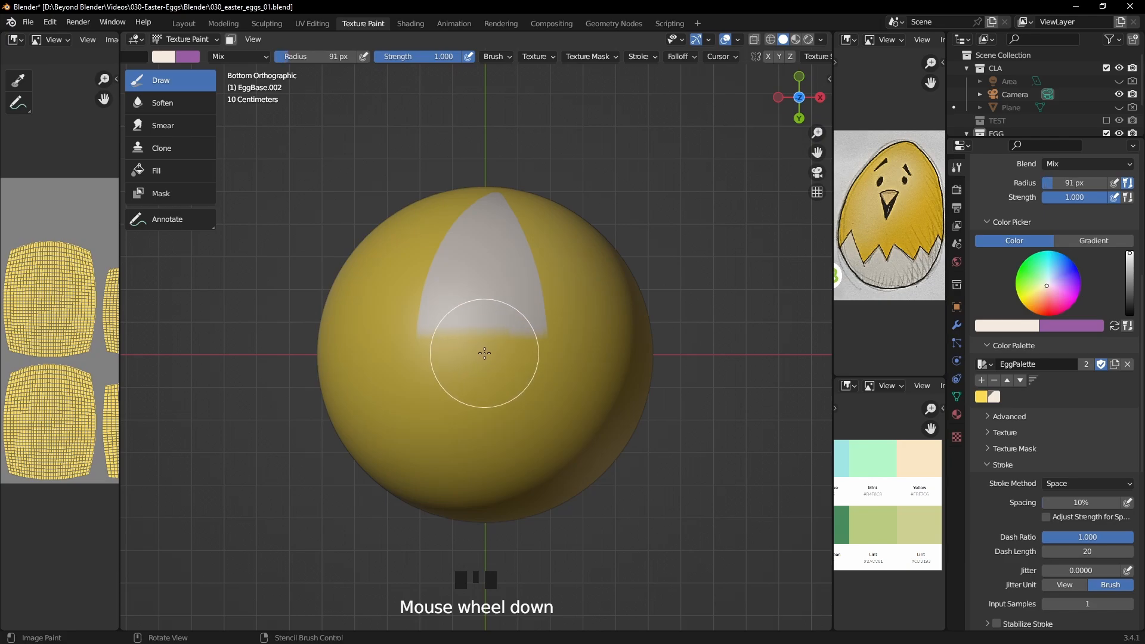
key("bracketright")
key("bracketright")
key("bracketright")
key("bracketright")
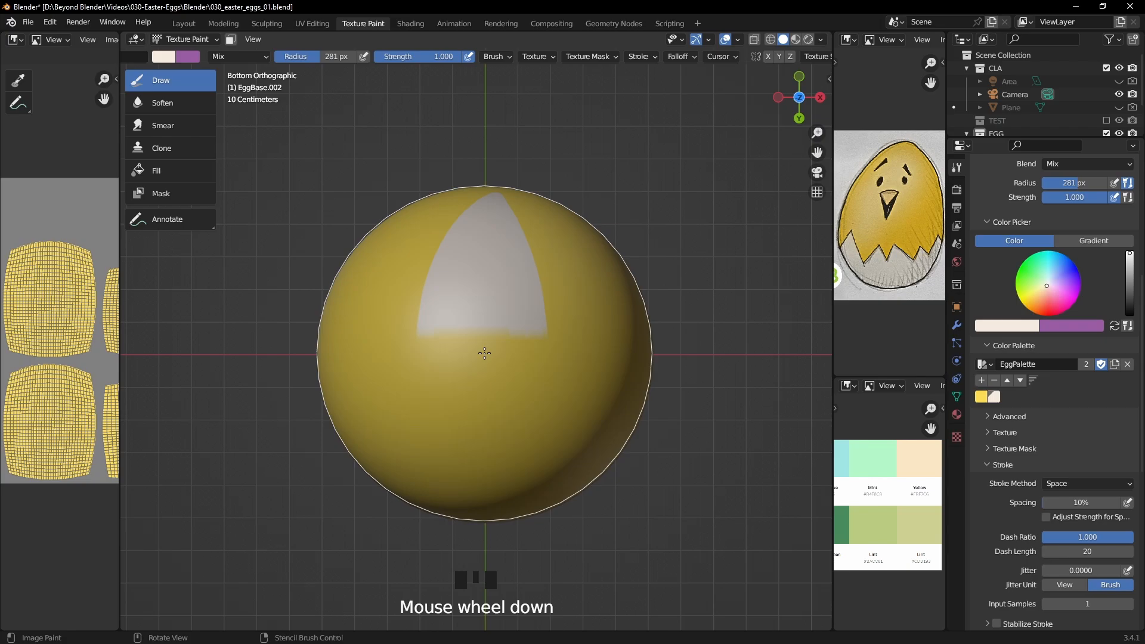
key("bracketleft")
key("bracketleft")
key("bracketleft")
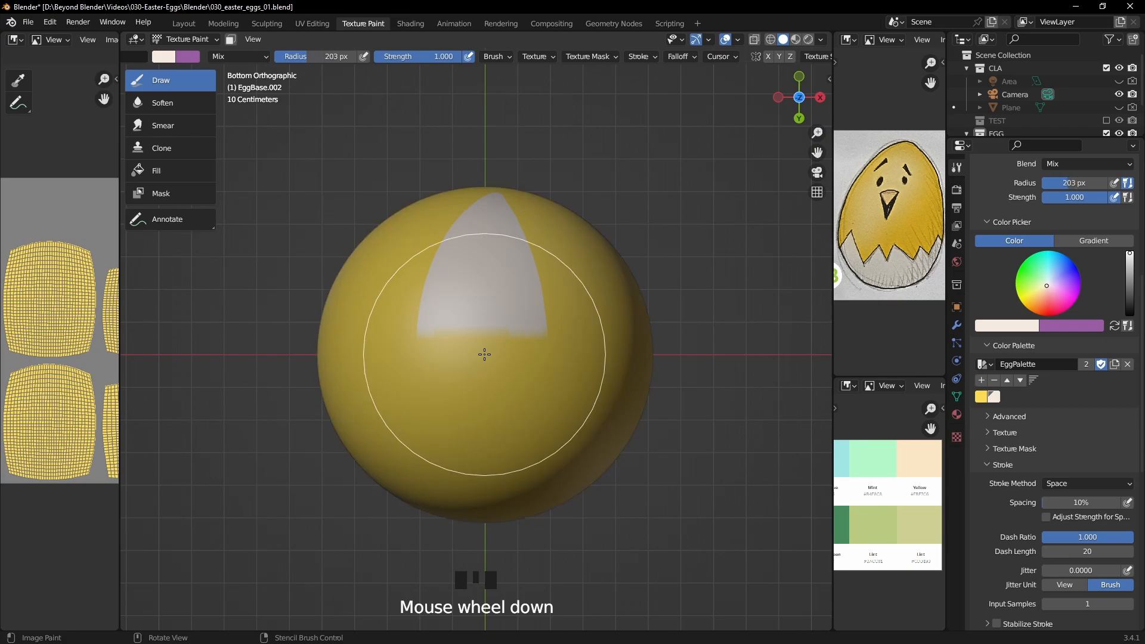
scroll(484, 355, "down", 1)
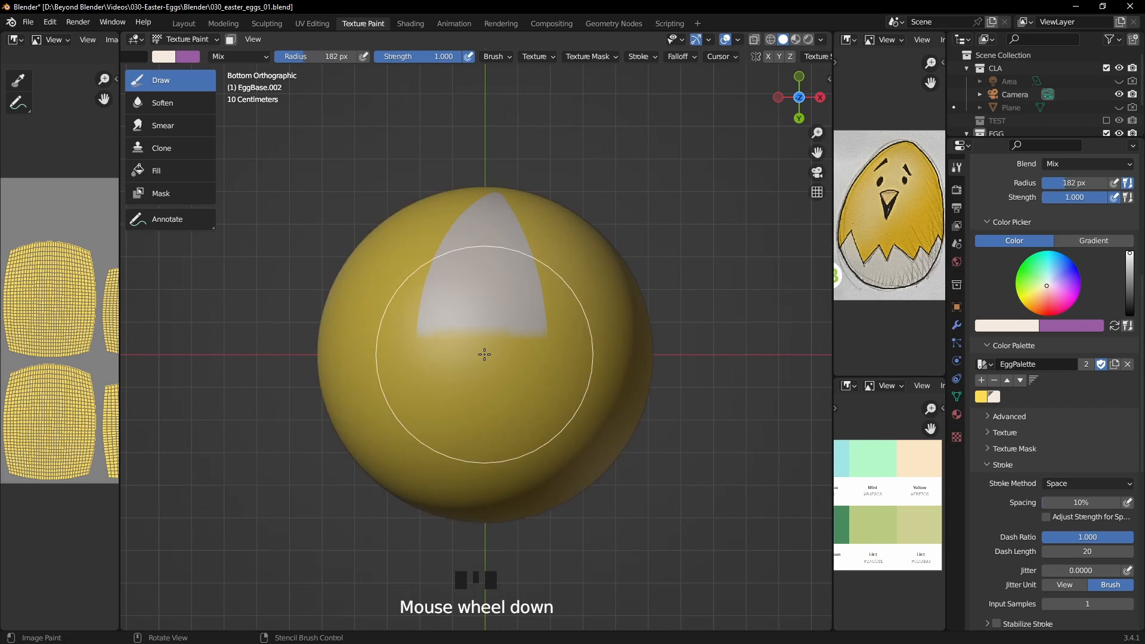
mouse_move(484, 354)
left_mouse_down()
mouse_move(503, 396)
mouse_move(665, 414)
left_mouse_up()
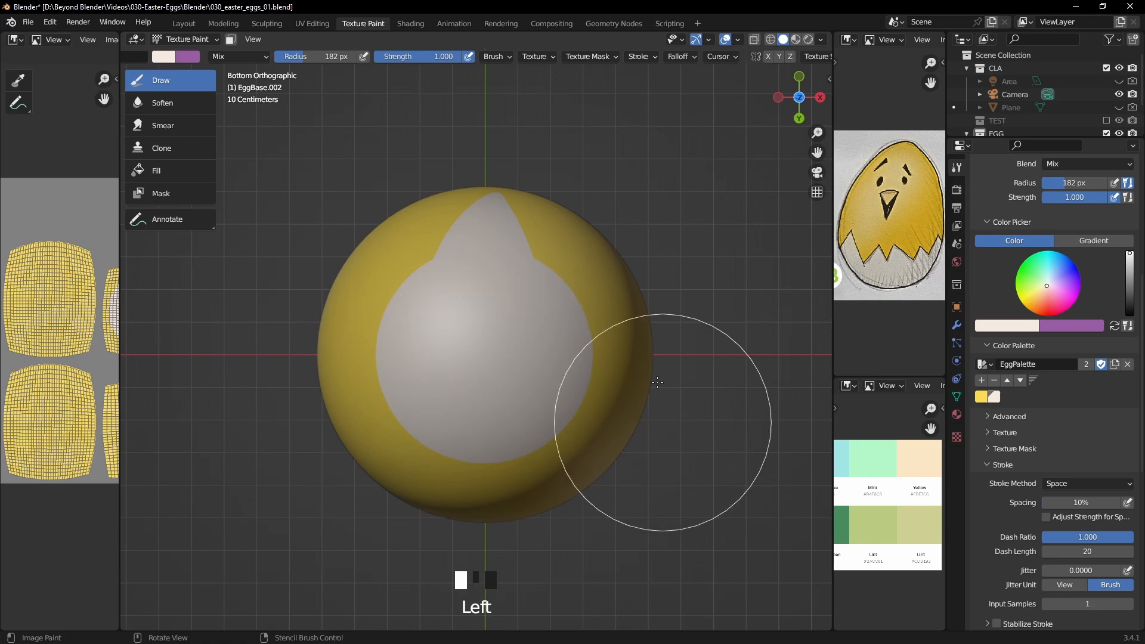
Increase the brush radius to 248 px and paint a larger off-white disc centred on the egg's base from the bottom view.
mouse_move(664, 413)
middle_mouse_down()
mouse_move(663, 464)
mouse_move(684, 447)
middle_mouse_up()
key("ctrl+KP_7")
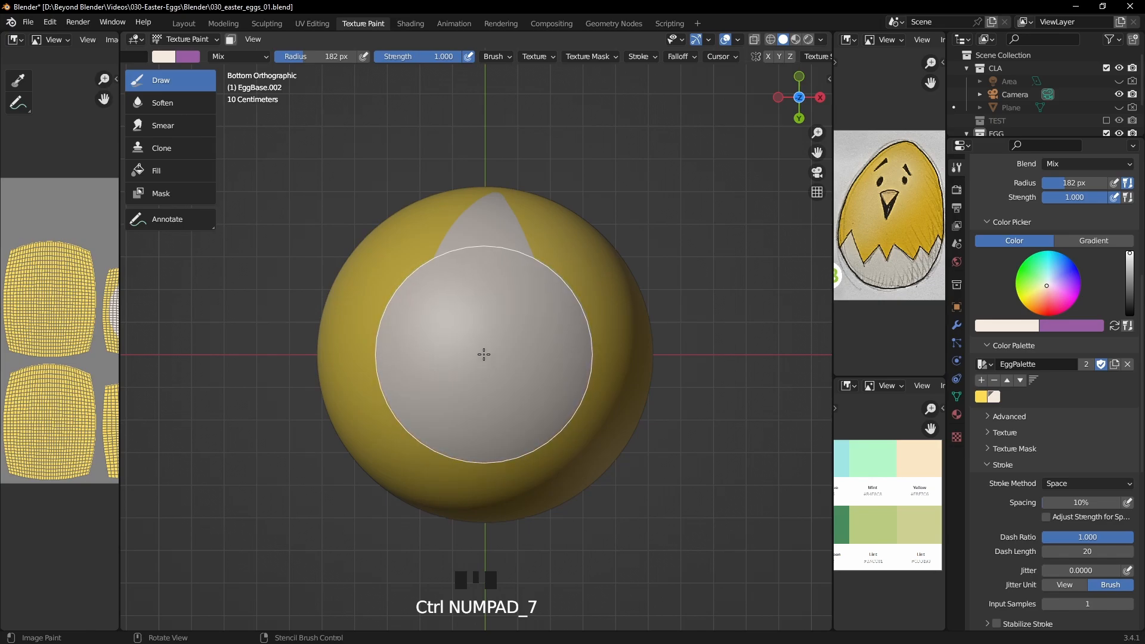
key("bracketright")
key("bracketright")
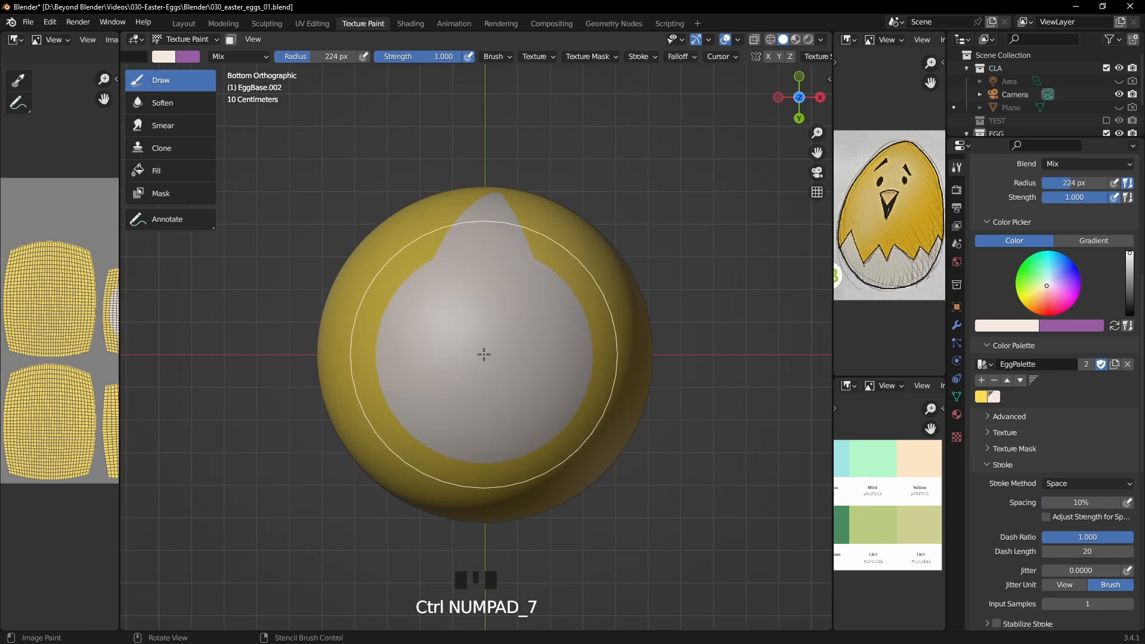
key("bracketright")
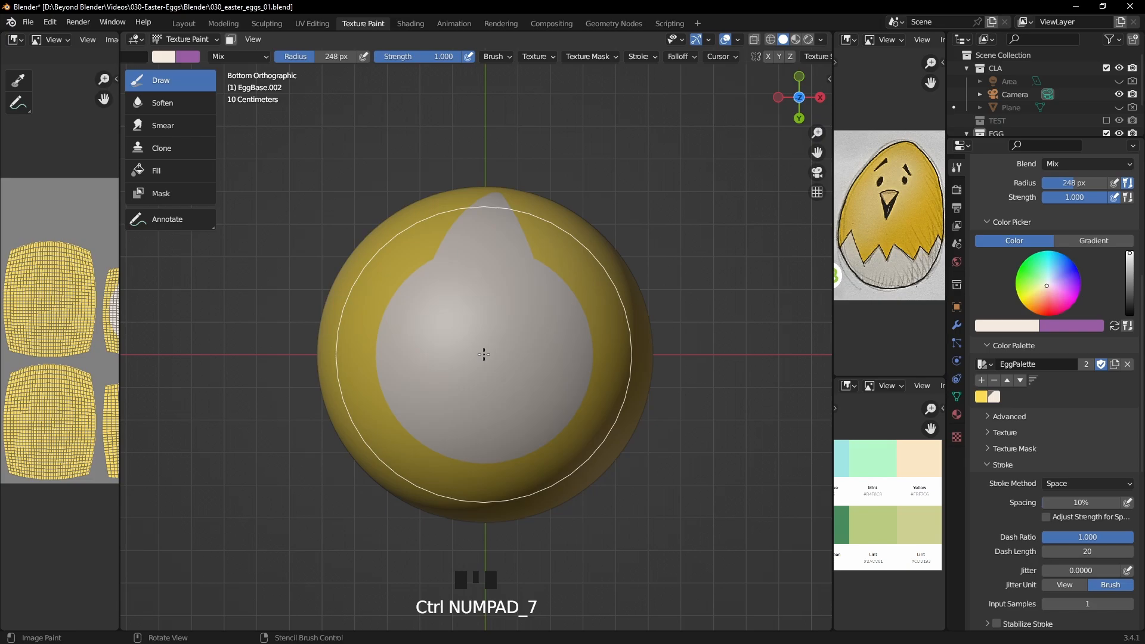
mouse_move(483, 354)
left_mouse_down()
mouse_move(540, 501)
mouse_move(644, 350)
left_mouse_up()
mouse_move(644, 350)
middle_mouse_down()
mouse_move(628, 439)
mouse_move(650, 483)
mouse_move(579, 405)
mouse_move(588, 412)
middle_mouse_up()
scroll(606, 501, "down", 2)
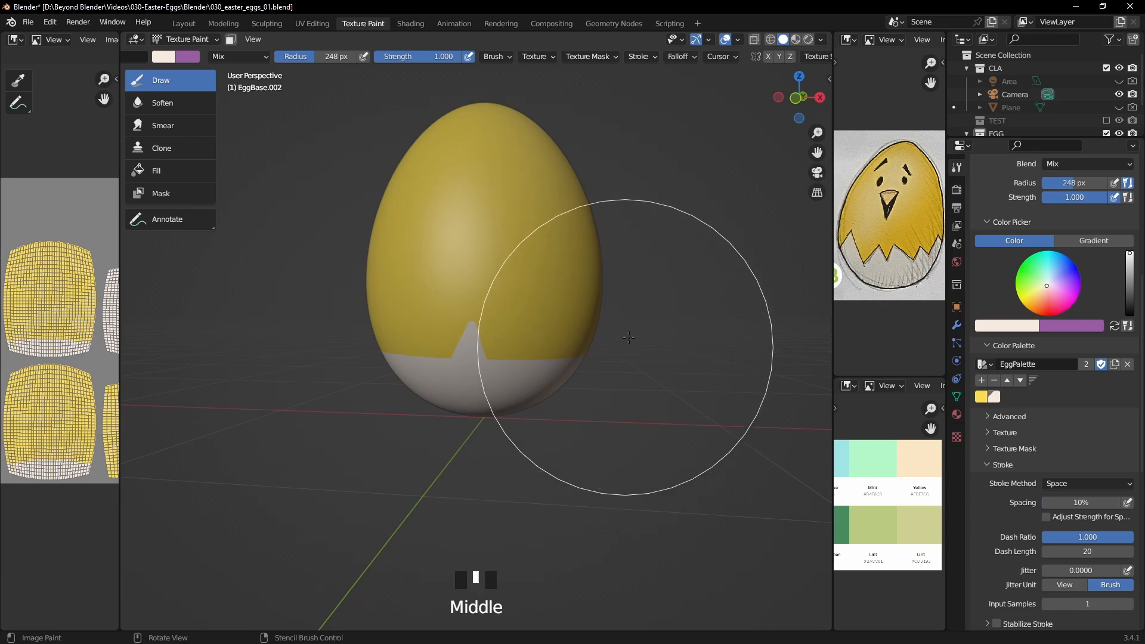
right_click(641, 320)
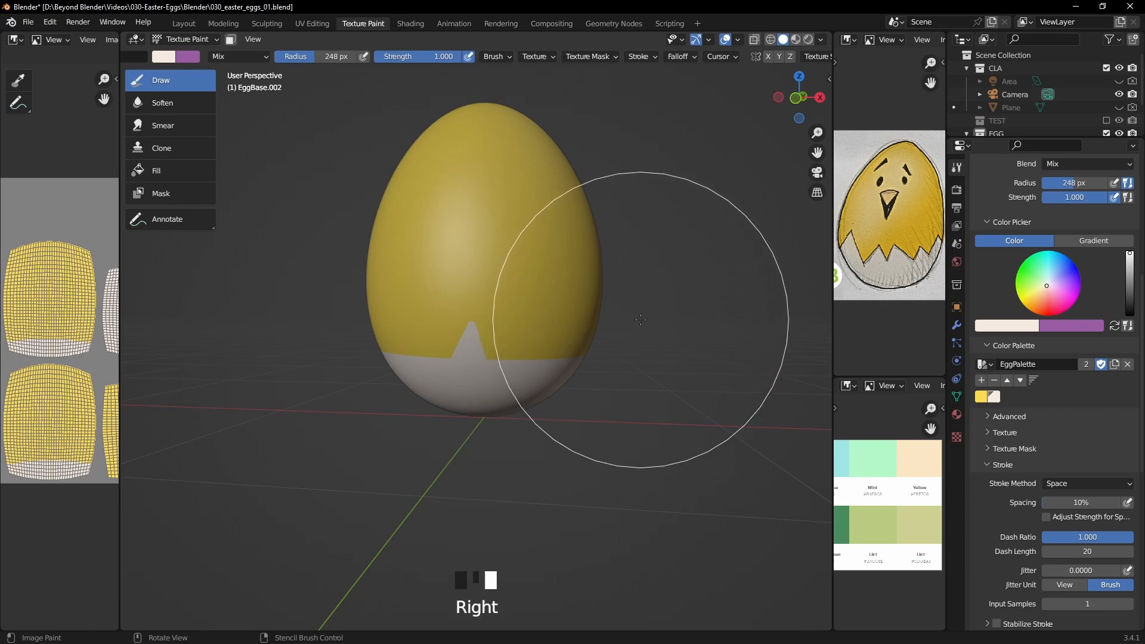
left_click(469, 58)
right_click(650, 218)
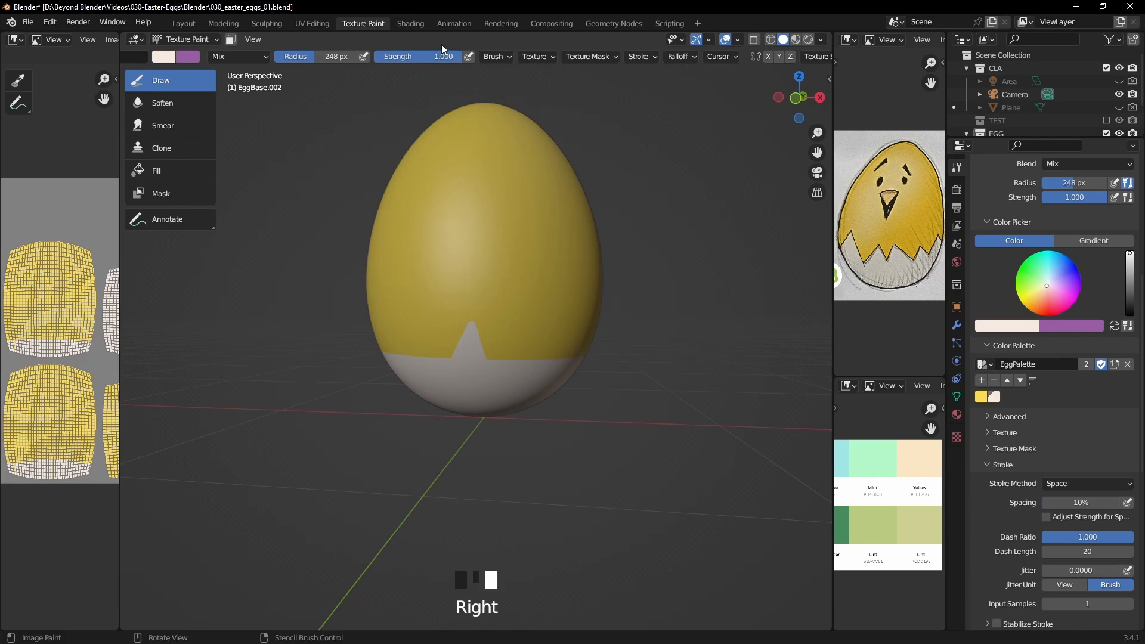
mouse_move(454, 59)
left_mouse_down()
mouse_move(430, 58)
mouse_move(461, 56)
left_mouse_up()
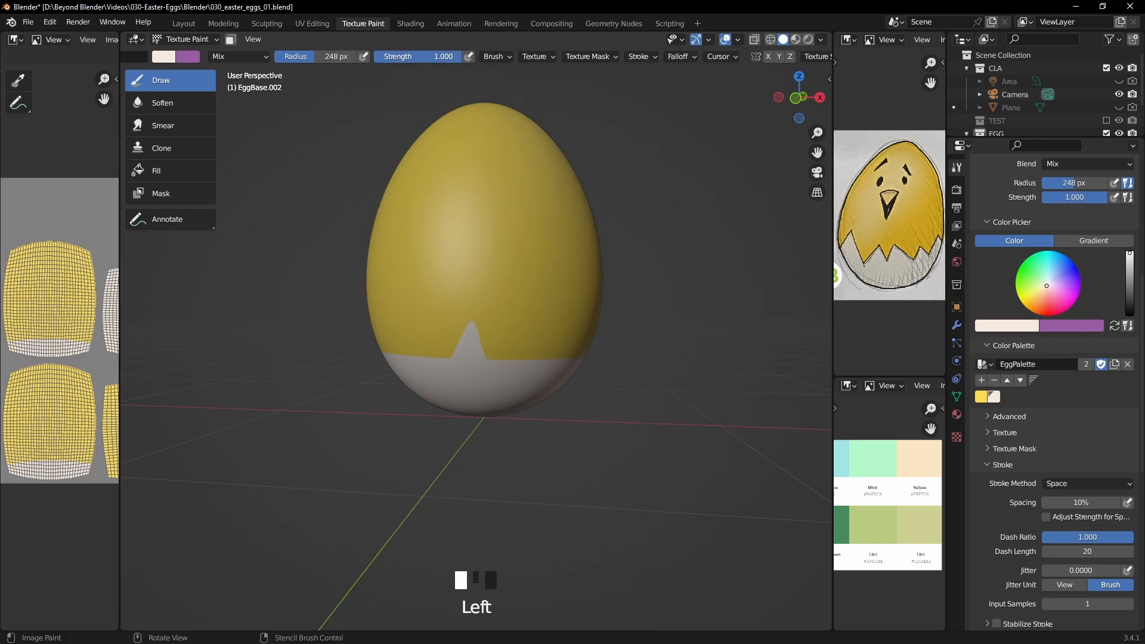
Reduce the brush radius to 22 px and reshape the front spike with off-white from its tip down its right edge.
scroll(472, 346, "up", 3)
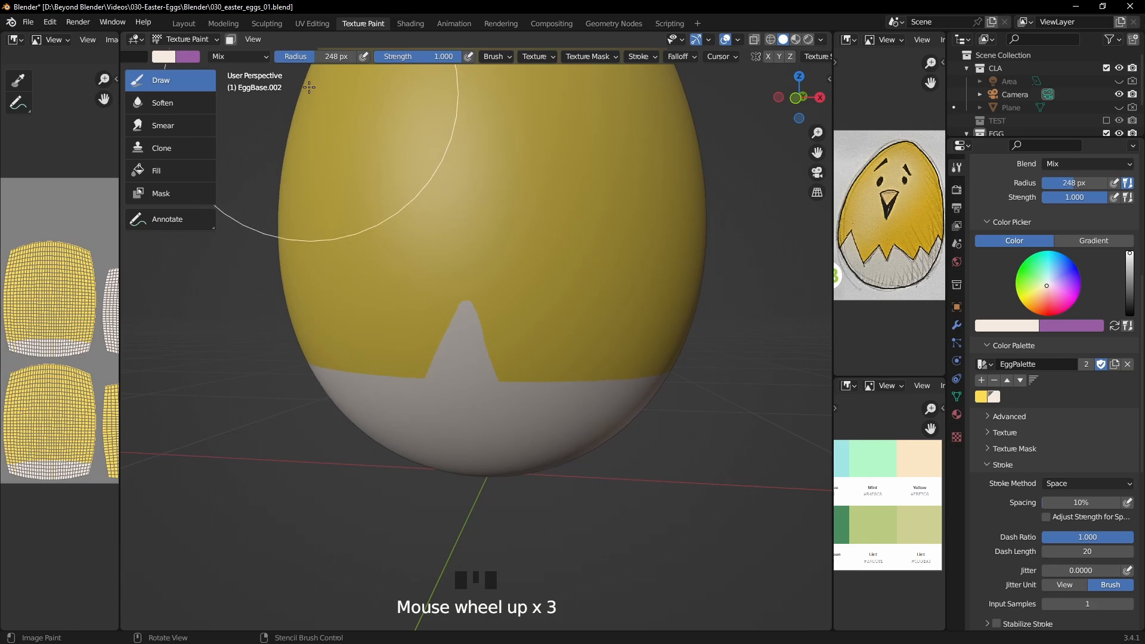
left_click_drag(318, 57, 315, 56)
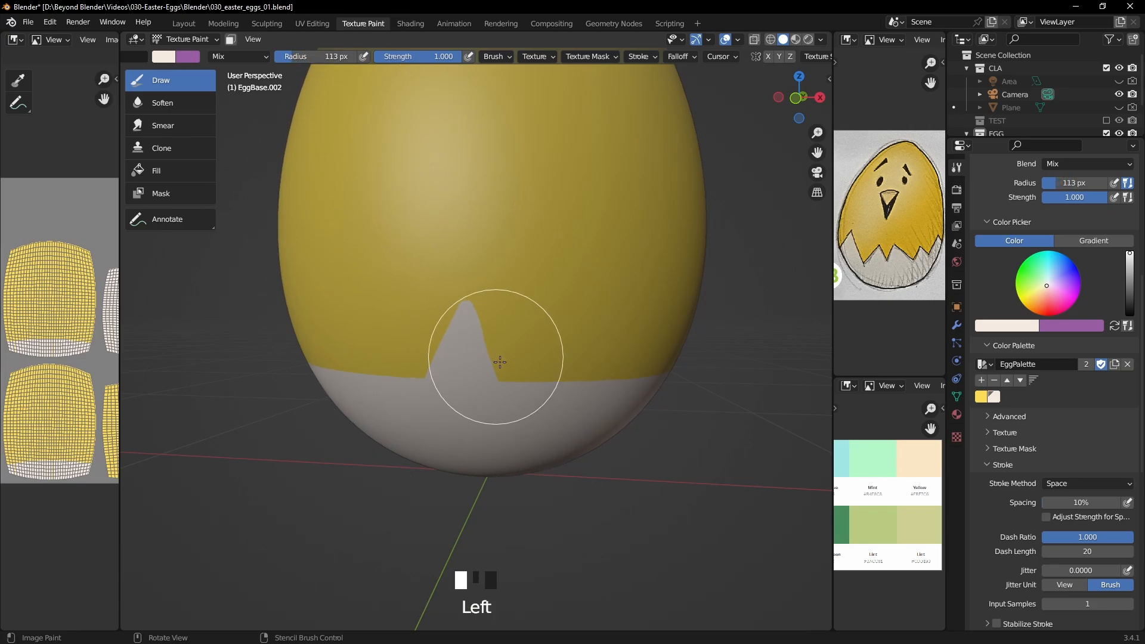
middle_click_drag(503, 396, 501, 333)
scroll(486, 292, "up", 3)
mouse_move(512, 250)
middle_mouse_down("shift")
mouse_move(485, 345)
mouse_move(484, 294)
mouse_move(486, 312)
middle_mouse_up("shift")
scroll(486, 348, "up", 2)
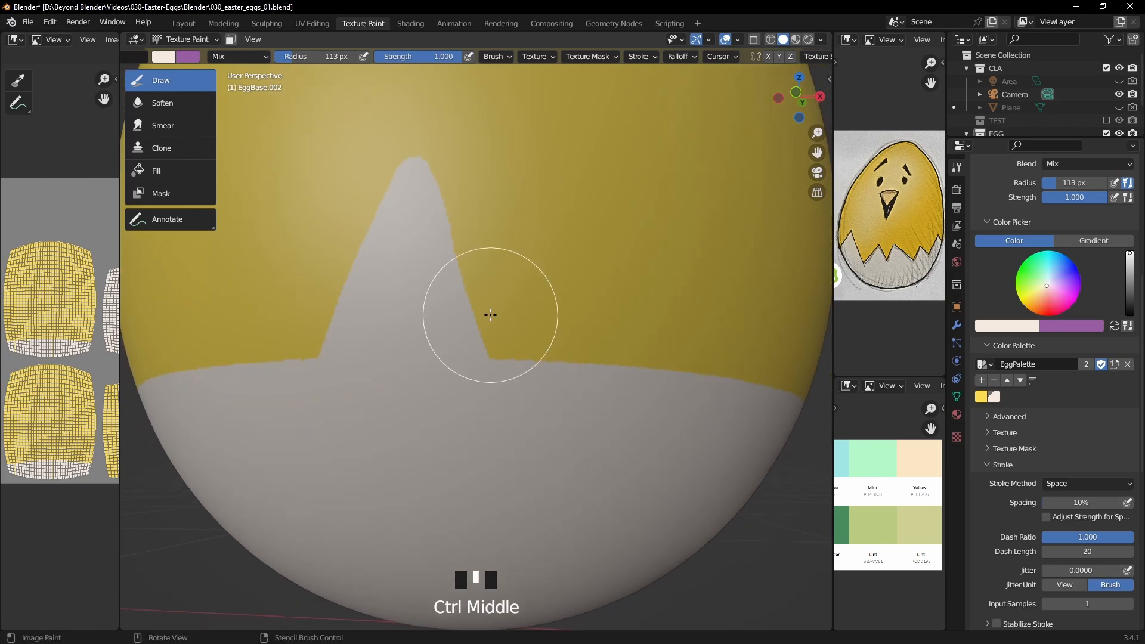
key("bracketleft")
key("bracketleft")
key("bracketleft")
key("bracketleft")
key("bracketleft")
key("bracketleft")
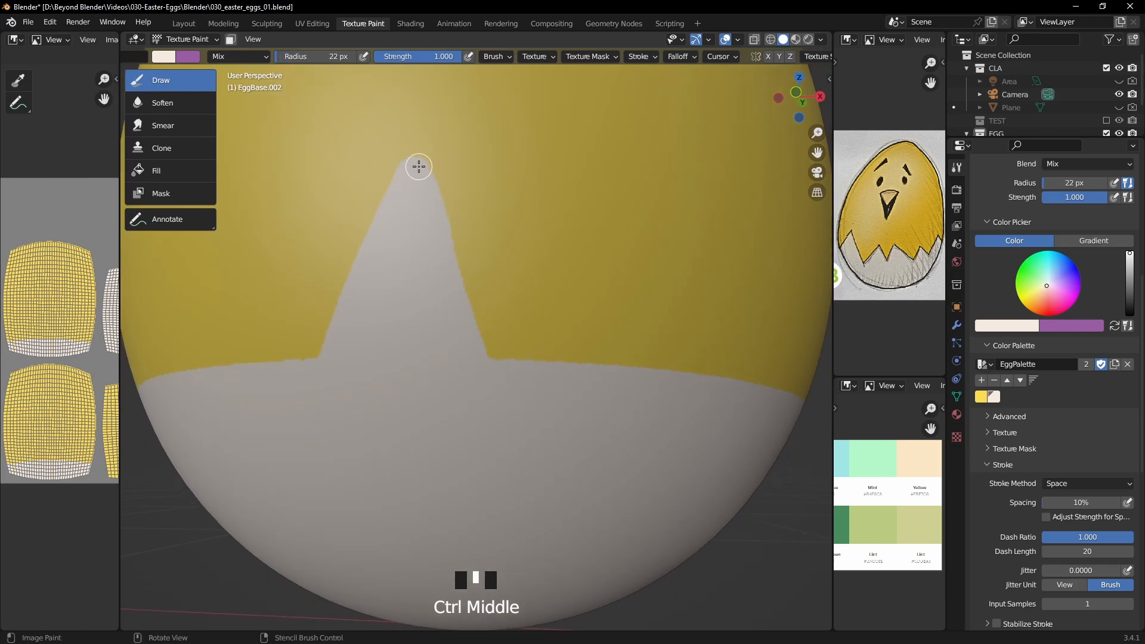
mouse_move(419, 167)
left_mouse_down()
mouse_move(565, 381)
mouse_move(474, 284)
mouse_move(530, 382)
mouse_move(463, 299)
left_mouse_up()
mouse_move(463, 299)
middle_mouse_down("ctrl")
mouse_move(557, 302)
mouse_move(589, 321)
mouse_move(519, 302)
middle_mouse_up("ctrl")
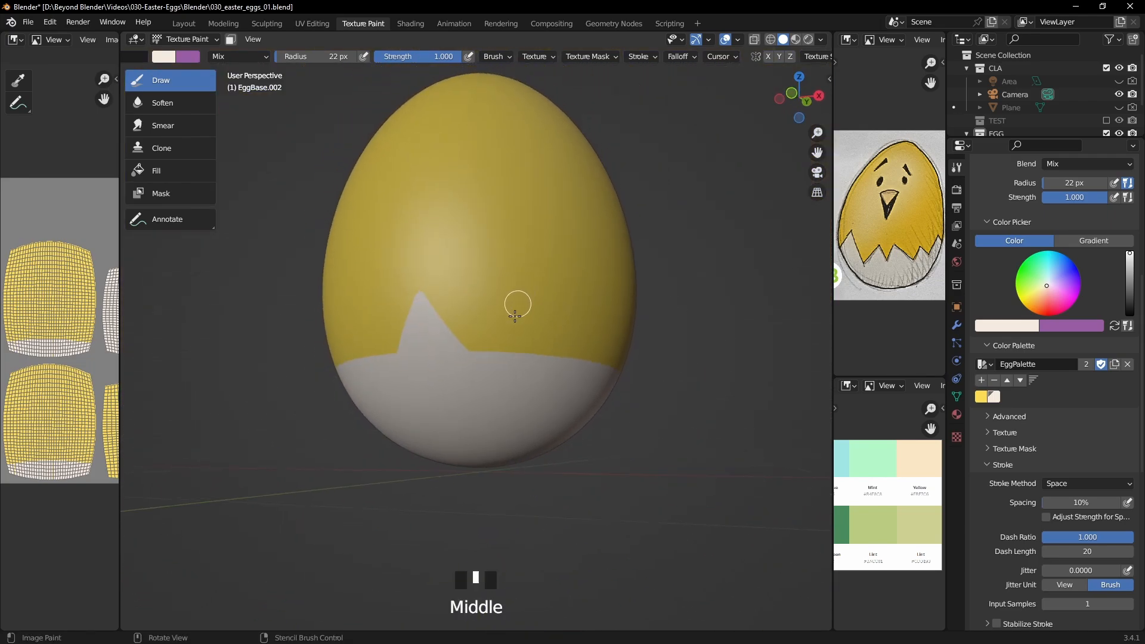
Paint further off-white spikes beside the first one along the upper rim of the eggshell.
scroll(512, 337, "up", 2)
mouse_move(457, 374)
left_mouse_down()
mouse_move(538, 213)
mouse_move(634, 379)
mouse_move(511, 358)
mouse_move(521, 303)
mouse_move(545, 268)
mouse_move(572, 345)
mouse_move(537, 302)
left_mouse_up()
middle_click_drag(534, 340, 506, 310)
mouse_move(388, 381)
left_mouse_down()
mouse_move(429, 296)
mouse_move(447, 317)
mouse_move(451, 360)
mouse_move(438, 384)
mouse_move(399, 381)
left_mouse_up()
middle_click_drag(399, 382, 923, 257)
middle_click_drag(492, 350, 587, 358)
mouse_move(426, 362)
middle_mouse_down()
mouse_move(512, 368)
mouse_move(483, 359)
middle_mouse_up()
Set the brush radius to 19 px and continue the jagged off-white spikes around the egg's rim.
key("f")
left_click(512, 368)
mouse_move(519, 351)
left_mouse_down()
mouse_move(494, 314)
mouse_move(403, 378)
mouse_move(458, 317)
mouse_move(479, 357)
left_mouse_up()
middle_click_drag(531, 352, 384, 358)
mouse_move(404, 375)
left_mouse_down()
mouse_move(477, 343)
mouse_move(440, 394)
mouse_move(503, 376)
left_mouse_up()
middle_click_drag(504, 375, 382, 355)
mouse_move(382, 355)
left_mouse_down()
mouse_move(402, 317)
mouse_move(512, 333)
mouse_move(529, 358)
mouse_move(475, 346)
left_mouse_up()
Extend and smooth the rounded tips of the off-white spikes on the egg's side with short strokes.
scroll(476, 345, "down", 4)
mouse_move(476, 345)
middle_mouse_down()
mouse_move(608, 343)
mouse_move(596, 343)
middle_mouse_up()
scroll(572, 340, "up", 6)
middle_click_drag(561, 334, 378, 396, "shift")
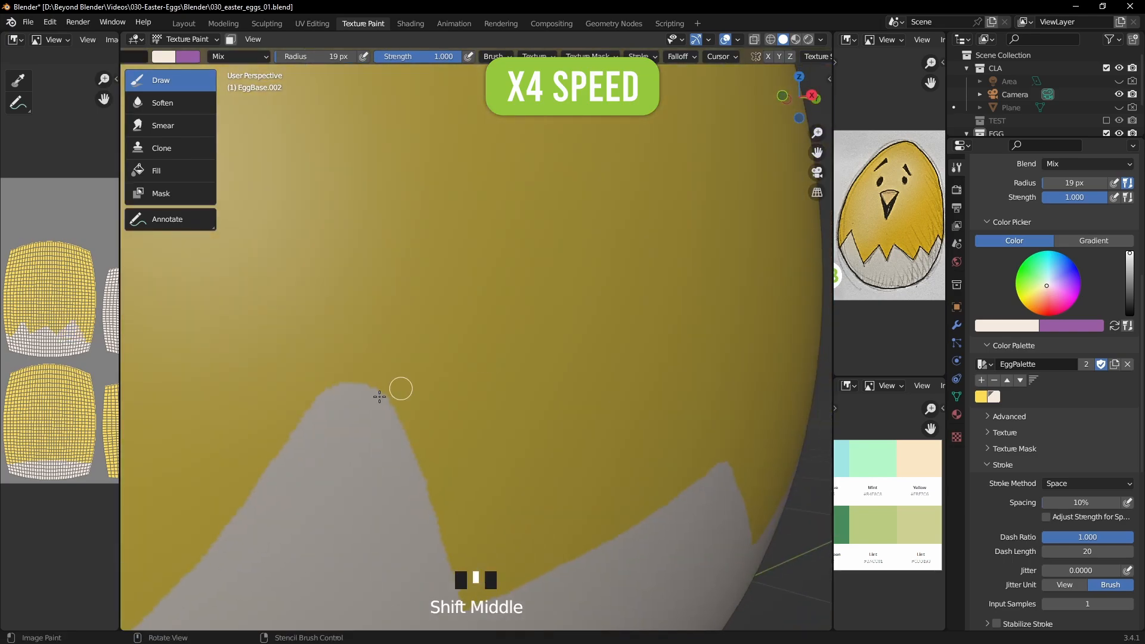
left_click_drag(364, 353, 352, 376)
mouse_move(359, 345)
left_mouse_down()
mouse_move(349, 360)
mouse_move(388, 415)
left_mouse_up()
left_click_drag(388, 415, 386, 445)
middle_click_drag(501, 418, 447, 389)
left_click_drag(446, 389, 442, 399)
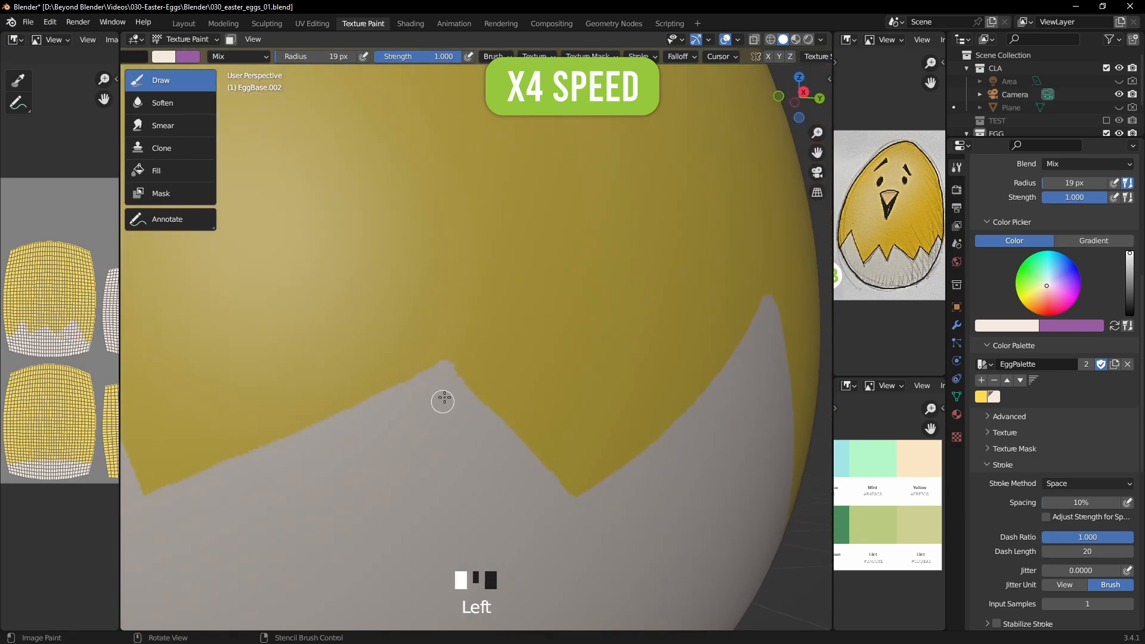
middle_click_drag(534, 265, 481, 258)
left_click_drag(481, 258, 471, 254)
left_click_drag(474, 253, 481, 254)
Build up the tip of the tall off-white spike near the egg's front with small dabs.
scroll(480, 294, "down", 6)
middle_click_drag(596, 384, 528, 391)
scroll(413, 319, "up", 5)
middle_click_drag(414, 320, 491, 339, "ctrl")
middle_click_drag(432, 205, 457, 182)
left_click(457, 182)
left_click_drag(455, 182, 452, 182)
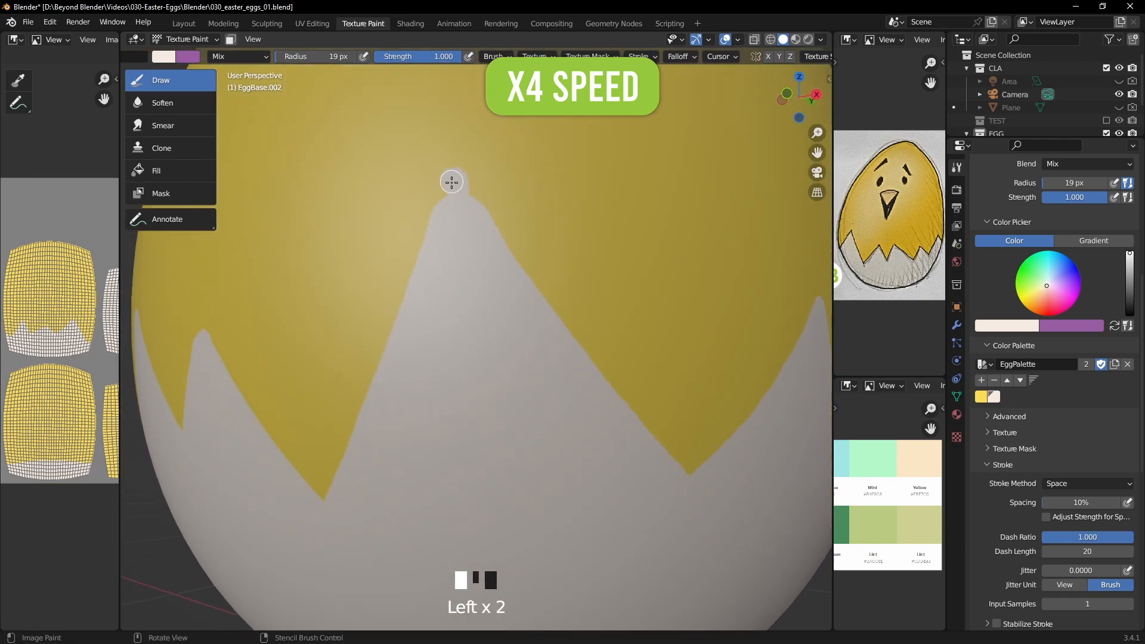
Enlarge the middle front spike's tip with off-white, and cut it to a sharp point using EggPalette yellow and a 33 px brush.
middle_click_drag(473, 205, 529, 302)
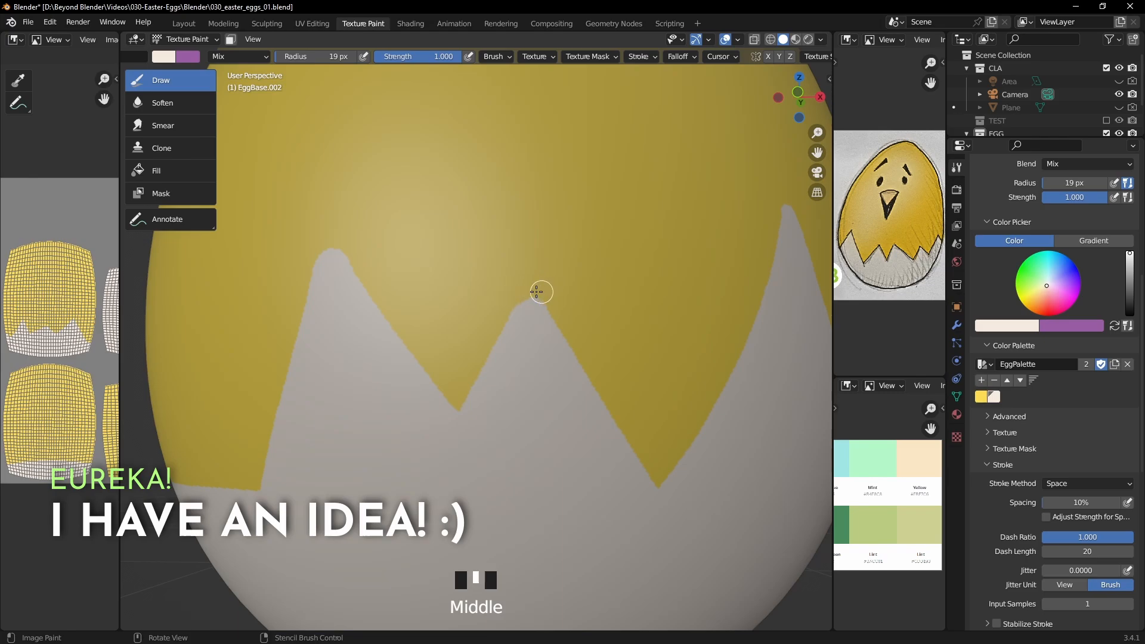
mouse_move(542, 280)
left_mouse_down()
mouse_move(512, 284)
mouse_move(537, 266)
mouse_move(561, 287)
left_mouse_up()
left_click(981, 397)
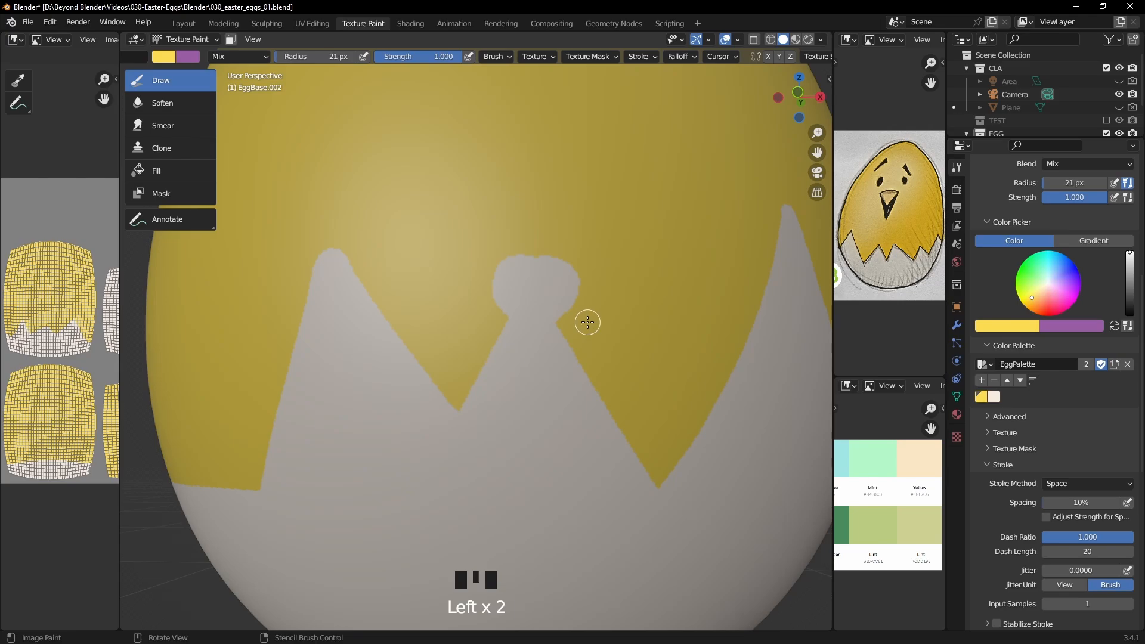
mouse_move(582, 320)
left_mouse_down()
mouse_move(555, 286)
mouse_move(564, 259)
mouse_move(498, 284)
mouse_move(511, 256)
mouse_move(480, 317)
mouse_move(501, 288)
left_mouse_up()
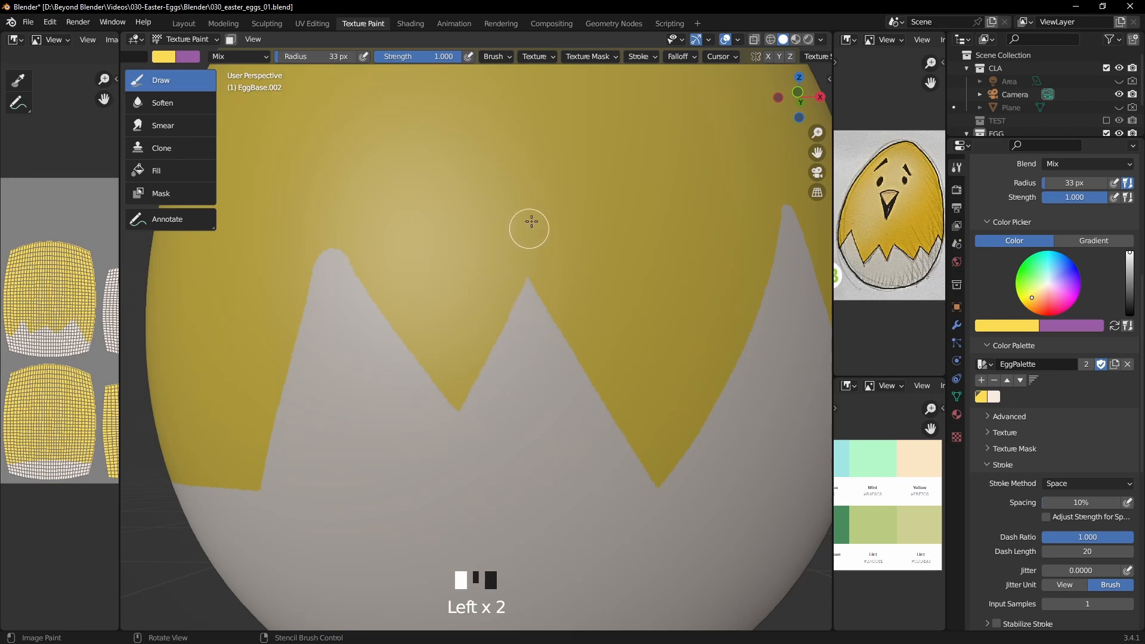
middle_click_drag(646, 238, 608, 249)
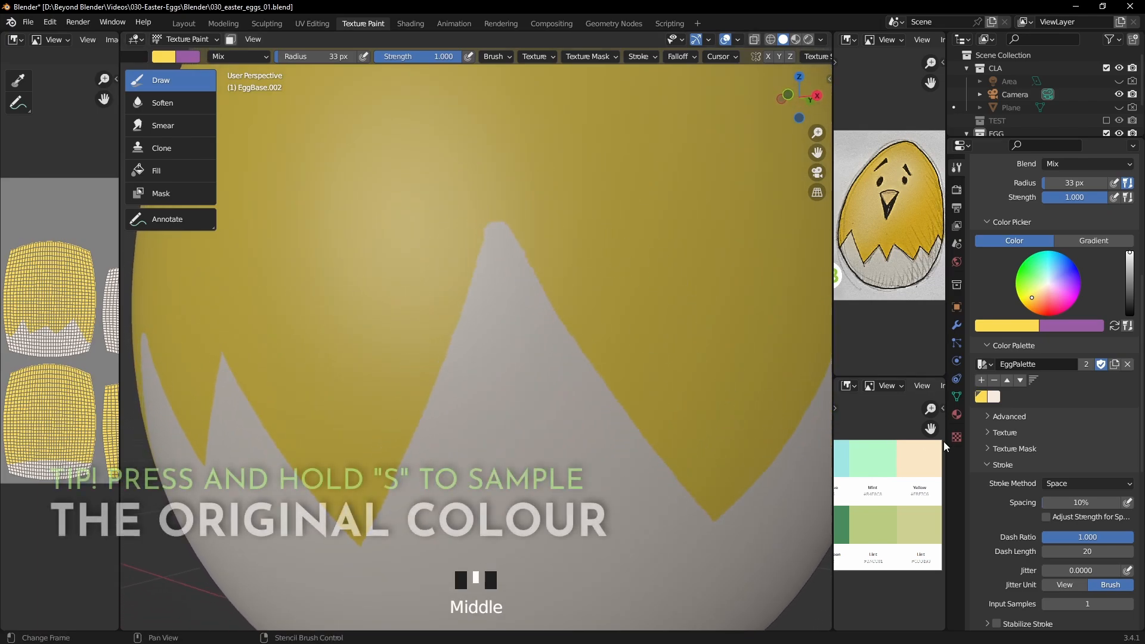
Choose off-white from EggPalette and dab oversized blobs on the tips of the remaining spikes around the egg.
left_click(994, 396)
mouse_move(520, 227)
left_mouse_down()
mouse_move(495, 254)
mouse_move(478, 243)
mouse_move(485, 212)
left_mouse_up()
middle_click_drag(616, 281, 596, 293)
mouse_move(365, 308)
left_mouse_down()
mouse_move(383, 345)
mouse_move(363, 342)
mouse_move(373, 339)
left_mouse_up()
middle_click_drag(603, 353, 525, 318)
mouse_move(368, 228)
left_mouse_down()
mouse_move(386, 269)
mouse_move(400, 237)
left_mouse_up()
left_click_drag(704, 157, 732, 166)
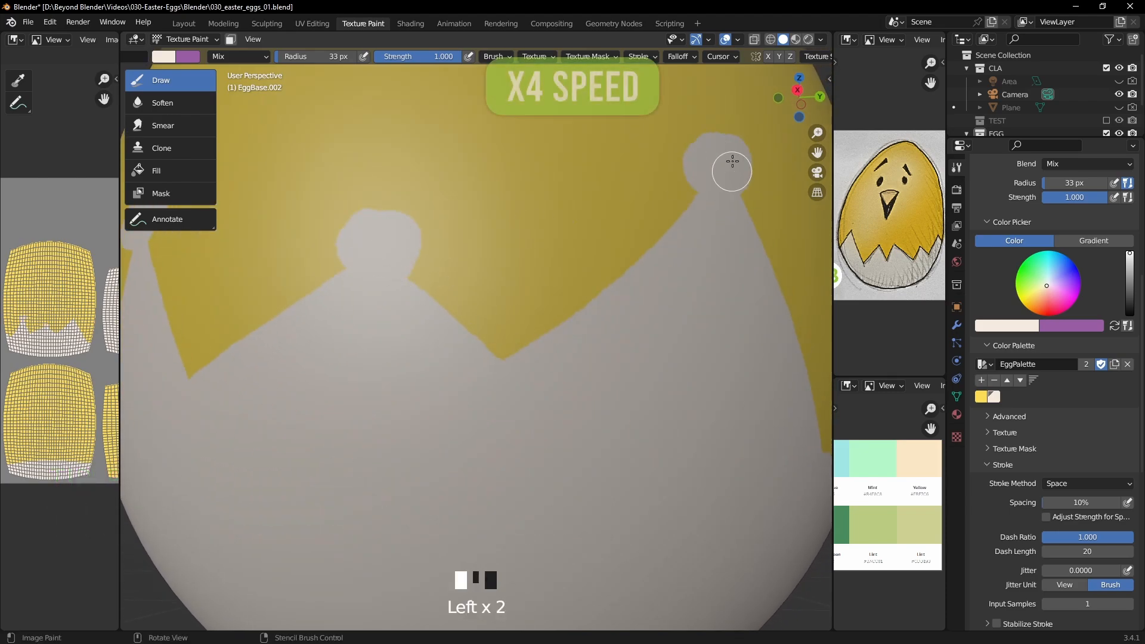
middle_click_drag(346, 256, 456, 266)
mouse_move(352, 266)
middle_mouse_down()
mouse_move(460, 271)
mouse_move(401, 265)
middle_mouse_up()
left_click_drag(511, 269, 478, 266)
middle_click_drag(583, 309, 556, 316)
Choose yellow from EggPalette and trim the first off-white blobs into sharp spike tips with strokes along both slopes.
left_click(981, 397)
middle_click_drag(494, 365, 518, 361)
left_click_drag(547, 333, 505, 279)
left_click_drag(493, 274, 550, 339)
mouse_move(438, 334)
left_mouse_down()
mouse_move(463, 252)
mouse_move(439, 328)
left_mouse_up()
middle_click_drag(588, 331, 452, 319)
mouse_move(447, 294)
left_mouse_down()
mouse_move(421, 276)
mouse_move(378, 199)
left_mouse_up()
middle_click_drag(438, 262, 498, 263)
left_click_drag(653, 206, 688, 268)
left_click_drag(589, 276, 619, 183)
Continue around the egg with yellow, cutting the remaining off-white blobs, including the tall side spike, to sharp points.
middle_click_drag(716, 289, 507, 304)
left_click_drag(499, 323, 571, 209)
mouse_move(598, 317)
left_mouse_down()
mouse_move(573, 243)
mouse_move(621, 383)
left_mouse_up()
left_click_drag(603, 250, 625, 278)
middle_click_drag(625, 278, 488, 274)
mouse_move(451, 300)
left_mouse_down()
mouse_move(544, 257)
mouse_move(535, 266)
mouse_move(564, 295)
left_mouse_up()
left_click_drag(558, 290, 537, 278)
left_click_drag(637, 371, 572, 312)
middle_click_drag(572, 312, 604, 256)
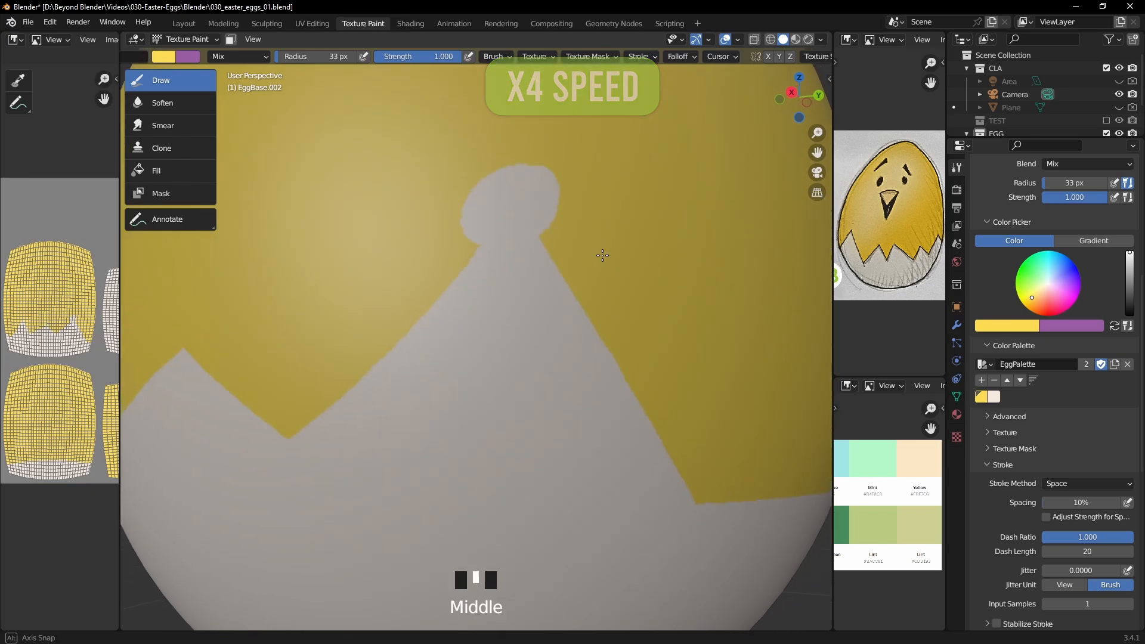
mouse_move(448, 254)
left_mouse_down()
mouse_move(504, 190)
mouse_move(511, 158)
mouse_move(555, 173)
left_mouse_up()
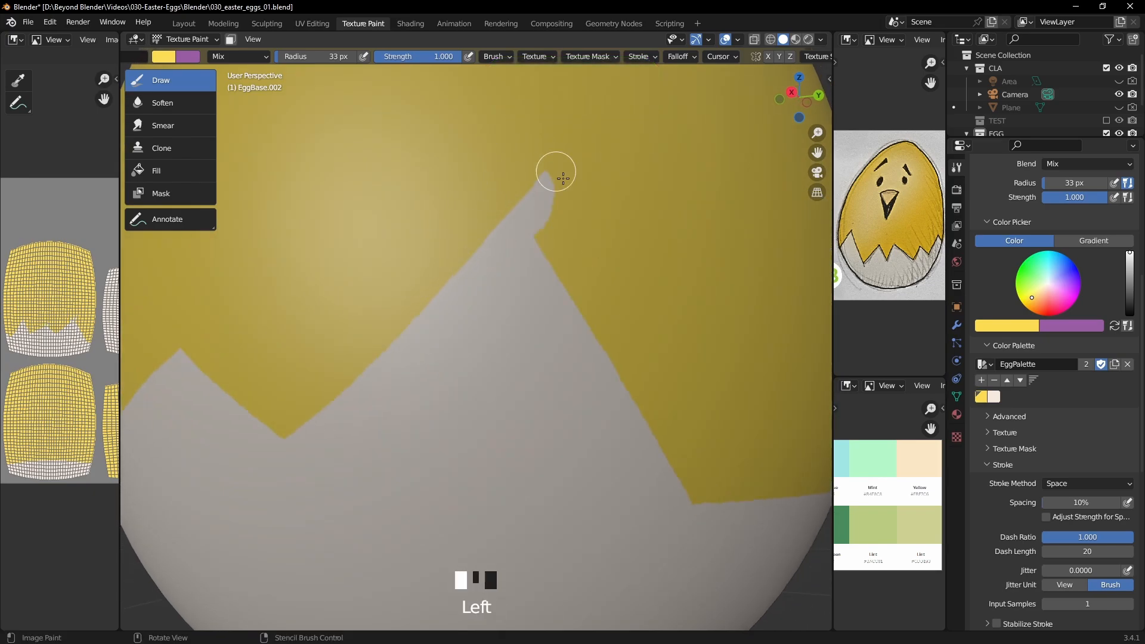
left_click(572, 260)
mouse_move(571, 260)
left_mouse_down()
mouse_move(527, 191)
mouse_move(552, 197)
left_mouse_up()
Check the jagged eggshell on the whole egg and save the Blender file.
scroll(556, 207, "down", 3)
middle_click_drag(481, 306, 567, 324)
scroll(566, 327, "down", 1)
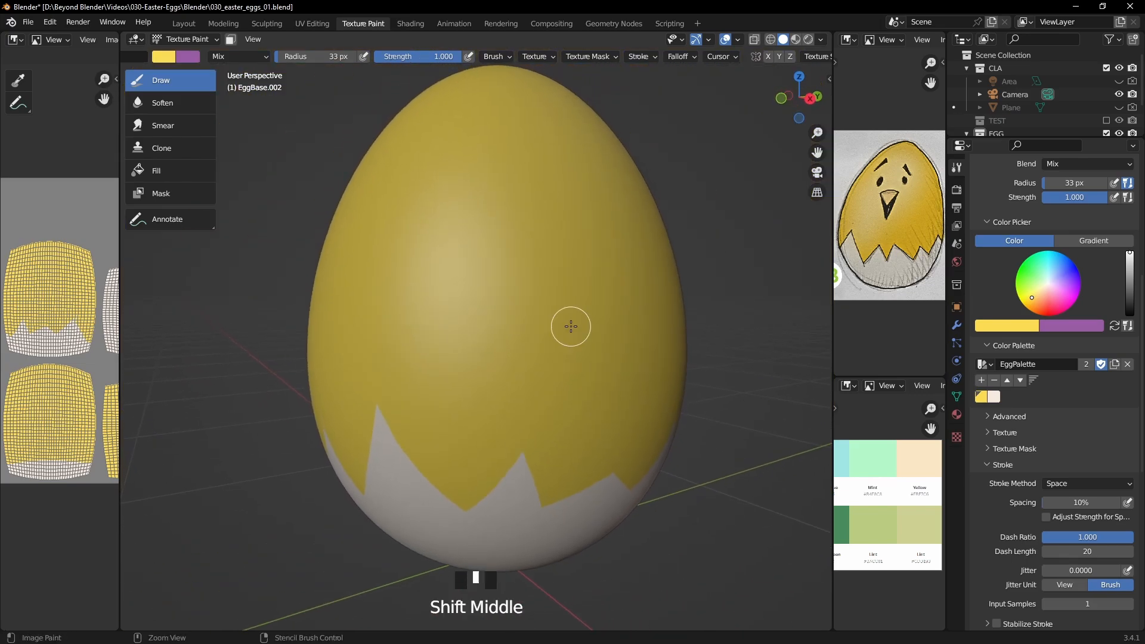
key("ctrl+s")
scroll(109, 40, "down", 3)
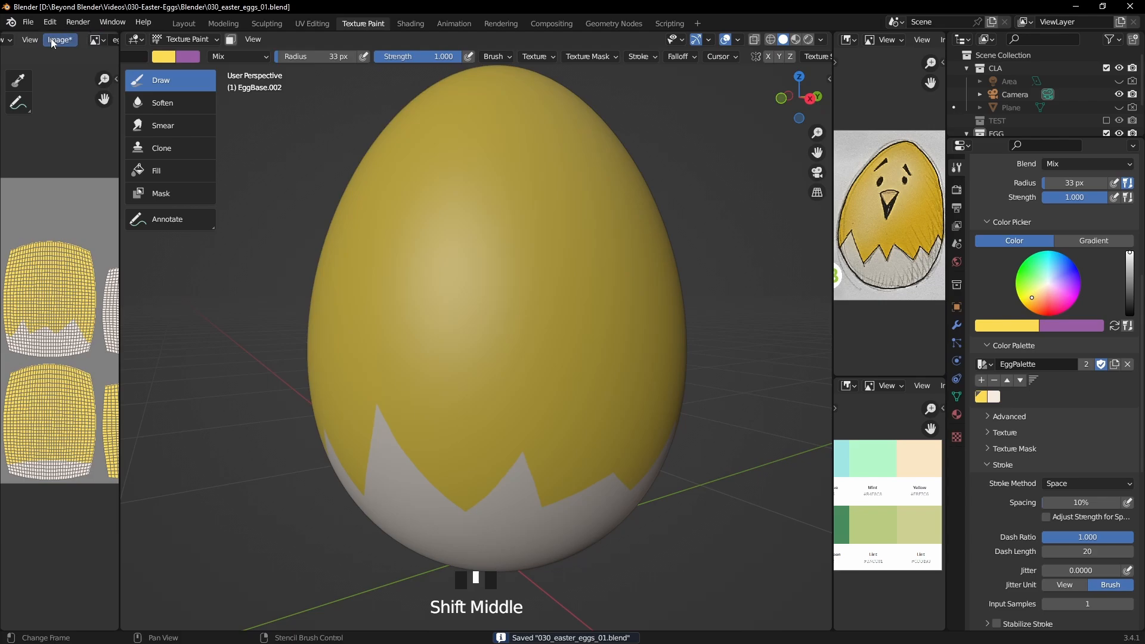
Save the painted eggbase2_diffuse texture image and switch to the Layout workspace with the egg deselected.
left_click(60, 39)
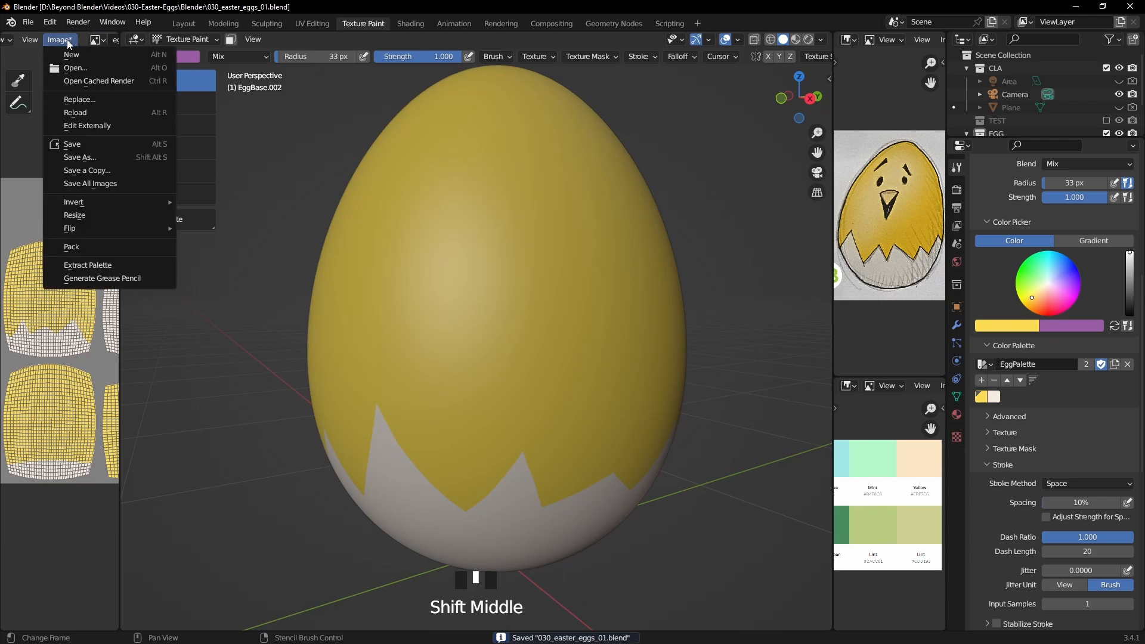
left_click(85, 143)
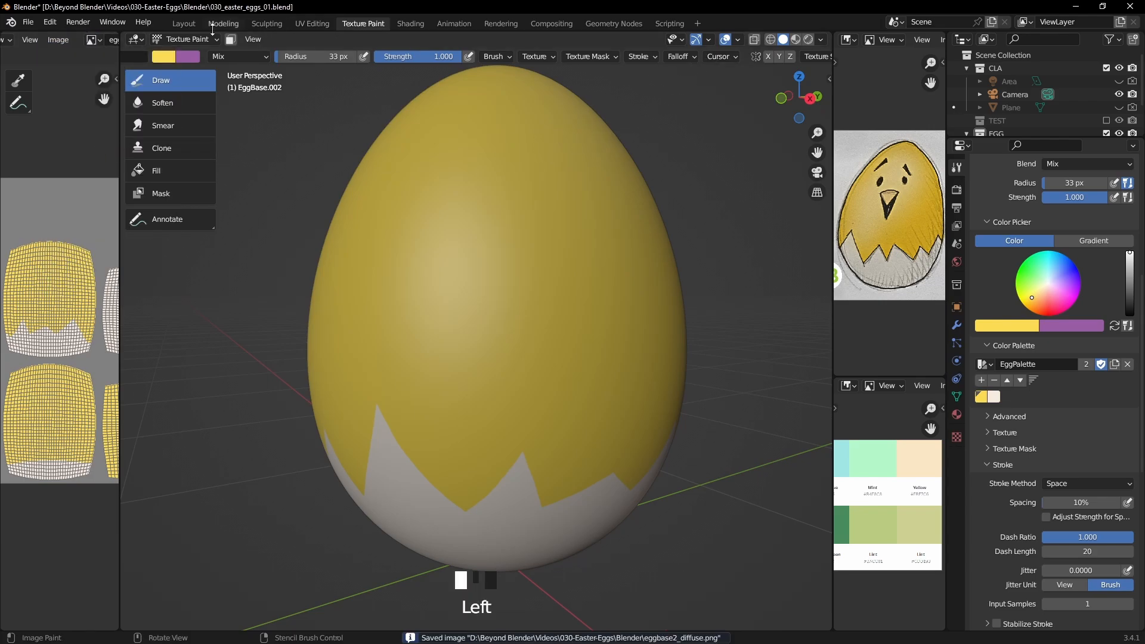
left_click(182, 24)
left_click(567, 149)
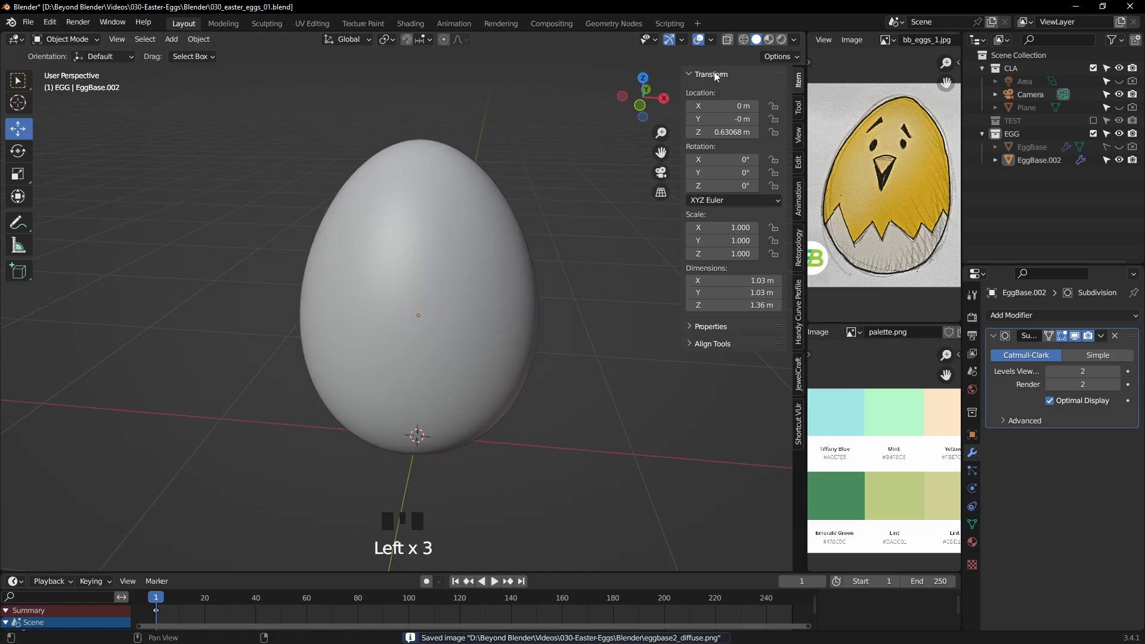
Set the viewport to rendered shading and light the painted egg with the viewport's bright environment lighting.
left_click(781, 39)
left_click(760, 80)
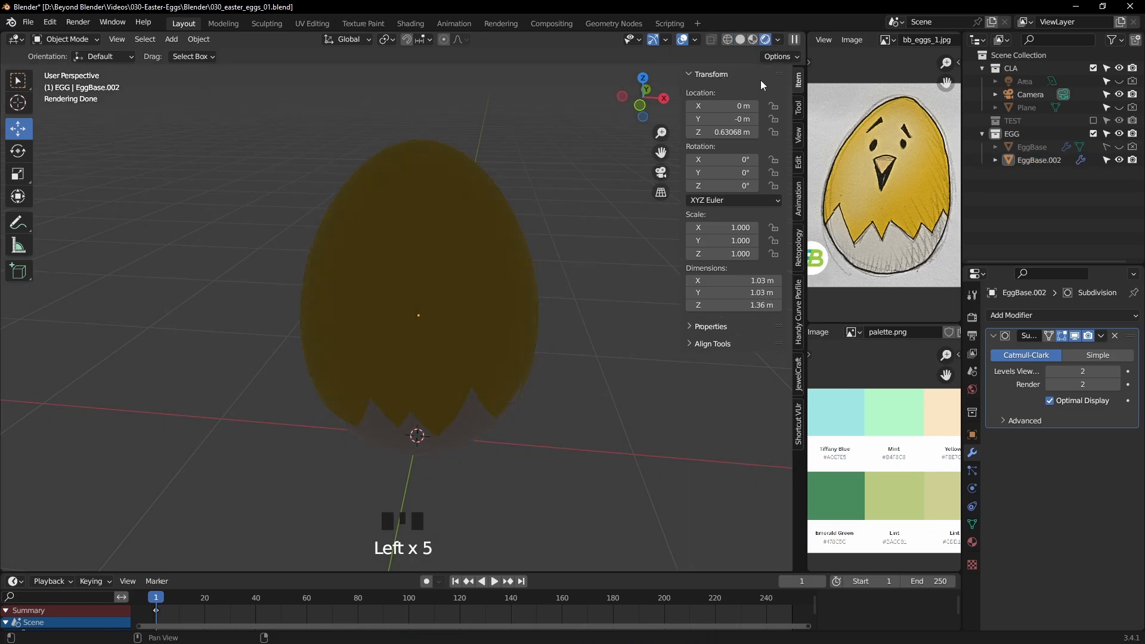
left_click(777, 39)
left_click(712, 114)
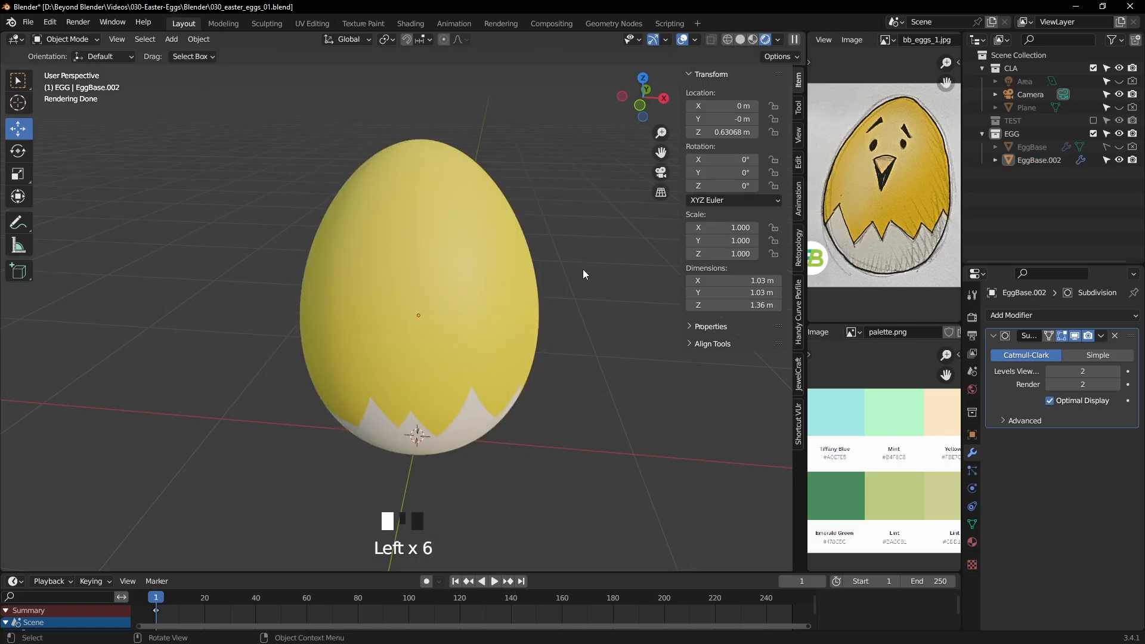
middle_click_drag(600, 288, 470, 300)
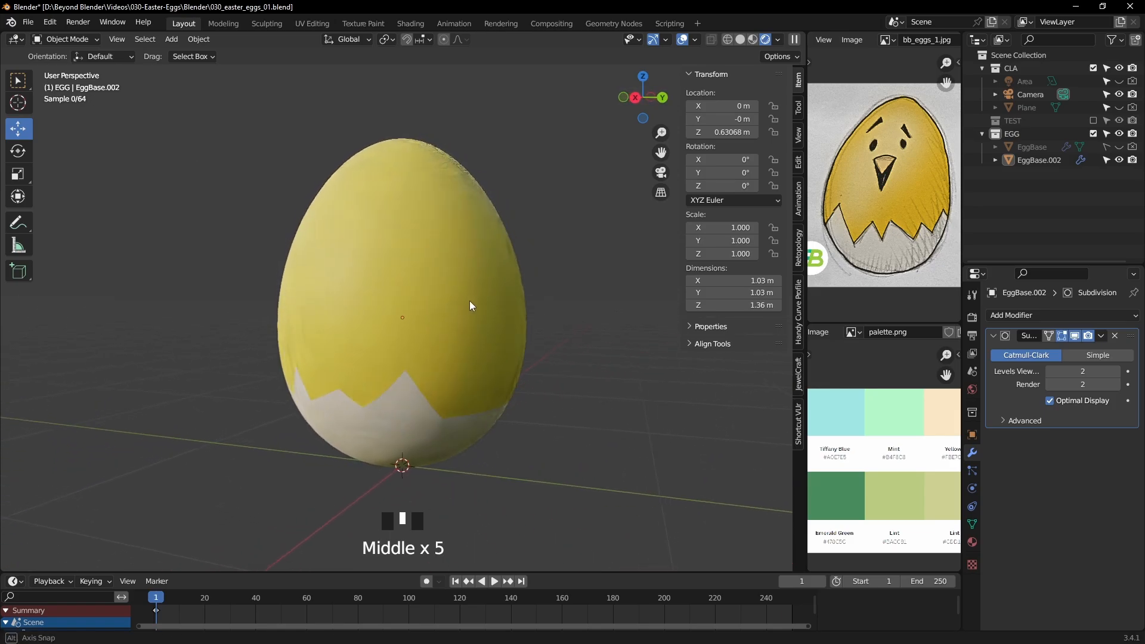
Show the ground Plane, inspect the rendered egg standing on it from several sides, and hide the plane again.
left_click(1120, 107)
middle_click_drag(569, 316, 634, 312)
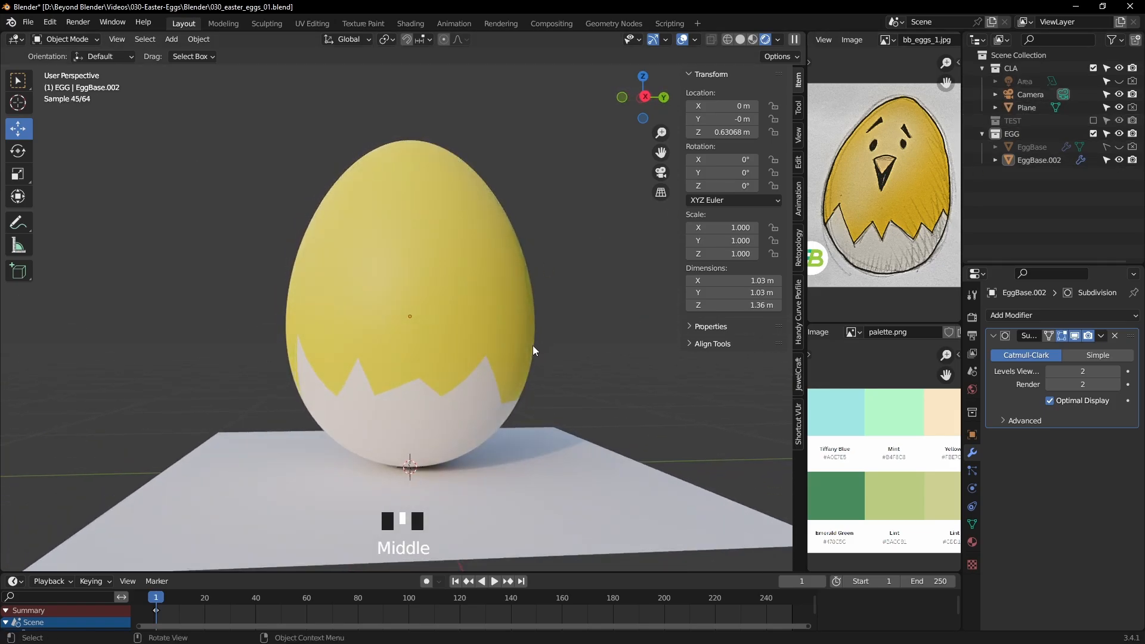
middle_click_drag(532, 347, 453, 350)
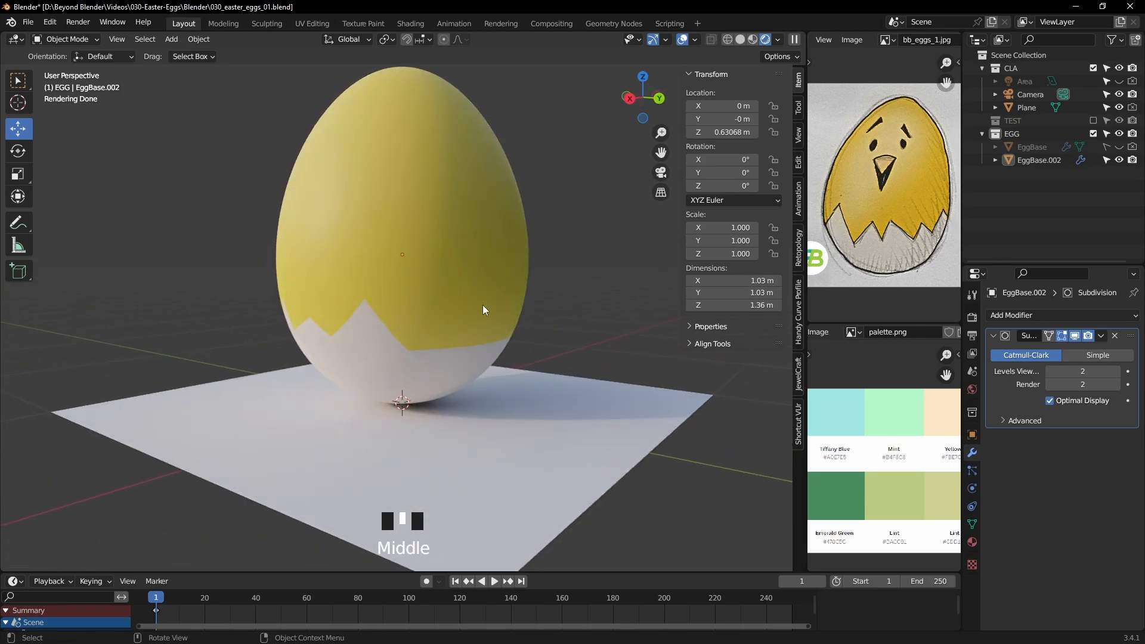
middle_click_drag(482, 306, 522, 237, "shift")
left_click(1119, 108)
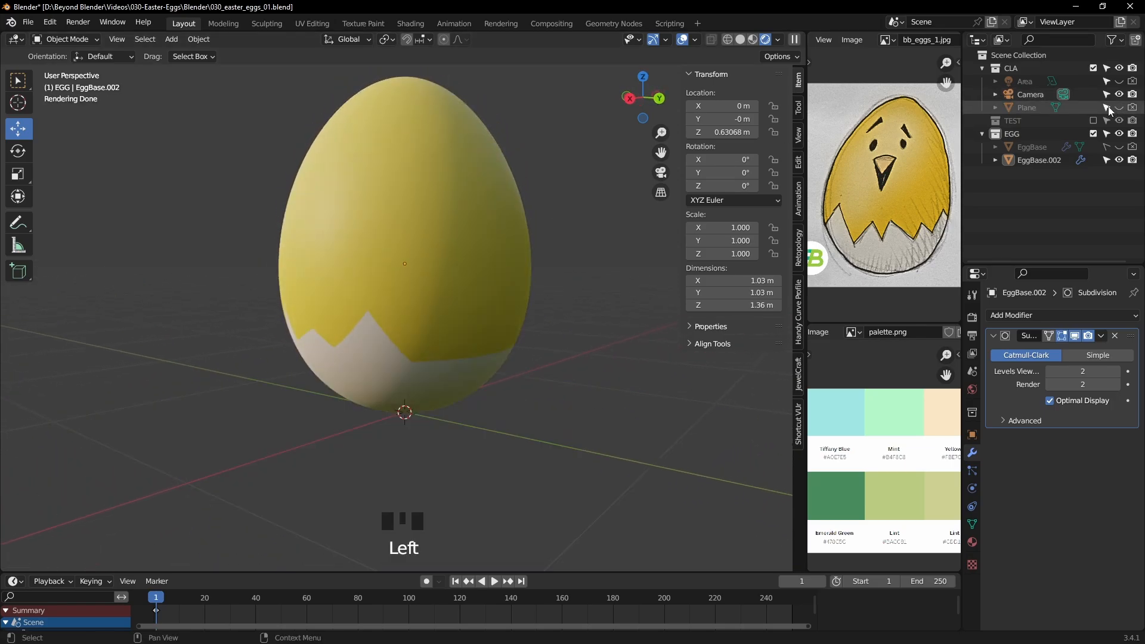
Select the egg, save the Blender file and return to the Texture Paint workspace, undoing any stray dab.
left_click(419, 141)
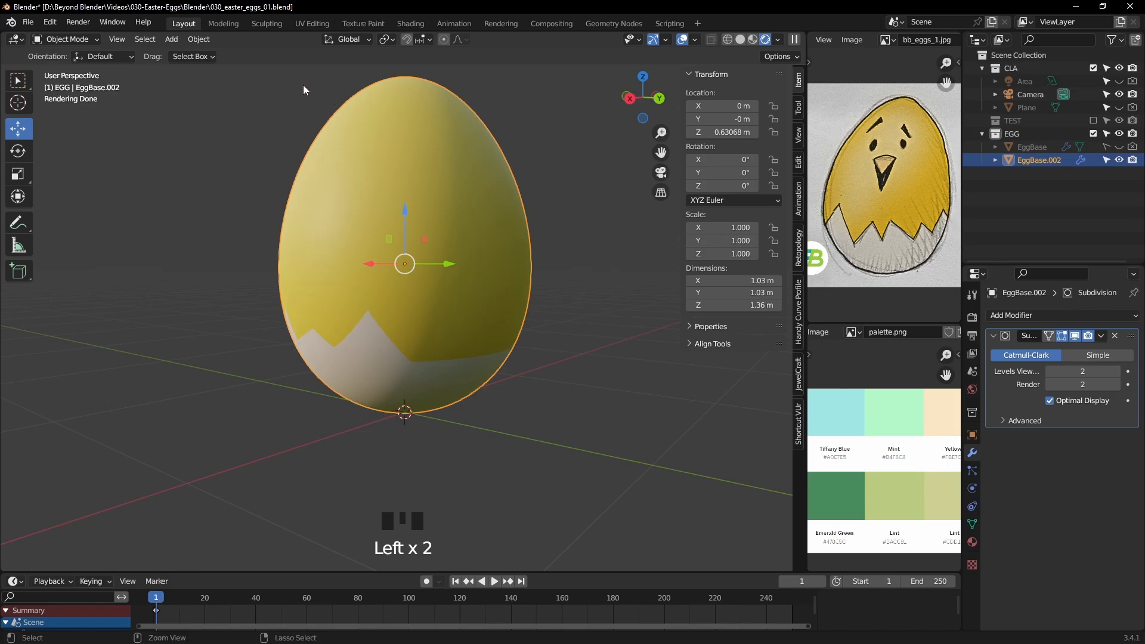
key("ctrl+s")
left_click(371, 24)
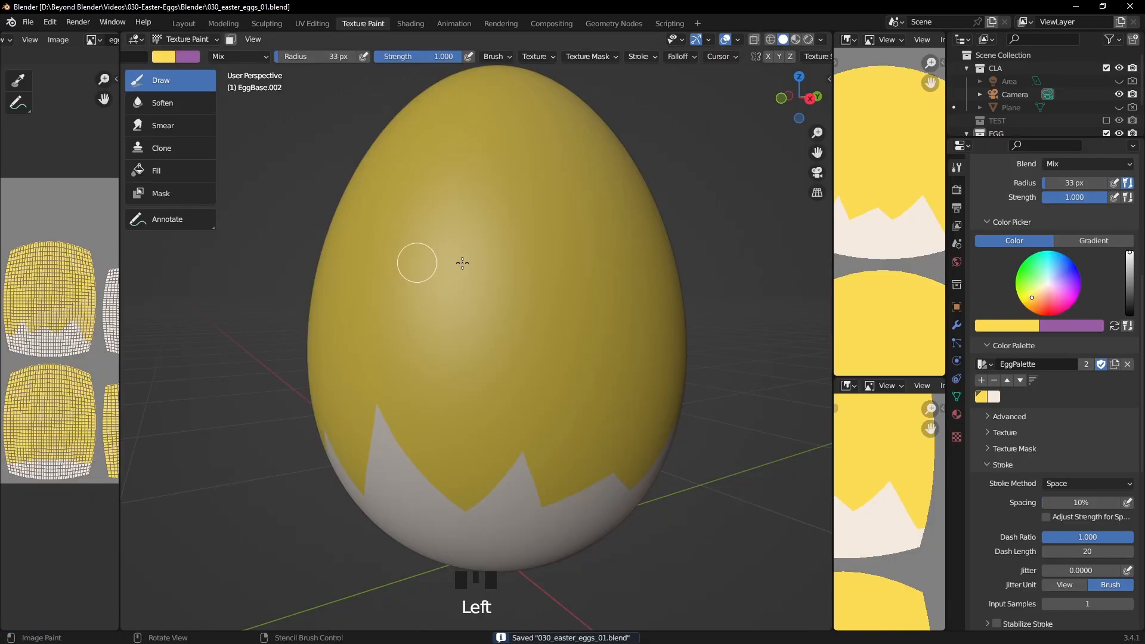
left_click(409, 311)
key("ctrl+z")
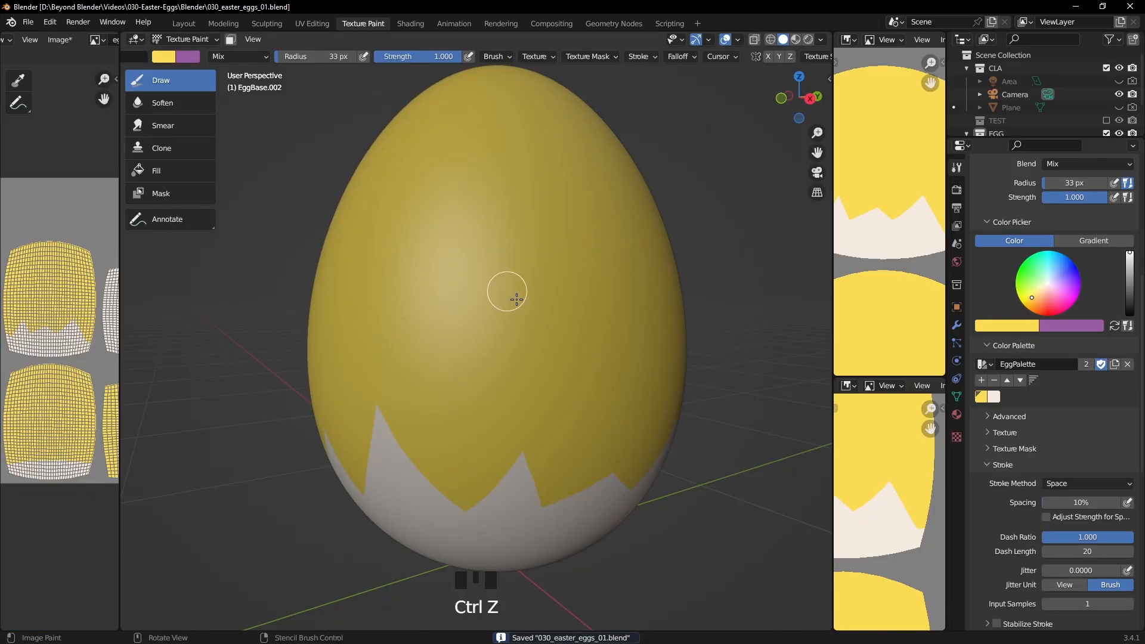
Set the brush radius to 45 px and mix a neutral, desaturated near-black as the brush colour.
mouse_move(507, 288)
middle_mouse_down("shift")
mouse_move(501, 327)
mouse_move(446, 316)
middle_mouse_up("shift")
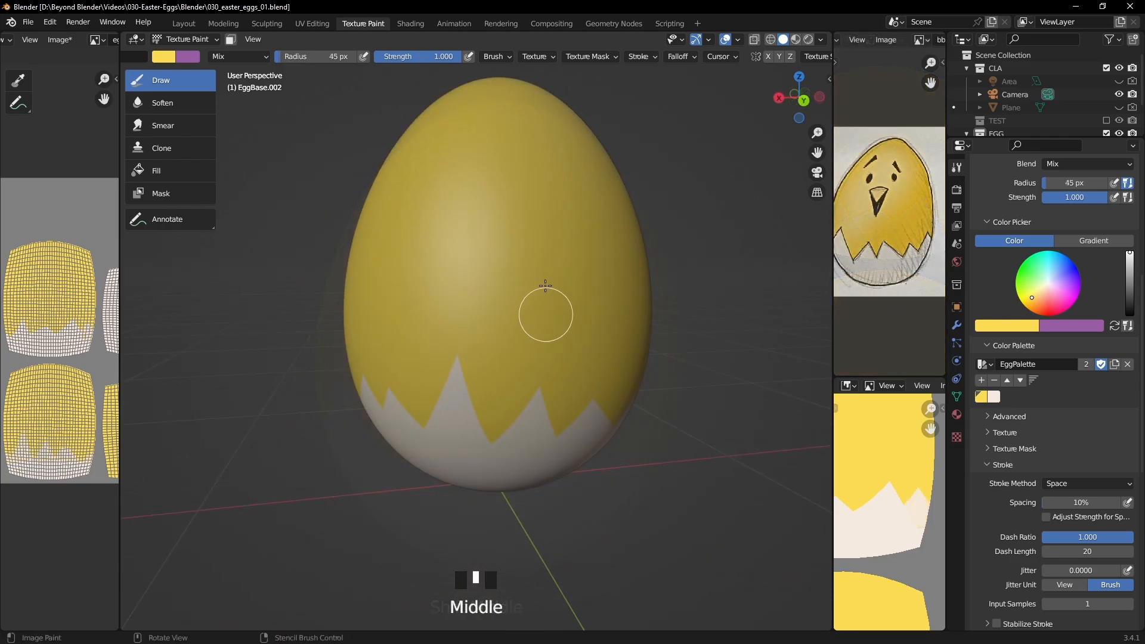
middle_click_drag(545, 298, 455, 220, "shift")
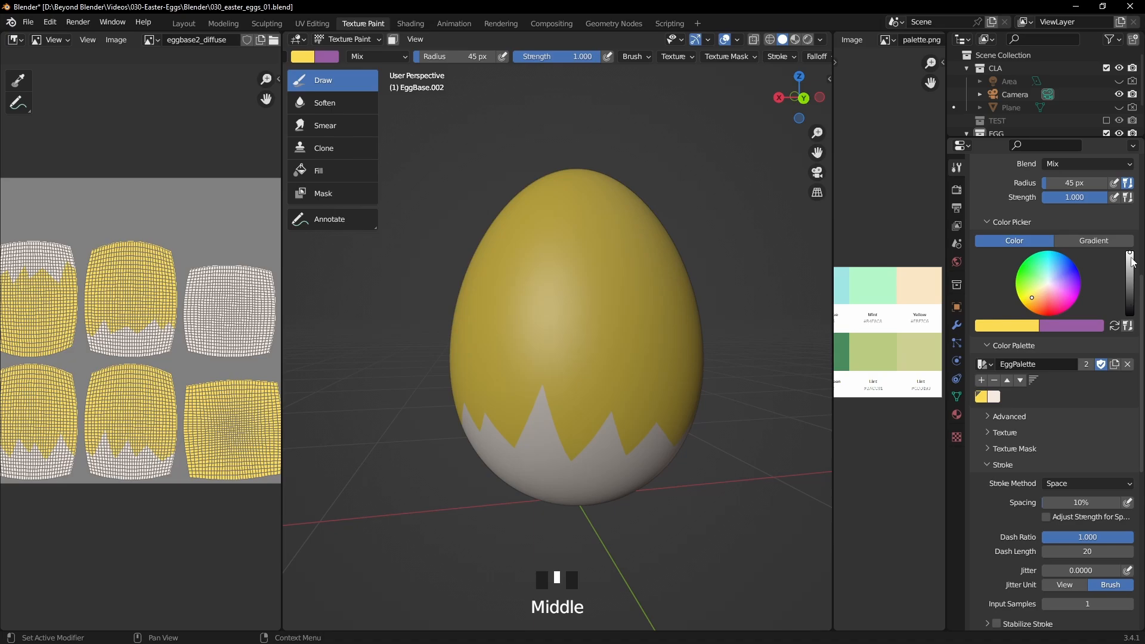
left_click_drag(1130, 262, 1129, 306)
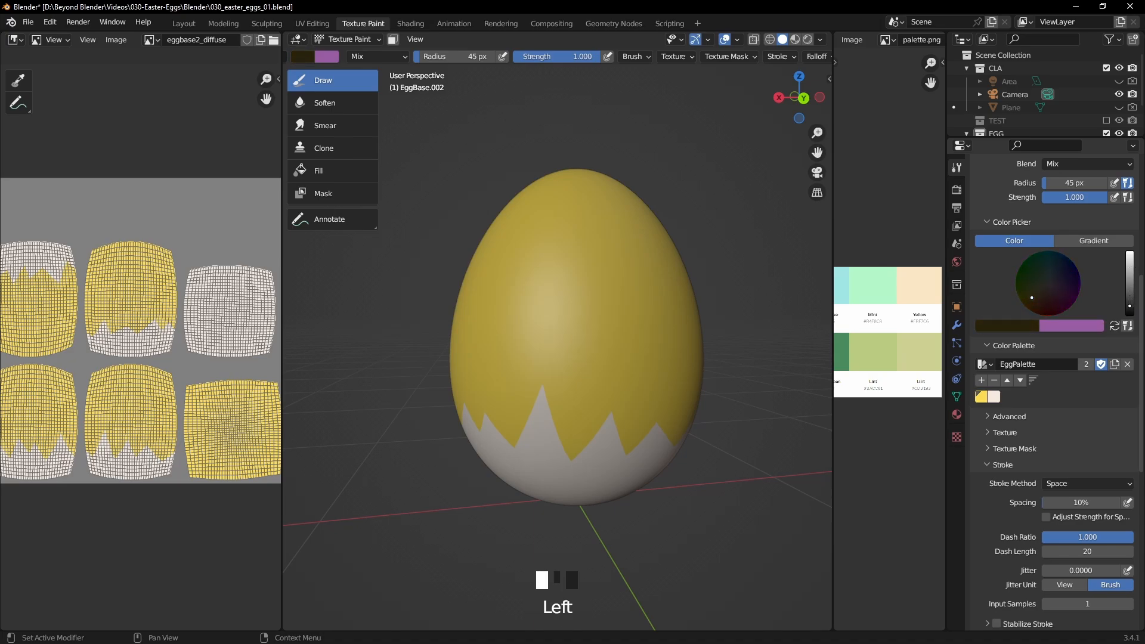
left_click(1022, 327)
left_click_drag(984, 300, 962, 293)
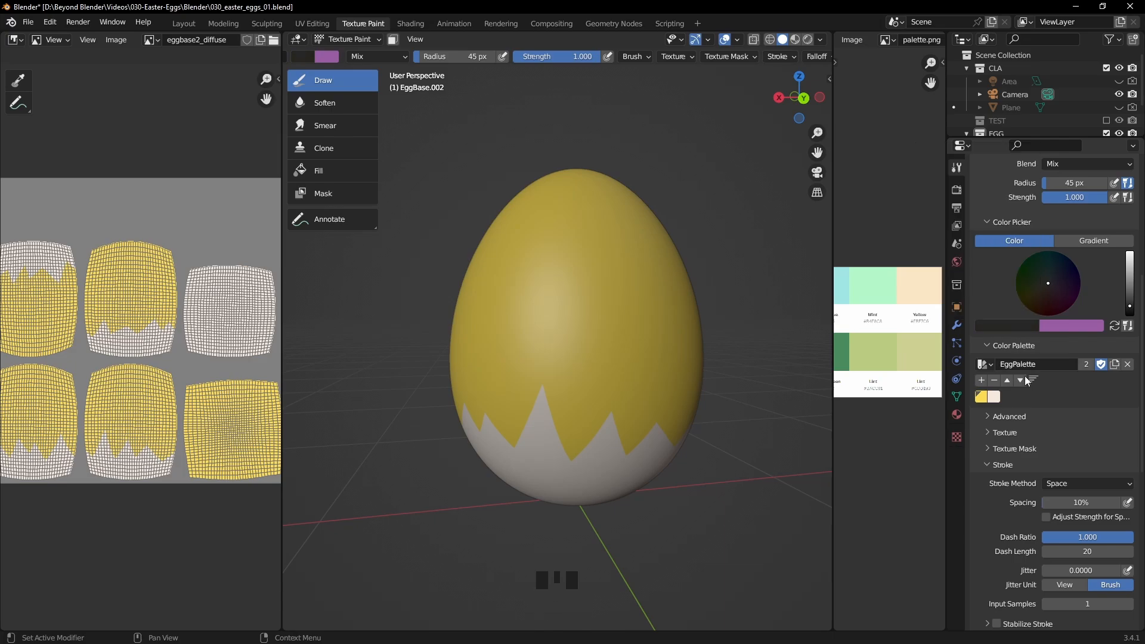
left_click(1131, 307)
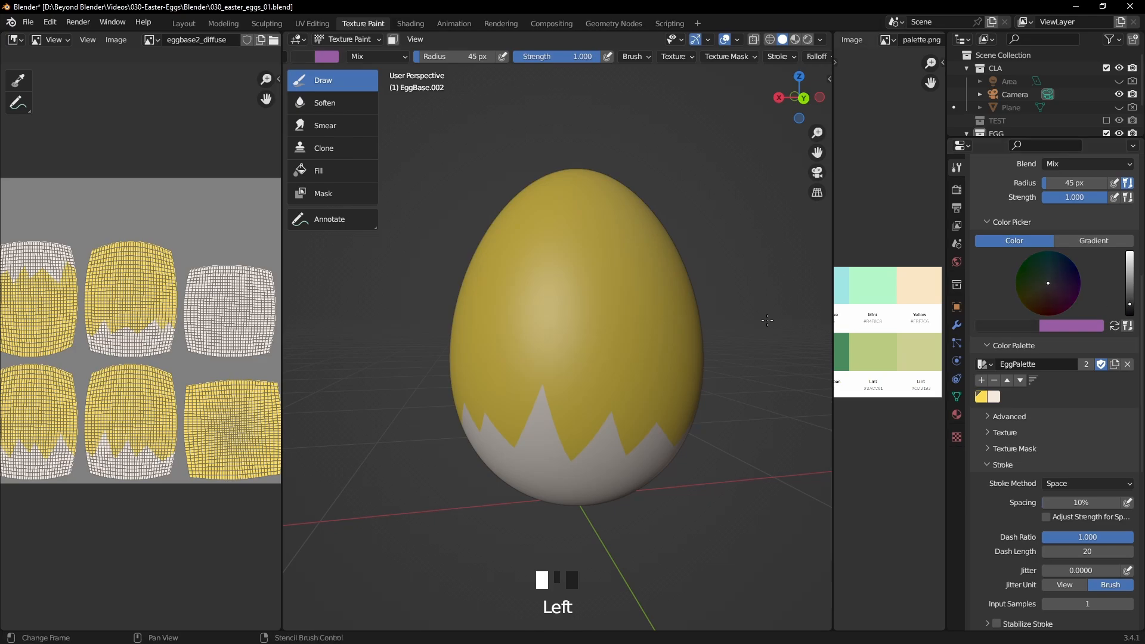
Test the near-black colour with a few dabs on the egg's upper front and undo them.
left_click(574, 296)
middle_click_drag(573, 291, 660, 328)
key("ctrl+z")
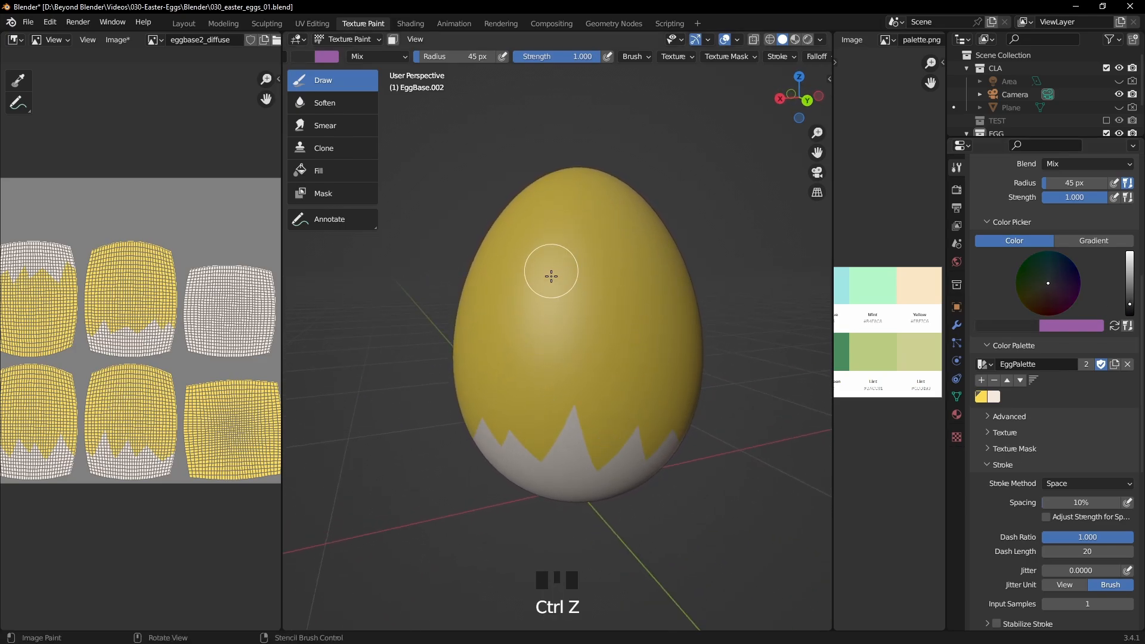
left_click(537, 276)
left_click(638, 273)
mouse_move(685, 370)
middle_mouse_down()
mouse_move(656, 340)
mouse_move(685, 358)
middle_mouse_up()
key("ctrl+z")
key("ctrl+z")
Add the near-black colour to EggPalette as the active swatch and face the egg in front view.
middle_click_drag(634, 294, 623, 302)
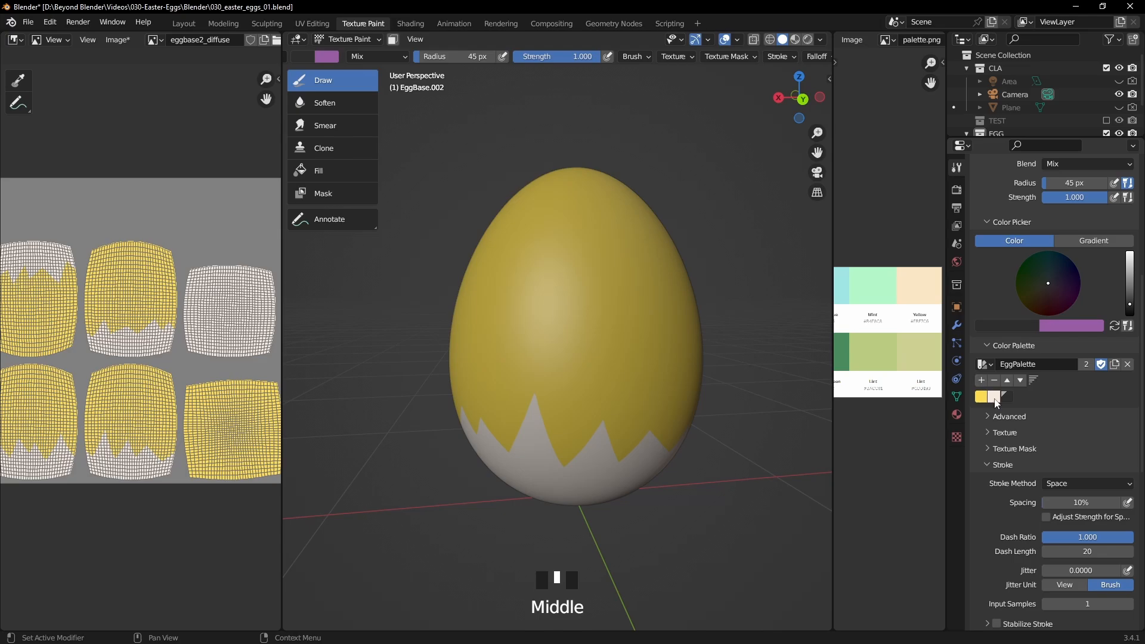
double_click(1007, 397)
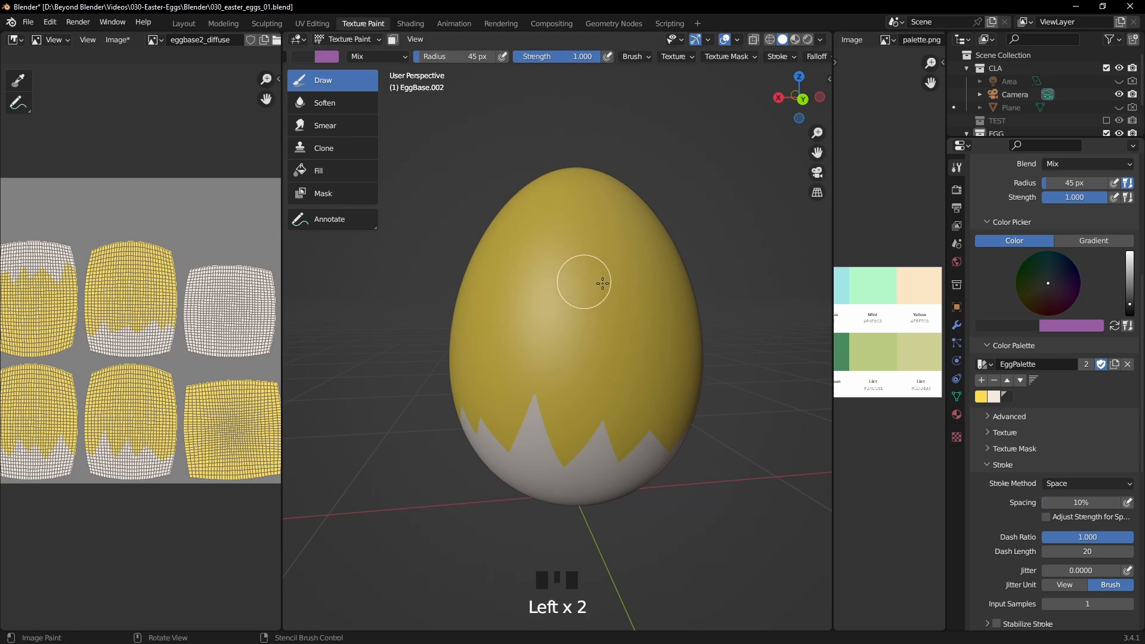
key("KP_1")
middle_click_drag(585, 245, 591, 298, "shift")
scroll(606, 289, "up", 2)
Show the bb_eggs_1.jpg chick drawing in the reference image editor instead of the colour palette and frame its face.
left_click(888, 40)
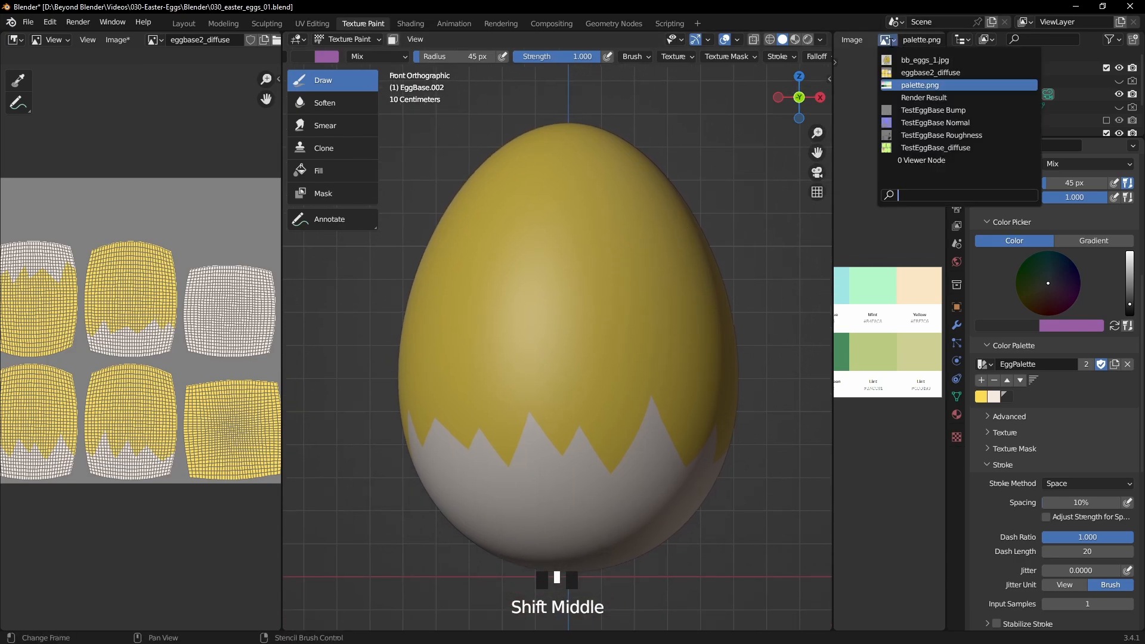
left_click(913, 59)
middle_click_drag(869, 325, 910, 290)
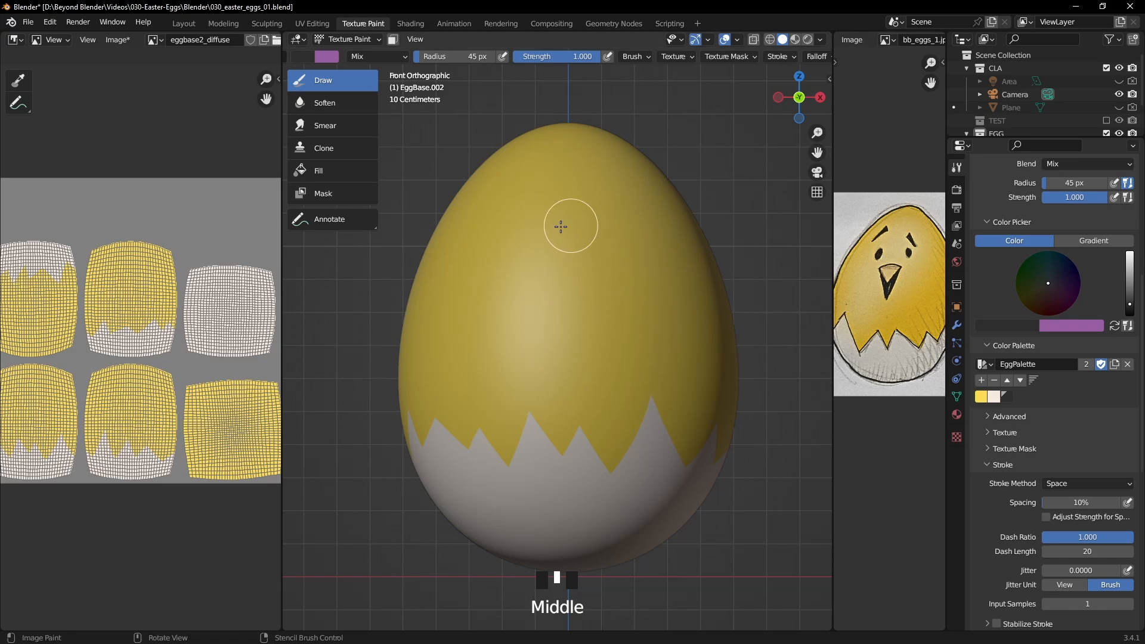
Reduce the brush radius to 16 px and paint the chick's right-hand eye as a near-black upright oval on the upper front.
key("bracketleft")
key("bracketleft")
key("bracketleft")
key("bracketleft")
key("bracketleft")
middle_click_drag(612, 246, 601, 271)
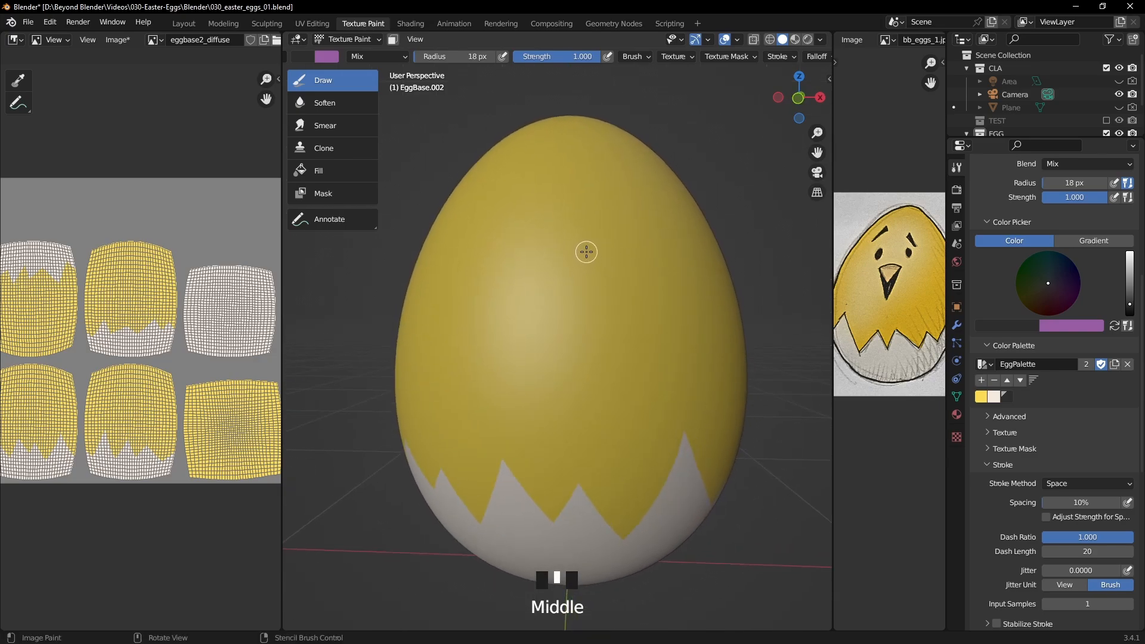
left_click_drag(586, 252, 588, 260)
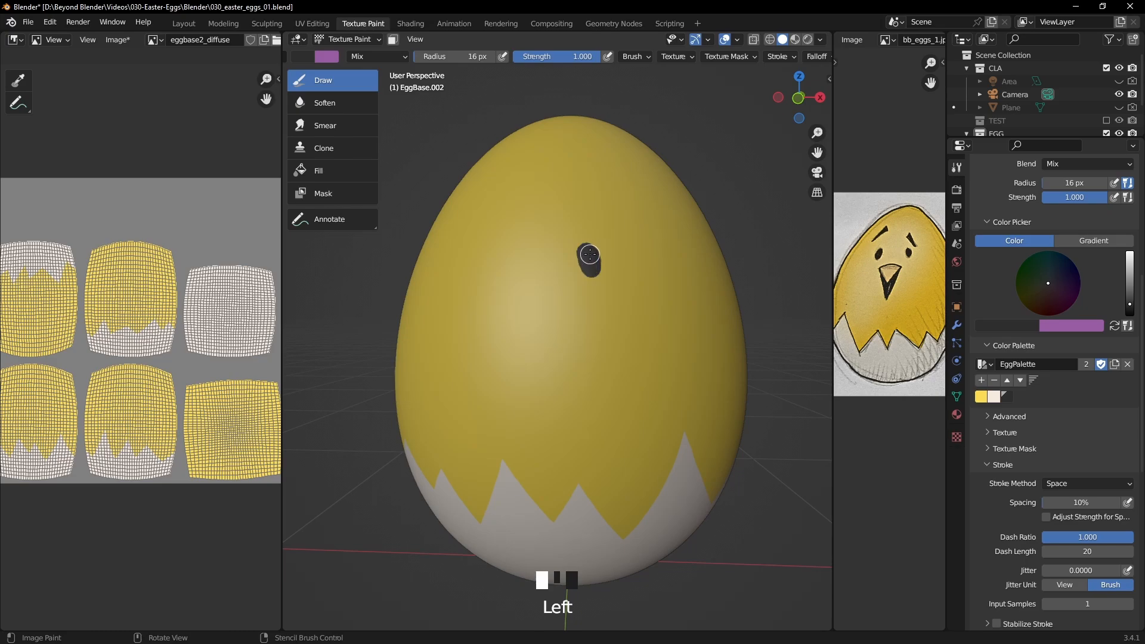
left_click_drag(590, 262, 589, 263)
Paint a matching near-black oval for the left-hand eye level with the first and fill out its edges.
middle_click_drag(622, 302, 633, 302)
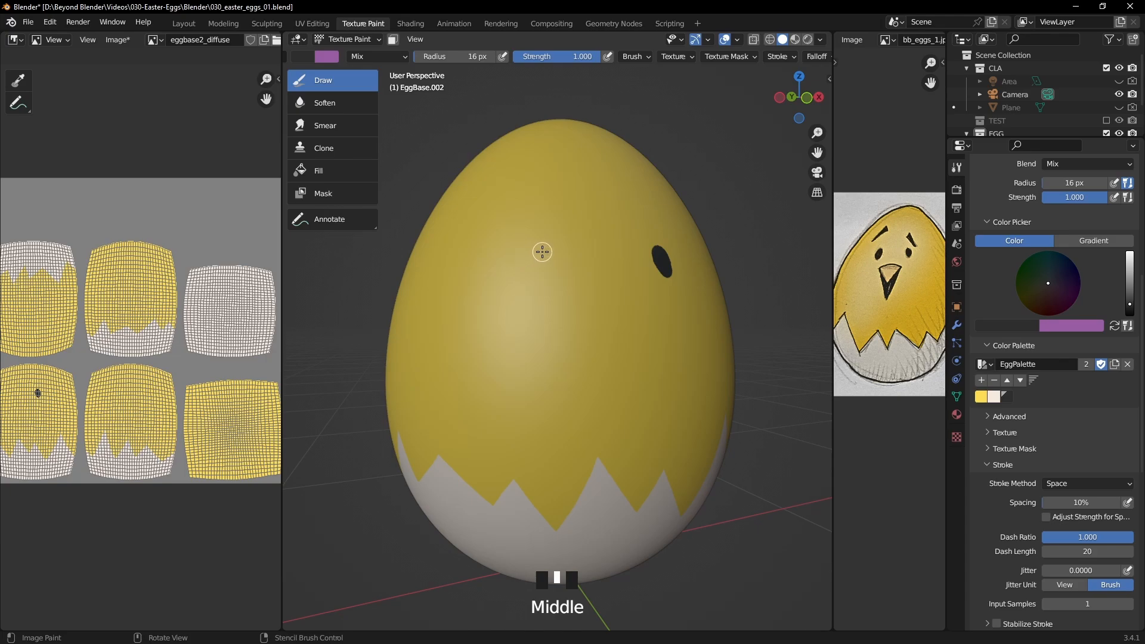
middle_click_drag(542, 252, 514, 251)
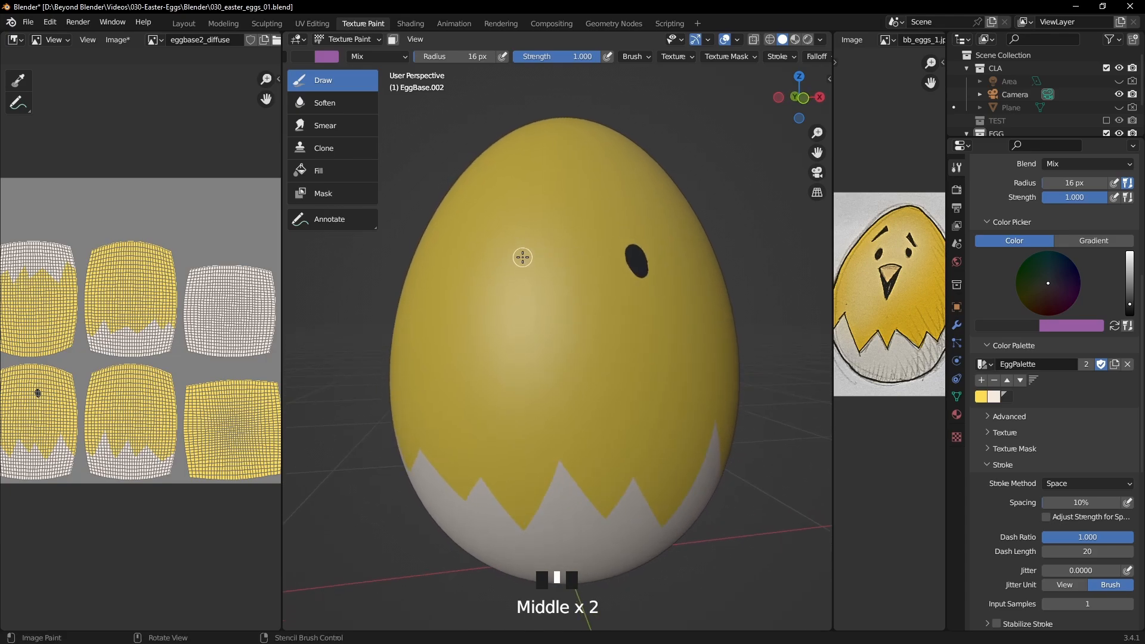
left_click(521, 260)
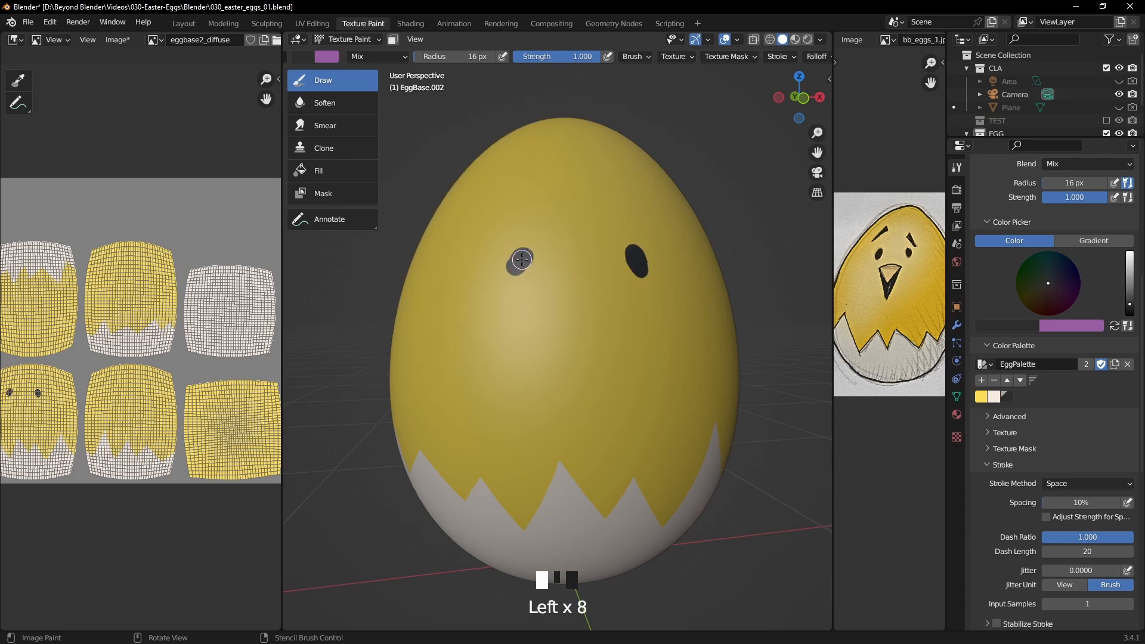
left_click(520, 260)
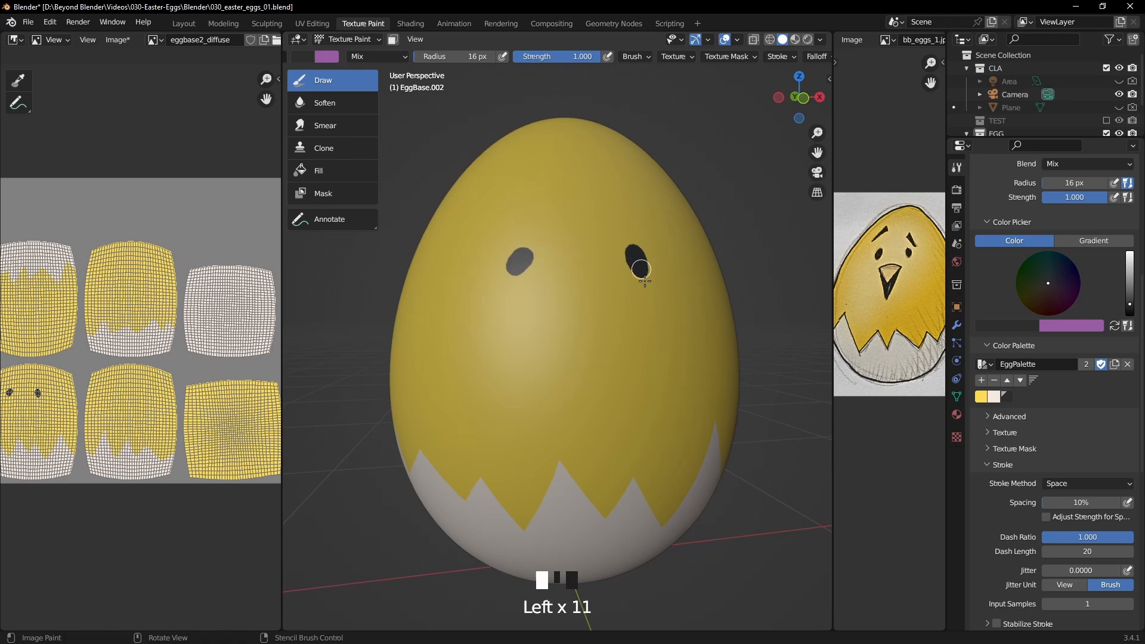
scroll(540, 262, "up", 3)
middle_click_drag(542, 260, 553, 266)
left_click(525, 230)
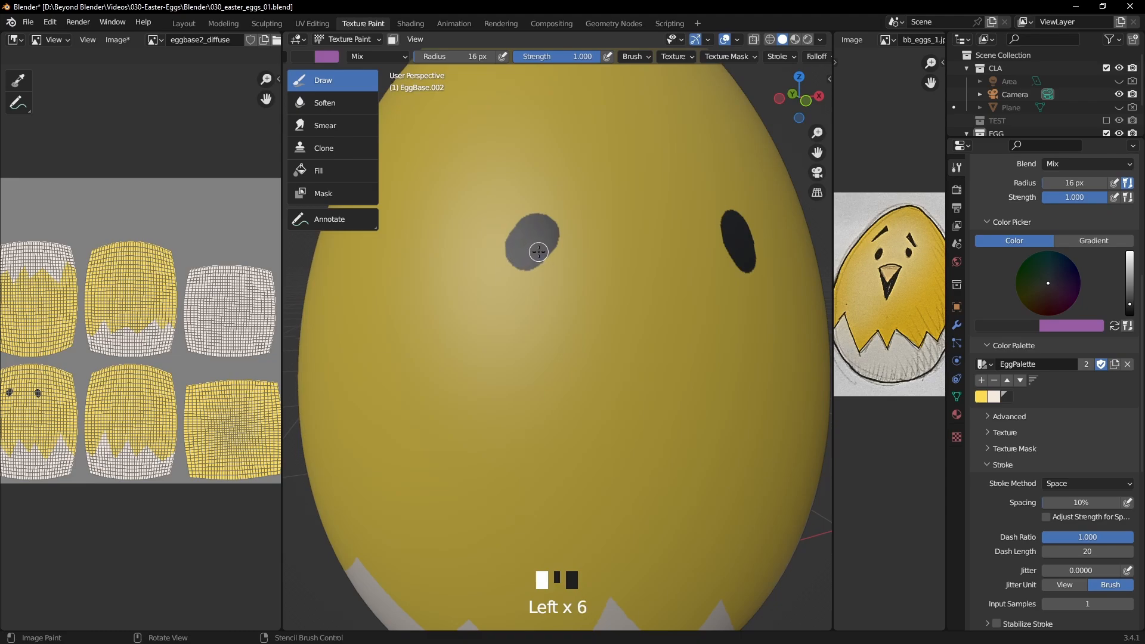
Touch up the edge of the right-hand eye with near-black dabs to round its oval.
mouse_move(549, 242)
middle_mouse_down()
mouse_move(599, 238)
mouse_move(592, 255)
middle_mouse_up()
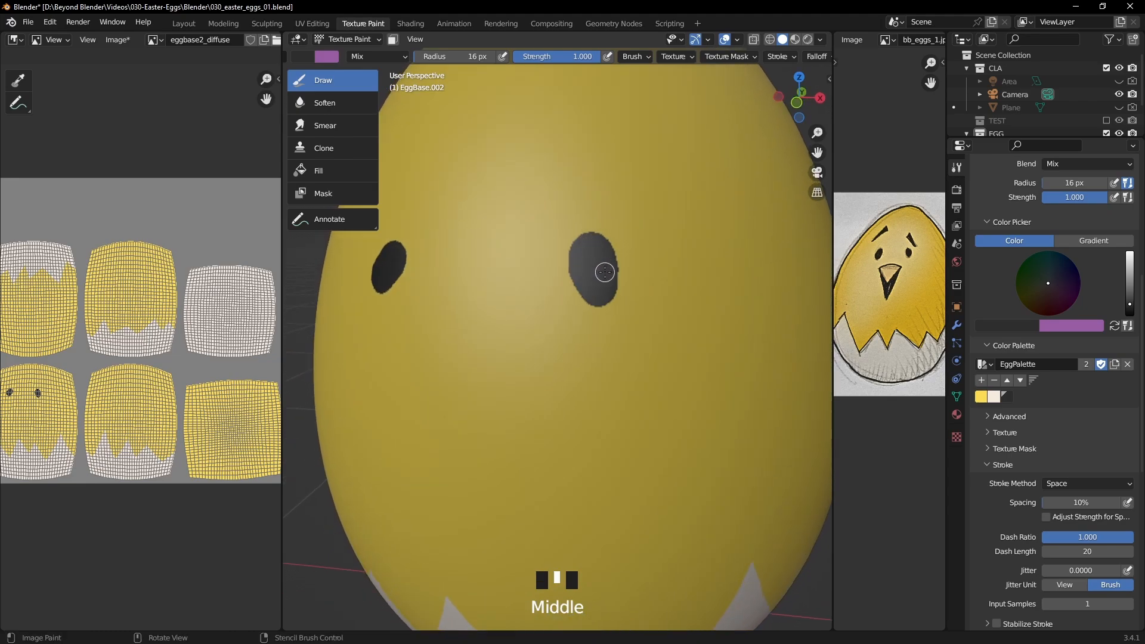
left_click(608, 274)
left_click(609, 275)
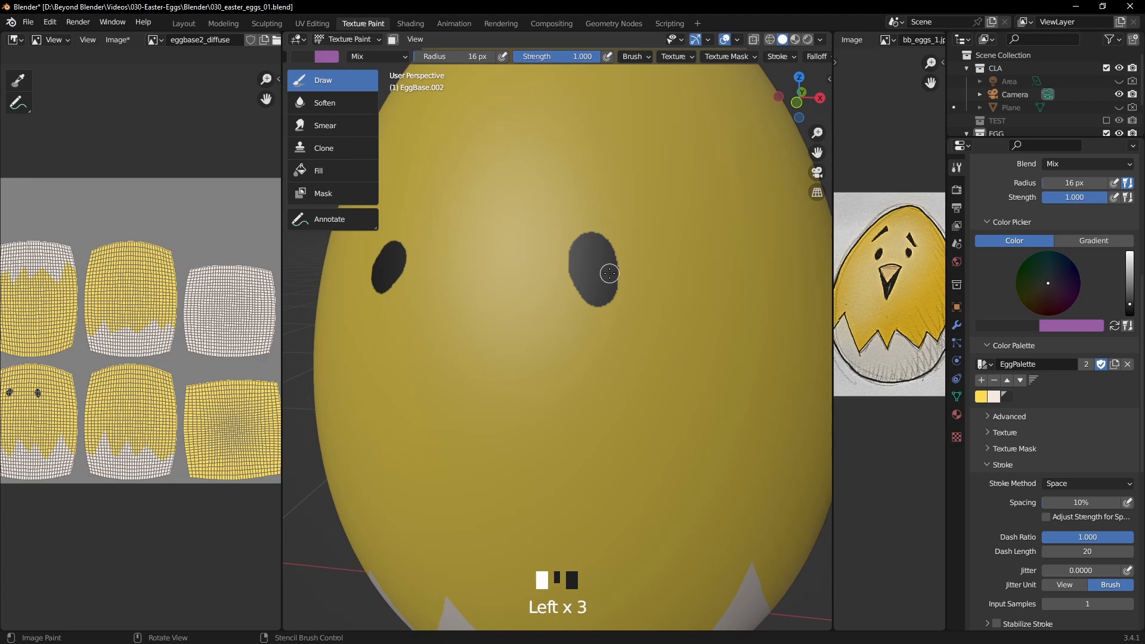
Paint over the left-hand eye with yellow from EggPalette and undo the extra yellow stroke on the right-hand eye.
scroll(624, 280, "down", 5)
middle_click_drag(620, 304, 685, 304)
scroll(685, 310, "up", 3)
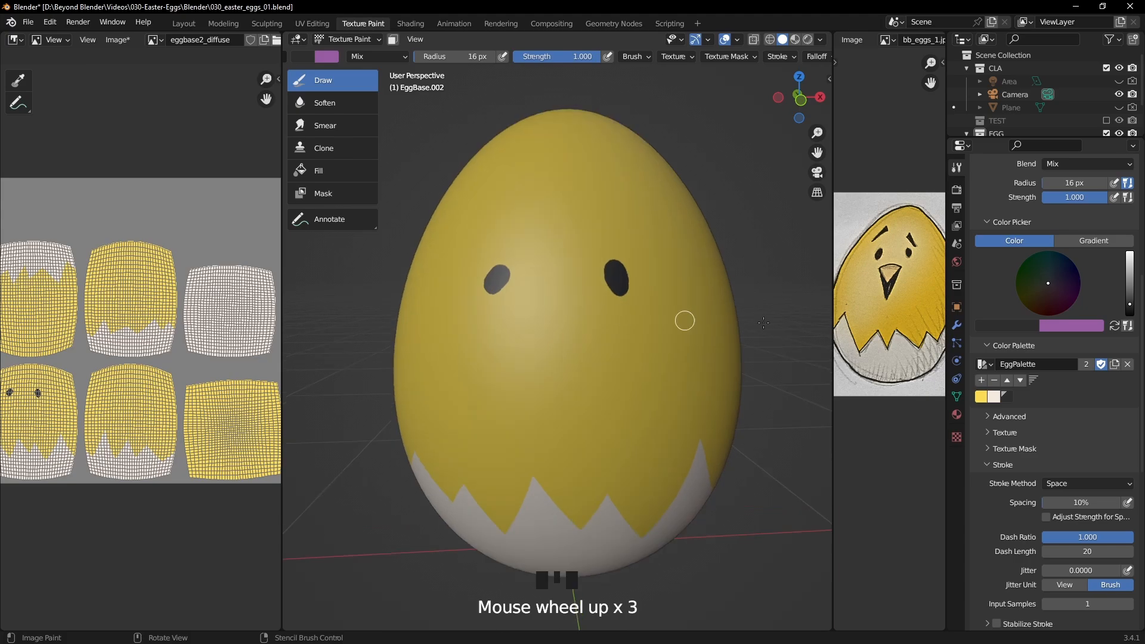
left_click(981, 396)
left_click_drag(512, 265, 485, 276)
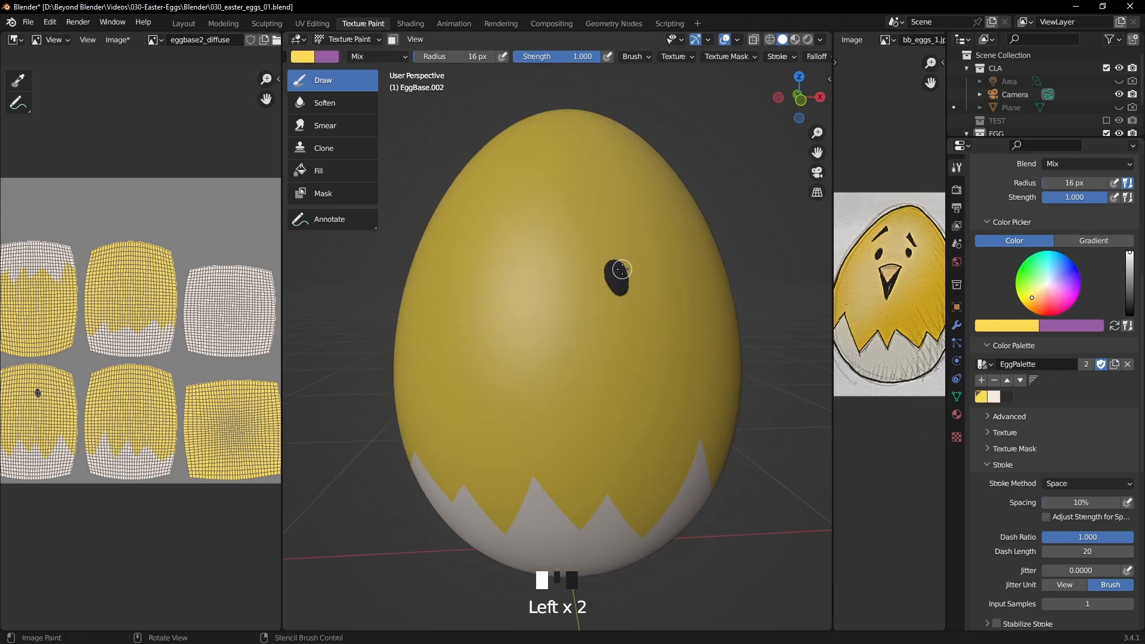
key("ctrl+z")
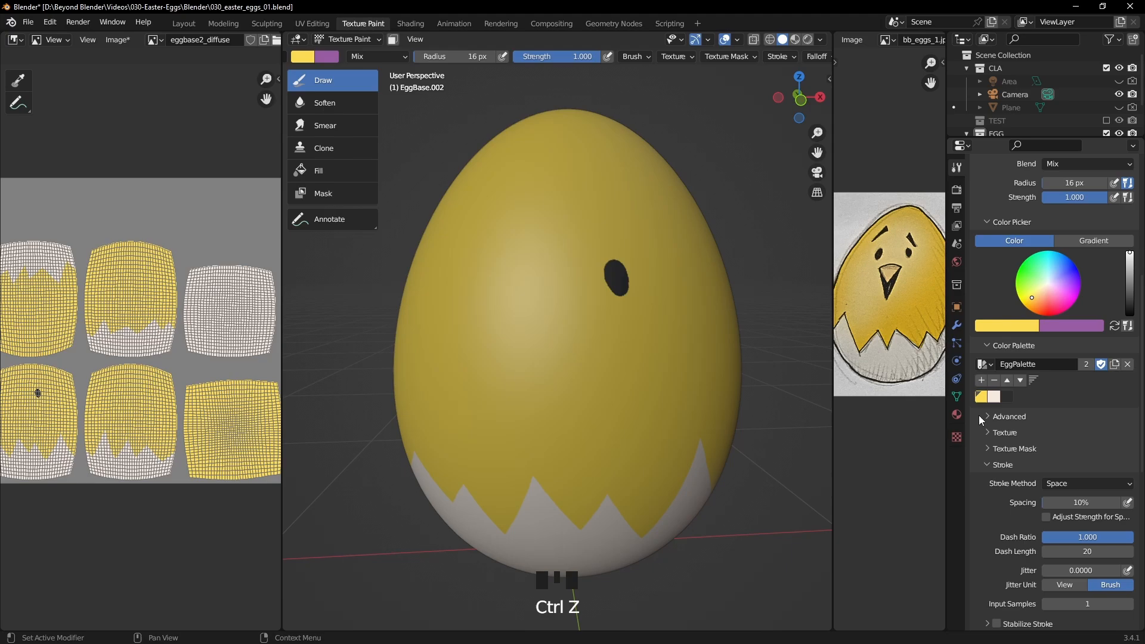
Repaint the left-hand eye as a near-black upright oval level with the right-hand eye, using the EggPalette colour.
left_click(1009, 398)
middle_click_drag(631, 271, 631, 270)
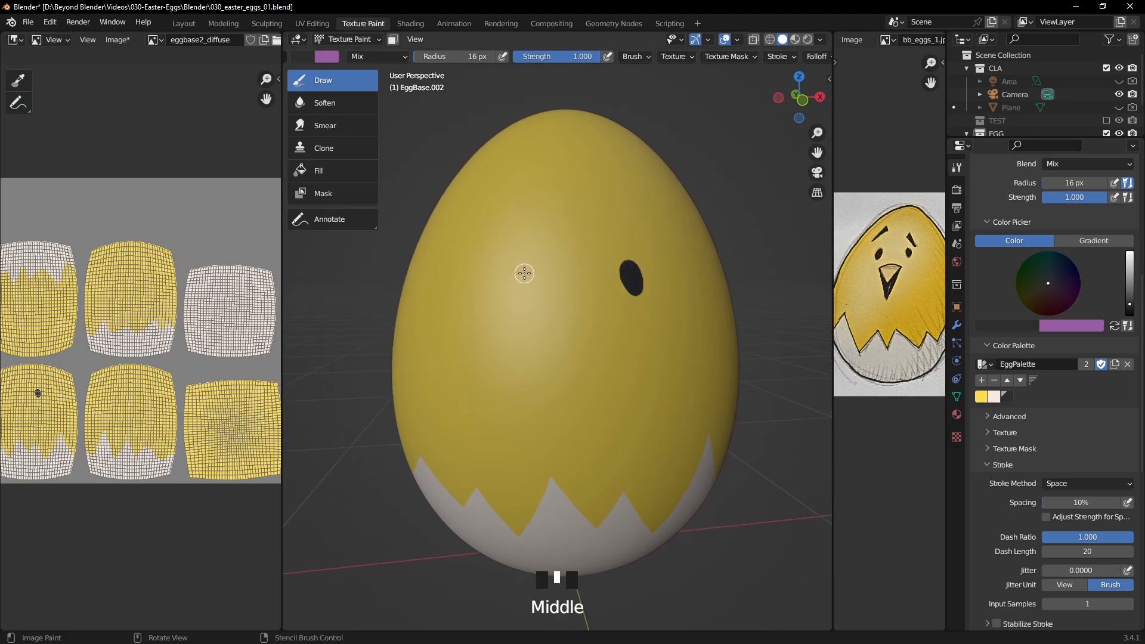
scroll(524, 274, "up", 2)
left_click_drag(529, 250, 515, 266)
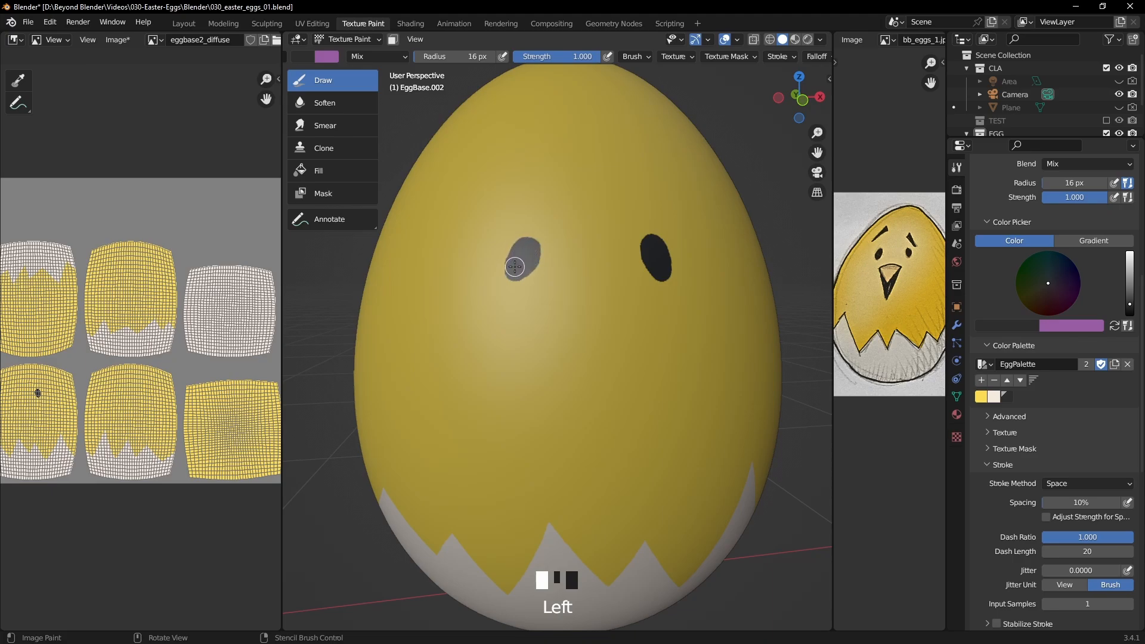
mouse_move(542, 281)
middle_mouse_down()
mouse_move(586, 298)
mouse_move(643, 367)
middle_mouse_up()
scroll(585, 298, "down", 3)
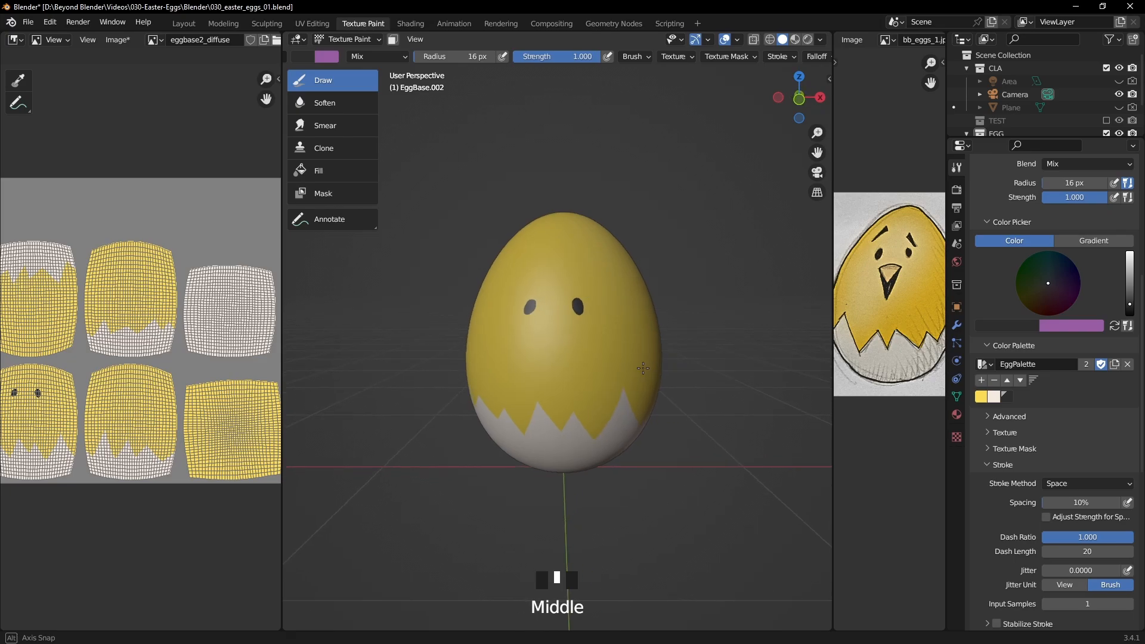
Enlarge the brush radius to 26 px and paint thick near-black eyebrows above both eyes, sloping down toward the outside.
middle_click_drag(650, 303, 578, 281)
scroll(636, 297, "up", 5)
scroll(596, 299, "up", 1)
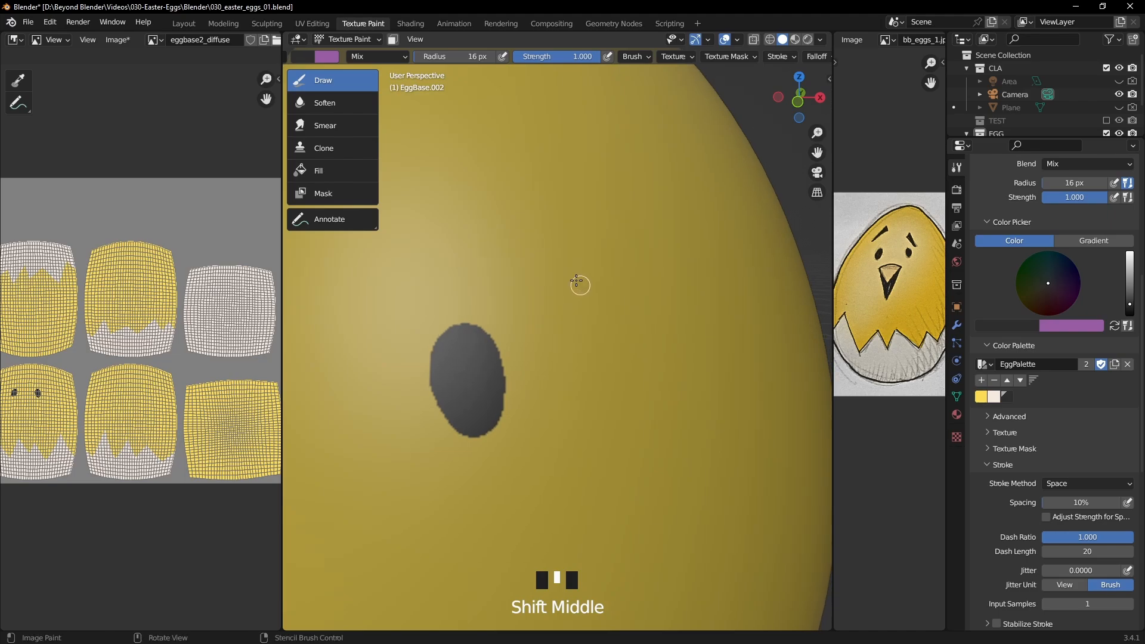
scroll(563, 273, "down", 4)
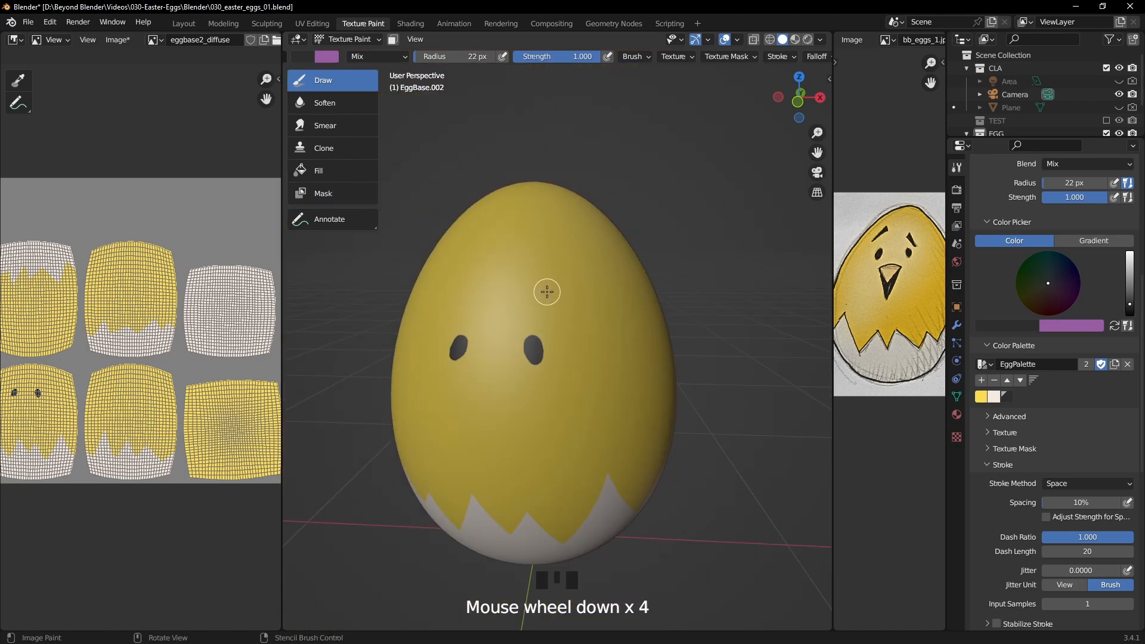
left_click_drag(534, 304, 563, 336)
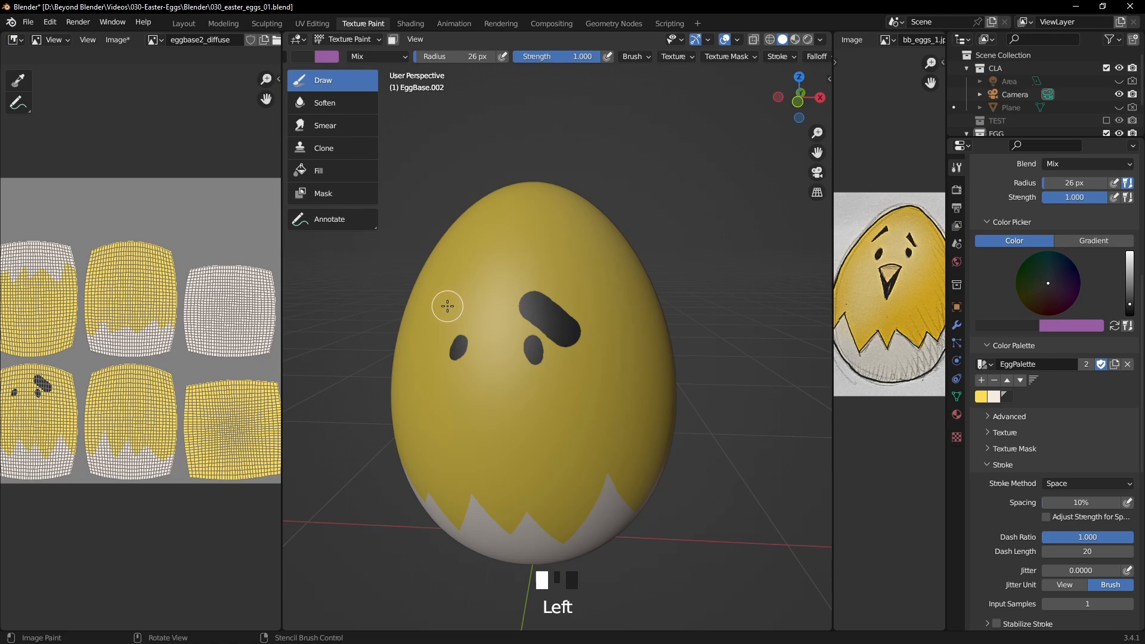
left_click_drag(447, 306, 493, 278)
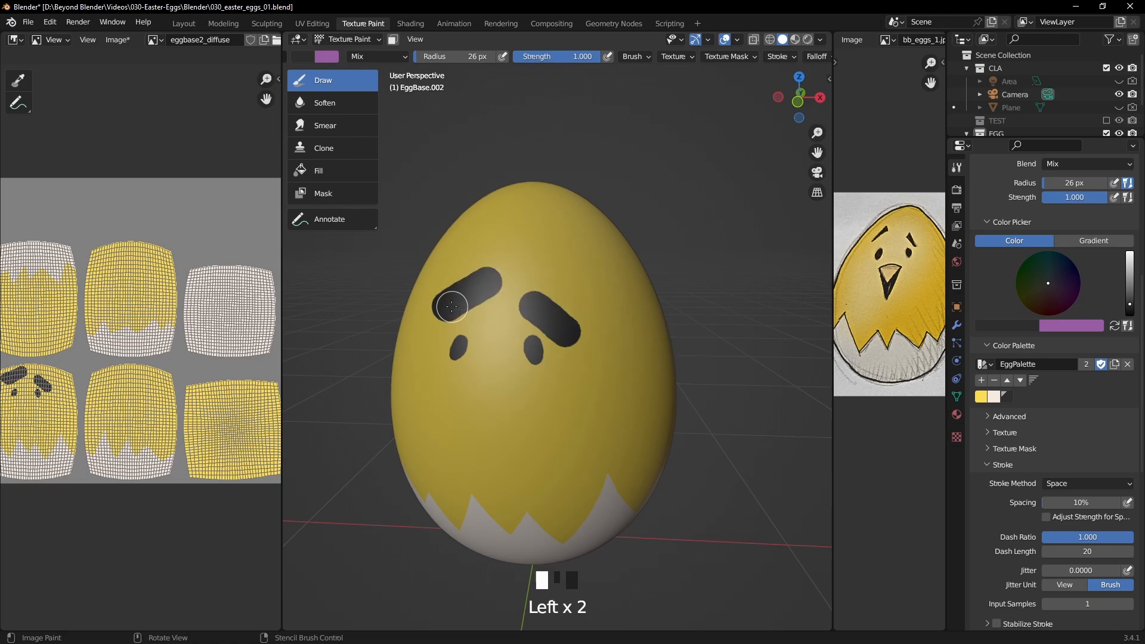
left_click_drag(447, 312, 498, 285)
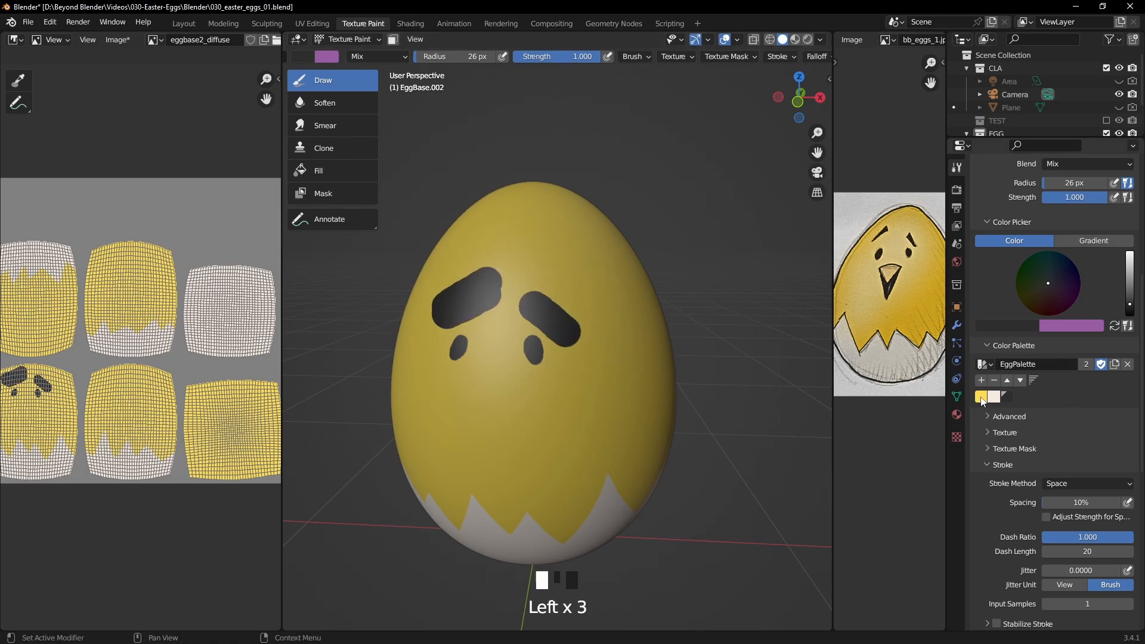
Trim the right-hand eyebrow with yellow from EggPalette into a thin curved wedge tapering to its outer end.
left_click(981, 397)
middle_click_drag(677, 348, 686, 346)
scroll(687, 345, "up", 1)
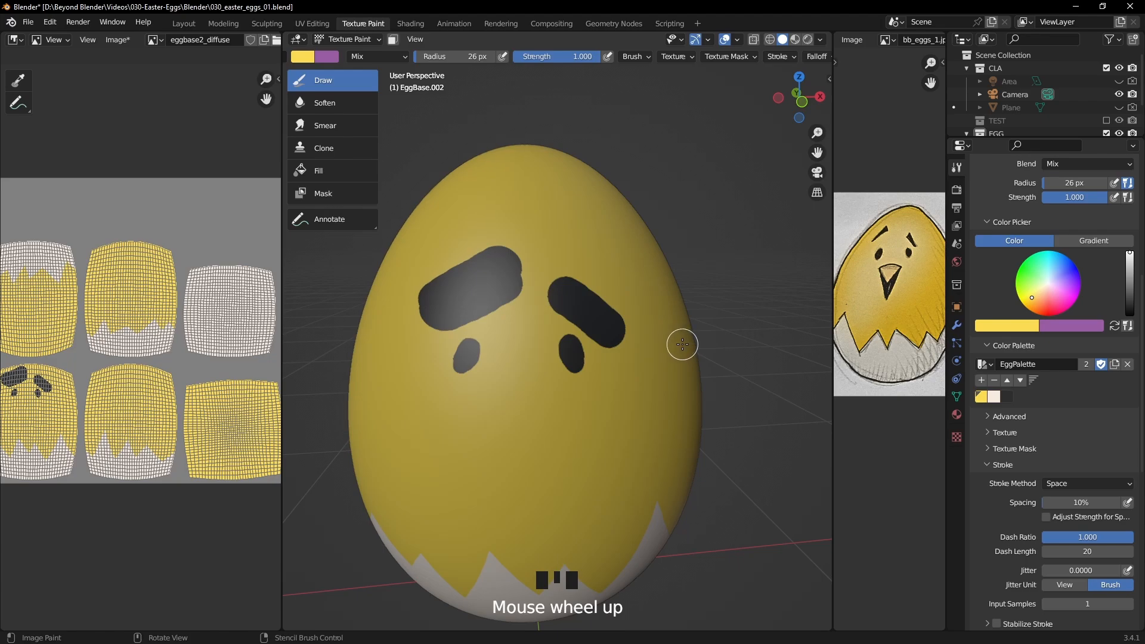
scroll(683, 344, "up", 2)
mouse_move(534, 287)
left_mouse_down()
mouse_move(623, 335)
mouse_move(670, 403)
mouse_move(670, 347)
mouse_move(657, 371)
mouse_move(647, 342)
mouse_move(685, 271)
mouse_move(682, 317)
left_mouse_up()
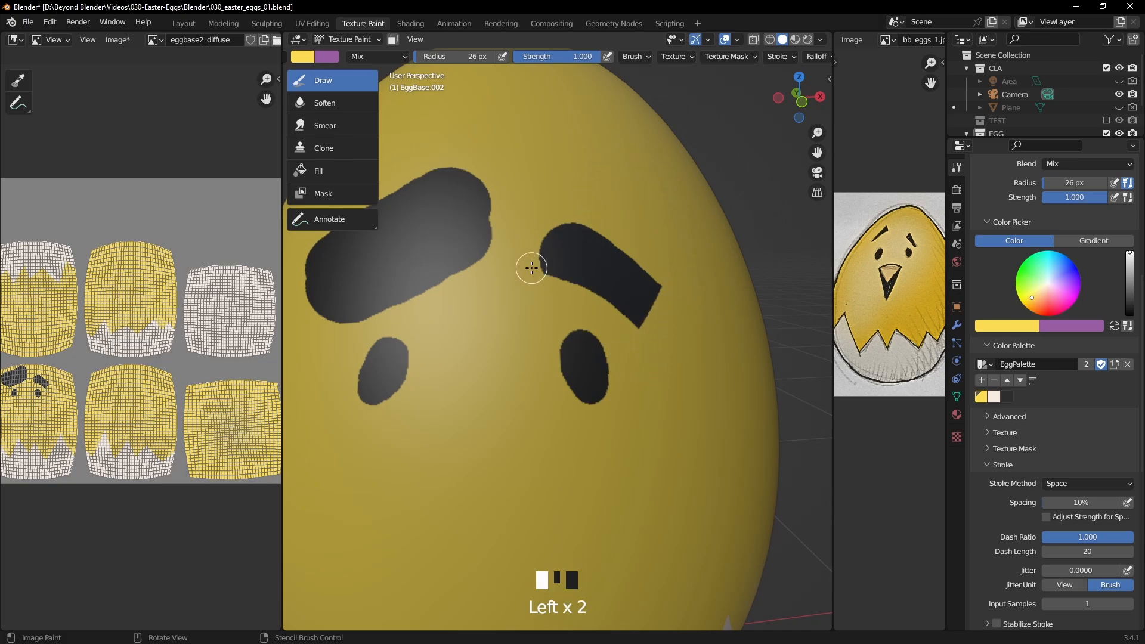
mouse_move(533, 271)
left_mouse_down()
mouse_move(563, 184)
mouse_move(561, 233)
mouse_move(609, 262)
mouse_move(656, 320)
left_mouse_up()
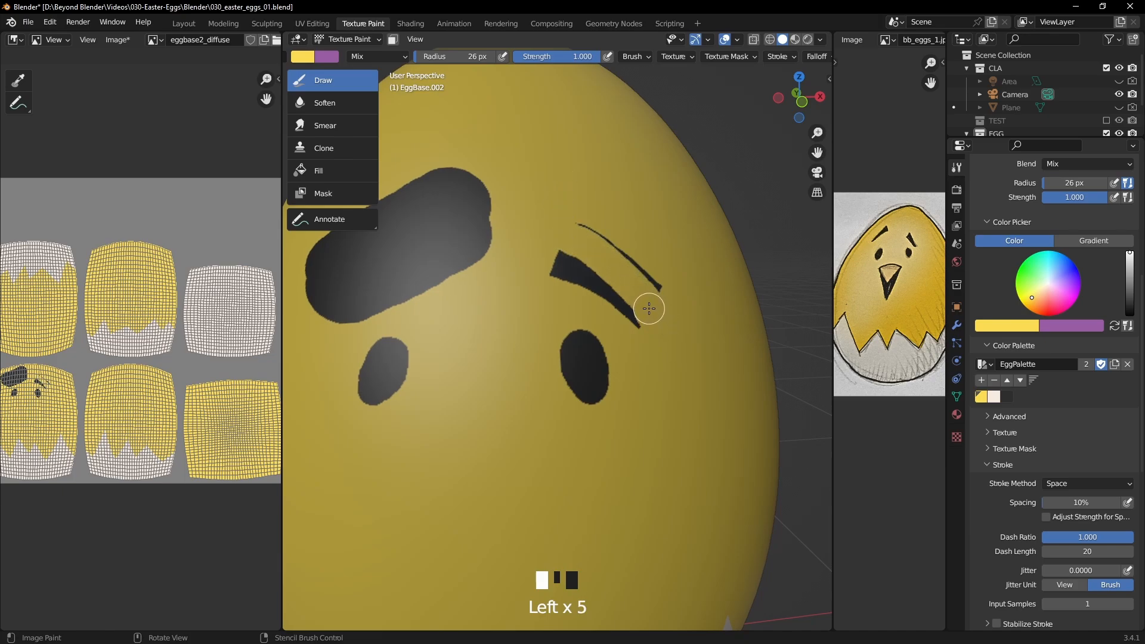
left_click(627, 279)
left_click_drag(652, 296, 606, 238)
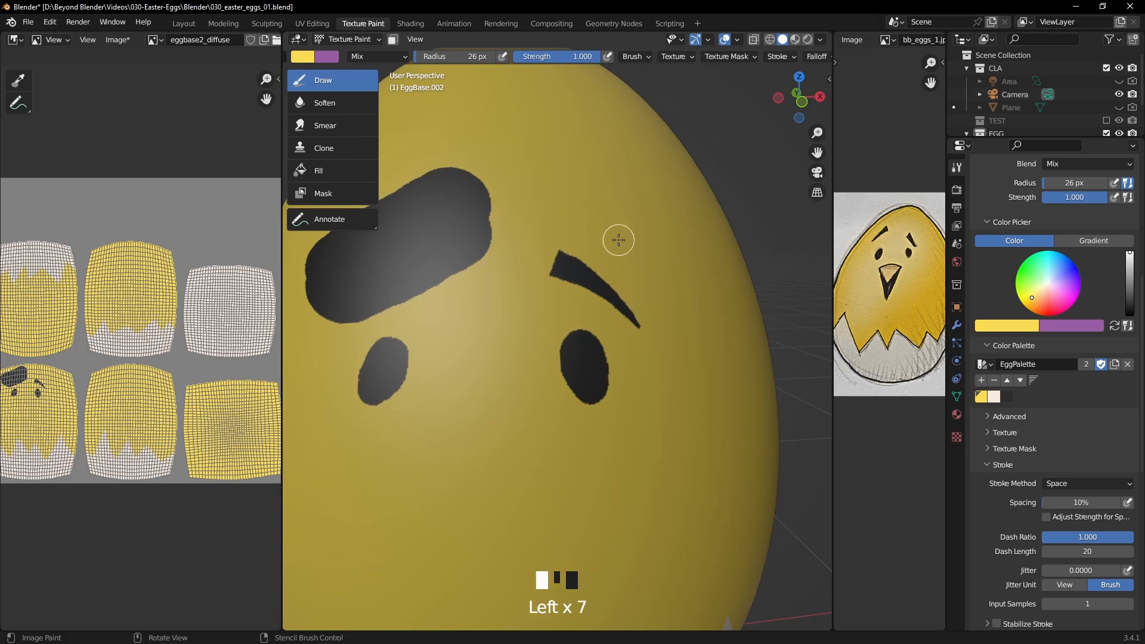
Cut the lower edge and inner end of the left-hand eyebrow back with yellow to give it a straight, angled inner edge.
scroll(616, 238, "down", 5)
middle_click_drag(621, 328, 551, 260)
scroll(577, 310, "up", 3)
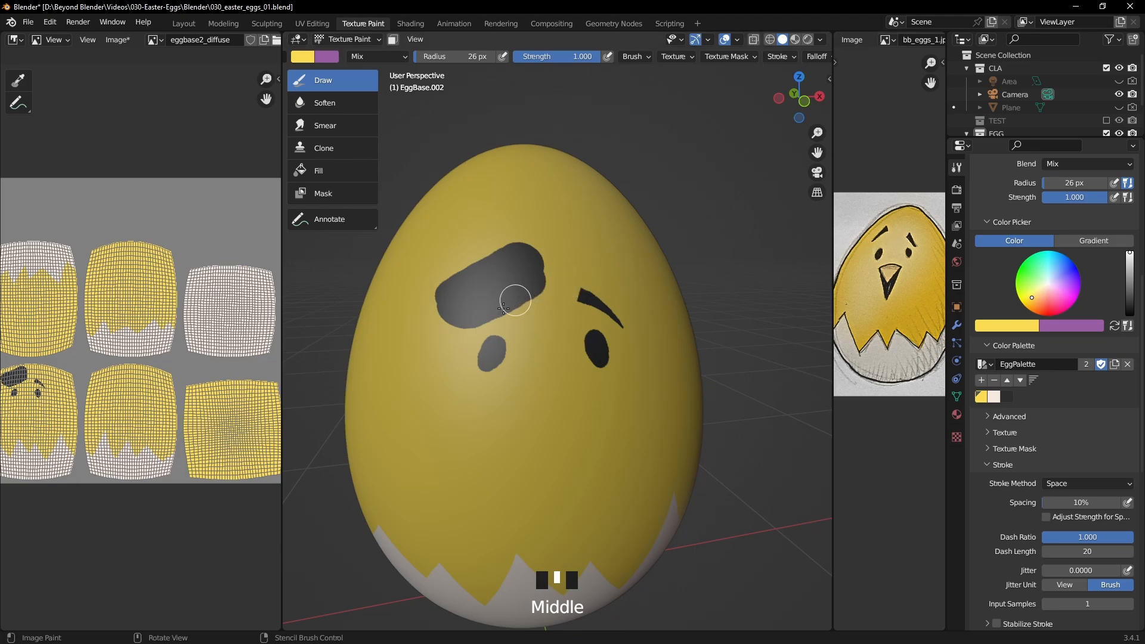
scroll(466, 337, "up", 1)
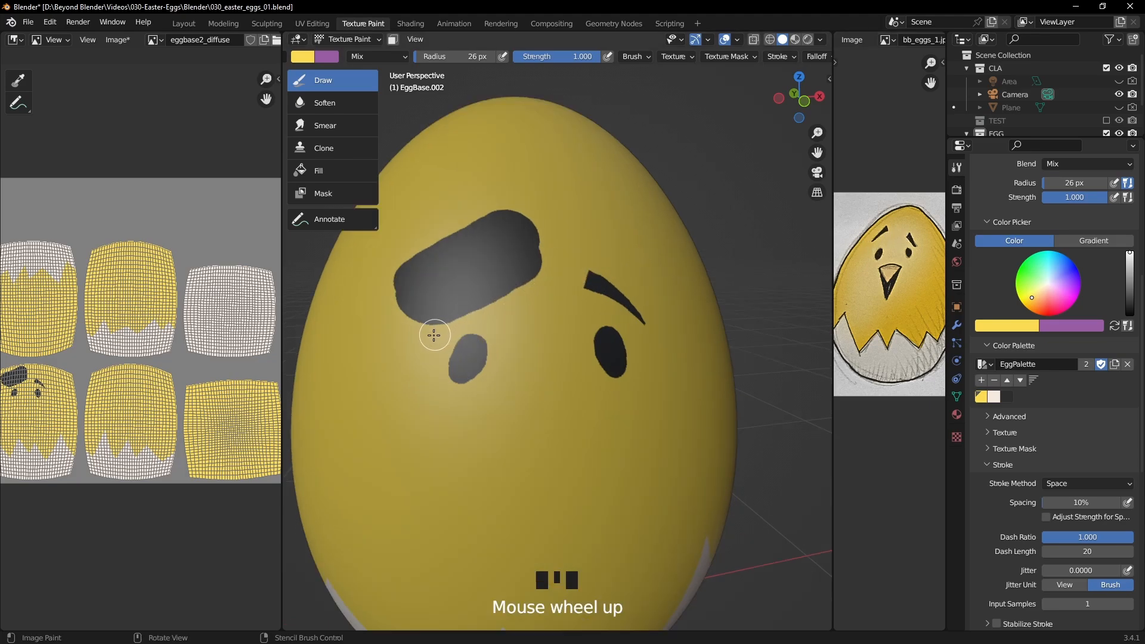
mouse_move(434, 341)
left_mouse_down()
mouse_move(486, 292)
mouse_move(558, 256)
left_mouse_up()
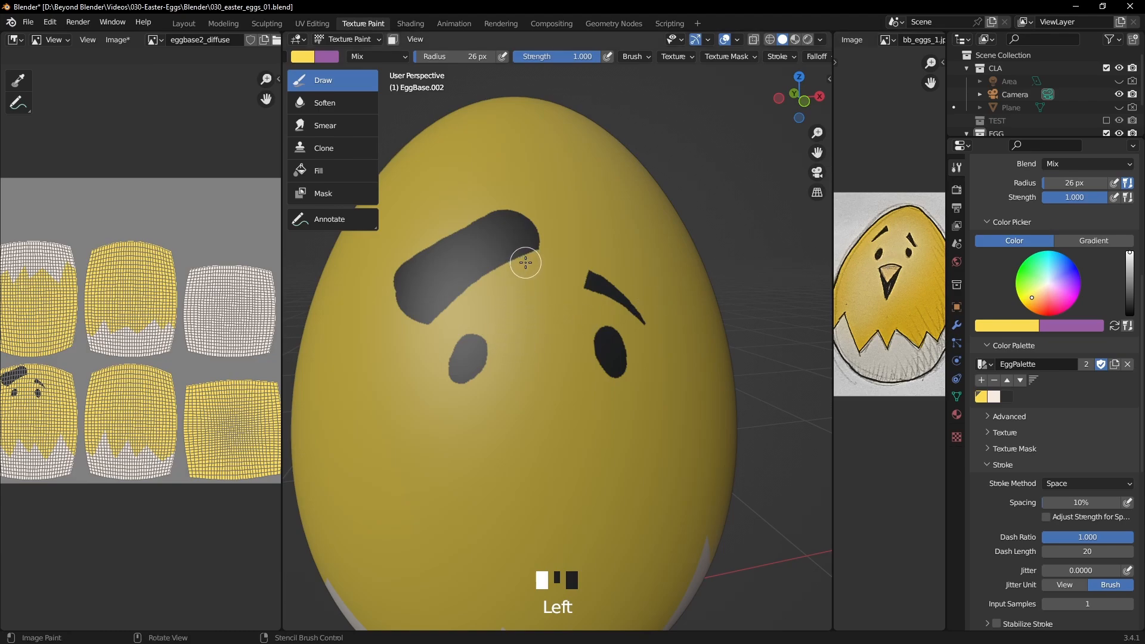
mouse_move(526, 262)
left_mouse_down()
mouse_move(498, 236)
mouse_move(519, 223)
mouse_move(530, 233)
left_mouse_up()
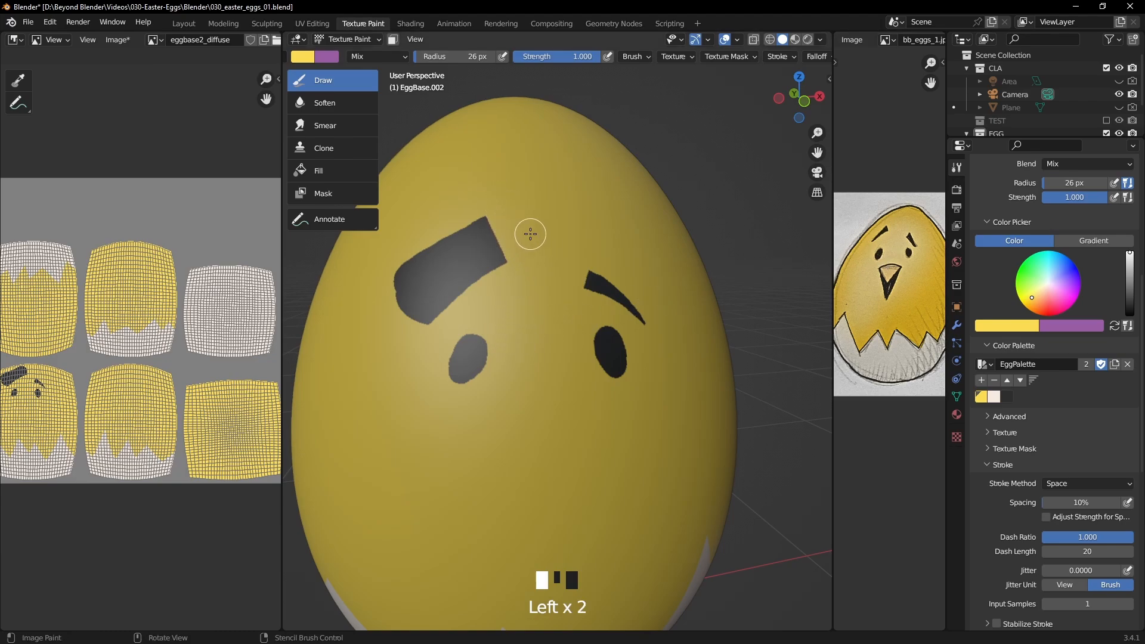
mouse_move(495, 199)
left_mouse_down()
mouse_move(483, 199)
mouse_move(509, 232)
left_mouse_up()
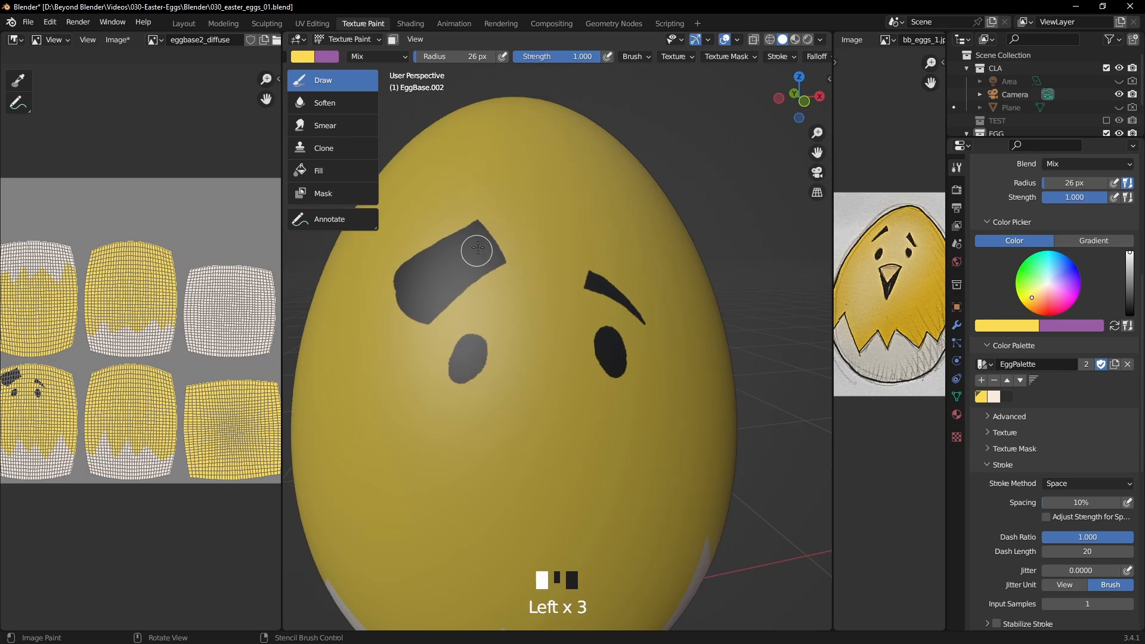
Thin the left-hand eyebrow with yellow into a tapered arc mirroring the right-hand one, undoing a faulty stroke.
mouse_move(409, 323)
left_mouse_down()
mouse_move(499, 230)
mouse_move(444, 263)
mouse_move(414, 309)
mouse_move(409, 256)
mouse_move(485, 209)
mouse_move(407, 333)
mouse_move(471, 243)
left_mouse_up()
key("ctrl+z")
scroll(556, 217, "down", 3)
mouse_move(618, 315)
middle_mouse_down()
mouse_move(582, 276)
mouse_move(603, 287)
mouse_move(606, 312)
middle_mouse_up()
scroll(603, 287, "down", 1)
scroll(603, 288, "down", 1)
scroll(629, 358, "up", 1)
scroll(628, 358, "up", 1)
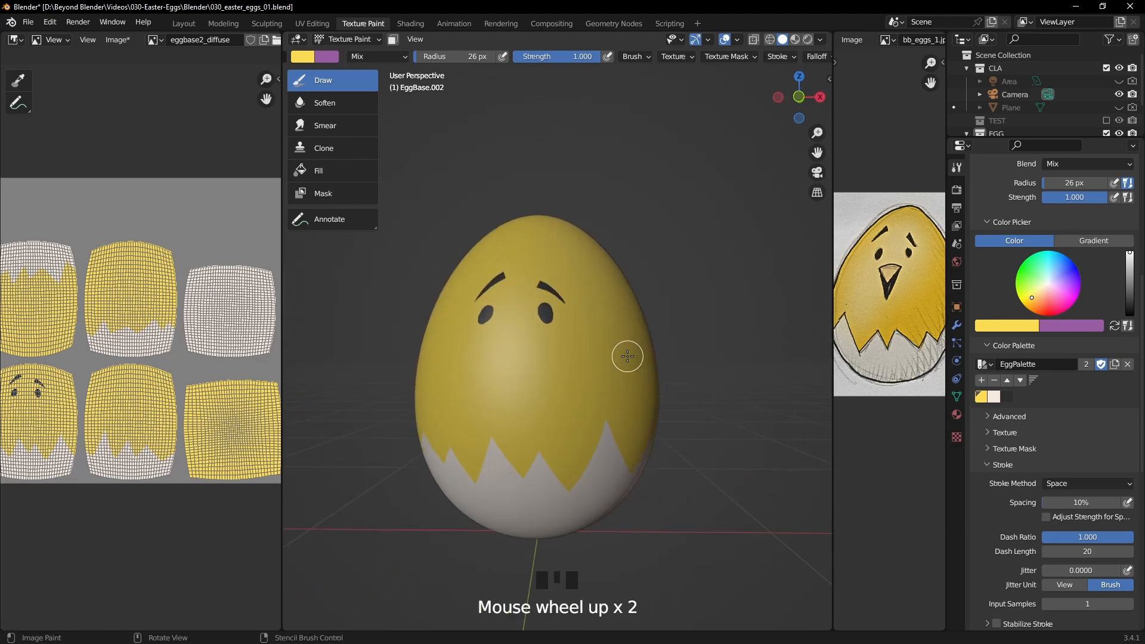
scroll(627, 356, "up", 1)
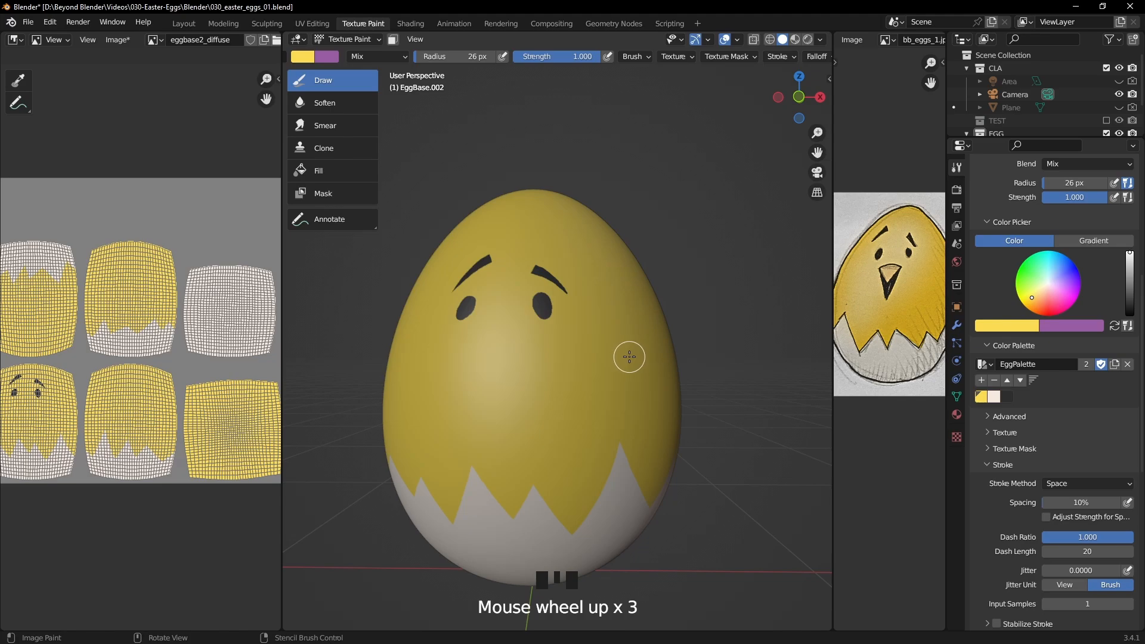
Select near-black from EggPalette and enlarge the reference drawing and the 3D view so the beak can be compared while painting.
middle_click_drag(543, 299, 537, 325, "shift")
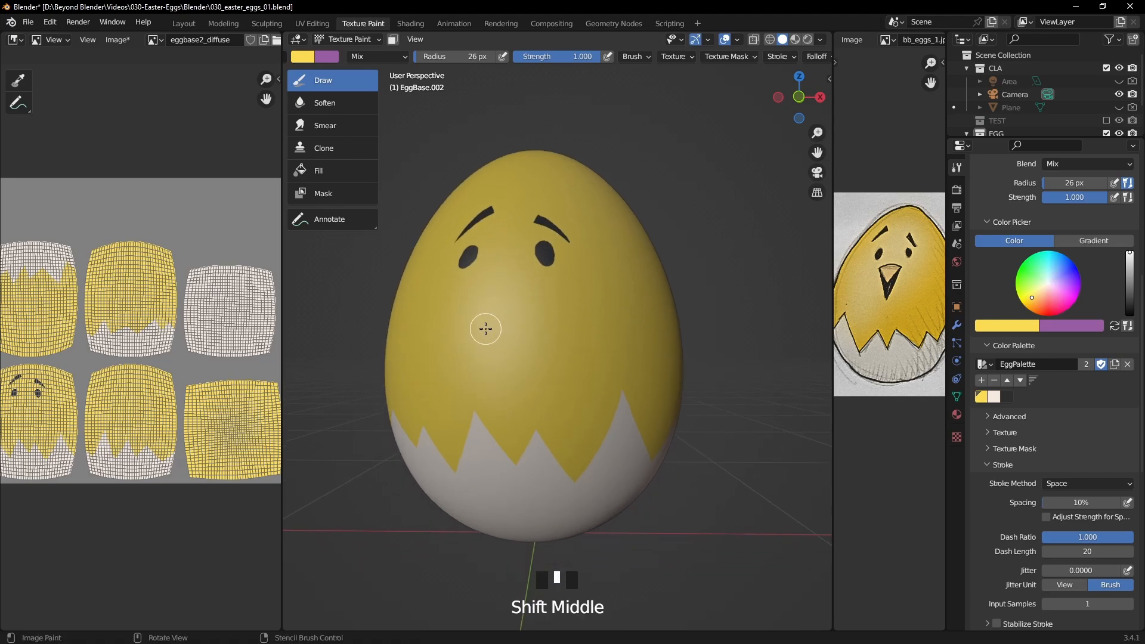
left_click(1007, 397)
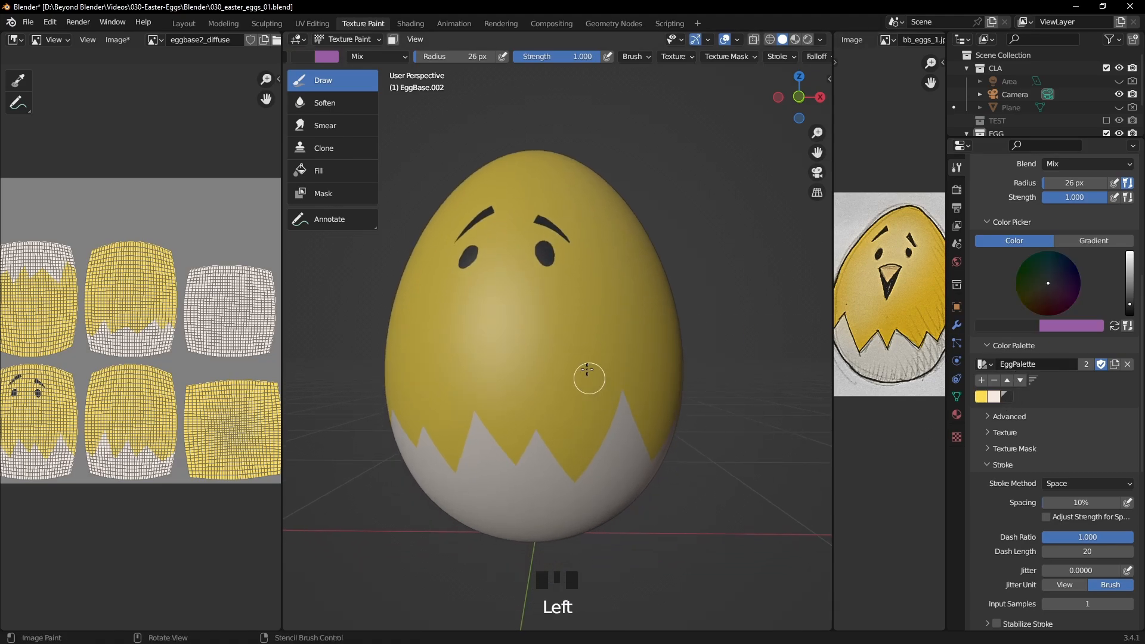
middle_click_drag(577, 331, 632, 329)
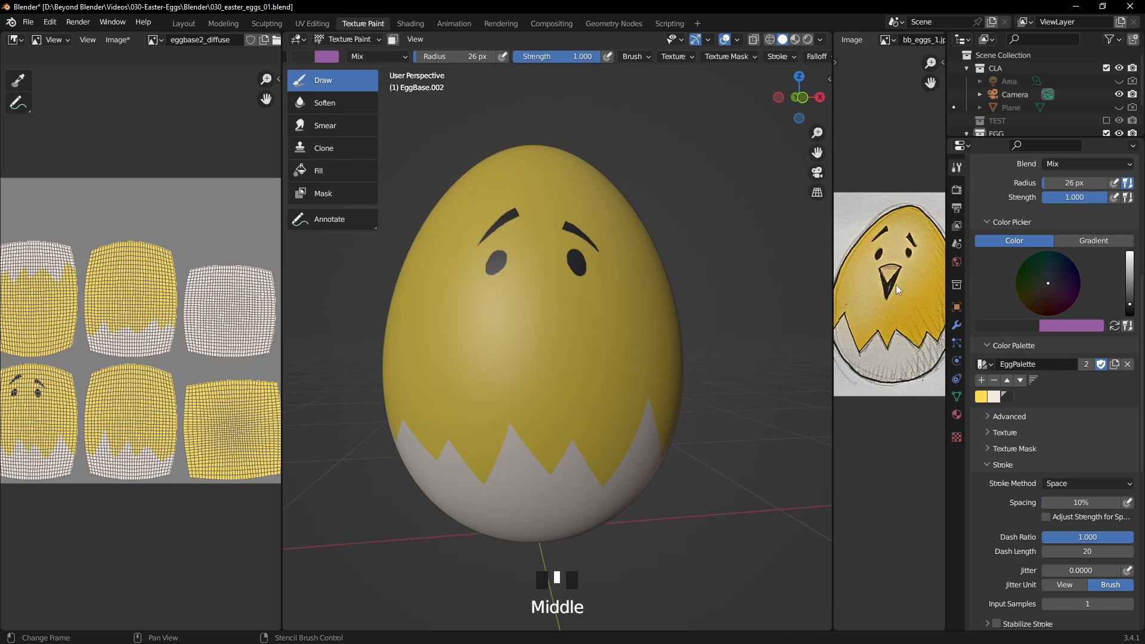
scroll(899, 290, "up", 3)
left_click_drag(828, 269, 743, 272)
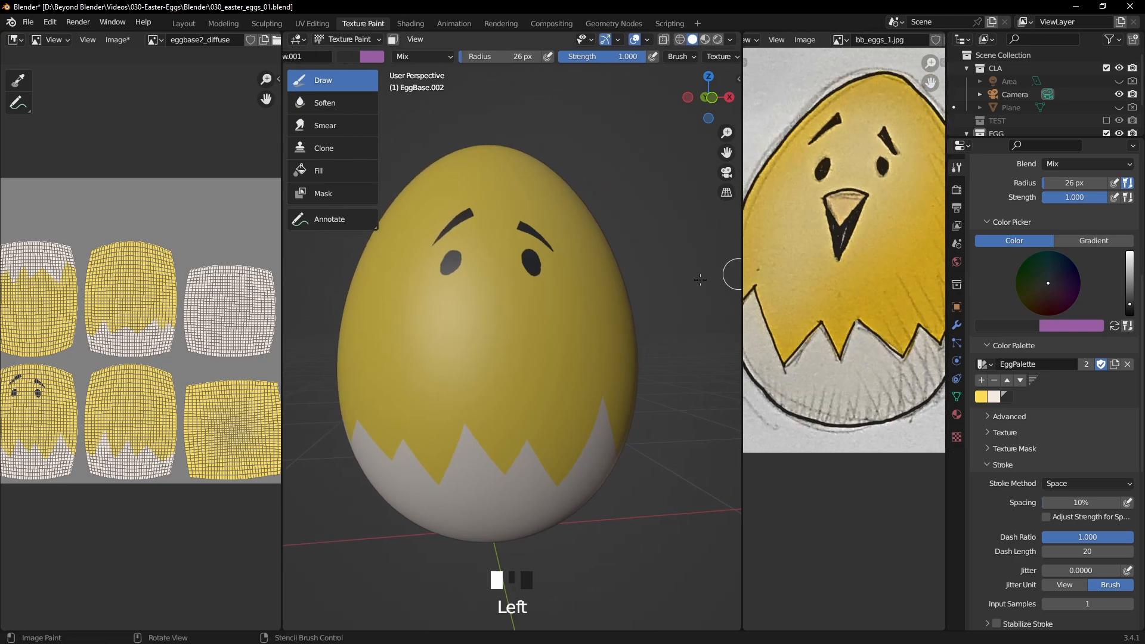
left_click_drag(277, 318, 96, 316)
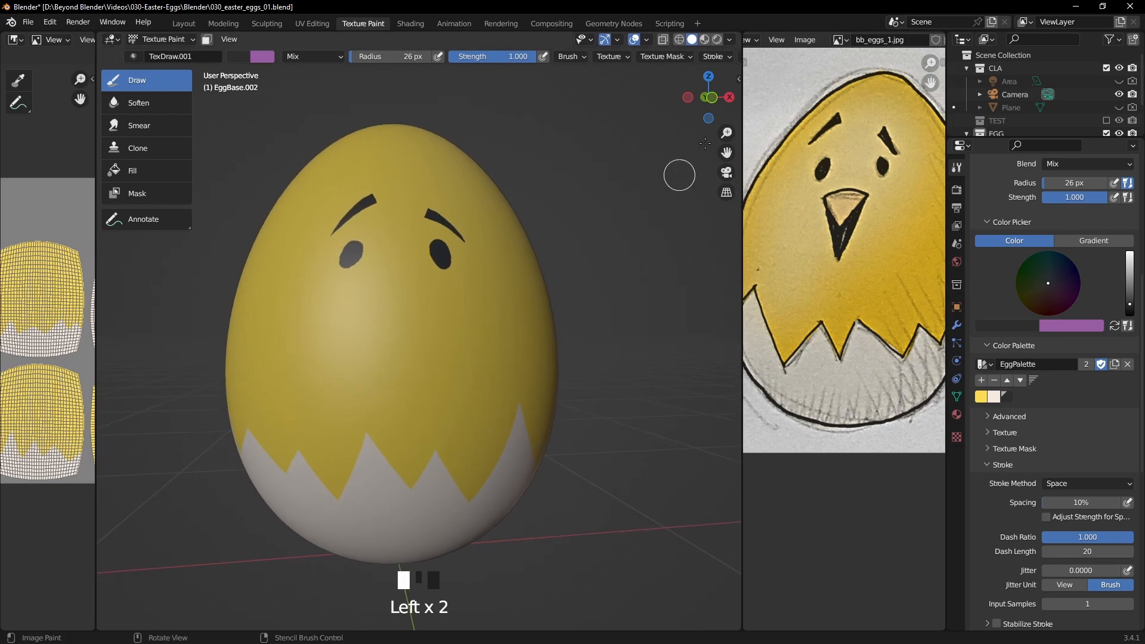
Save all painted images from the texture slots.
scroll(674, 57, "down", 5)
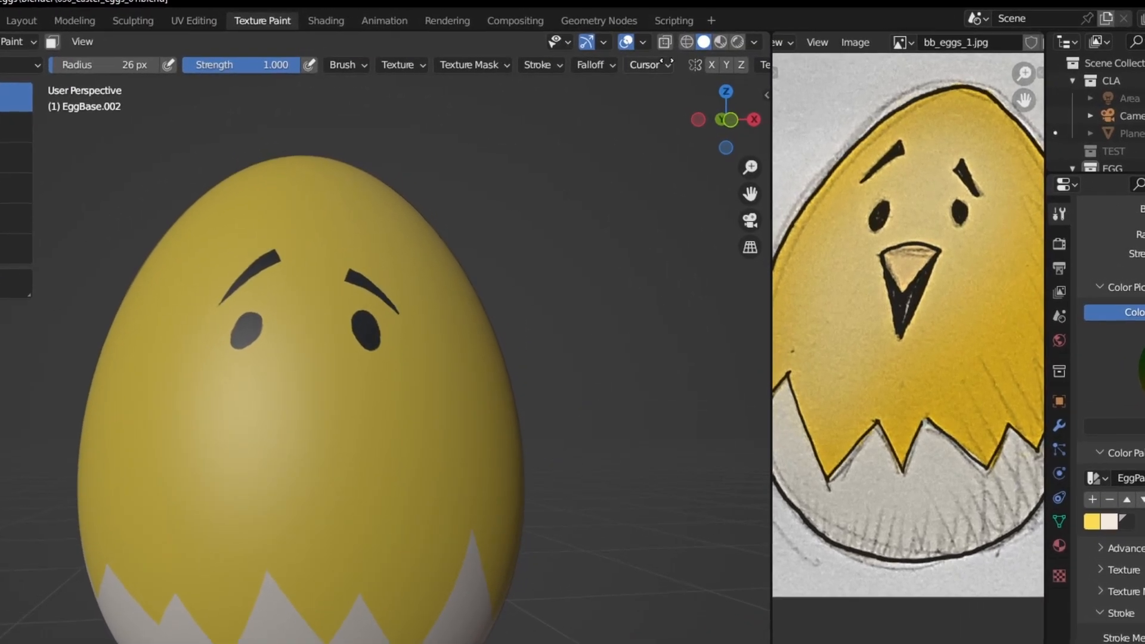
scroll(518, 68, "down", 5)
left_click(648, 64)
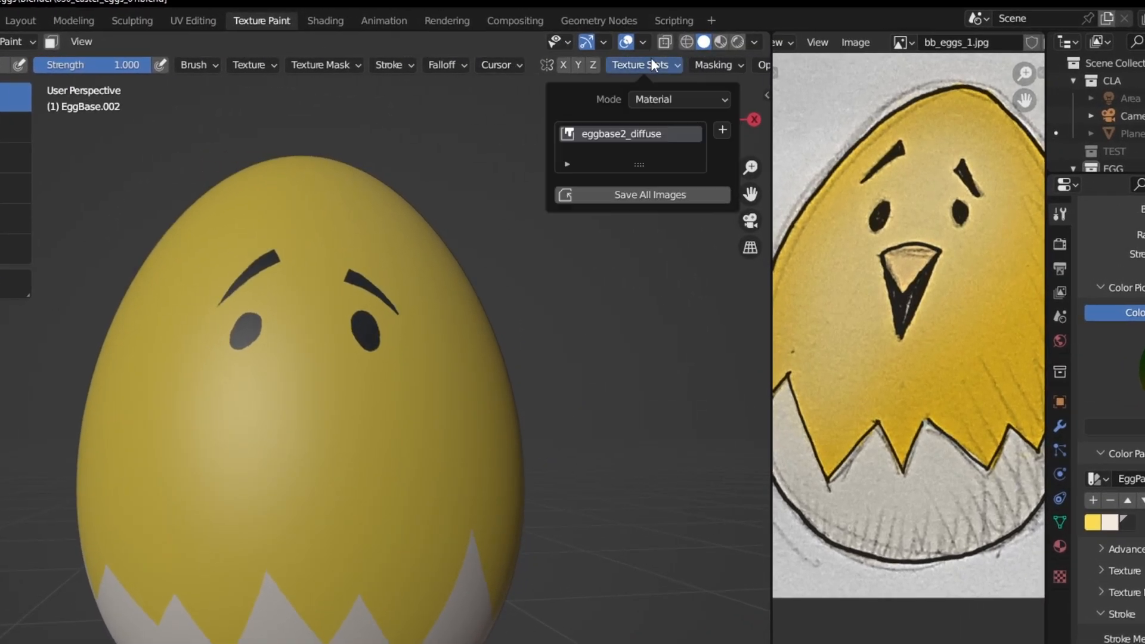
left_click(644, 195)
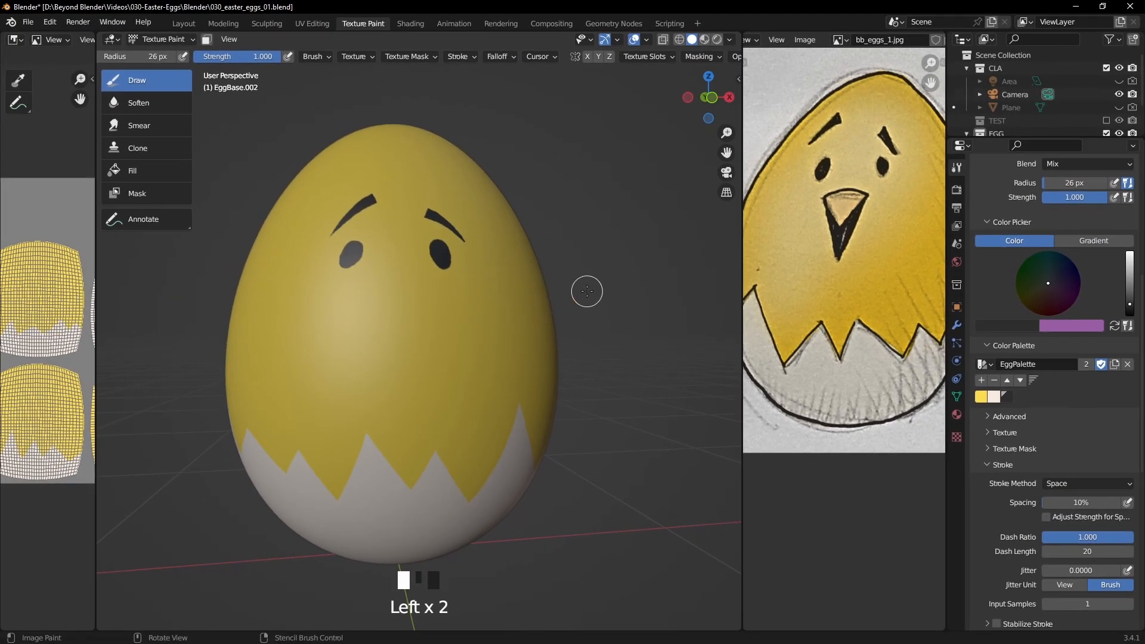
Paint a large near-black beak centred below the eyes as a filled triangle pointing down, with a straight upper edge.
middle_click_drag(561, 381, 596, 383, "shift")
middle_click_drag(611, 293, 595, 289)
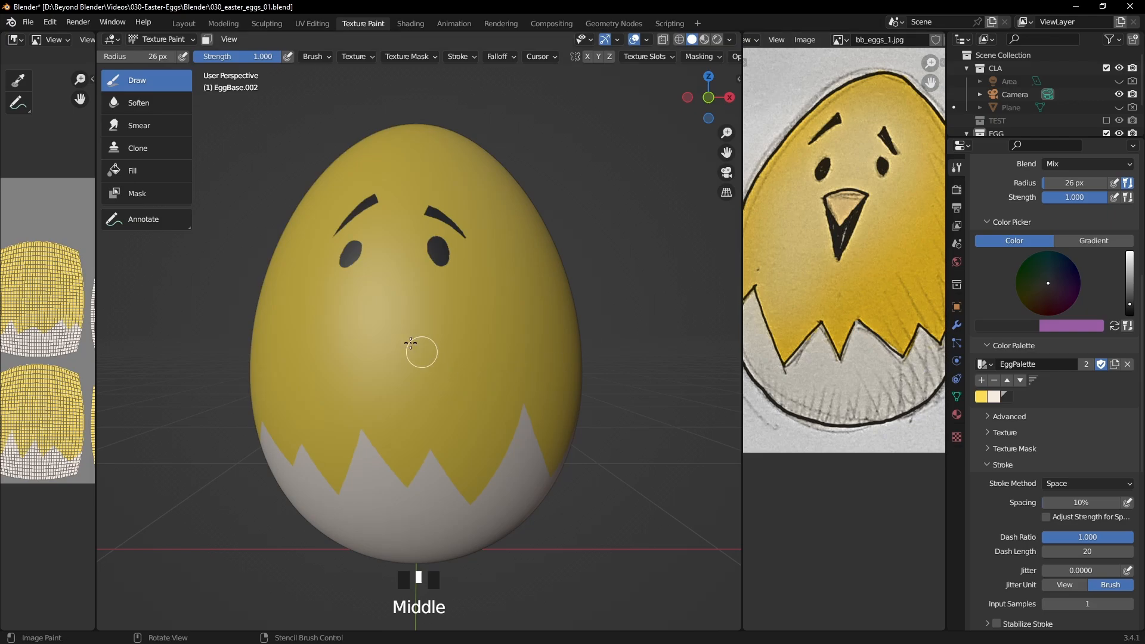
mouse_move(368, 304)
left_mouse_down()
mouse_move(412, 307)
mouse_move(370, 325)
mouse_move(388, 352)
mouse_move(409, 350)
mouse_move(380, 364)
left_mouse_up()
left_click(981, 397)
middle_click_drag(450, 336, 454, 329)
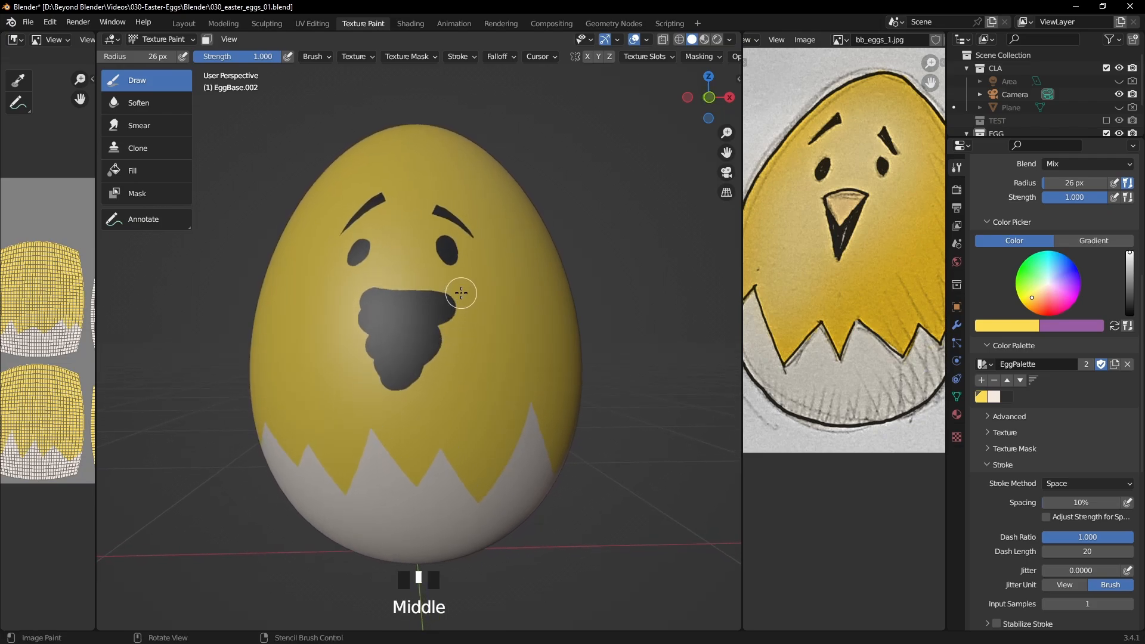
left_click(1008, 397)
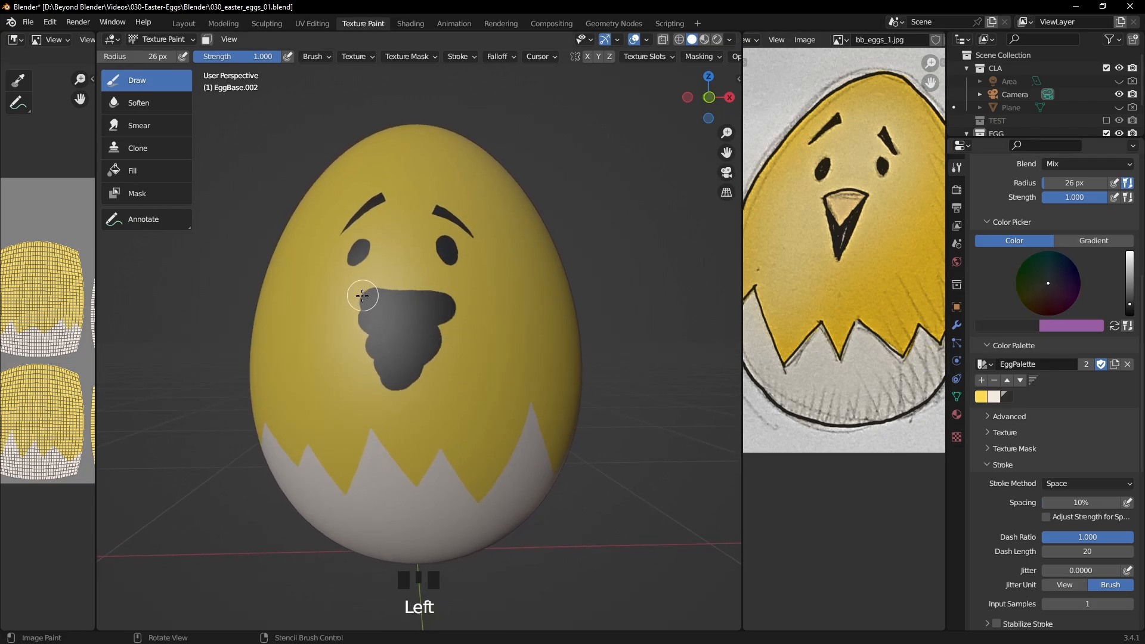
left_click_drag(364, 295, 465, 296)
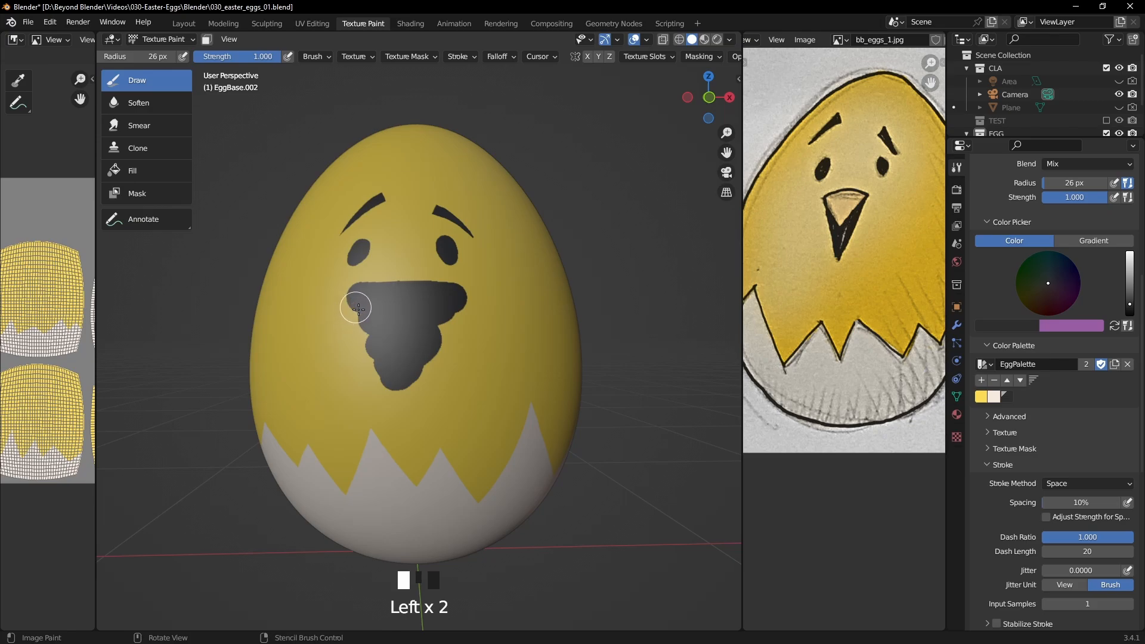
left_click_drag(358, 308, 396, 379)
left_click_drag(444, 310, 400, 389)
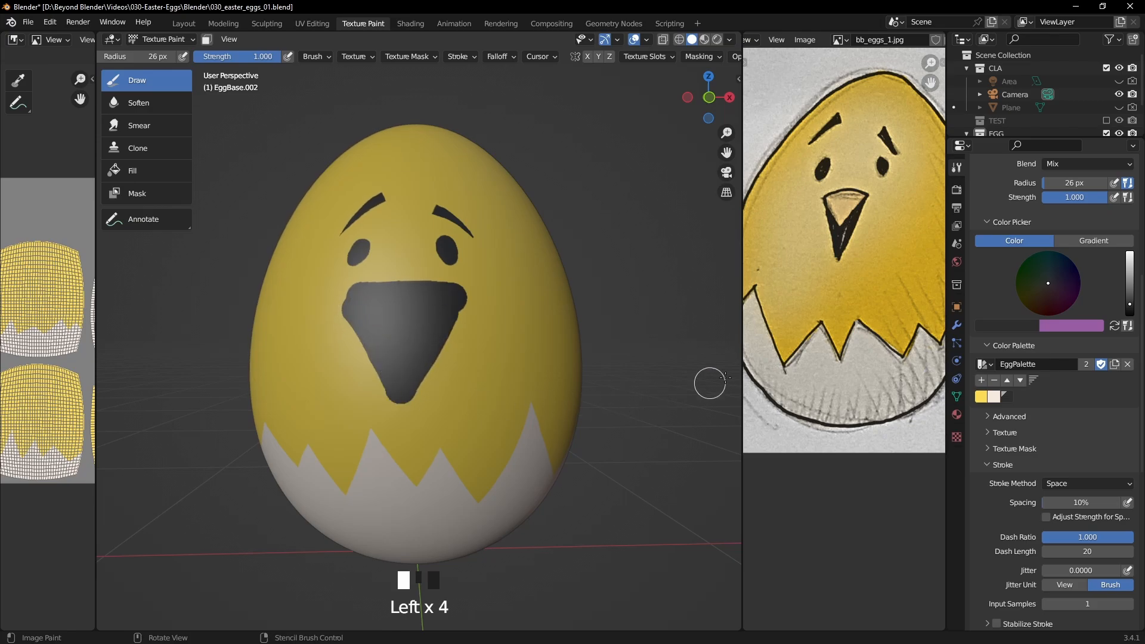
Trim both sides of the beak with yellow from EggPalette into a sharp-cornered triangle ending in a point.
left_click(981, 400)
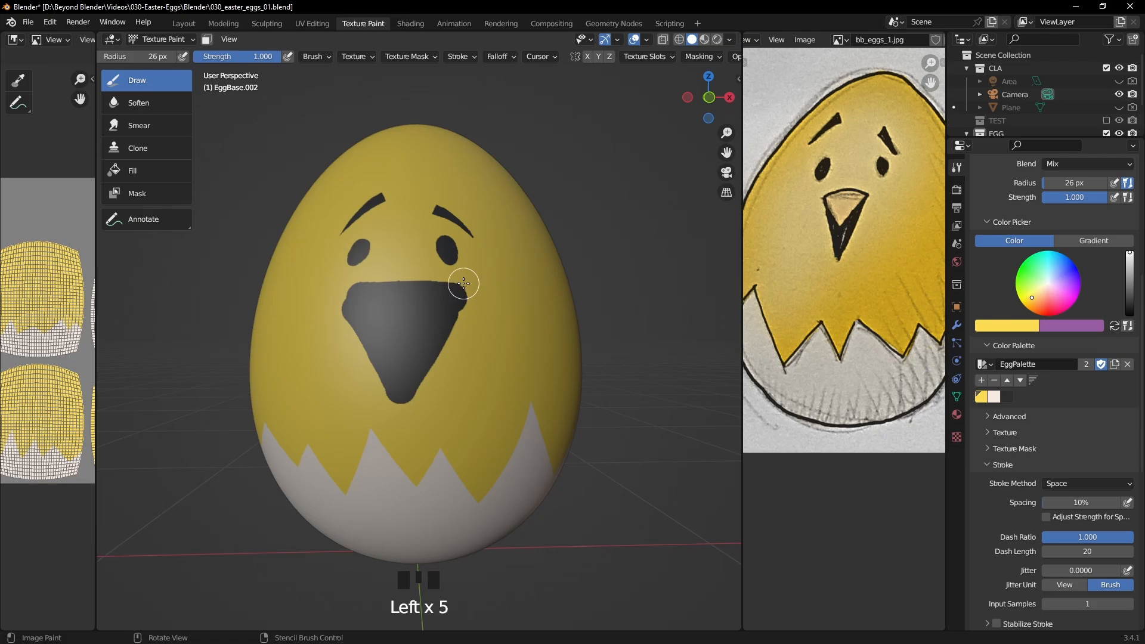
left_click_drag(464, 283, 398, 423)
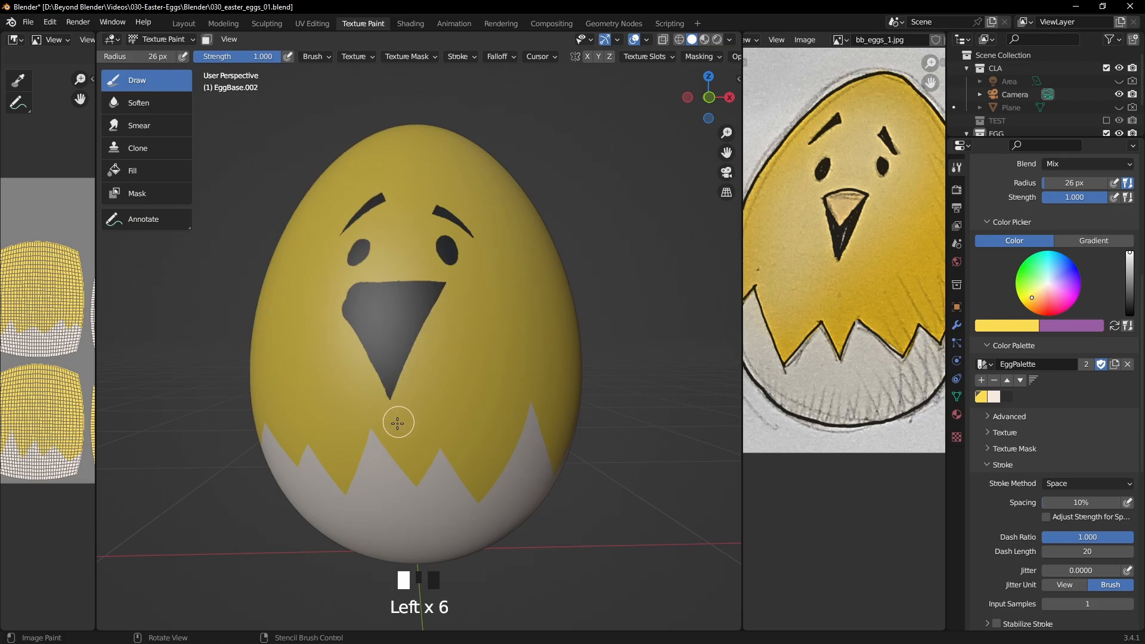
left_click_drag(342, 287, 392, 405)
middle_click_drag(474, 413, 465, 368)
scroll(489, 367, "down", 3)
scroll(428, 377, "up", 5)
scroll(429, 377, "up", 3)
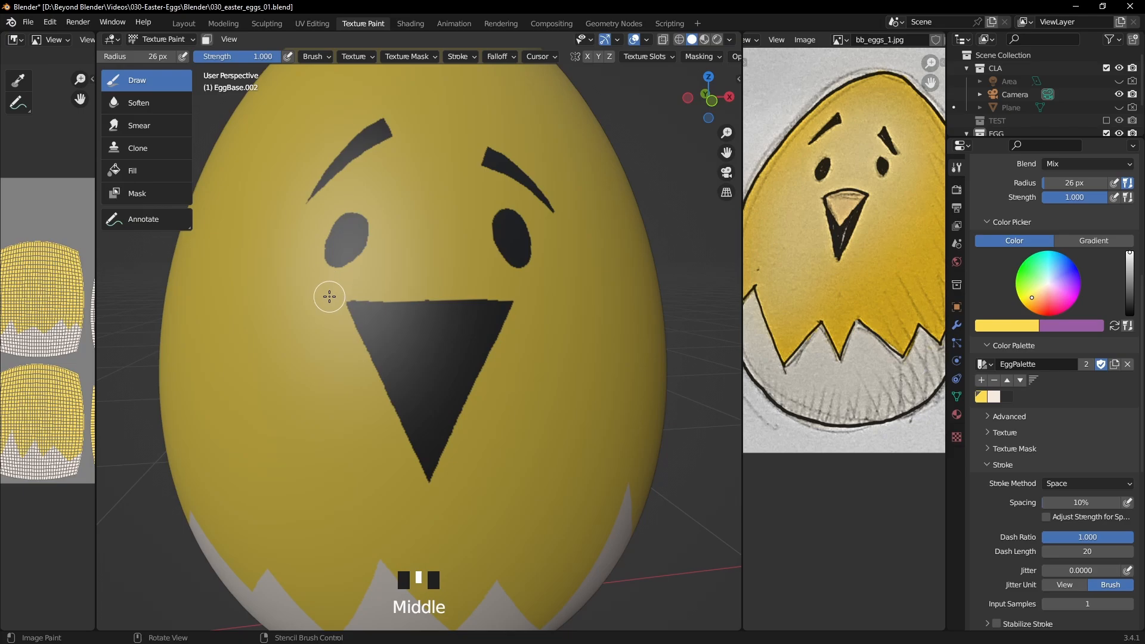
Paint yellow over the beak's straight upper edge so it becomes a gentle arch curving down towards both corners.
mouse_move(330, 296)
left_mouse_down()
mouse_move(468, 286)
mouse_move(509, 299)
mouse_move(441, 290)
left_mouse_up()
left_click(440, 289)
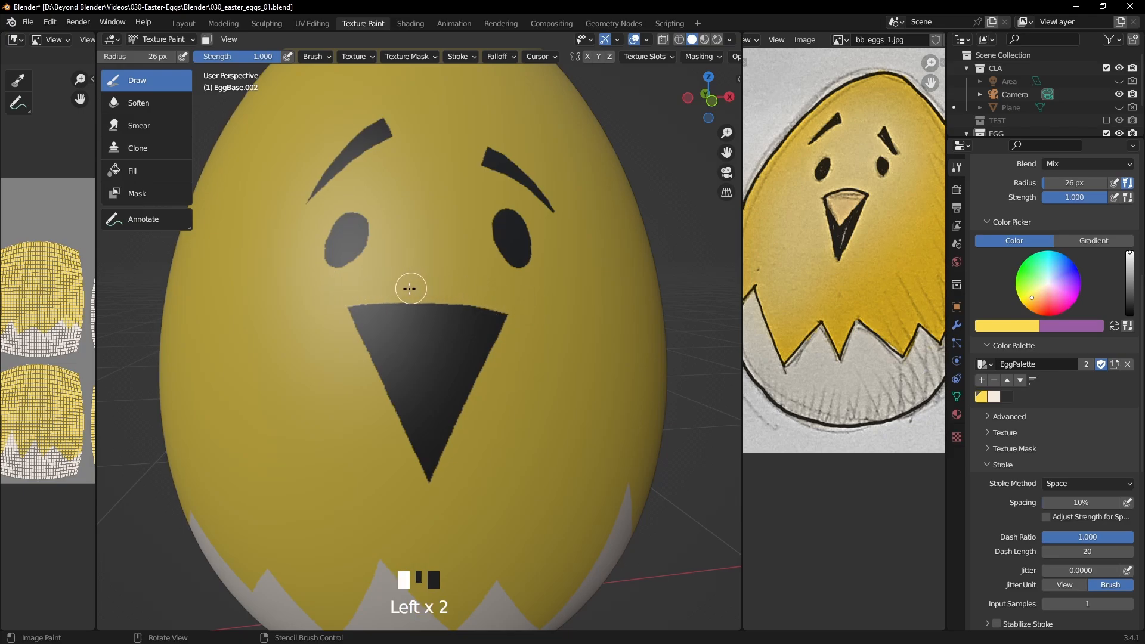
middle_click_drag(306, 346, 419, 358)
scroll(417, 358, "down", 3)
scroll(421, 359, "up", 1)
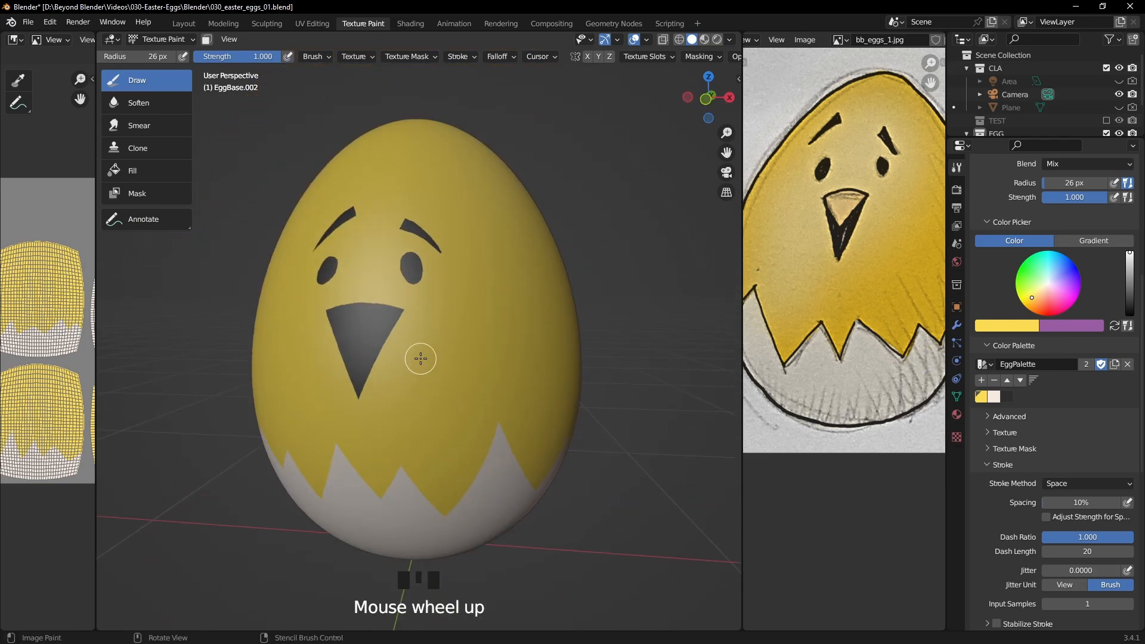
scroll(421, 359, "up", 2)
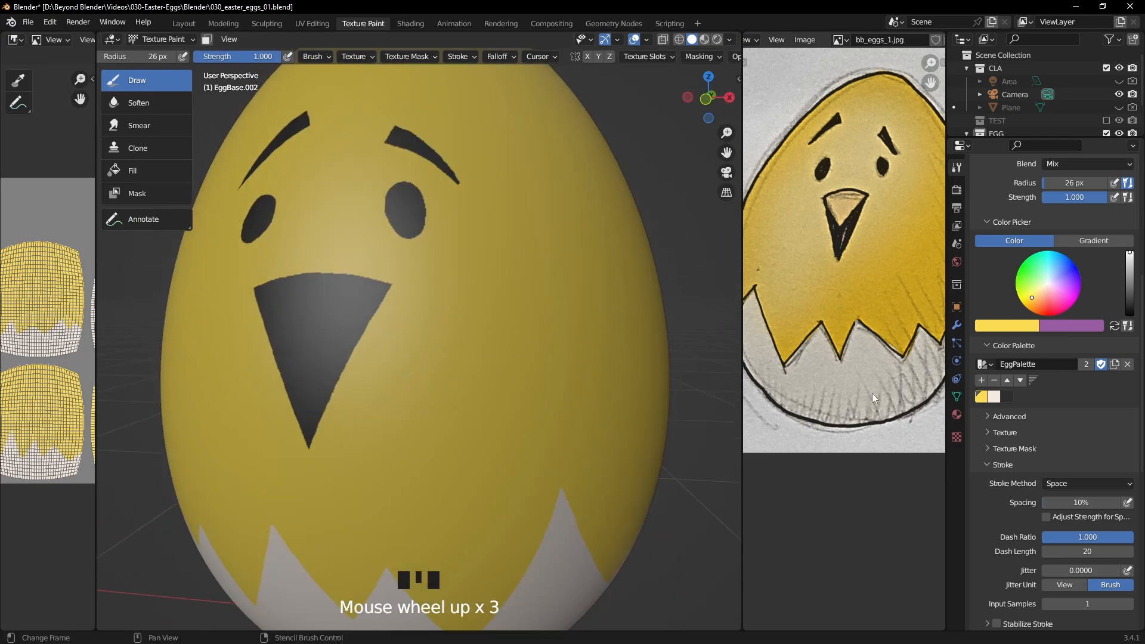
Mix an orange brush colour with hue 0.102, saturation 0.719 and value 0.984, and add it to EggPalette.
left_click(1016, 329)
left_click_drag(957, 220, 953, 228)
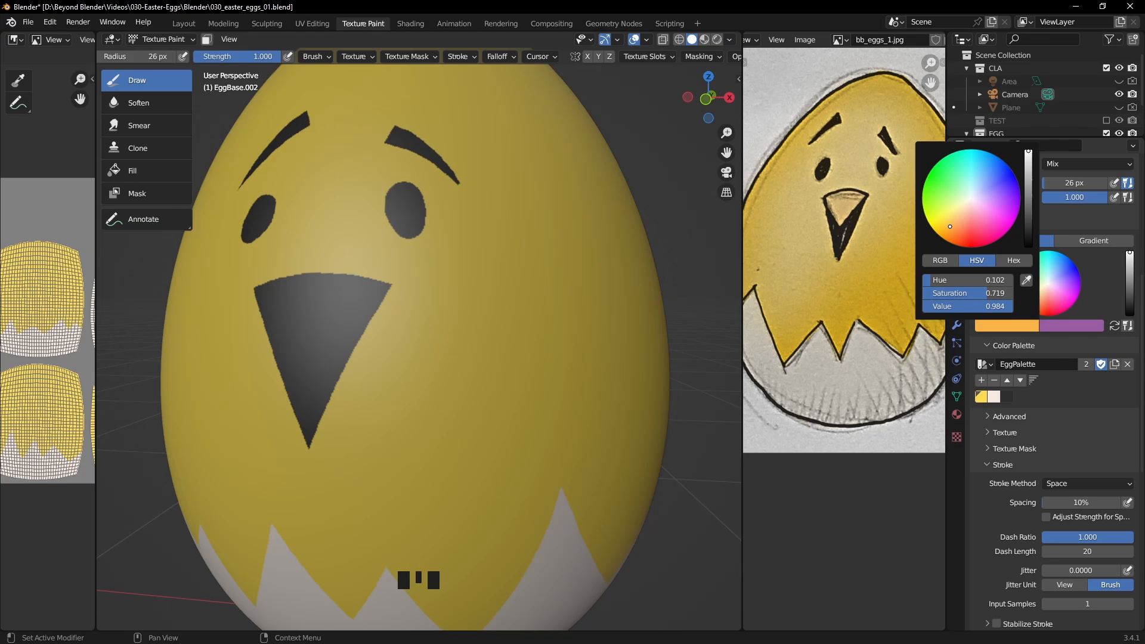
mouse_move(463, 355)
left_mouse_down()
mouse_move(459, 376)
mouse_move(444, 365)
left_mouse_up()
key("ctrl+z")
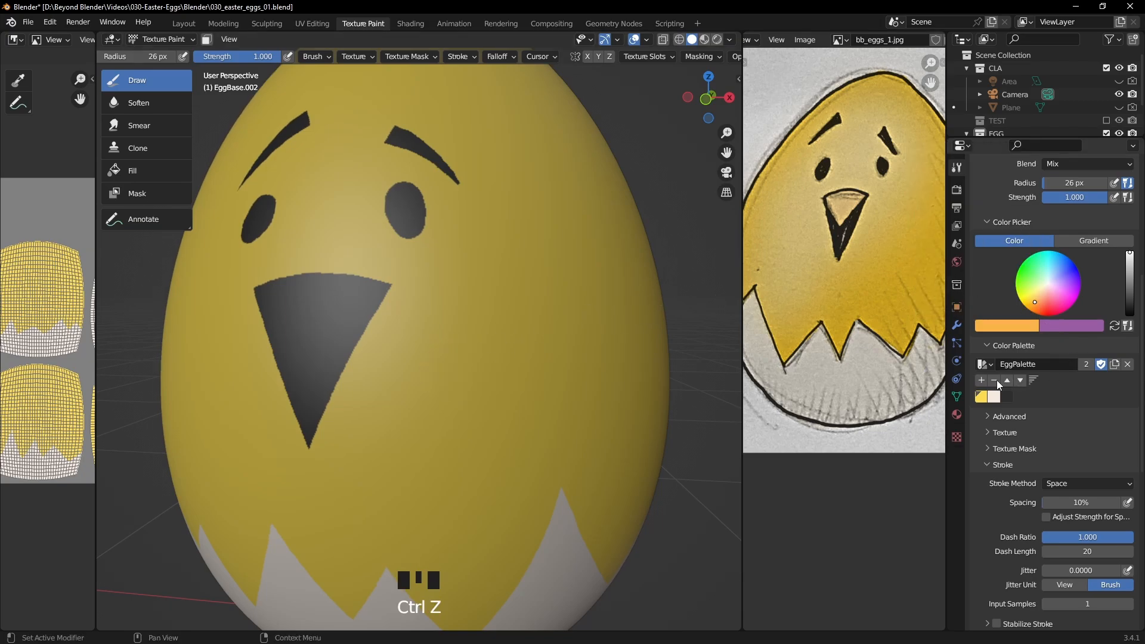
middle_click_drag(616, 383, 423, 301, "shift")
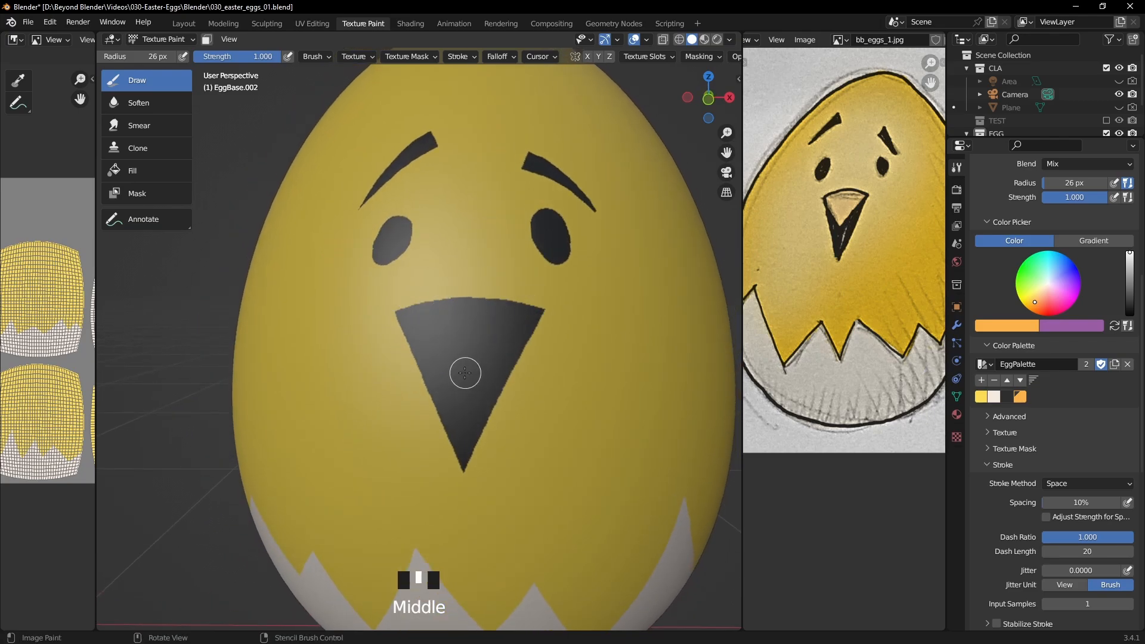
mouse_move(398, 295)
left_mouse_down()
mouse_move(464, 356)
mouse_move(512, 318)
left_mouse_up()
key("ctrl+z")
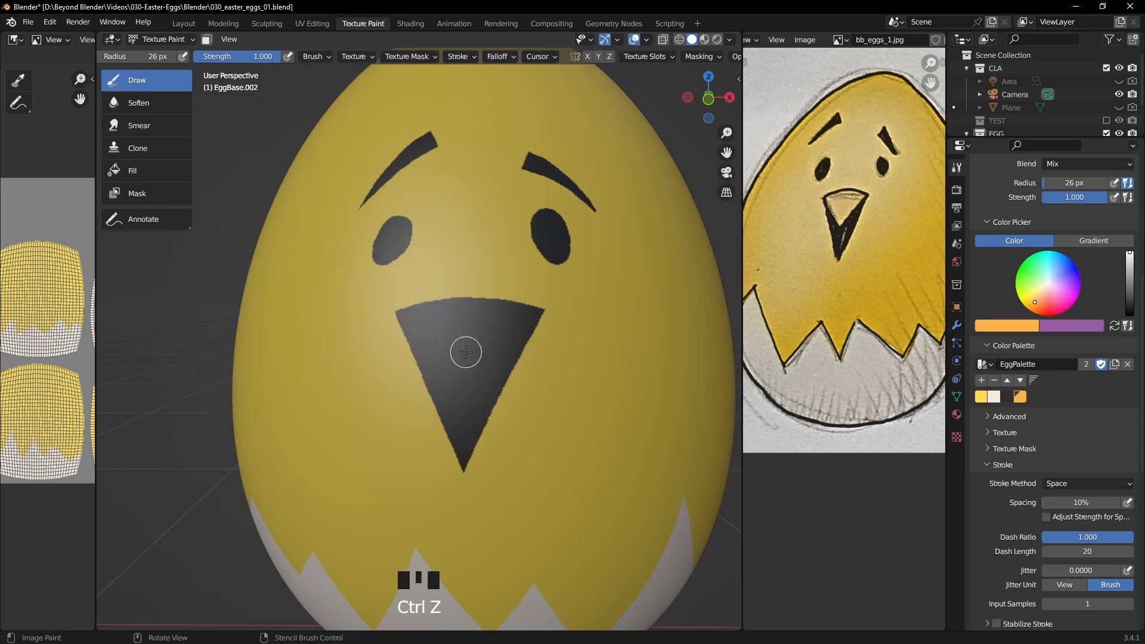
mouse_move(463, 353)
left_mouse_down()
mouse_move(546, 292)
mouse_move(467, 354)
mouse_move(389, 300)
mouse_move(467, 340)
left_mouse_up()
key("ctrl+z")
key("ctrl+z")
Paint an orange V across the upper part of the beak and fill the area between its arms with orange.
left_click(399, 296)
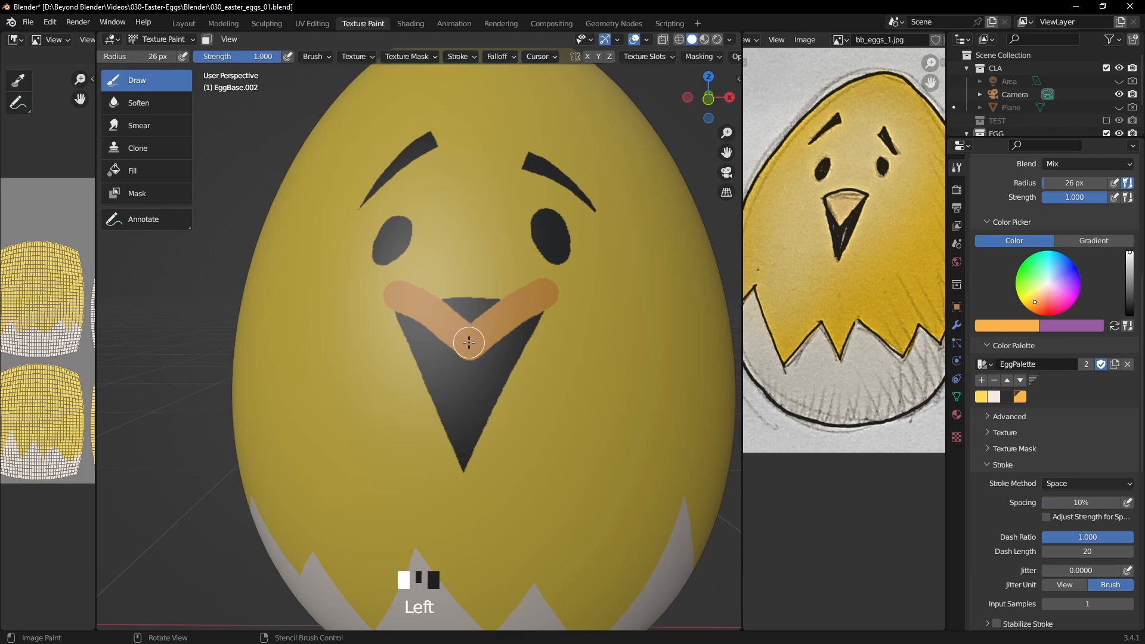
left_click(463, 339)
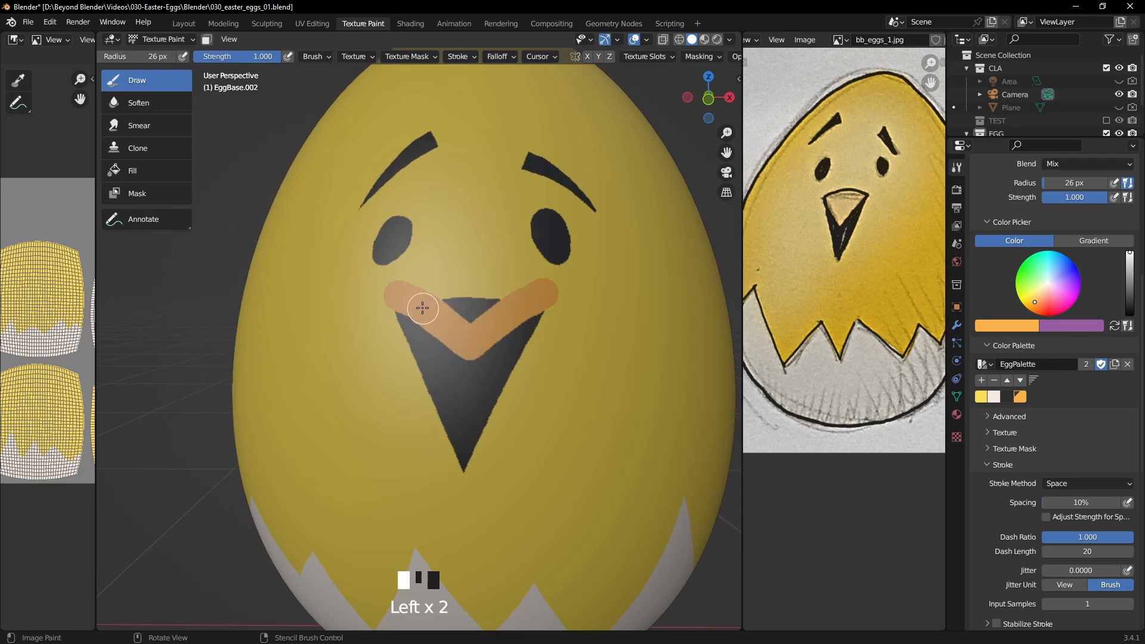
mouse_move(404, 299)
left_mouse_down()
mouse_move(448, 319)
mouse_move(450, 307)
mouse_move(504, 306)
left_mouse_up()
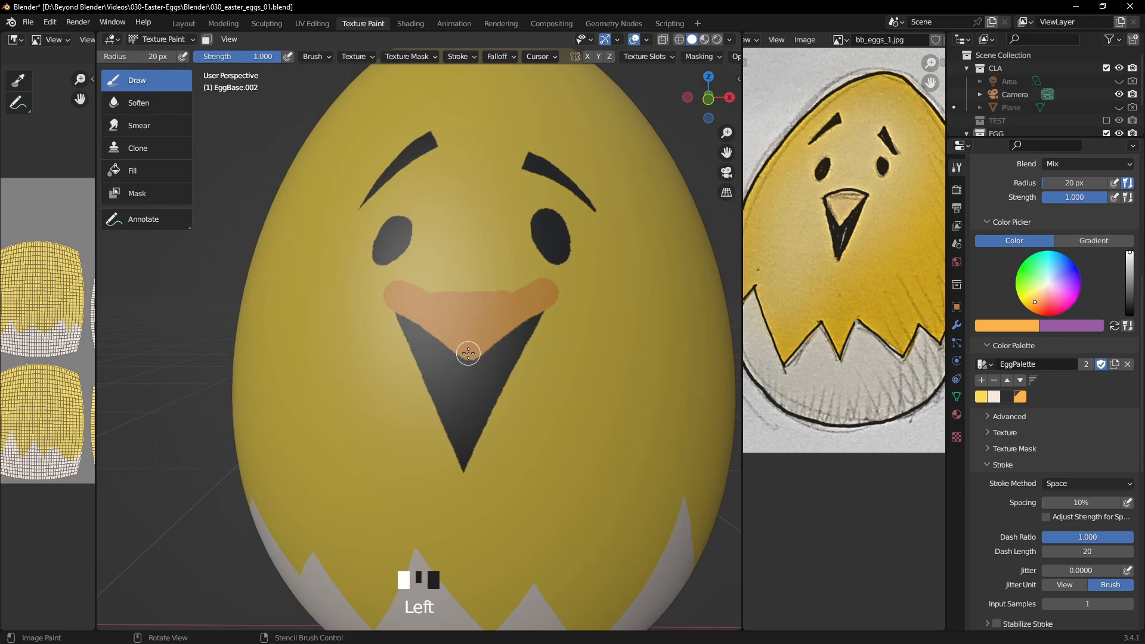
Sharpen the lower tip of the orange area into a clean point using near-black from EggPalette with an 18 px brush.
scroll(473, 356, "up", 3)
scroll(537, 378, "down", 2)
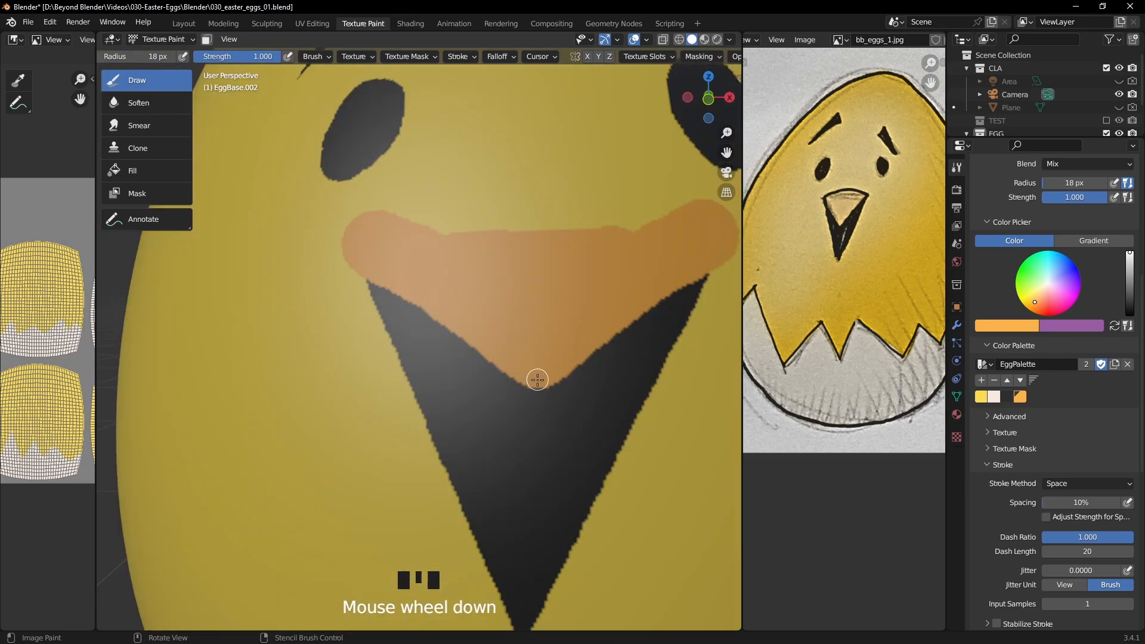
left_click(1007, 397)
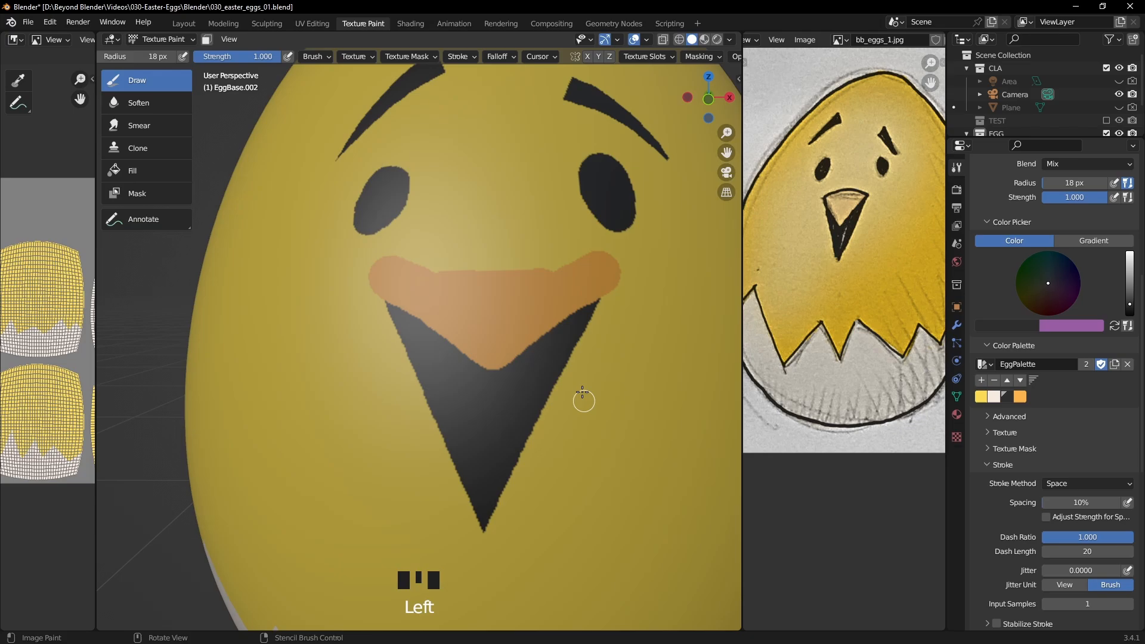
left_click(559, 337)
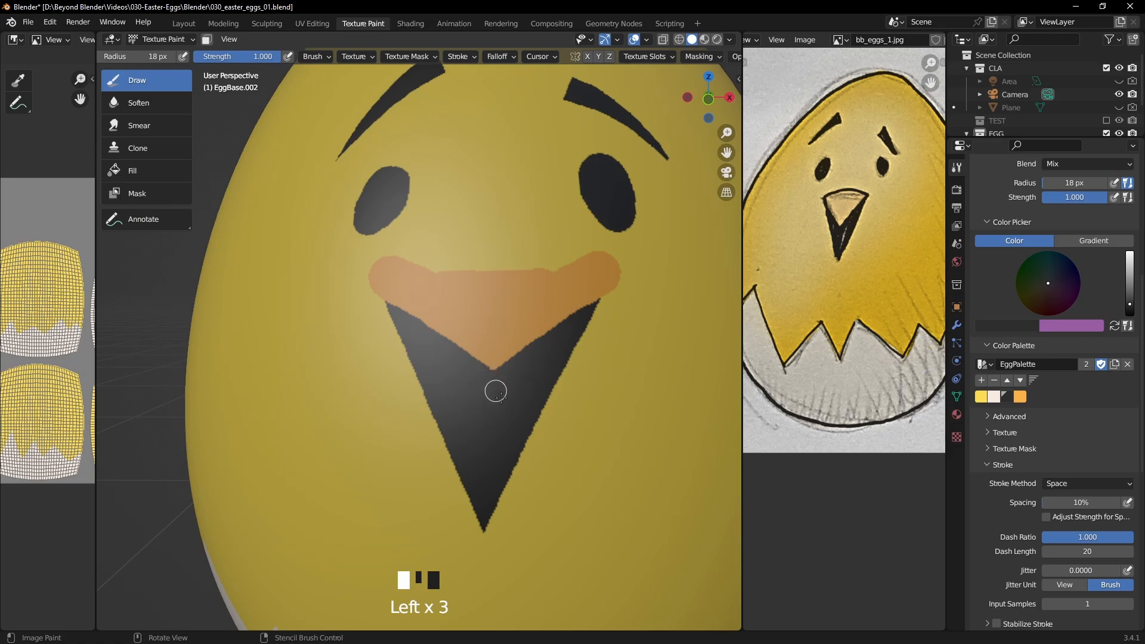
Trim the orange that spills past the beak's upper edge and corners with yellow from EggPalette, restoring the arched outline.
left_click(1008, 396)
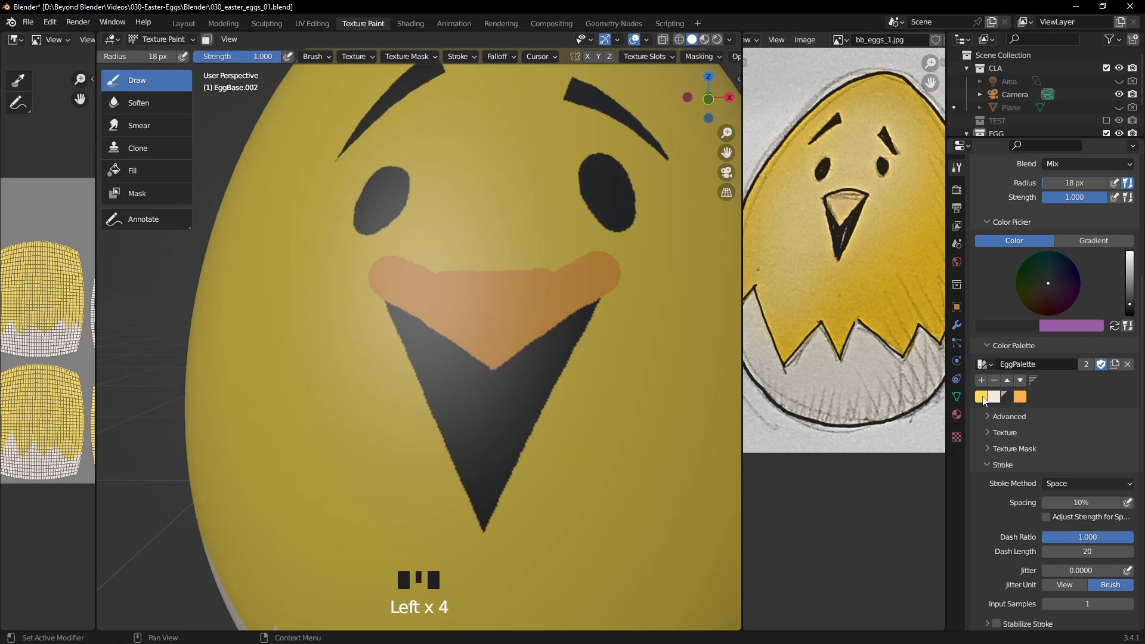
left_click(982, 397)
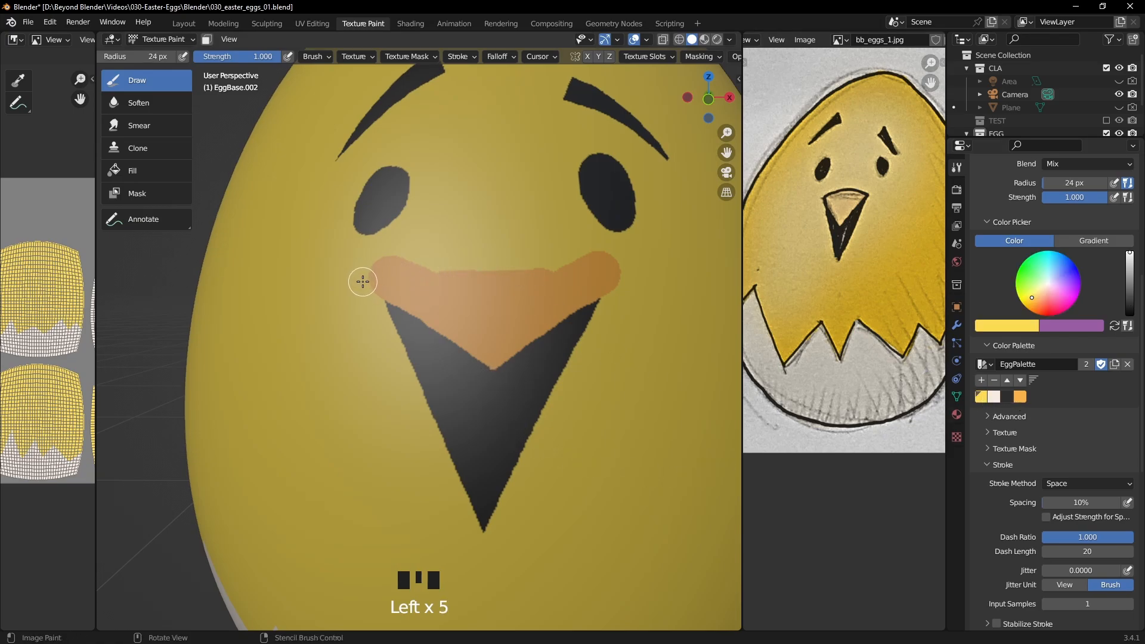
mouse_move(362, 289)
left_mouse_down()
mouse_move(450, 270)
mouse_move(596, 278)
mouse_move(624, 297)
mouse_move(591, 261)
left_mouse_up()
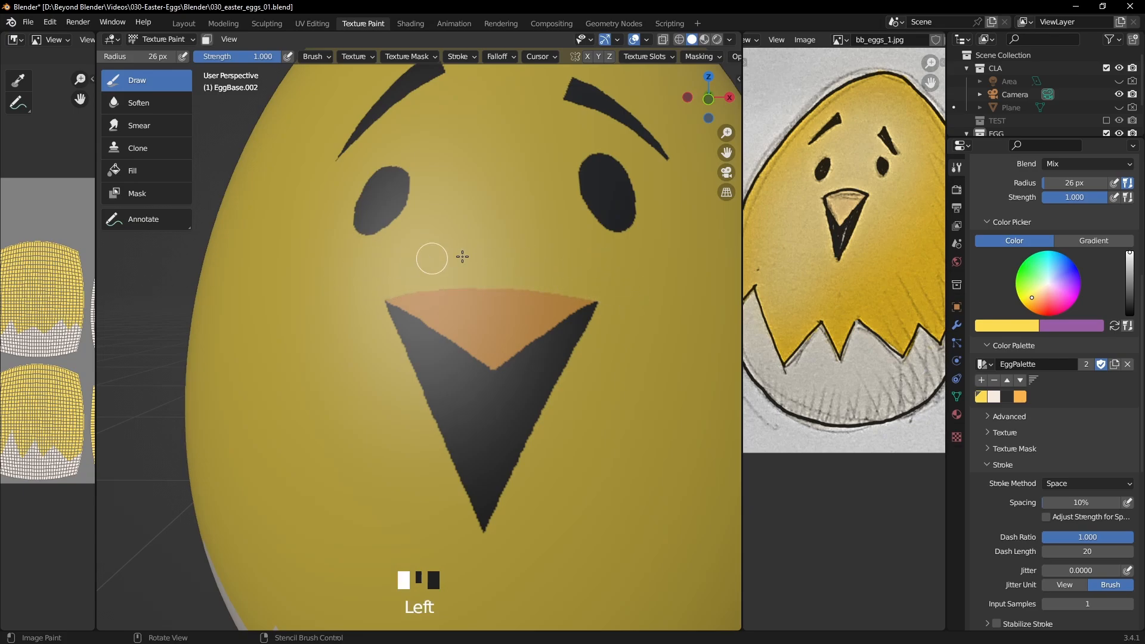
Compare the whole painted egg from a distance with the complete reference drawing fitted in its view.
scroll(495, 263, "down", 5)
middle_click_drag(525, 321, 491, 328)
scroll(543, 330, "down", 4)
middle_click_drag(395, 350, 510, 339)
scroll(500, 339, "up", 5)
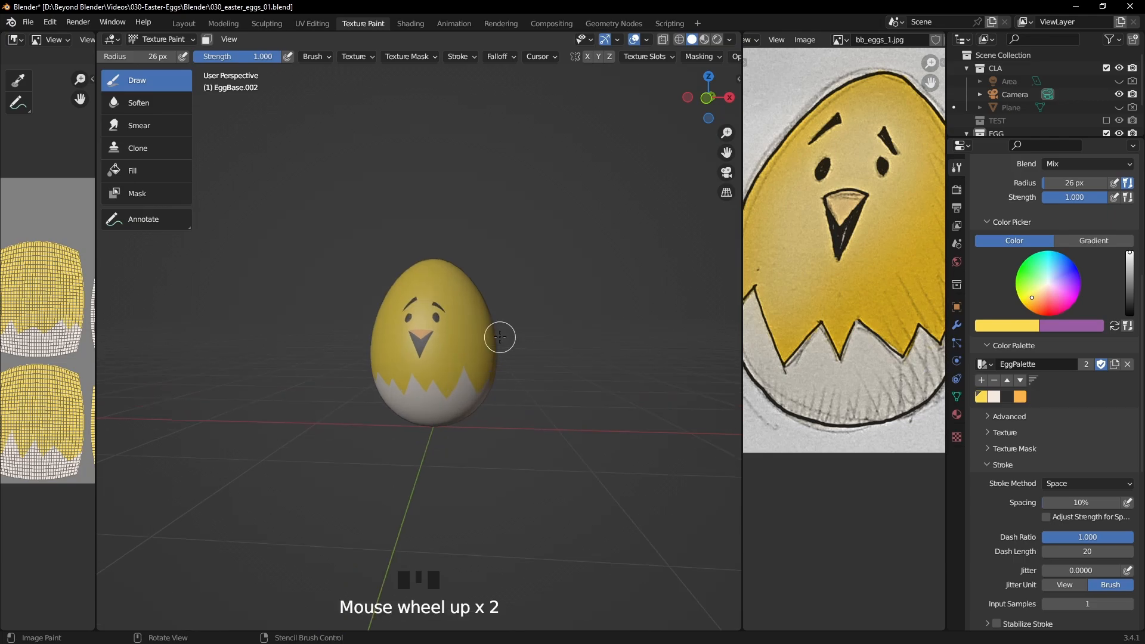
key("Home")
middle_click_drag(550, 365, 480, 210)
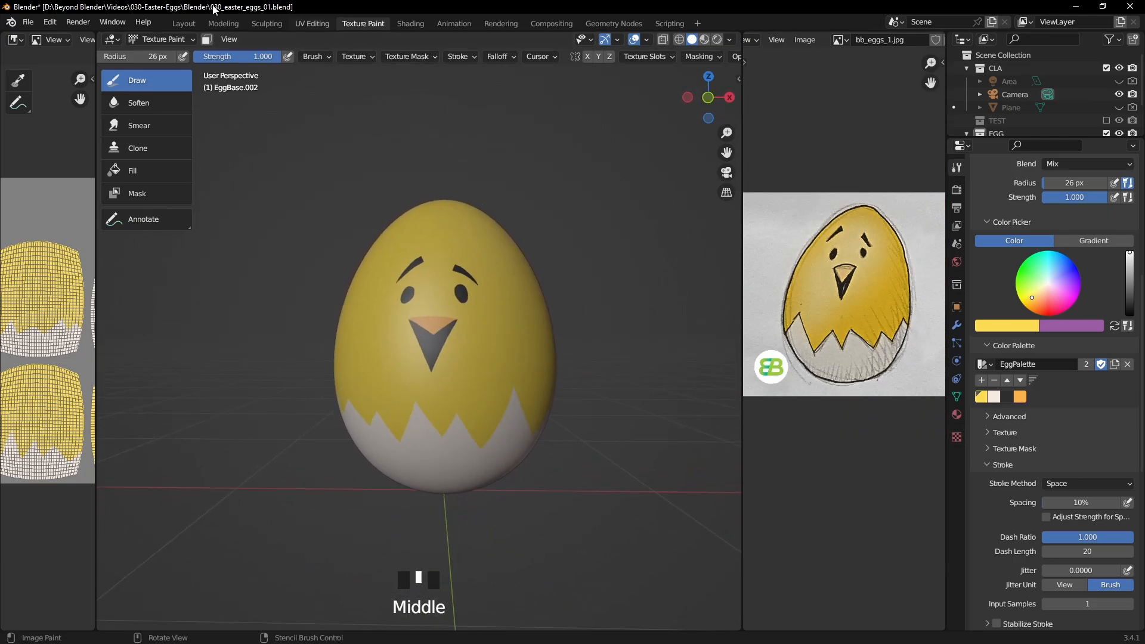
Widen the image editor showing the egg's texture and save the eggbase2_diffuse image.
left_click(661, 55)
left_click_drag(95, 76, 226, 75)
left_click(116, 40)
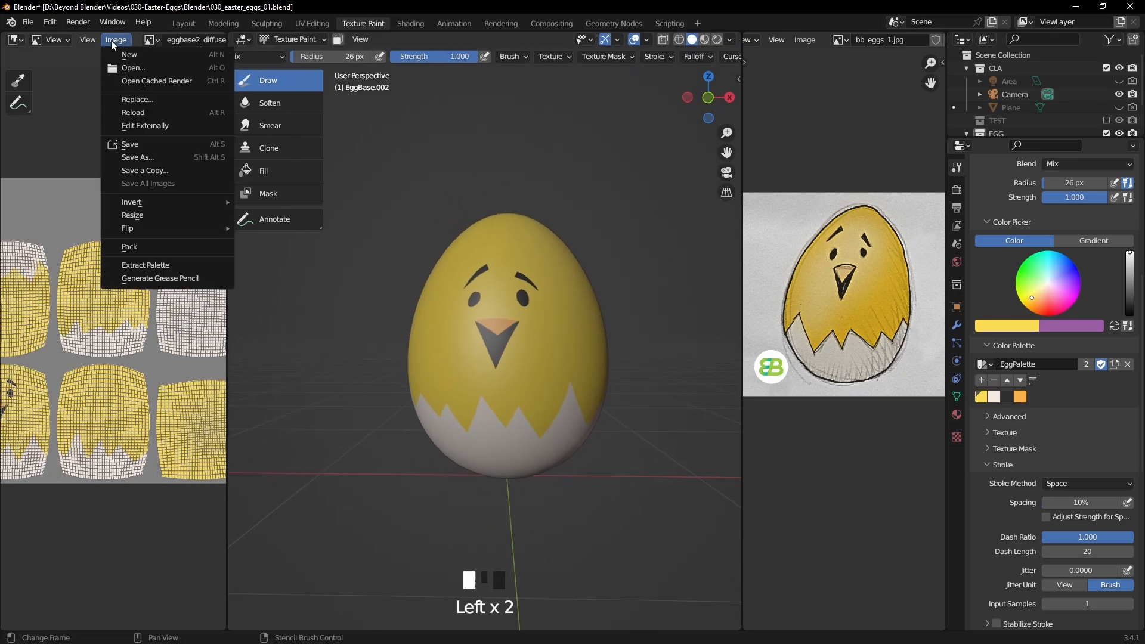
left_click(132, 144)
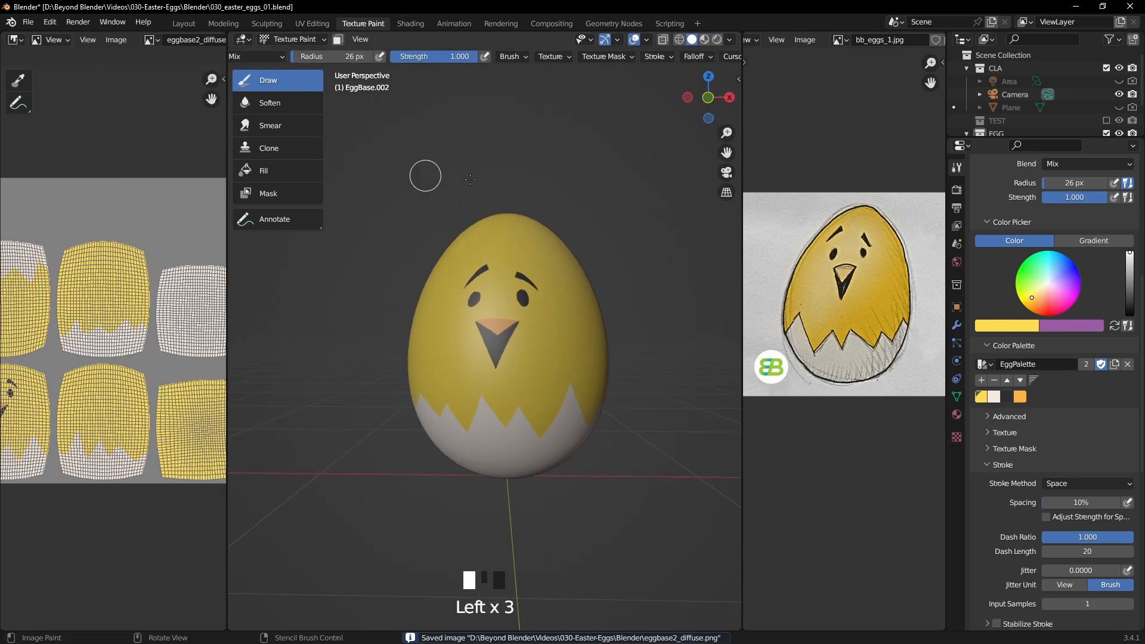
Switch to the Layout workspace, unhide the ground Plane and inspect the rendered egg from the front.
left_click(184, 23)
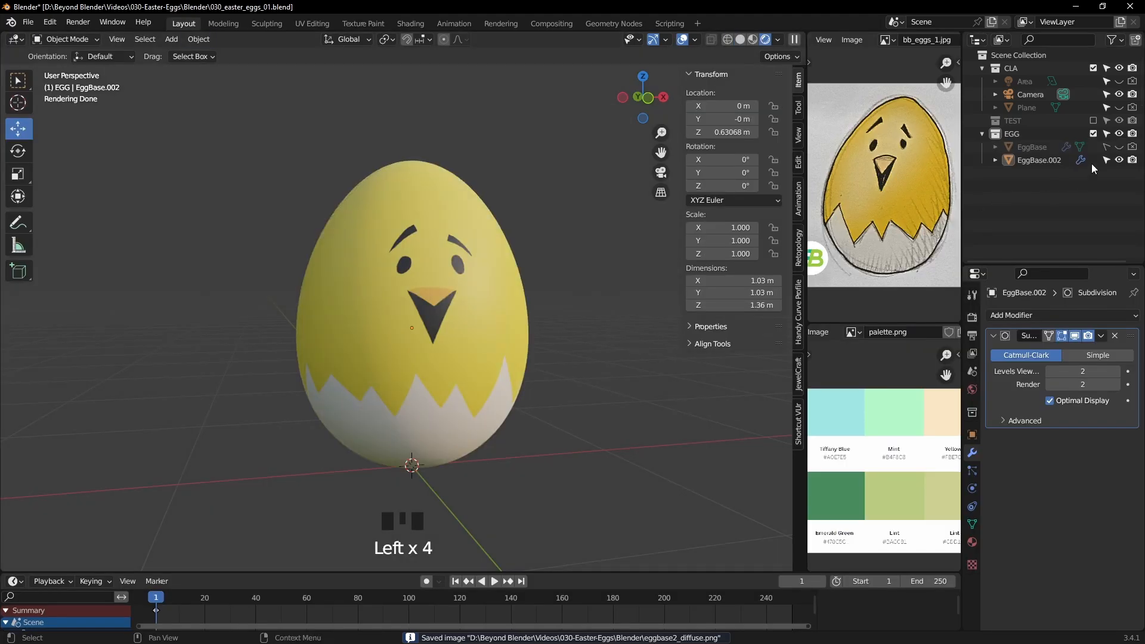
left_click(1119, 108)
middle_click_drag(614, 344, 519, 257)
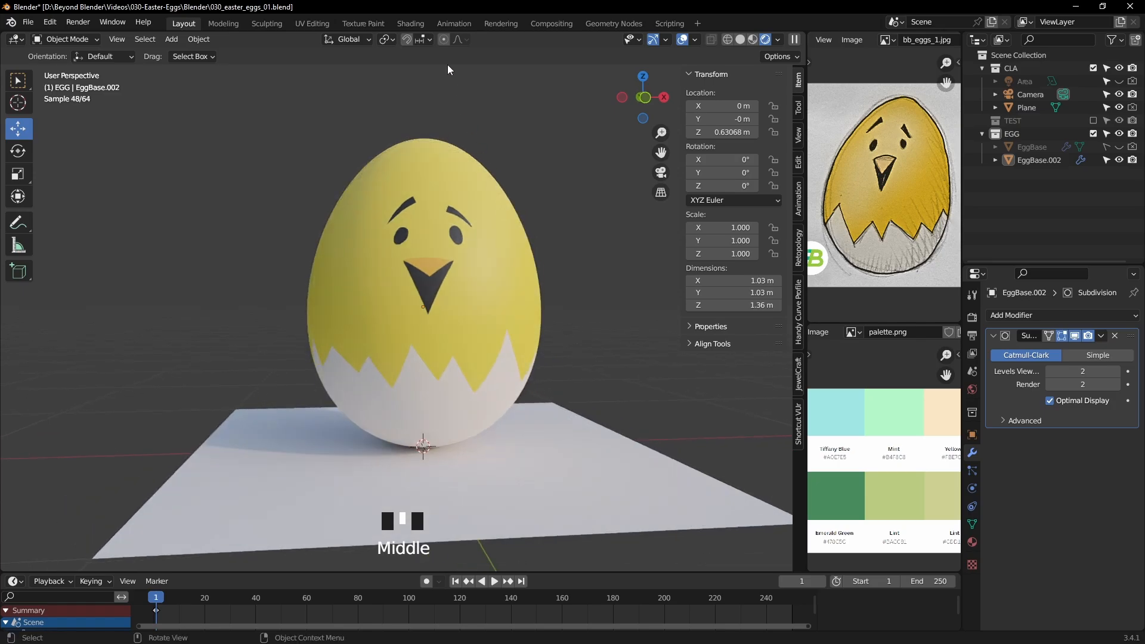
In the Shading workspace, rearrange the EggBase2 nodes so Texture Coordinate and Mapping sit below and before the image texture.
left_click(412, 23)
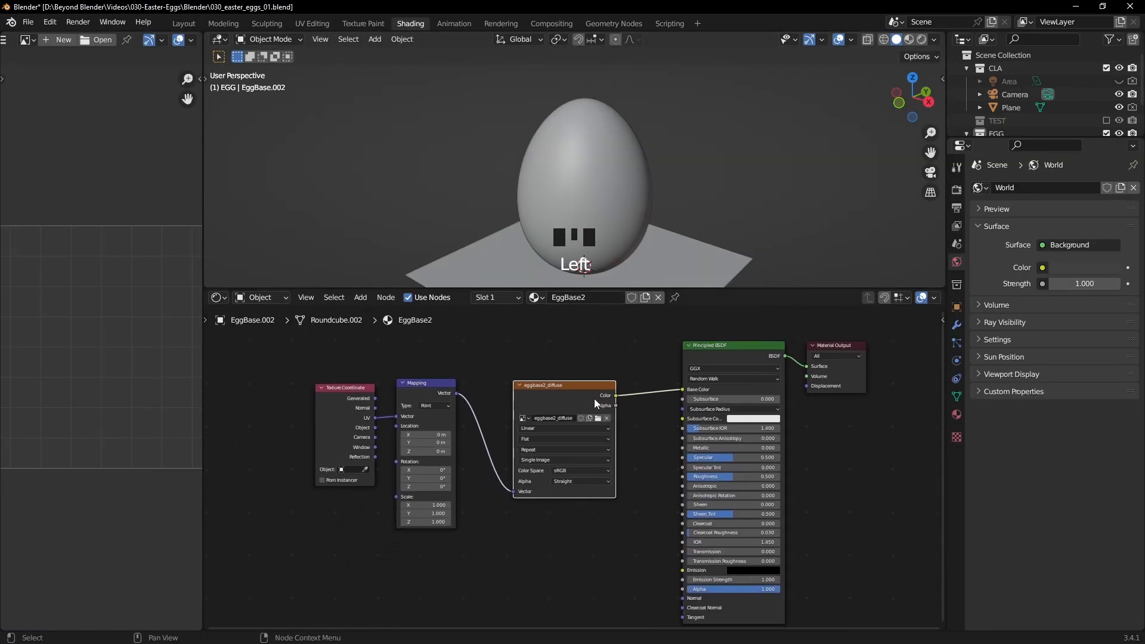
left_click_drag(613, 392, 599, 373)
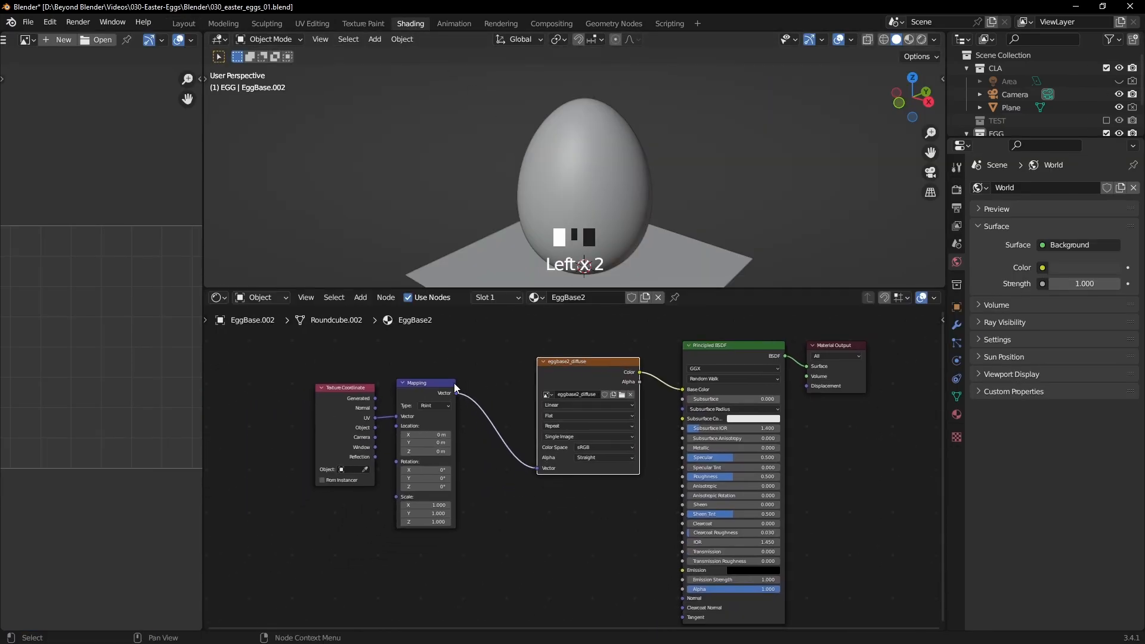
left_click_drag(412, 387, 395, 474)
left_click_drag(361, 390, 340, 497)
middle_click_drag(515, 484, 432, 464)
middle_click_drag(746, 409, 742, 423)
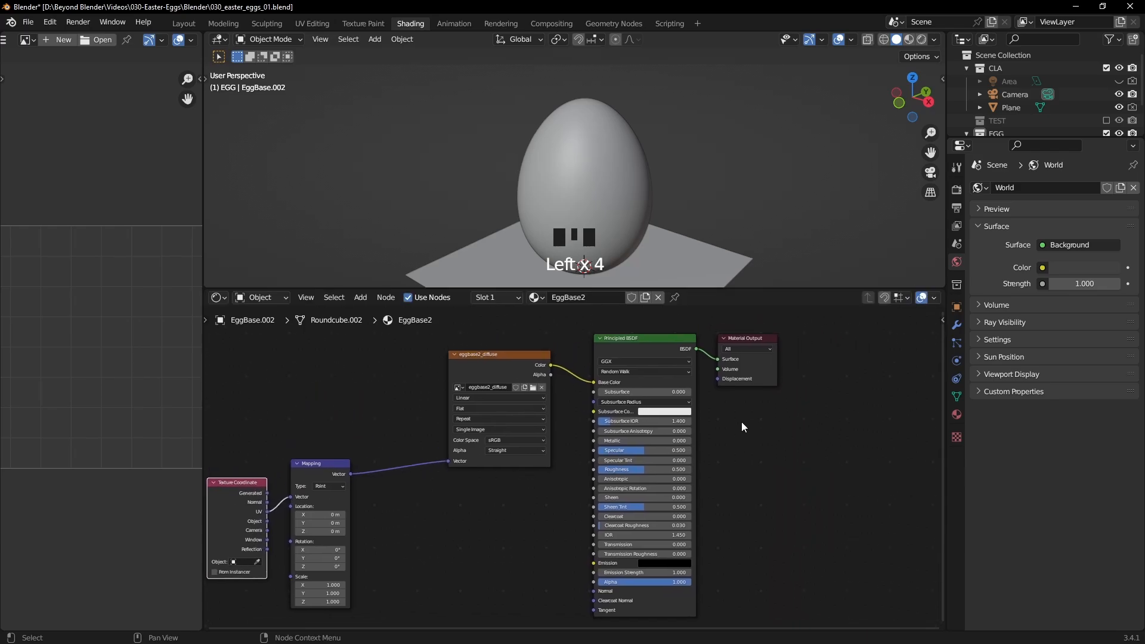
Search the add-ons in the preferences for "node" to check whether Node Wrangler is enabled.
left_click(50, 22)
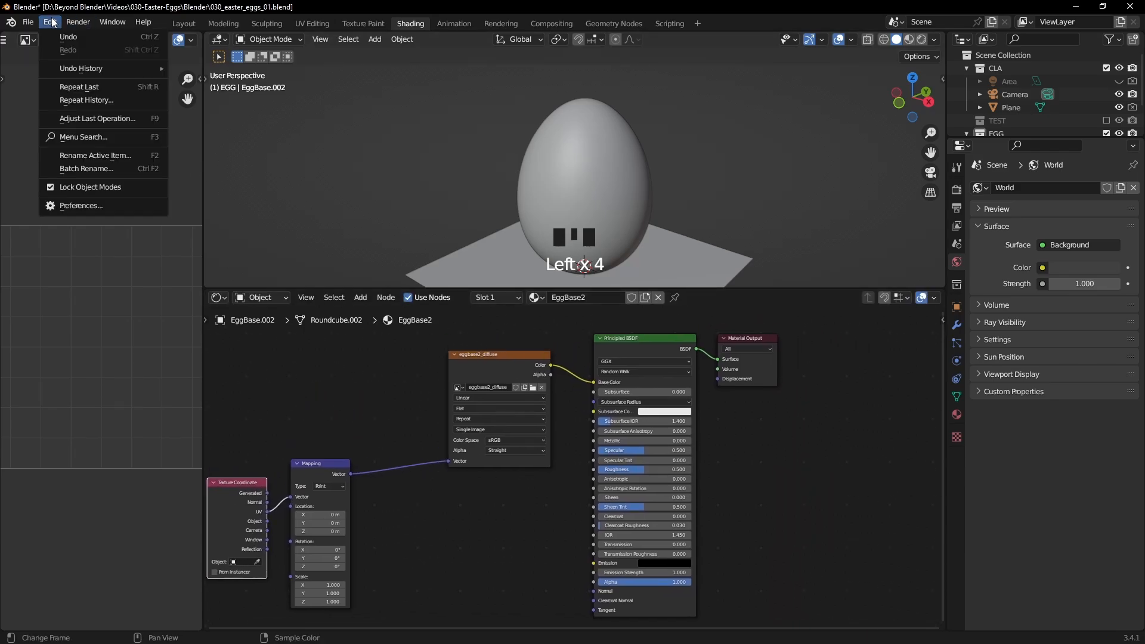
left_click(91, 206)
left_click(44, 156)
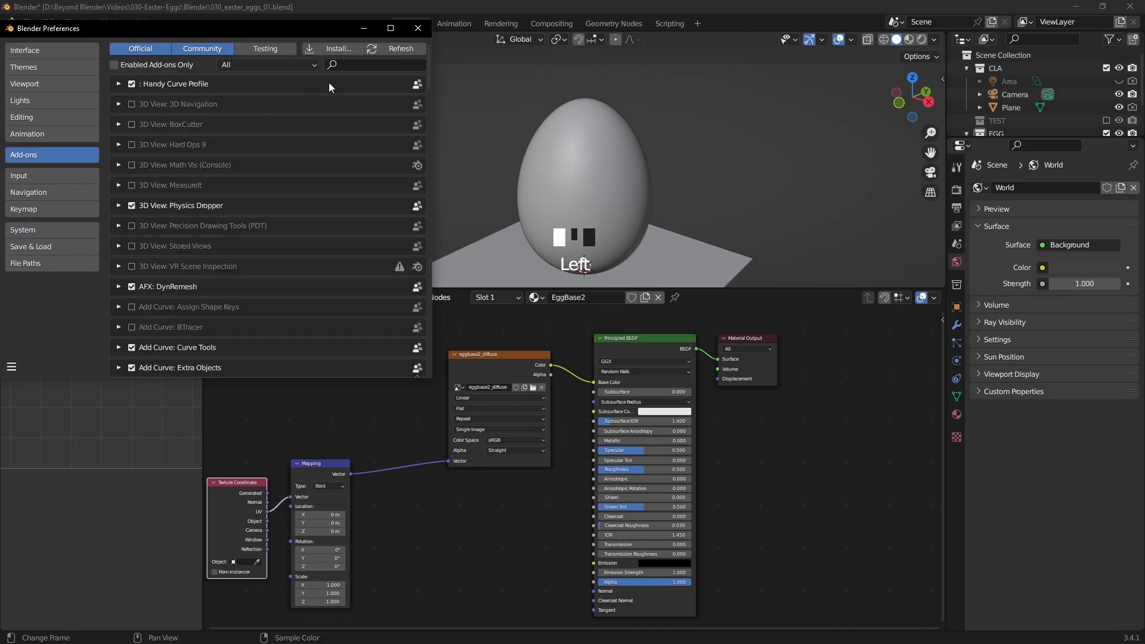
type("node")
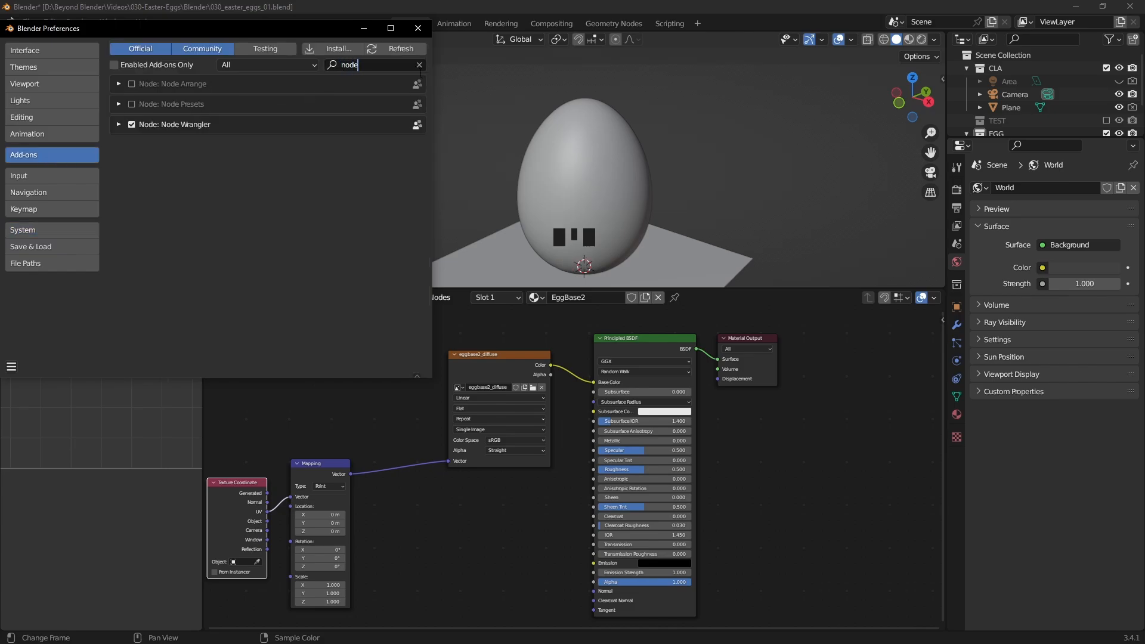
left_click(418, 28)
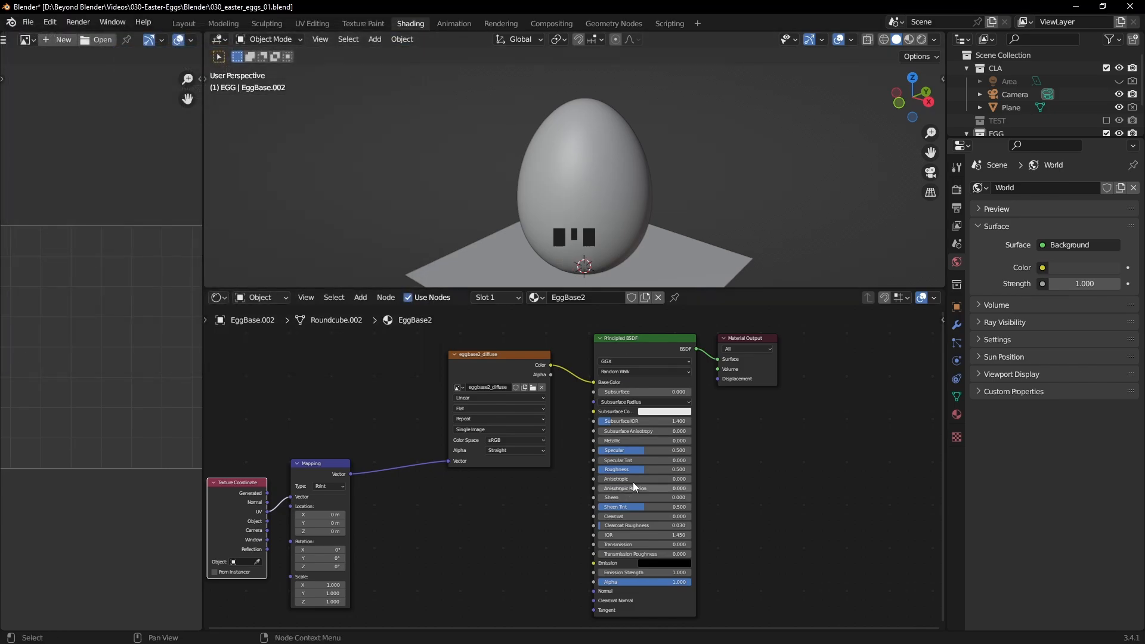
Preview the eggbase2_diffuse texture node directly on the material output and show the egg's face in Rendered shading.
left_click(520, 353, "ctrl+shift")
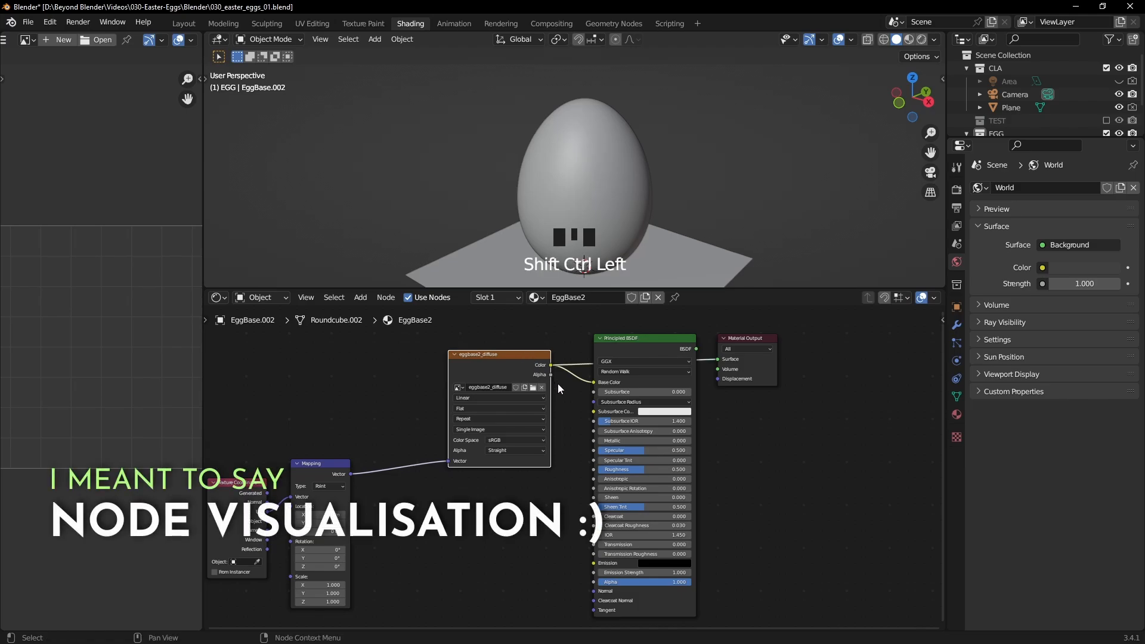
left_click(922, 39)
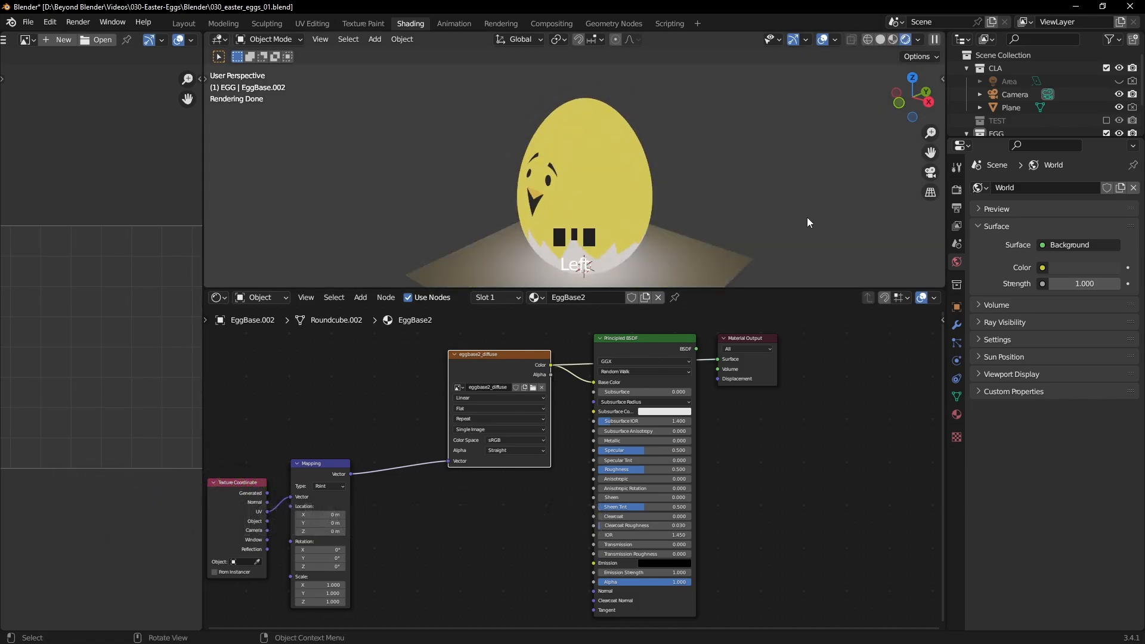
mouse_move(656, 179)
middle_mouse_down()
mouse_move(641, 170)
mouse_move(686, 153)
middle_mouse_up()
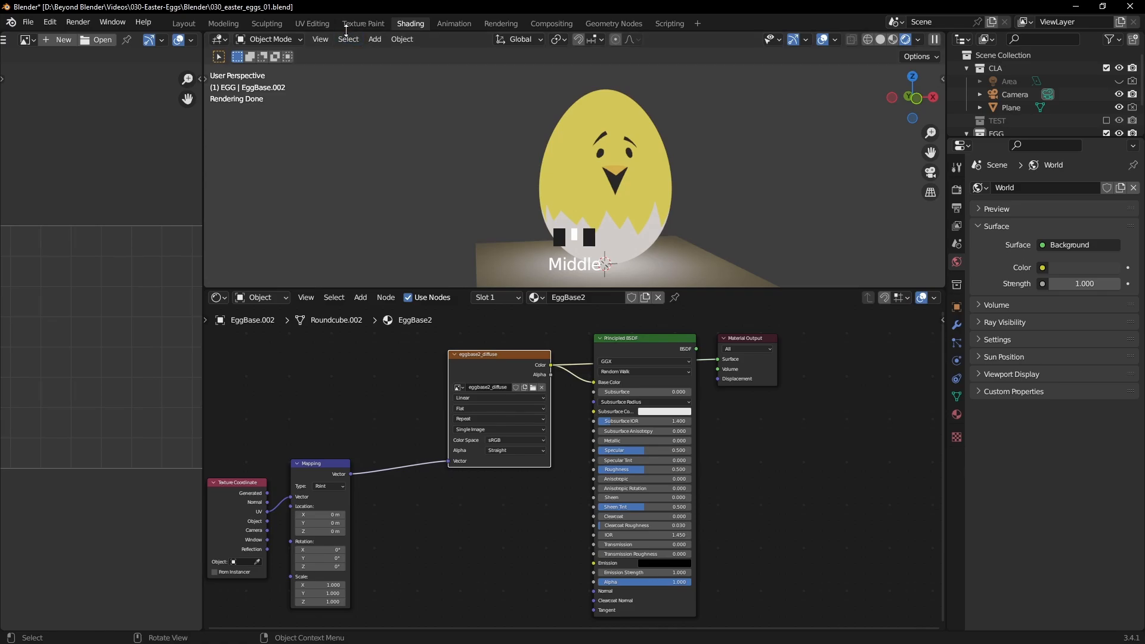
Show the Texture Paint workspace's 3D view in Material Preview and paint a test patch beside the face with EggPalette's orange.
left_click(347, 25)
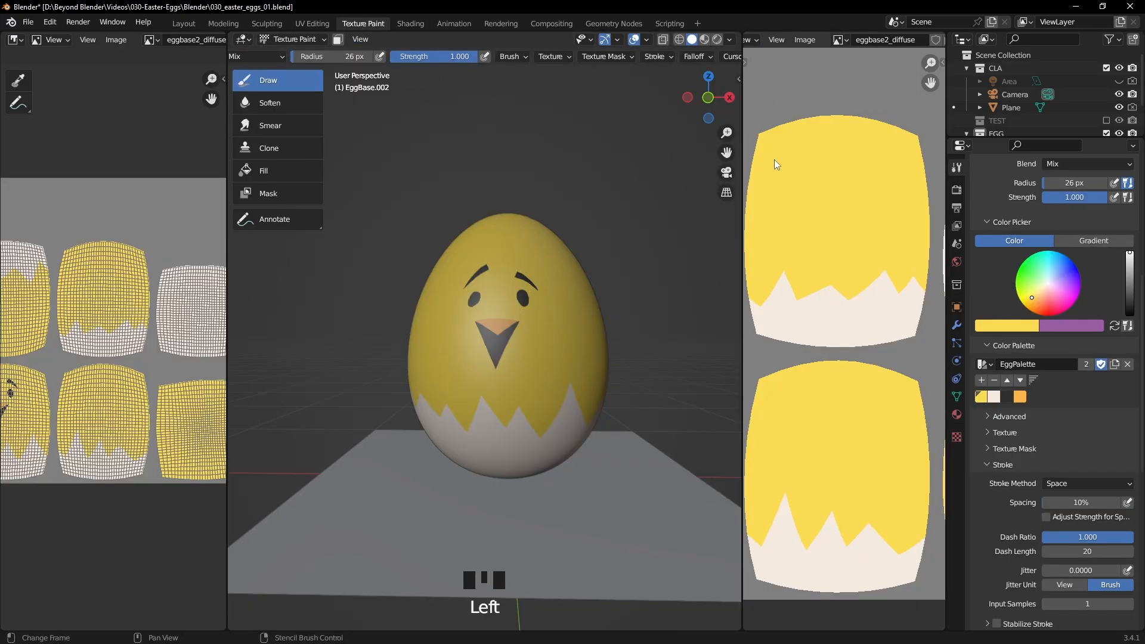
left_click(705, 46)
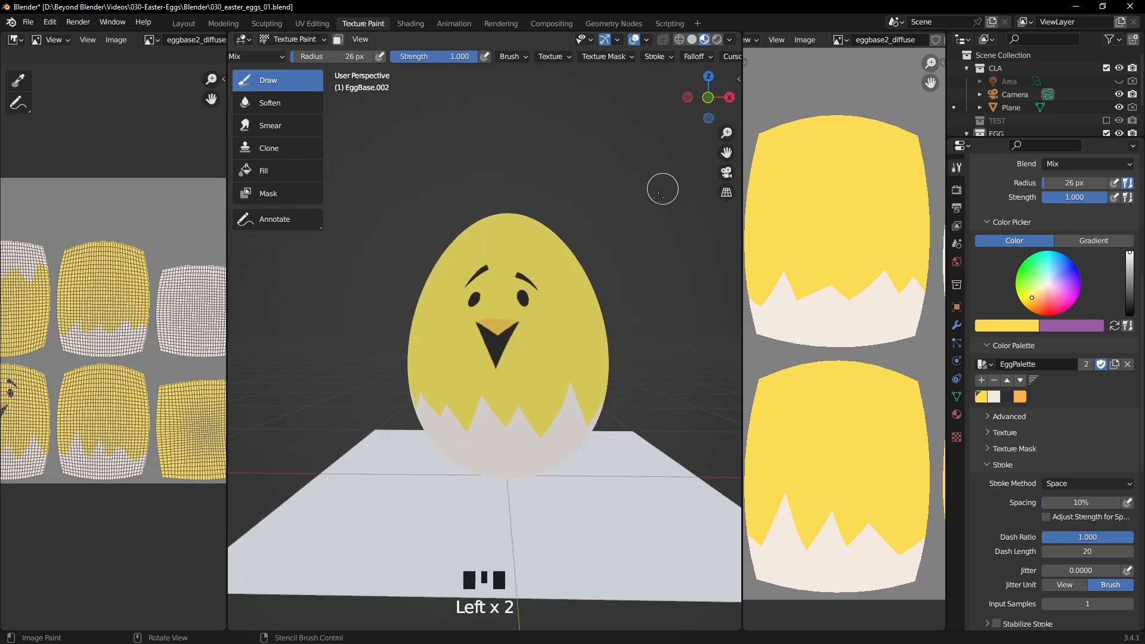
mouse_move(663, 189)
middle_mouse_down()
mouse_move(544, 248)
mouse_move(621, 265)
middle_mouse_up()
left_click(1020, 396)
mouse_move(447, 353)
left_mouse_down()
mouse_move(460, 338)
mouse_move(458, 293)
left_mouse_up()
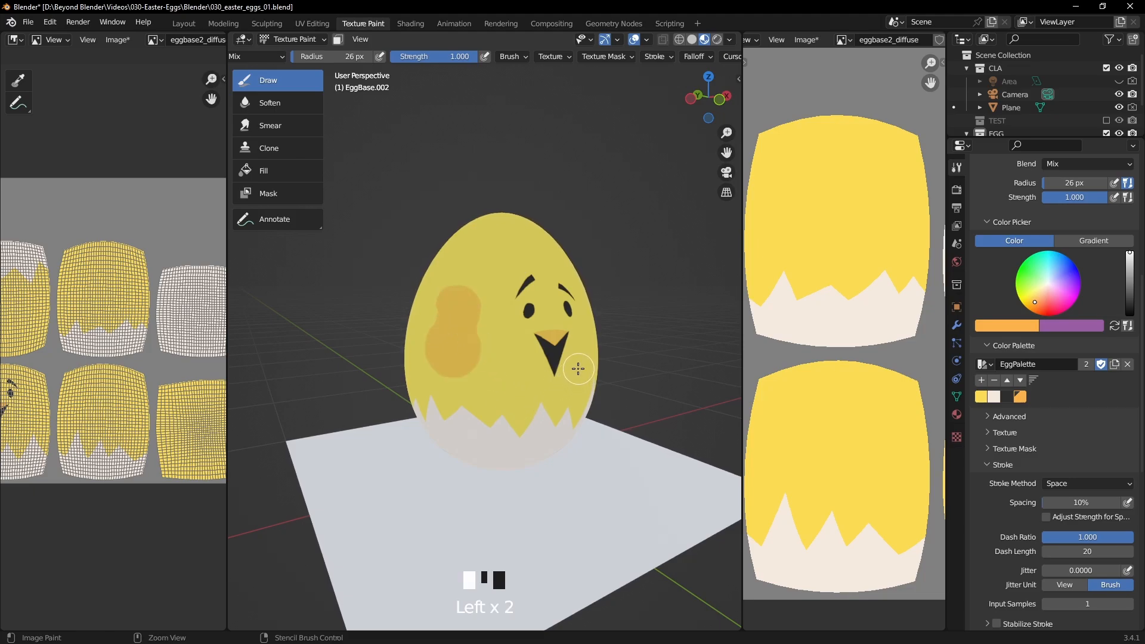
Undo the orange test patch beside the face and compare the egg in Solid, Material Preview and Rendered shading.
key("ctrl+z")
left_click(695, 41)
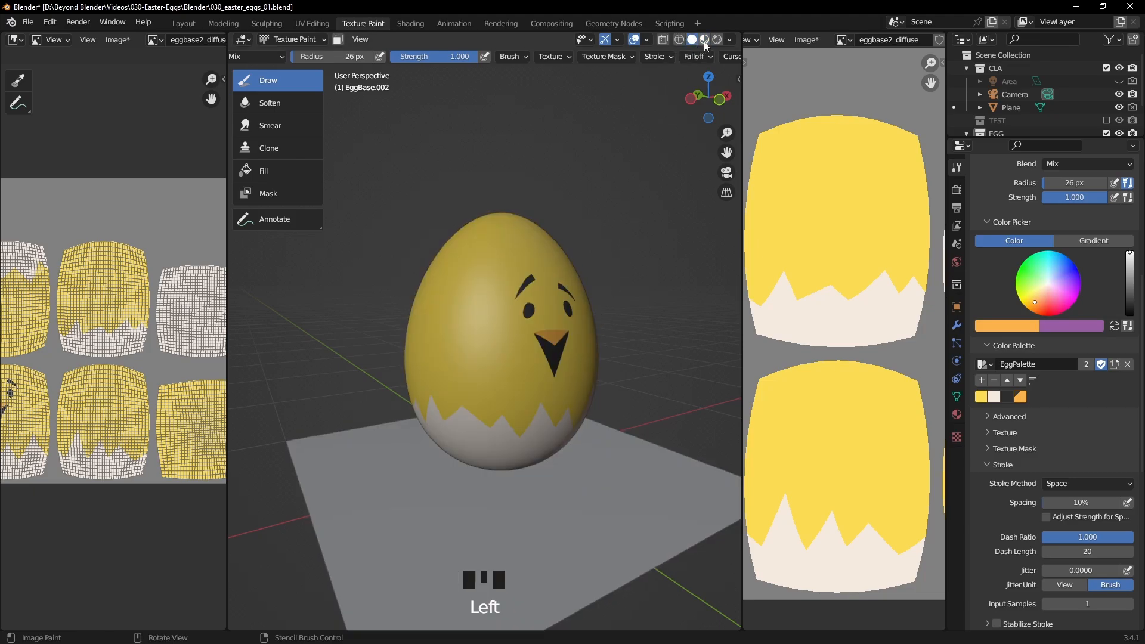
left_click(705, 41)
left_click(719, 43)
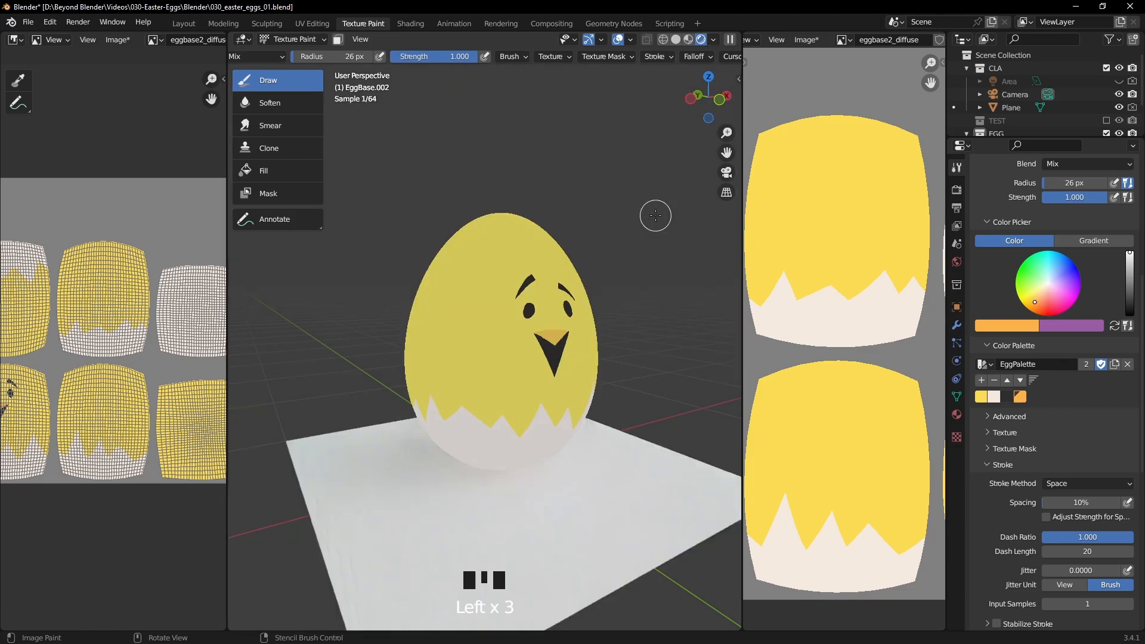
Try an orange dab on the egg's side in Rendered shading and another in Material Preview, undoing each one.
left_click(442, 336)
key("ctrl+z")
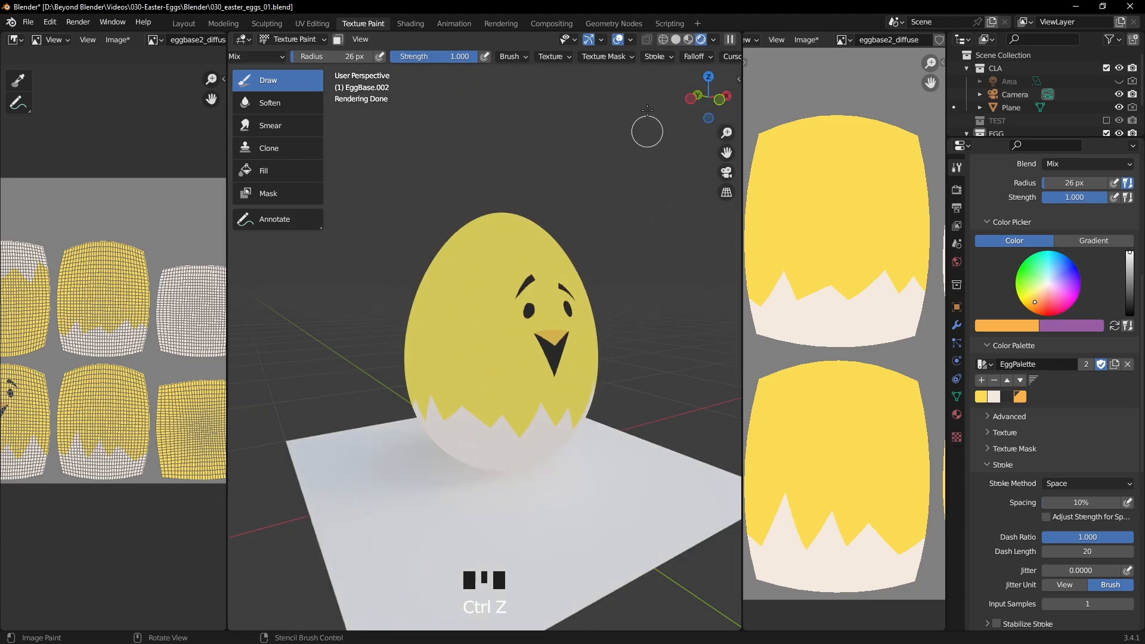
left_click(689, 40)
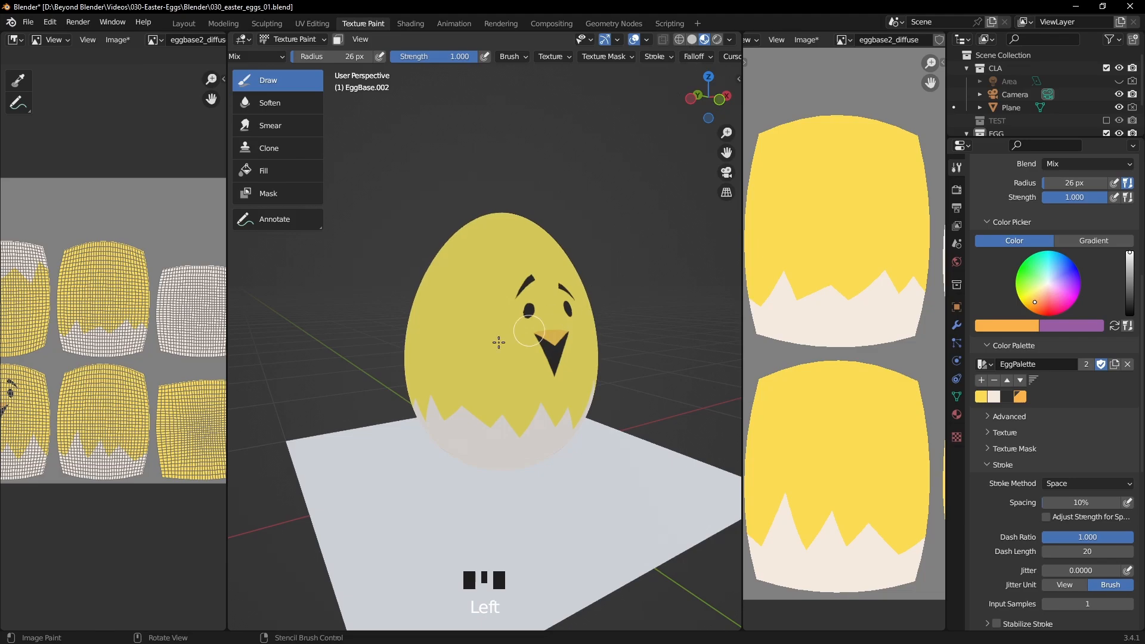
left_click(452, 337)
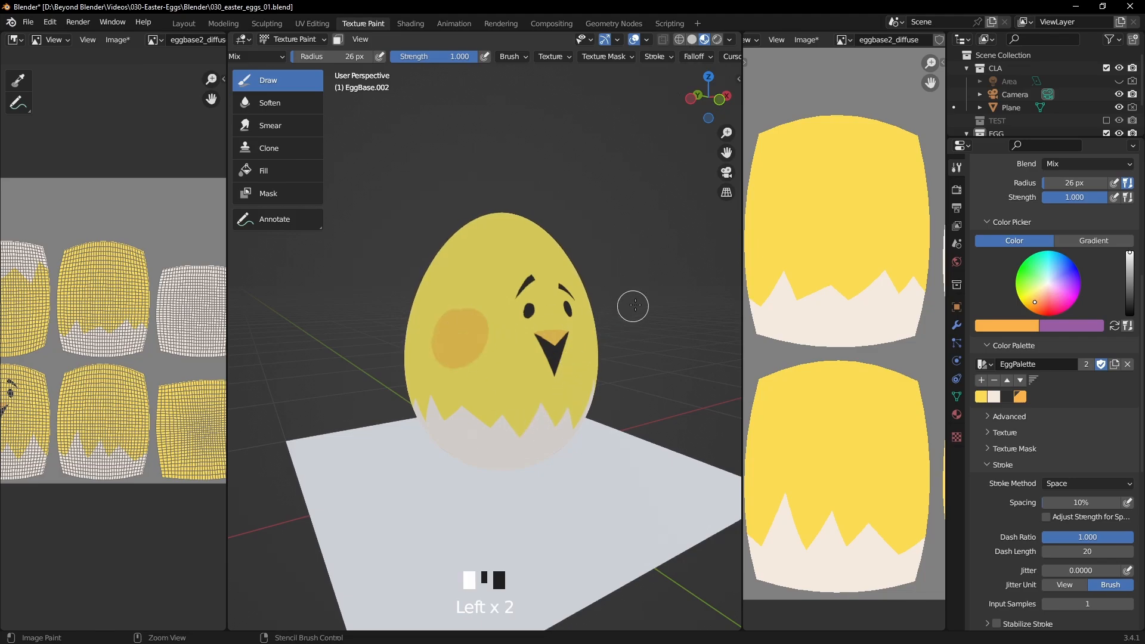
key("ctrl+z")
Show the bb_eggs_1.jpg reference drawing in place of the eggbase2_diffuse texture in the second image editor.
middle_click_drag(606, 274, 611, 297)
scroll(511, 311, "up", 2)
scroll(512, 311, "up", 1)
scroll(859, 286, "down", 6)
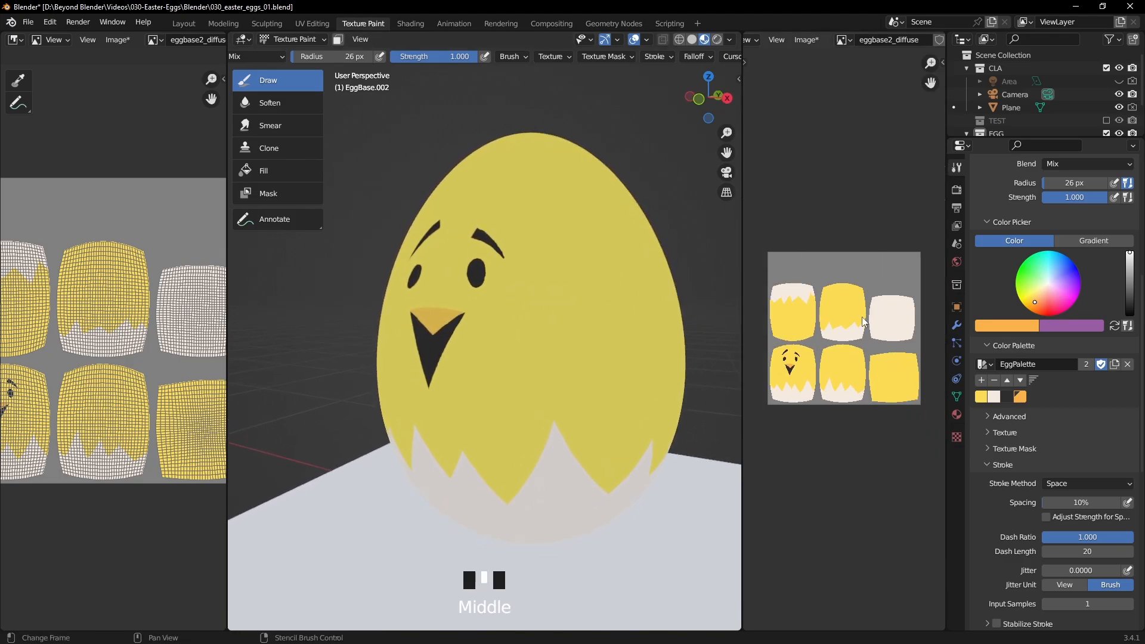
left_click(844, 41)
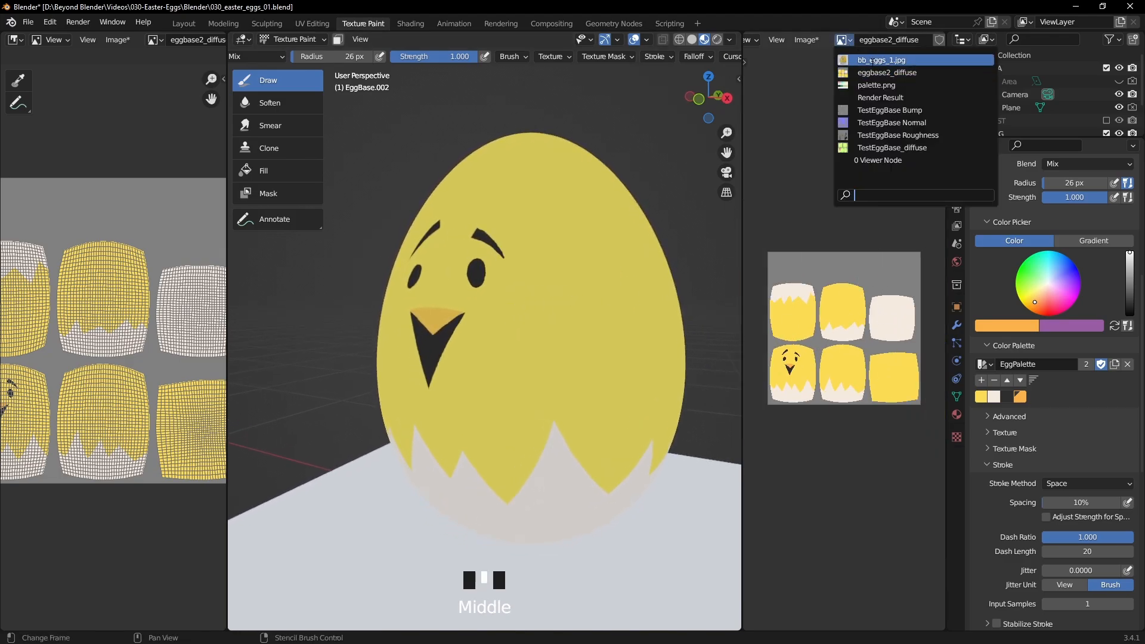
left_click(874, 69)
scroll(850, 328, "up", 7)
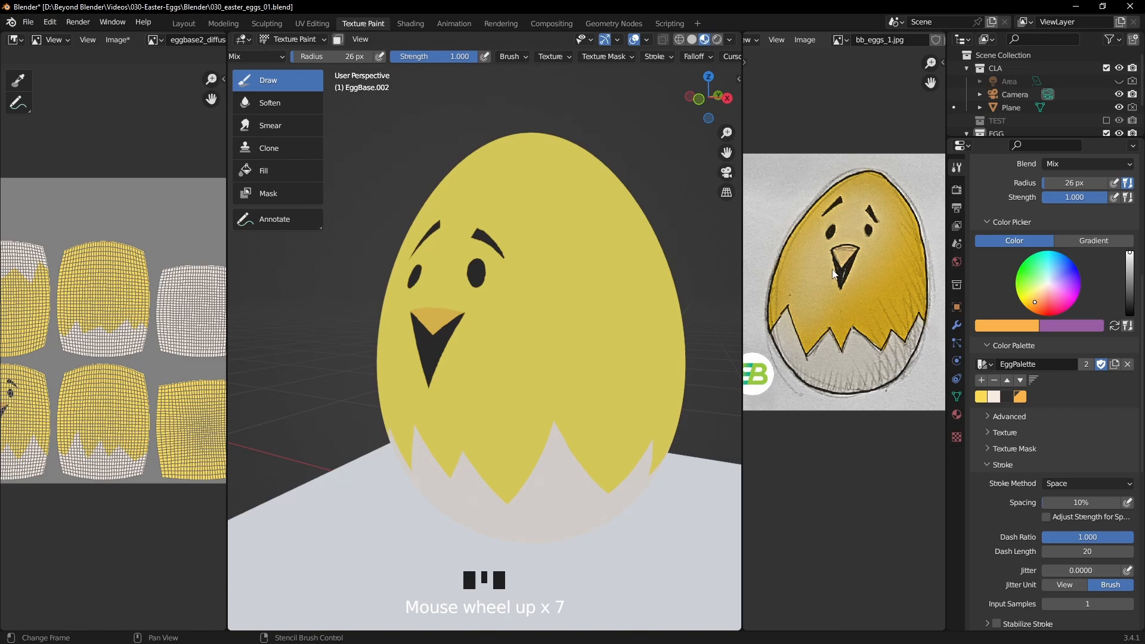
middle_click_drag(513, 317, 529, 312)
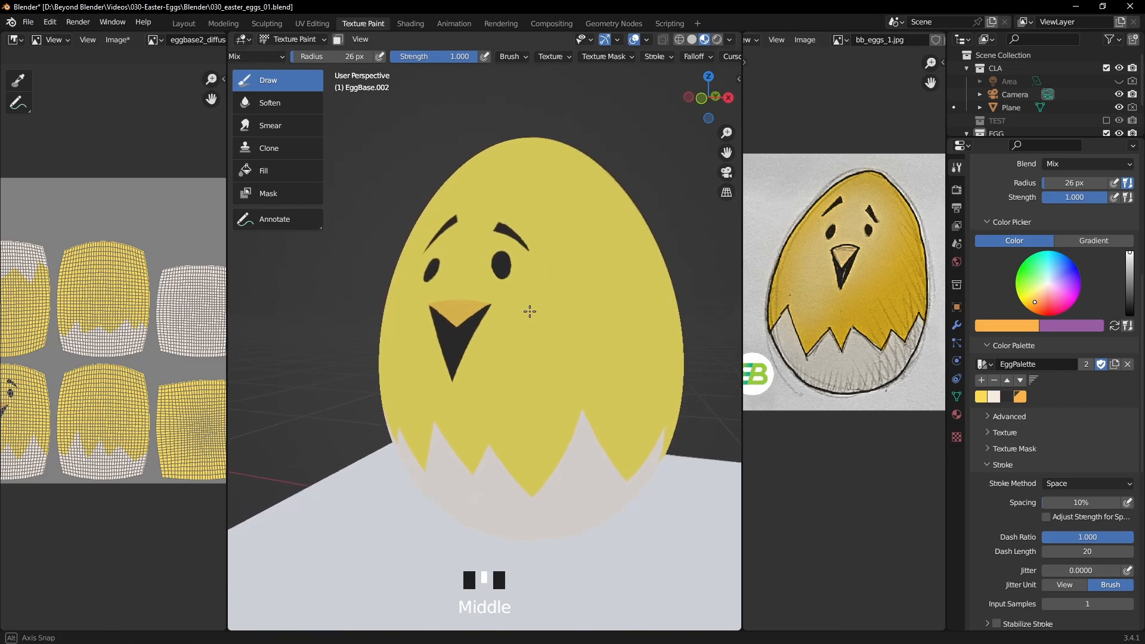
Choose EggPalette's orange and set the Draw brush to a radius of 61 px and a strength of 0.150.
left_click(1021, 397)
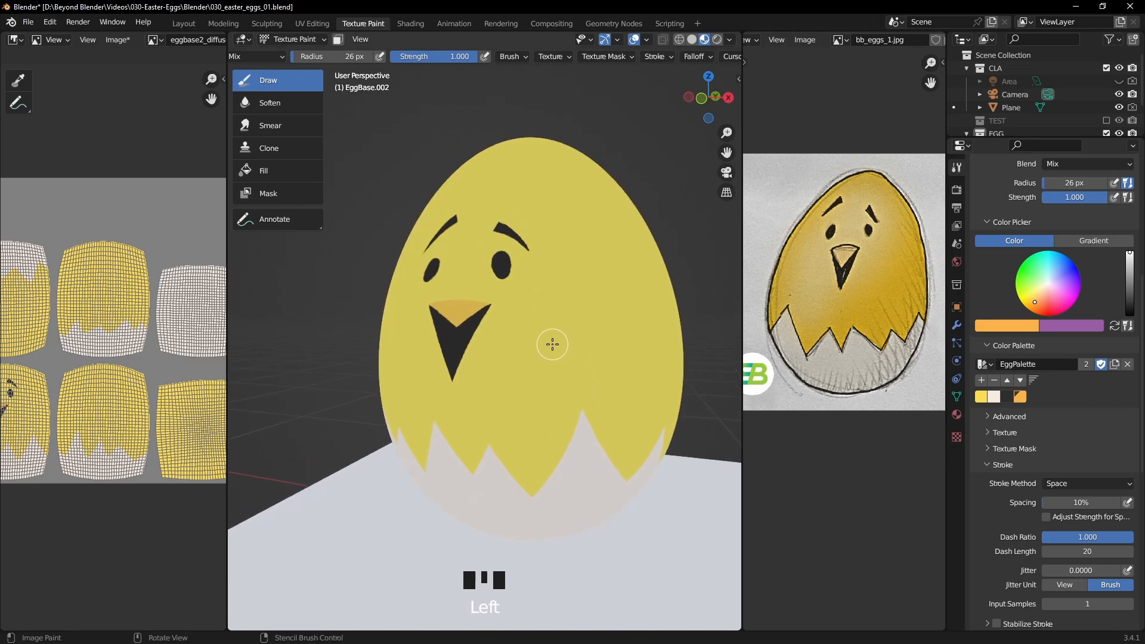
key("bracketright")
key("bracketright")
key("bracketright")
key("bracketright")
key("bracketright")
key("bracketright")
left_click(457, 55)
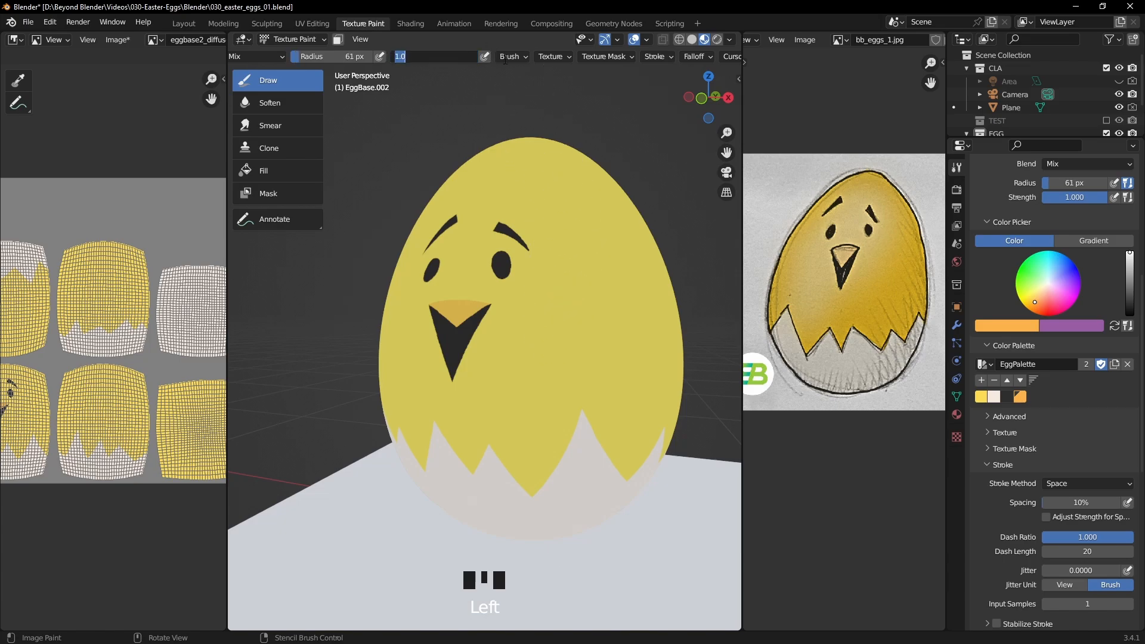
key("Return")
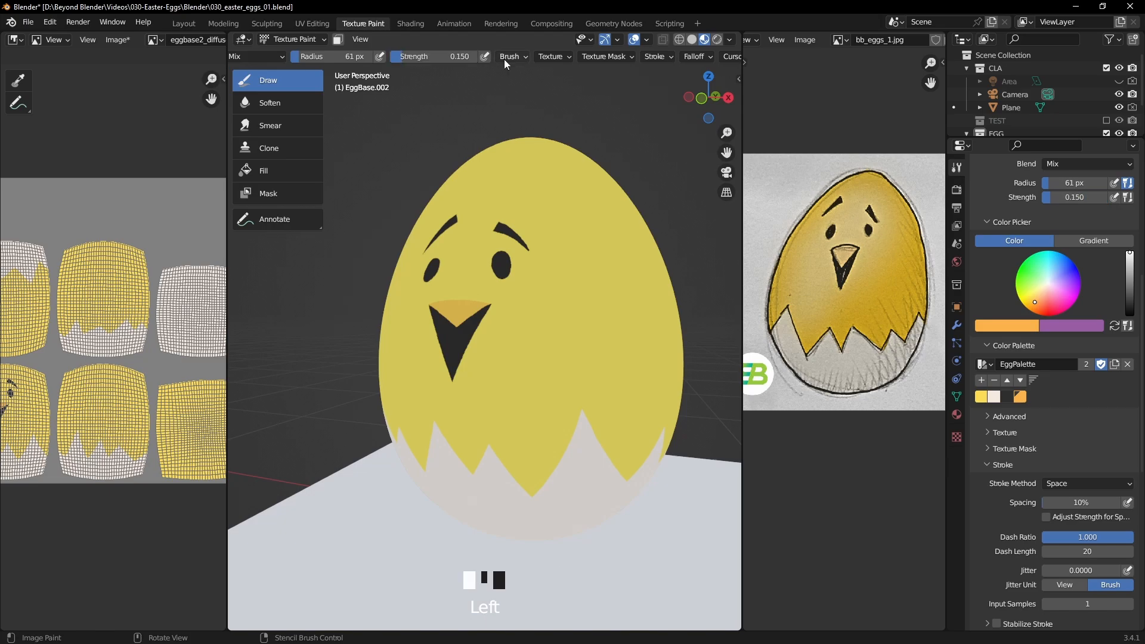
Set the brush's stroke method to Airbrush, try an orange dab on the cheek beside the beak and undo it.
scroll(1035, 495, "down", 5)
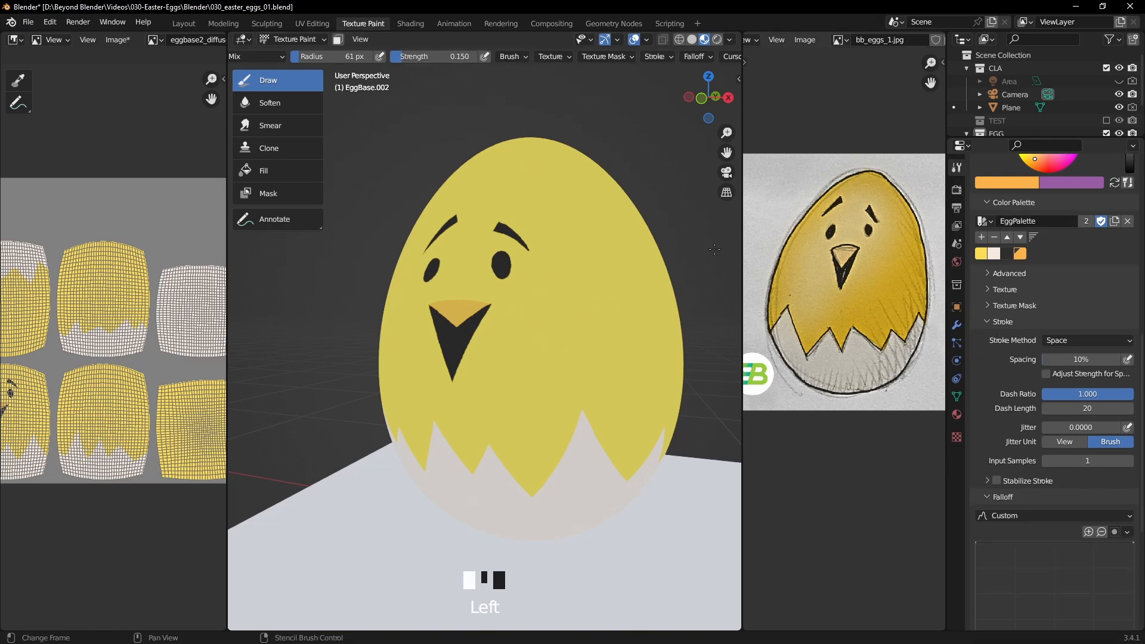
left_click(655, 57)
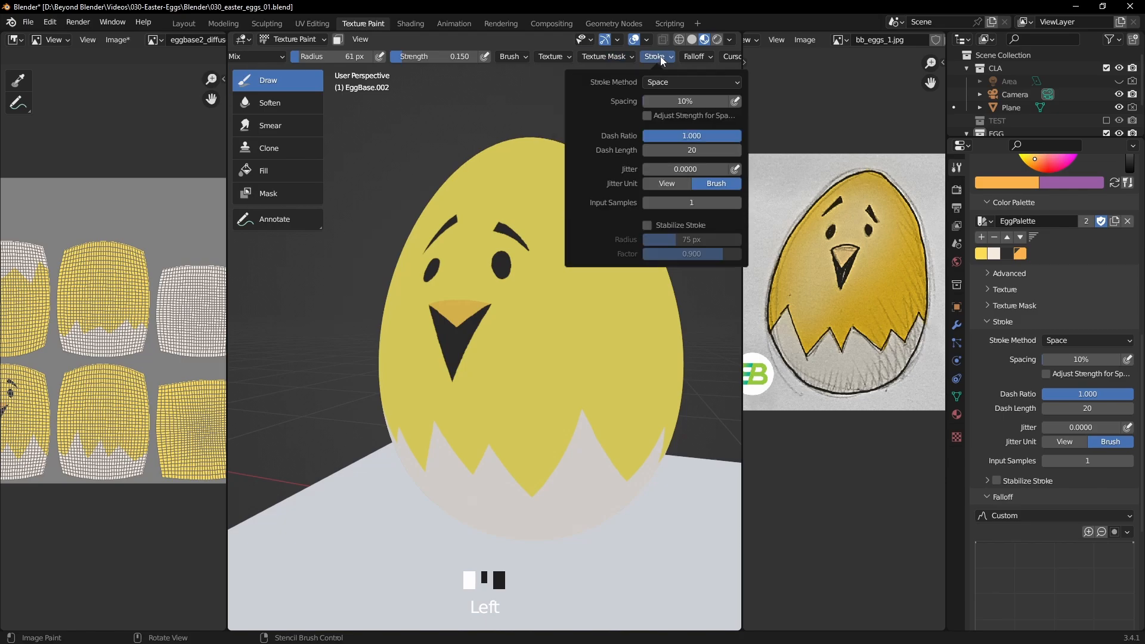
left_click(661, 58)
left_click(661, 56)
left_click(668, 81)
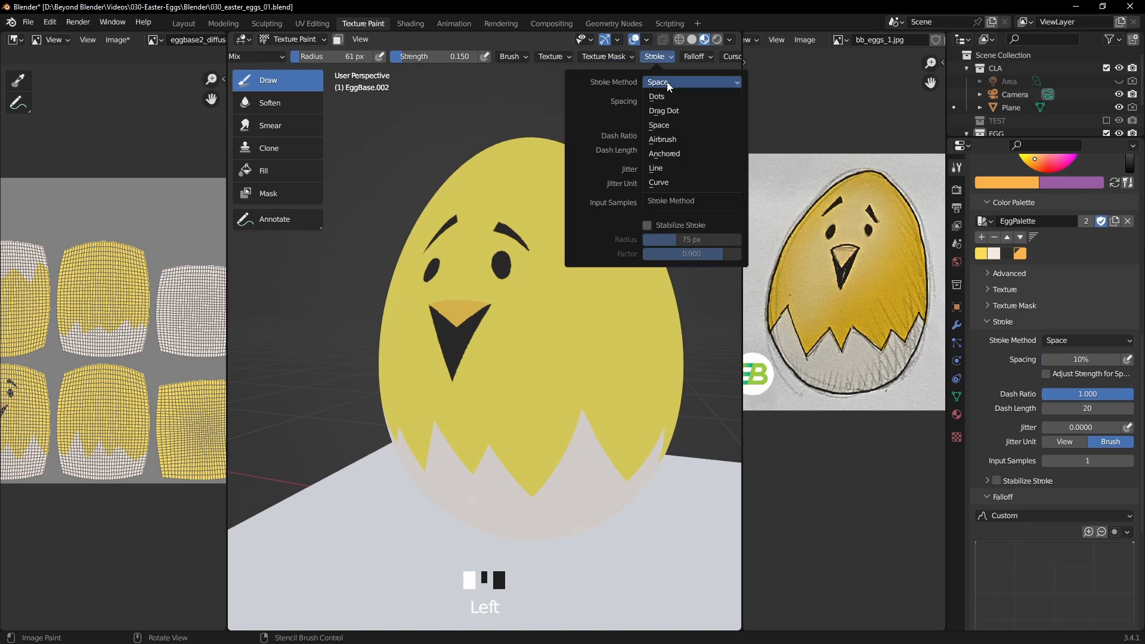
left_click(674, 139)
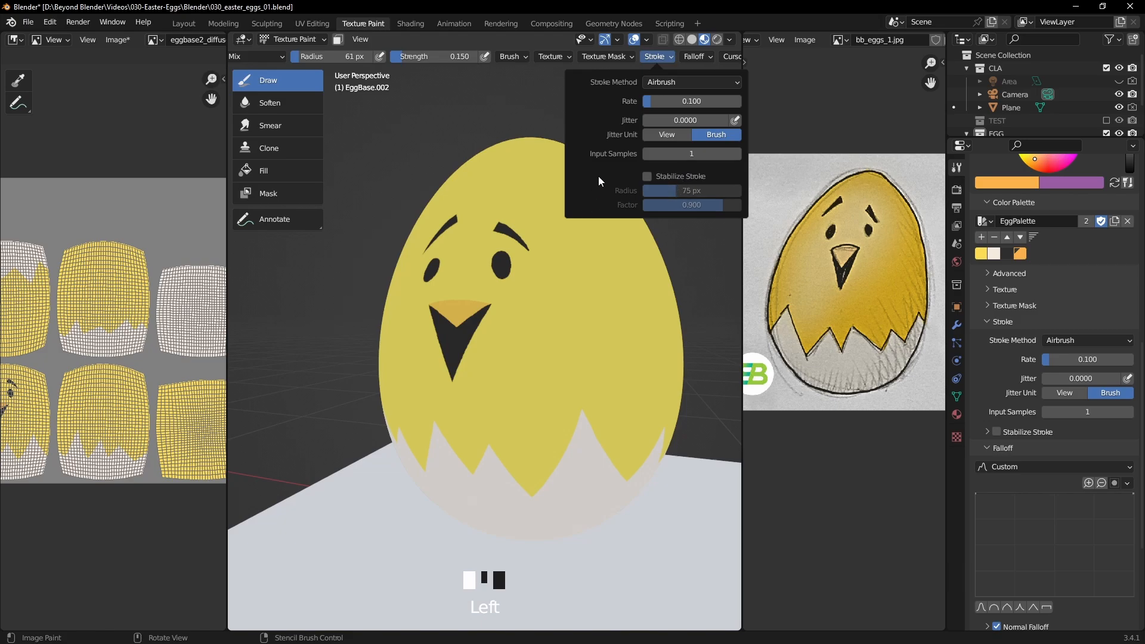
double_click(564, 326)
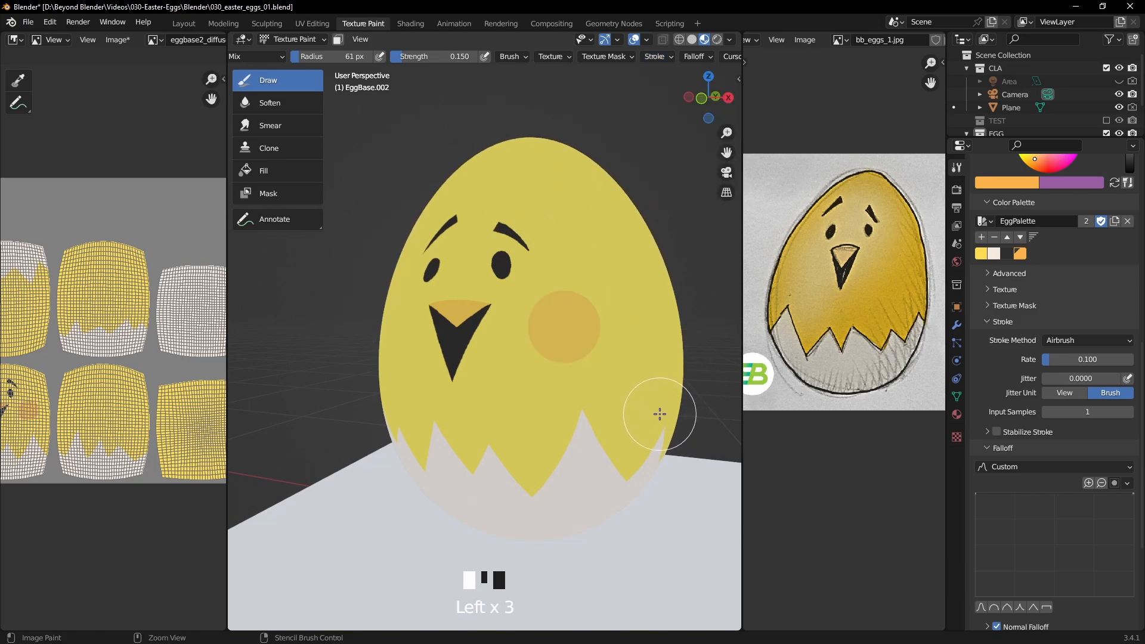
key("ctrl+z")
Change the Draw brush's falloff from the custom curve to the Smooth preset.
left_click(525, 57)
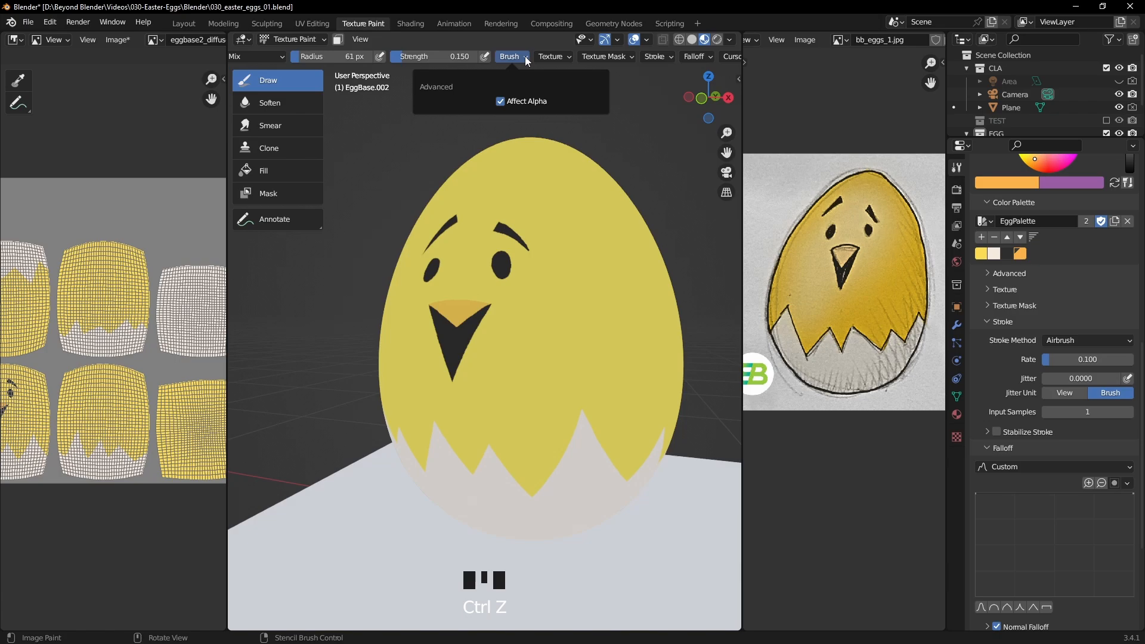
mouse_move(691, 57)
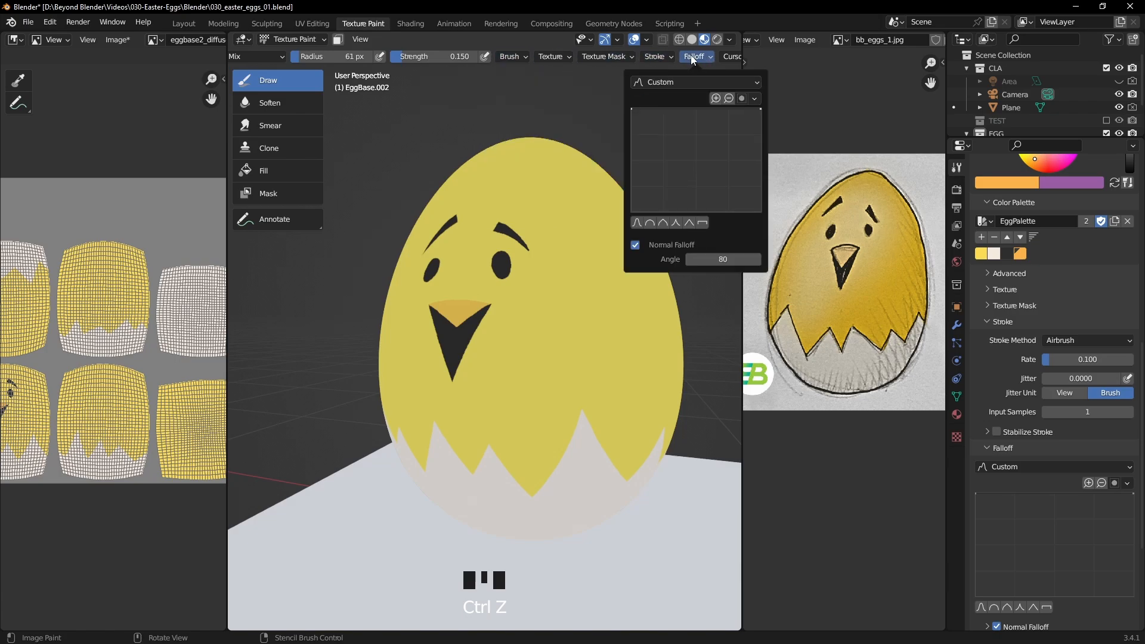
left_click(714, 83)
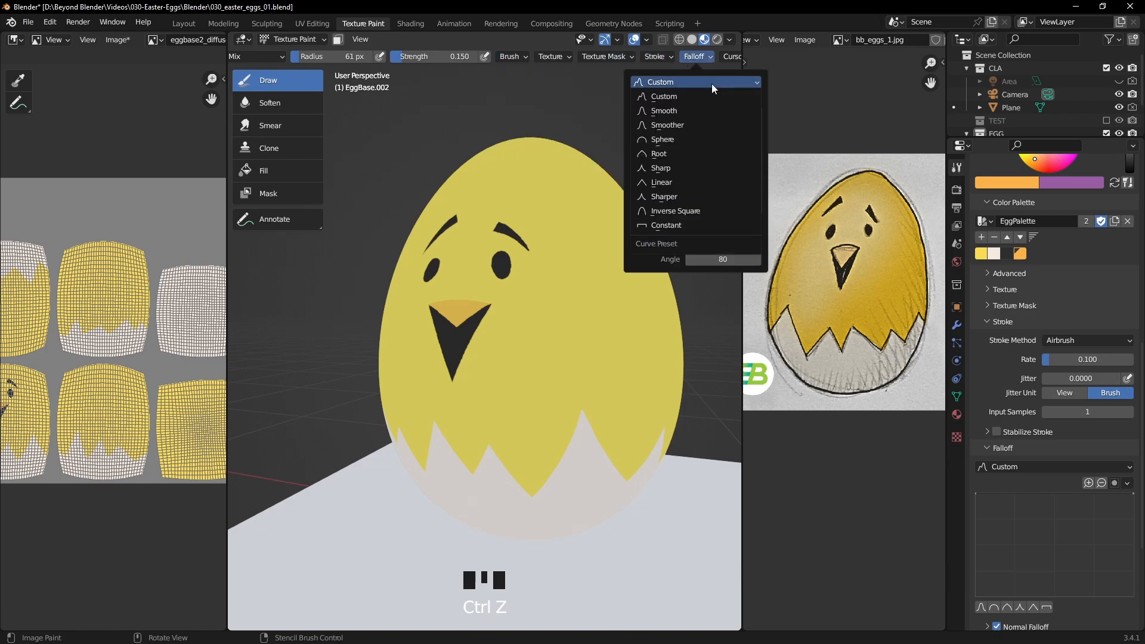
left_click(663, 112)
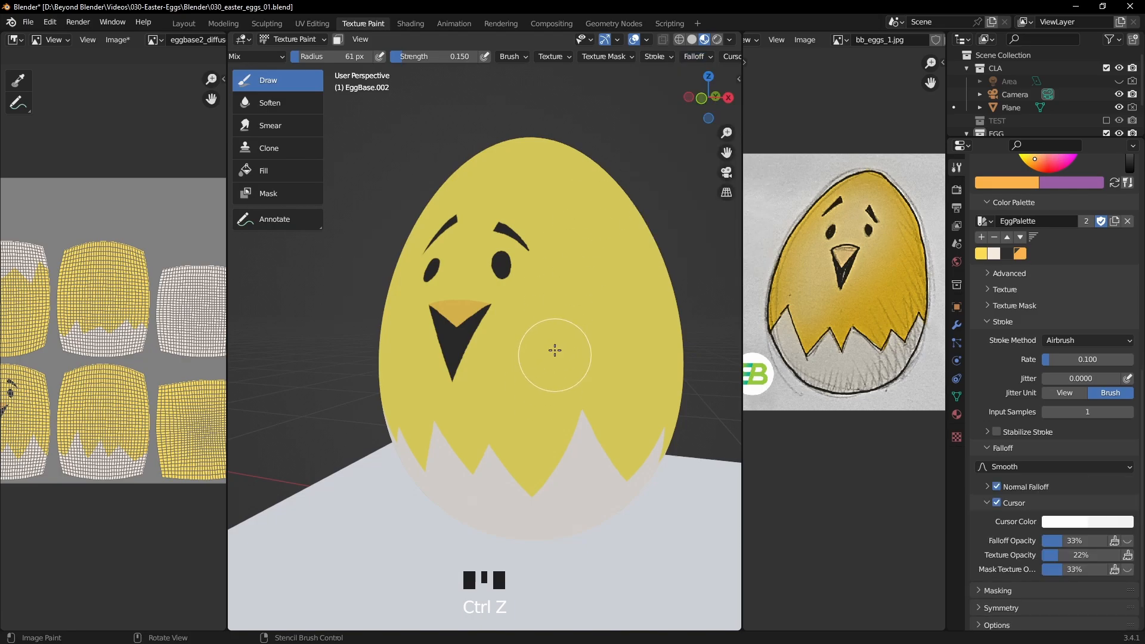
Enlarge the brush to 74 px and airbrush a soft orange blush on the cheek beside the beak.
double_click(556, 318)
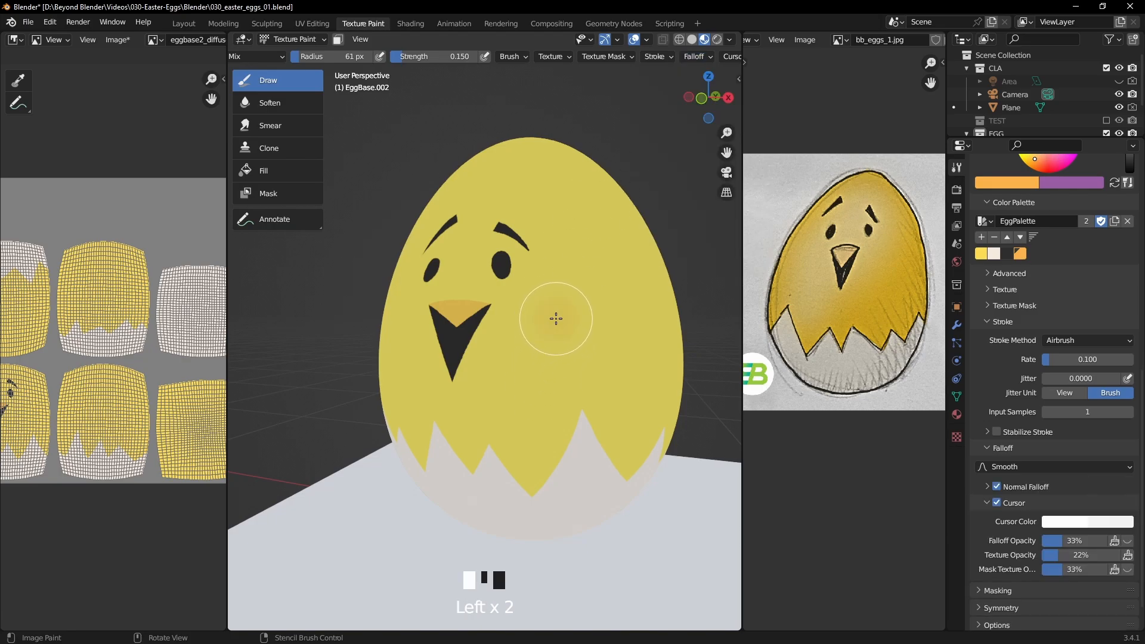
middle_click_drag(552, 384, 556, 351)
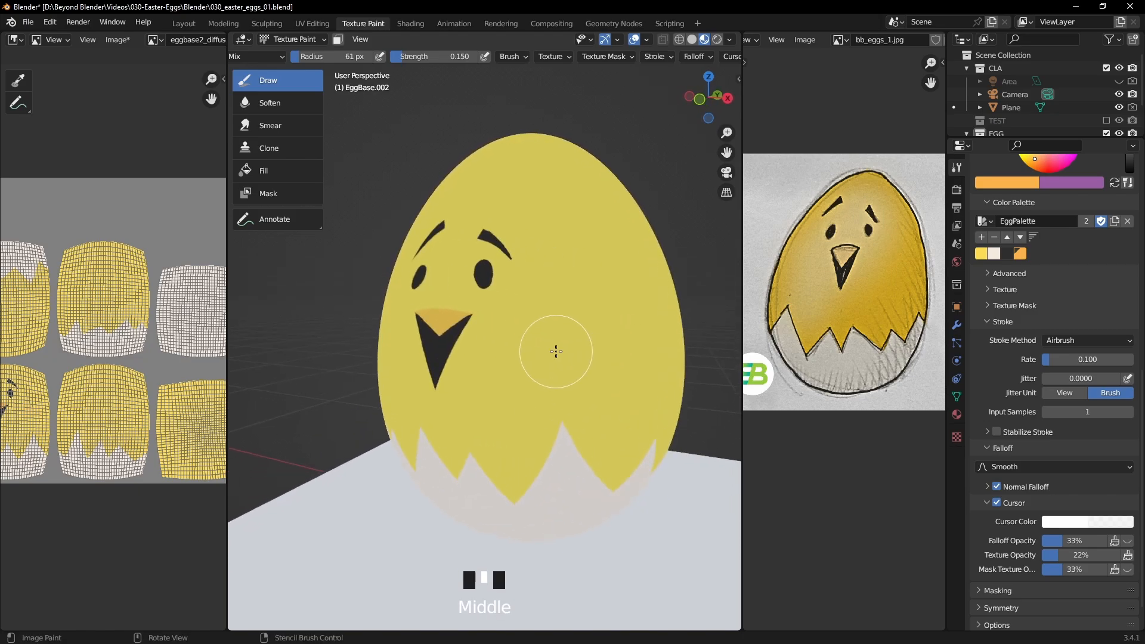
key("bracketright")
key("bracketright")
left_click_drag(536, 322, 531, 329)
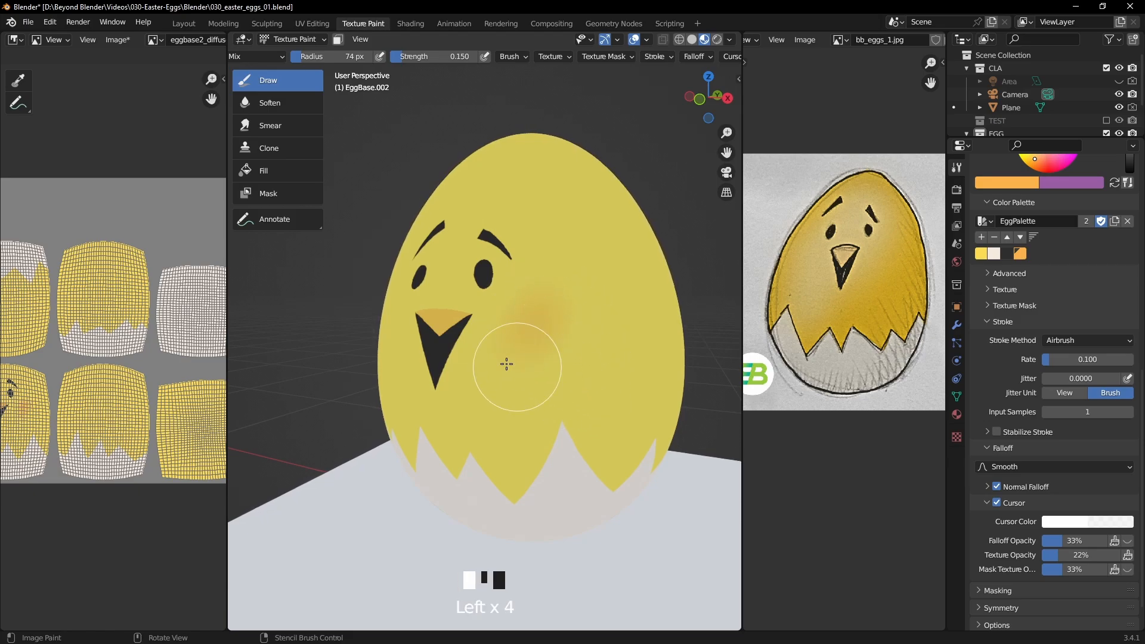
Airbrush a matching soft orange blush on the opposite cheek of the chick.
middle_click_drag(506, 364, 508, 337)
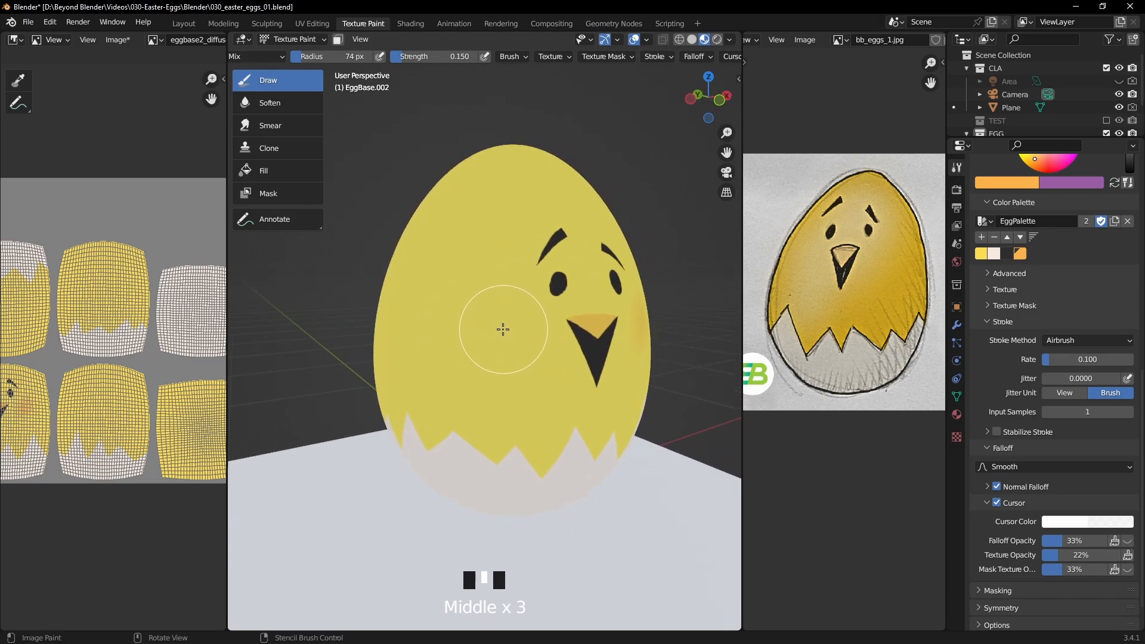
left_click_drag(503, 330, 500, 325)
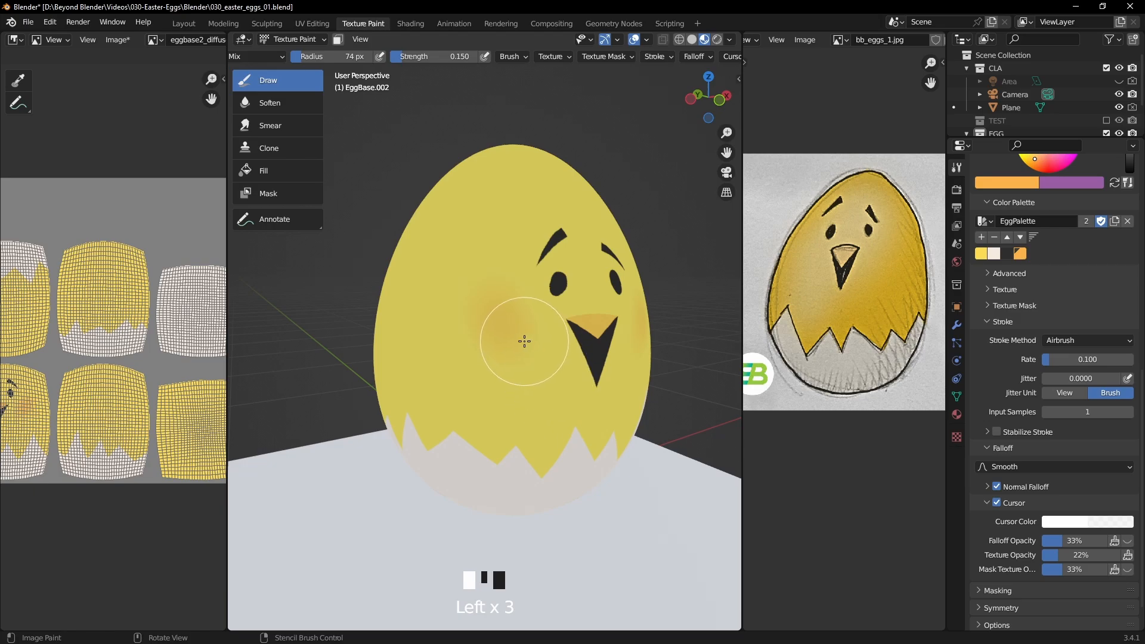
left_click(593, 371)
Review the blushed chick's face in Rendered and Solid shading, and save the painted eggbase2_diffuse image.
mouse_move(593, 371)
middle_mouse_down()
mouse_move(538, 397)
mouse_move(501, 388)
mouse_move(531, 406)
middle_mouse_up()
scroll(522, 381, "down", 3)
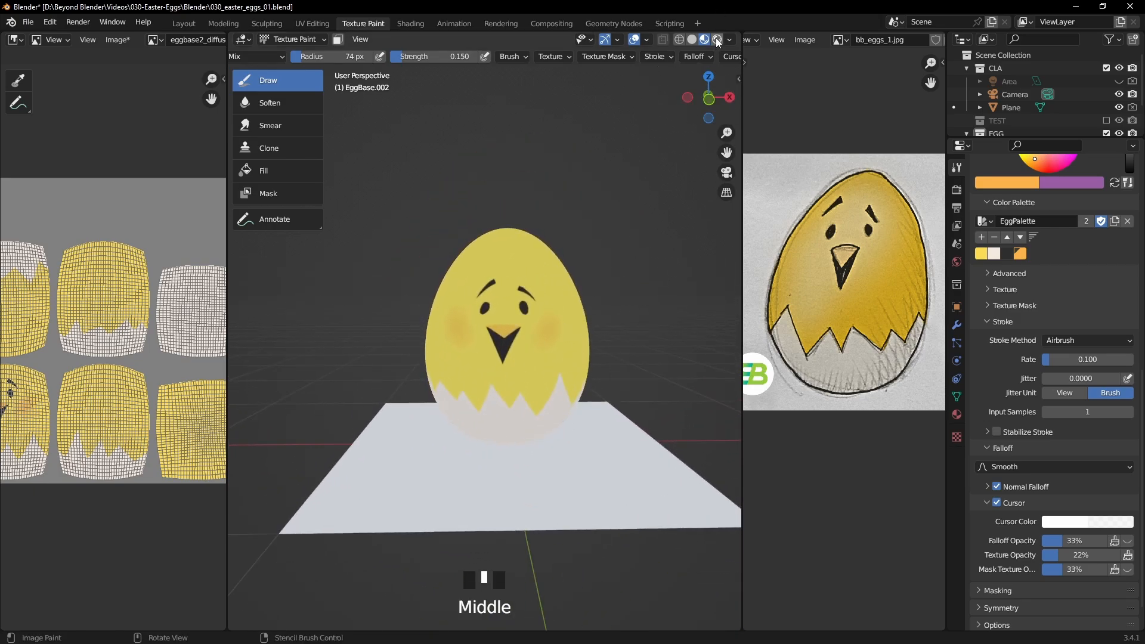
left_click(718, 42)
mouse_move(637, 382)
middle_mouse_down()
mouse_move(652, 295)
mouse_move(639, 256)
middle_mouse_up()
left_click(677, 43)
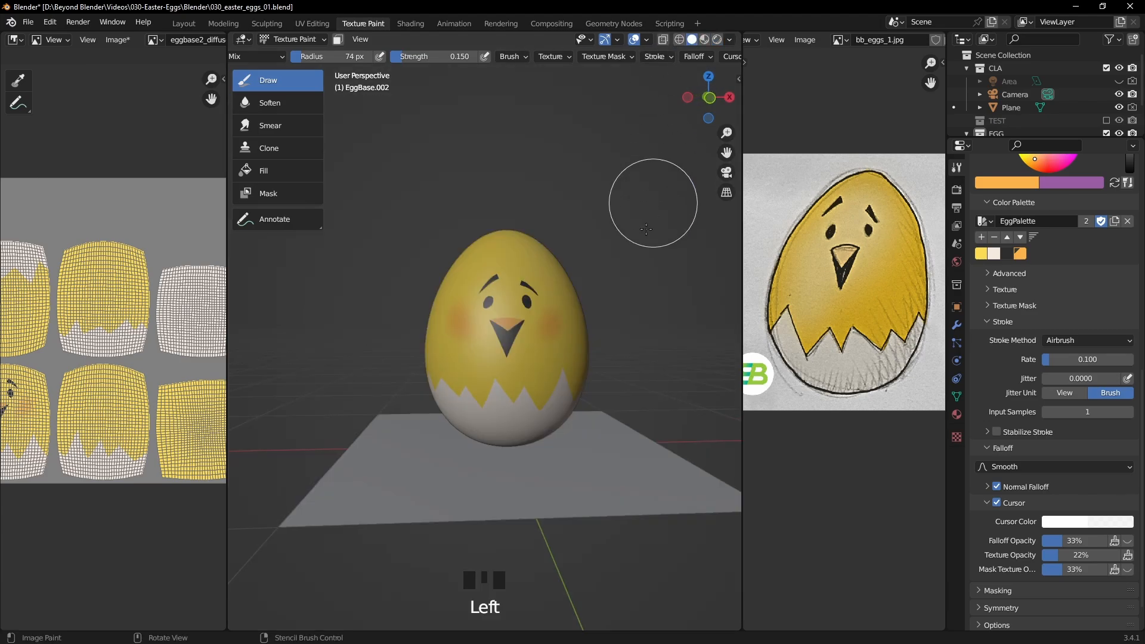
mouse_move(652, 192)
middle_mouse_down()
mouse_move(669, 250)
mouse_move(632, 238)
middle_mouse_up()
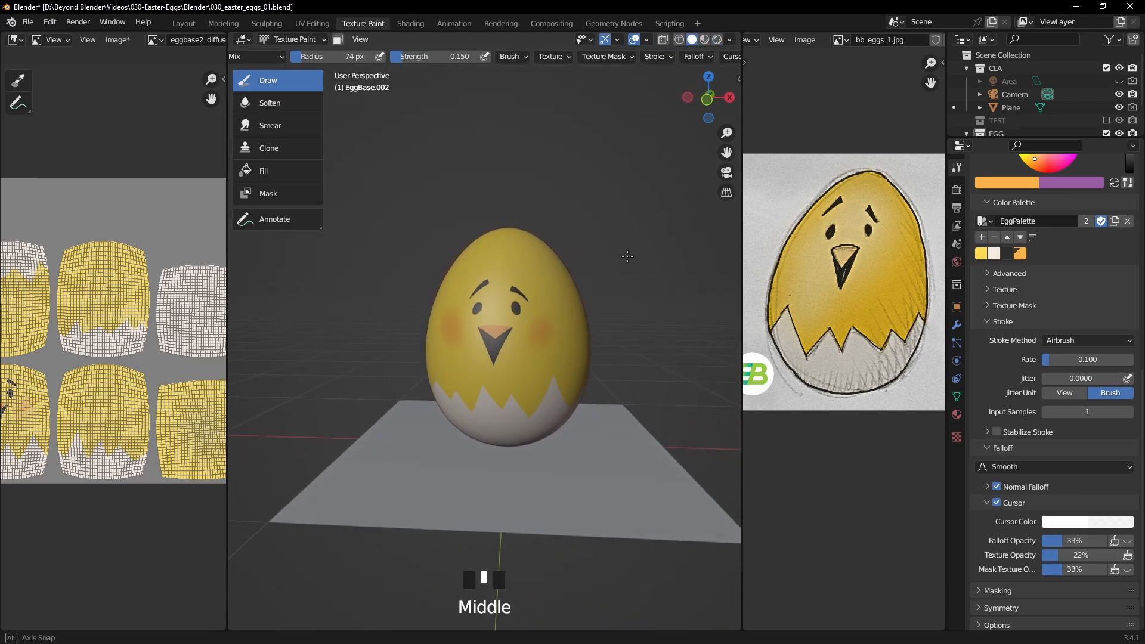
left_click(116, 40)
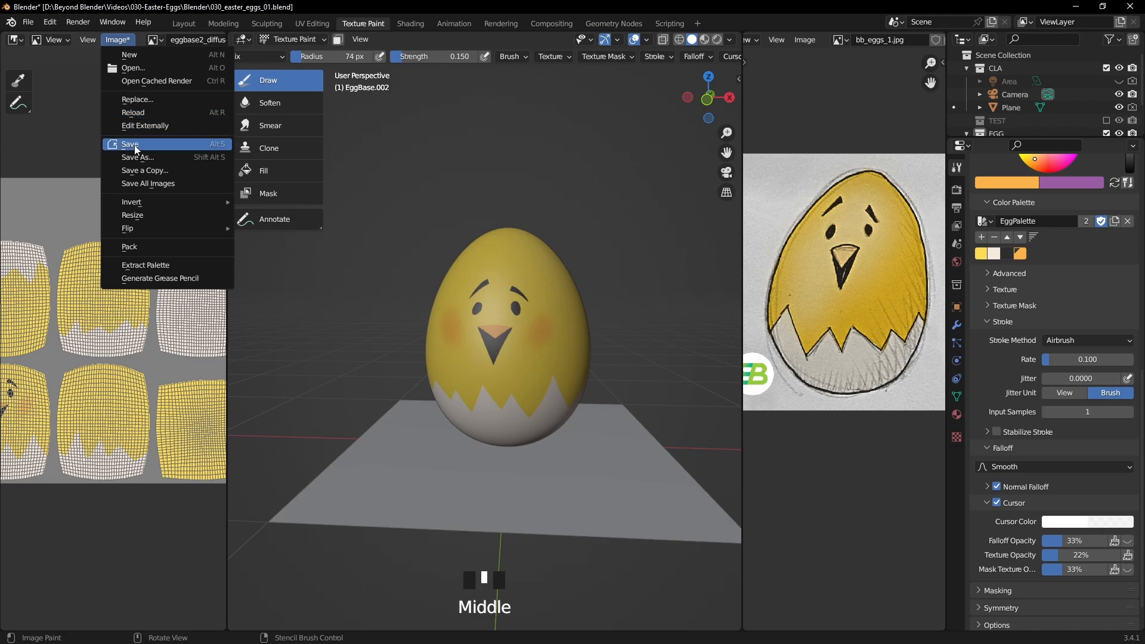
left_click(137, 144)
Look at the egg in the Layout workspace, and reconnect EggBase2's Principled BSDF to the Material Output in the Shading workspace.
left_click(184, 24)
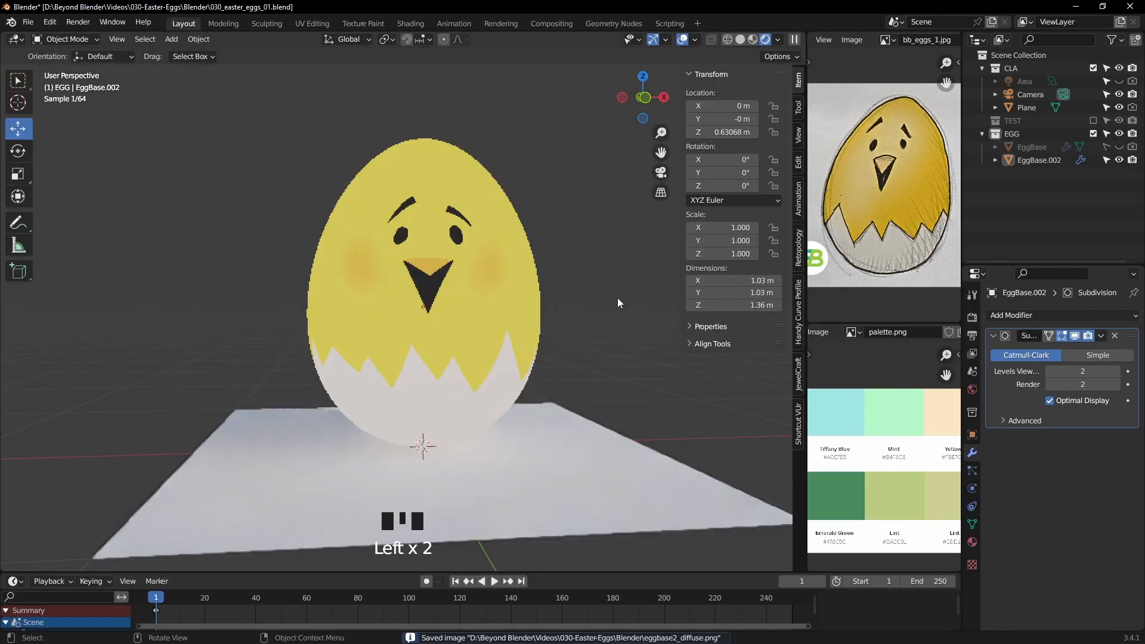
mouse_move(617, 298)
middle_mouse_down()
mouse_move(593, 303)
mouse_move(596, 293)
middle_mouse_up()
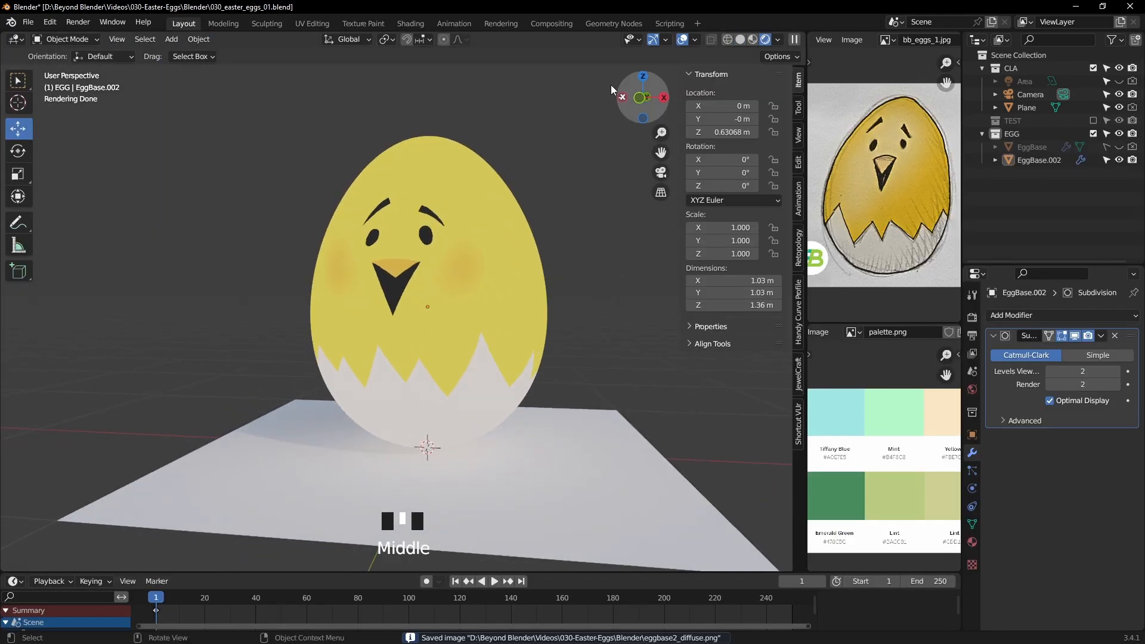
left_click(421, 28)
left_click(635, 339, "ctrl+shift")
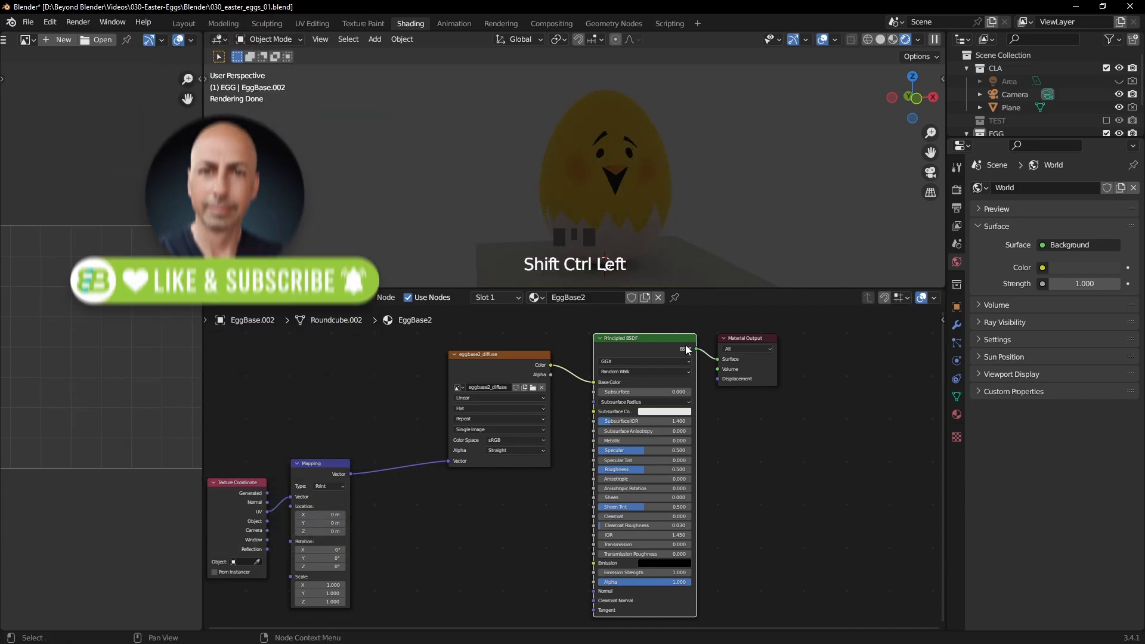
Turn off Scene Lights and Scene World for the rendered viewport, and light the egg with the indoor room environment instead.
left_click(918, 41)
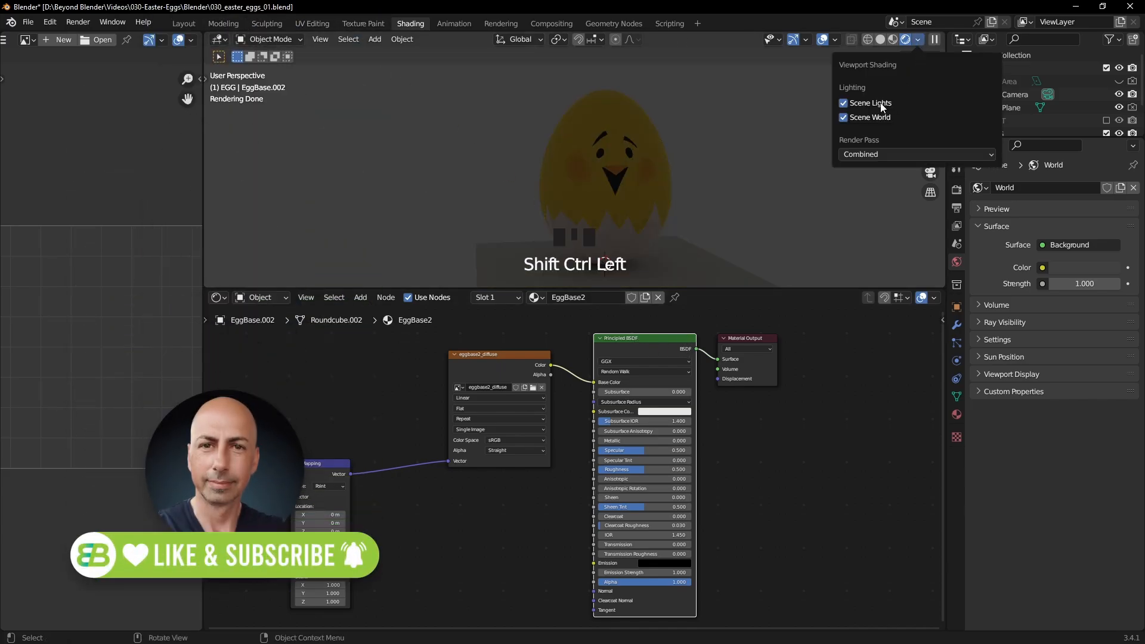
left_click(872, 117)
mouse_move(782, 182)
middle_mouse_down()
mouse_move(706, 181)
mouse_move(722, 174)
middle_mouse_up()
scroll(722, 174, "up", 1)
left_click(919, 40)
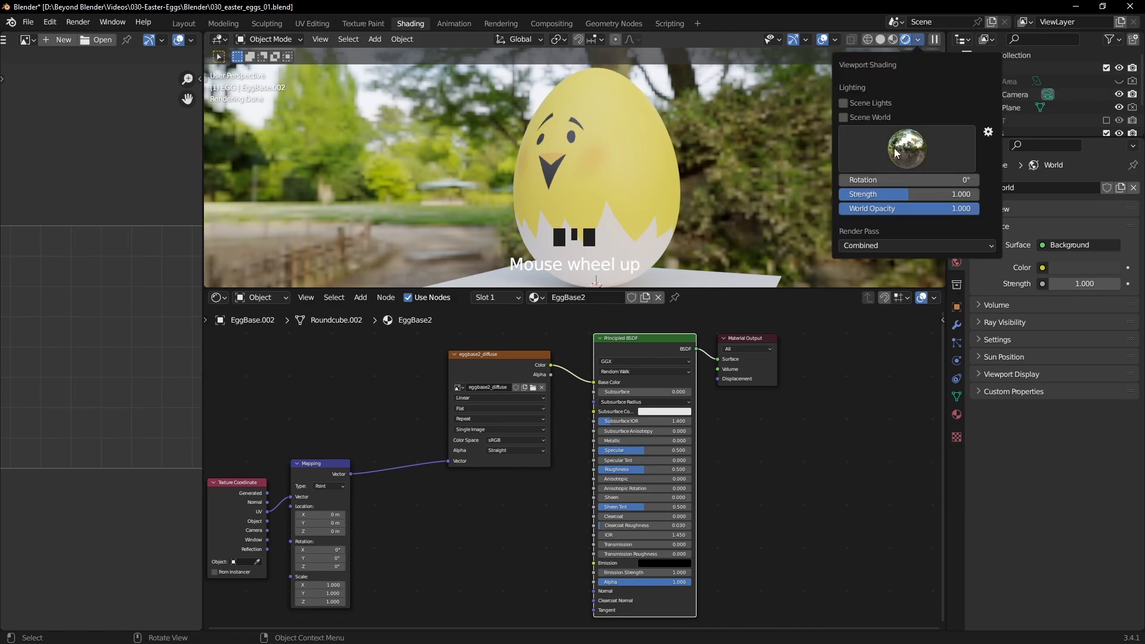
left_click(906, 148)
left_click(866, 196)
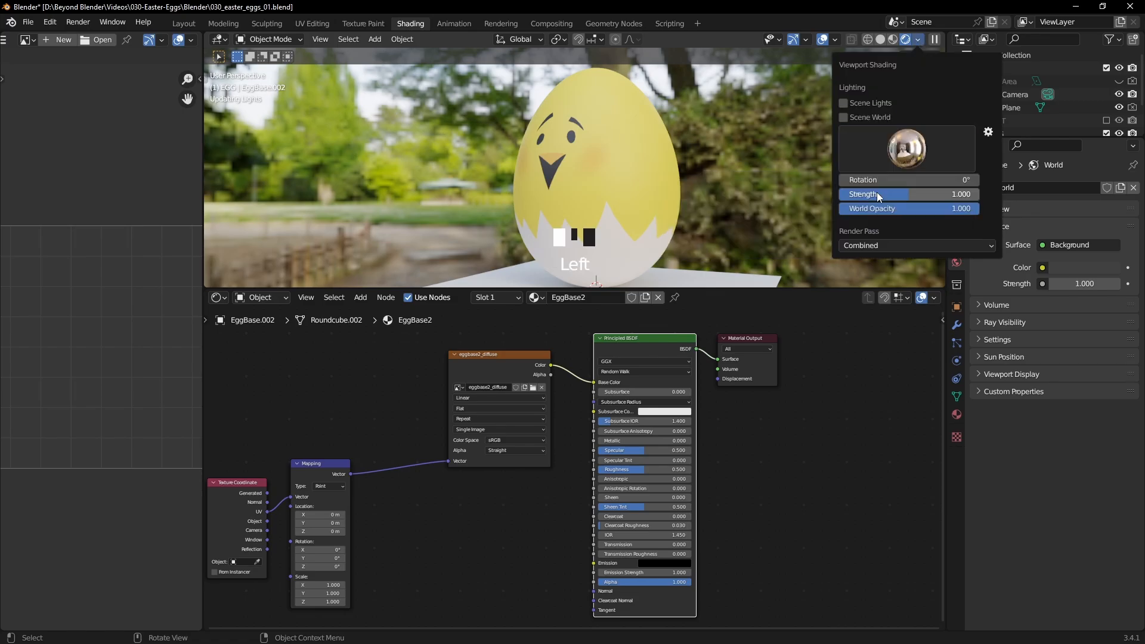
middle_click_drag(689, 173, 577, 162)
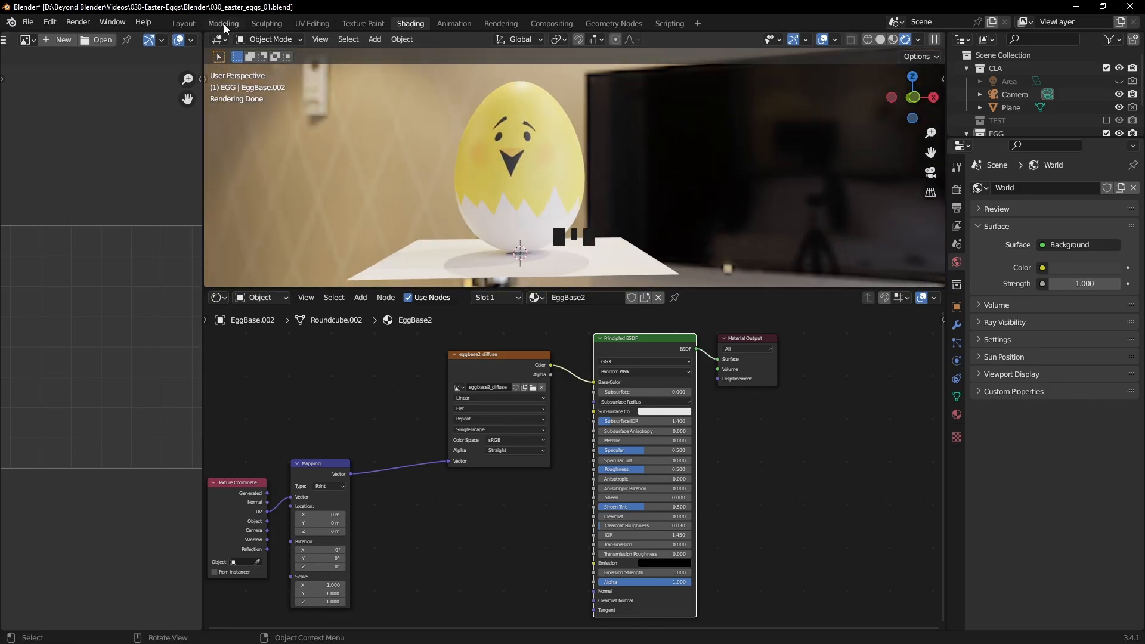
Return to the Texture Paint workspace, remove the extra image view beside the 3D viewport, and widen the viewport over the UV image area.
left_click(181, 24)
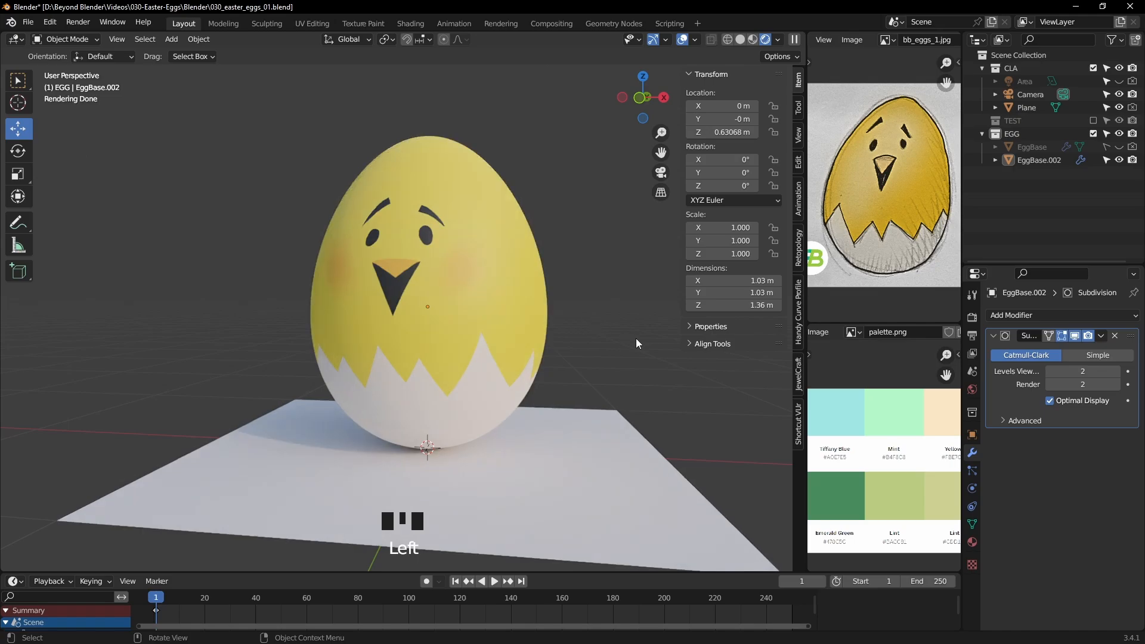
left_click(363, 23)
scroll(588, 273, "down", 2)
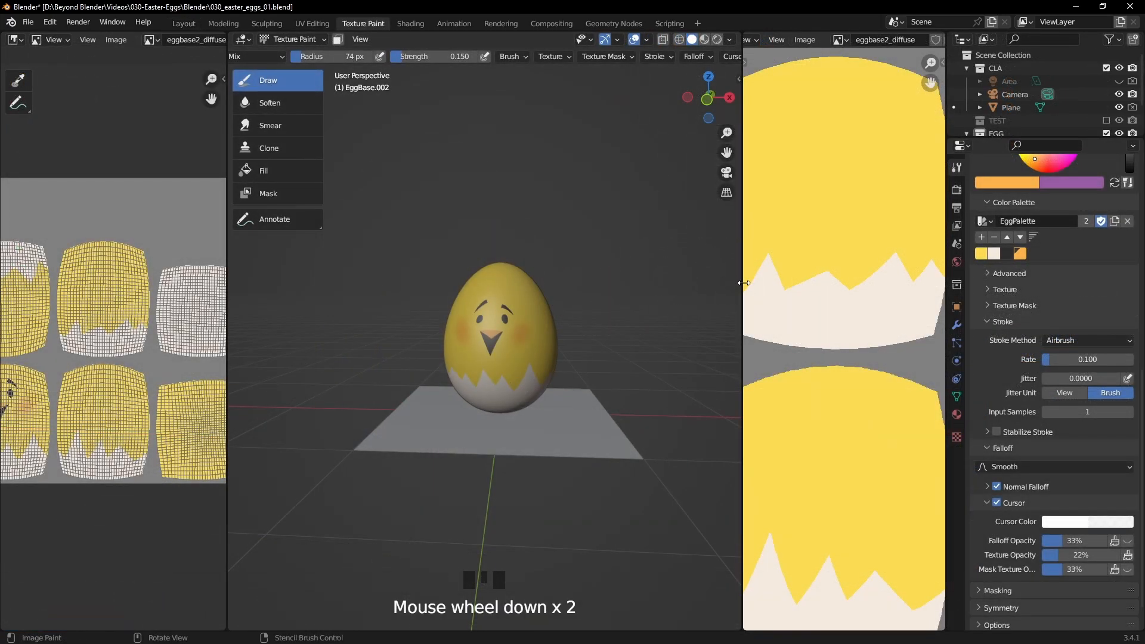
right_click(744, 283)
left_click(730, 281)
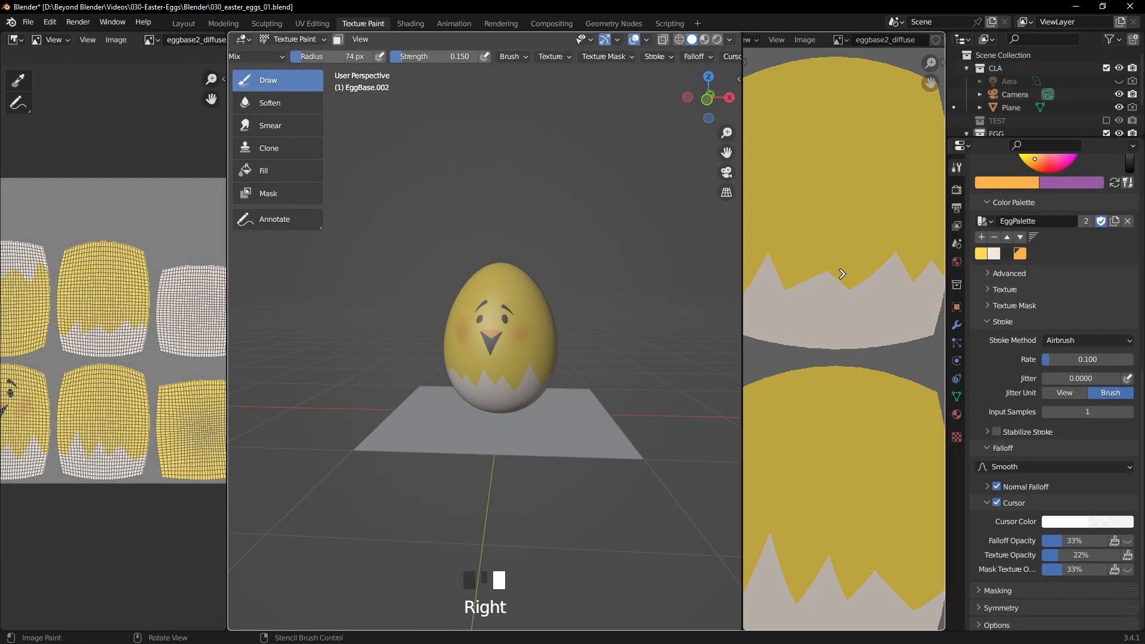
left_click(841, 274)
scroll(726, 296, "down", 1)
scroll(725, 296, "up", 3)
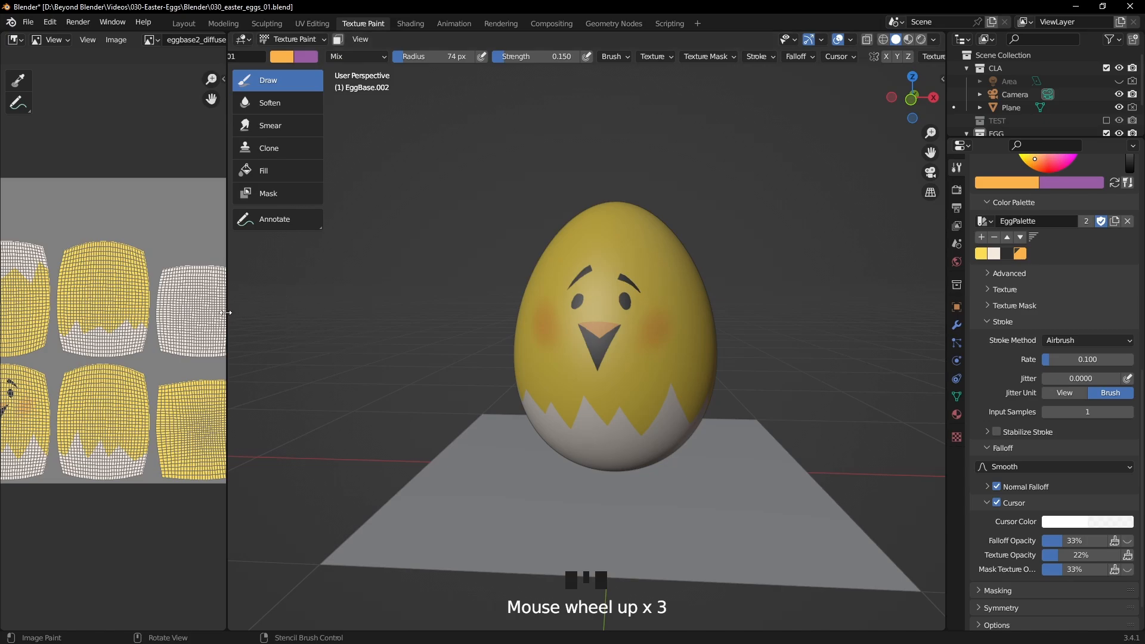
left_click_drag(226, 314, 47, 312)
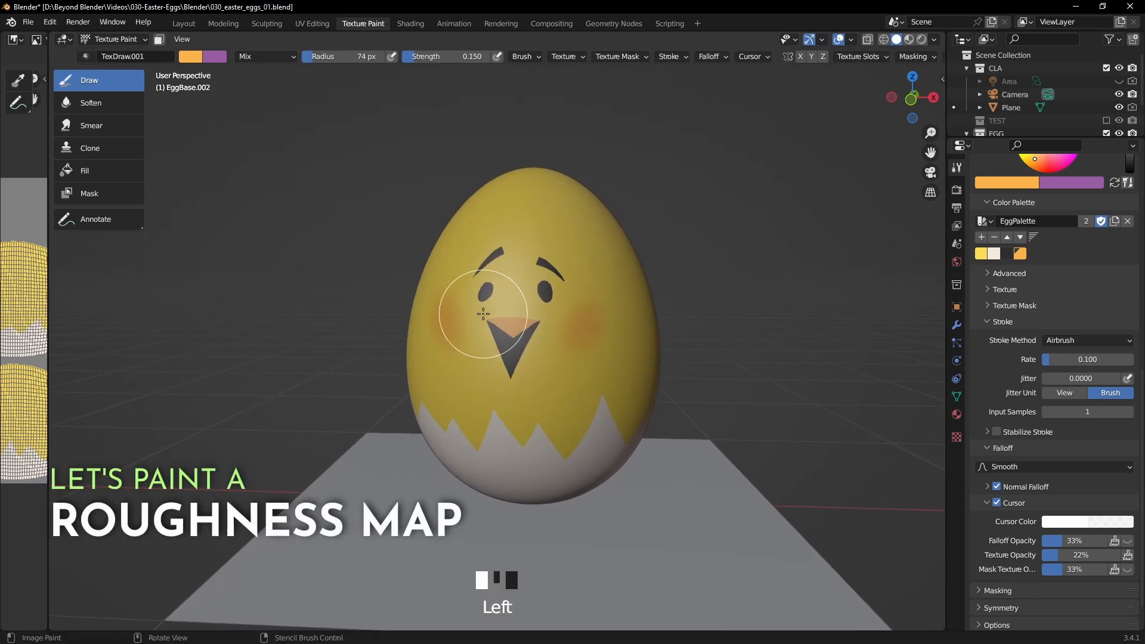
Add a blank Roughness paint slot named EggBase2_Roughness at 2048 × 2048 px with Alpha off.
left_click(875, 56)
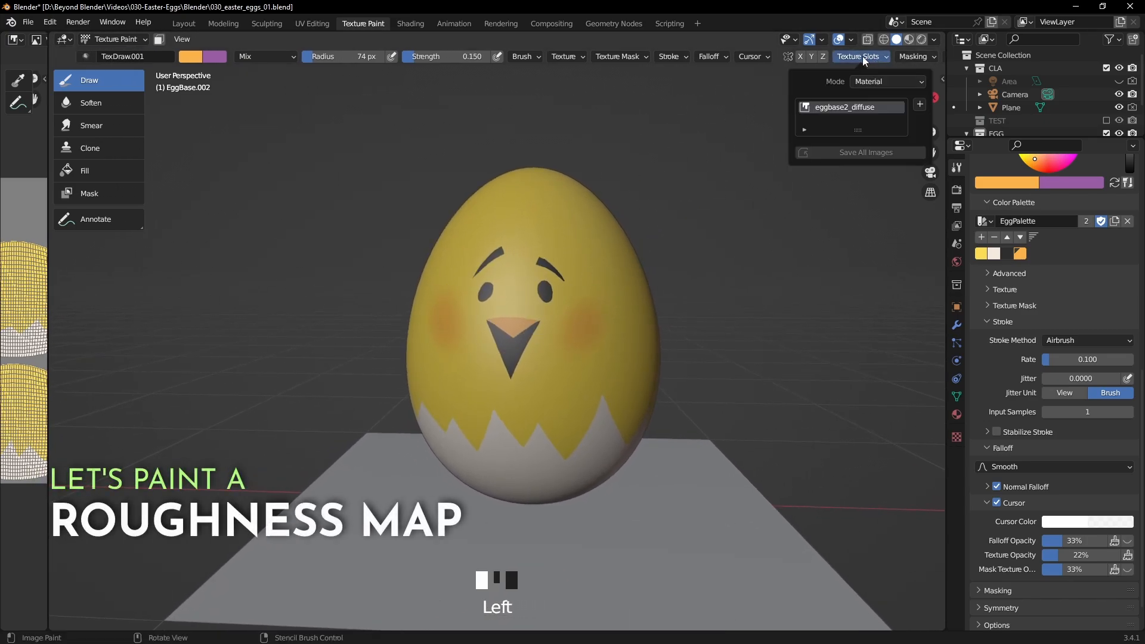
left_click(919, 104)
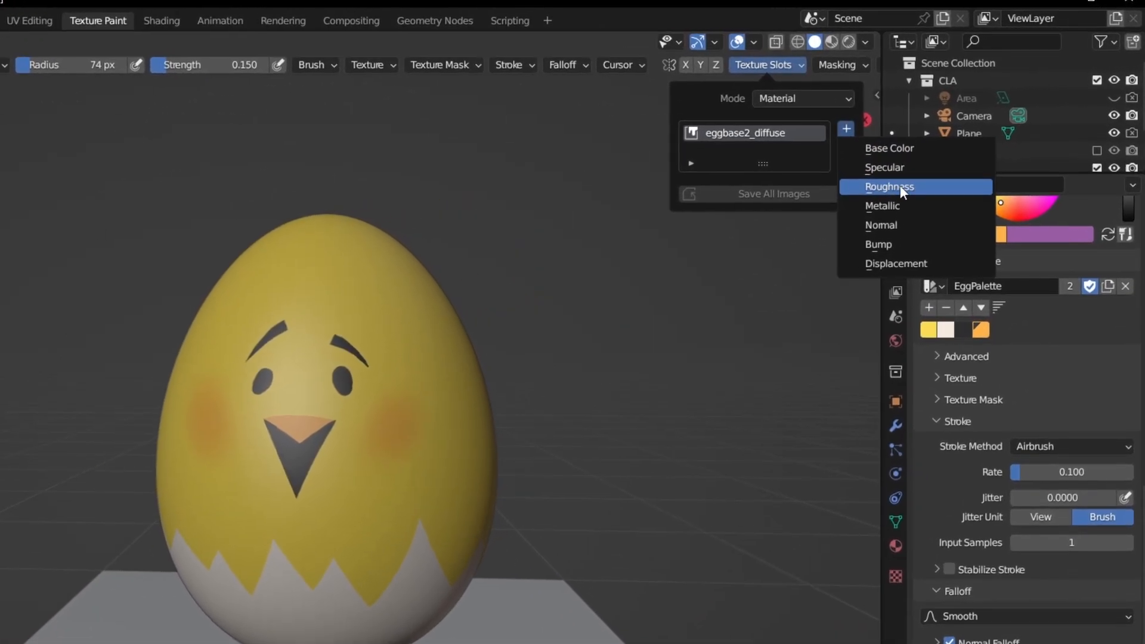
left_click(940, 159)
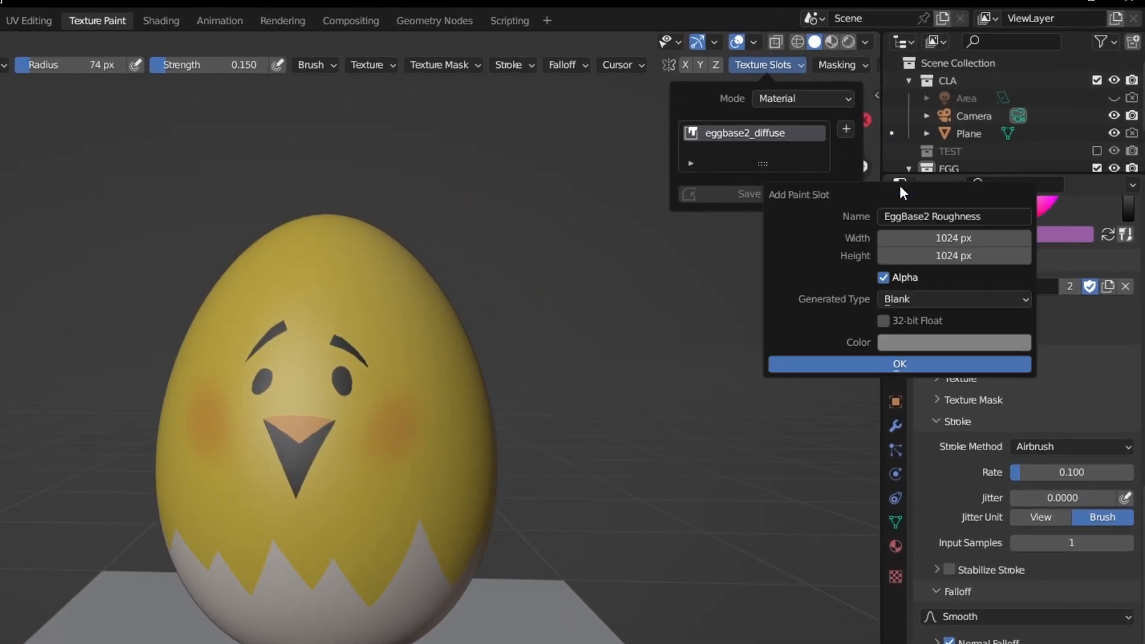
left_click(918, 214)
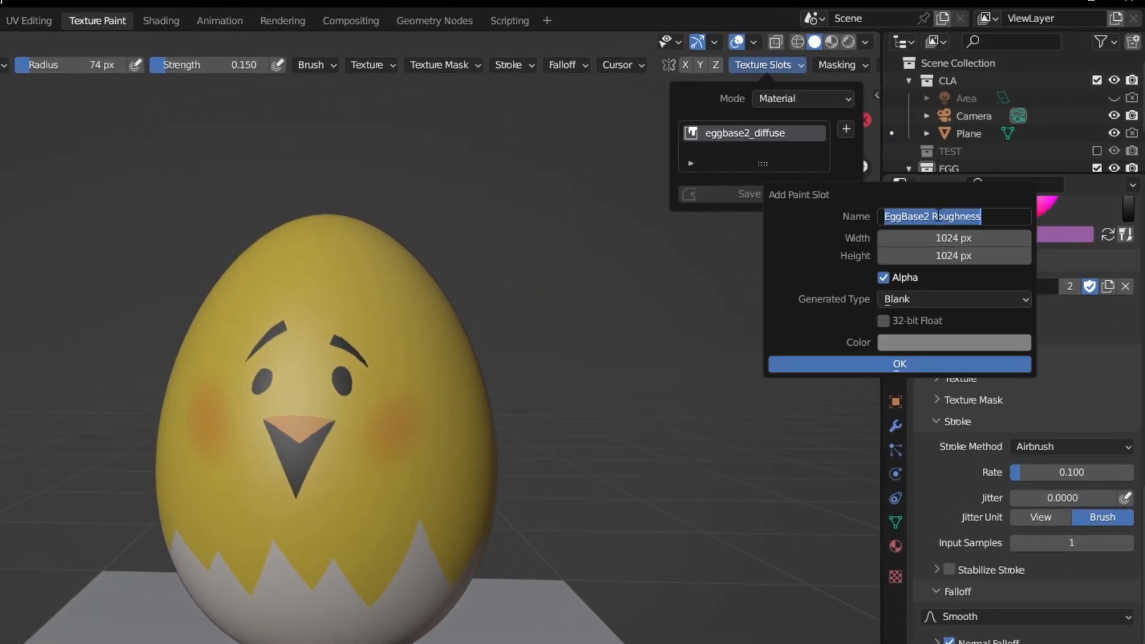
left_click(931, 216)
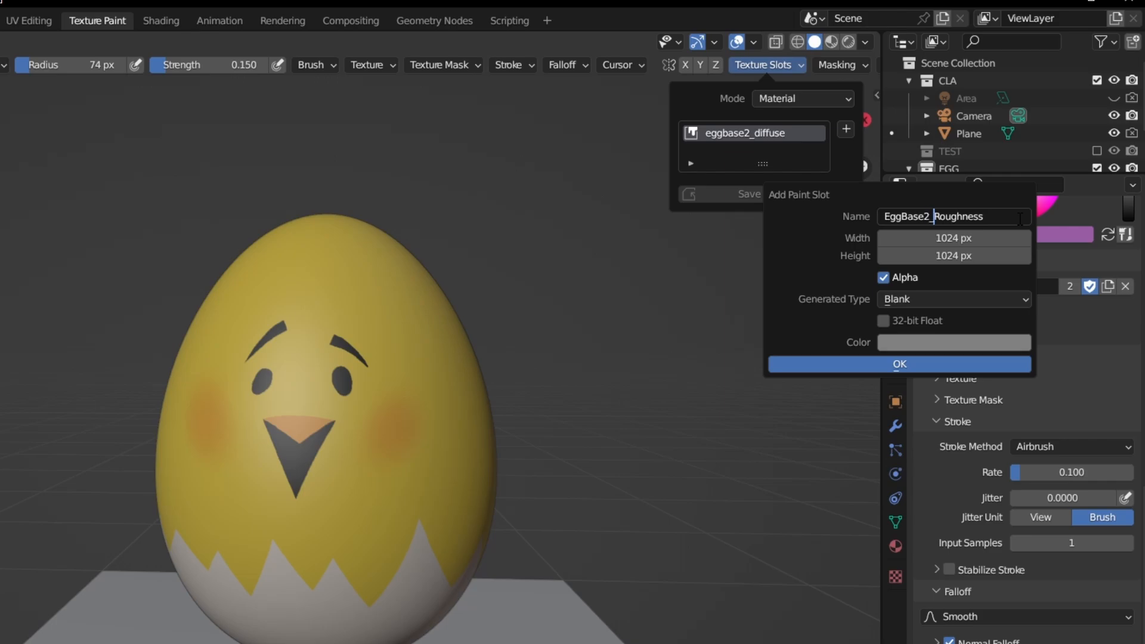
left_click(957, 241)
left_click_drag(961, 237, 960, 256)
type("2048")
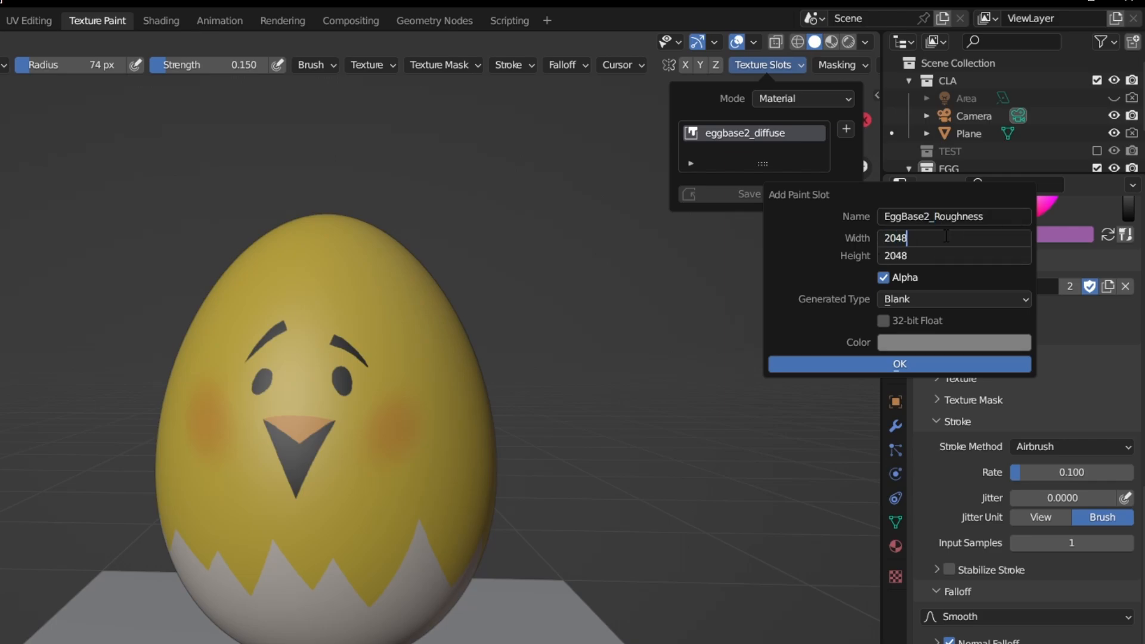
key("Return")
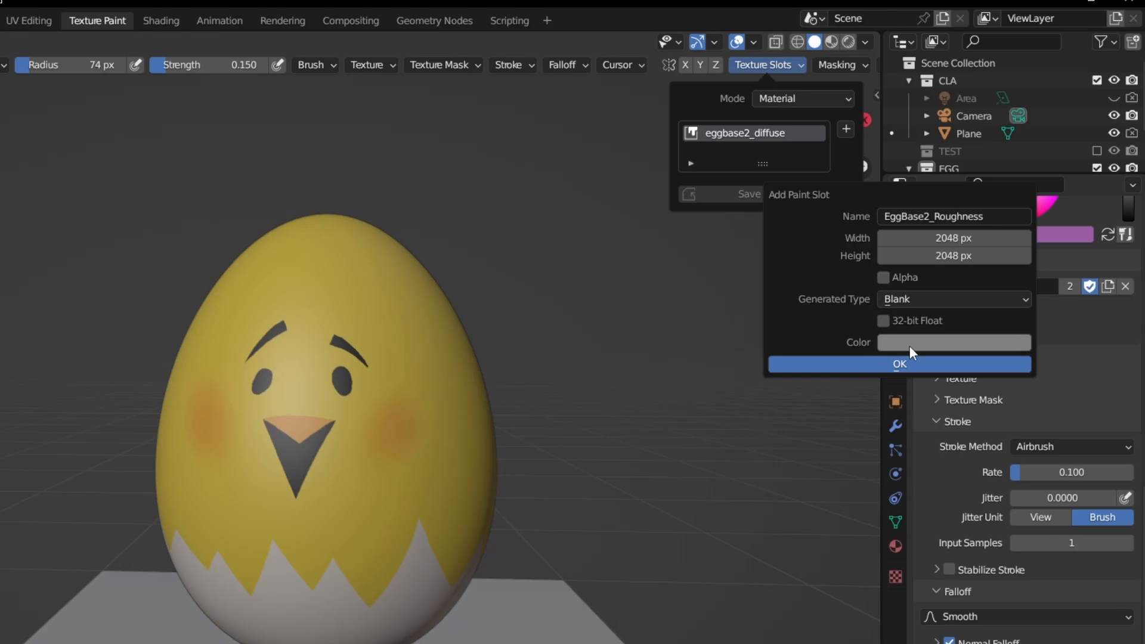
left_click(930, 343)
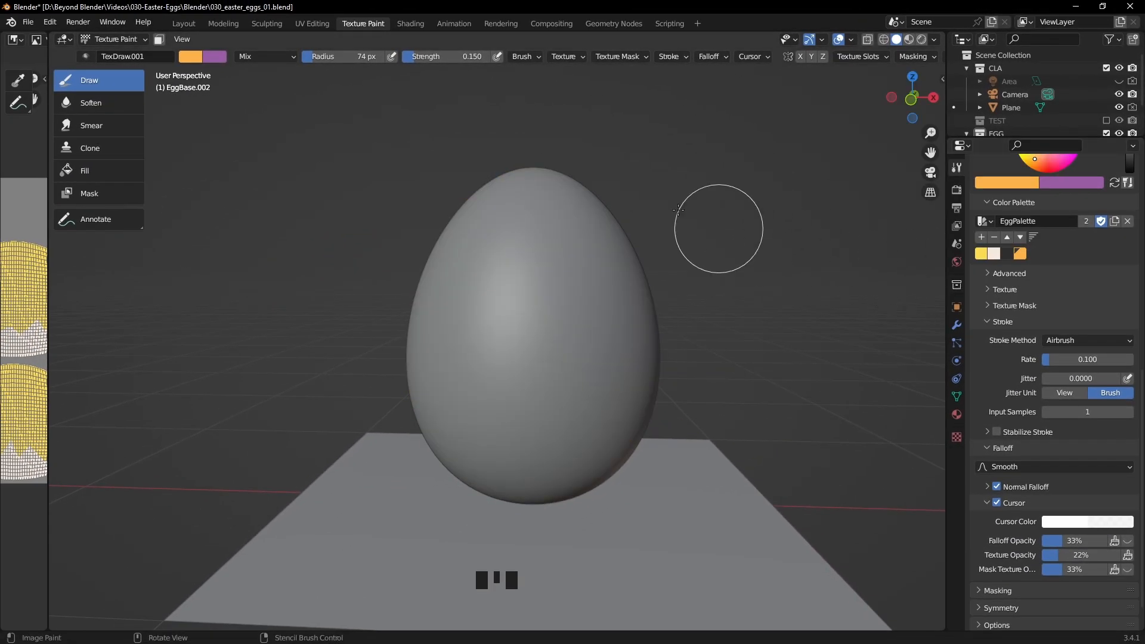
In the Shading workspace, place the EggBase2_Roughness node below the diffuse texture and link the Mapping node's Vector output to it.
left_click(413, 23)
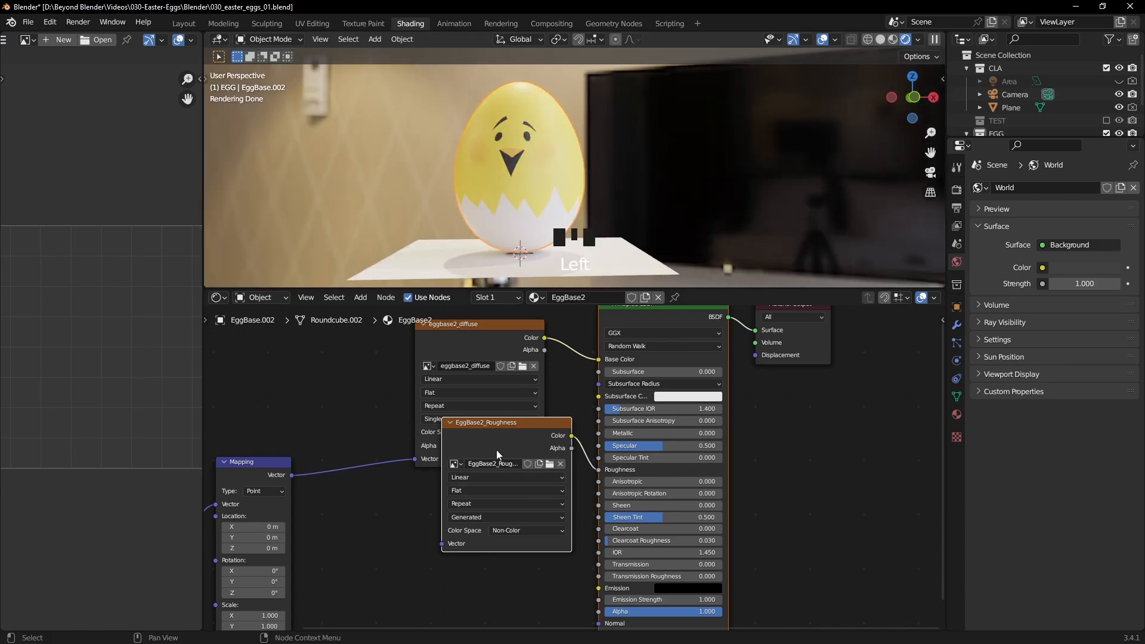
left_click(498, 422)
left_click_drag(499, 424, 472, 493)
middle_click_drag(306, 484, 367, 381)
left_click_drag(353, 372, 475, 510)
middle_click_drag(602, 427, 558, 482)
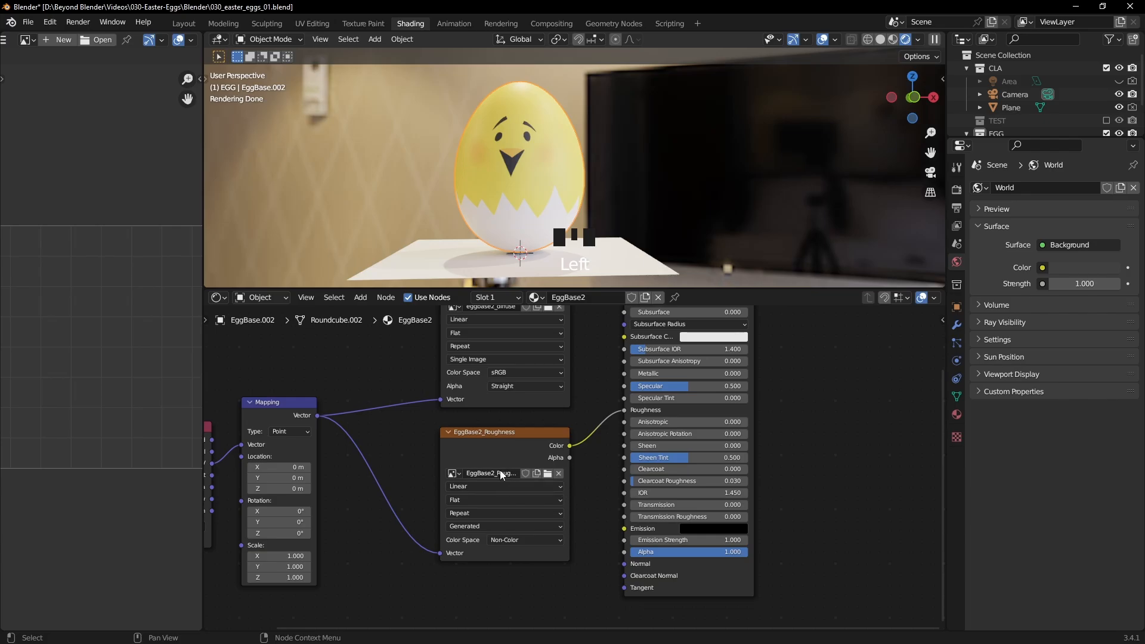
left_click(504, 437)
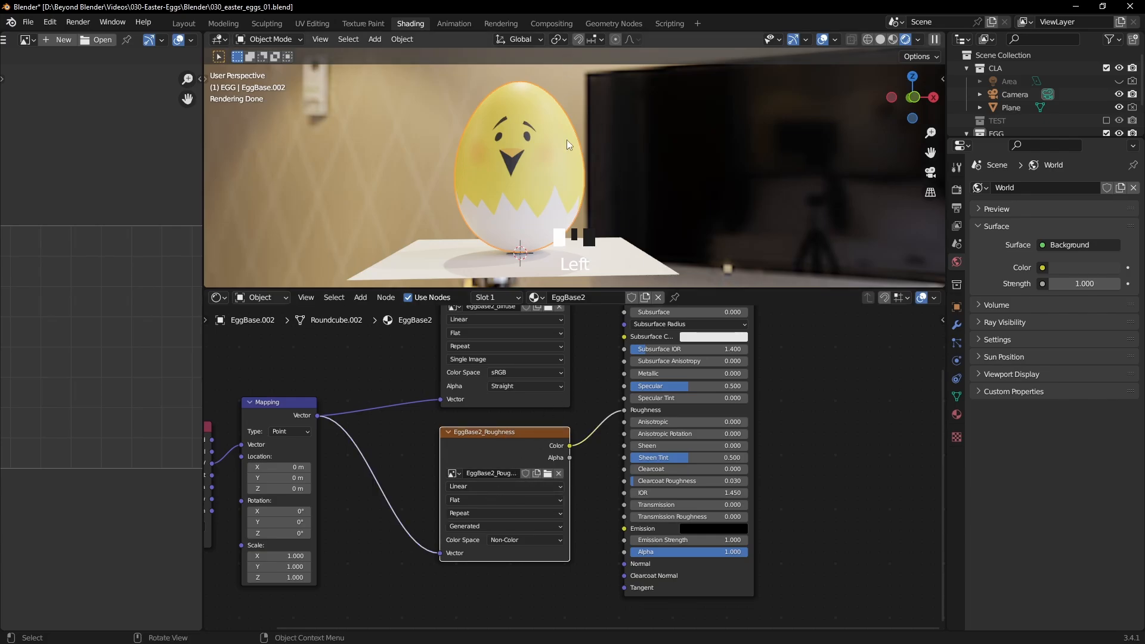
Go back to Texture Paint and set the primary brush color to pure white.
left_click(363, 24)
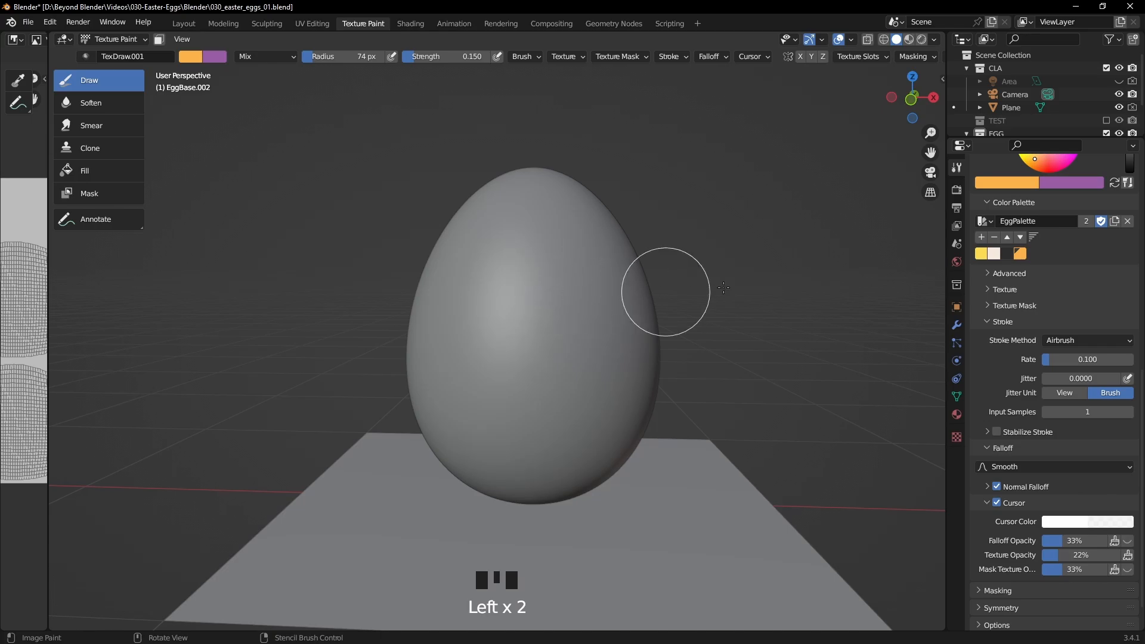
scroll(1044, 301, "up", 5)
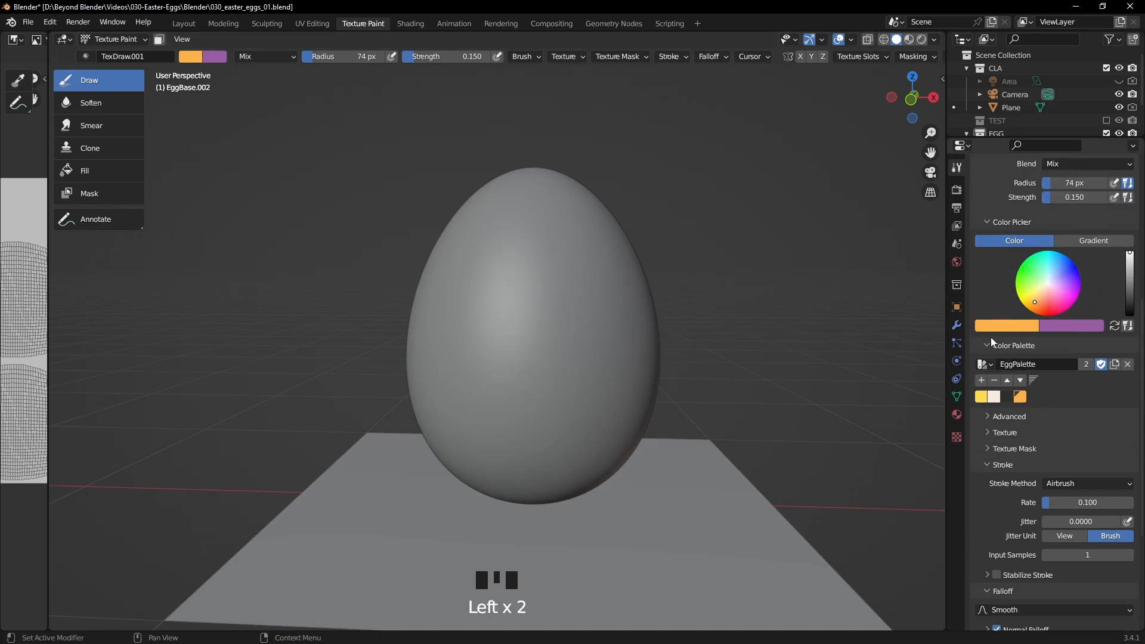
left_click(995, 327)
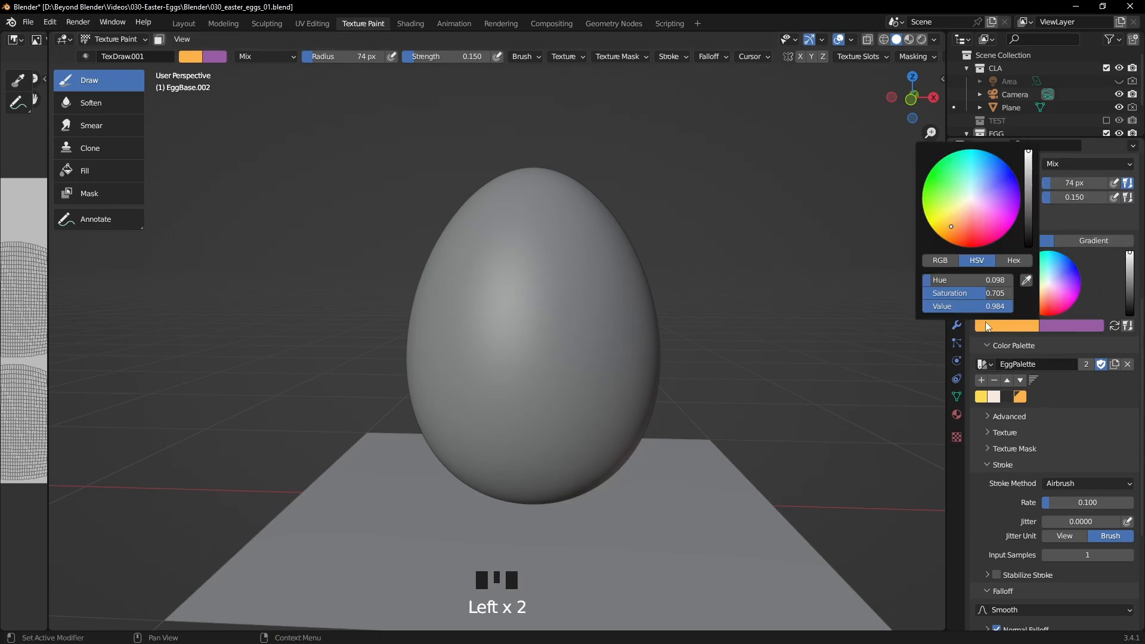
left_click(942, 261)
left_click_drag(954, 306, 1011, 306)
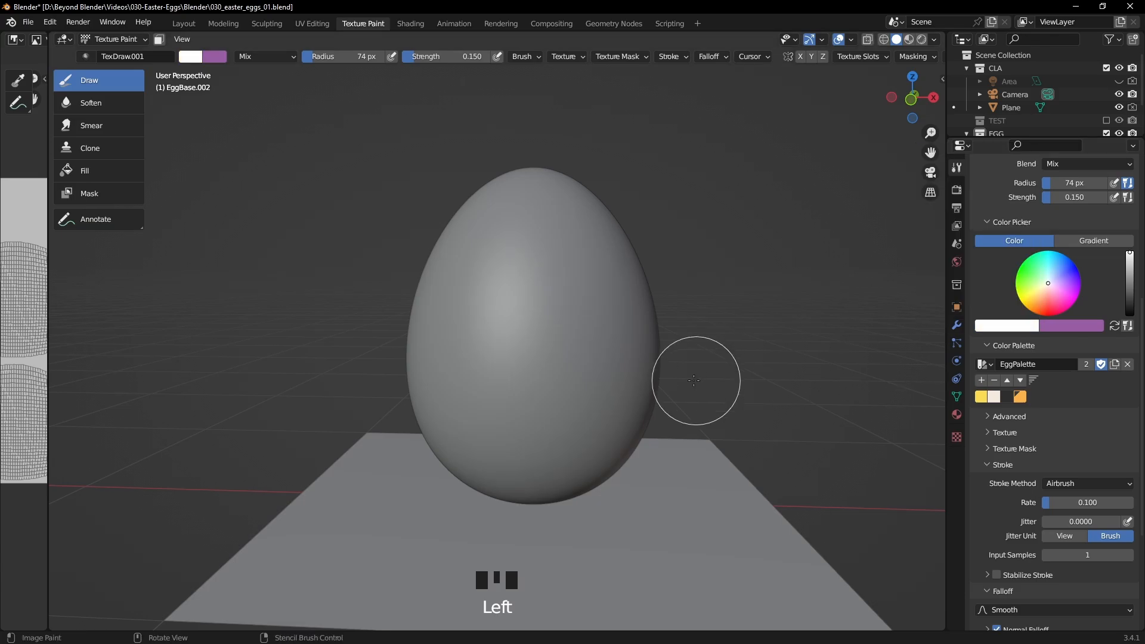
Raise the brush strength to 1.000, trying white strokes on the egg's roughness map before and after and undoing them.
mouse_move(502, 316)
left_mouse_down()
mouse_move(494, 371)
mouse_move(539, 468)
mouse_move(503, 373)
mouse_move(541, 313)
left_mouse_up()
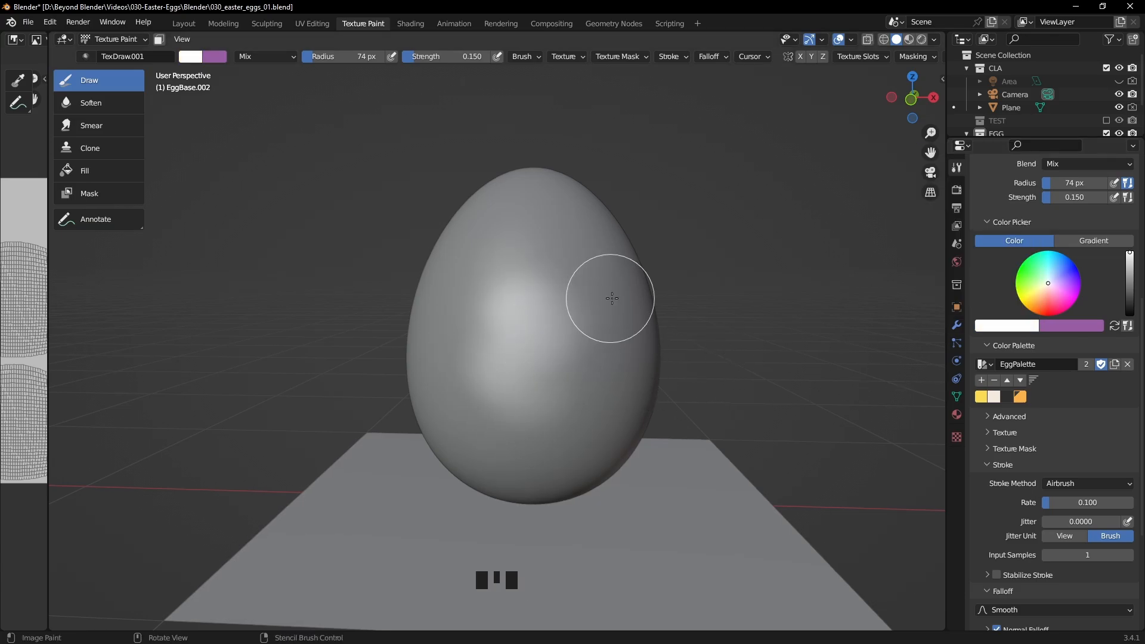
middle_click_drag(614, 294, 603, 205)
key("ctrl+z")
left_click_drag(416, 60, 490, 60)
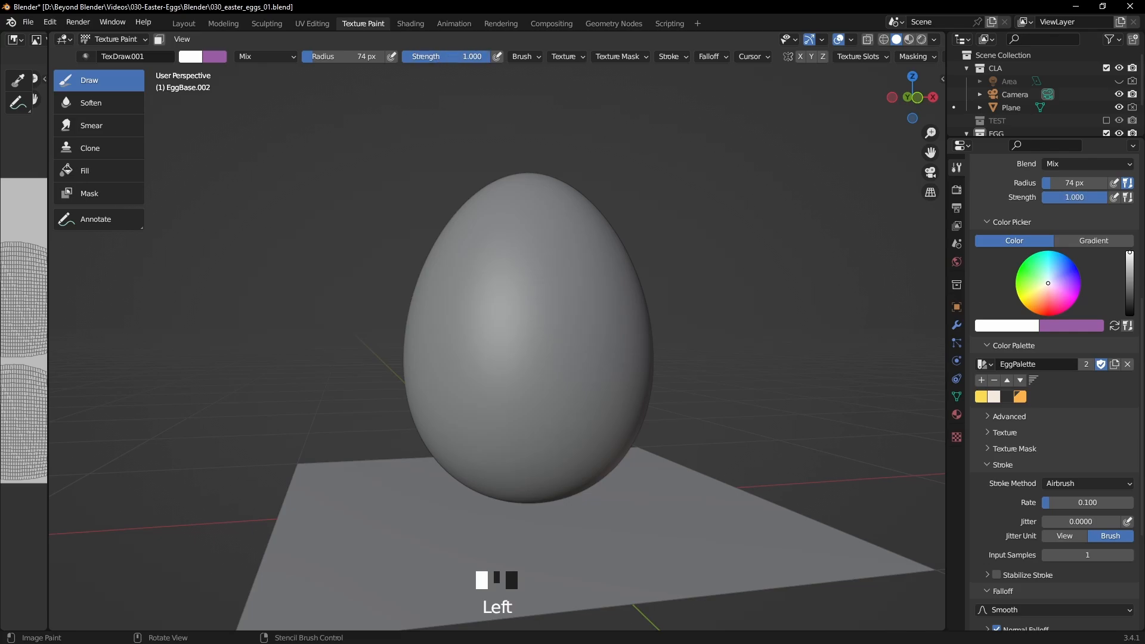
mouse_move(497, 303)
left_mouse_down()
mouse_move(491, 363)
mouse_move(511, 248)
mouse_move(553, 402)
mouse_move(460, 330)
mouse_move(659, 309)
left_mouse_up()
mouse_move(660, 310)
middle_mouse_down()
mouse_move(585, 324)
mouse_move(616, 280)
middle_mouse_up()
key("ctrl+z")
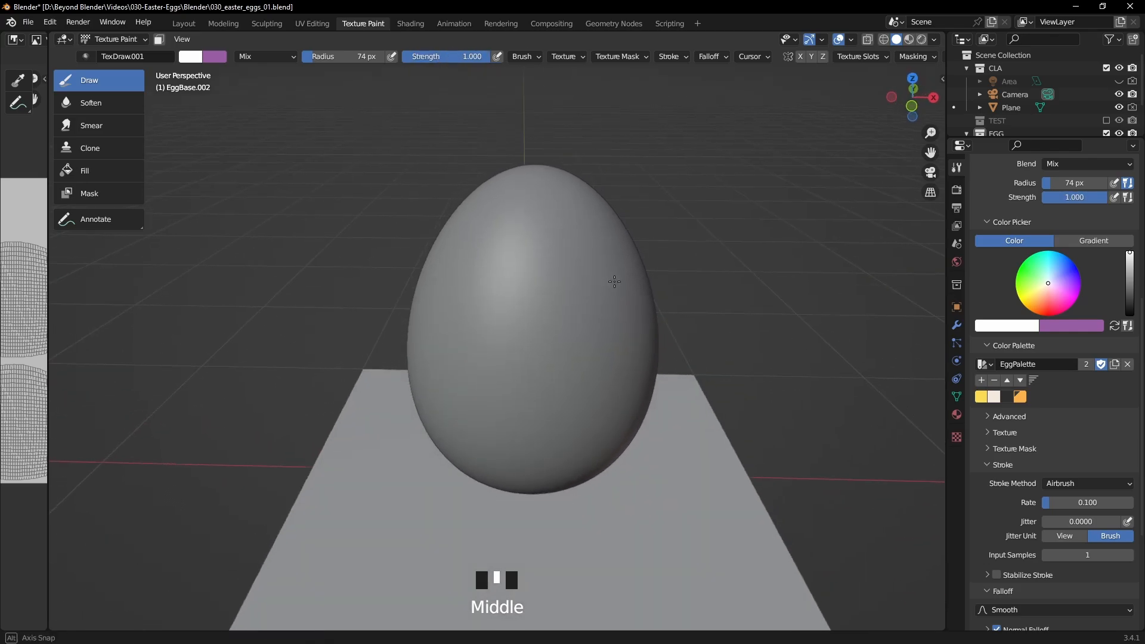
Set the secondary brush color to black and swap it with white to make black the active painting color.
left_click(1084, 327)
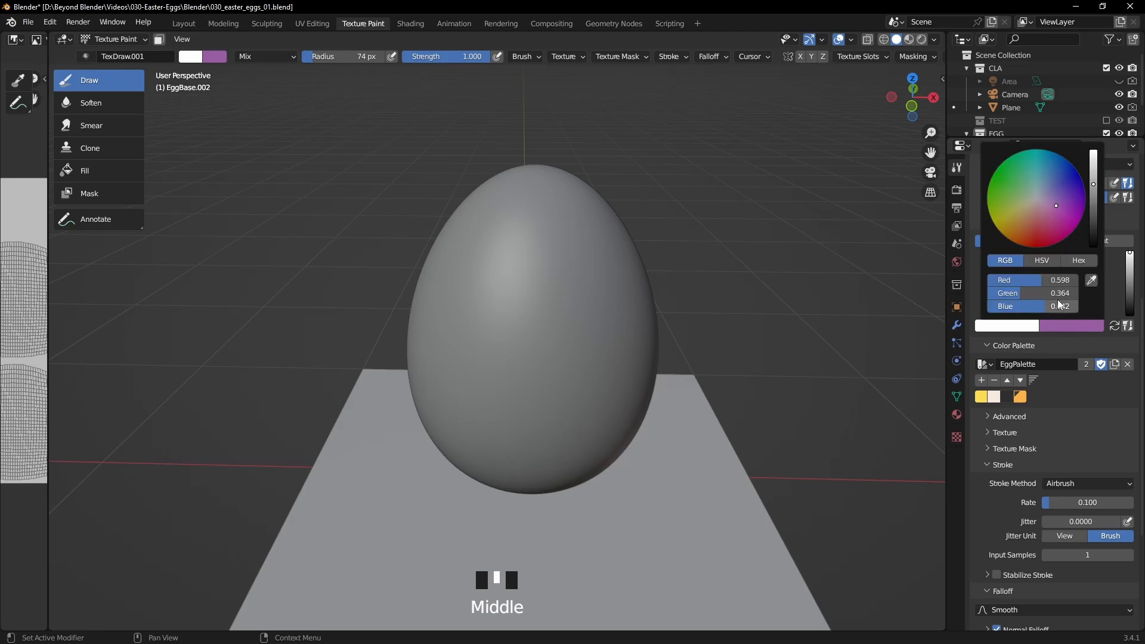
left_click_drag(1087, 232, 1093, 247)
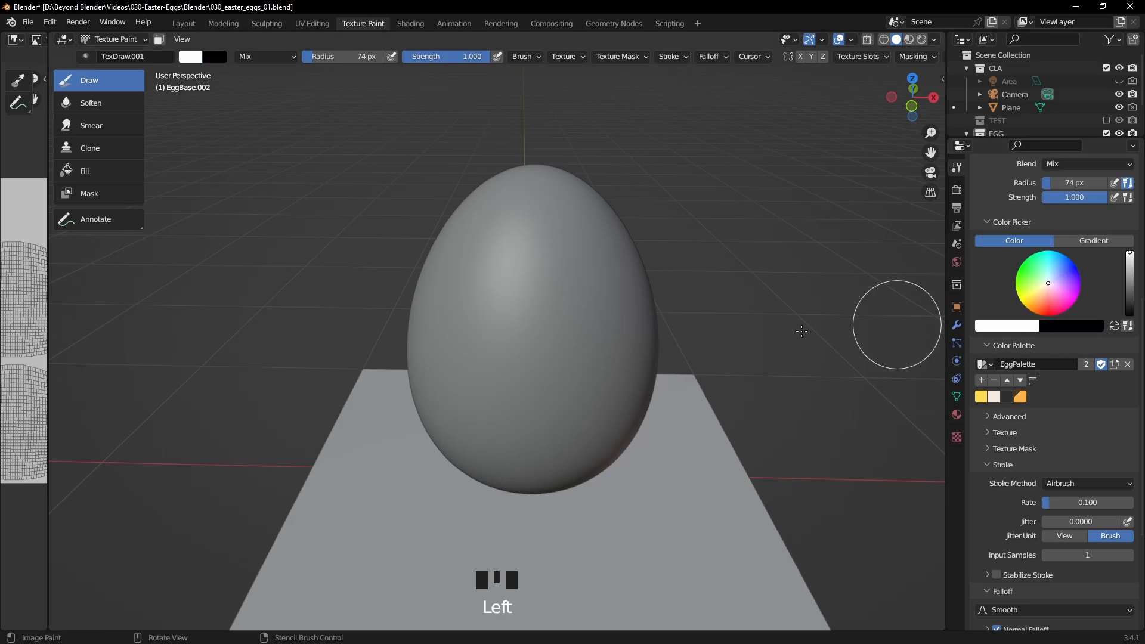
left_click(1115, 325)
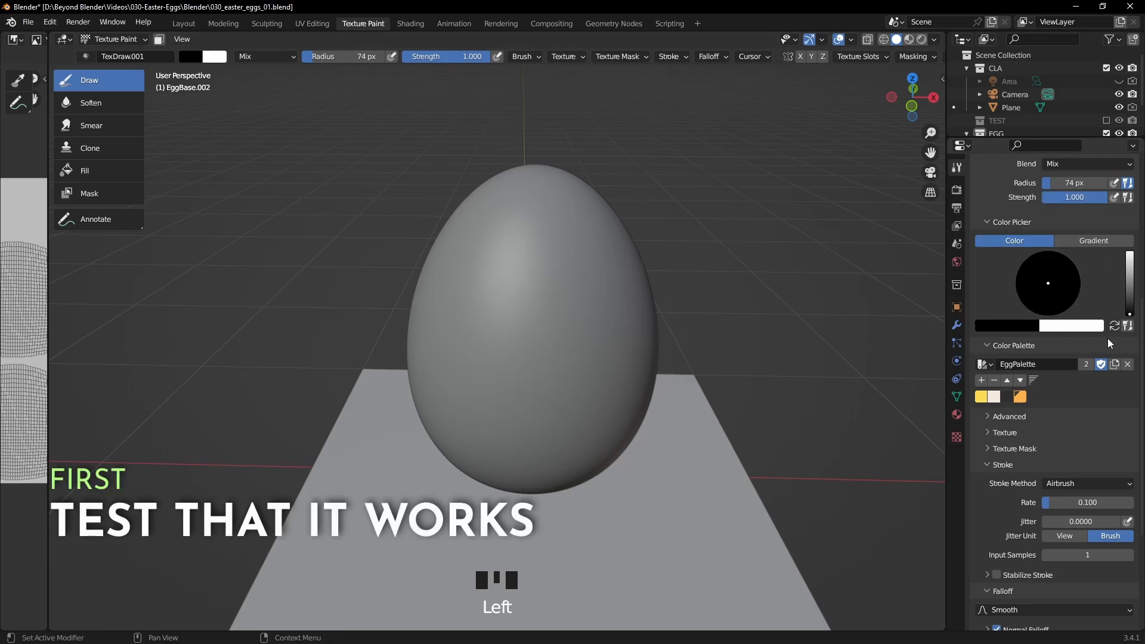
Airbrush a large black test patch on the egg's front in the roughness map, and inspect its gloss in Material Preview.
middle_click_drag(564, 300, 526, 319)
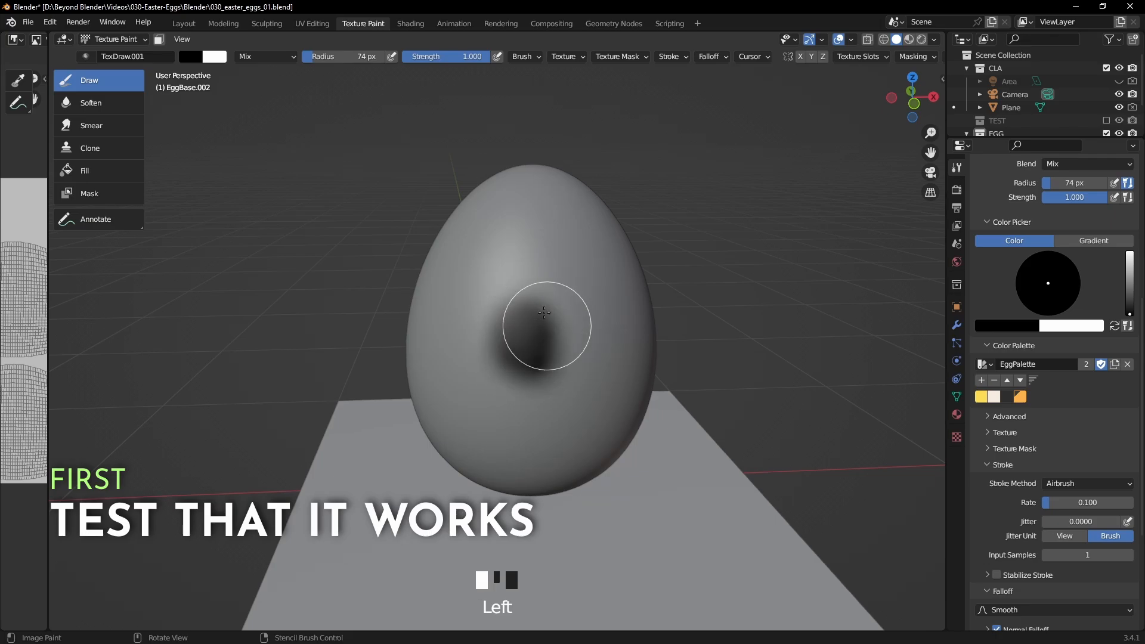
mouse_move(544, 313)
left_mouse_down()
mouse_move(525, 364)
mouse_move(497, 293)
mouse_move(555, 274)
mouse_move(501, 281)
mouse_move(476, 376)
mouse_move(521, 403)
left_mouse_up()
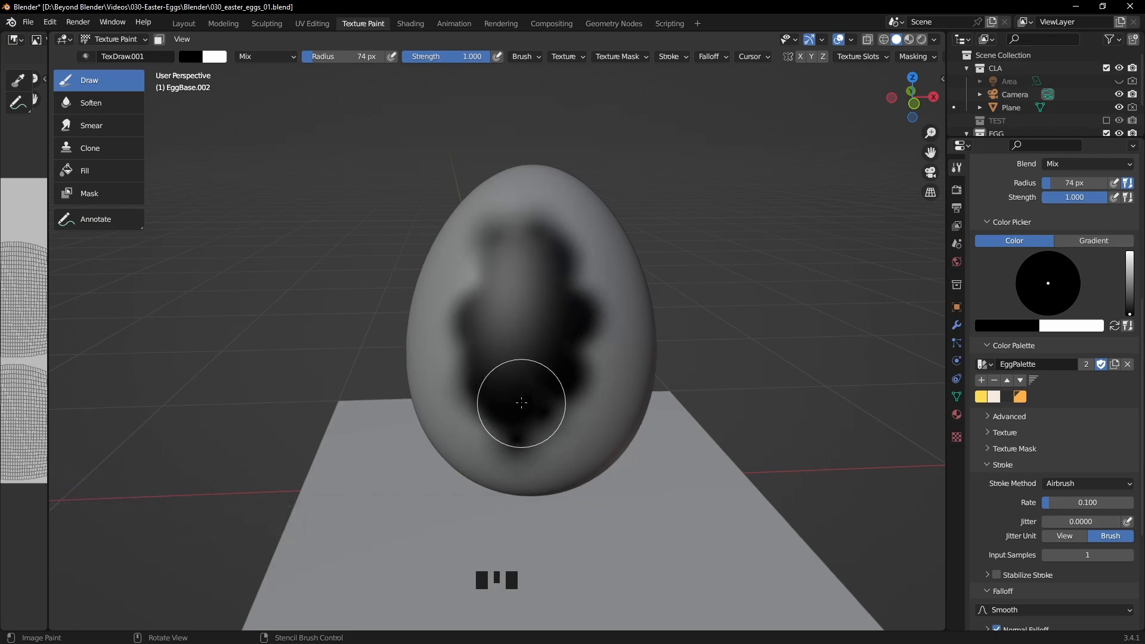
left_click(909, 40)
mouse_move(541, 383)
middle_mouse_down()
mouse_move(555, 328)
mouse_move(478, 342)
mouse_move(699, 355)
mouse_move(685, 356)
middle_mouse_up()
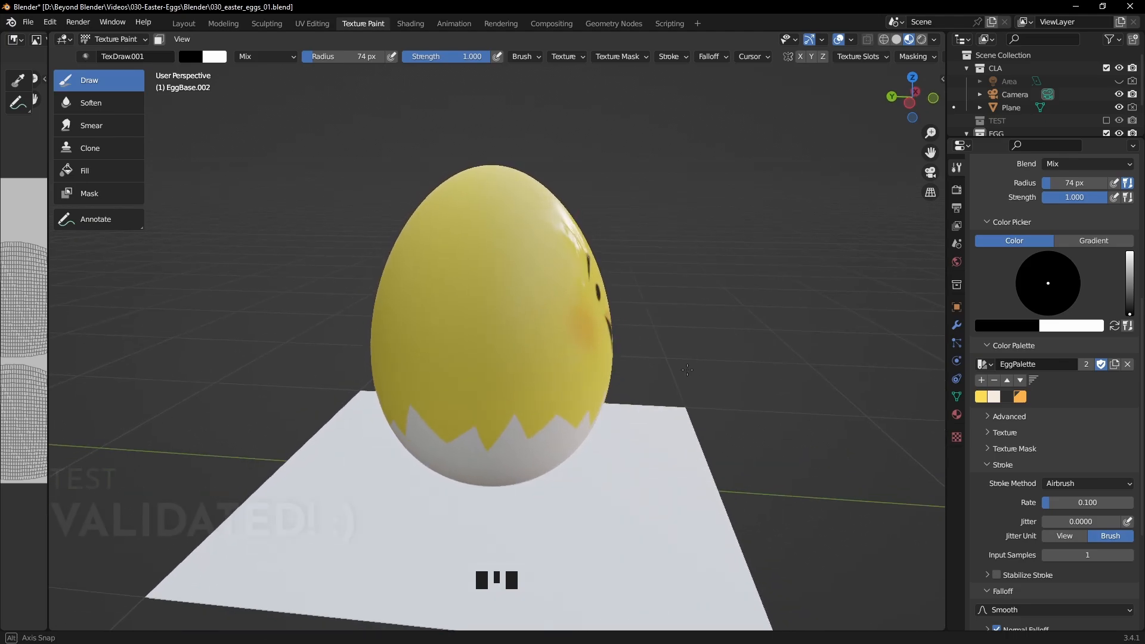
Paint black test strokes on the side of the egg's roughness map and inspect the resulting reflections.
mouse_move(458, 304)
left_mouse_down()
mouse_move(445, 322)
mouse_move(519, 270)
left_mouse_up()
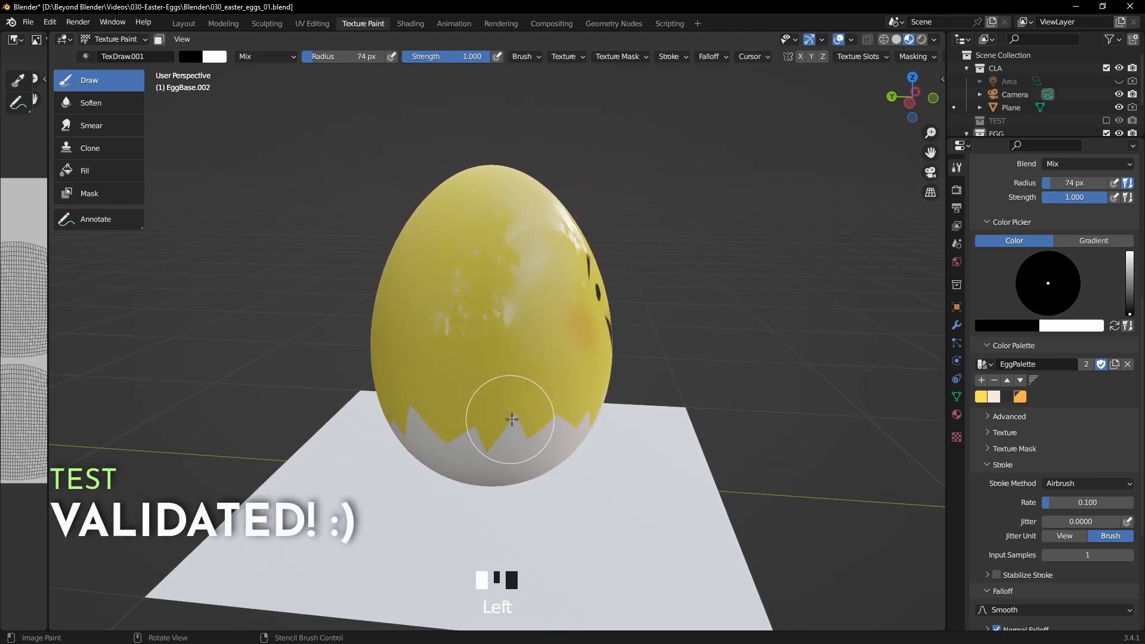
mouse_move(489, 411)
middle_mouse_down()
mouse_move(583, 345)
mouse_move(486, 396)
mouse_move(397, 350)
mouse_move(478, 365)
mouse_move(537, 352)
middle_mouse_up()
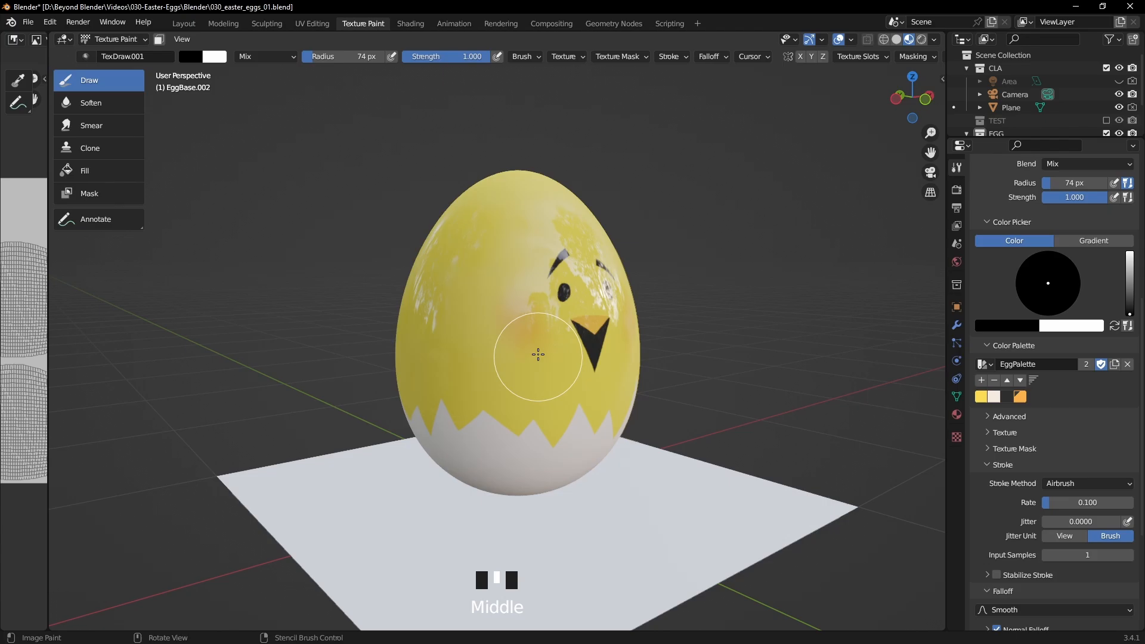
Undo the black test strokes on the egg, with the ground plane hidden and the viewport in solid shading.
left_click(1120, 107)
mouse_move(575, 302)
middle_mouse_down()
mouse_move(481, 301)
mouse_move(615, 325)
mouse_move(829, 146)
middle_mouse_up()
left_click(897, 39)
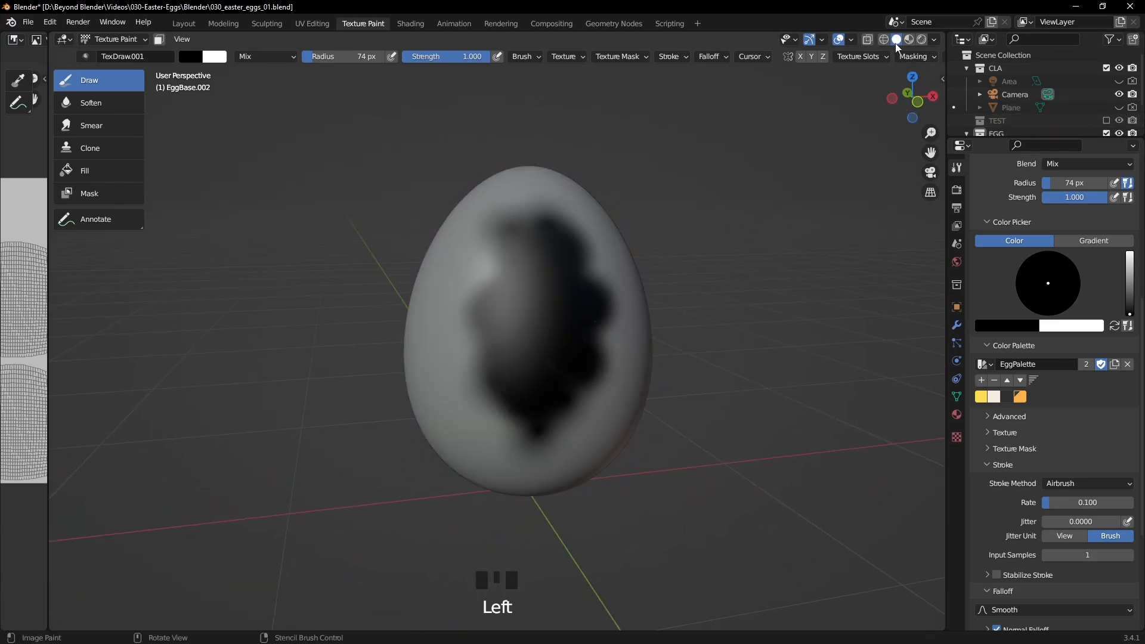
key("ctrl+z")
middle_click_drag(662, 328, 603, 340)
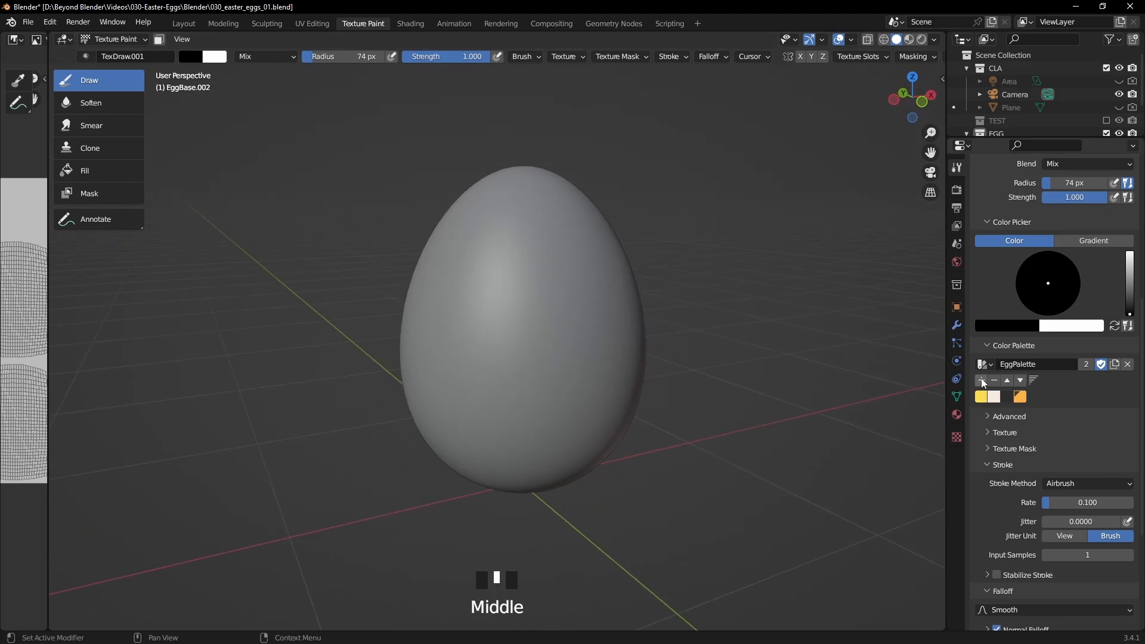
Give the Draw brush a texture named Voronoi with Stencil mapping and open the texture's settings.
left_click(564, 56)
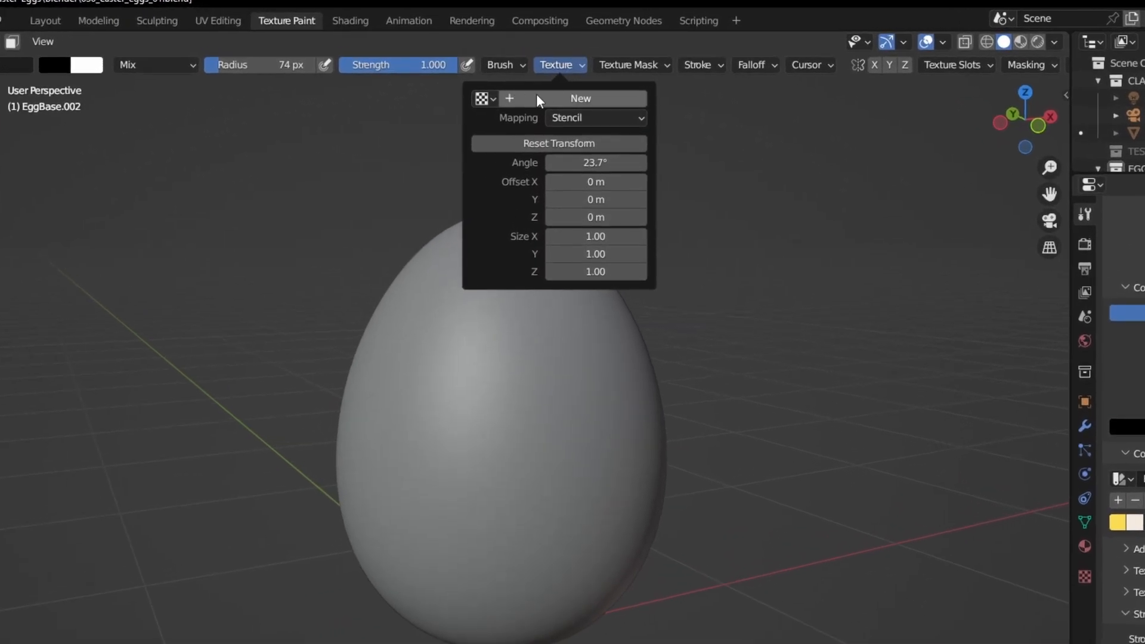
left_click(567, 117)
left_click(592, 116)
left_click(484, 97)
left_click(485, 96)
left_click(581, 99)
double_click(580, 98)
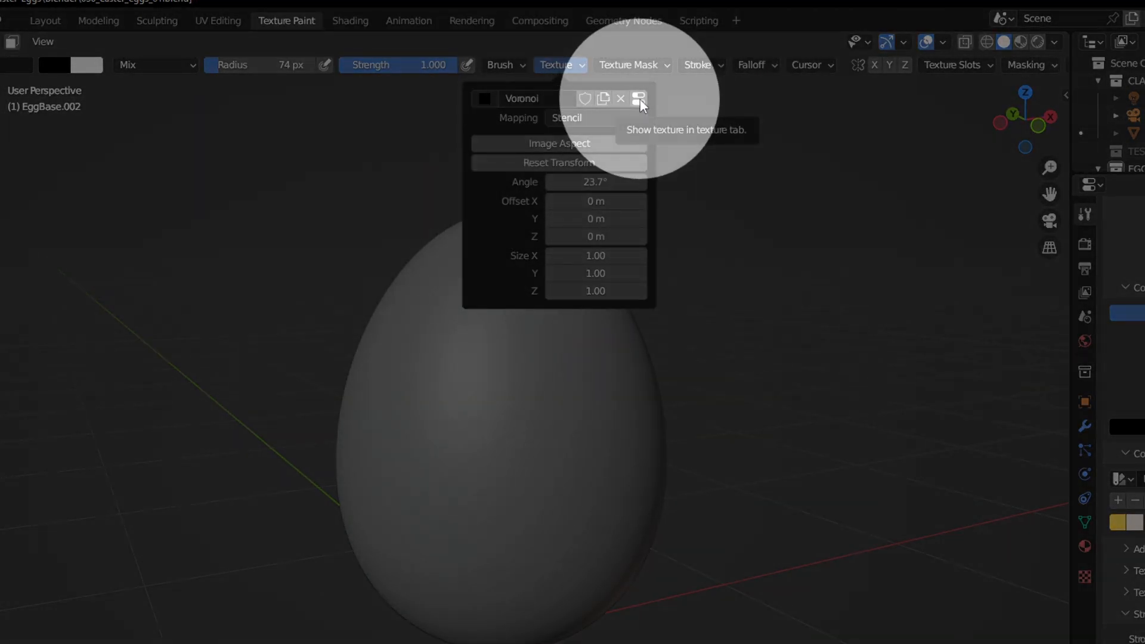
left_click(639, 99)
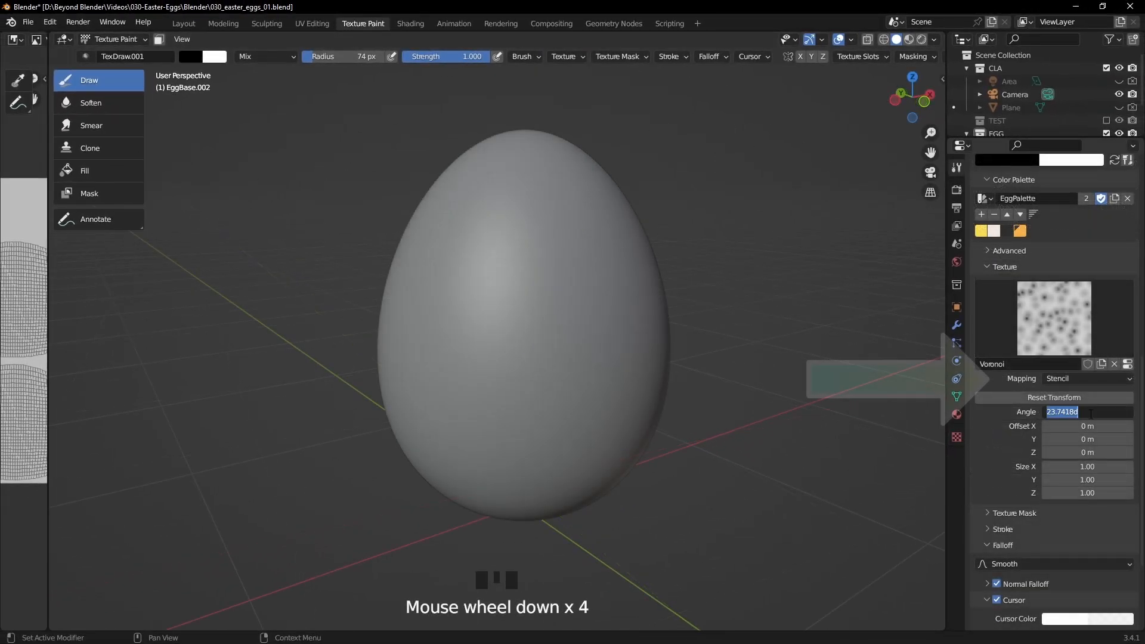
Set the brush texture's angle to 0°.
type("0")
key("Return")
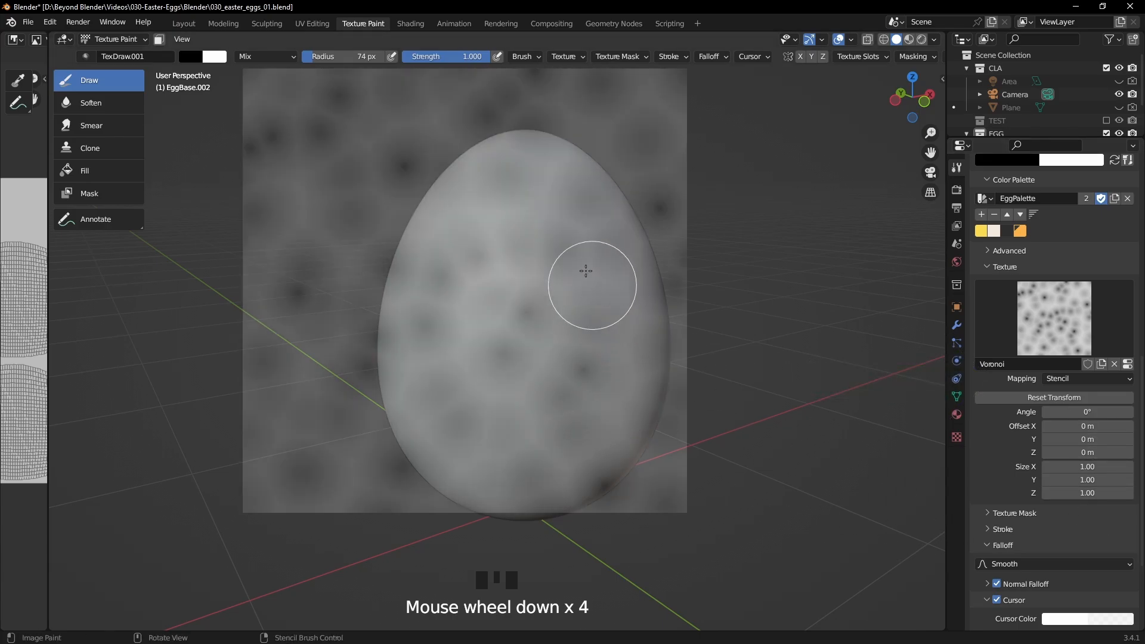
Reposition the stencil over the egg, enlarge it and rotate it to about 342°.
right_click_drag(585, 268, 611, 283)
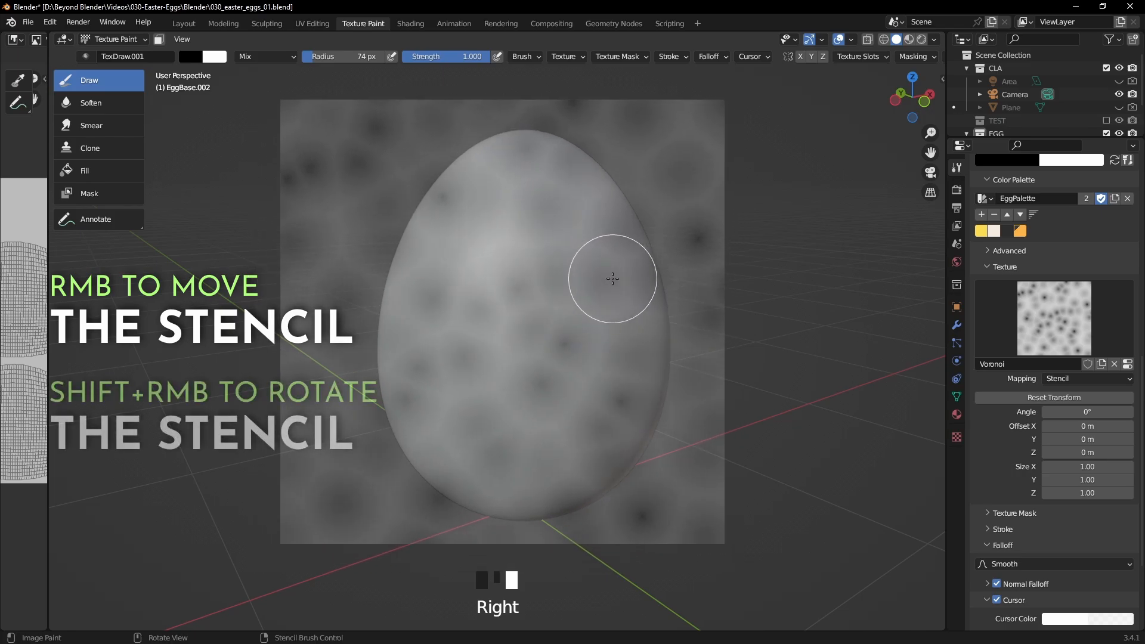
mouse_move(689, 312)
right_mouse_down("shift")
mouse_move(737, 307)
mouse_move(712, 307)
right_mouse_up("shift")
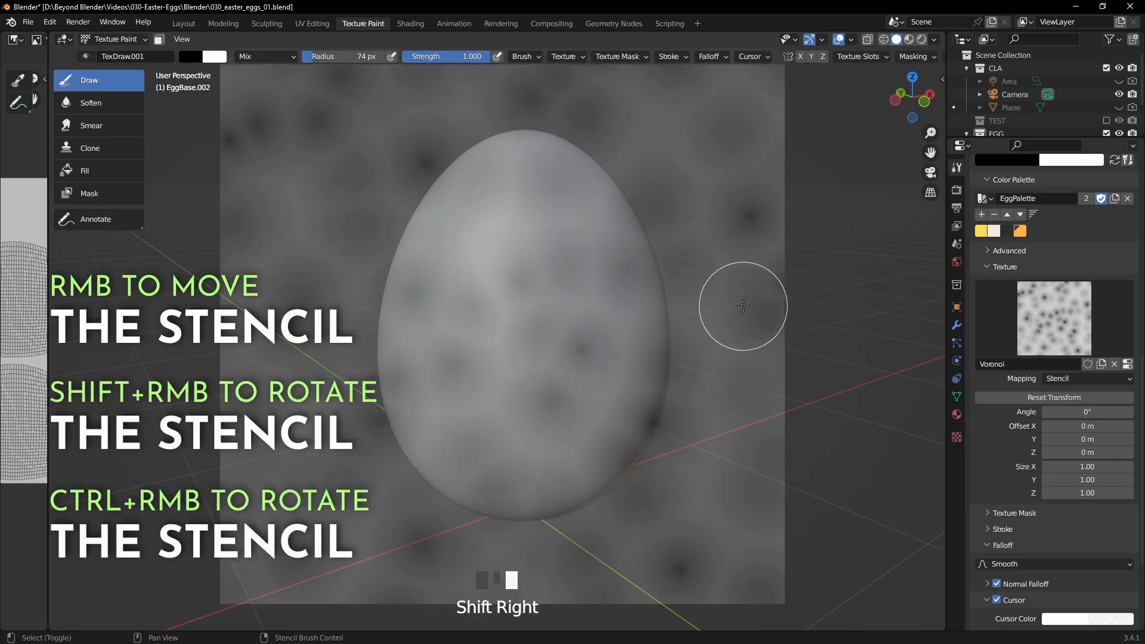
right_click_drag(818, 370, 779, 455, "ctrl")
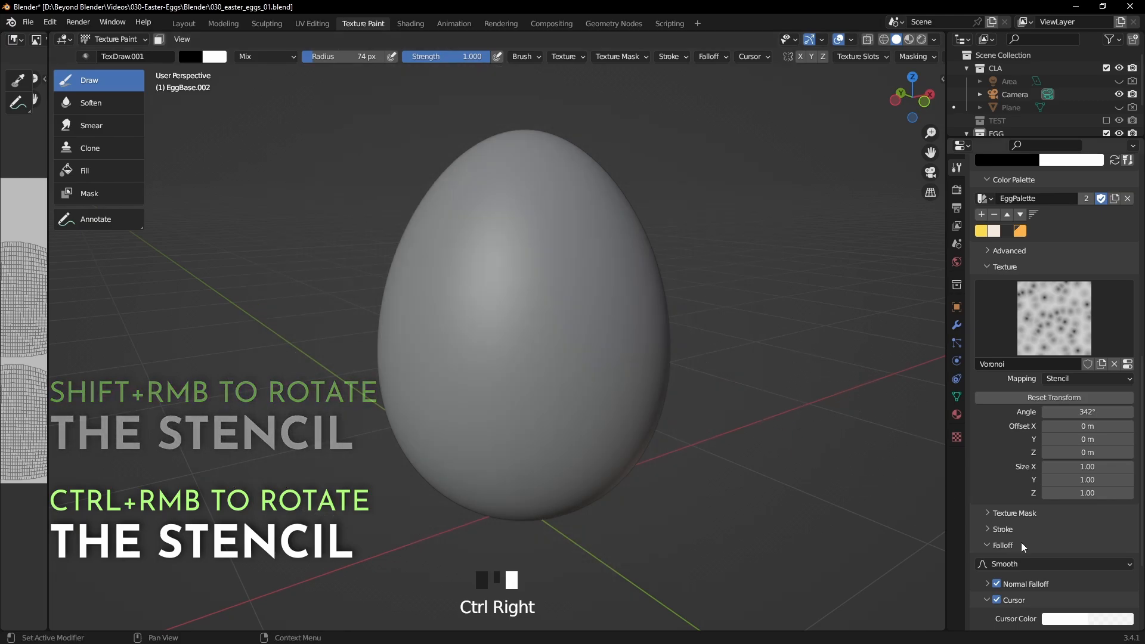
Set the stencil's angle to 360°.
double_click(1112, 411)
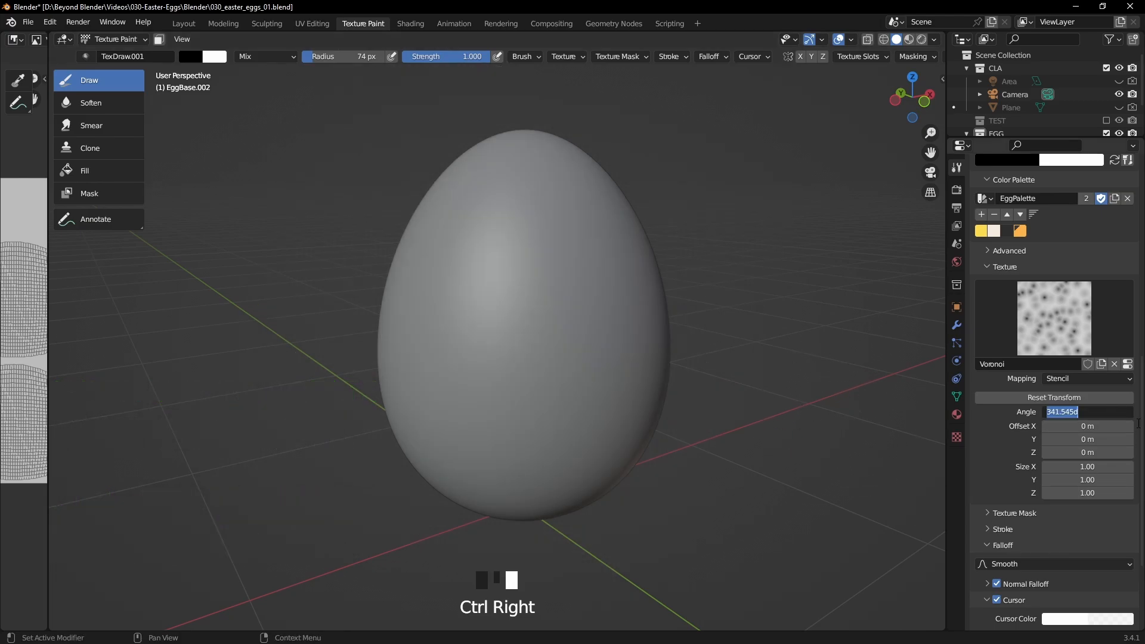
type("360")
key("Return")
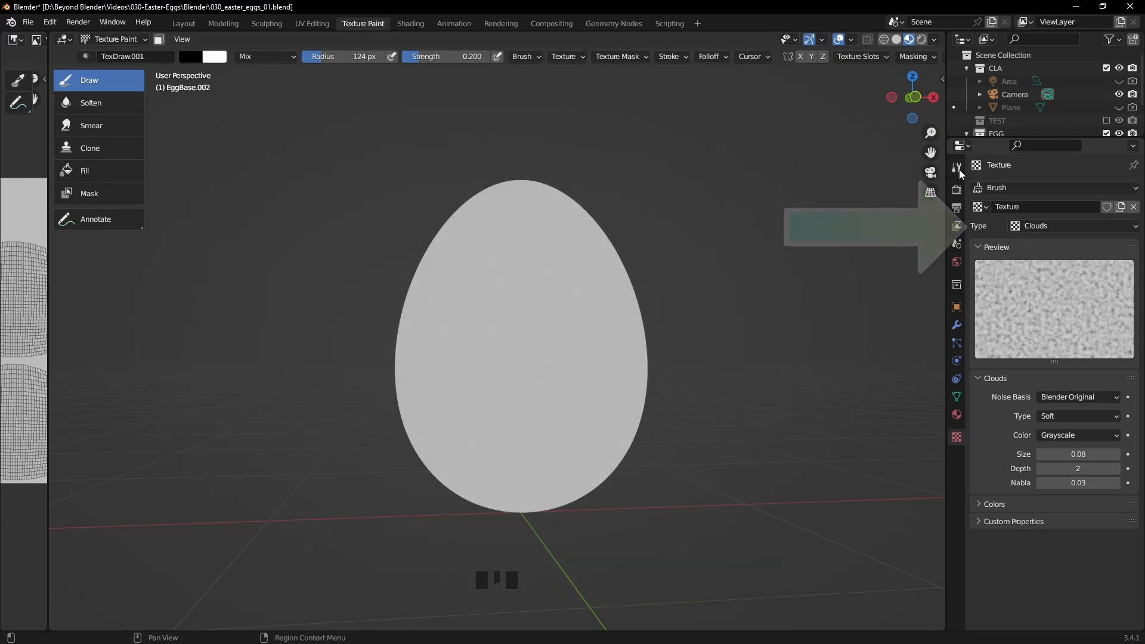
Return to the Draw brush settings and swap the brush's black and white colors.
left_click(957, 167)
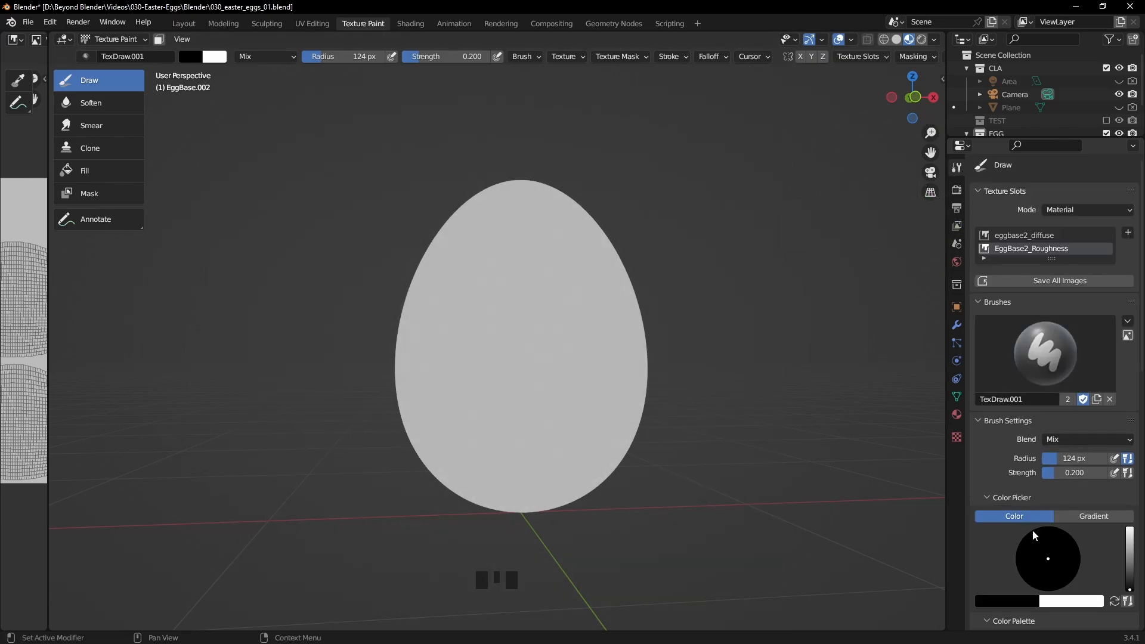
scroll(1020, 519, "down", 4)
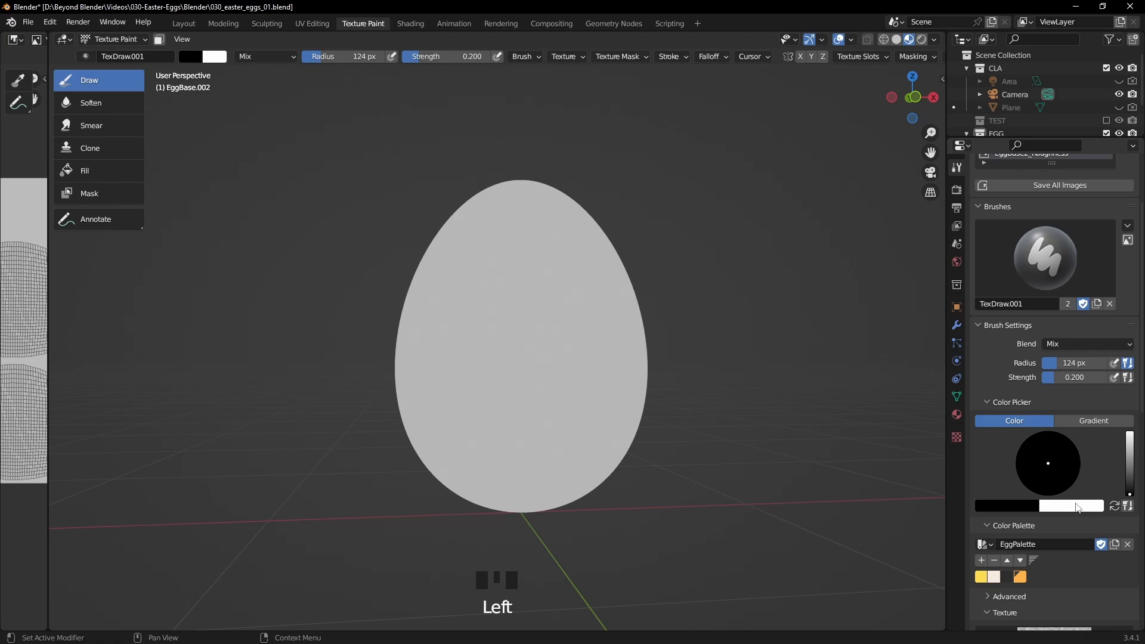
left_click(1078, 507)
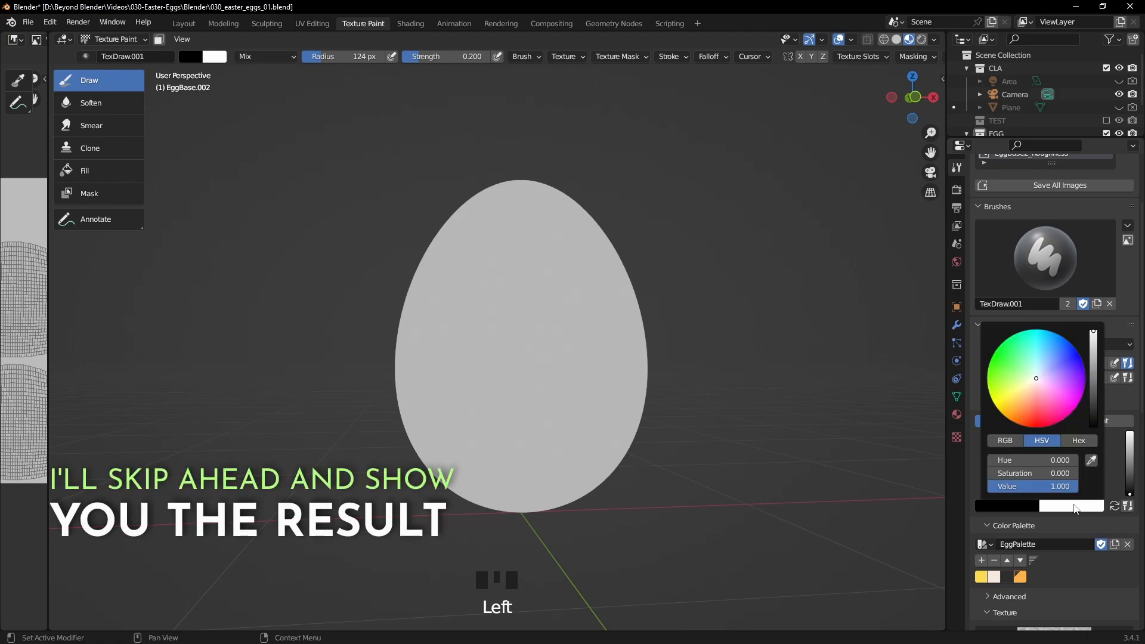
left_click(1114, 507)
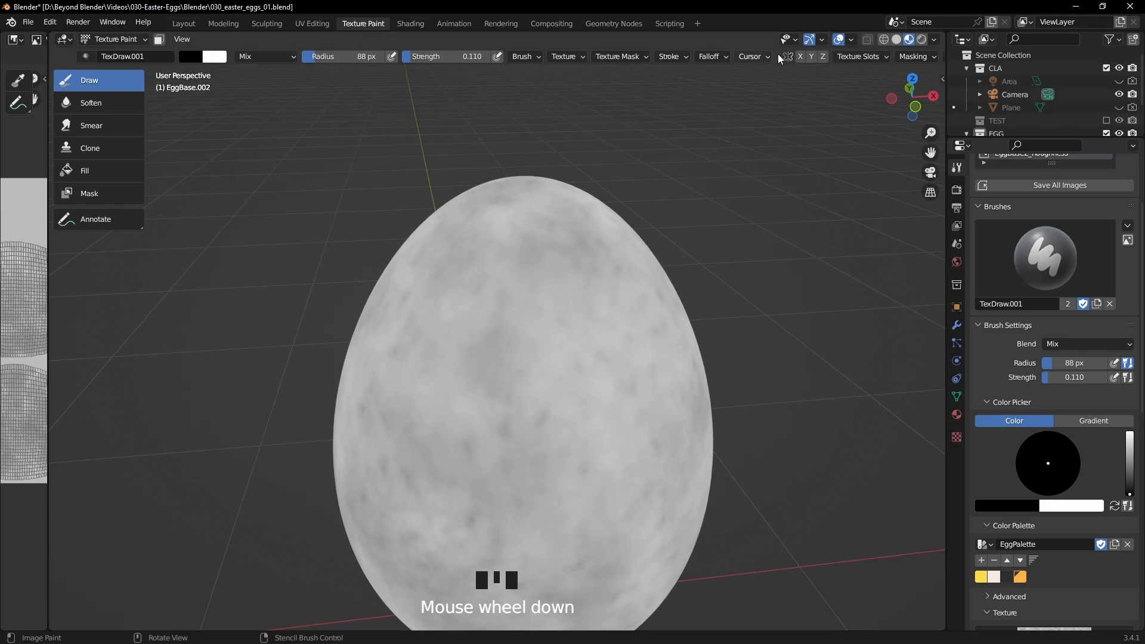
Save all the painted texture images and switch to the Layout workspace.
left_click(875, 57)
left_click(859, 153)
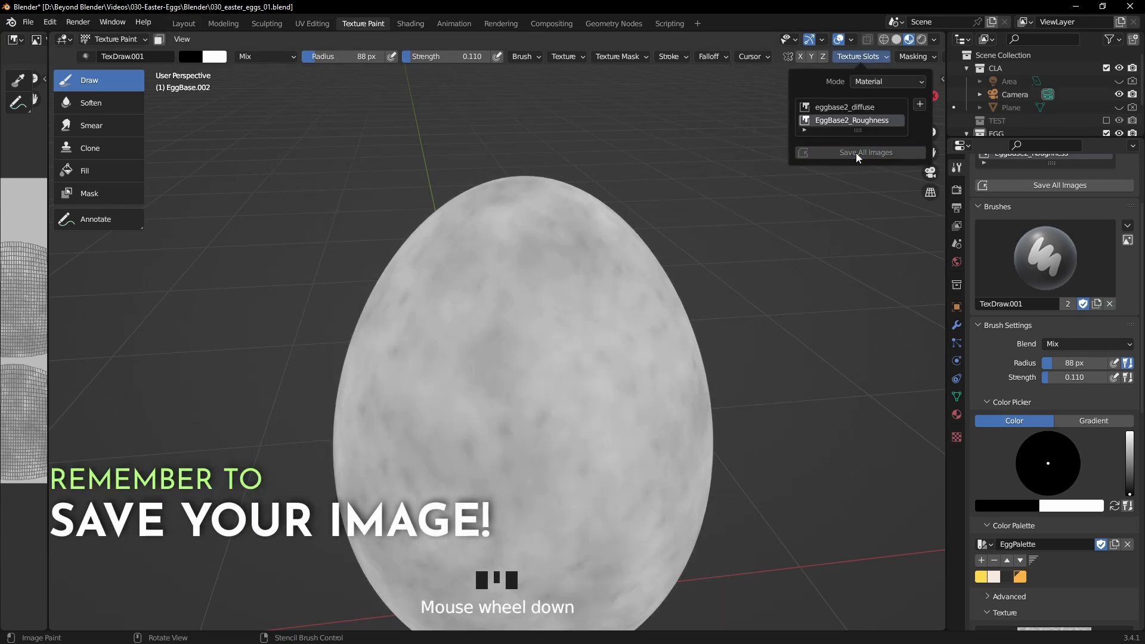
left_click(183, 23)
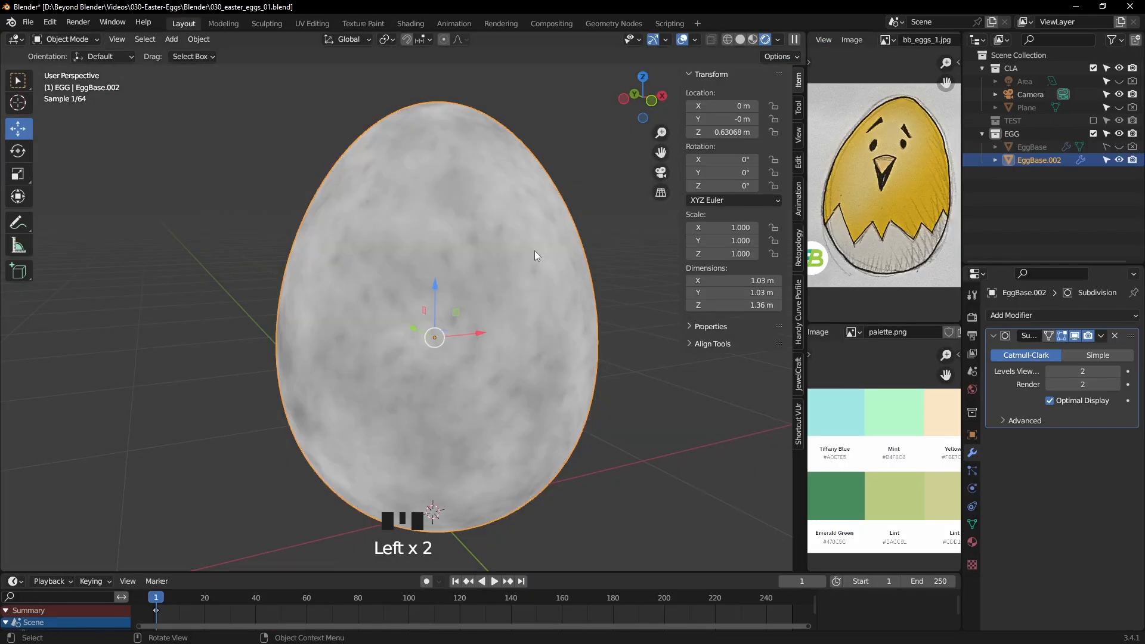
In the Shading workspace, insert a ColorRamp node between the EggBase2_Roughness texture and the Principled BSDF's Roughness input.
left_click(410, 24)
left_click(643, 335, "ctrl+shift")
key("shift+a")
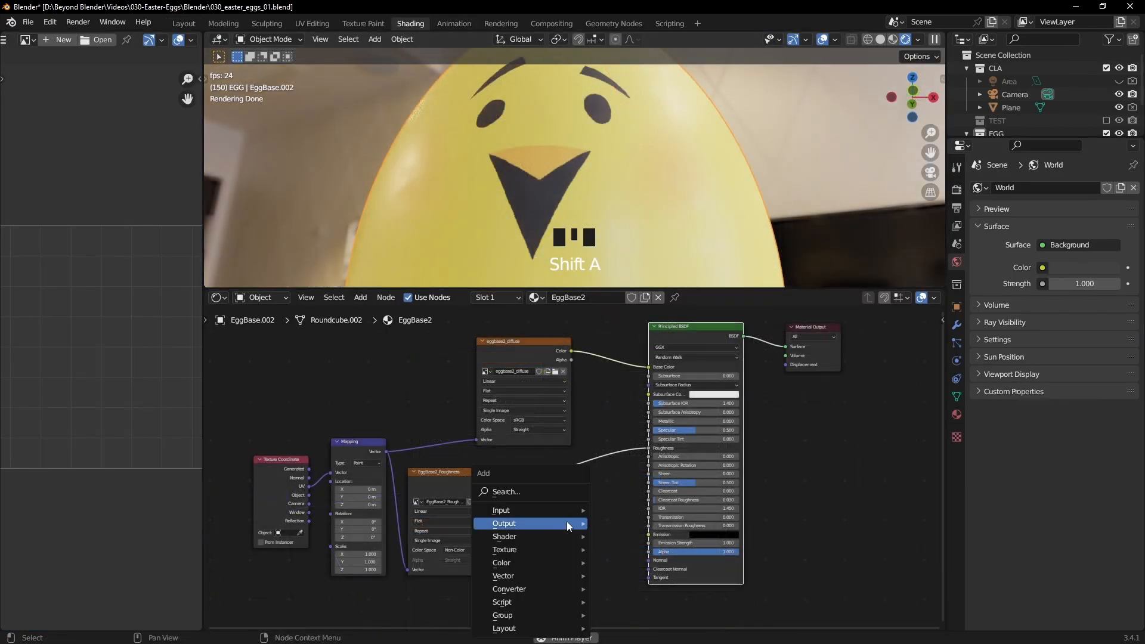
mouse_move(537, 588)
left_click(634, 446)
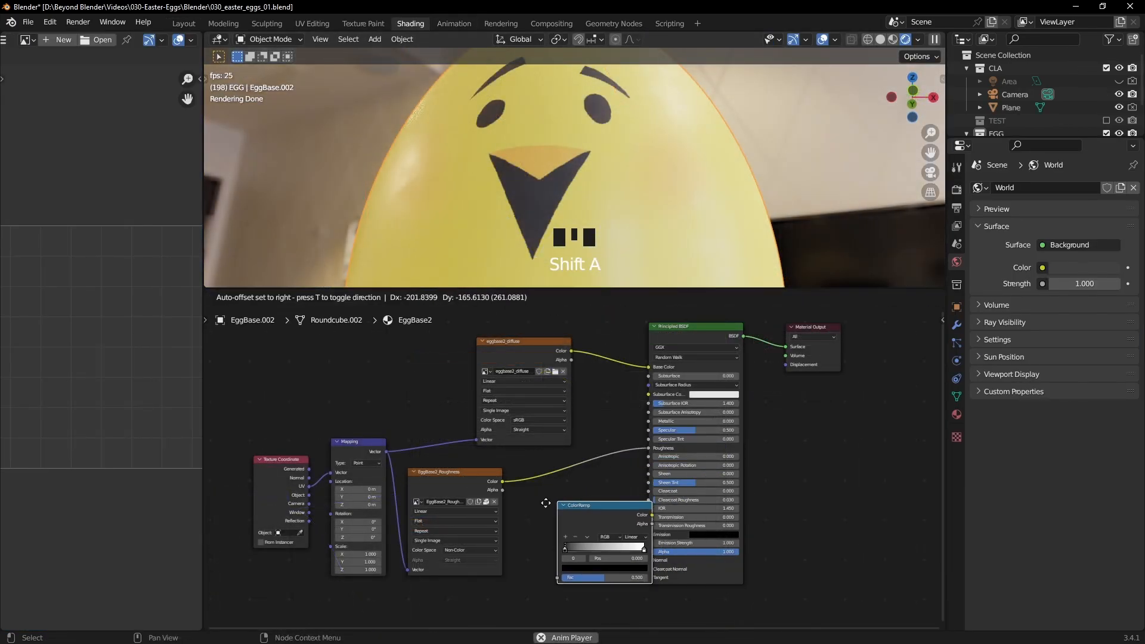
left_click(523, 458)
Move the ColorRamp's black stop to position 0.274 while previewing the ramp, and restore the Principled BSDF as the shown output.
left_click(579, 461, "ctrl+shift")
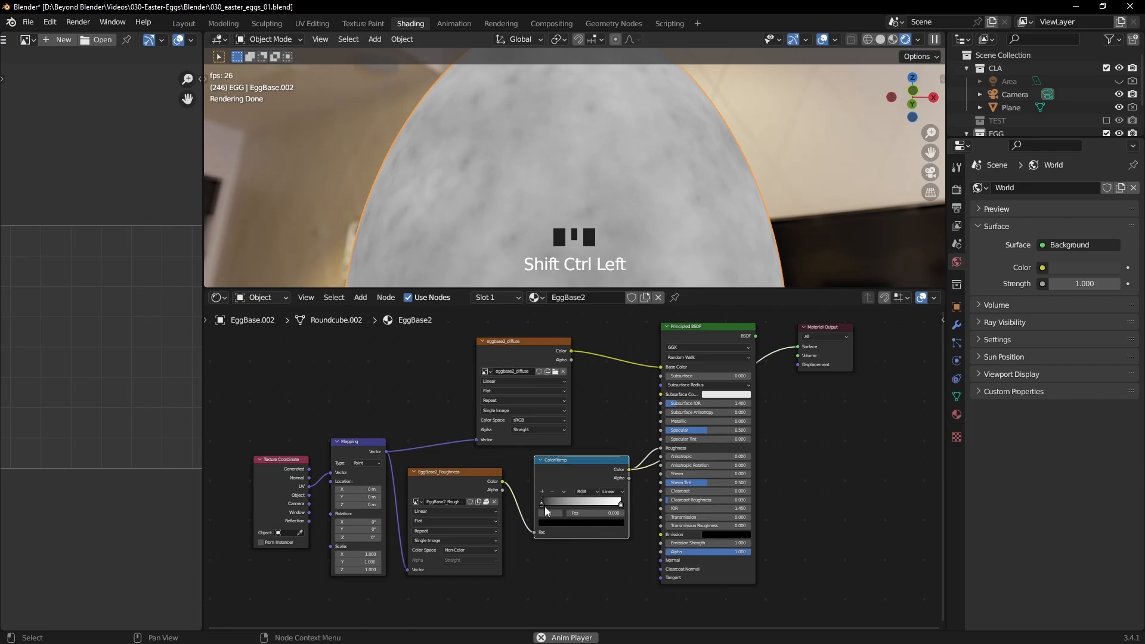
left_click_drag(545, 505, 565, 503)
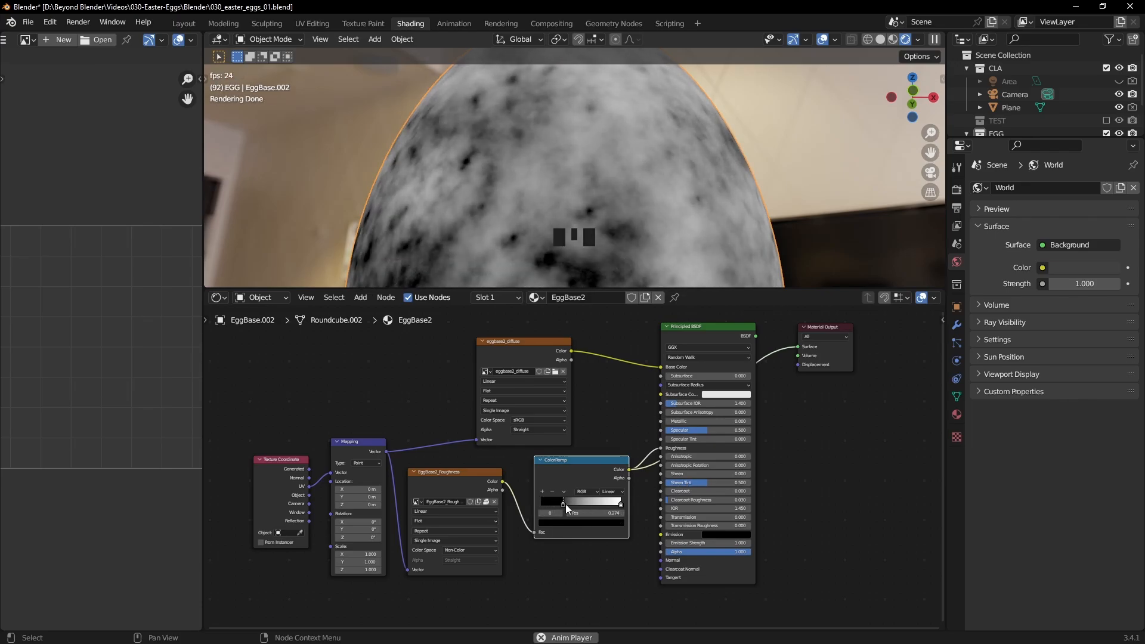
left_click(732, 327, "ctrl+shift")
middle_click_drag(657, 233, 535, 219)
scroll(589, 216, "down", 3)
scroll(575, 477, "up", 4)
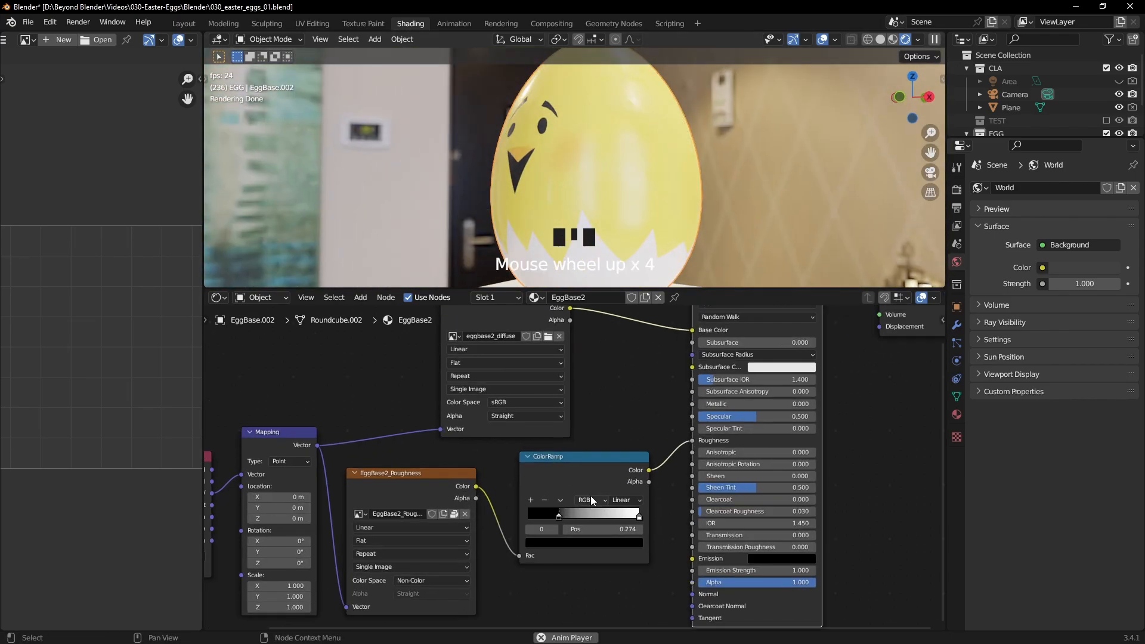
Lighten the color of the ColorRamp's black stop to a value of 0.045.
left_click(568, 561)
left_click(568, 561)
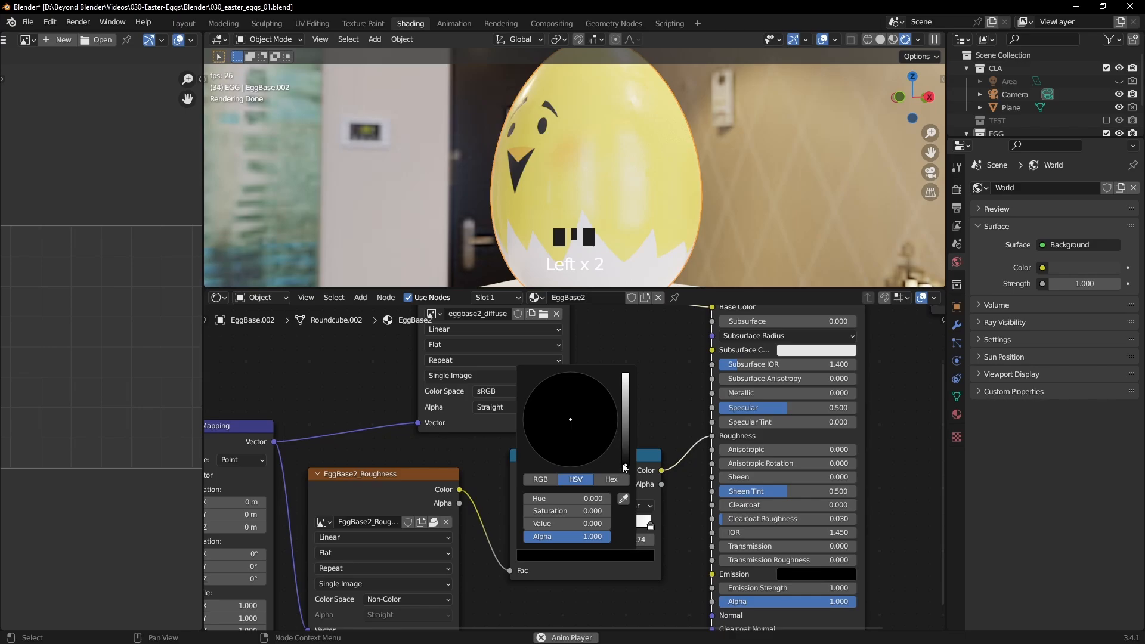
left_click_drag(624, 468, 625, 444)
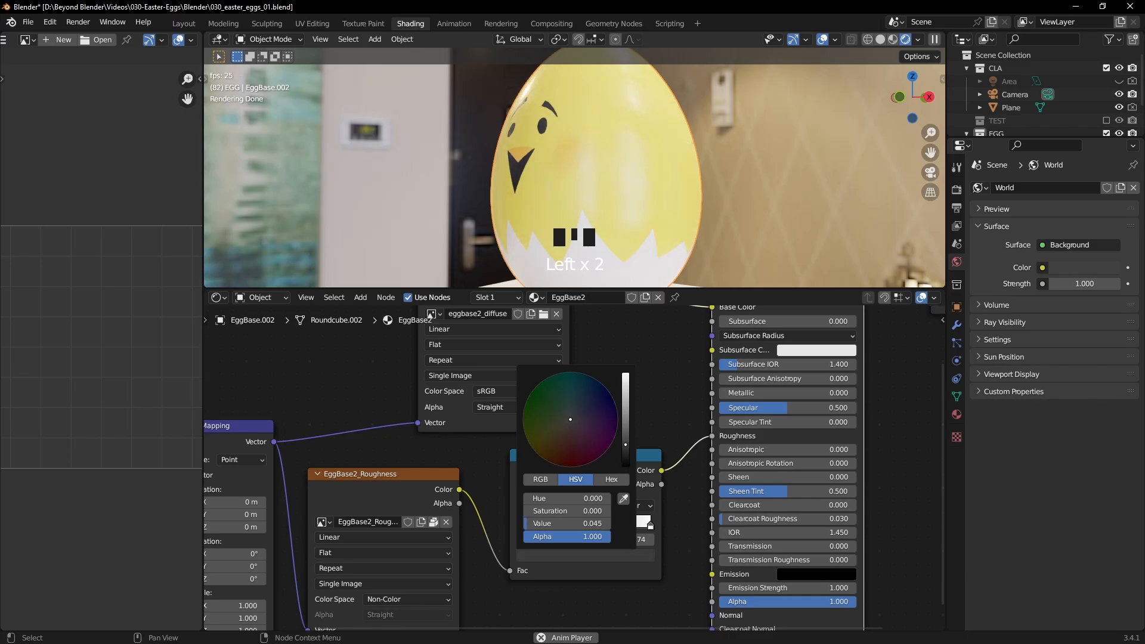
With the ColorRamp previewed, move its white stop to 0.946 and darken it to light grey, and show the full material again.
left_click(649, 490, "ctrl+shift")
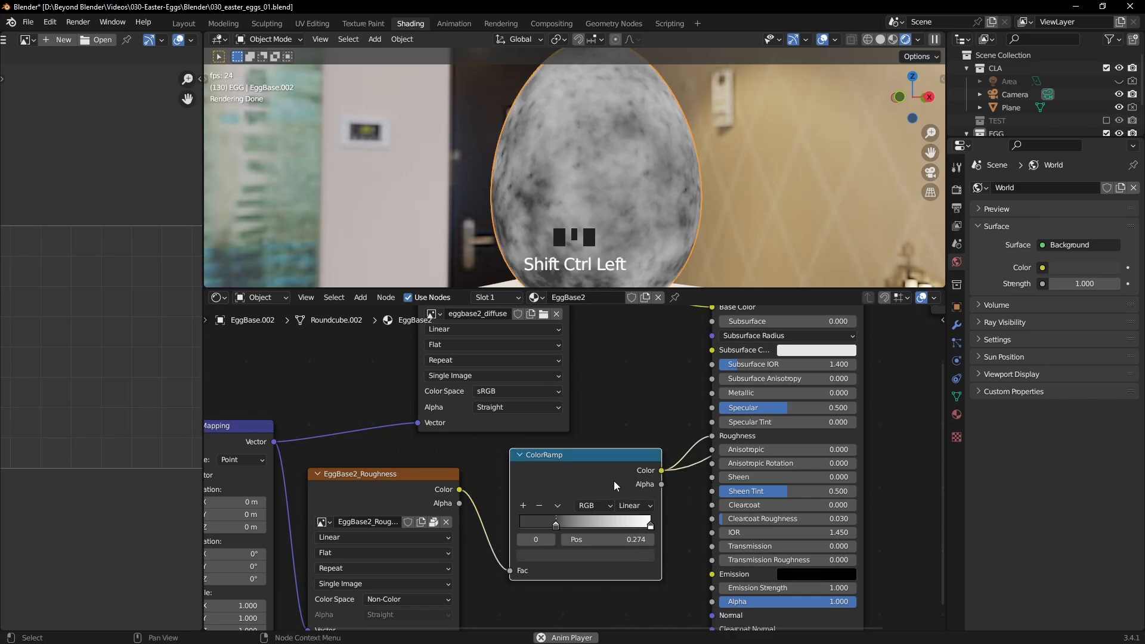
left_click(650, 526)
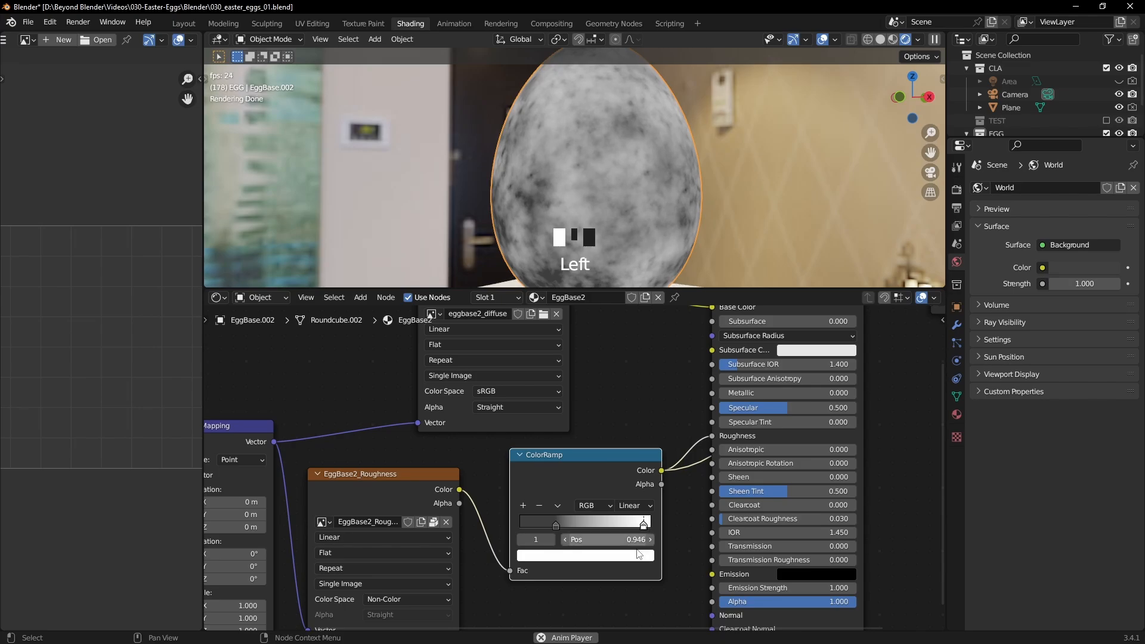
left_click(638, 556)
left_click(625, 382)
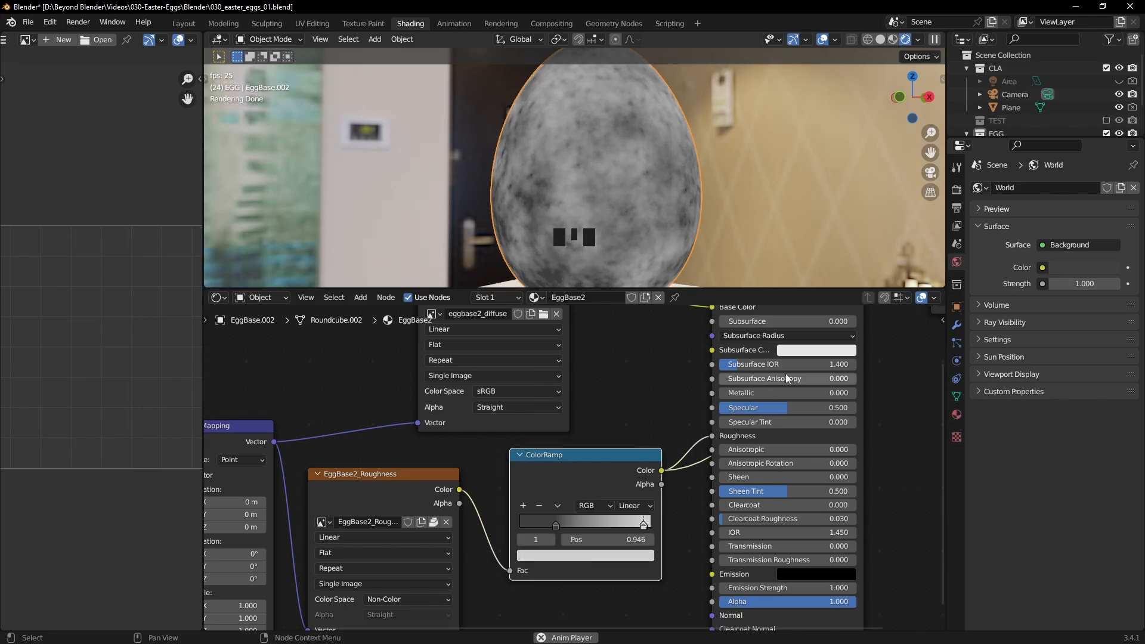
middle_click_drag(710, 191, 743, 204)
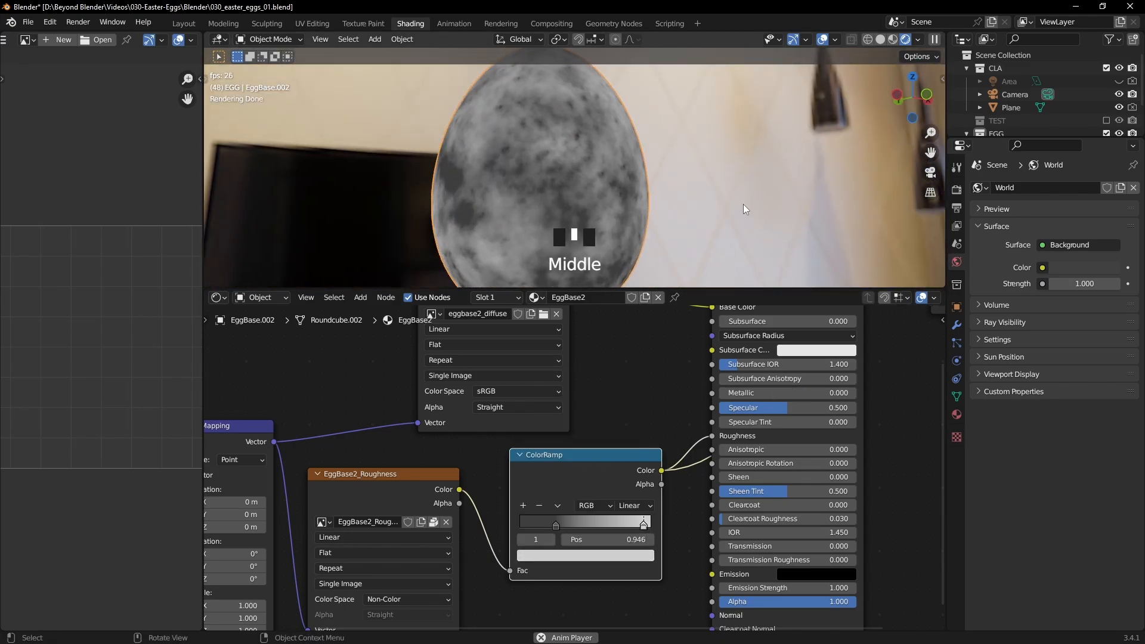
left_click(835, 615, "ctrl+shift")
middle_click_drag(632, 155, 704, 191)
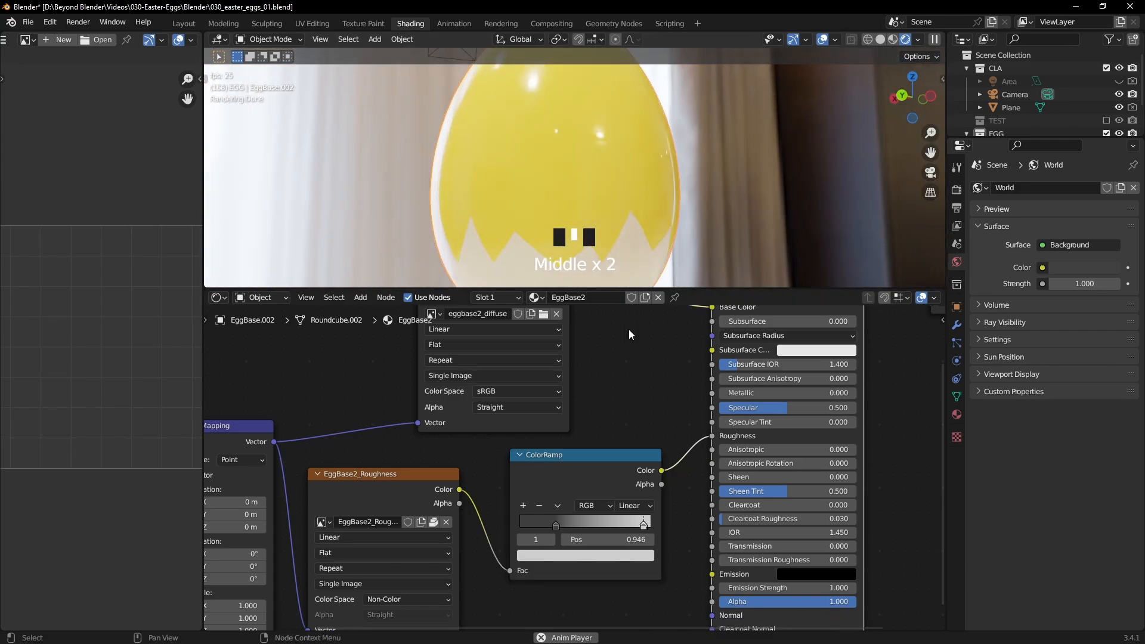
Lighten the ColorRamp's dark stop at position 0.274 to a medium grey and check the egg's reflections.
left_click(556, 525)
left_click(577, 556)
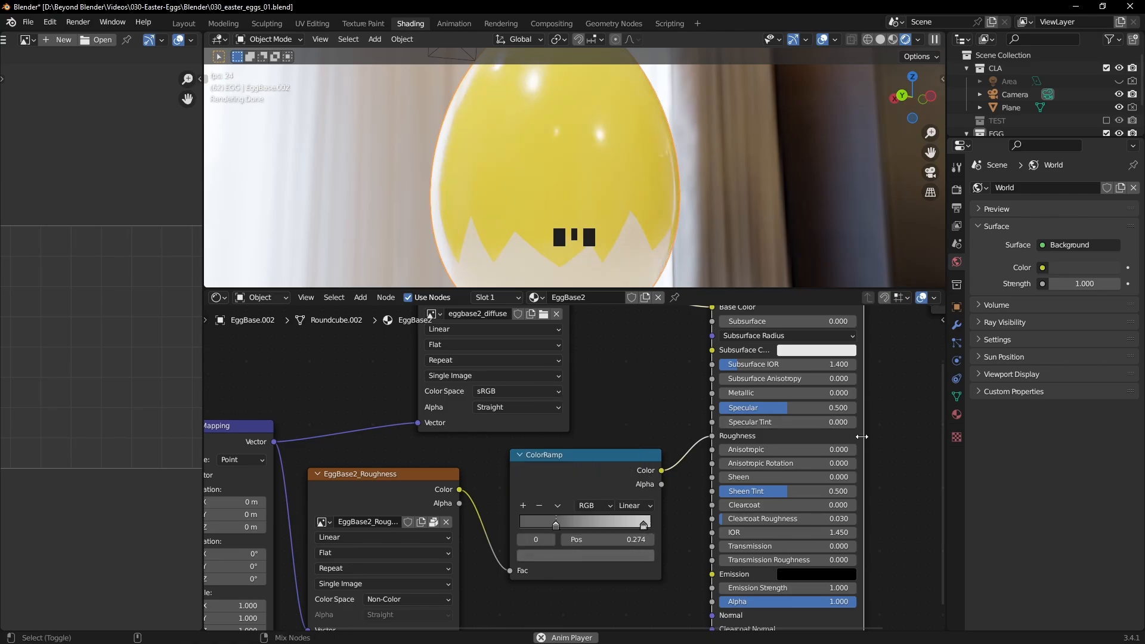
mouse_move(654, 165)
middle_mouse_down()
mouse_move(449, 166)
mouse_move(630, 148)
mouse_move(636, 192)
middle_mouse_up()
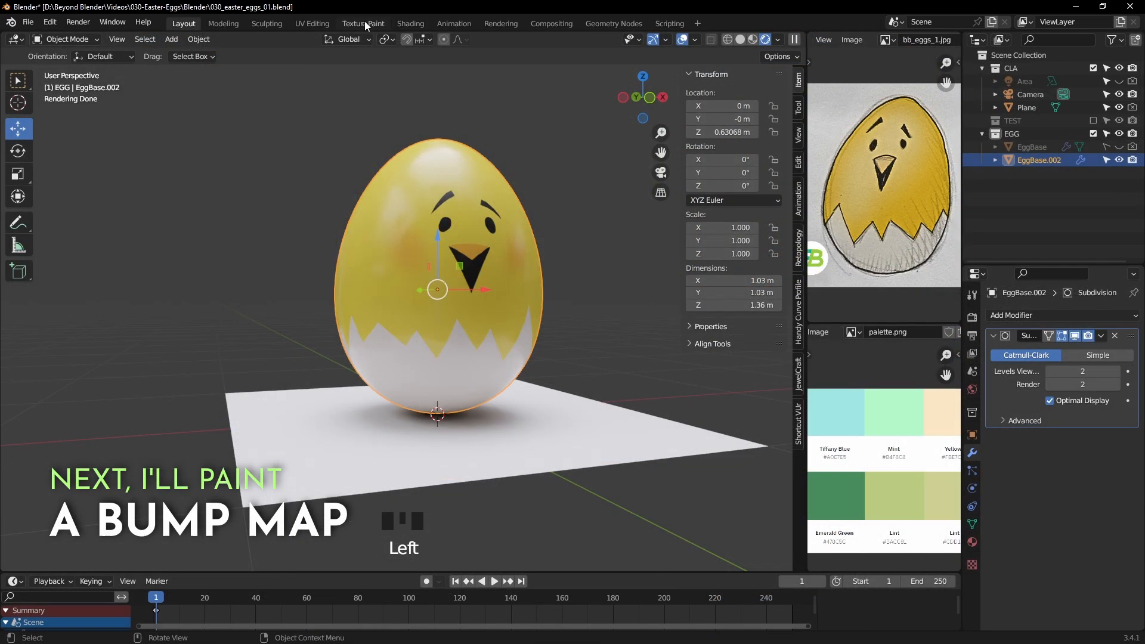
In Texture Paint, add a blank Bump paint slot named EggBase2_Bump, sized 2048 by 2048 px, to the egg material.
left_click(366, 26)
scroll(544, 328, "down", 2)
middle_click_drag(541, 336, 518, 291, "shift")
left_click(857, 56)
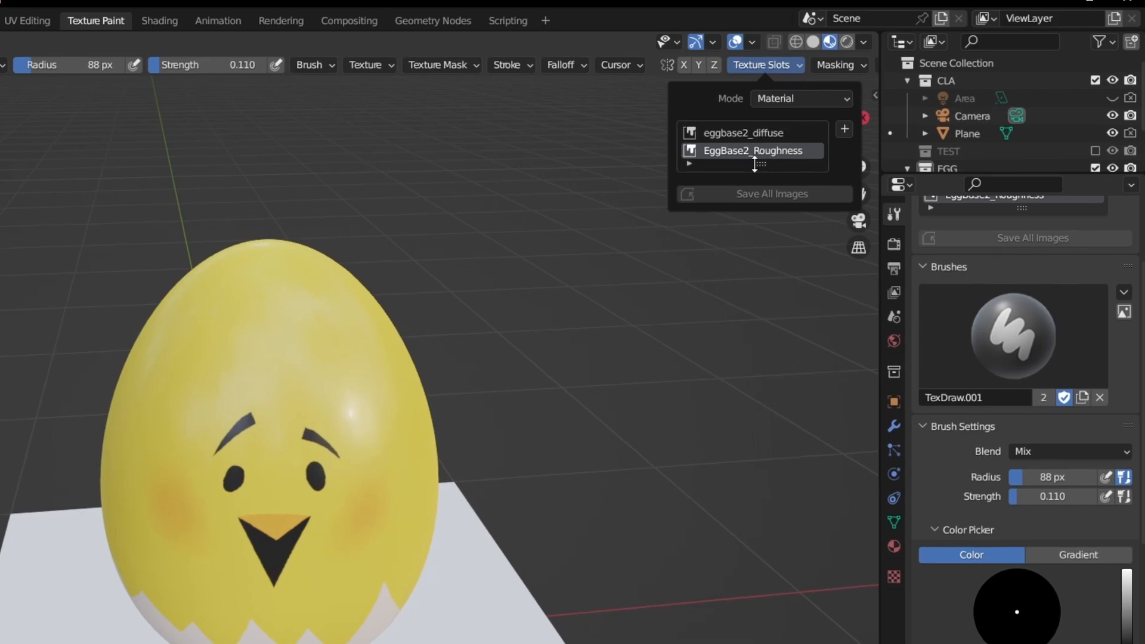
left_click(845, 129)
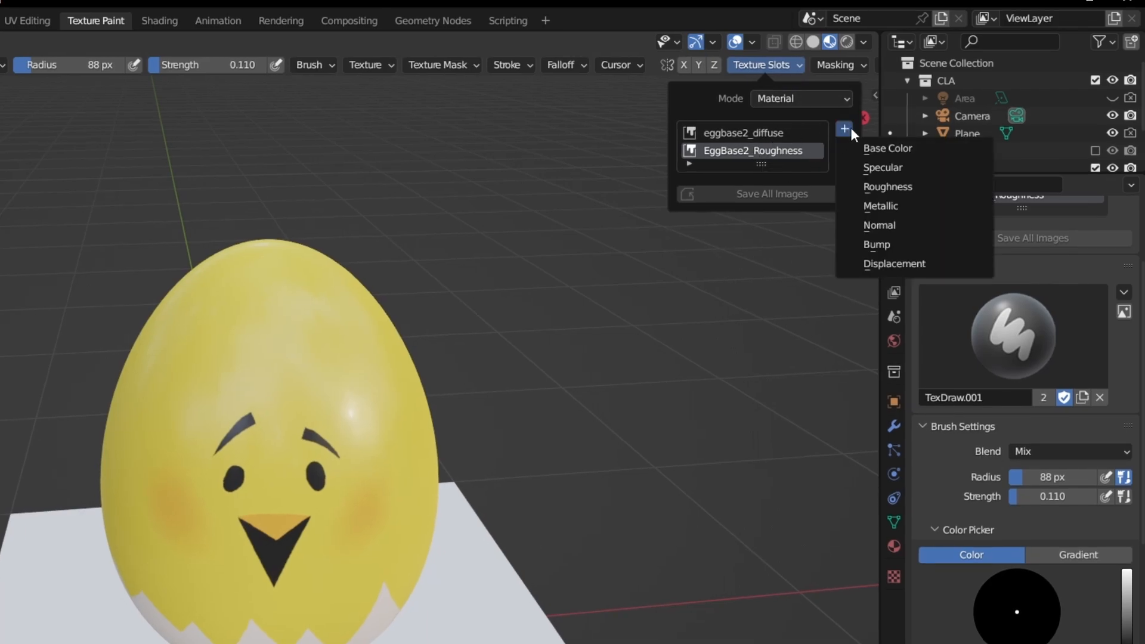
left_click(886, 246)
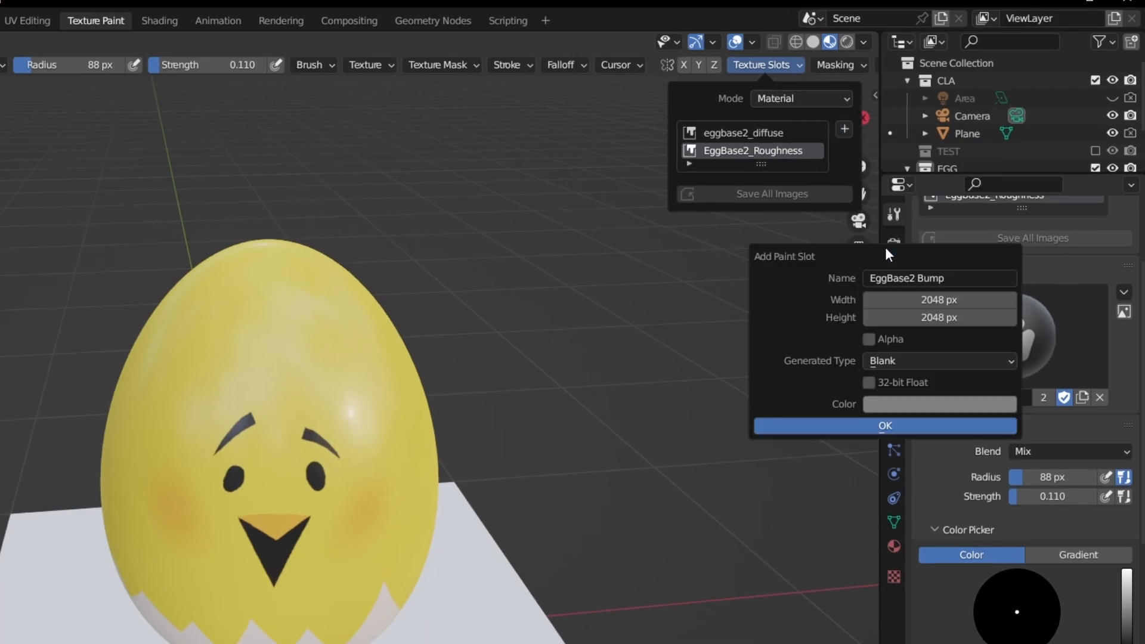
left_click(934, 278)
left_click(917, 278)
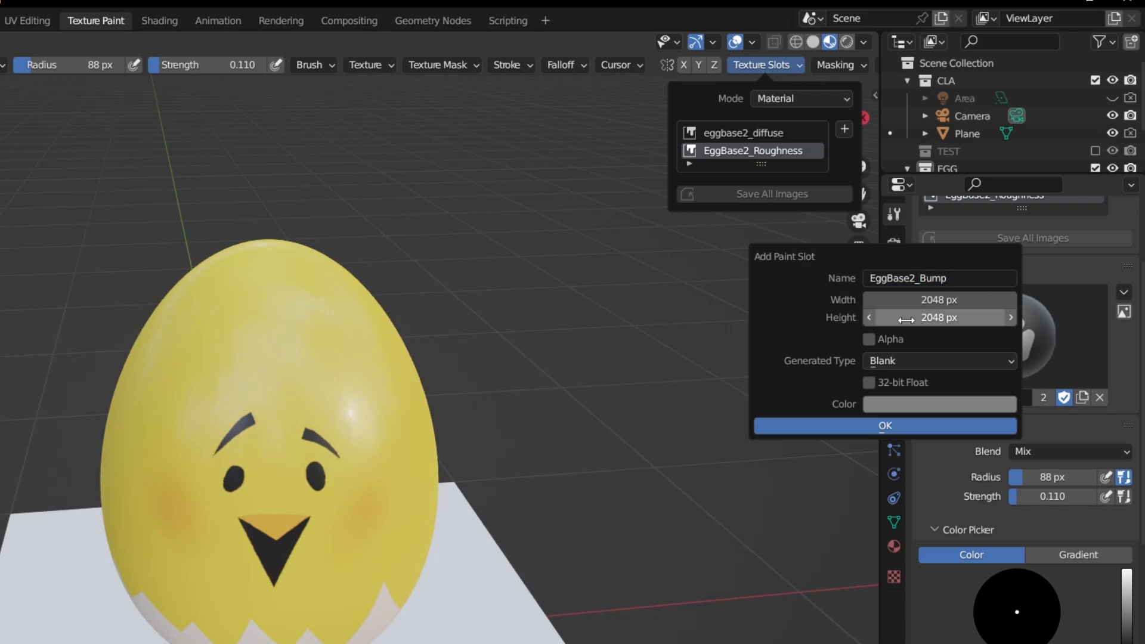
left_click(903, 403)
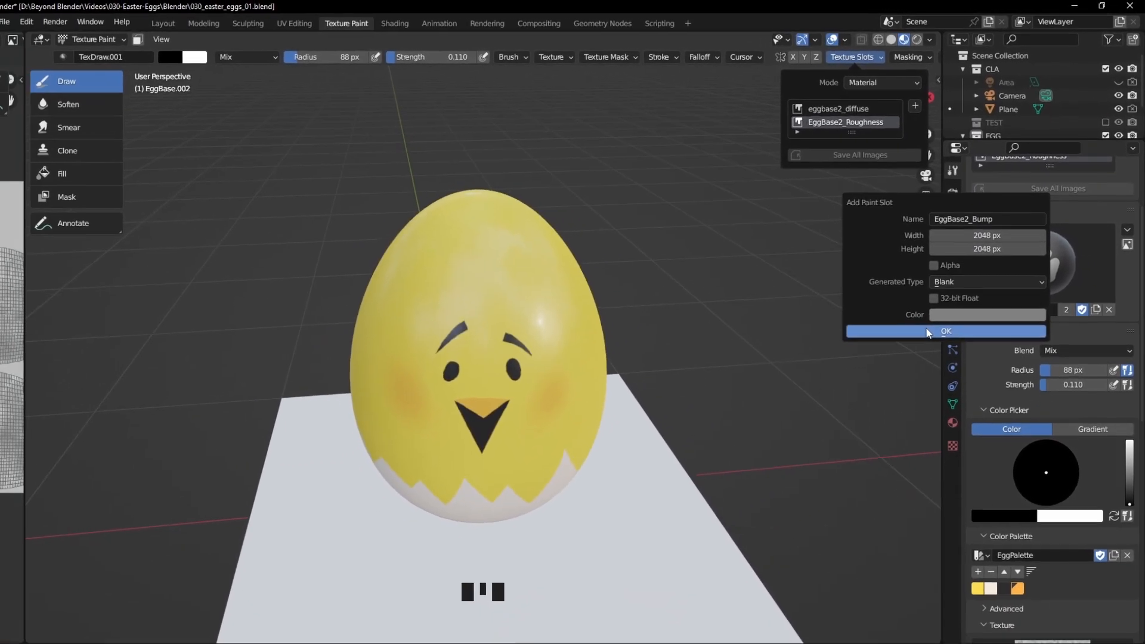
left_click(859, 424)
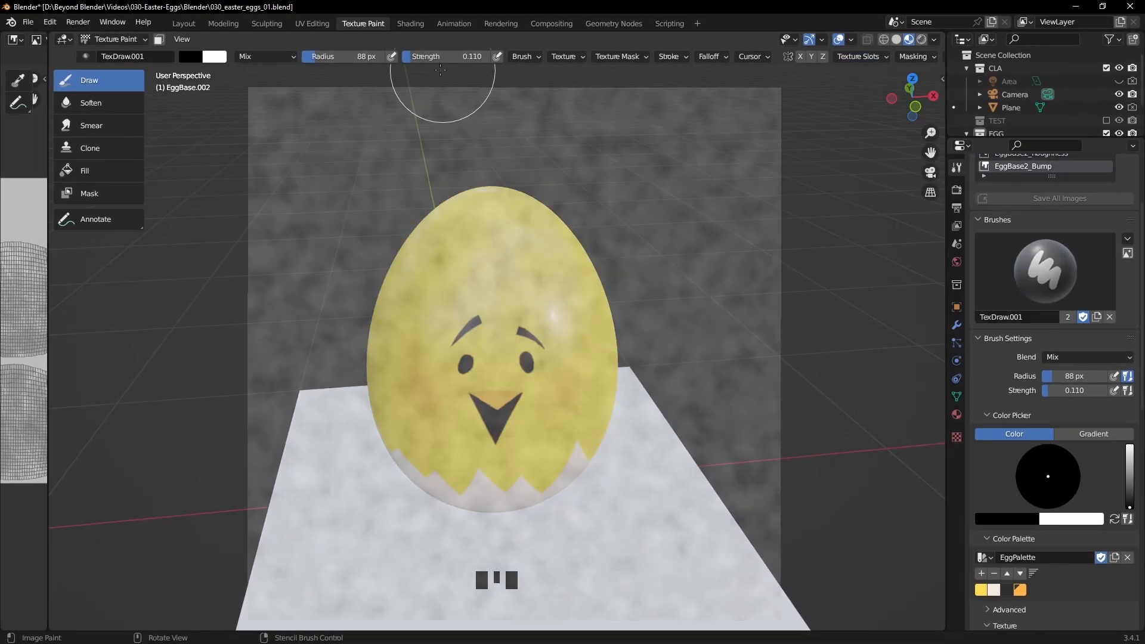
In the Shading node editor, move the Bump and EggBase2_Bump nodes below the roughness nodes to untangle the layout.
left_click(418, 24)
scroll(592, 442, "down", 3)
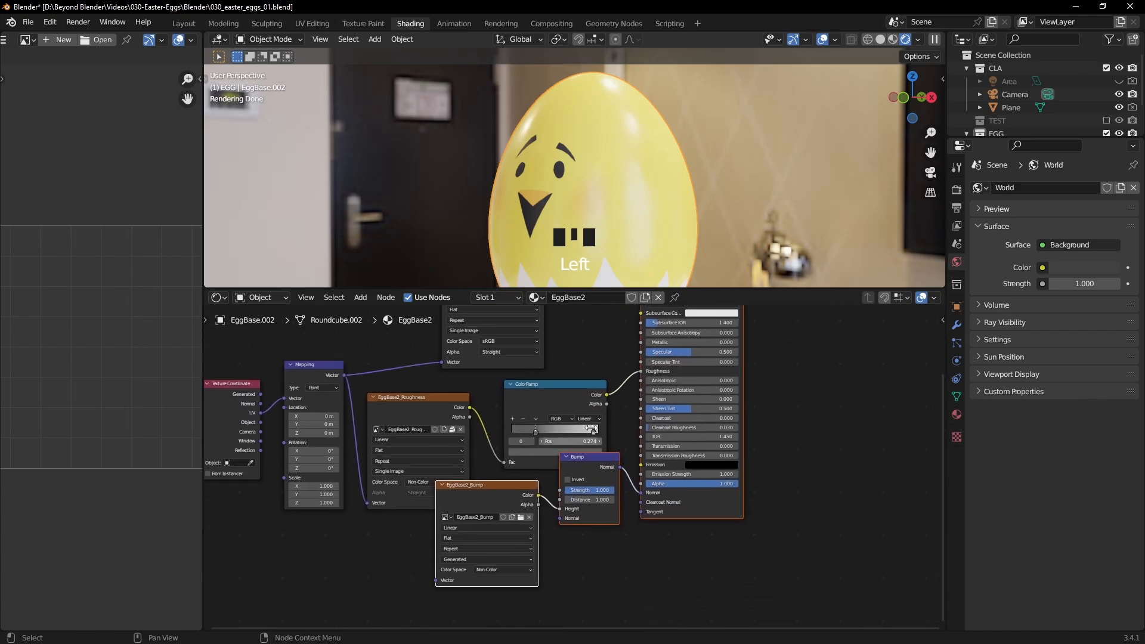
scroll(553, 342, "up", 5)
left_click_drag(557, 349, 561, 405)
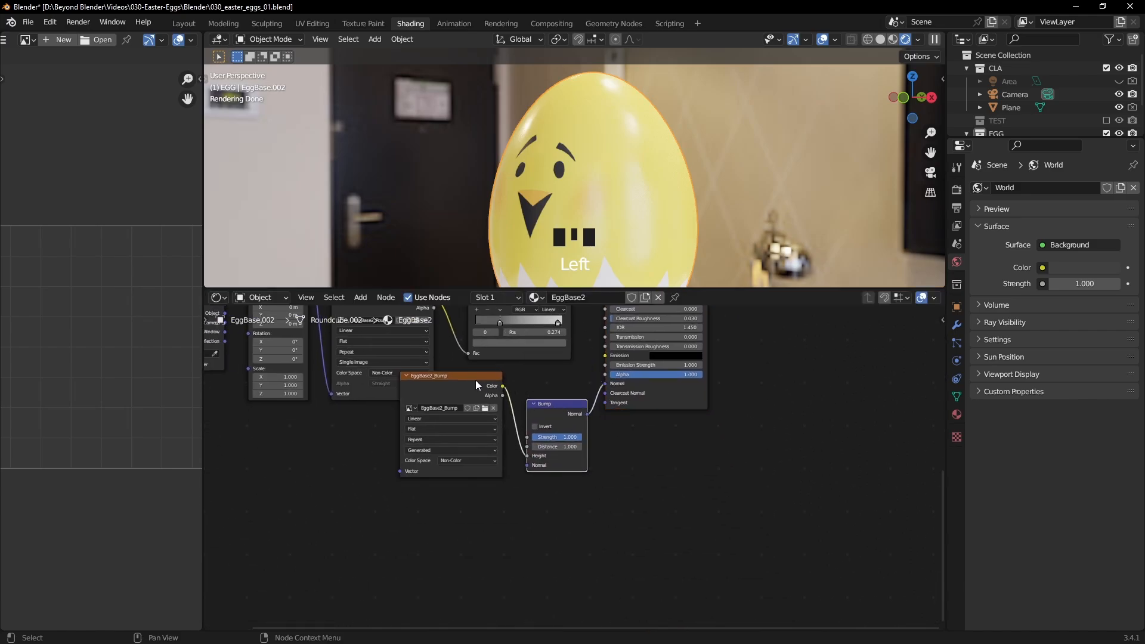
left_click_drag(478, 383, 475, 442)
middle_click_drag(356, 360, 409, 420)
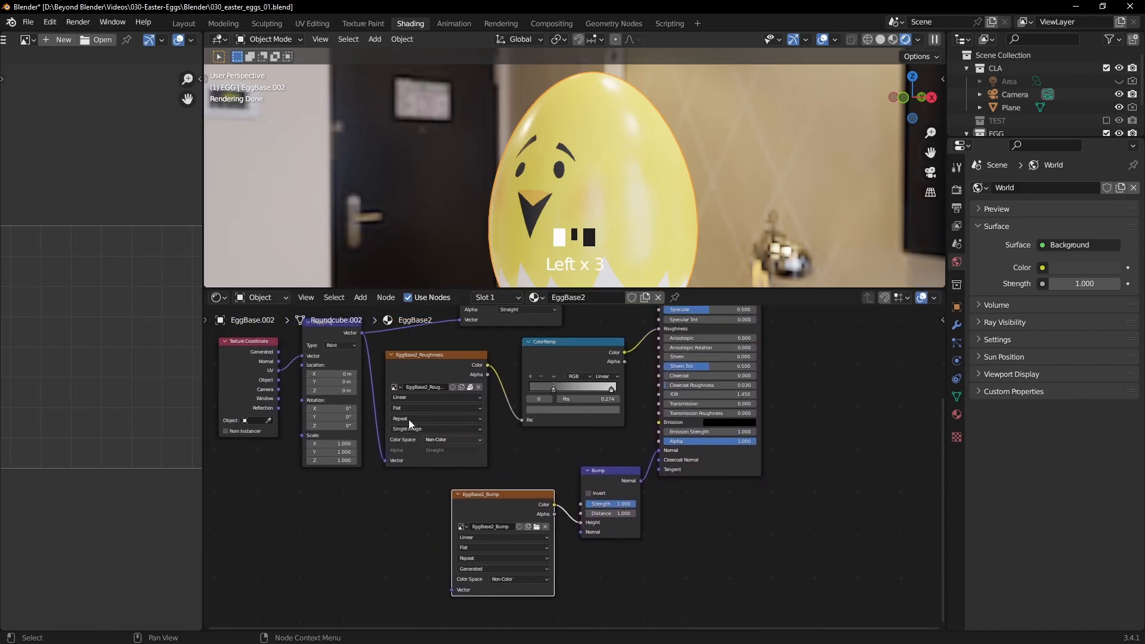
Connect the Mapping node's Vector output to the EggBase2_Bump texture's Vector input and tidy the spacing beside the Bump node.
left_click_drag(364, 332, 452, 590)
left_click_drag(497, 491, 492, 490)
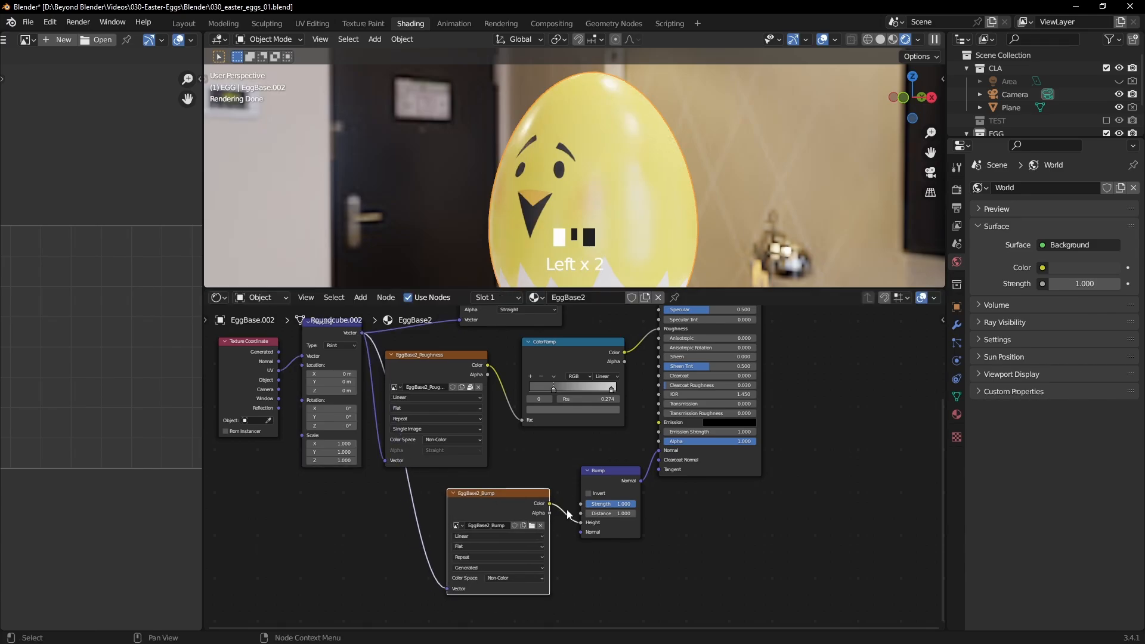
scroll(613, 470, "up", 2)
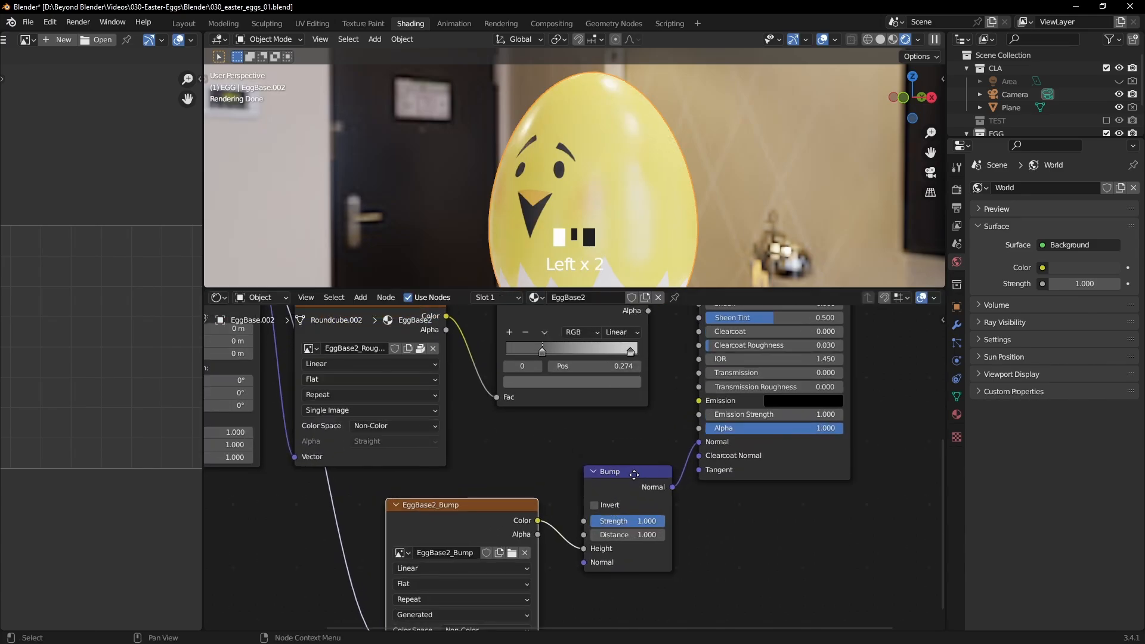
left_click_drag(634, 474, 624, 469)
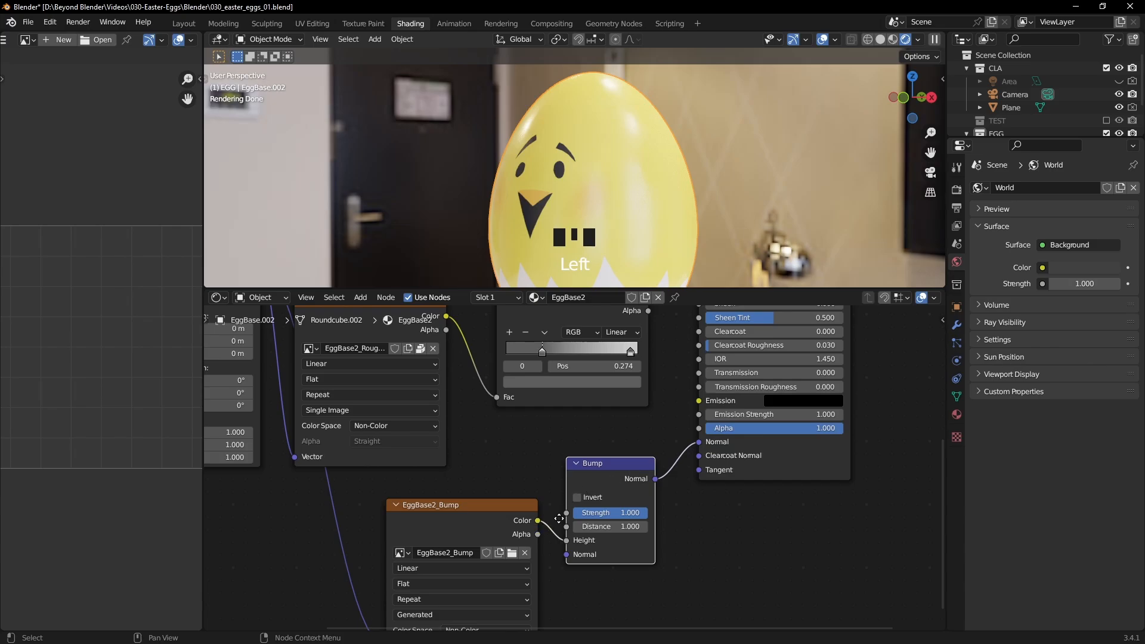
middle_click_drag(558, 518, 603, 469)
mouse_move(543, 460)
left_mouse_down()
mouse_move(540, 480)
mouse_move(526, 456)
left_mouse_up()
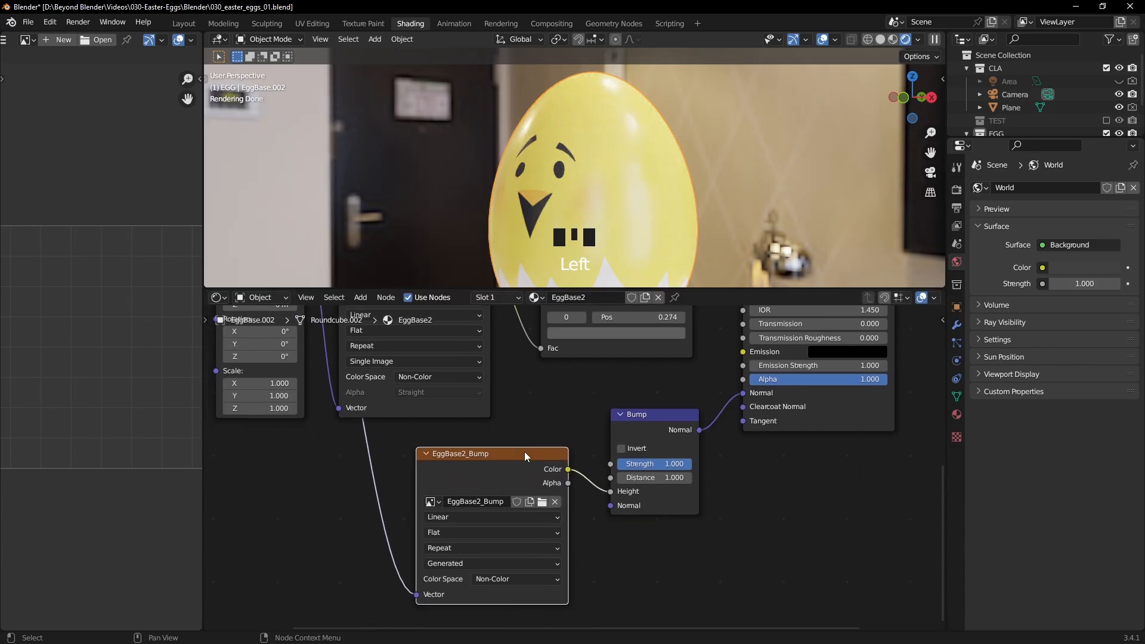
Return to Texture Paint, try a bump stroke across the egg's side and front with the current brush, and undo it.
left_click(363, 23)
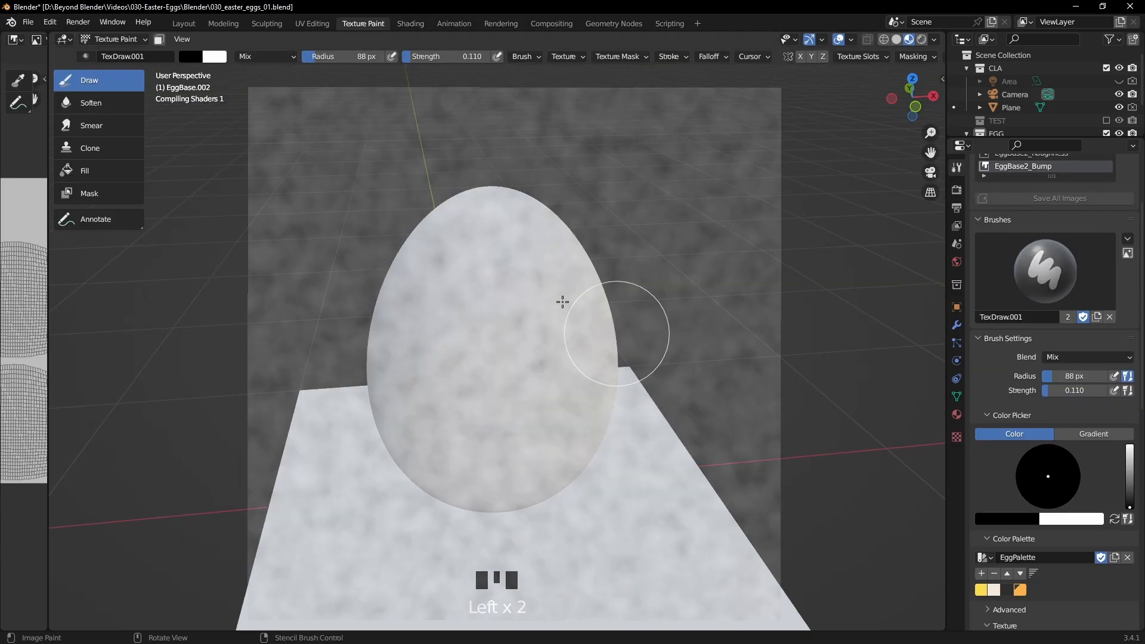
mouse_move(562, 299)
middle_mouse_down()
mouse_move(556, 288)
mouse_move(583, 299)
middle_mouse_up()
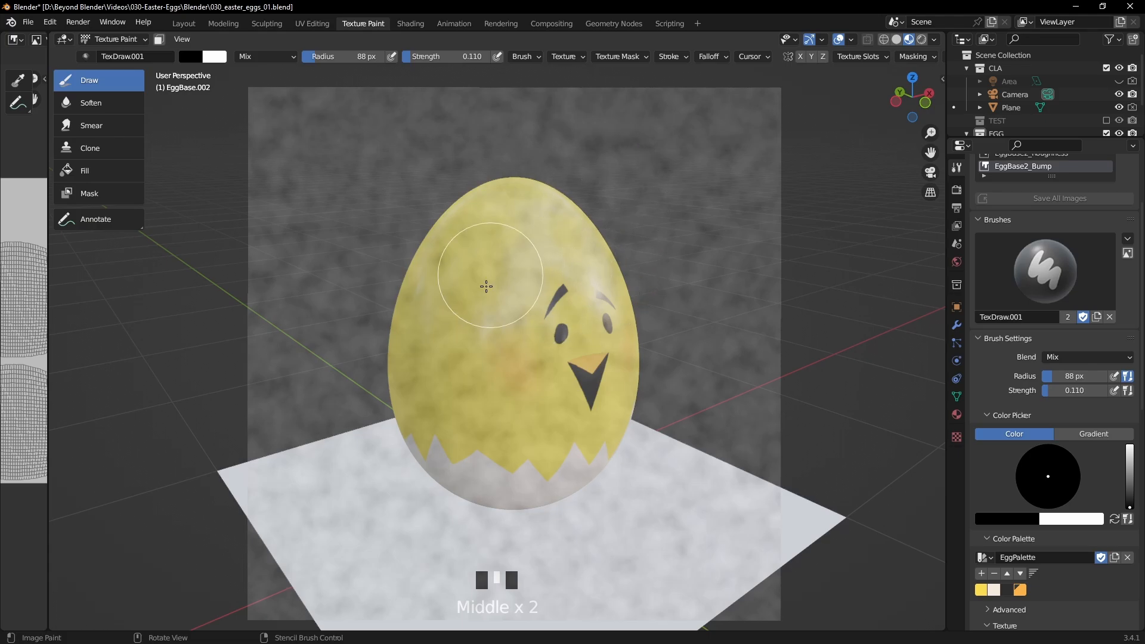
mouse_move(528, 257)
left_mouse_down()
mouse_move(483, 340)
mouse_move(478, 376)
mouse_move(563, 397)
mouse_move(716, 378)
left_mouse_up()
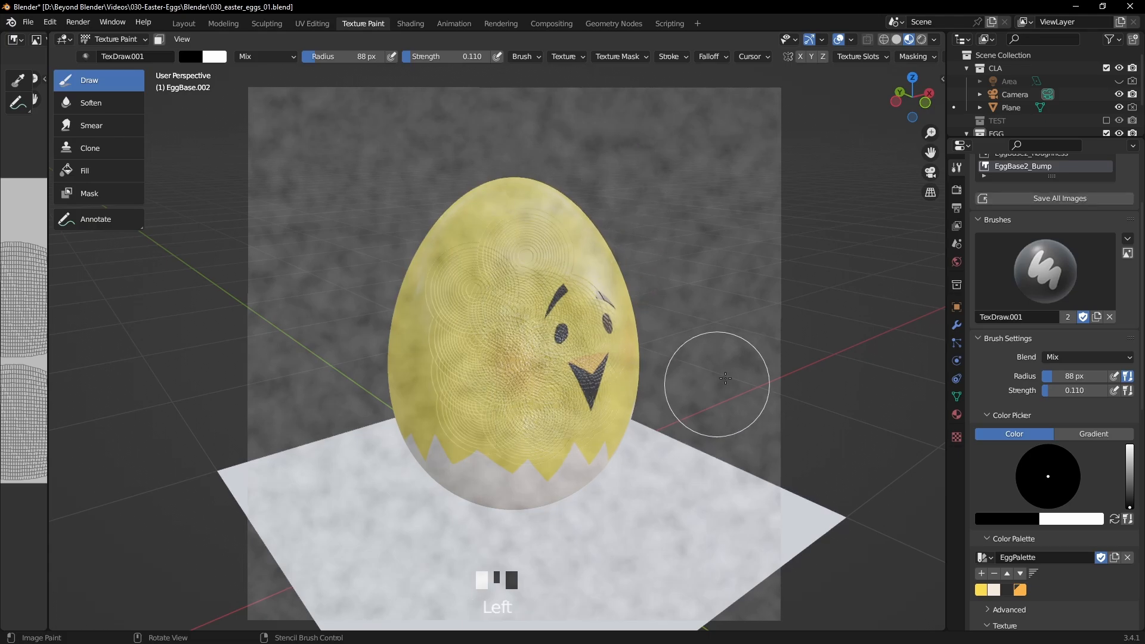
mouse_move(716, 378)
middle_mouse_down()
mouse_move(658, 377)
mouse_move(688, 361)
mouse_move(720, 369)
mouse_move(698, 358)
mouse_move(749, 345)
middle_mouse_up()
scroll(718, 366, "up", 2)
key("ctrl+z")
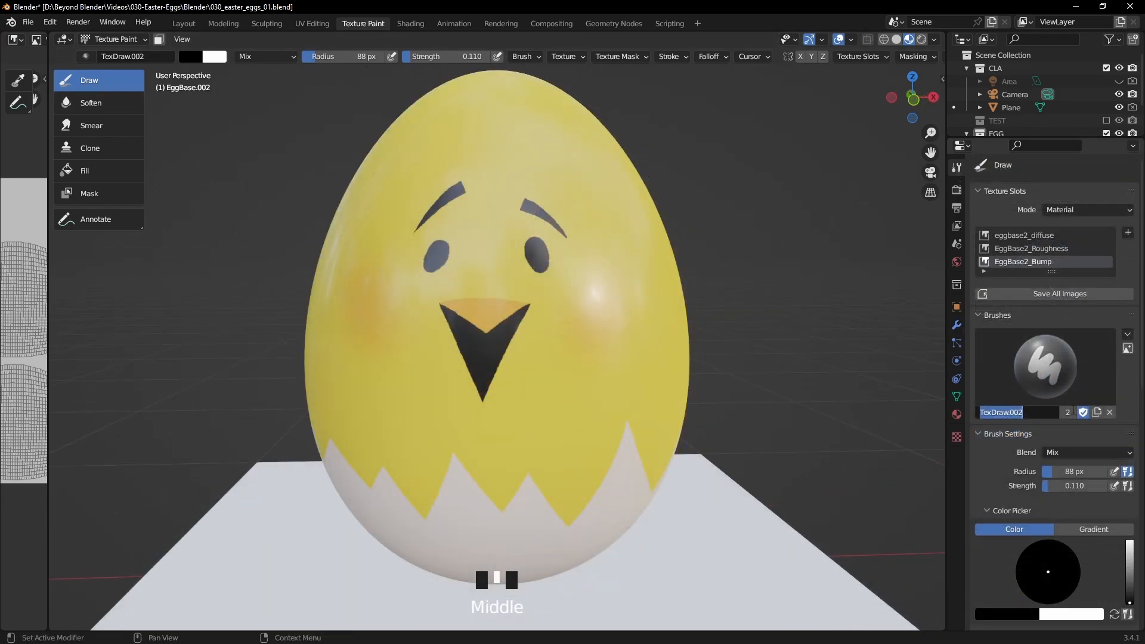
Rename the duplicated brush as Bump and give it a new texture, keeping Stencil mapping.
type("Bump")
scroll(1019, 488, "down", 10)
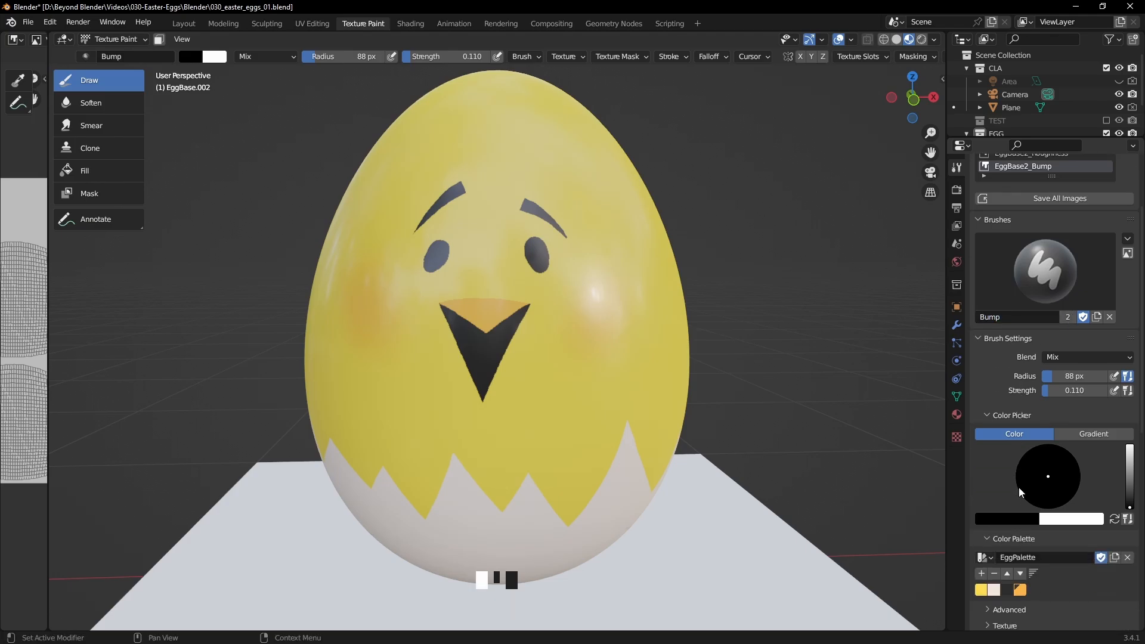
left_click(1000, 459)
scroll(1014, 466, "down", 6)
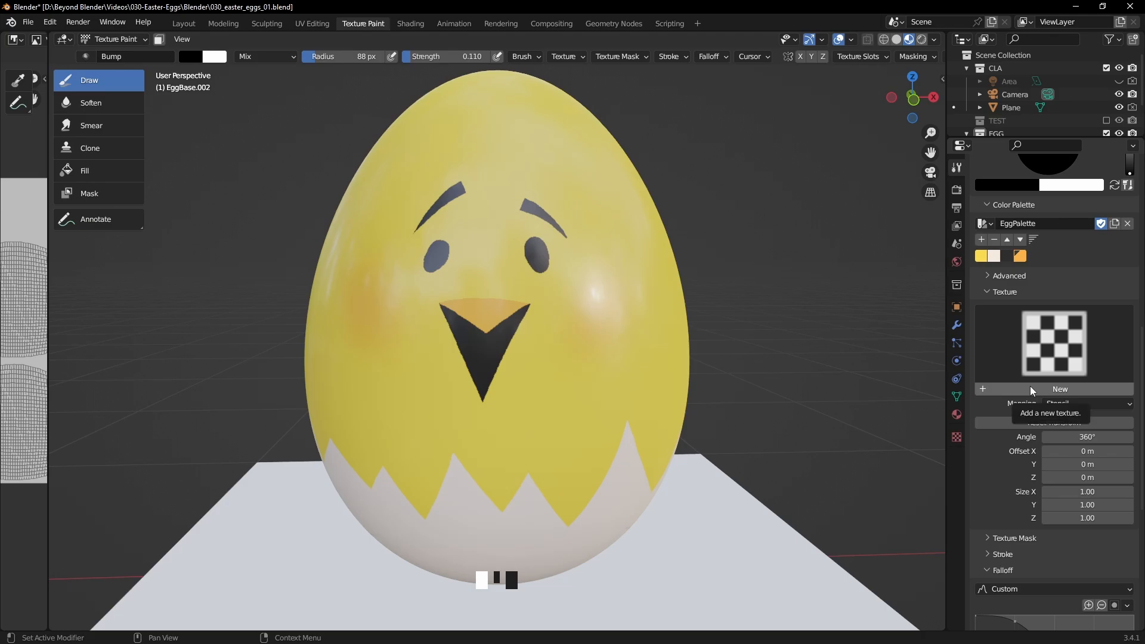
left_click(1060, 404)
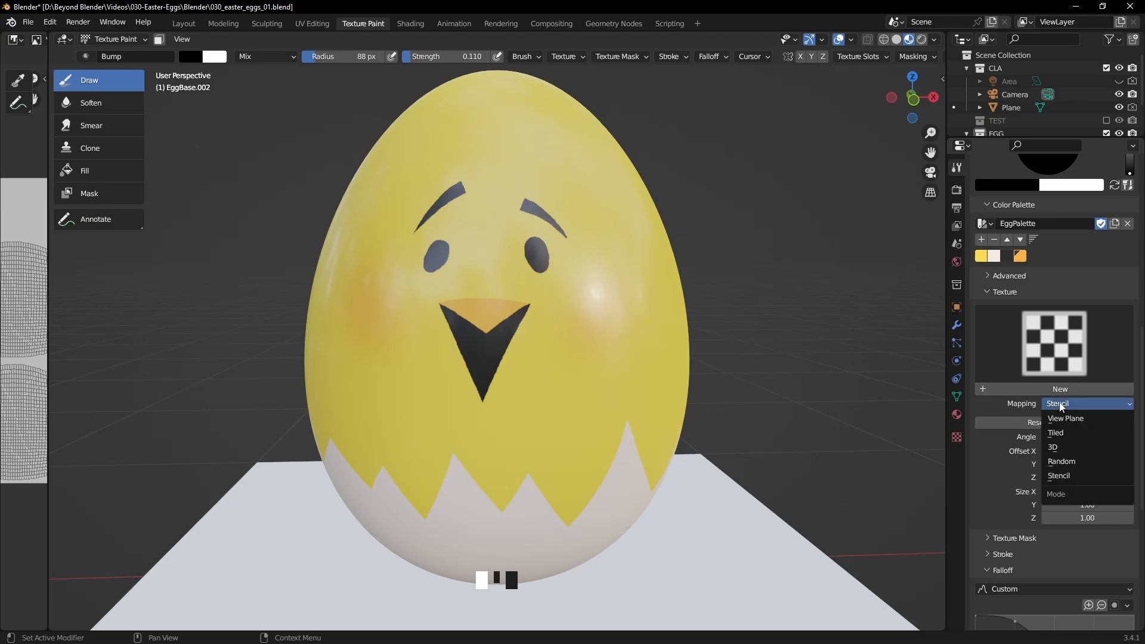
left_click(1060, 403)
left_click(1059, 403)
left_click(1058, 403)
left_click(1057, 389)
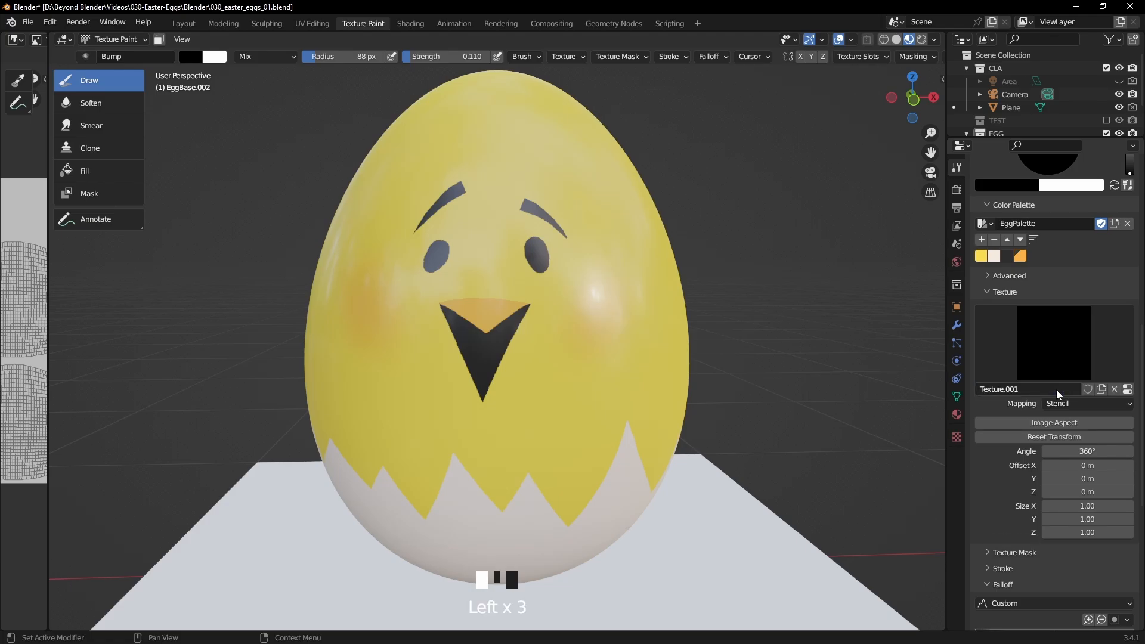
Set the new brush texture's type to Clouds with the Improved Perlin noise basis.
left_click(1128, 389)
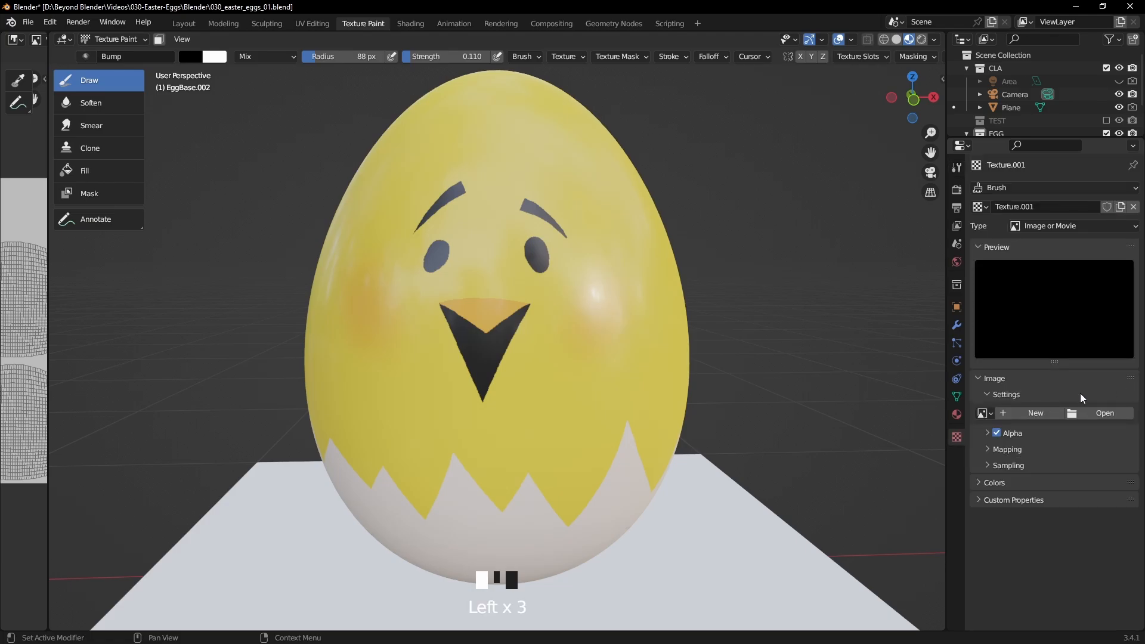
left_click(1051, 225)
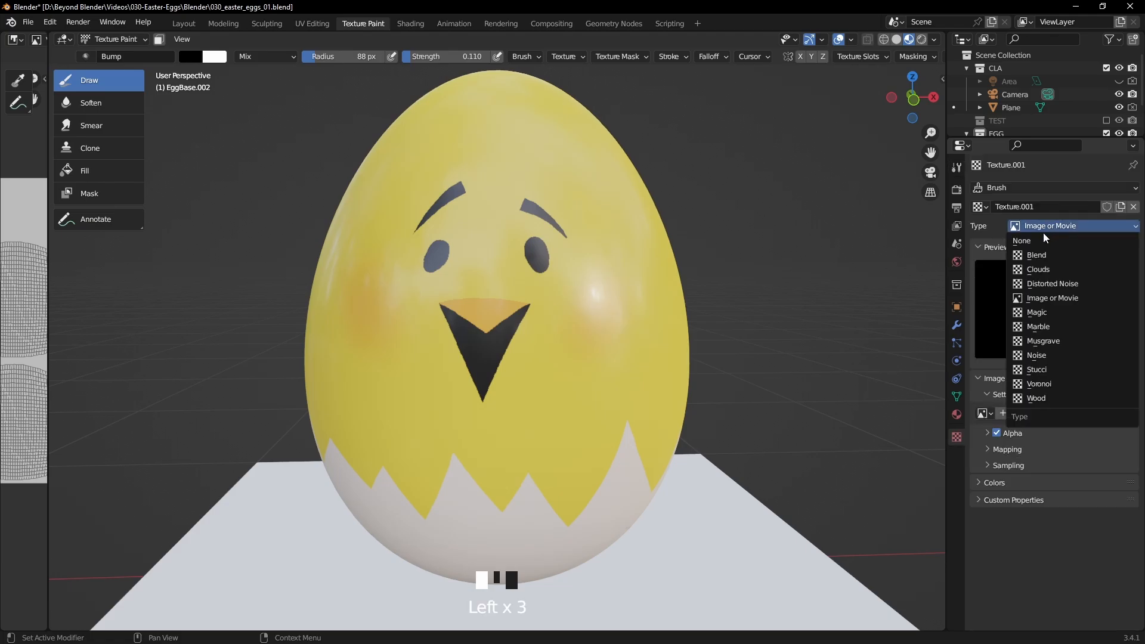
left_click(1040, 270)
left_click(1098, 395)
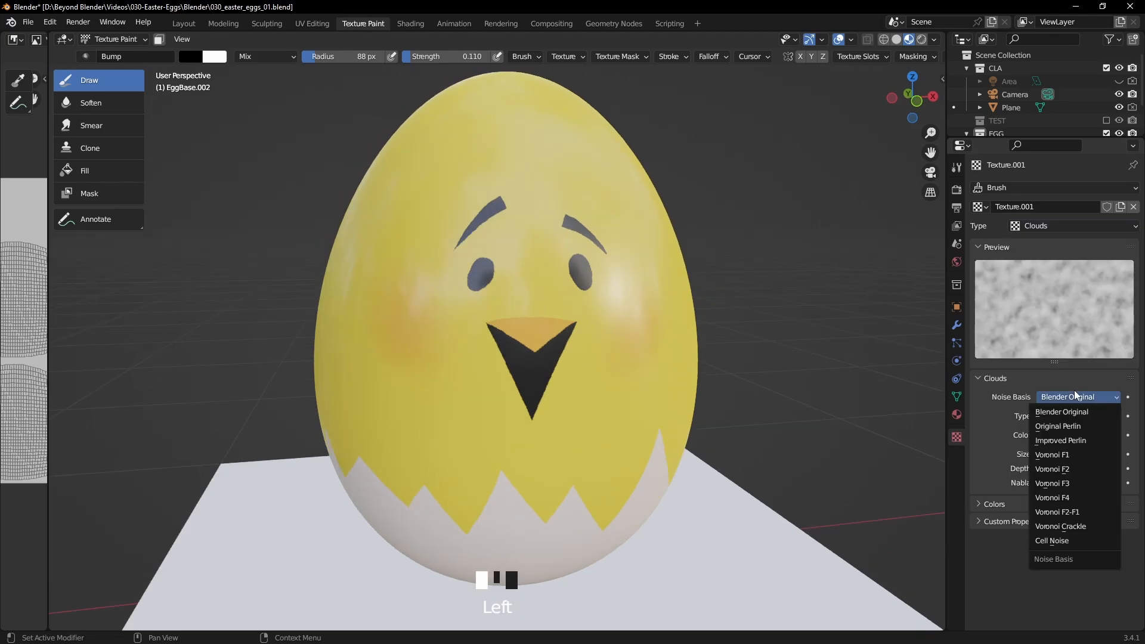
left_click(1071, 439)
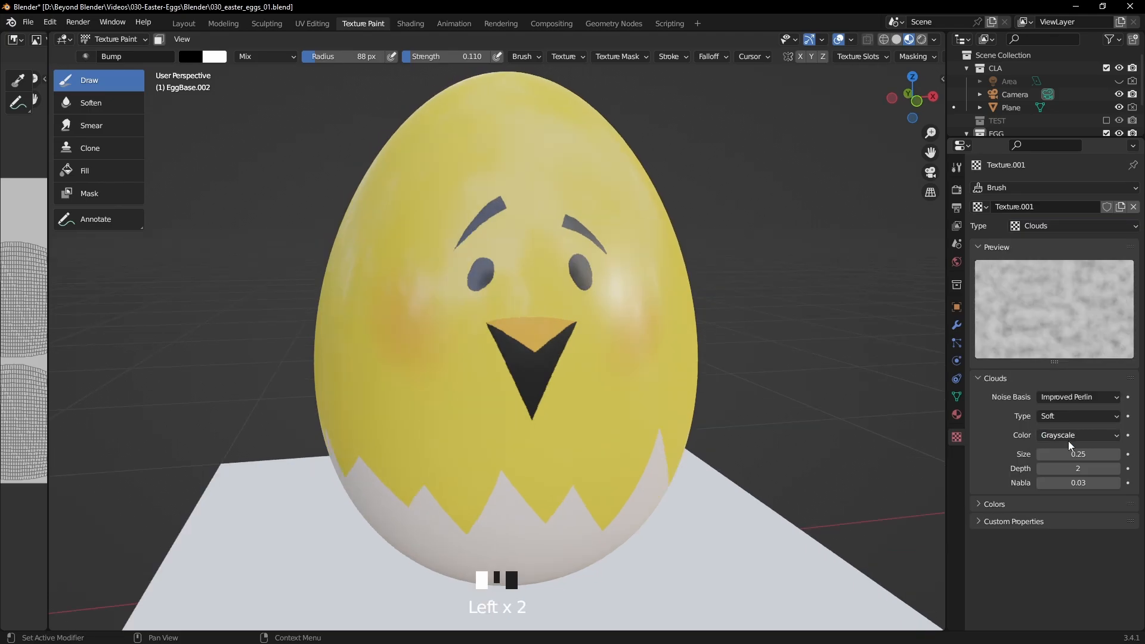
Set the clouds texture to the Hard type with a Voronoi F1 noise basis and a size of 0.26.
left_click(1071, 415)
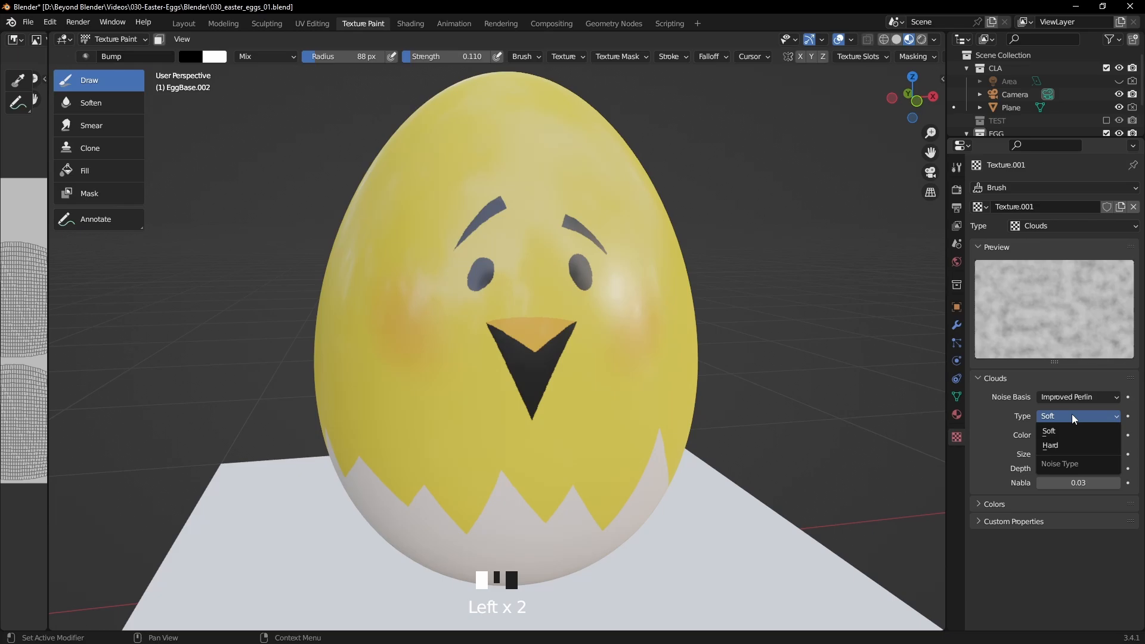
left_click(1061, 446)
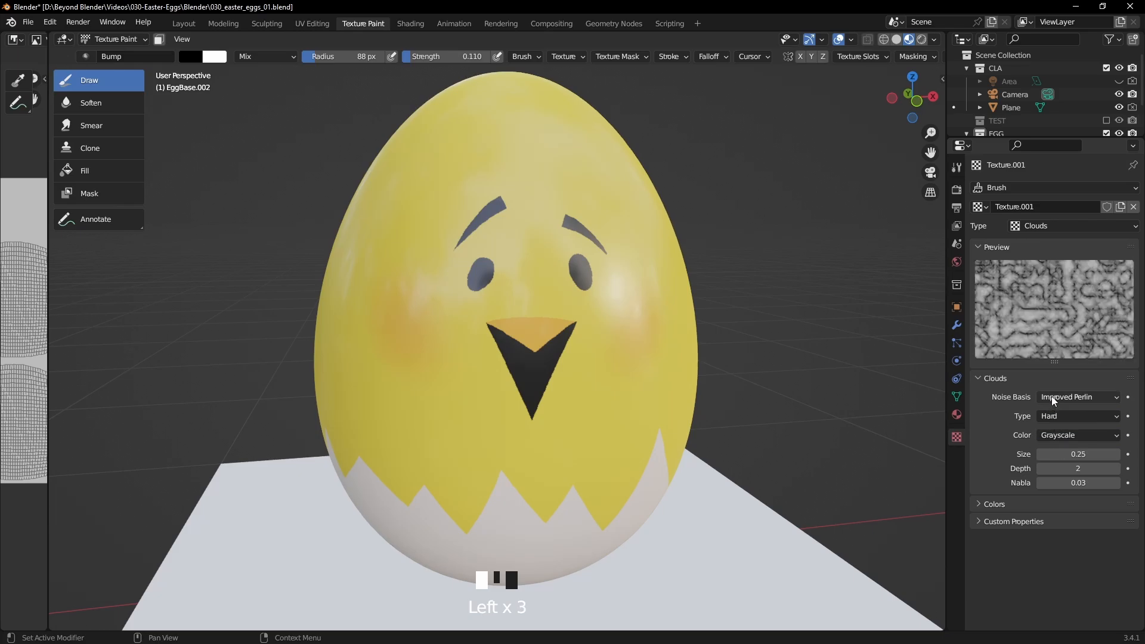
left_click(1051, 396)
left_click(1056, 455)
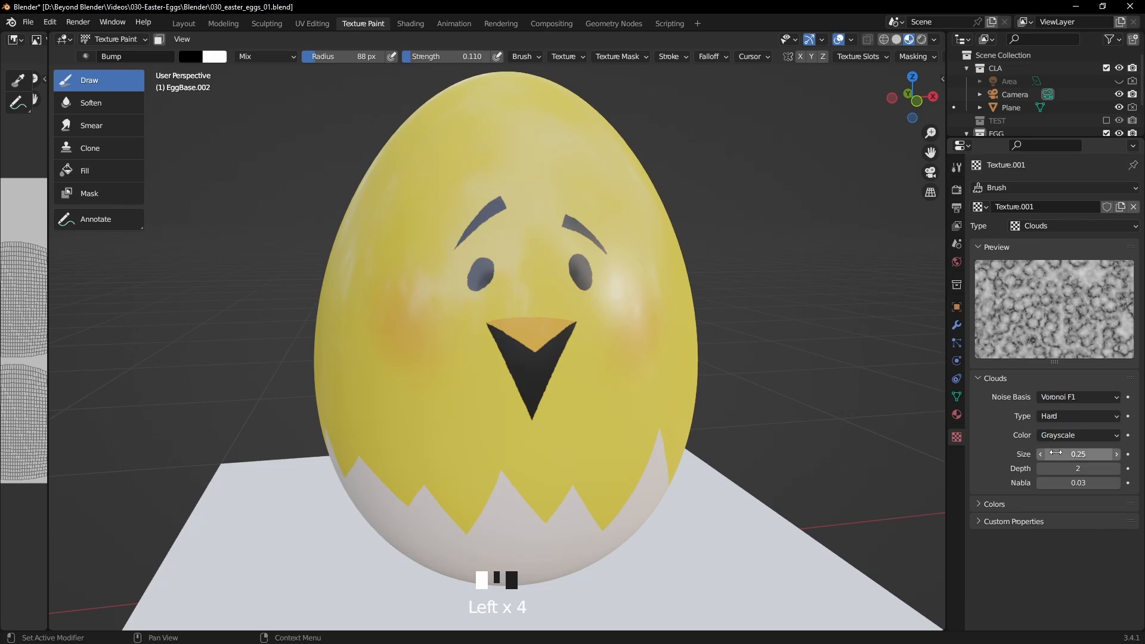
mouse_move(1078, 454)
left_mouse_down()
mouse_move(1132, 454)
mouse_move(1058, 454)
mouse_move(1074, 454)
left_mouse_up()
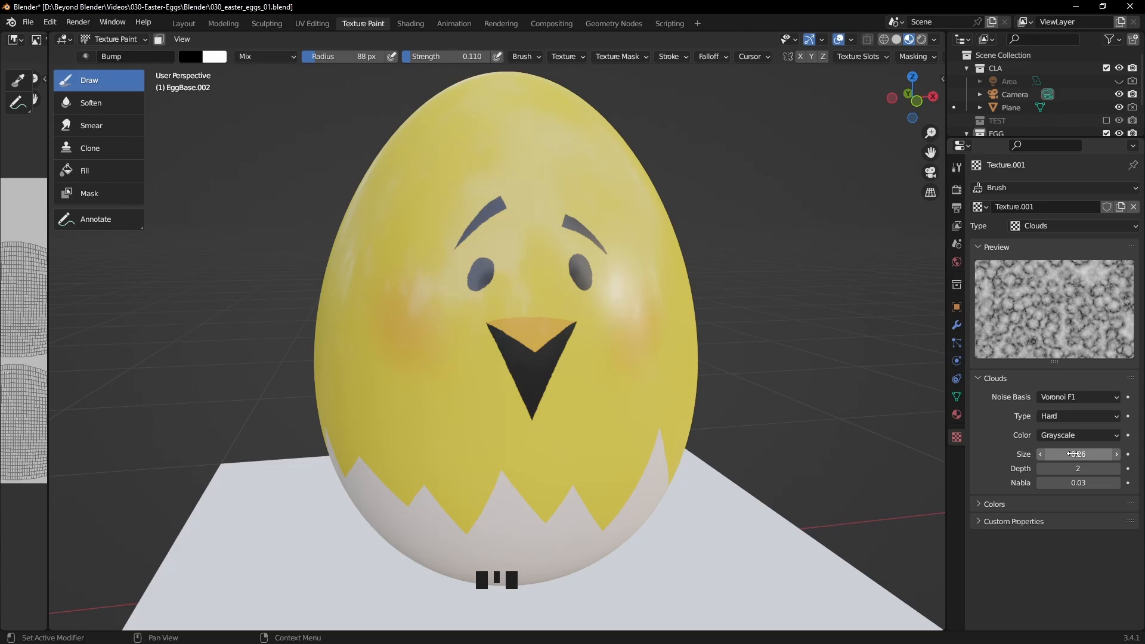
Enable the Color Ramp in the brush texture's color settings, toggling it off and on to compare the preview.
left_click(1009, 504)
scroll(1005, 513, "down", 1)
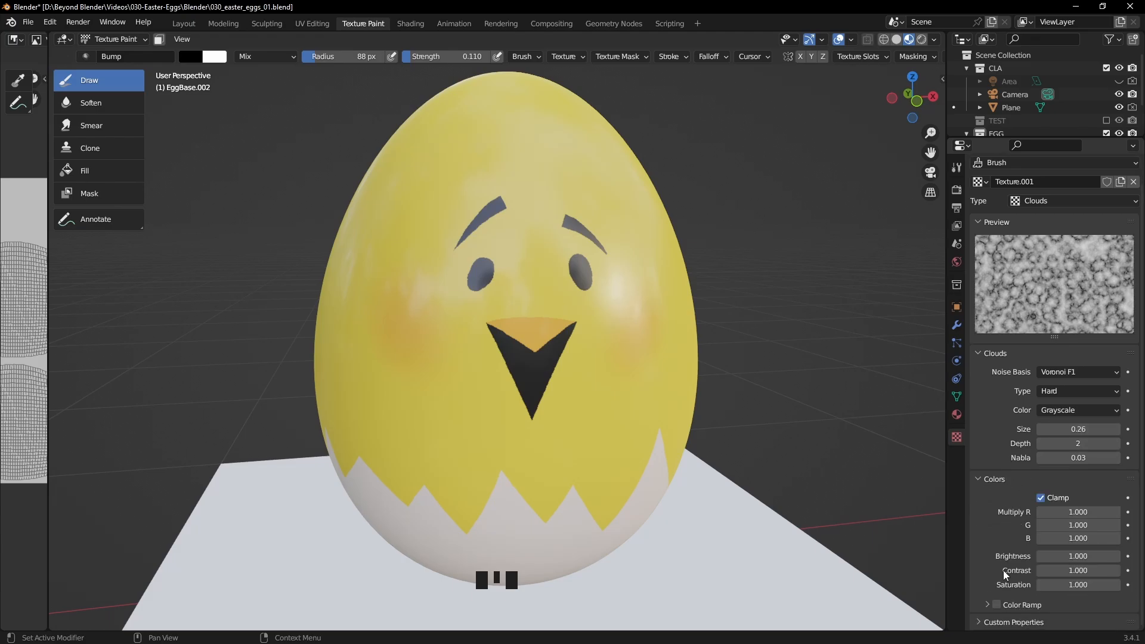
left_click(997, 605)
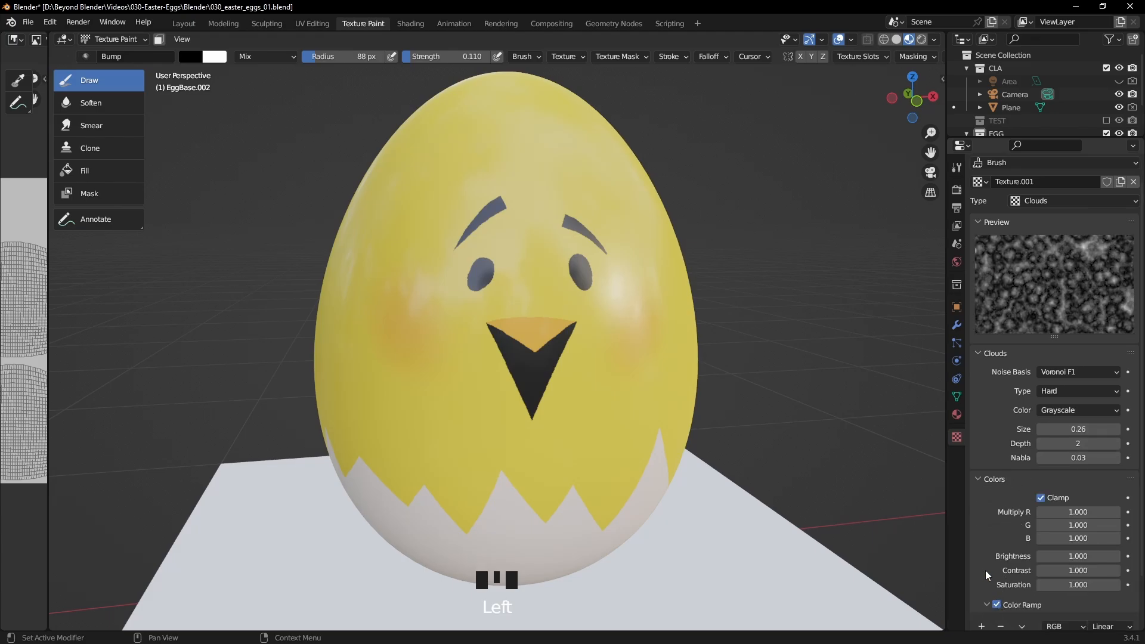
left_click(987, 604)
scroll(987, 573, "down", 3)
scroll(1039, 260, "up", 2)
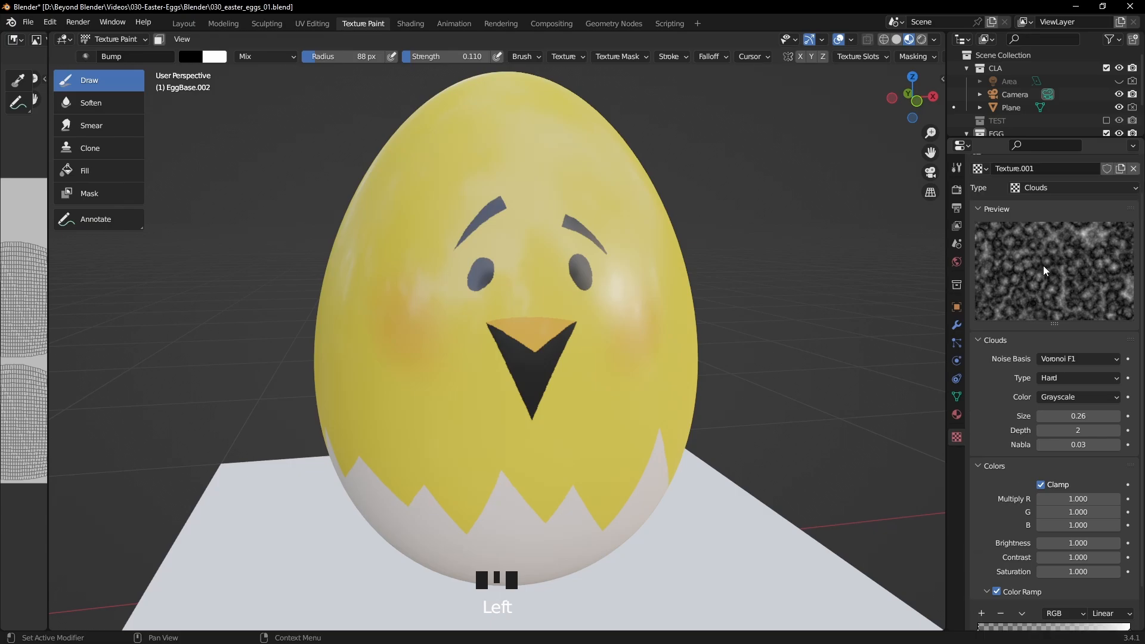
scroll(1007, 394, "down", 2)
left_click(997, 544)
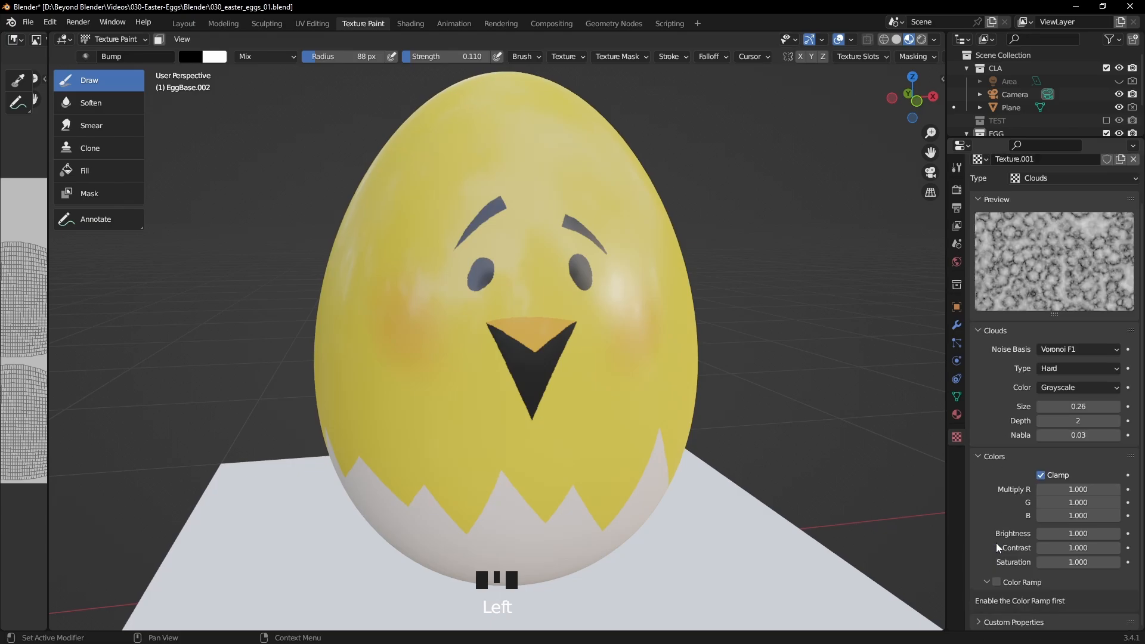
left_click(996, 582)
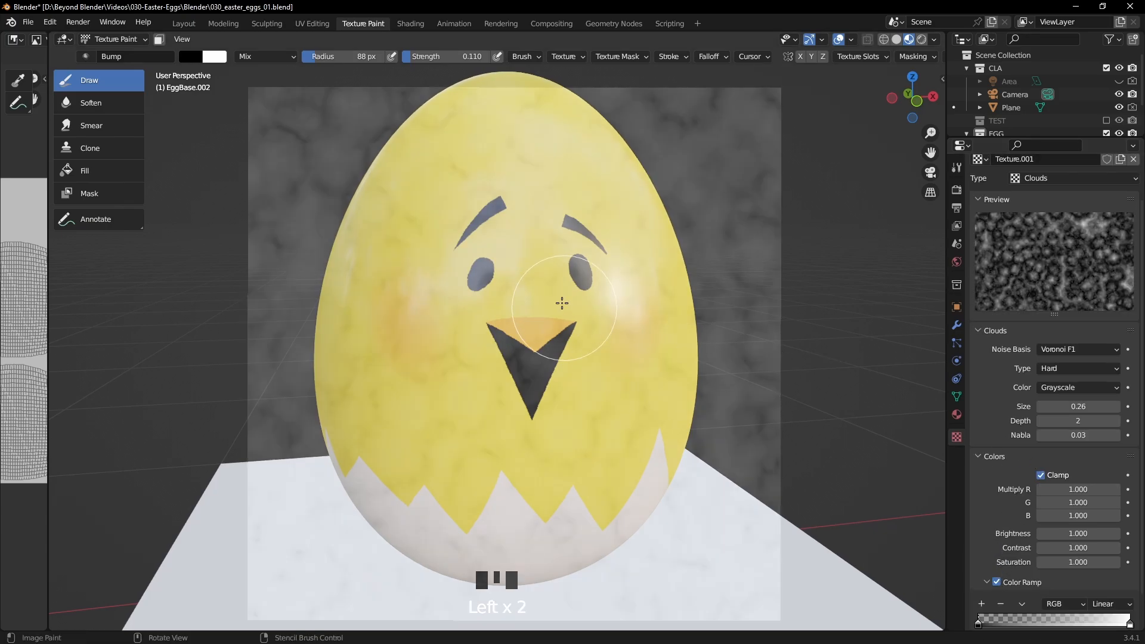
Paint a textured bump stroke over the chick's face and the yellow area above the jagged shell edge.
mouse_move(560, 302)
left_mouse_down()
mouse_move(587, 313)
mouse_move(501, 376)
mouse_move(585, 427)
mouse_move(437, 350)
mouse_move(458, 211)
mouse_move(410, 370)
mouse_move(585, 463)
mouse_move(561, 477)
left_mouse_up()
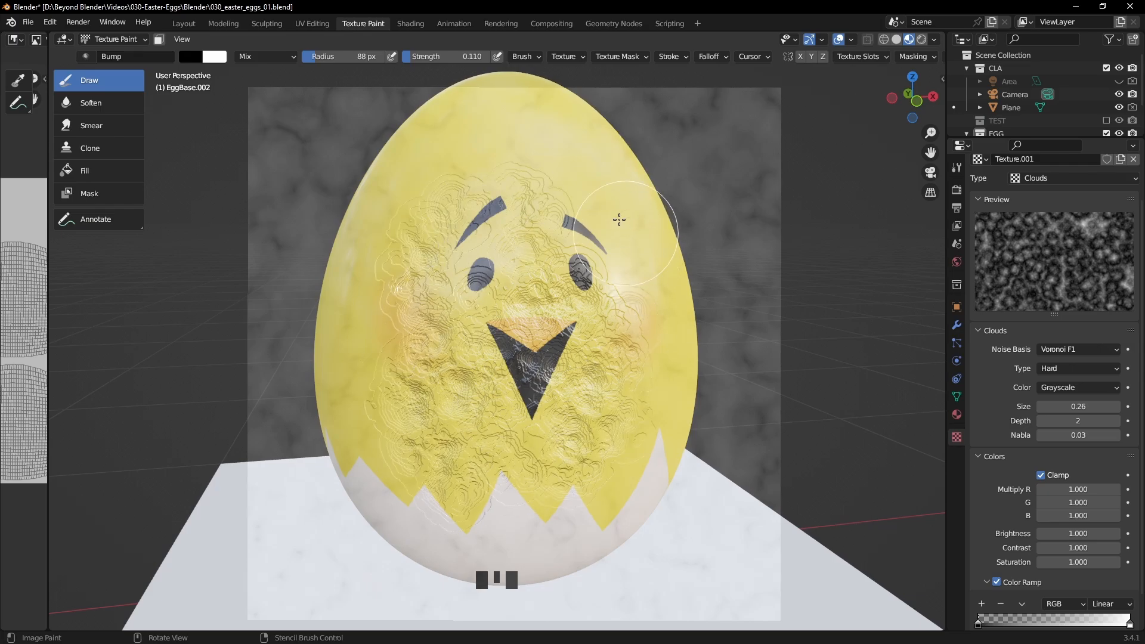
Undo the textured bump stroke on the chick's face and set the Bump node's strength to 0.1.
mouse_move(585, 302)
middle_mouse_down()
mouse_move(539, 314)
mouse_move(603, 284)
mouse_move(686, 334)
middle_mouse_up()
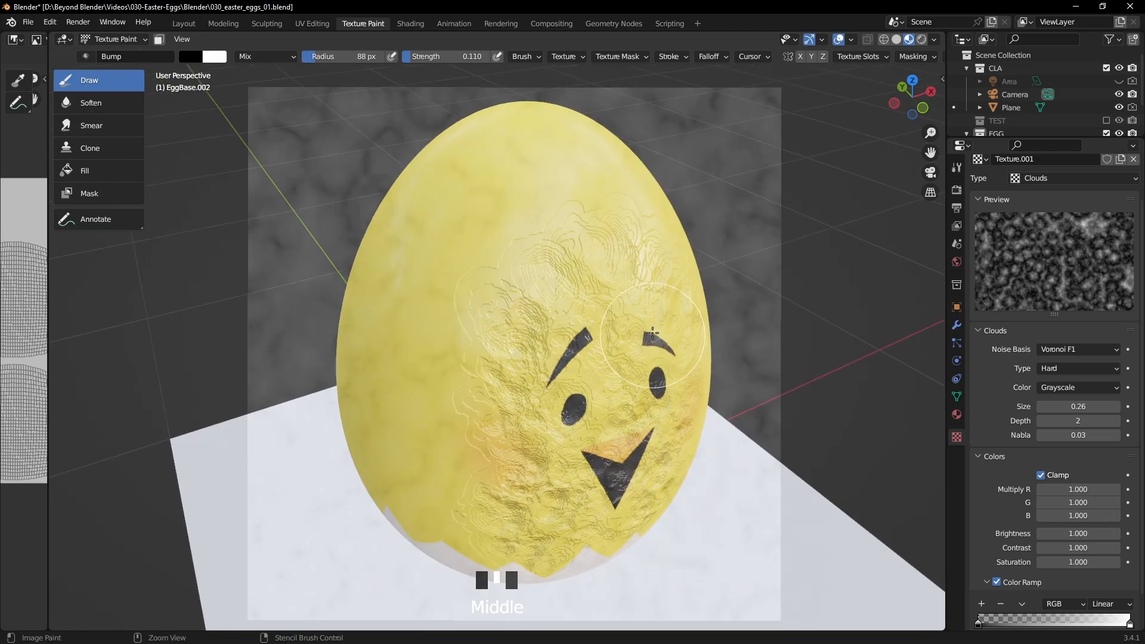
key("ctrl+z")
left_click(412, 24)
scroll(638, 486, "down", 3)
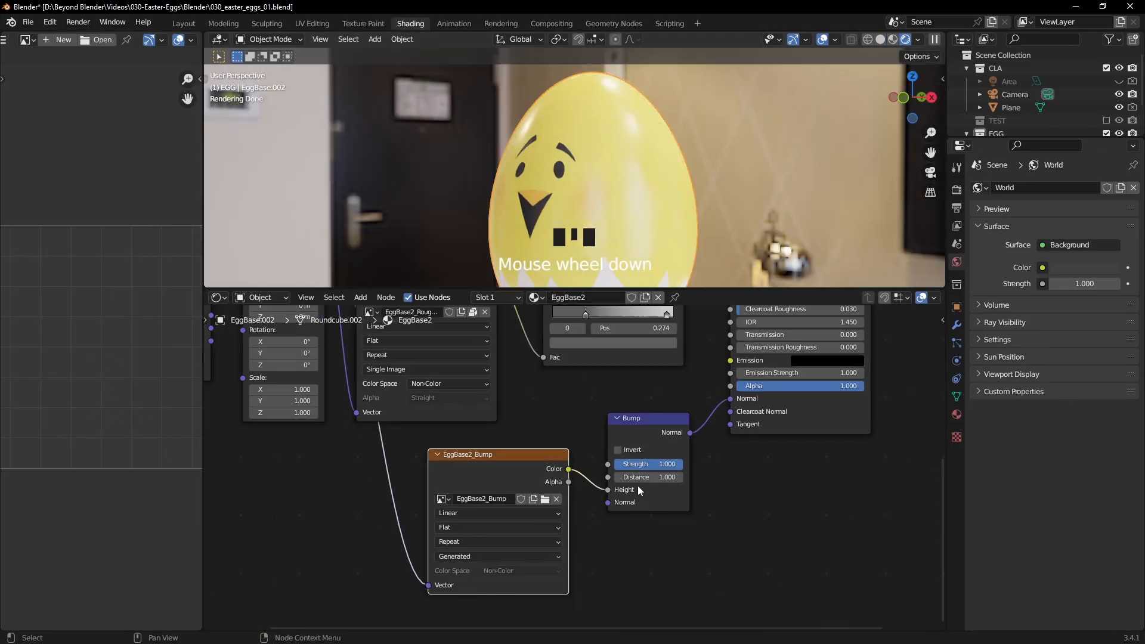
scroll(655, 475, "down", 1)
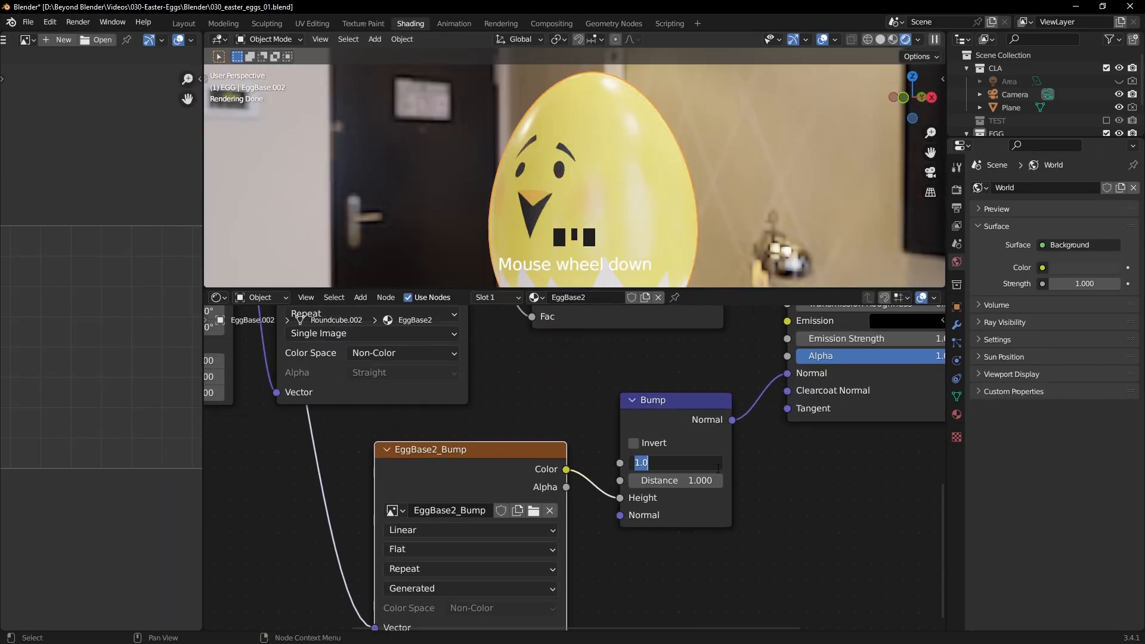
left_click(717, 467)
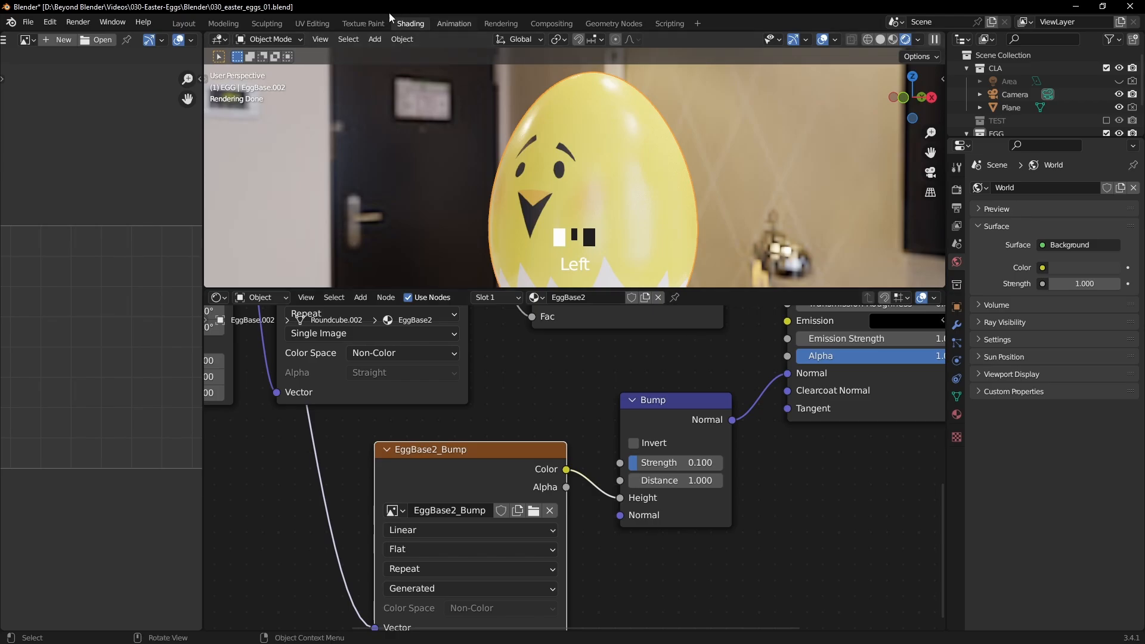
Make the EggBase2_Bump image node the active paint target and return to texture painting.
left_click(364, 23)
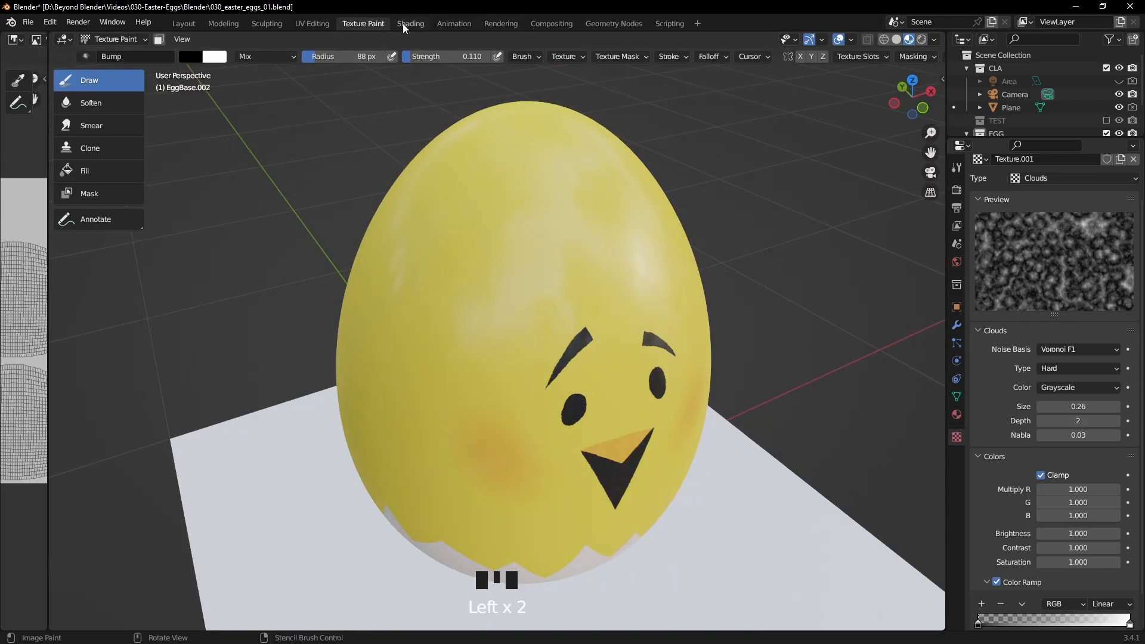
left_click(410, 23)
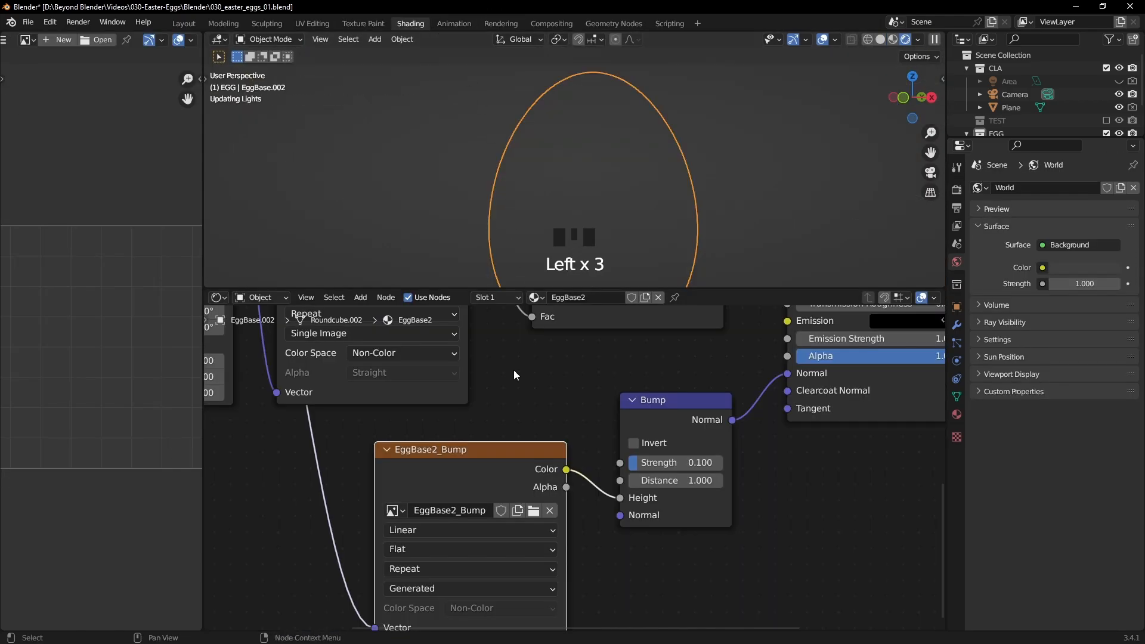
left_click(466, 450)
left_click(385, 24)
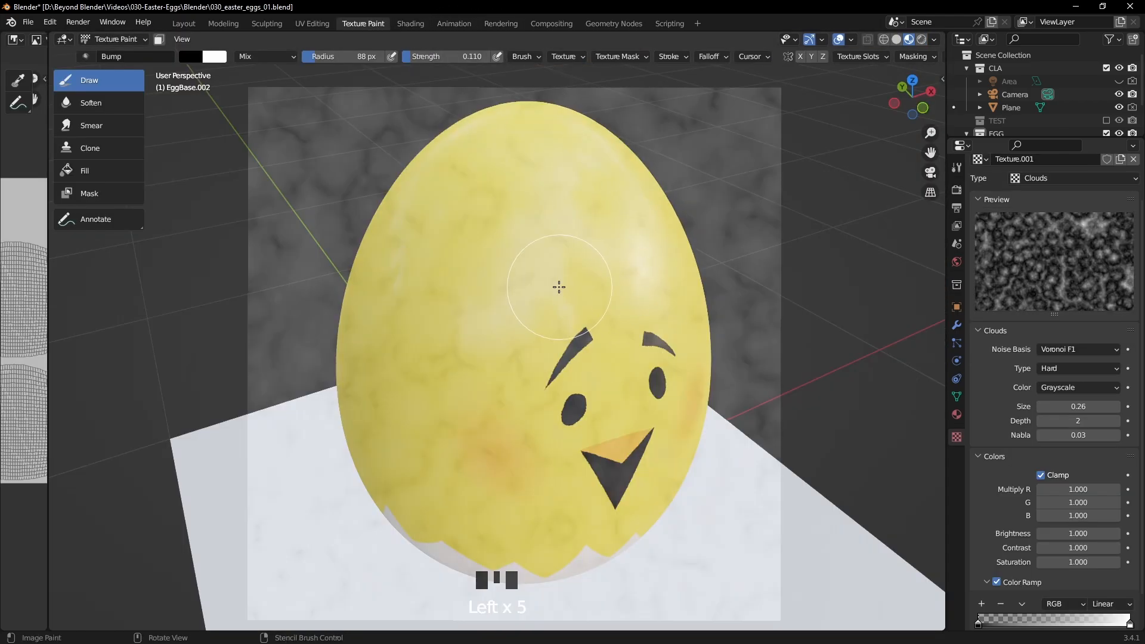
Try textured bump strokes over the chick's forehead and face with the weaker bump strength, and undo them.
mouse_move(475, 364)
left_mouse_down()
mouse_move(542, 361)
mouse_move(460, 457)
mouse_move(482, 245)
left_mouse_up()
left_click_drag(626, 329, 504, 483)
mouse_move(503, 483)
middle_mouse_down()
mouse_move(603, 325)
mouse_move(642, 343)
mouse_move(614, 357)
mouse_move(627, 368)
mouse_move(619, 383)
mouse_move(553, 384)
mouse_move(519, 350)
middle_mouse_up()
scroll(602, 365, "up", 2)
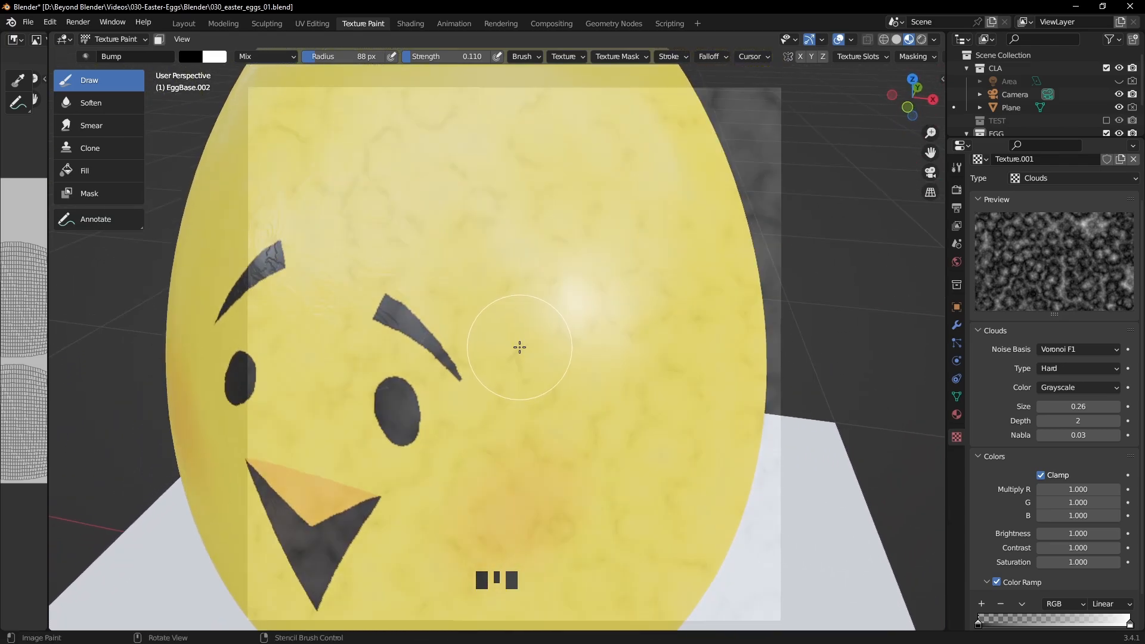
scroll(542, 335, "down", 3)
key("ctrl+z")
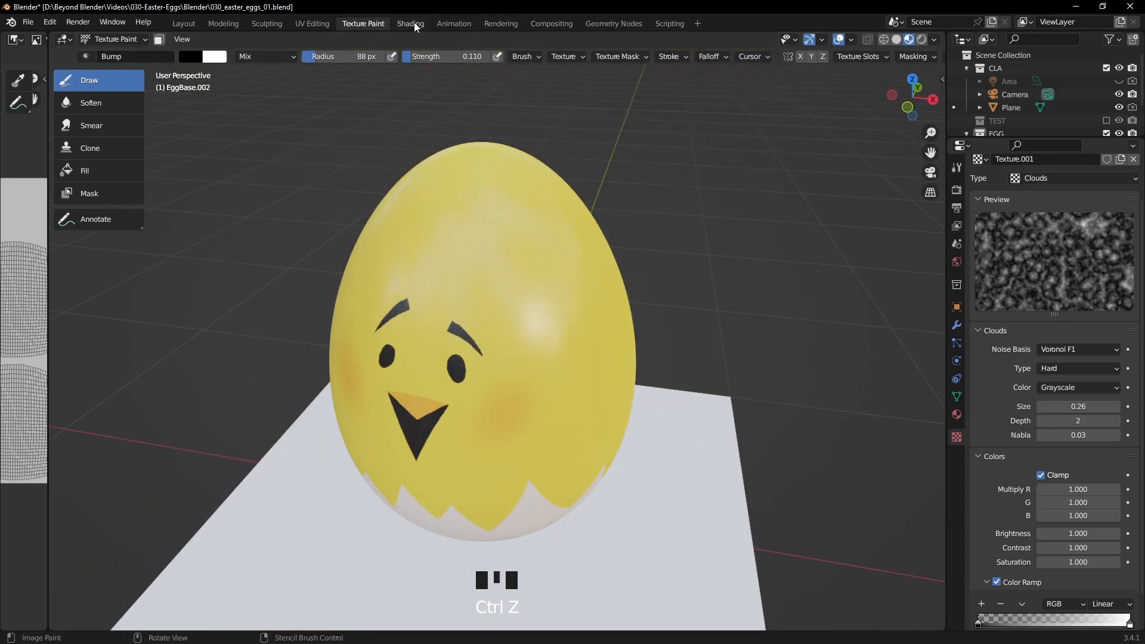
Preview the EggBase2_Bump image alone on the egg and view it in texture painting with Material Preview shading.
left_click(411, 23)
left_click(509, 448, "ctrl+shift")
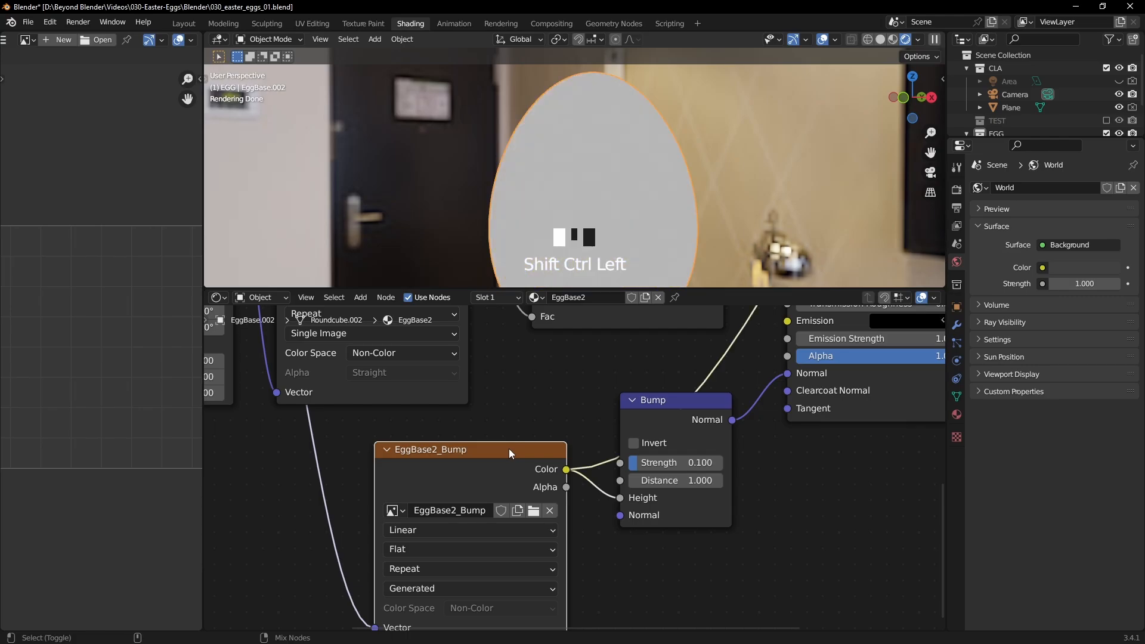
left_click(358, 24)
mouse_move(504, 264)
middle_mouse_down()
mouse_move(503, 312)
mouse_move(529, 304)
middle_mouse_up()
left_click(896, 41)
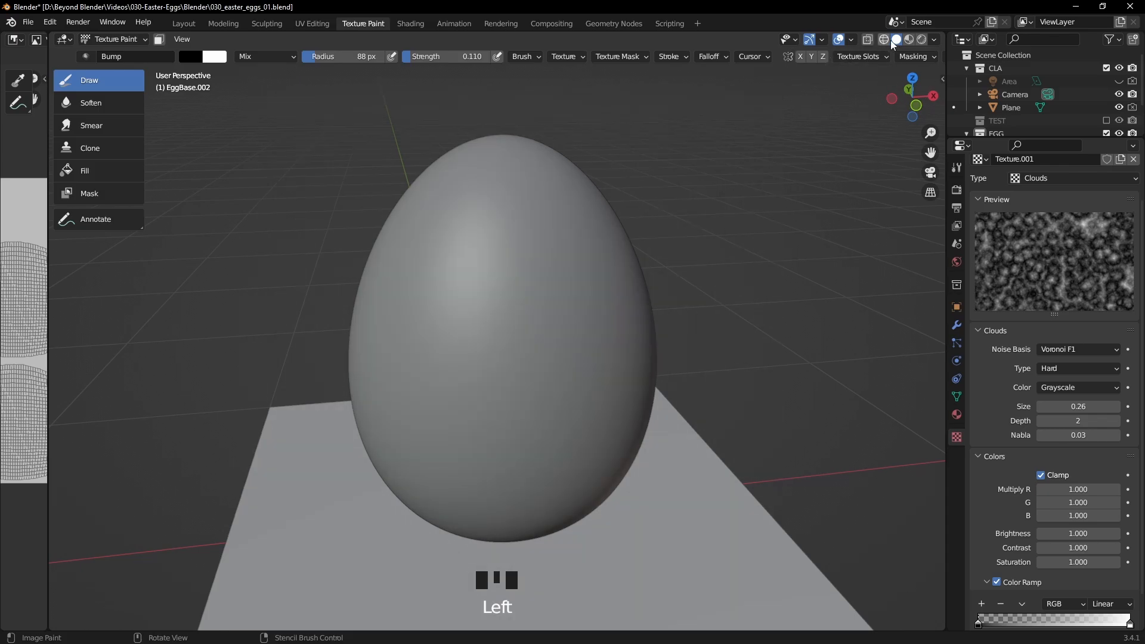
left_click(909, 39)
Try a textured stroke on the egg's greyscale bump preview and undo it.
left_click(507, 347)
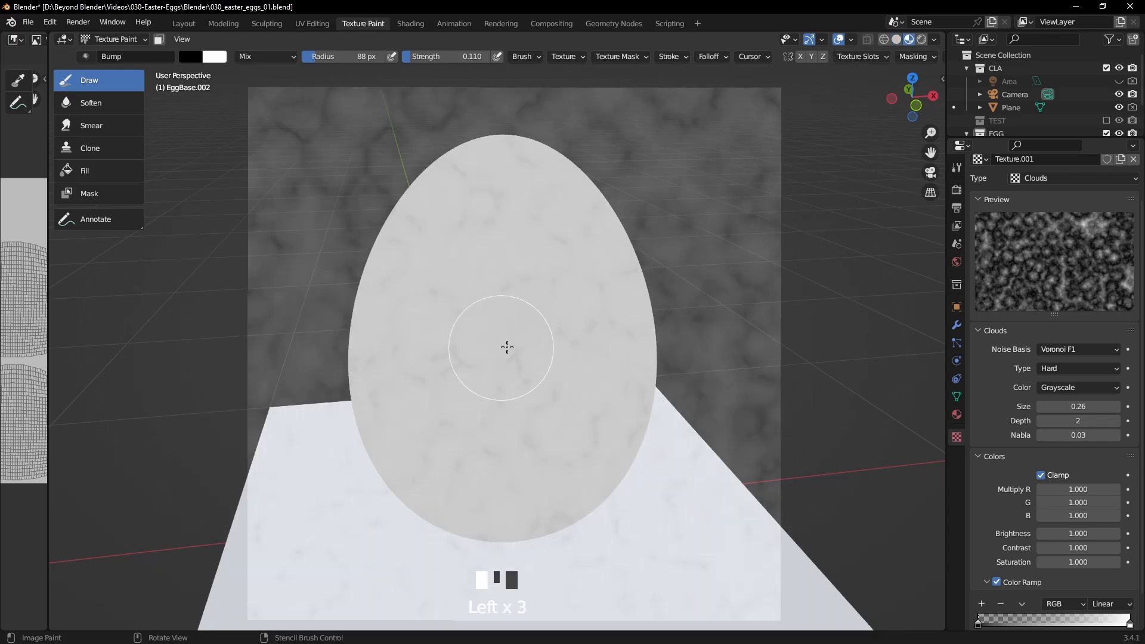
mouse_move(456, 434)
middle_mouse_down()
mouse_move(583, 378)
mouse_move(489, 389)
mouse_move(575, 391)
mouse_move(563, 397)
mouse_move(529, 381)
mouse_move(581, 368)
middle_mouse_up()
scroll(549, 386, "up", 3)
key("ctrl+z")
scroll(582, 370, "down", 2)
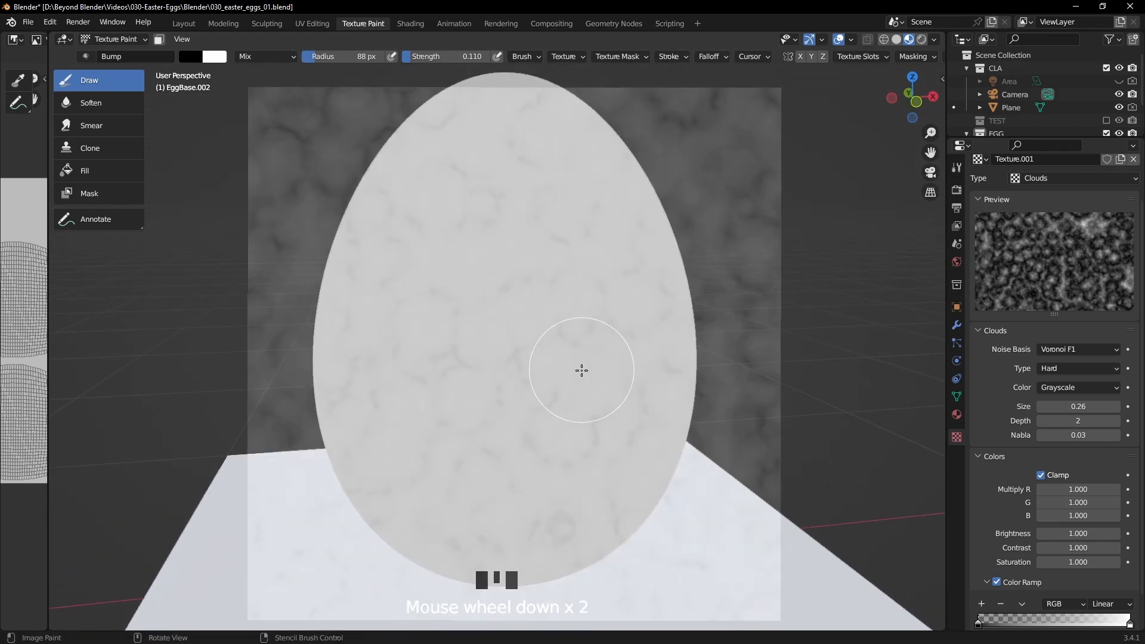
scroll(582, 371, "down", 1)
middle_click_drag(606, 348, 612, 325)
Restore the full material on the egg and select the EggBase2_Bump image node for texture painting.
left_click(411, 25)
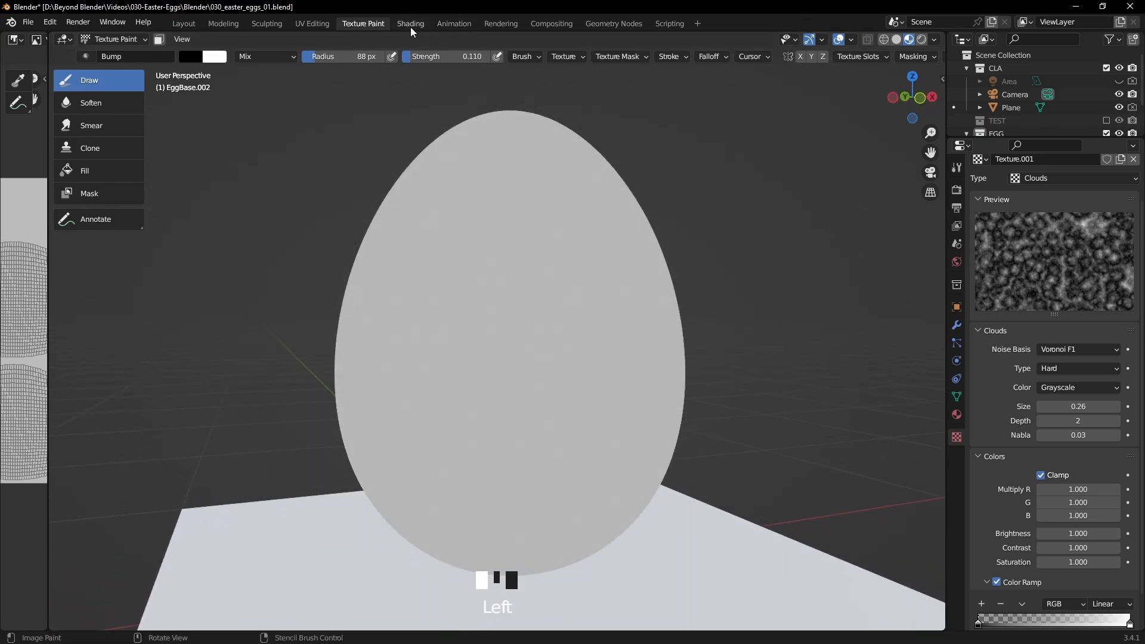
left_click(662, 481, "ctrl+shift")
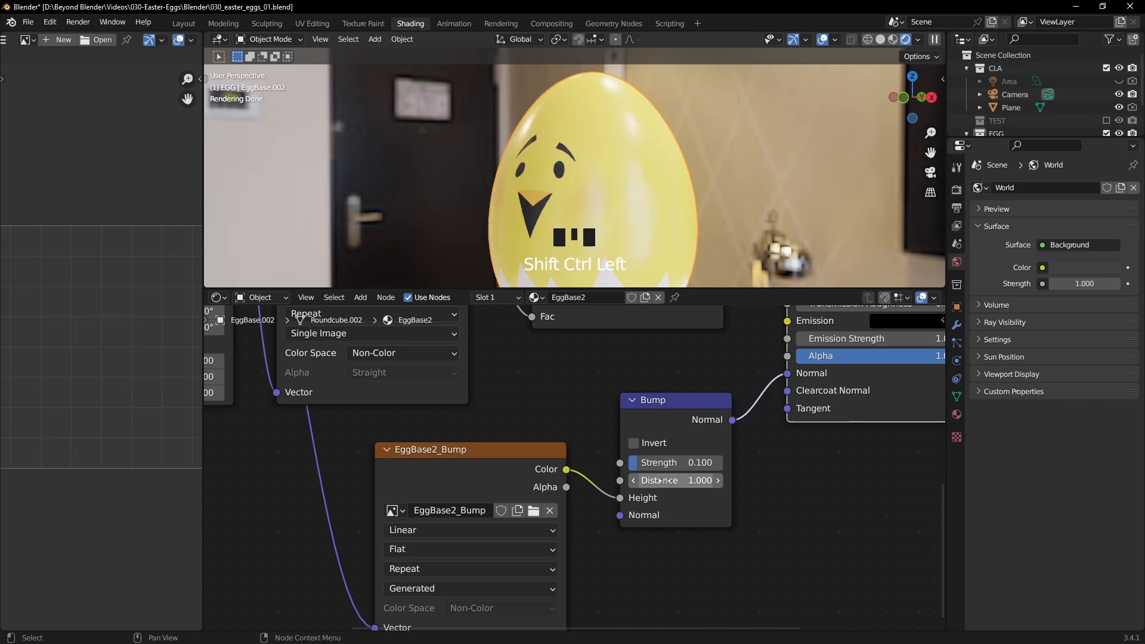
left_click(519, 452)
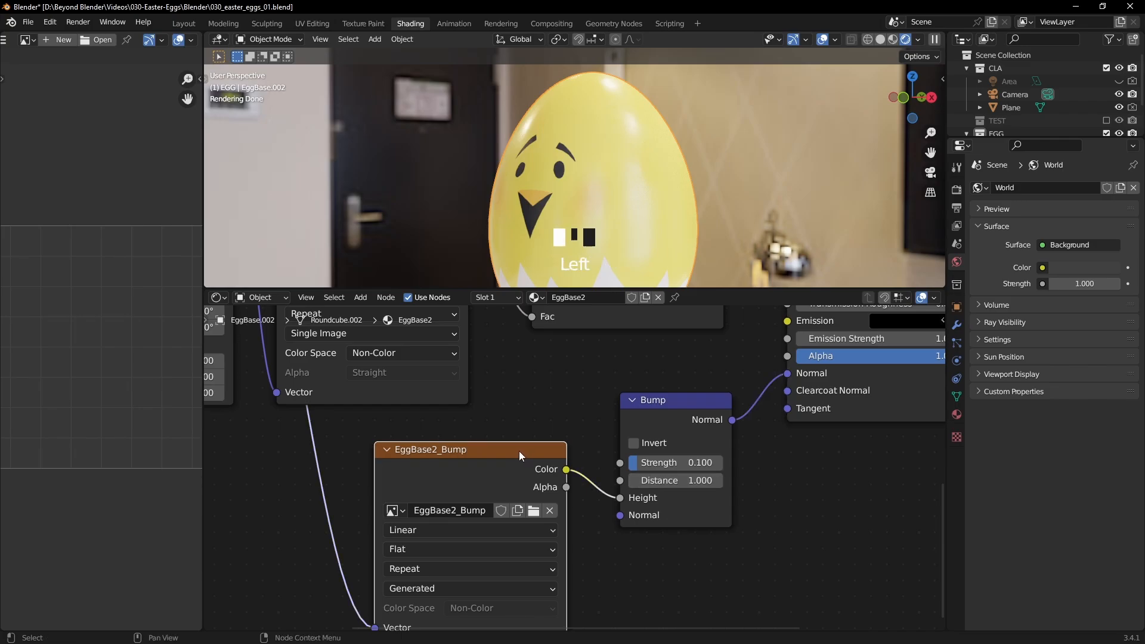
left_click(352, 24)
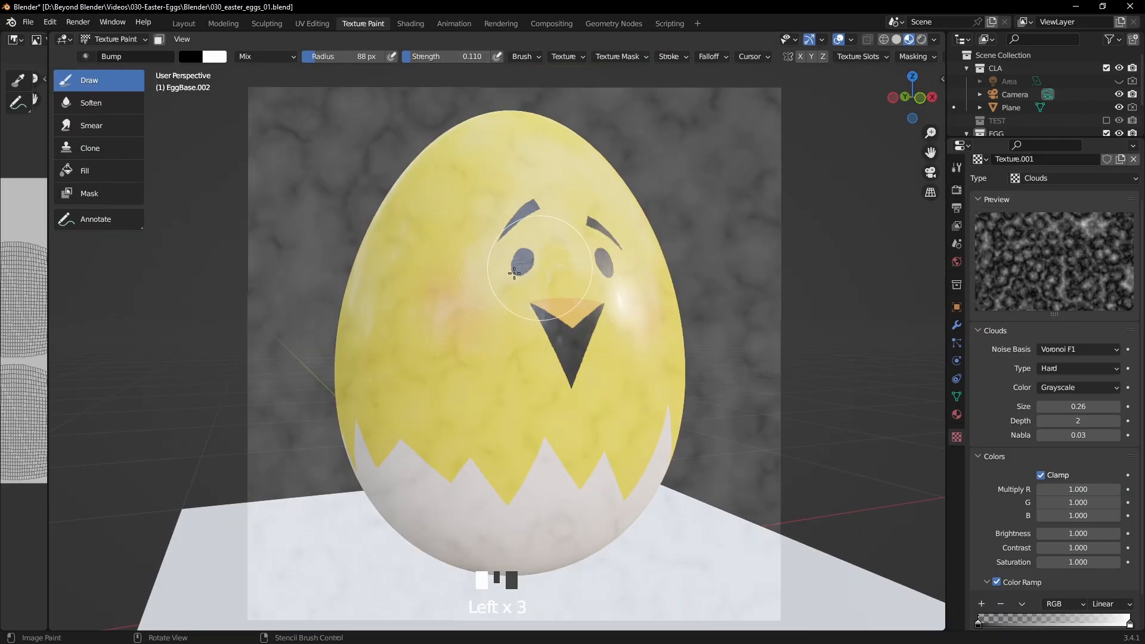
Set the brush's clouds texture to the Soft type and undo the test strokes around the chick's eye.
mouse_move(501, 457)
middle_mouse_down()
mouse_move(578, 409)
mouse_move(586, 388)
middle_mouse_up()
key("ctrl+z")
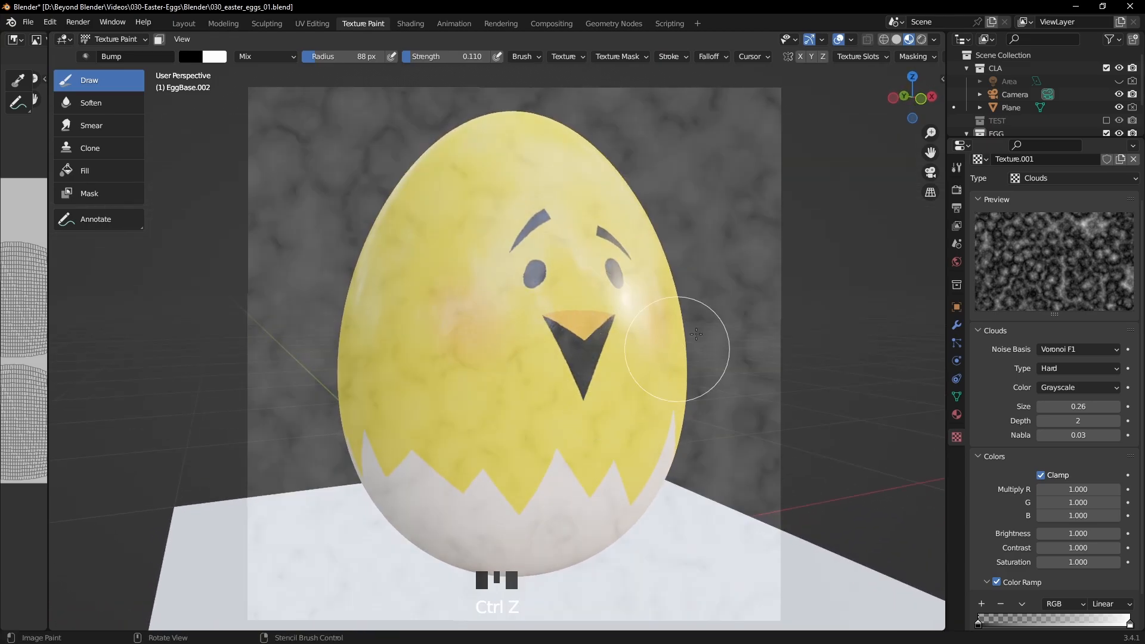
left_click(1070, 366)
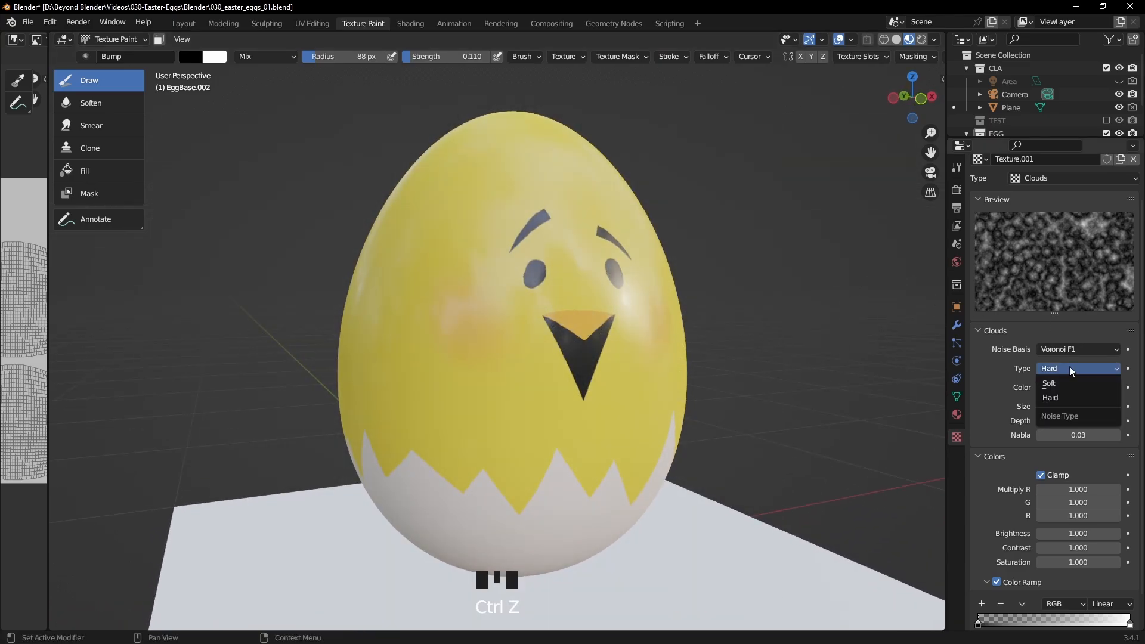
left_click(1055, 386)
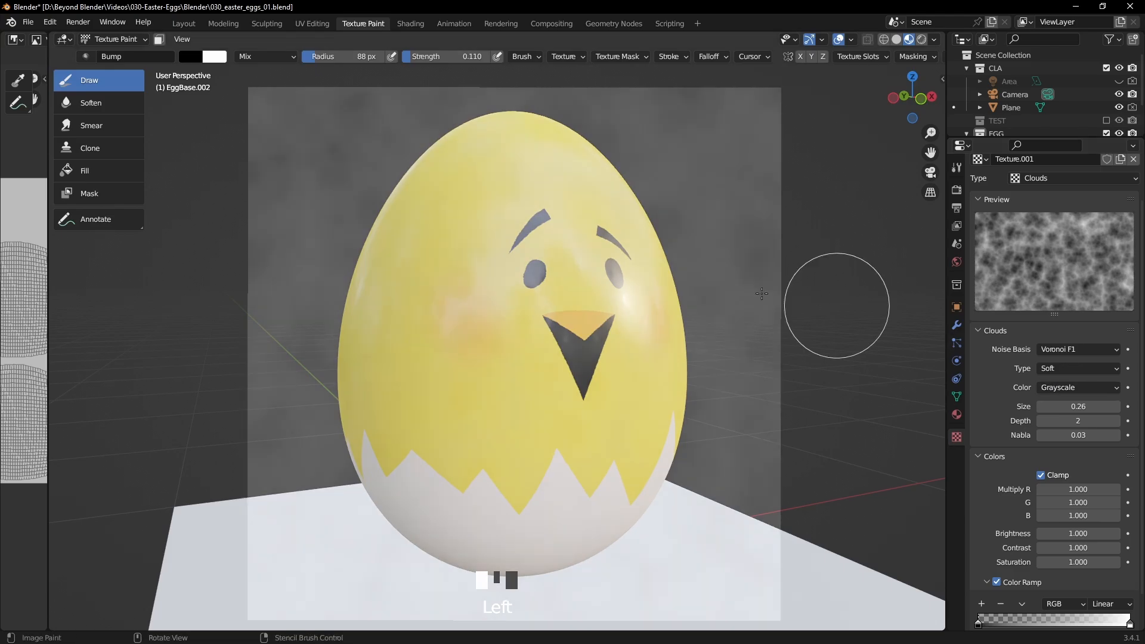
left_click_drag(528, 242, 502, 249)
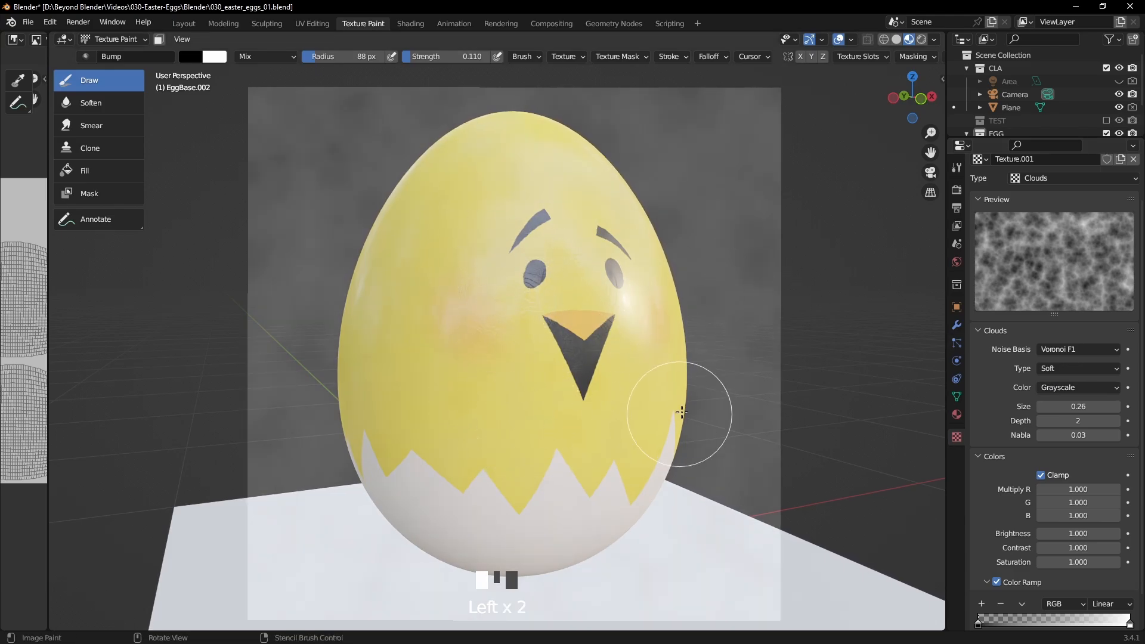
key("ctrl+z")
Set the brush's stroke method to Space.
left_click(528, 56)
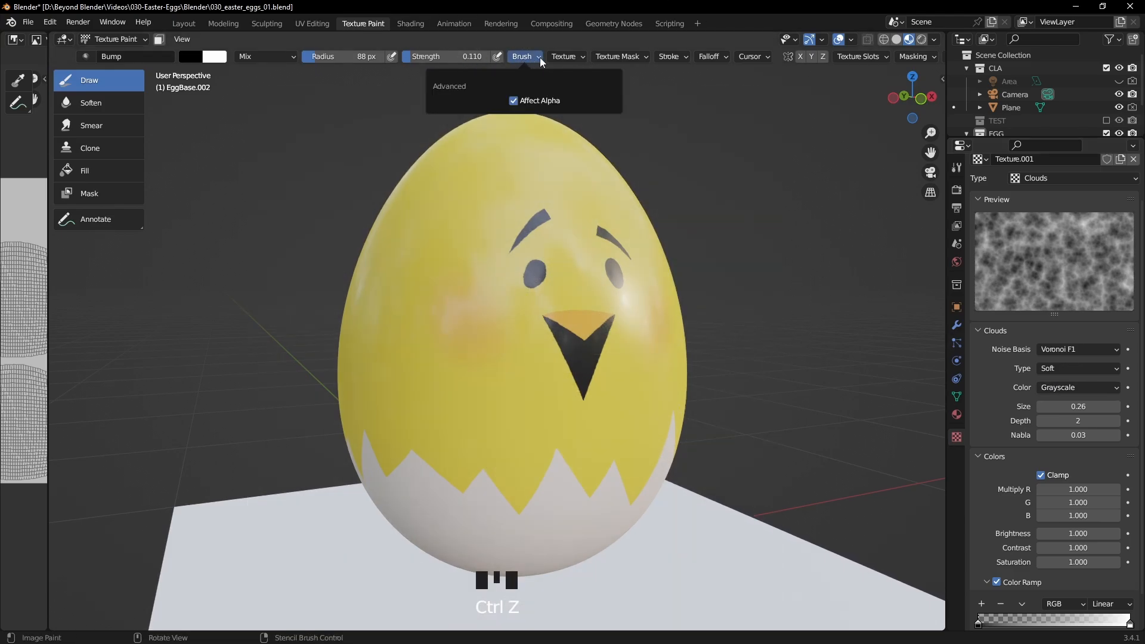
left_click(677, 55)
left_click(677, 55)
left_click(683, 83)
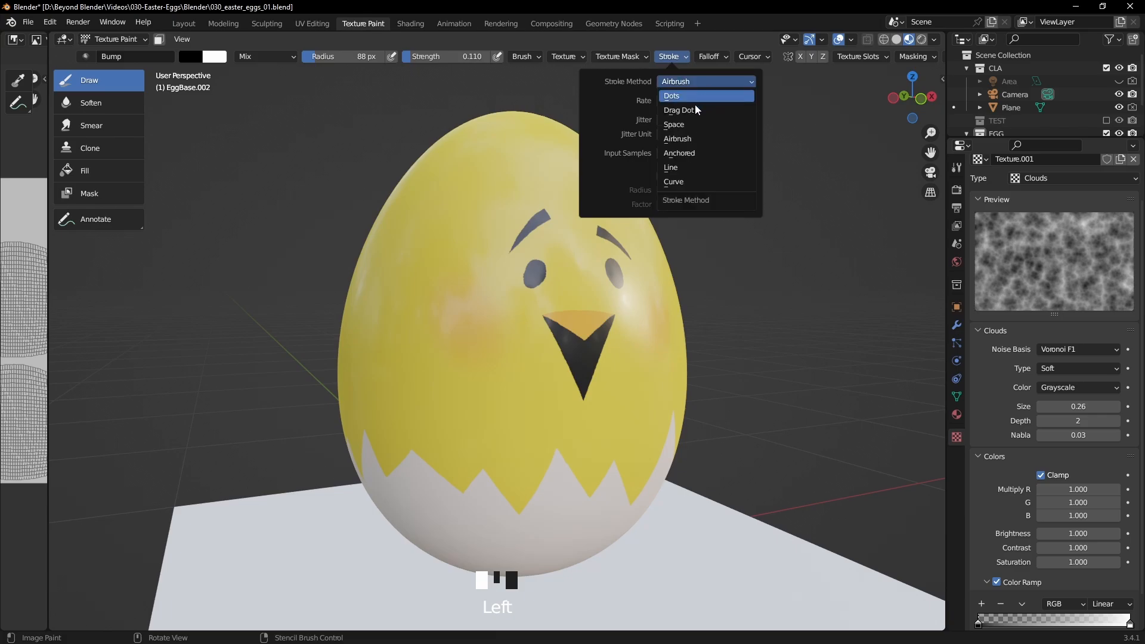
left_click(681, 125)
Try spaced bump strokes over the chick's cheek and beak, and undo them.
left_click(504, 294)
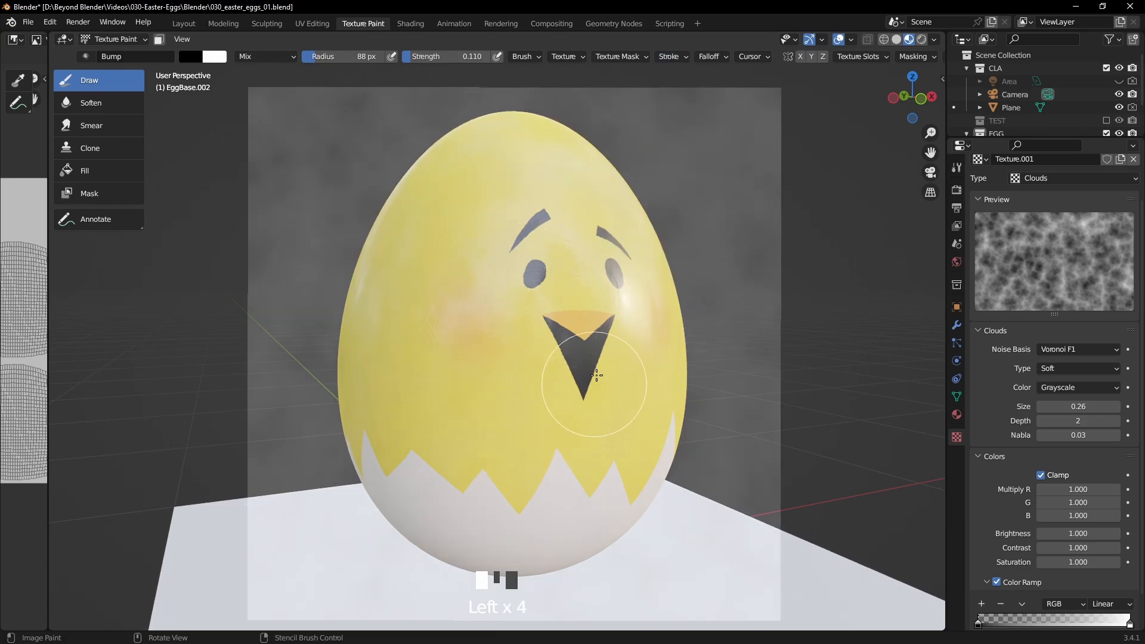
middle_click_drag(572, 378, 603, 340)
scroll(639, 312, "up", 2)
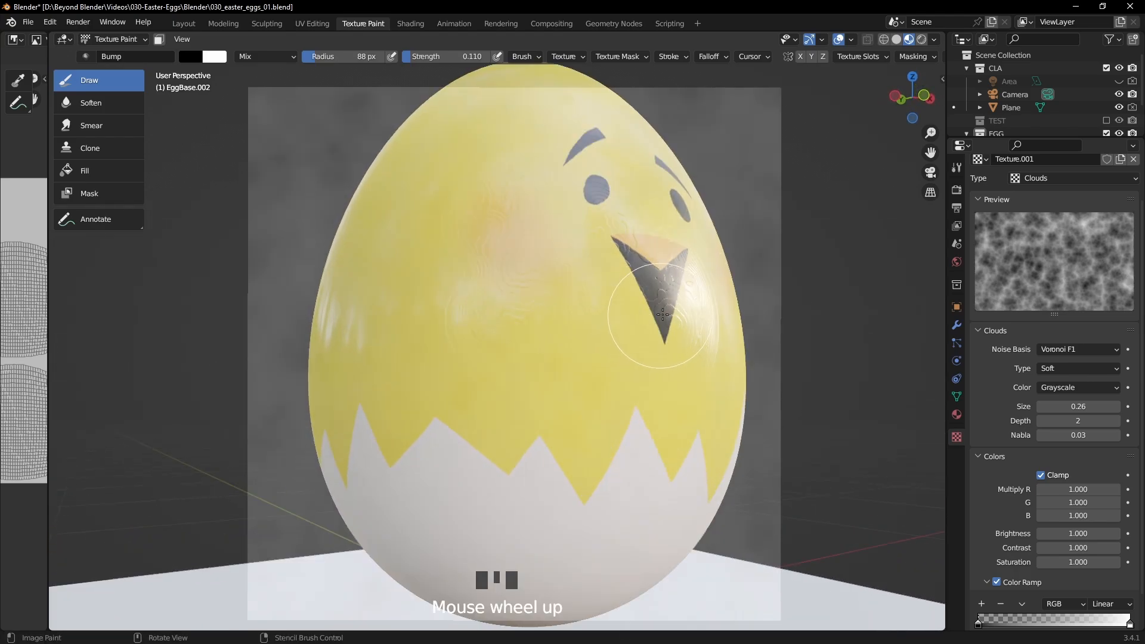
key("ctrl+z")
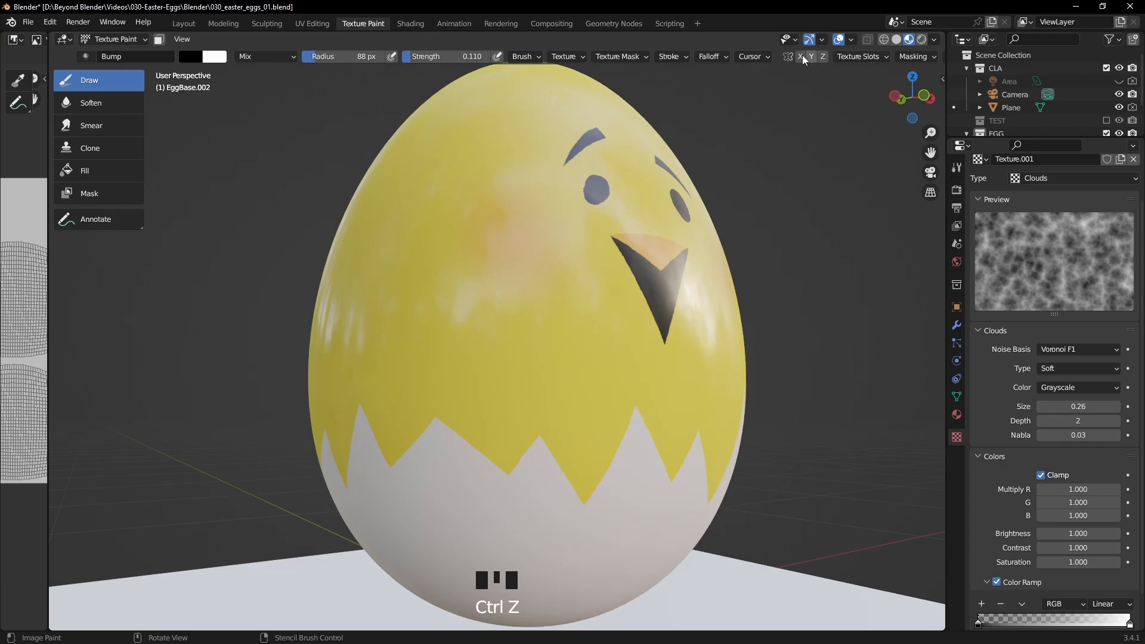
Change the brush's stroke method to Anchored.
left_click(675, 57)
left_click(671, 82)
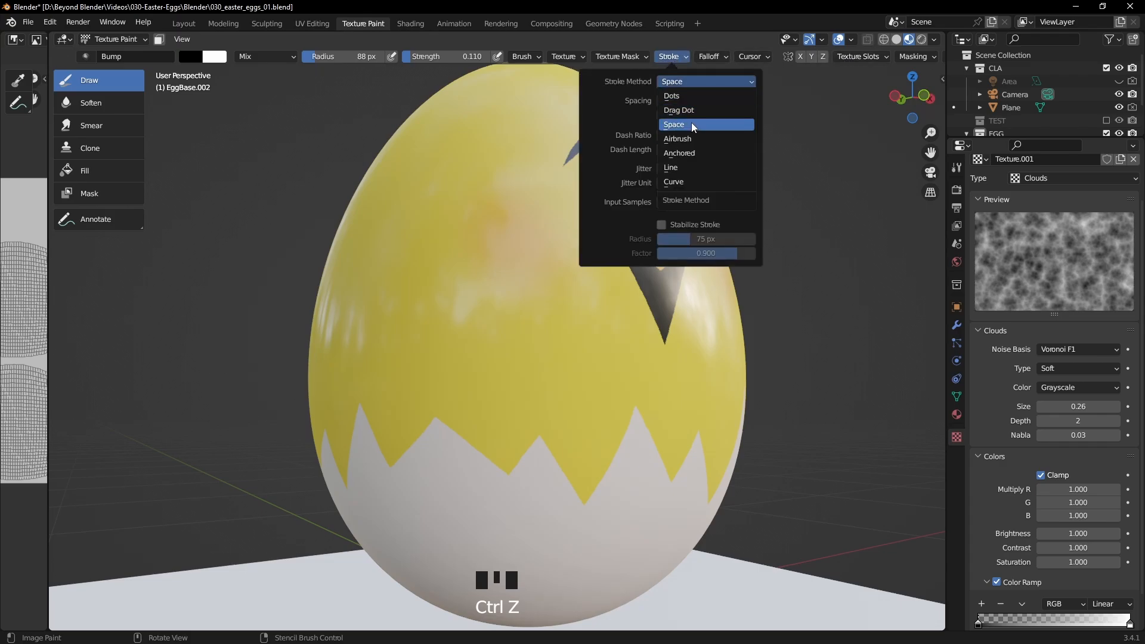
left_click(683, 154)
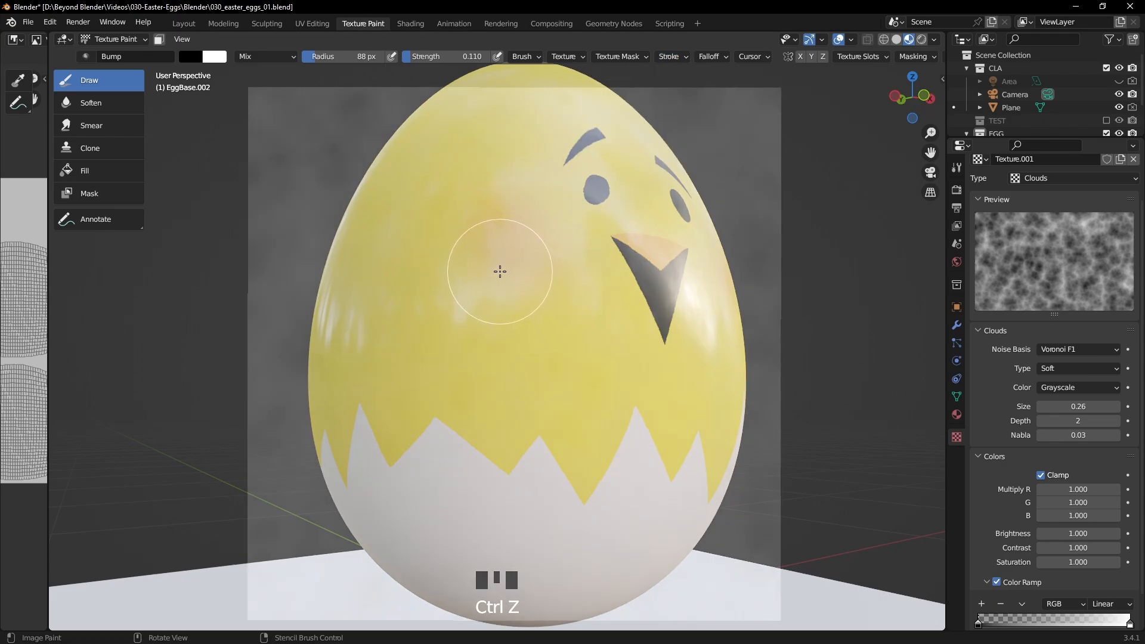
Try an anchored bump stroke on the chick's cheek and undo it.
mouse_move(501, 270)
left_mouse_down()
mouse_move(539, 310)
mouse_move(588, 320)
mouse_move(624, 261)
mouse_move(704, 310)
mouse_move(724, 340)
mouse_move(542, 258)
mouse_move(632, 284)
left_mouse_up()
mouse_move(632, 283)
middle_mouse_down()
mouse_move(673, 330)
mouse_move(614, 319)
middle_mouse_up()
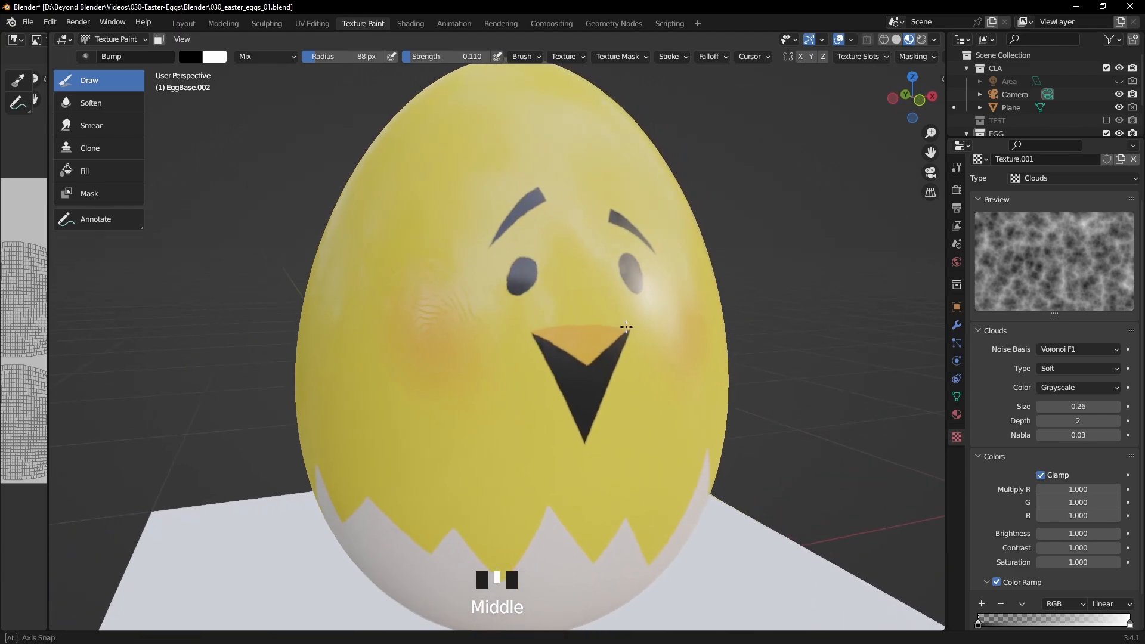
key("ctrl+z")
scroll(616, 320, "down", 2)
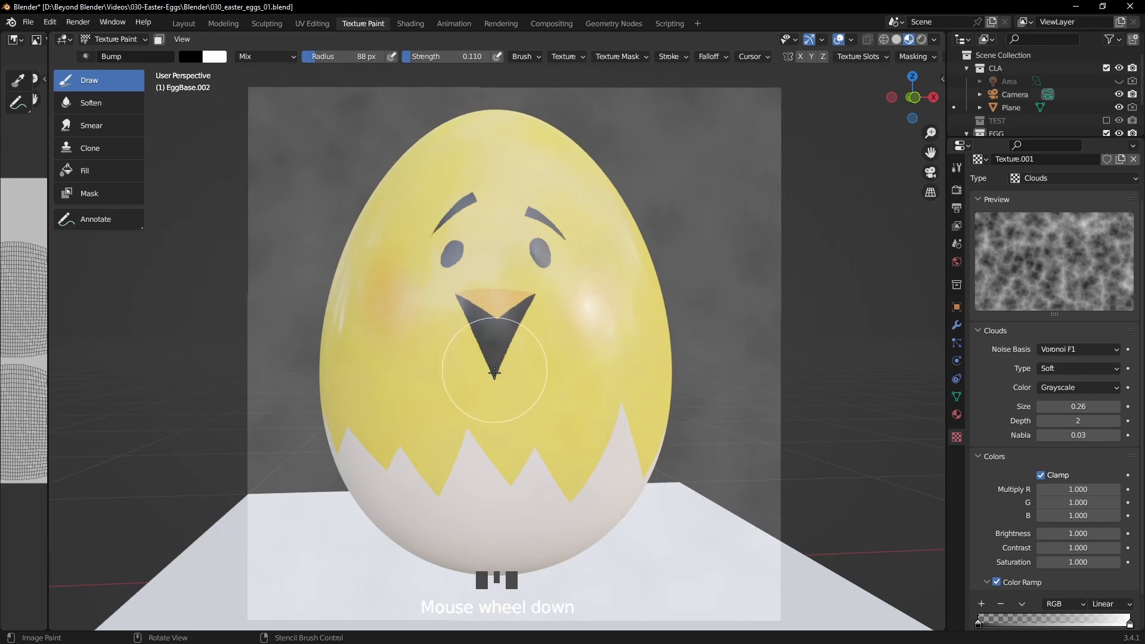
Set the size of the brush's clouds texture to 0.10.
middle_click_drag(445, 399, 507, 391)
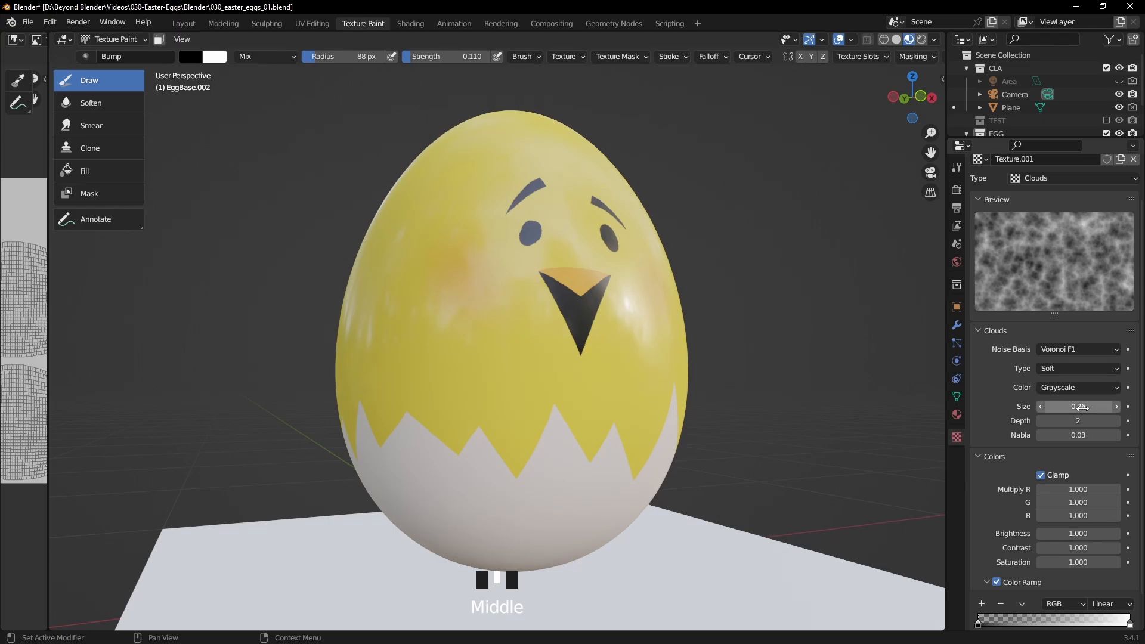
left_click_drag(1078, 407, 1036, 407)
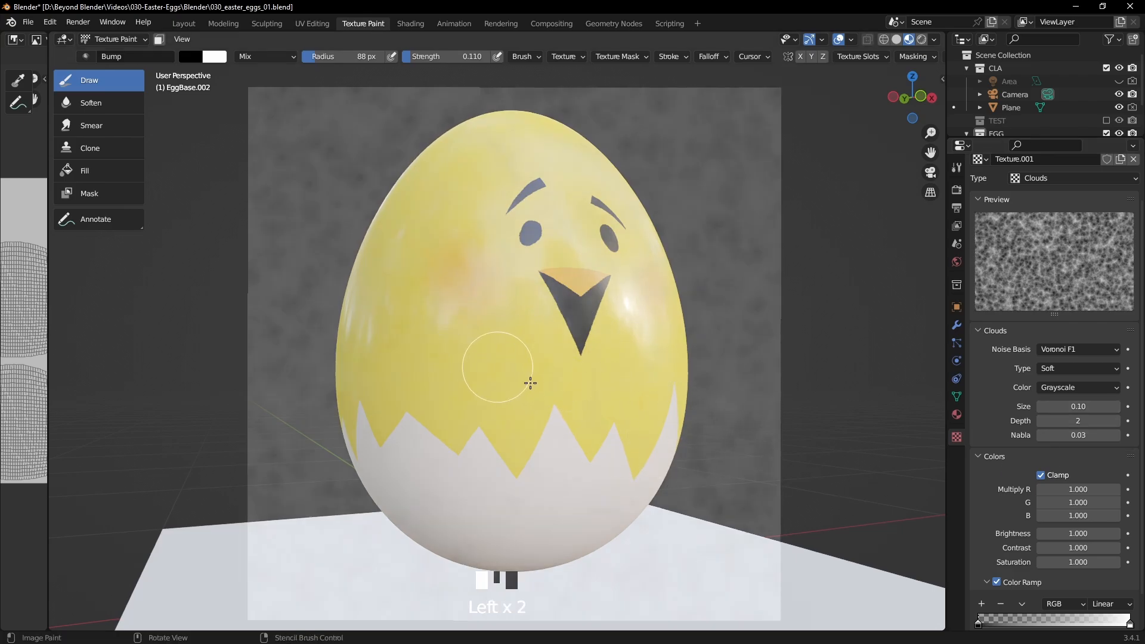
mouse_move(680, 435)
middle_mouse_down()
mouse_move(698, 419)
mouse_move(677, 412)
mouse_move(657, 438)
mouse_move(632, 410)
mouse_move(593, 440)
mouse_move(538, 440)
middle_mouse_up()
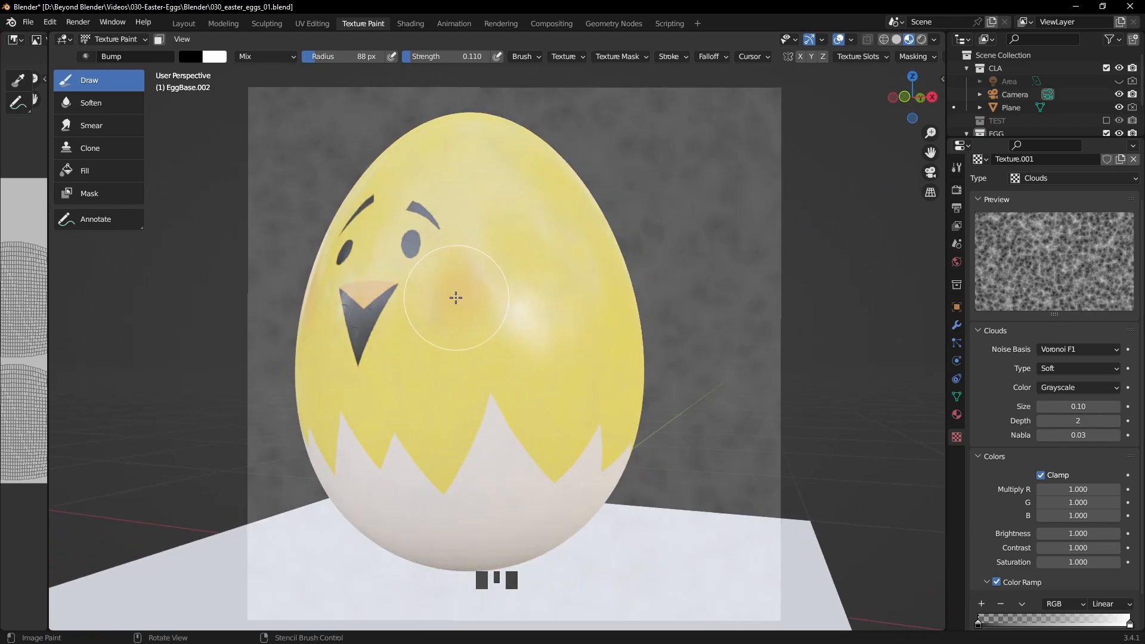
Reposition the brush's texture stencil over the egg and enlarge it slightly.
middle_click_drag(456, 298, 483, 317)
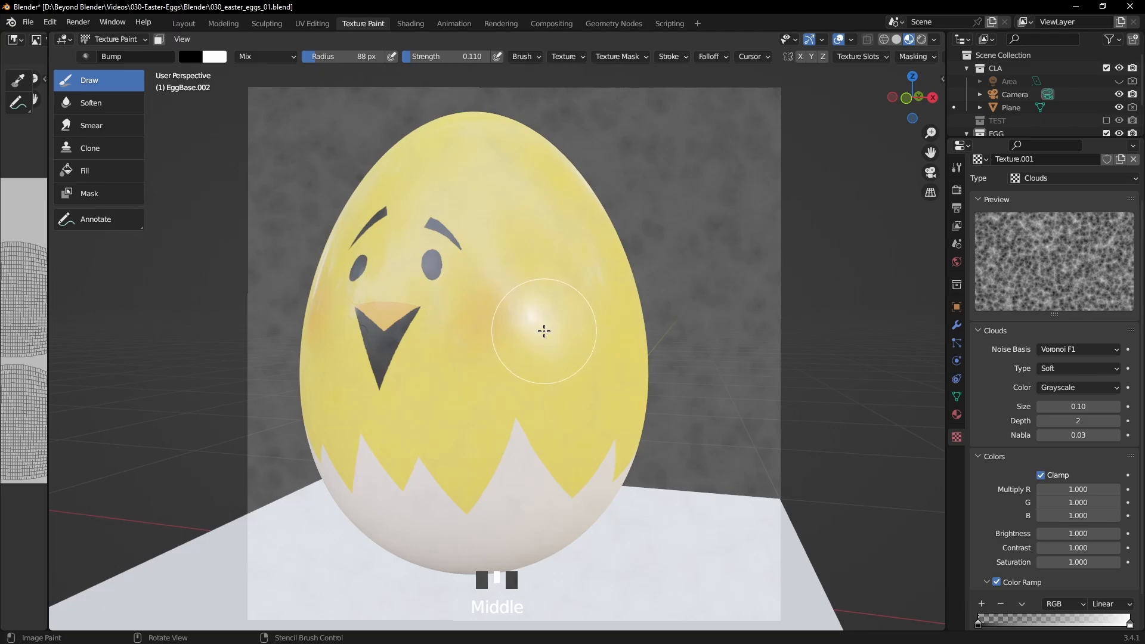
right_click_drag(544, 331, 536, 324)
right_click_drag(640, 313, 654, 322, "shift")
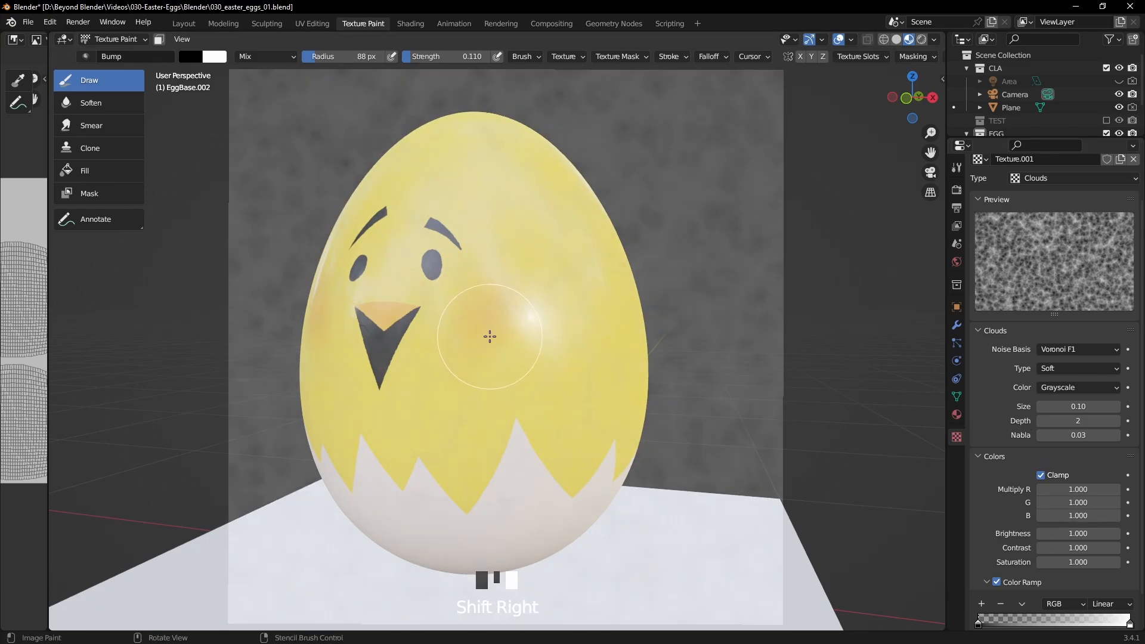
Paint anchored bump strokes over the chick's cheek and zigzag shell front, moving the texture stencil to cover the area.
left_click_drag(484, 319, 499, 327)
mouse_move(555, 351)
left_mouse_down()
mouse_move(606, 368)
mouse_move(595, 365)
left_mouse_up()
mouse_move(595, 366)
middle_mouse_down()
mouse_move(783, 406)
mouse_move(662, 369)
middle_mouse_up()
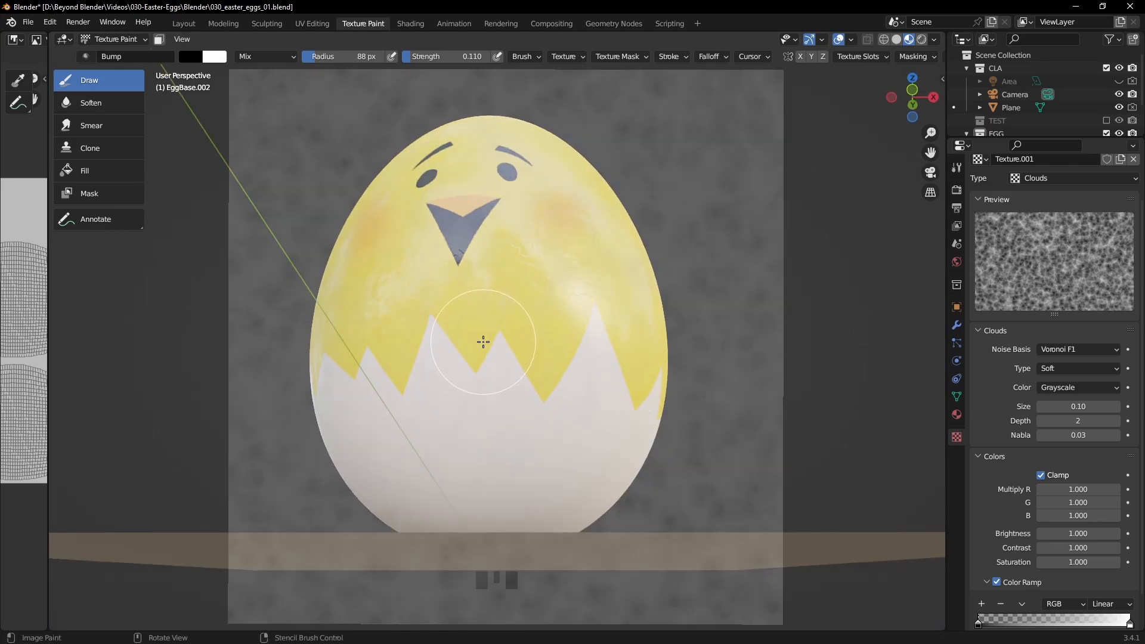
right_click_drag(610, 447, 475, 336)
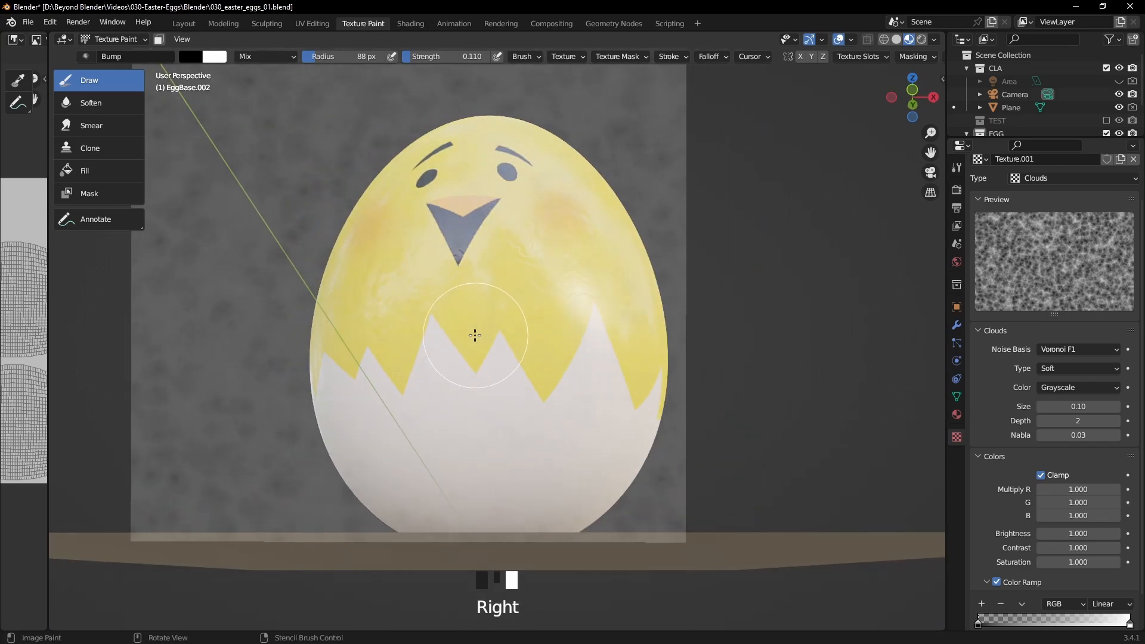
left_click_drag(577, 397, 595, 407)
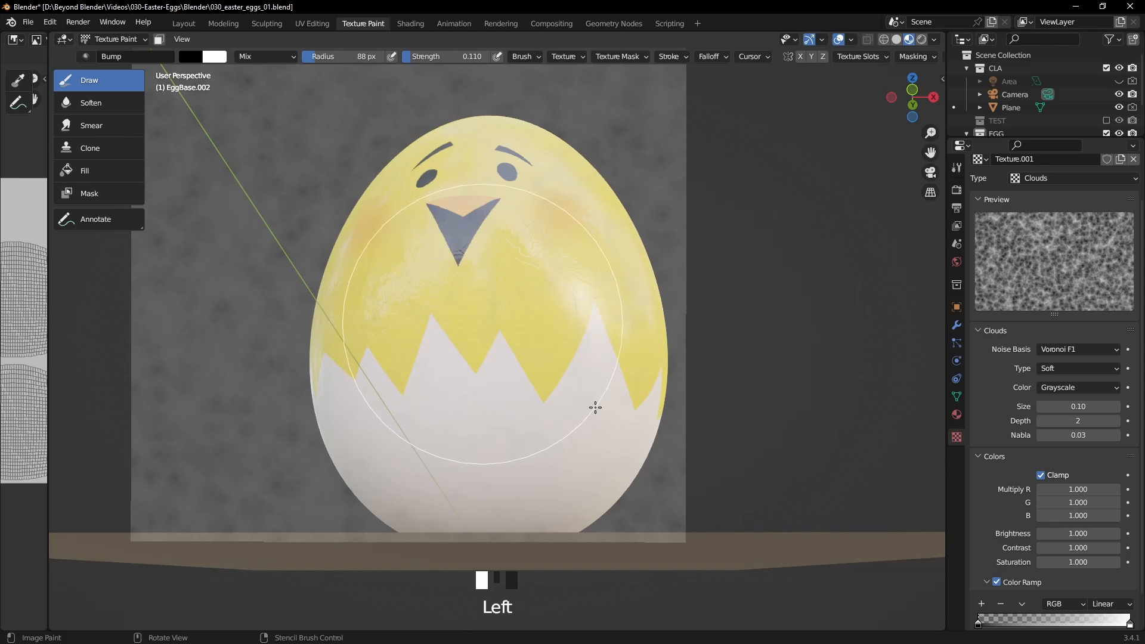
Paint bump texture over the chick's face and upper front, repositioning the stencil for each viewing angle.
middle_click_drag(583, 425, 634, 467)
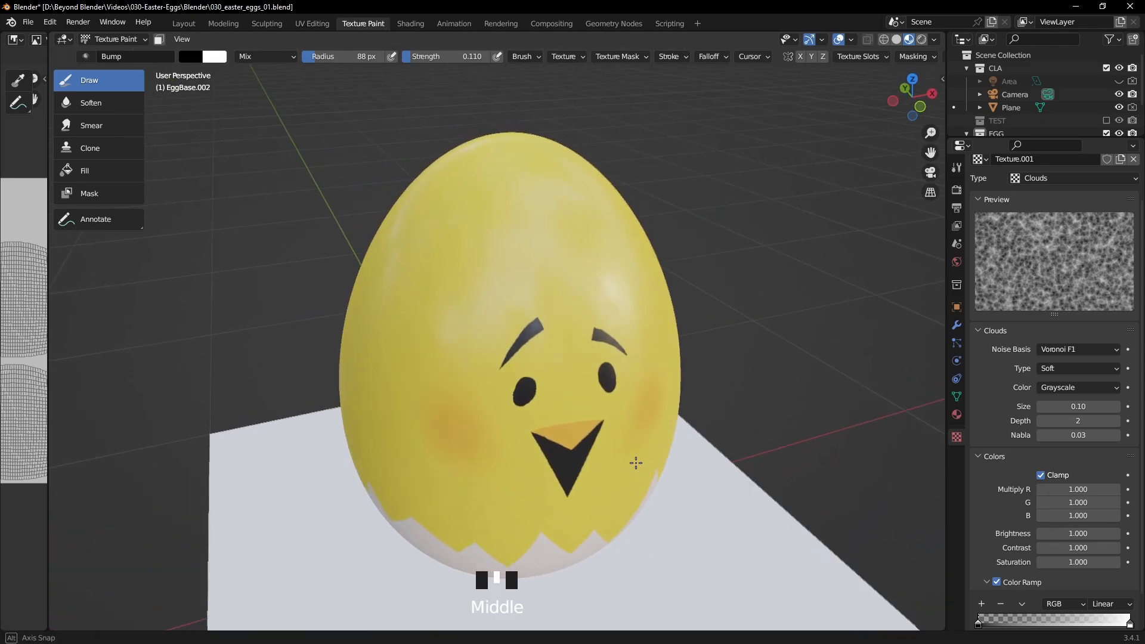
mouse_move(480, 272)
right_mouse_down()
mouse_move(588, 379)
mouse_move(633, 371)
right_mouse_up()
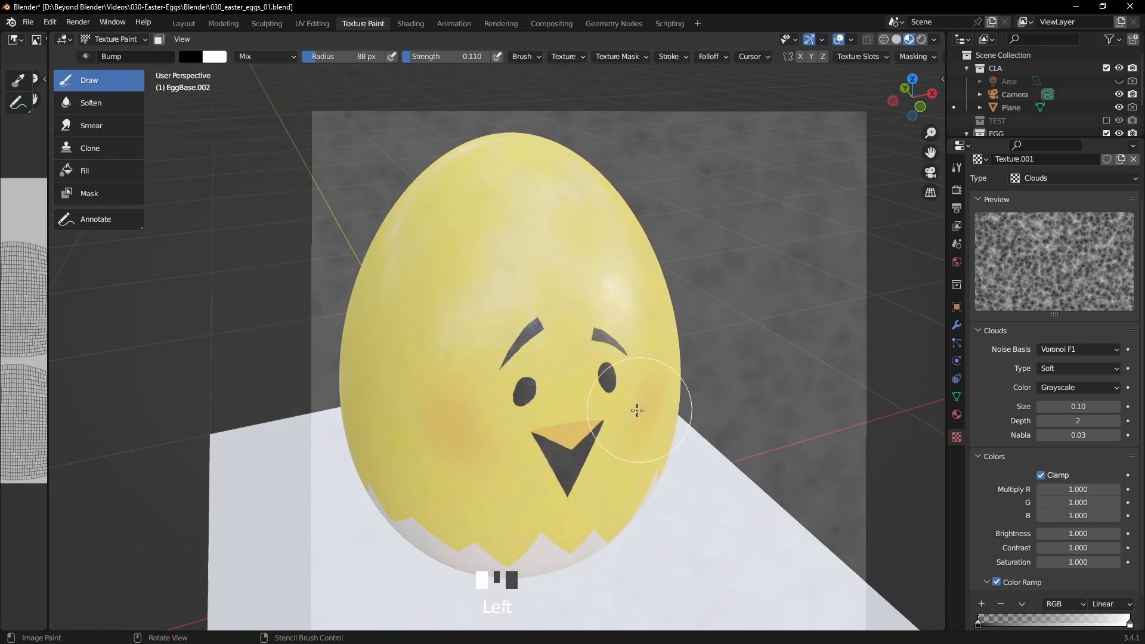
mouse_move(636, 409)
middle_mouse_down()
mouse_move(610, 418)
mouse_move(514, 402)
middle_mouse_up()
mouse_move(600, 372)
right_mouse_down()
mouse_move(555, 340)
mouse_move(477, 358)
right_mouse_up()
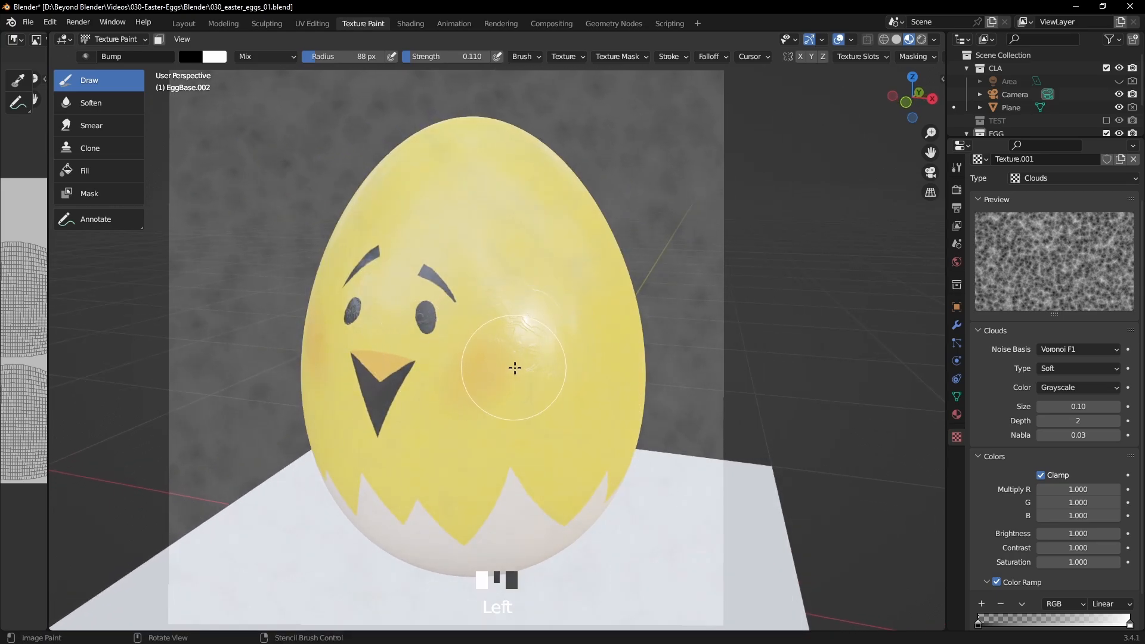
mouse_move(499, 366)
middle_mouse_down()
mouse_move(534, 358)
mouse_move(480, 356)
middle_mouse_up()
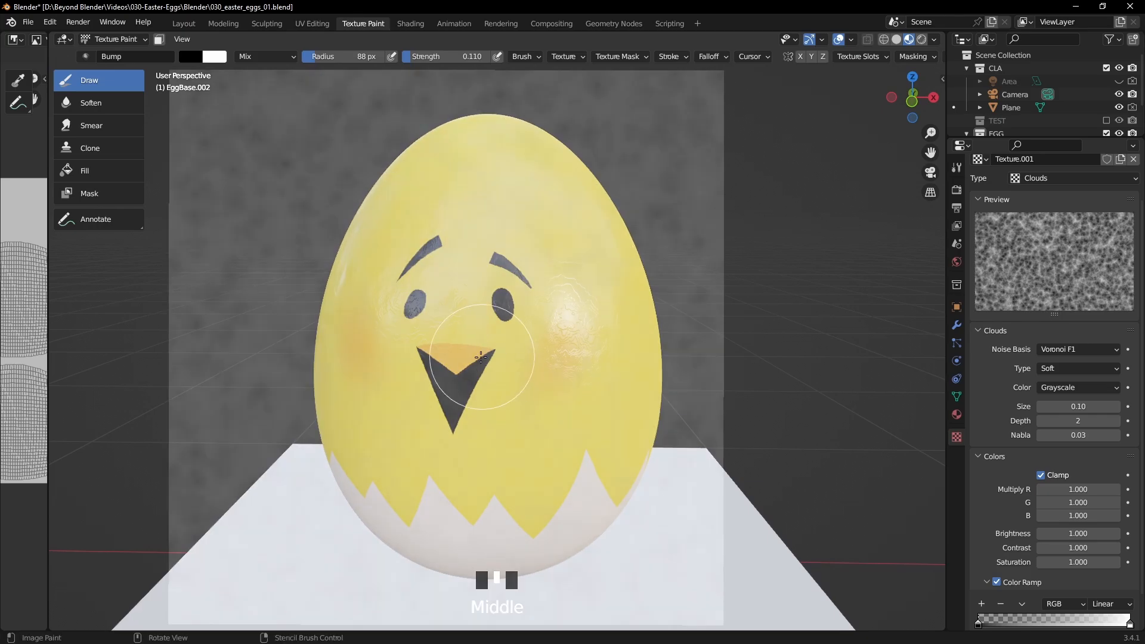
Cover the egg's plain yellow side and back with large anchored bump strokes, shifting the stencil over them.
middle_click_drag(577, 389, 615, 394)
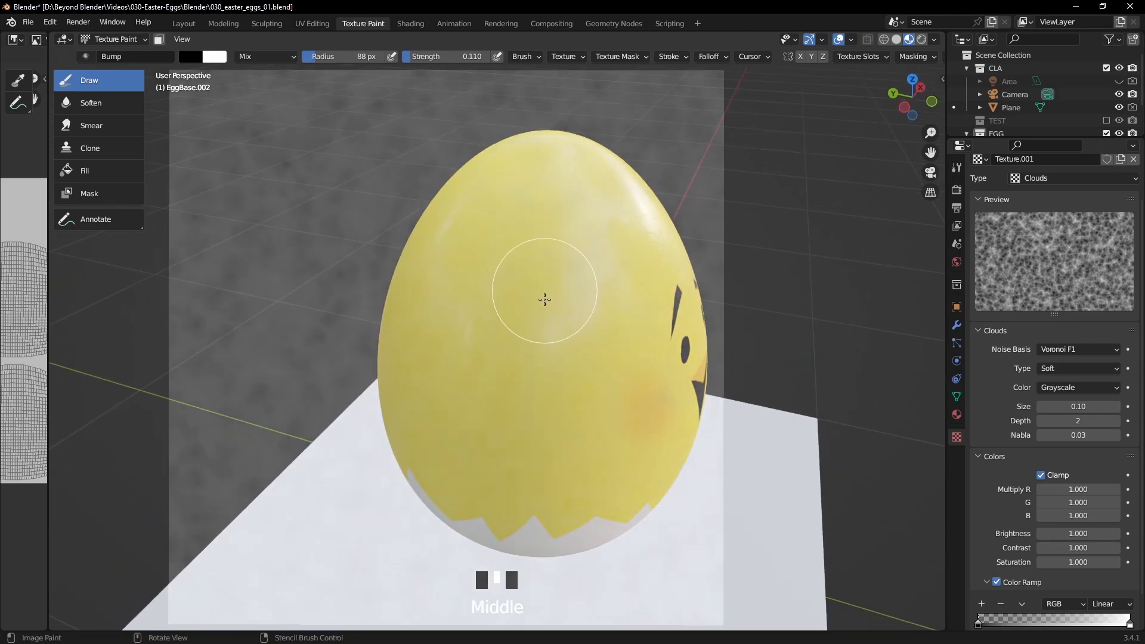
middle_click_drag(542, 433, 551, 366)
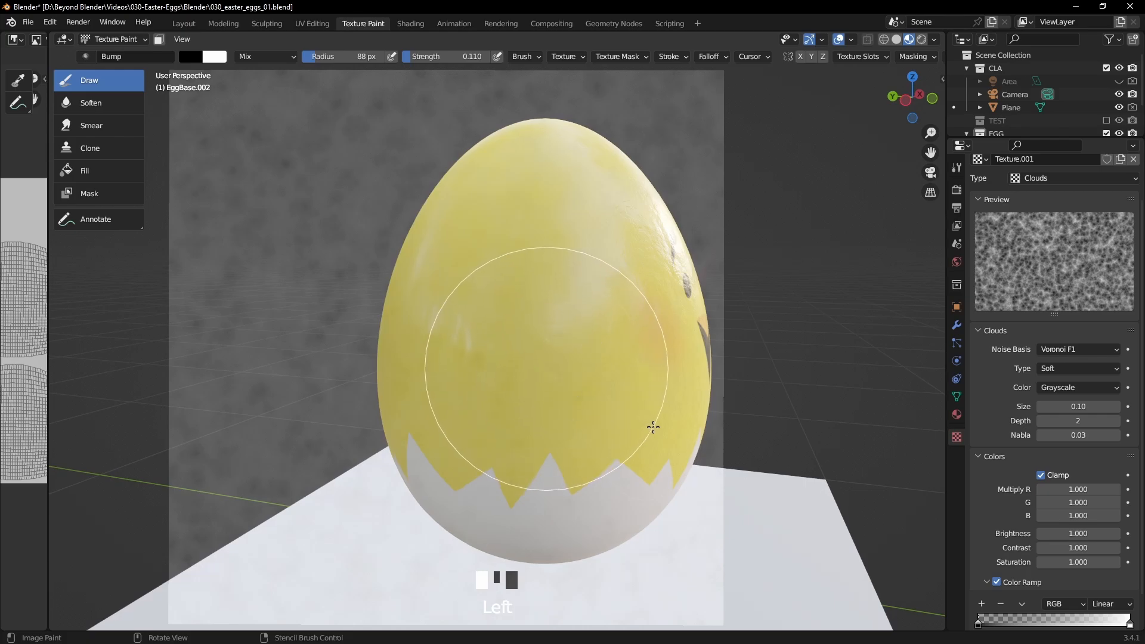
middle_click_drag(652, 427, 609, 399)
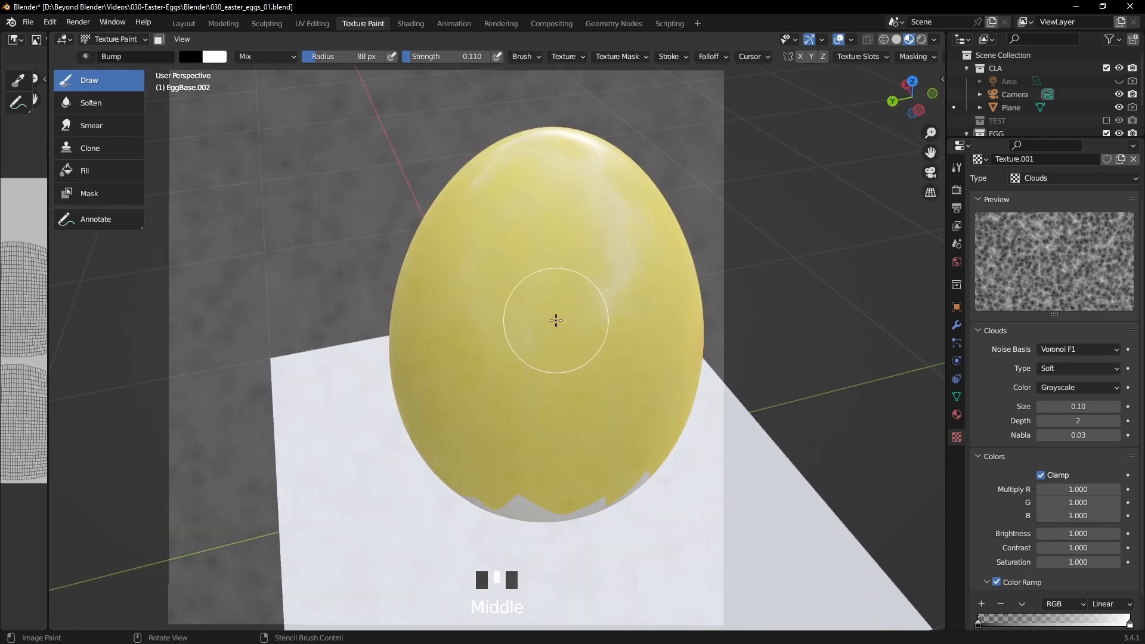
right_click_drag(582, 384, 621, 376)
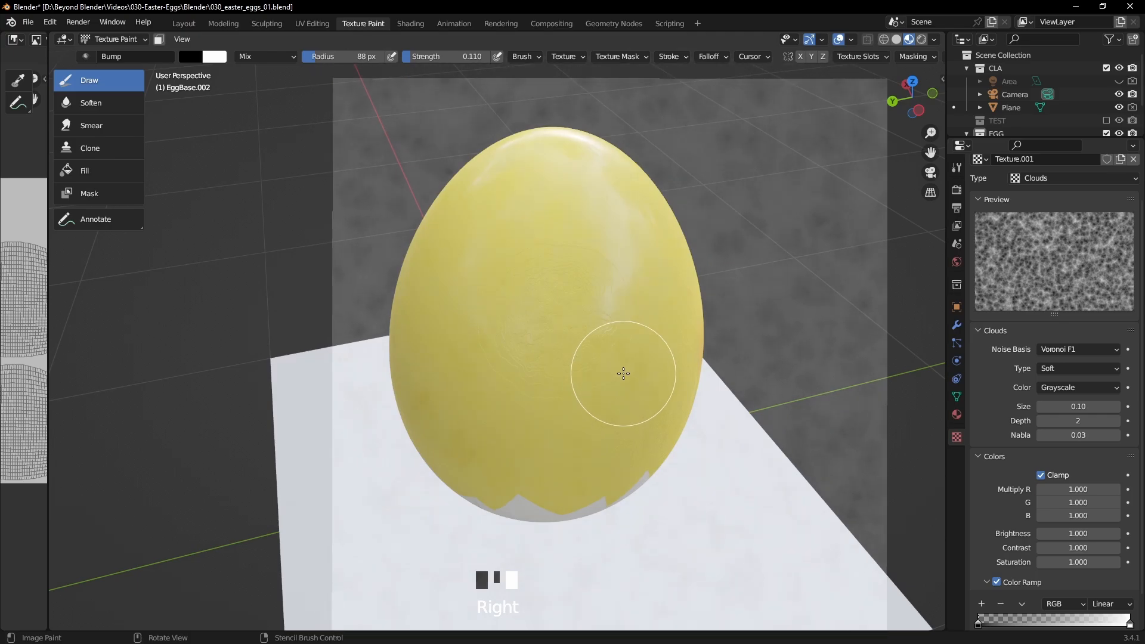
middle_click_drag(621, 376, 596, 344)
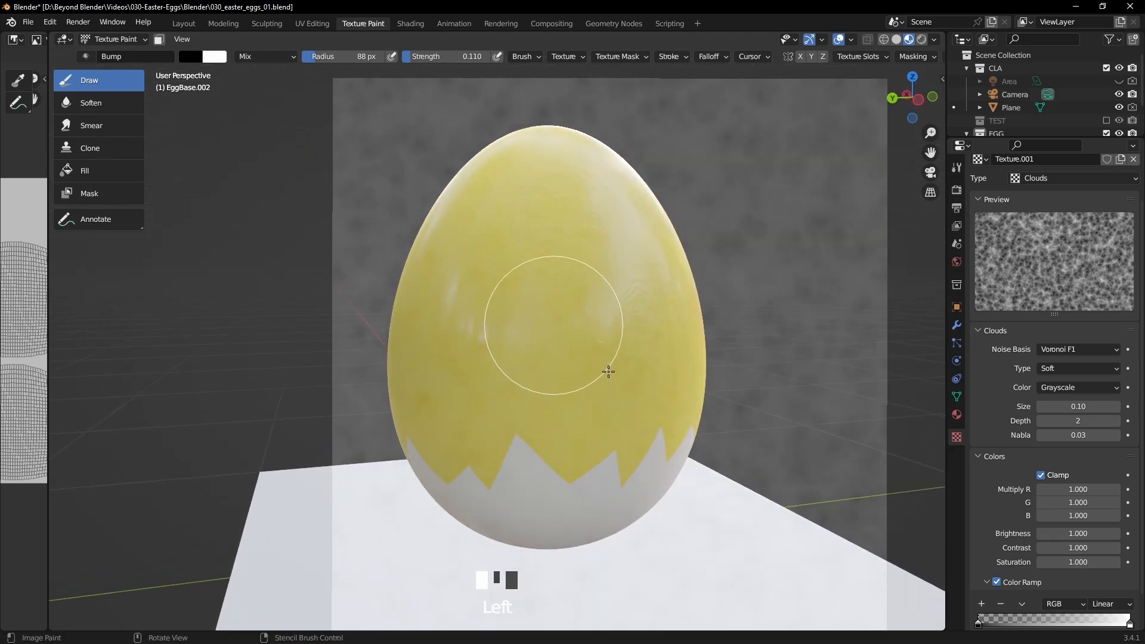
left_click_drag(632, 384, 635, 382)
middle_click_drag(636, 382, 583, 403)
Extend the anchored bump texture over the egg's remaining side, crown and forehead, realigning the stencil over the surface.
left_click_drag(568, 316, 562, 306)
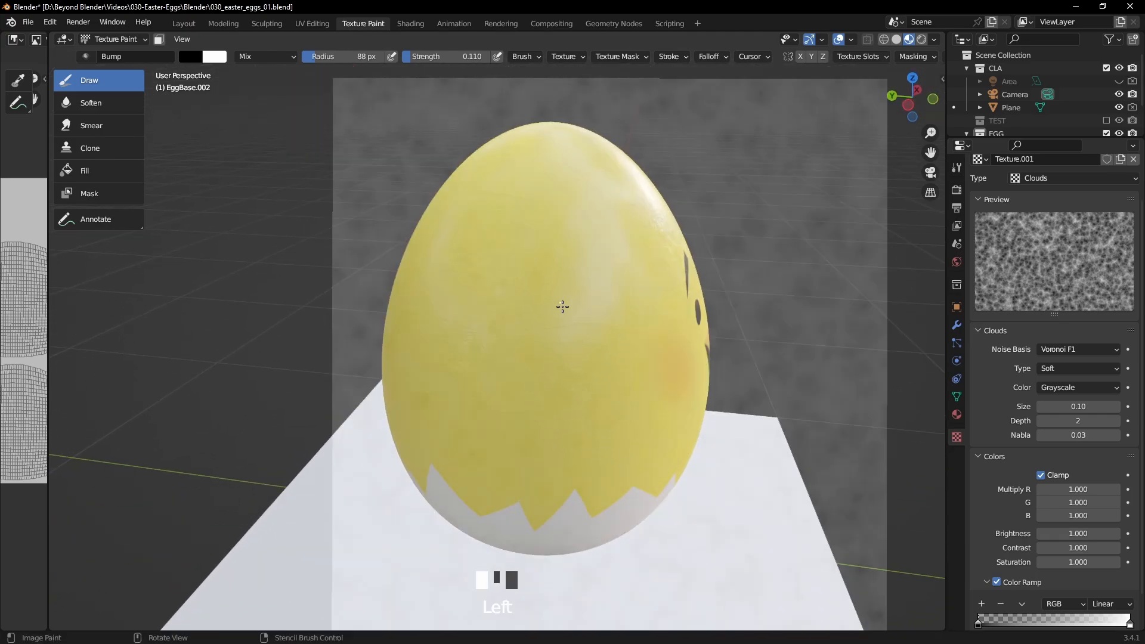
left_click_drag(606, 352, 635, 367)
middle_click_drag(635, 367, 585, 403)
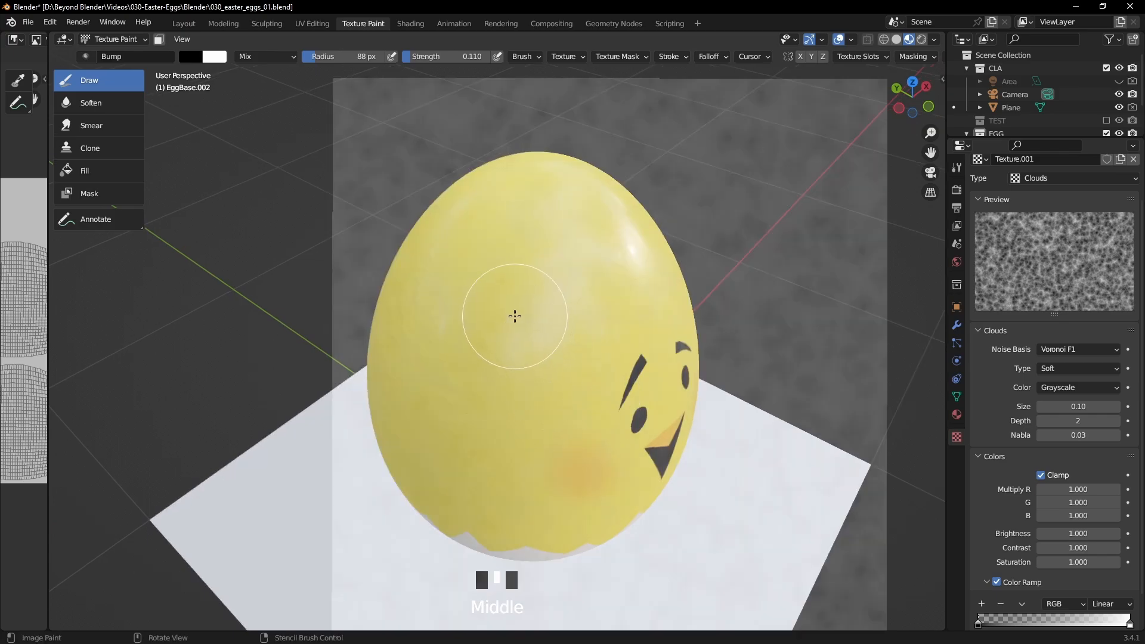
mouse_move(514, 317)
left_mouse_down()
mouse_move(554, 358)
mouse_move(606, 384)
left_mouse_up()
right_click_drag(606, 383, 453, 342)
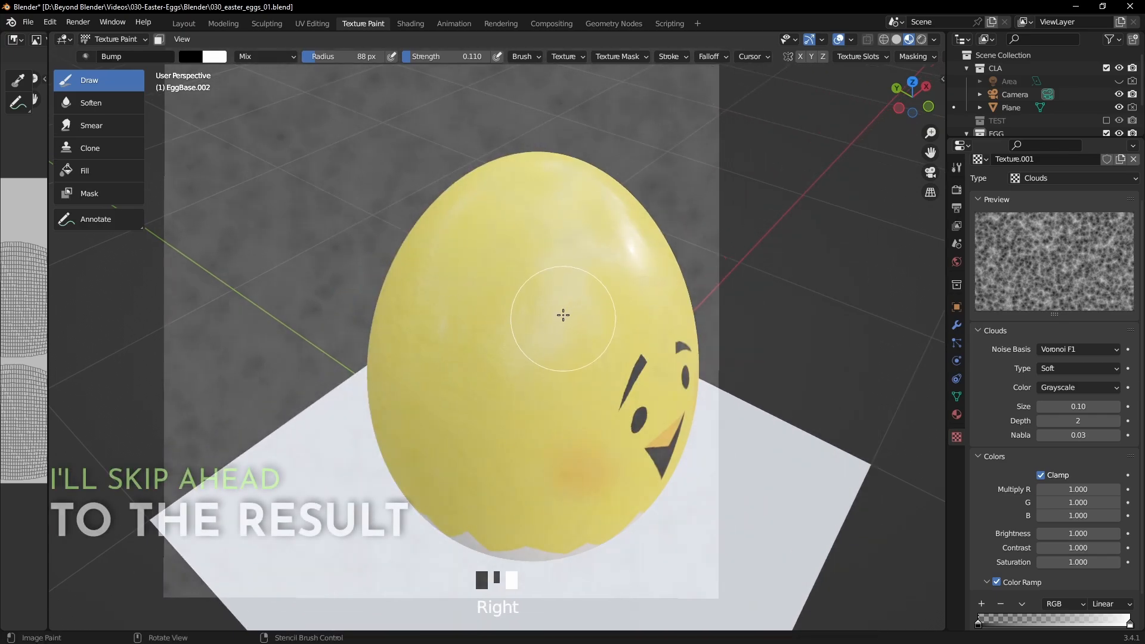
left_click_drag(551, 255, 577, 294)
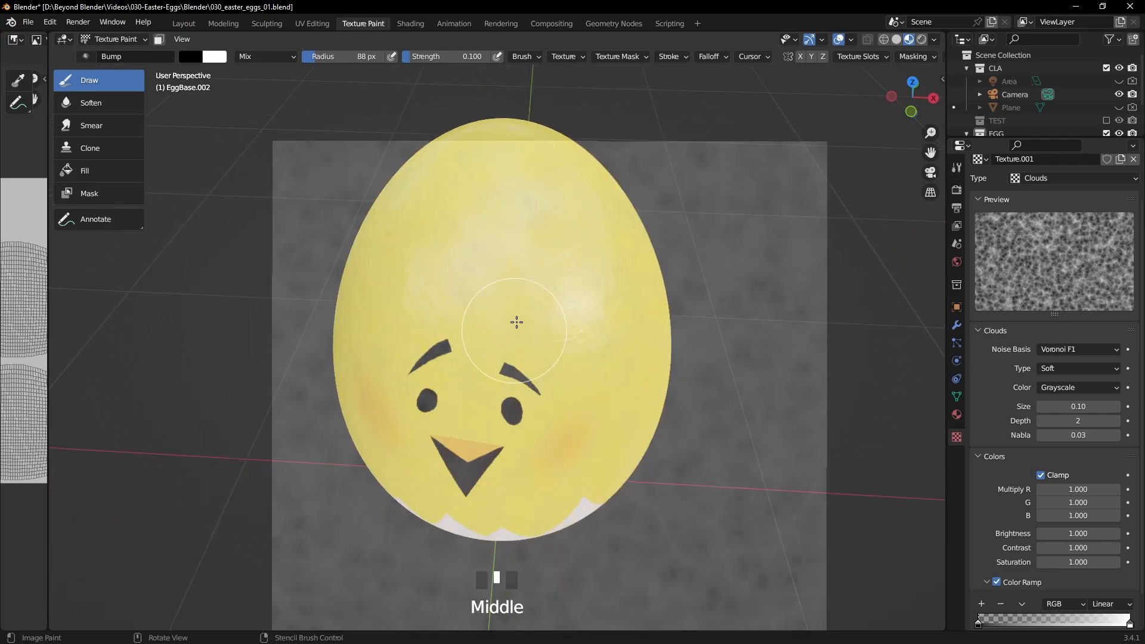
mouse_move(514, 320)
left_mouse_down("ctrl")
mouse_move(567, 334)
mouse_move(570, 370)
left_mouse_up("ctrl")
middle_click_drag(571, 370, 568, 314)
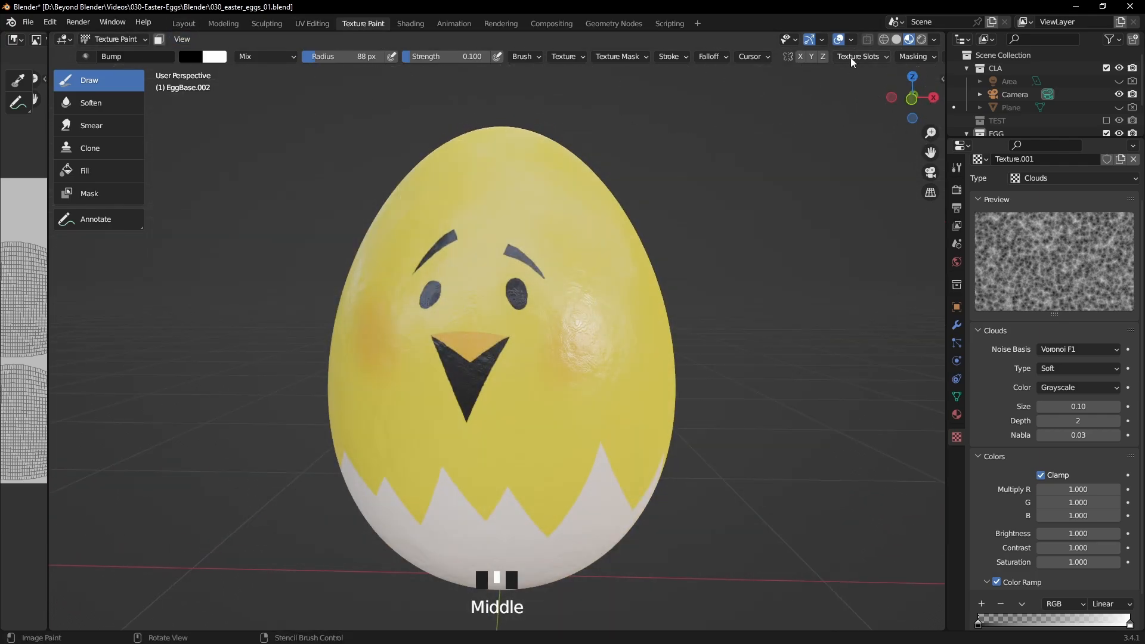
Save all painted texture images and inspect the rendered egg in the Layout workspace with viewport overlays hidden.
left_click(851, 58)
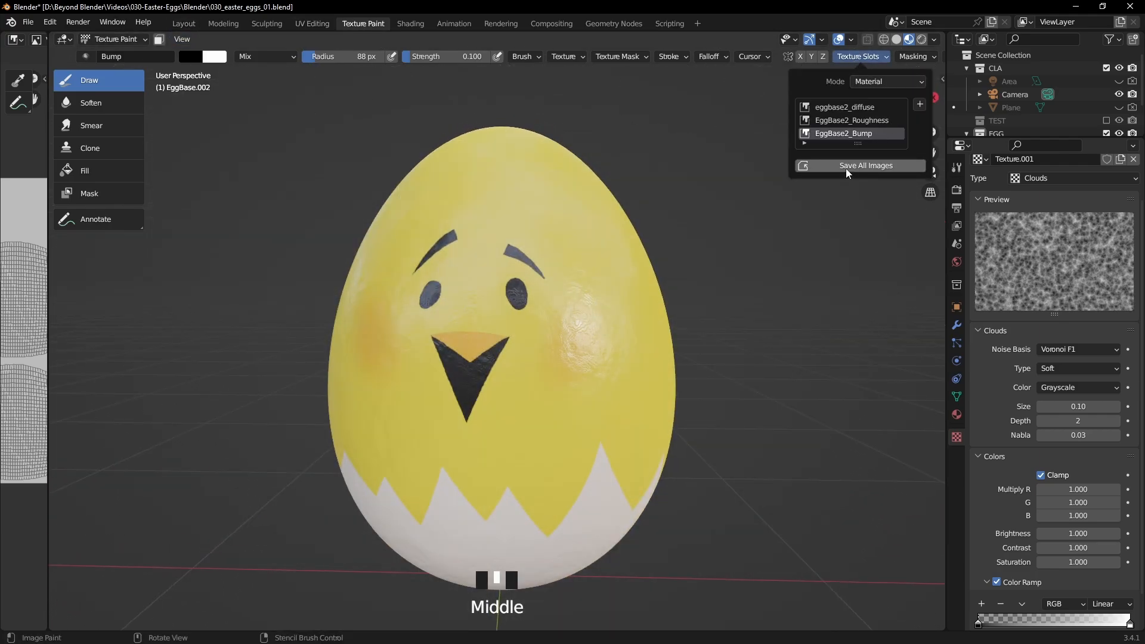
double_click(183, 24)
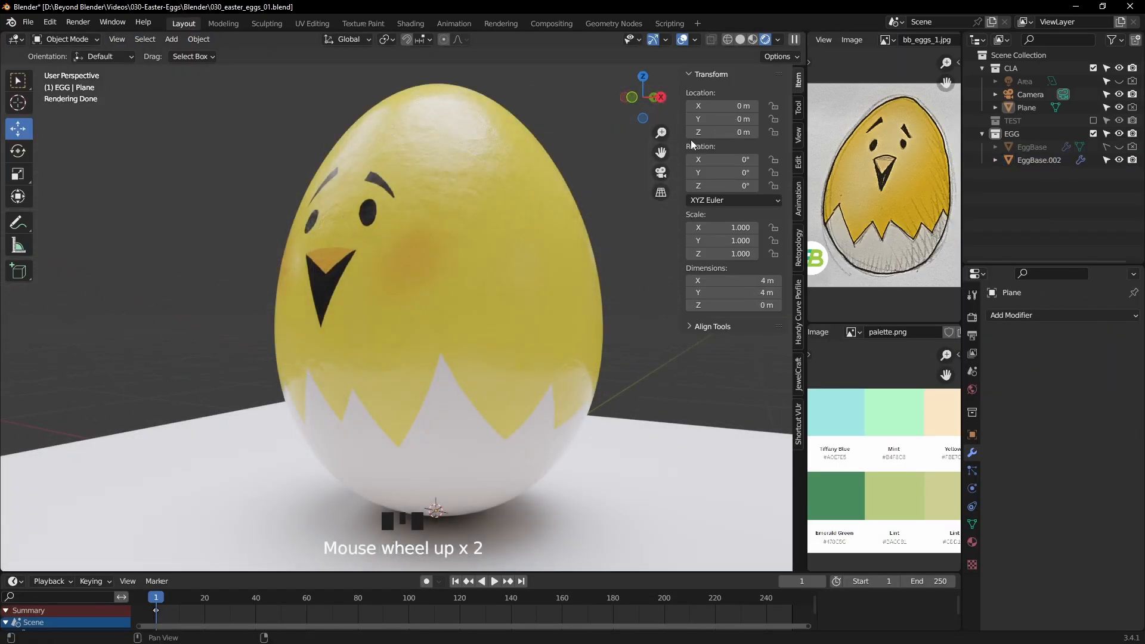
left_click(683, 40)
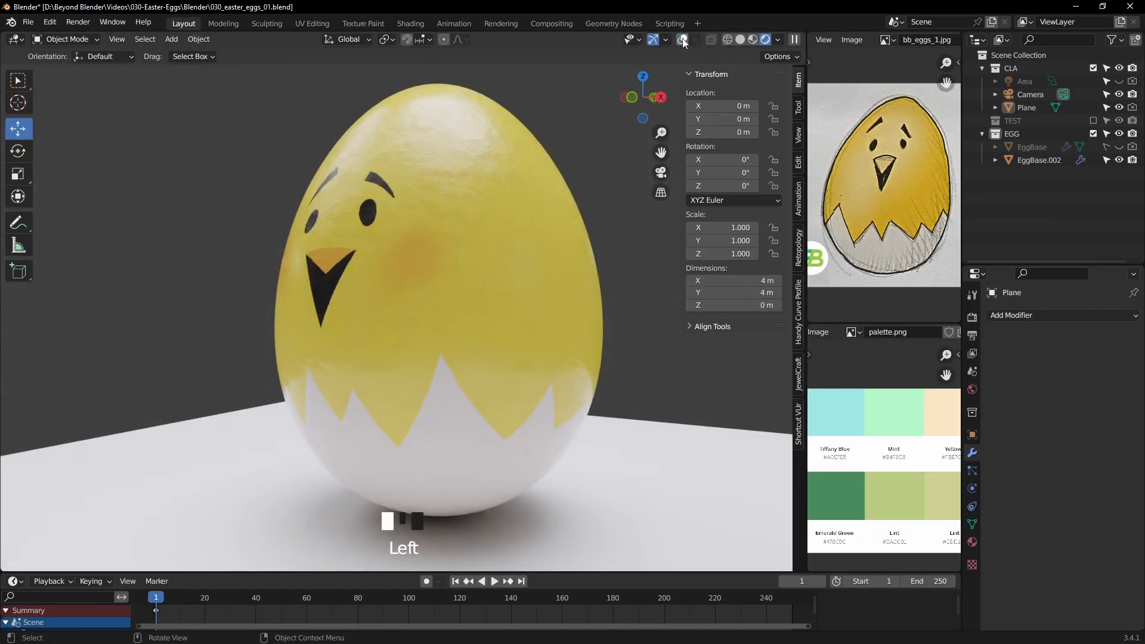
middle_click_drag(490, 270, 552, 268)
scroll(552, 268, "up", 2)
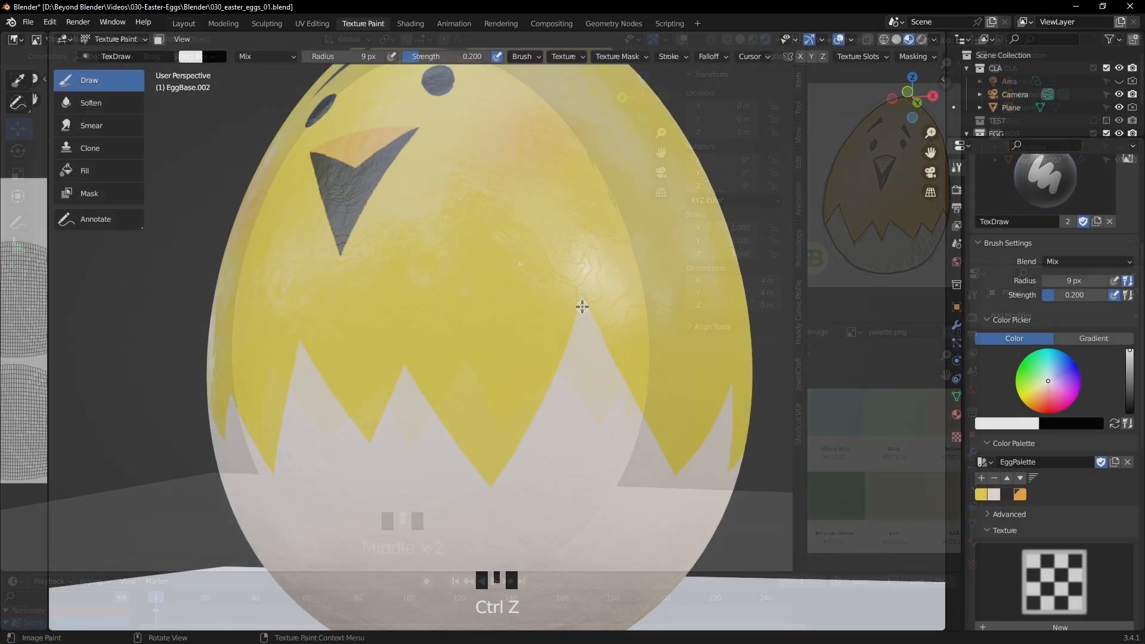
Paint a thin white bump ridge along the zigzag shell edge with the 9 px TexDraw brush, undoing the trial squiggle above it.
scroll(594, 327, "up", 1)
middle_click_drag(594, 327, 576, 264, "shift")
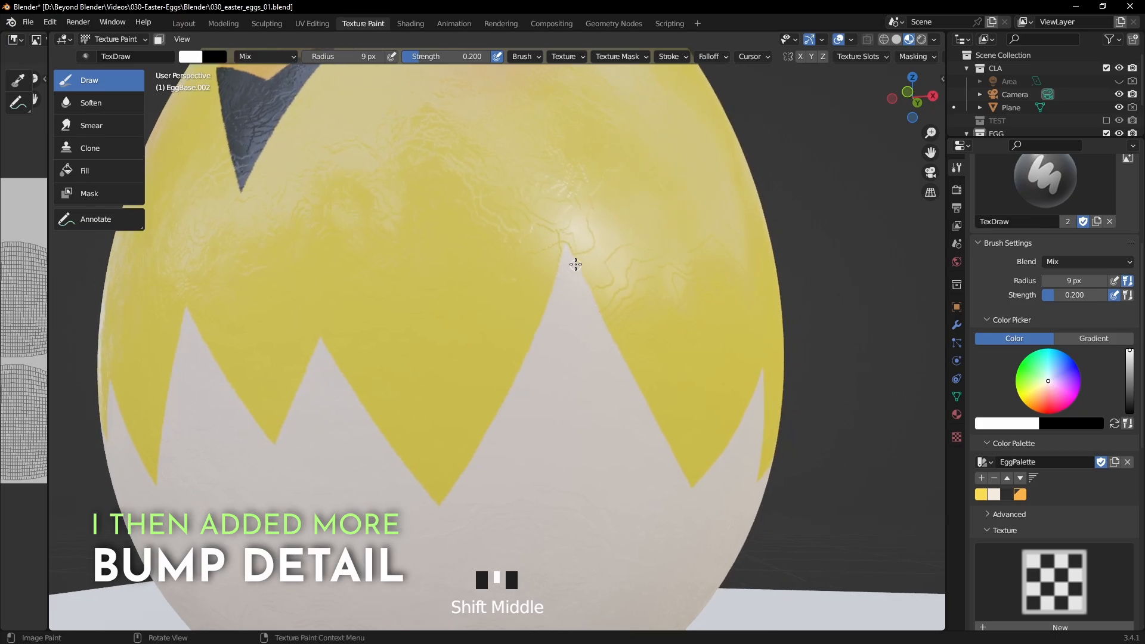
left_click_drag(566, 250, 557, 290)
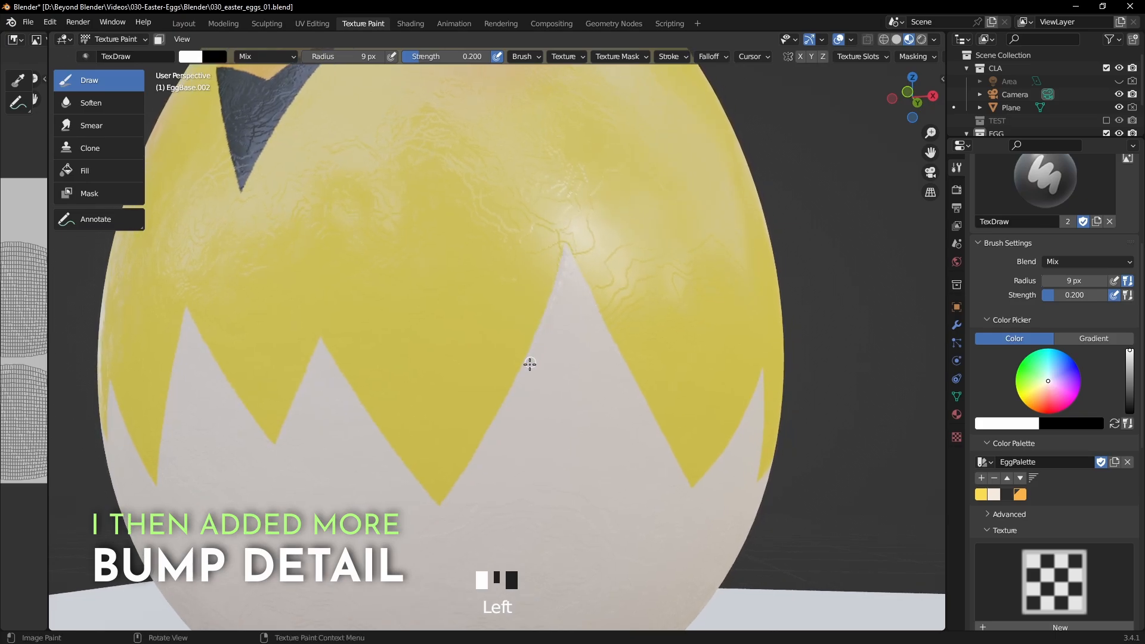
left_click_drag(530, 364, 442, 507)
mouse_move(442, 507)
middle_mouse_down()
mouse_move(591, 376)
mouse_move(542, 361)
mouse_move(525, 389)
mouse_move(578, 388)
mouse_move(505, 305)
middle_mouse_up()
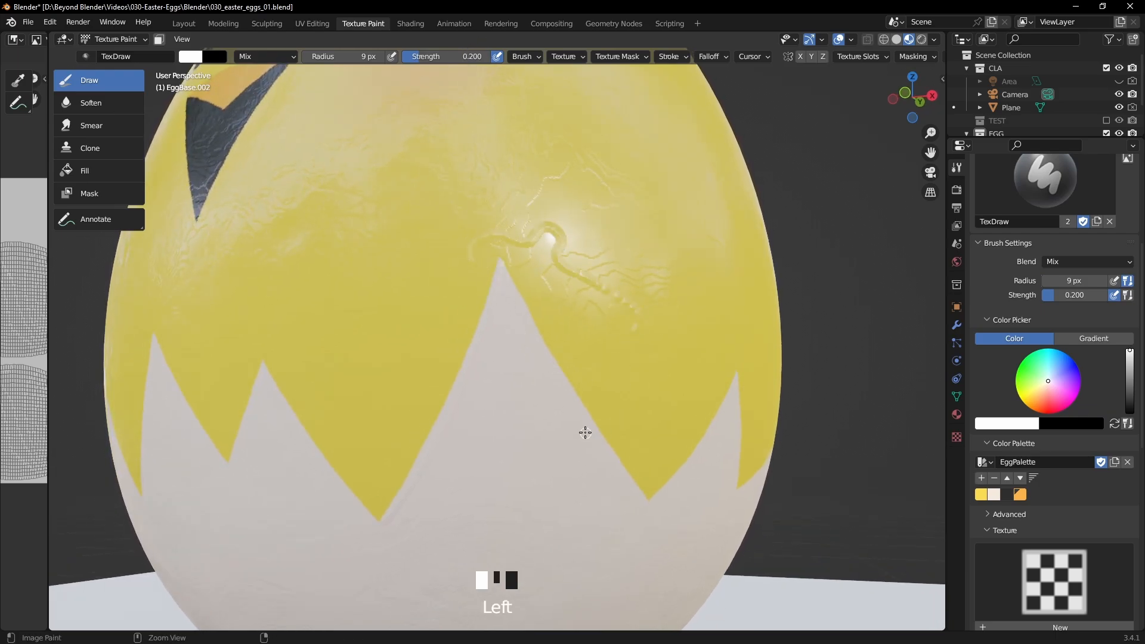
key("ctrl+z")
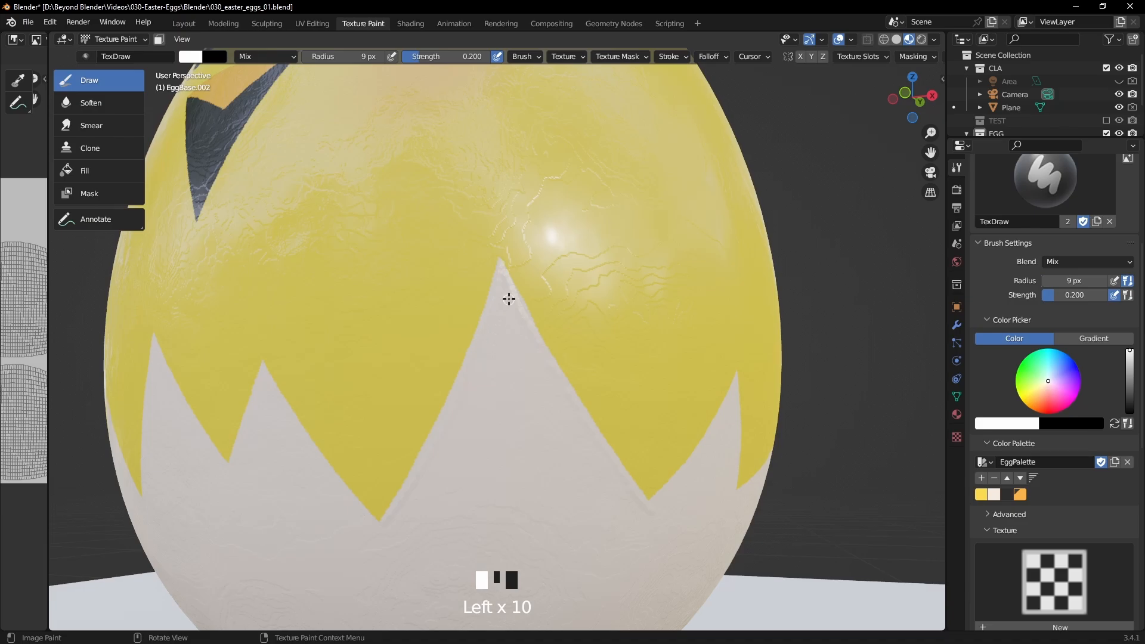
mouse_move(621, 428)
middle_mouse_down()
mouse_move(626, 448)
mouse_move(615, 410)
middle_mouse_up()
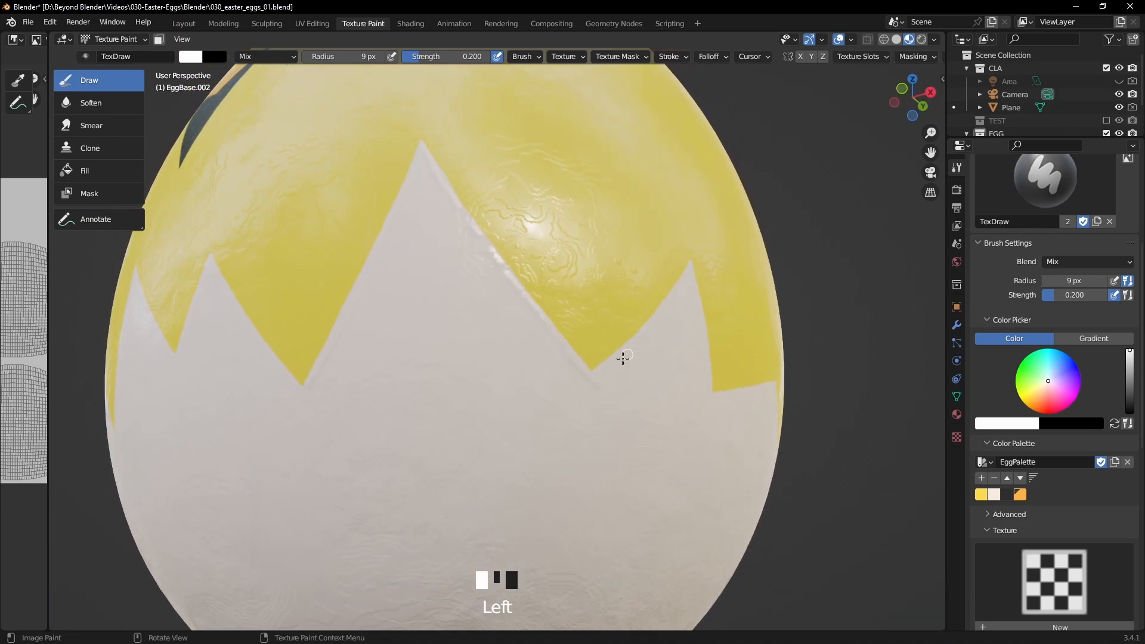
middle_click_drag(656, 327, 629, 340)
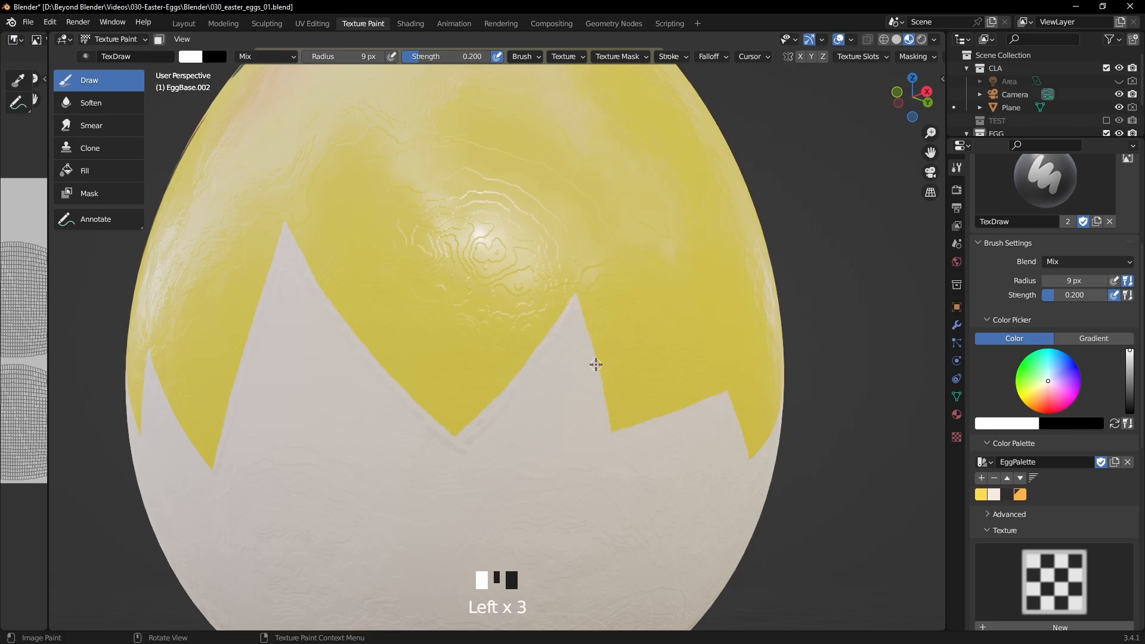
Adjust the brush radius to 14 px and paint fine bump marks on the white shell at 0.100 strength.
key("bracketright")
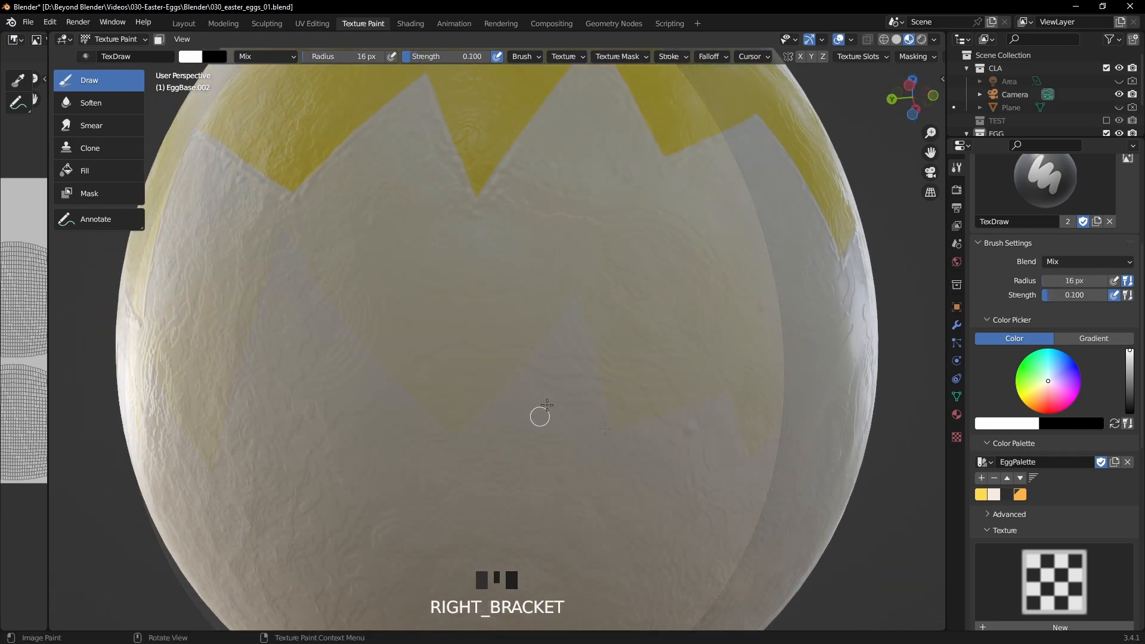
left_click_drag(562, 376, 562, 321)
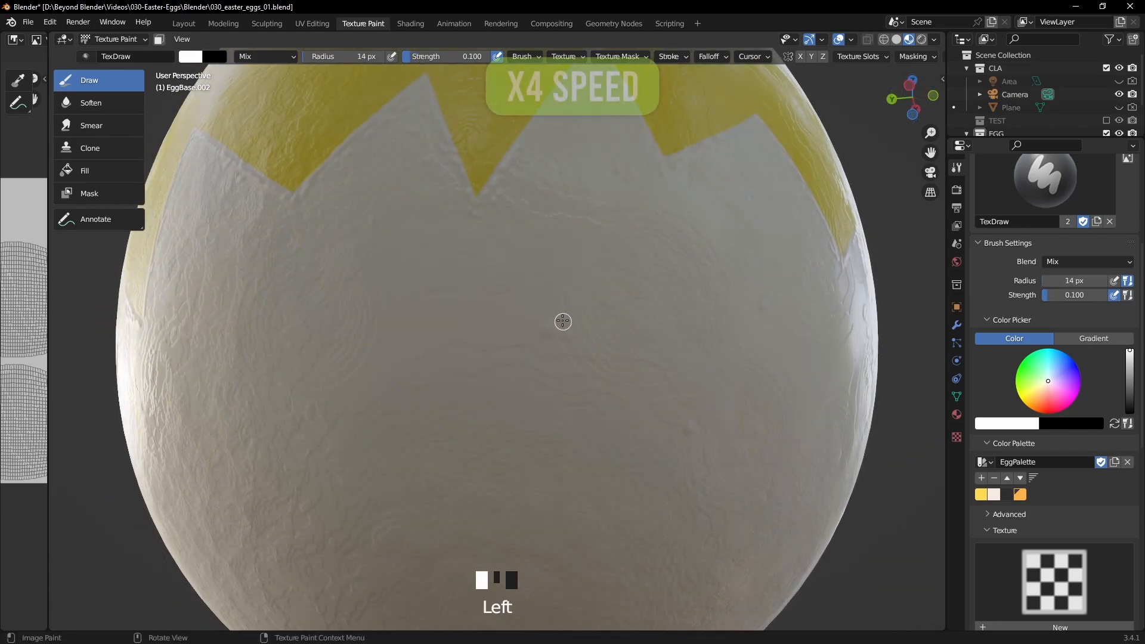
left_click(620, 368)
middle_click_drag(614, 352, 593, 370)
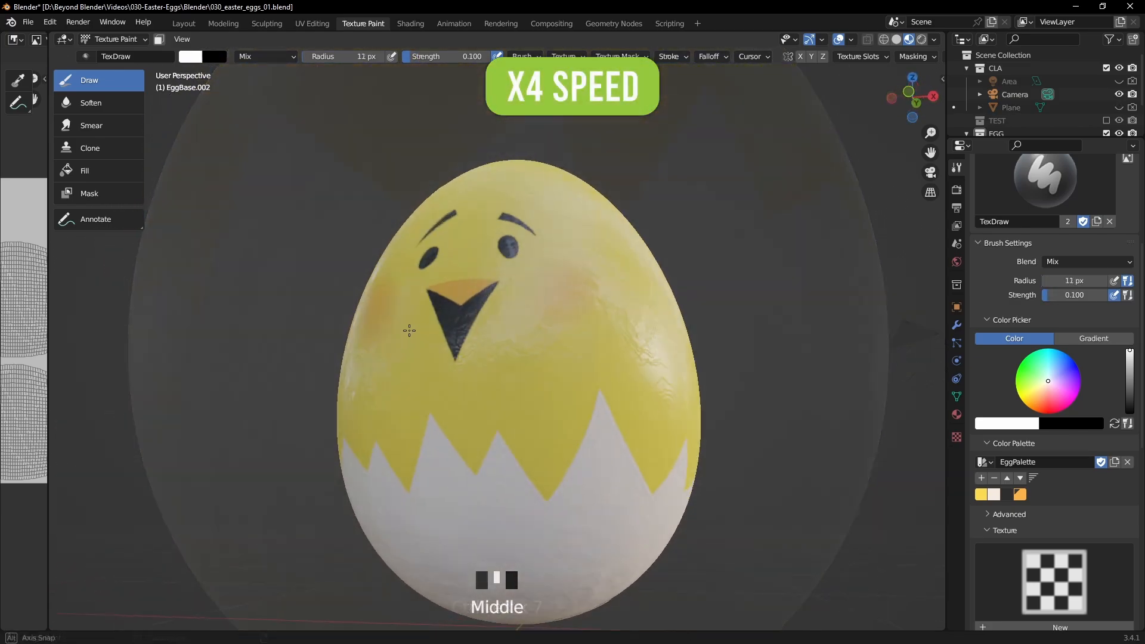
Paint bump detail around the chick's eyes and beak with the 11 px brush.
mouse_move(525, 301)
middle_mouse_down()
mouse_move(510, 289)
mouse_move(322, 347)
mouse_move(618, 429)
mouse_move(514, 316)
mouse_move(494, 355)
middle_mouse_up()
scroll(513, 316, "up", 4)
left_click(494, 355)
left_click(358, 298)
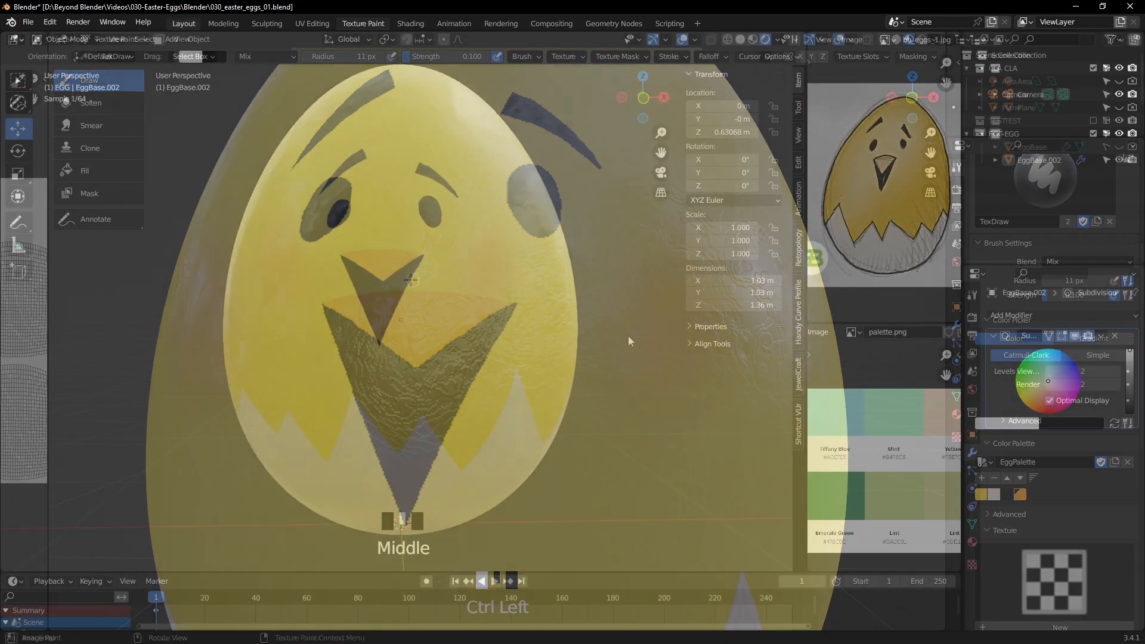
Examine the bump detail on the rendered chick egg from the side, back and front.
mouse_move(628, 335)
middle_mouse_down()
mouse_move(557, 343)
mouse_move(600, 340)
mouse_move(521, 331)
mouse_move(582, 344)
middle_mouse_up()
middle_click_drag(526, 308, 566, 367)
scroll(528, 336, "up", 1)
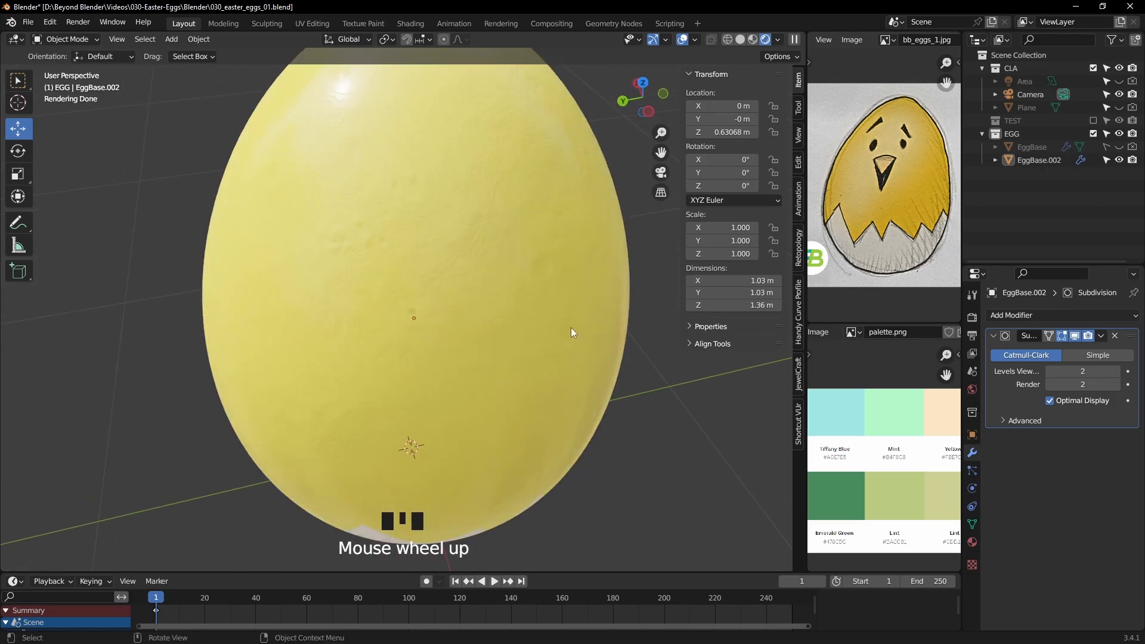
middle_click_drag(571, 328, 556, 259)
middle_click_drag(592, 312, 499, 294)
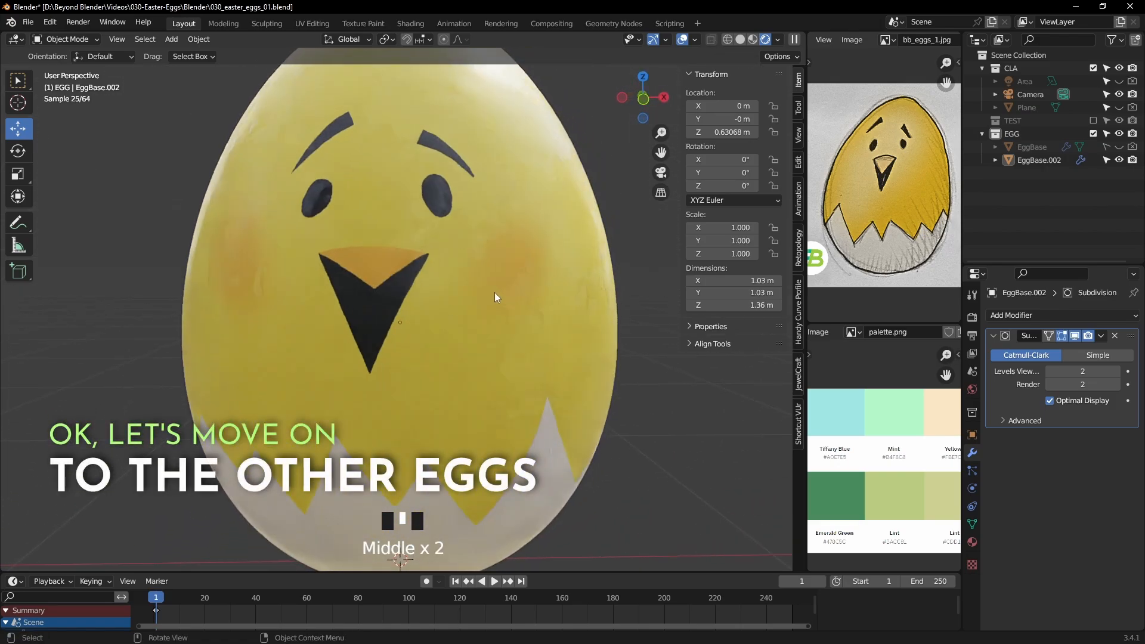
scroll(537, 281, "down", 2)
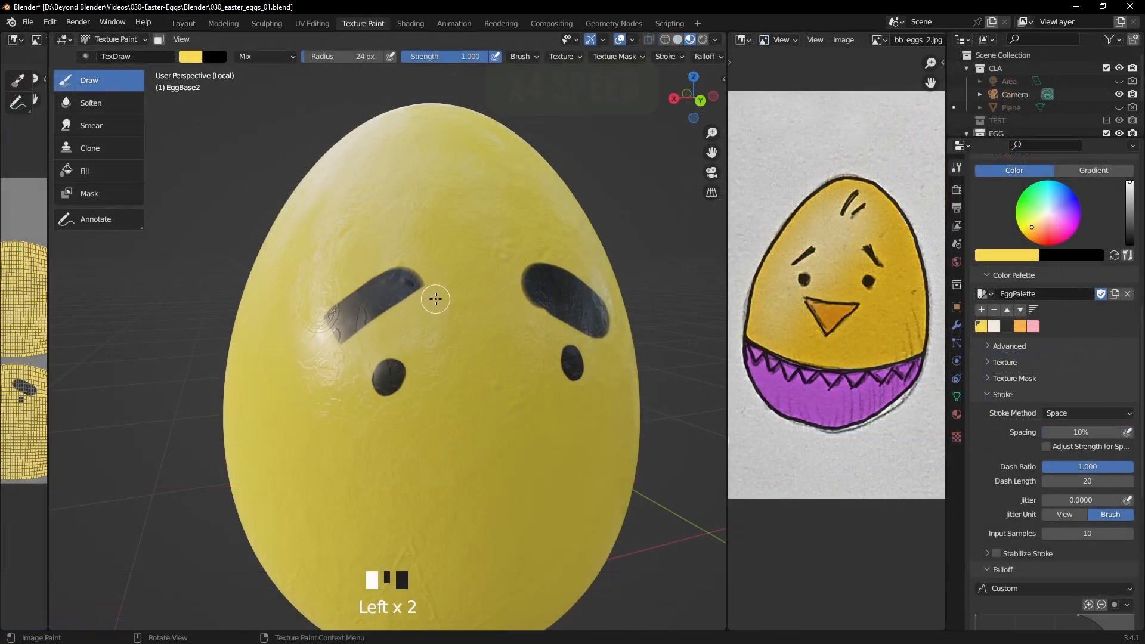
Trim the thick black eyebrows with yellow strokes at 24 px into thin, tapered worried brows.
left_click_drag(436, 299, 412, 263)
middle_click_drag(486, 248, 457, 246)
mouse_move(457, 246)
left_mouse_down()
mouse_move(417, 316)
mouse_move(469, 275)
left_mouse_up()
middle_click_drag(518, 358, 501, 360)
left_click_drag(493, 352, 525, 317)
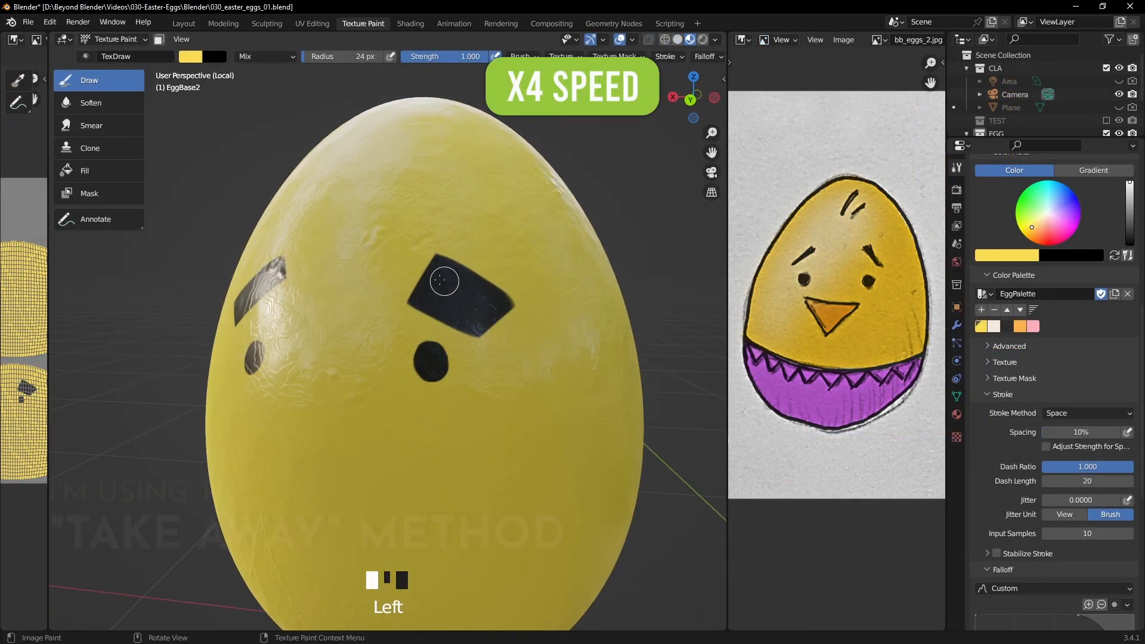
mouse_move(441, 280)
left_mouse_down()
mouse_move(507, 323)
mouse_move(448, 269)
left_mouse_up()
middle_click_drag(431, 300, 487, 292)
left_click_drag(412, 237, 336, 295)
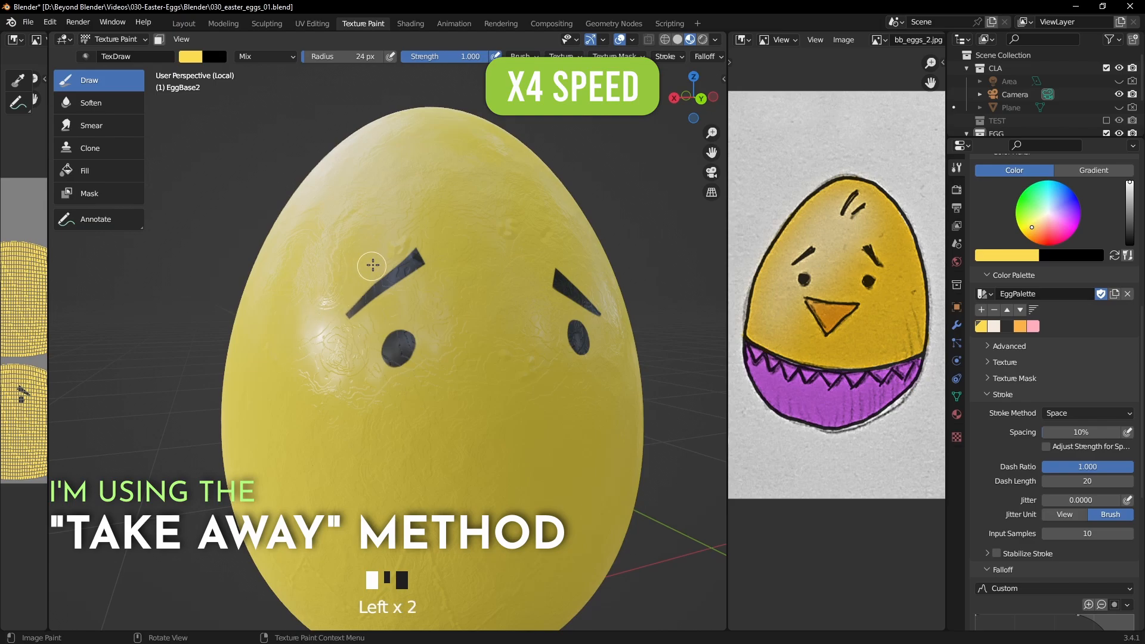
middle_click_drag(370, 271, 445, 204)
scroll(465, 312, "up", 2)
scroll(414, 259, "down", 3)
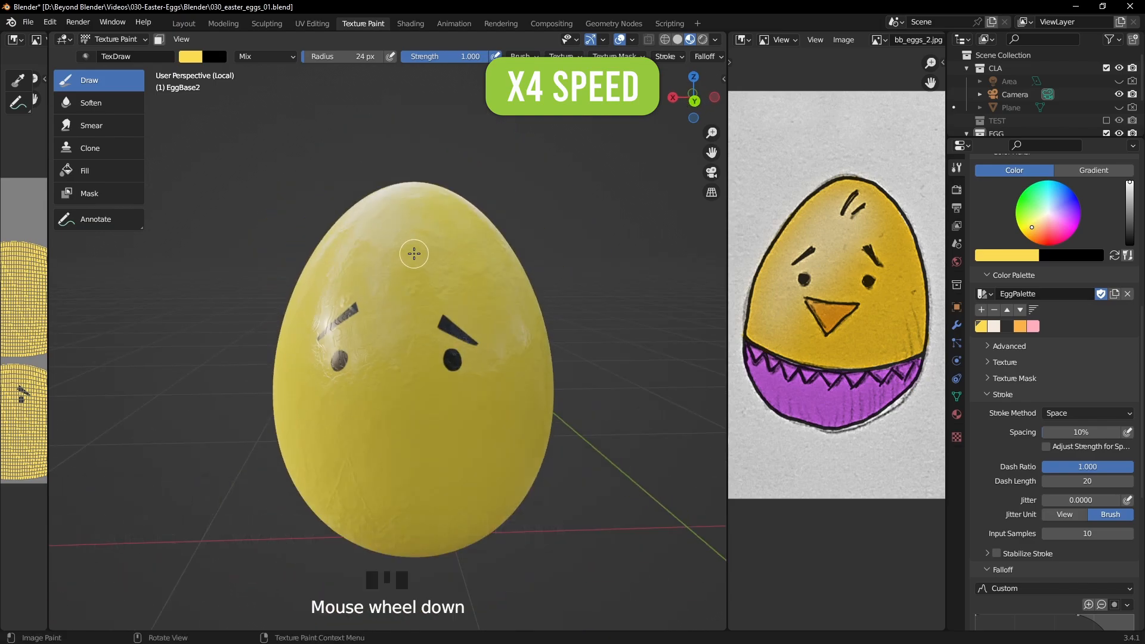
Paint a black patch on the forehead above the eyebrows as the base for the hair tuft.
scroll(423, 271, "up", 3)
left_click(1007, 326)
mouse_move(407, 213)
left_mouse_down()
mouse_move(458, 197)
mouse_move(428, 245)
left_mouse_up()
left_click(457, 171)
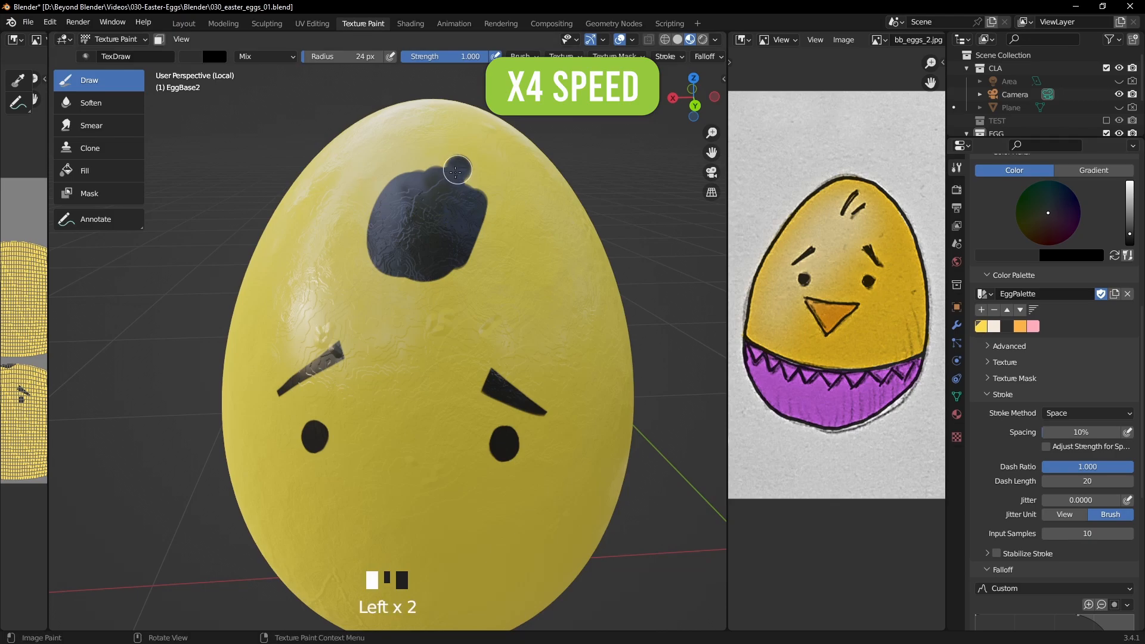
Carve the black forehead patch with yellow into two slanted, tapered hair strokes, undoing the stray cuts.
left_click(979, 329)
left_click_drag(466, 161, 388, 308)
left_click_drag(395, 164, 485, 192)
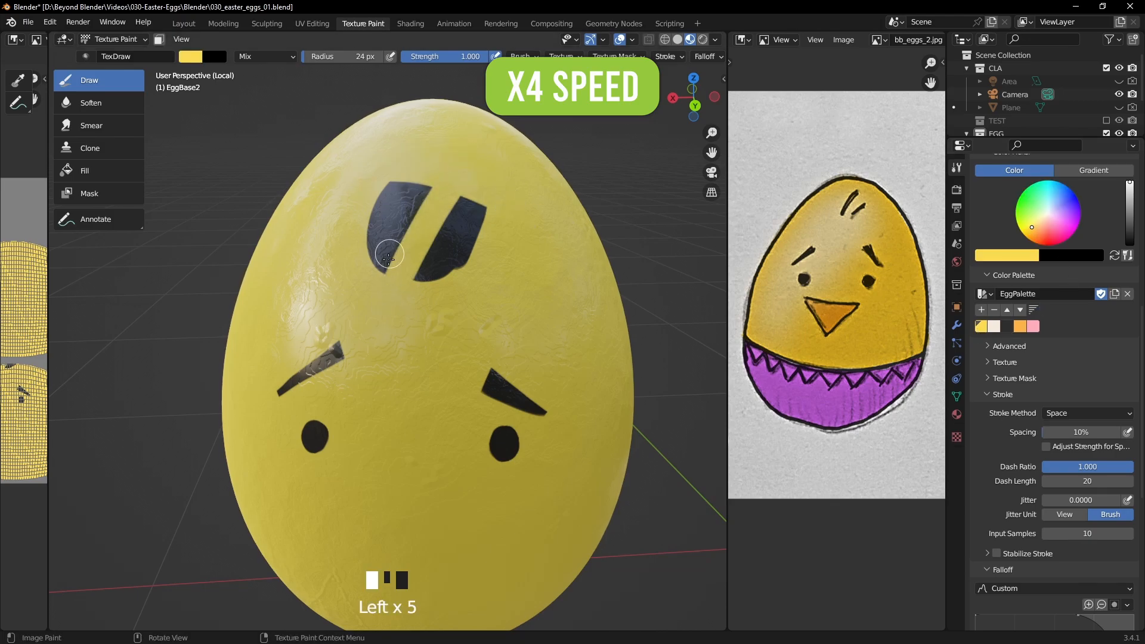
mouse_move(468, 284)
left_mouse_down()
mouse_move(346, 246)
mouse_move(430, 271)
left_mouse_up()
key("ctrl+z")
key("ctrl+z")
mouse_move(353, 266)
left_mouse_down()
mouse_move(447, 299)
mouse_move(485, 226)
mouse_move(396, 189)
left_mouse_up()
left_click_drag(382, 195, 366, 232)
Paint an orange triangular beak below the eyes and pick yellow again for trimming its edges.
scroll(534, 273, "down", 4)
middle_click_drag(534, 274, 531, 255)
scroll(519, 334, "up", 1)
middle_click_drag(519, 343, 517, 298, "shift")
scroll(517, 324, "up", 1)
left_click(1020, 327)
mouse_move(359, 310)
left_mouse_down()
mouse_move(470, 305)
mouse_move(381, 338)
mouse_move(450, 315)
mouse_move(476, 322)
left_mouse_up()
mouse_move(417, 310)
middle_mouse_down()
mouse_move(438, 316)
mouse_move(412, 327)
middle_mouse_up()
scroll(427, 324, "up", 1)
left_click_drag(504, 310, 455, 370)
left_click_drag(322, 309, 511, 305)
left_click(981, 327)
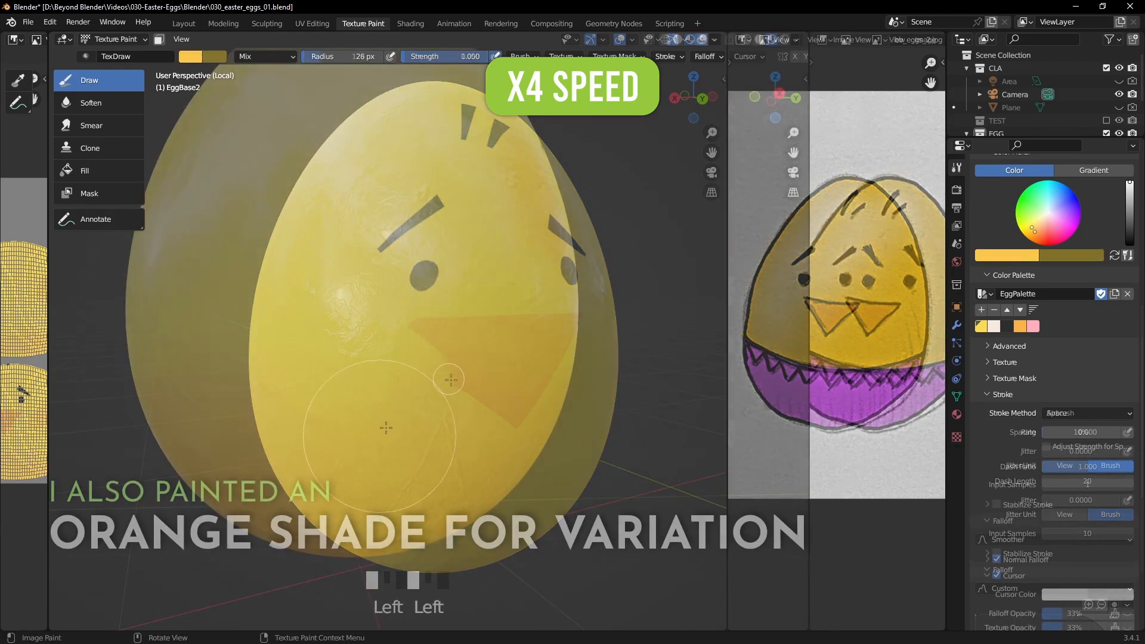
Airbrush a soft orange shade around the egg's lower half at 0.050 strength with a 128 px brush, reducing the radius to 82 px for refinement.
middle_click_drag(418, 477, 424, 471)
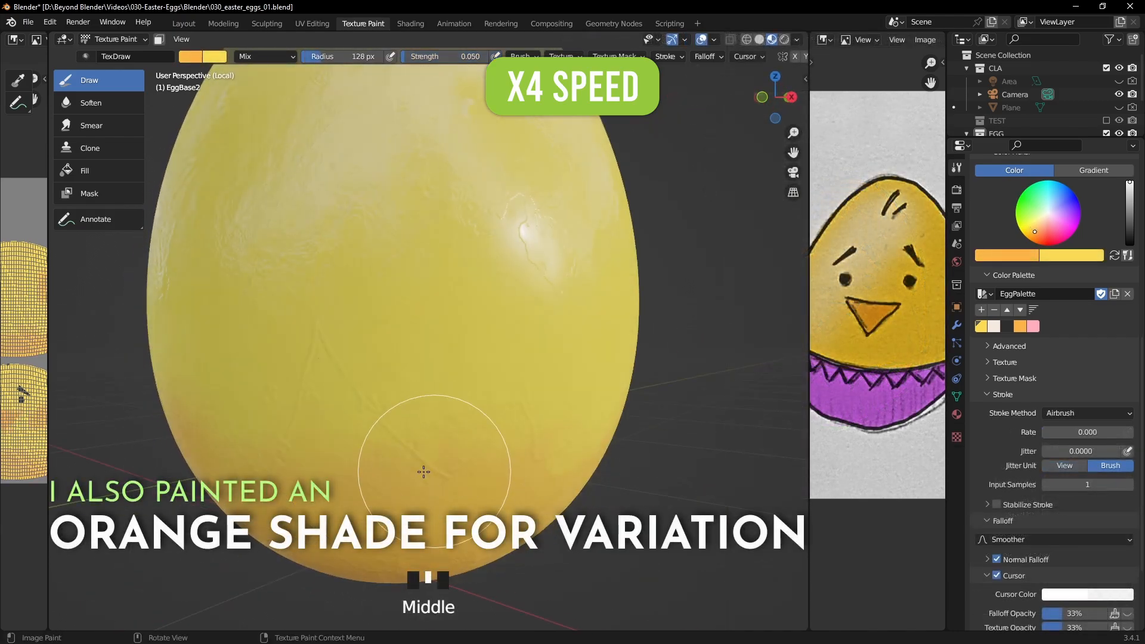
mouse_move(424, 471)
left_mouse_down()
mouse_move(498, 404)
mouse_move(403, 369)
left_mouse_up()
scroll(441, 412, "down", 1)
mouse_move(471, 276)
left_mouse_down("ctrl")
mouse_move(387, 305)
mouse_move(537, 300)
left_mouse_up("ctrl")
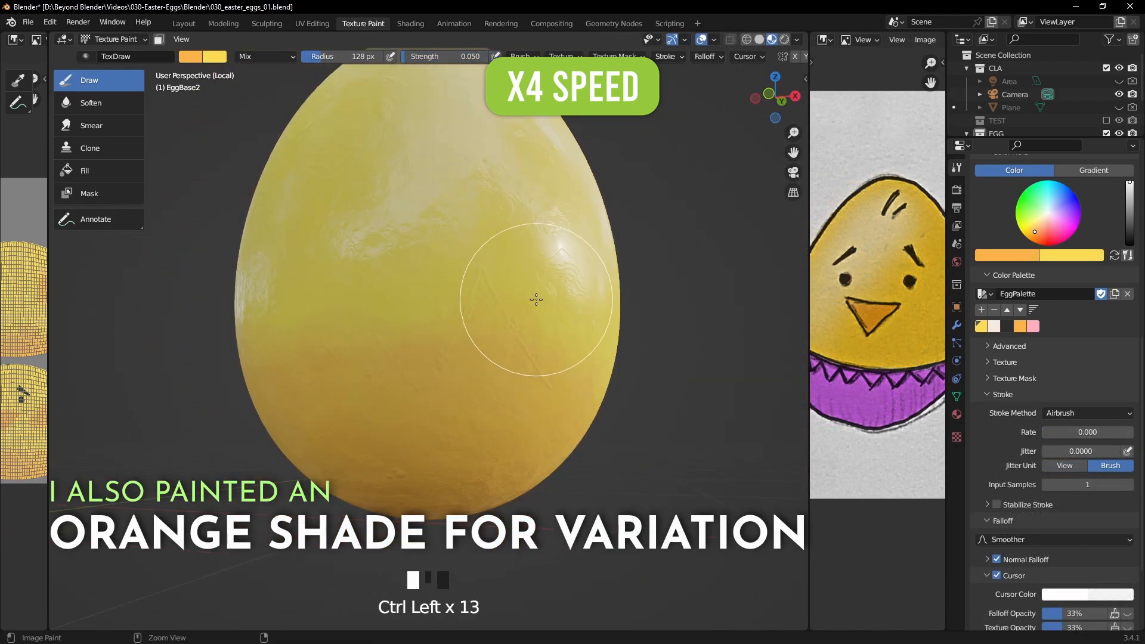
middle_click_drag(536, 300, 548, 394)
mouse_move(547, 397)
left_mouse_down()
mouse_move(423, 359)
mouse_move(475, 302)
left_mouse_up()
middle_click_drag(475, 302, 476, 322)
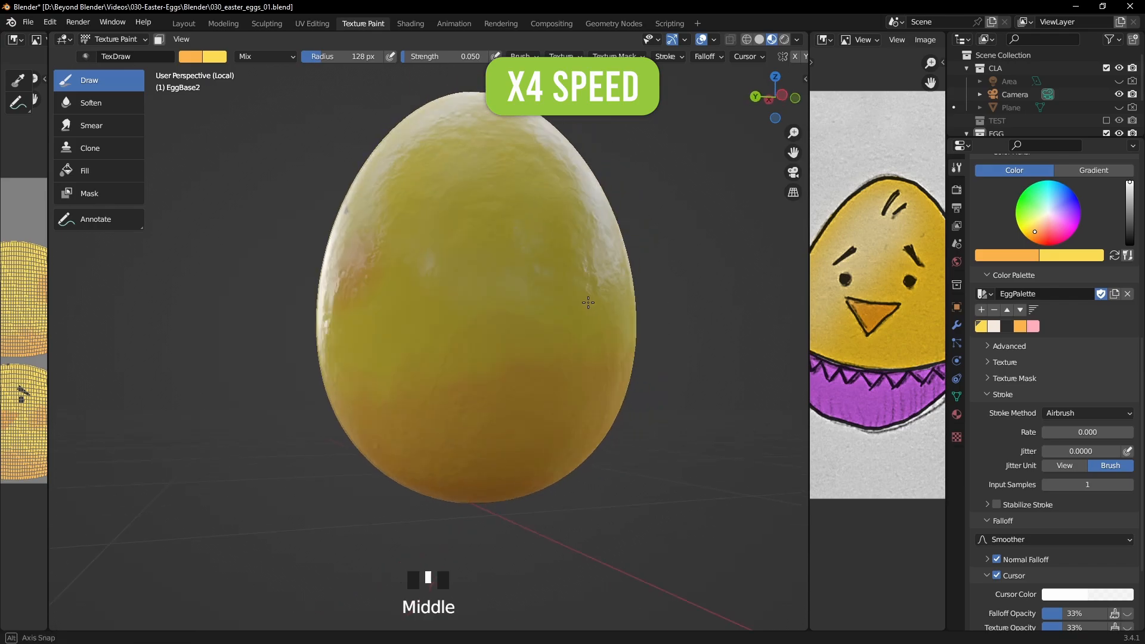
left_click_drag(476, 322, 476, 326, "ctrl")
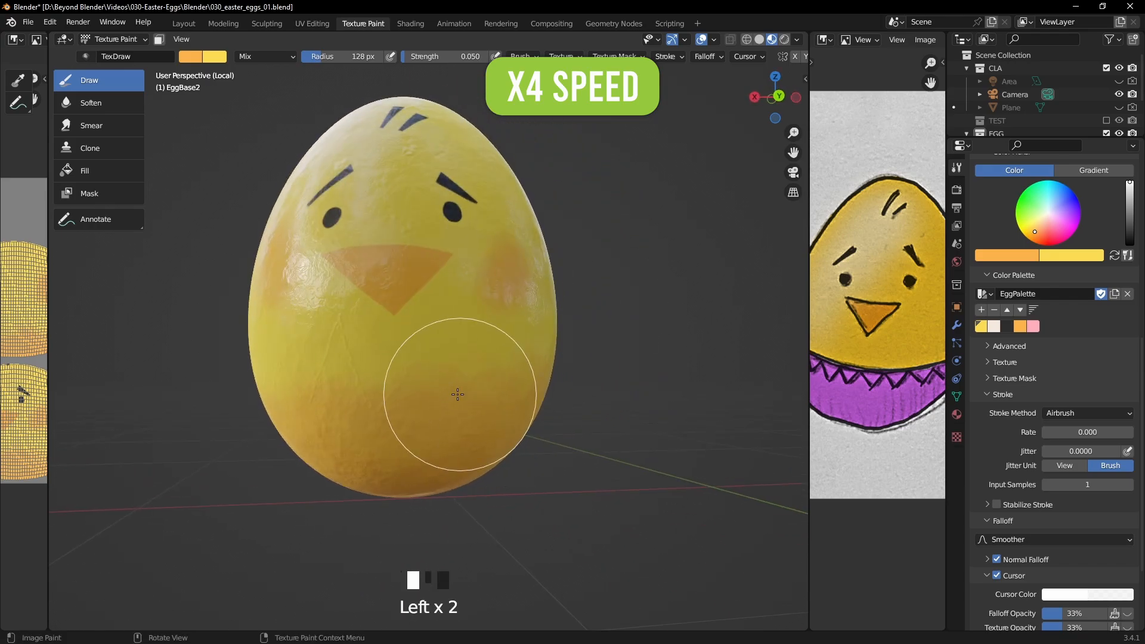
key("f")
left_click(463, 409)
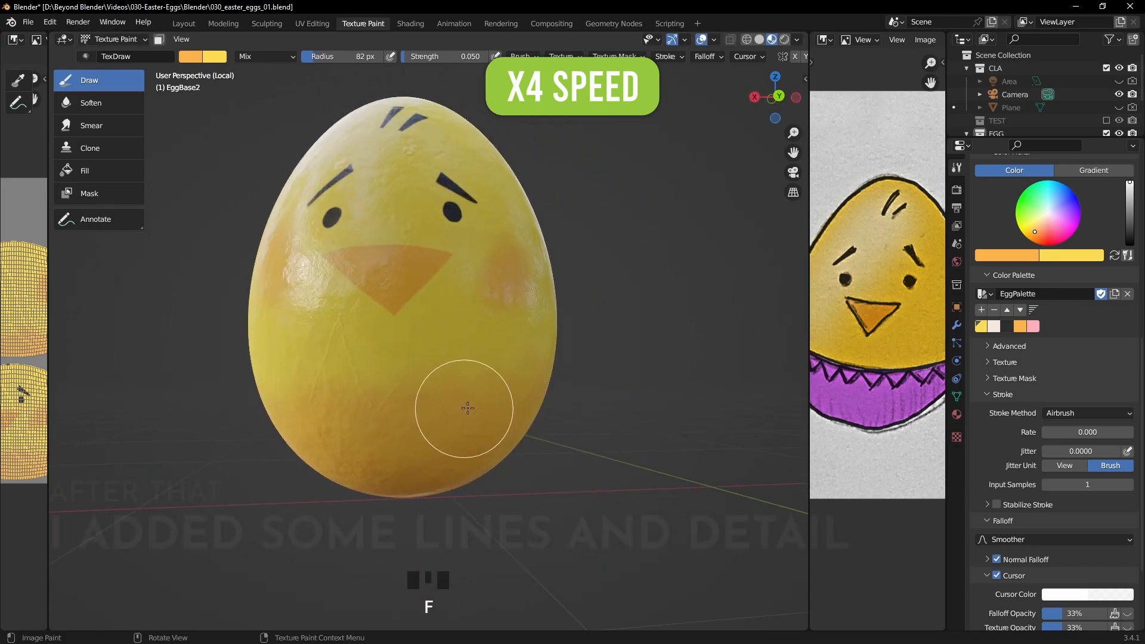
mouse_move(463, 409)
left_mouse_down("ctrl")
mouse_move(403, 366)
mouse_move(396, 340)
left_mouse_up("ctrl")
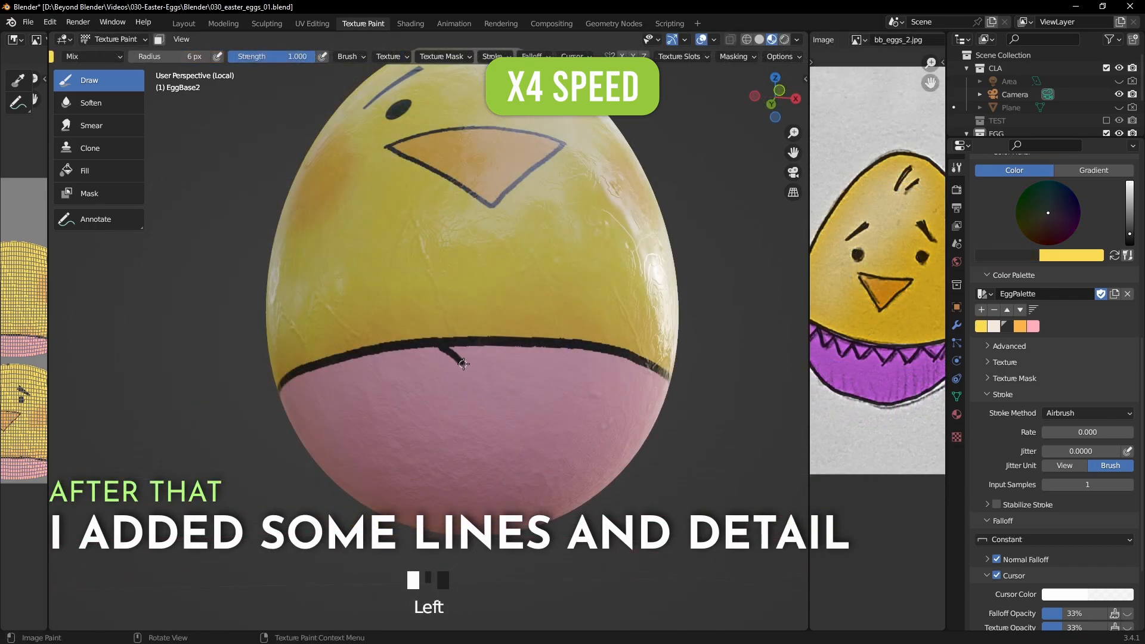
Paint a black zigzag line below the upper edge of the pink shell with the 6 px brush.
middle_click_drag(576, 349, 455, 330)
mouse_move(455, 329)
left_mouse_down()
mouse_move(494, 366)
mouse_move(531, 332)
left_mouse_up()
middle_click_drag(530, 331, 371, 330)
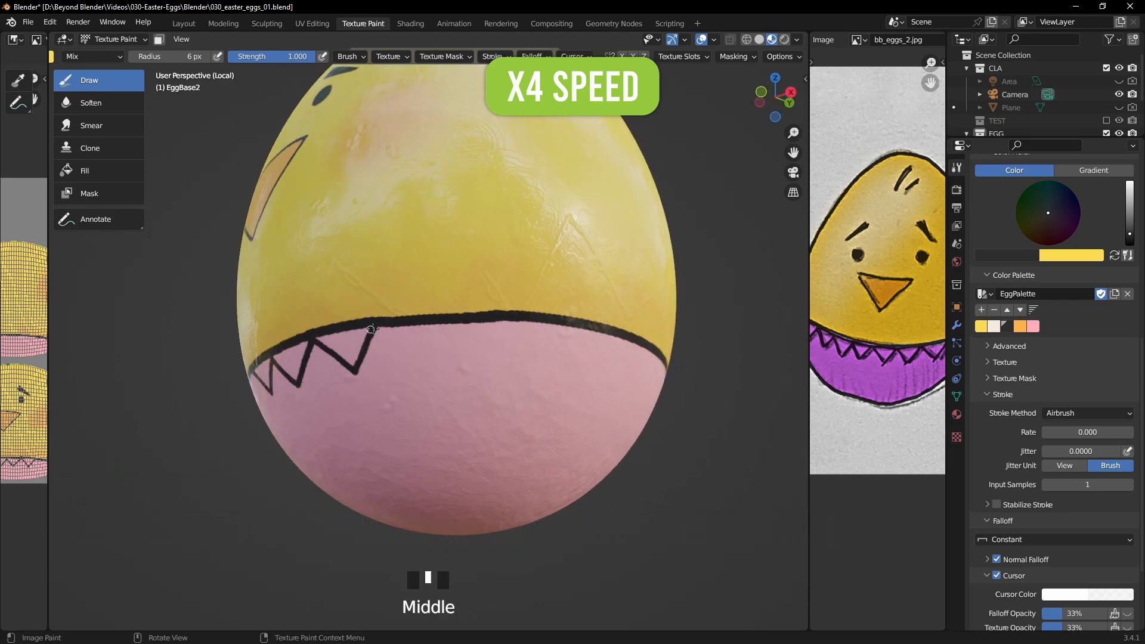
left_click_drag(543, 364, 579, 329)
middle_click_drag(578, 329, 563, 341)
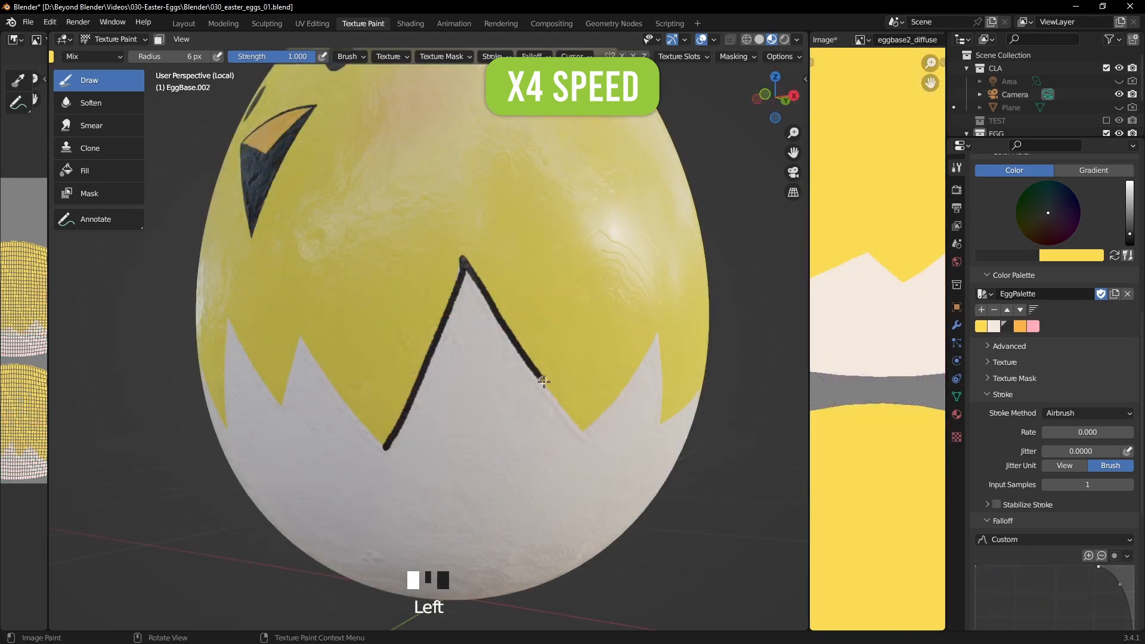
Outline the first chick egg's zigzag shell edge in black beside the face with the 6 px brush, undoing and repainting bad strokes.
mouse_move(542, 378)
middle_mouse_down()
mouse_move(573, 414)
mouse_move(406, 444)
middle_mouse_up()
left_click_drag(405, 445, 467, 371)
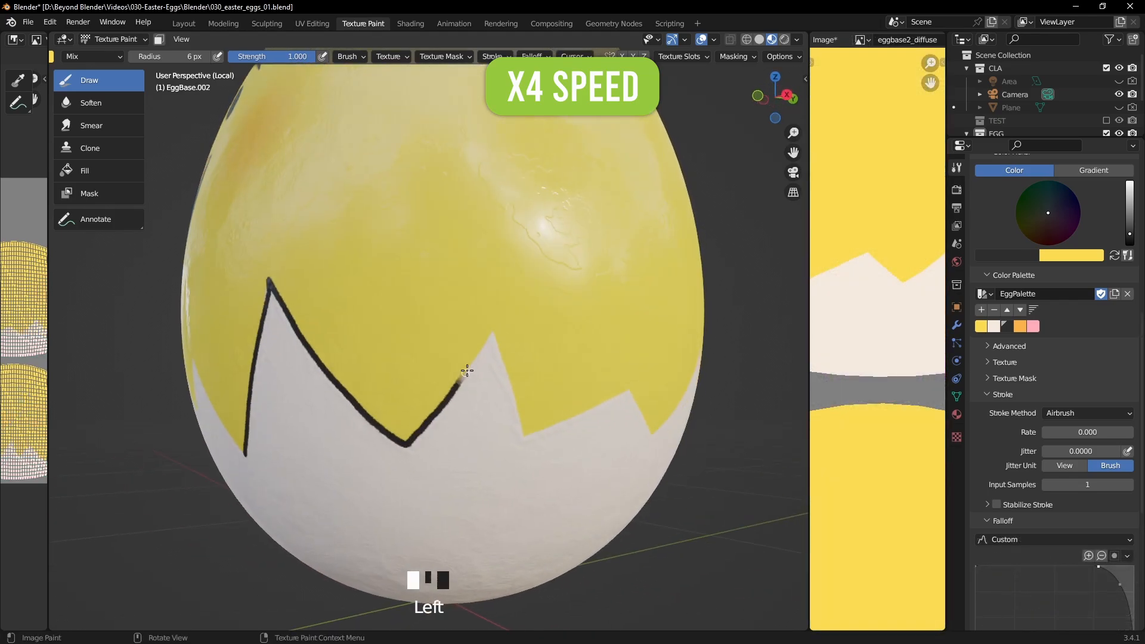
mouse_move(600, 405)
middle_mouse_down()
mouse_move(434, 295)
mouse_move(471, 352)
middle_mouse_up()
key("ctrl+z")
mouse_move(349, 374)
left_mouse_down()
mouse_move(442, 294)
mouse_move(515, 342)
left_mouse_up()
middle_click_drag(540, 356, 485, 355)
left_click_drag(330, 371, 366, 305)
key("ctrl+z")
left_click_drag(366, 305, 444, 392)
middle_click_drag(444, 391, 411, 386)
left_click_drag(344, 371, 363, 336)
key("ctrl+z")
left_click_drag(430, 204, 357, 347)
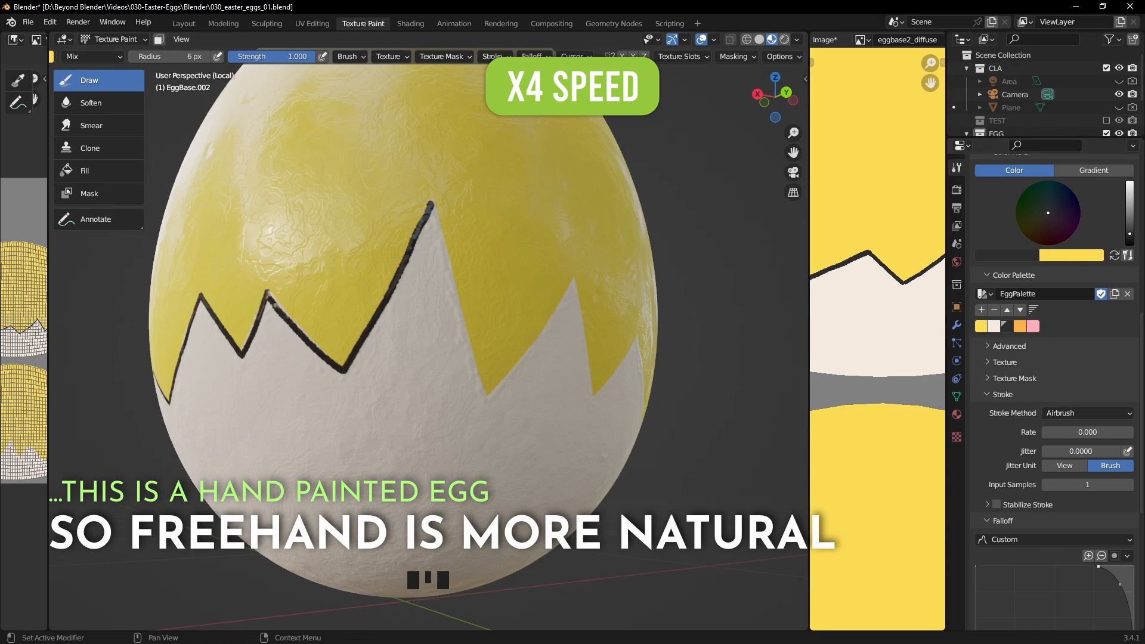
Continue the black outline freehand along the zigzag shell edge across the back of the egg.
middle_click_drag(686, 263, 631, 258)
mouse_move(341, 232)
left_mouse_down()
mouse_move(383, 377)
mouse_move(414, 392)
mouse_move(496, 281)
left_mouse_up()
middle_click_drag(499, 281, 457, 271)
left_click_drag(360, 241, 392, 317)
left_click_drag(460, 306, 482, 280)
middle_click_drag(500, 286, 465, 284)
left_click_drag(400, 268, 406, 272)
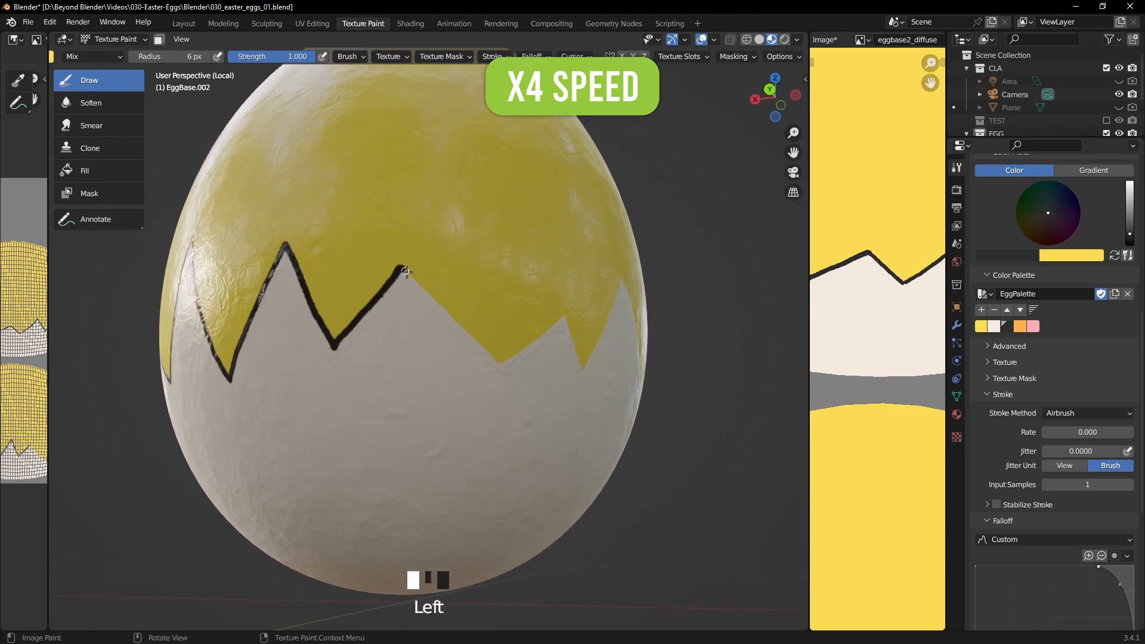
middle_click_drag(533, 334, 498, 323)
left_click_drag(405, 351, 476, 295)
middle_click_drag(484, 296, 443, 295)
left_click_drag(377, 293, 412, 341)
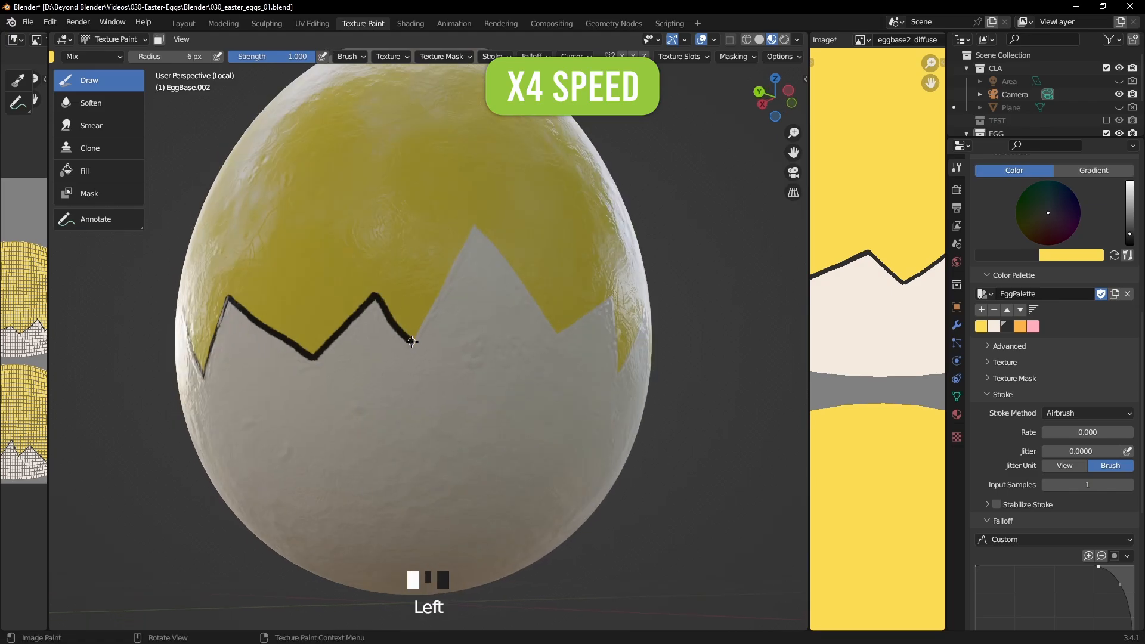
Extend the black shell outline along the zigzag peaks from the back round the egg's other side, repainting the misplaced strokes.
middle_click_drag(417, 337, 395, 335)
middle_click_drag(394, 335, 434, 334)
key("ctrl+z")
left_click_drag(404, 288, 440, 334)
middle_click_drag(441, 334, 392, 381)
key("ctrl+z")
left_click_drag(385, 389, 373, 376)
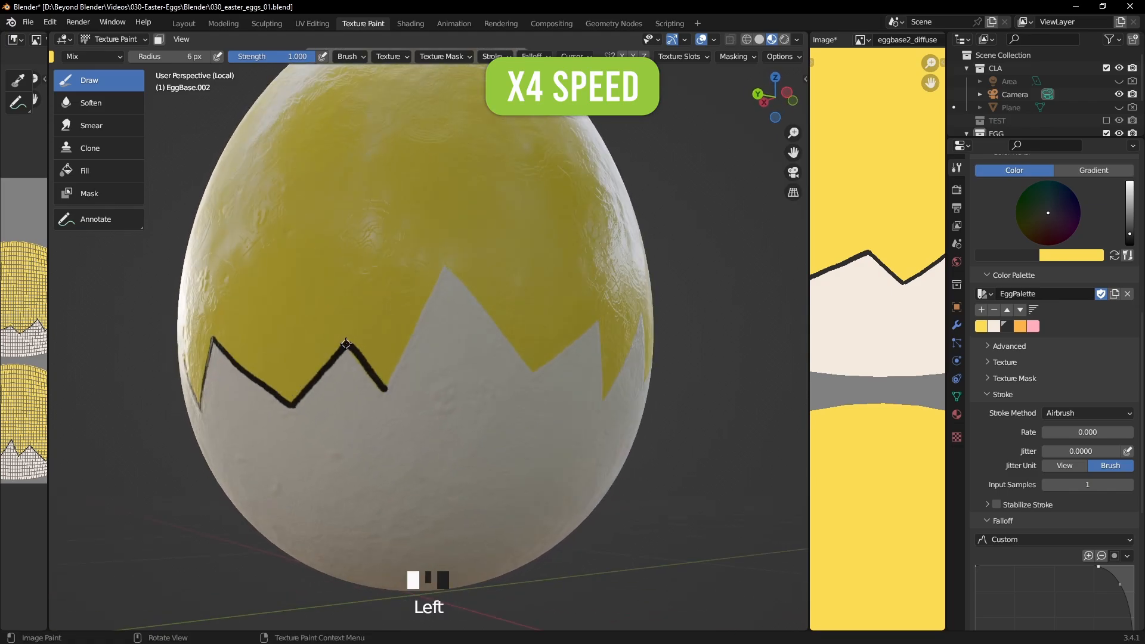
left_click_drag(423, 306, 445, 270)
middle_click_drag(444, 270, 377, 269)
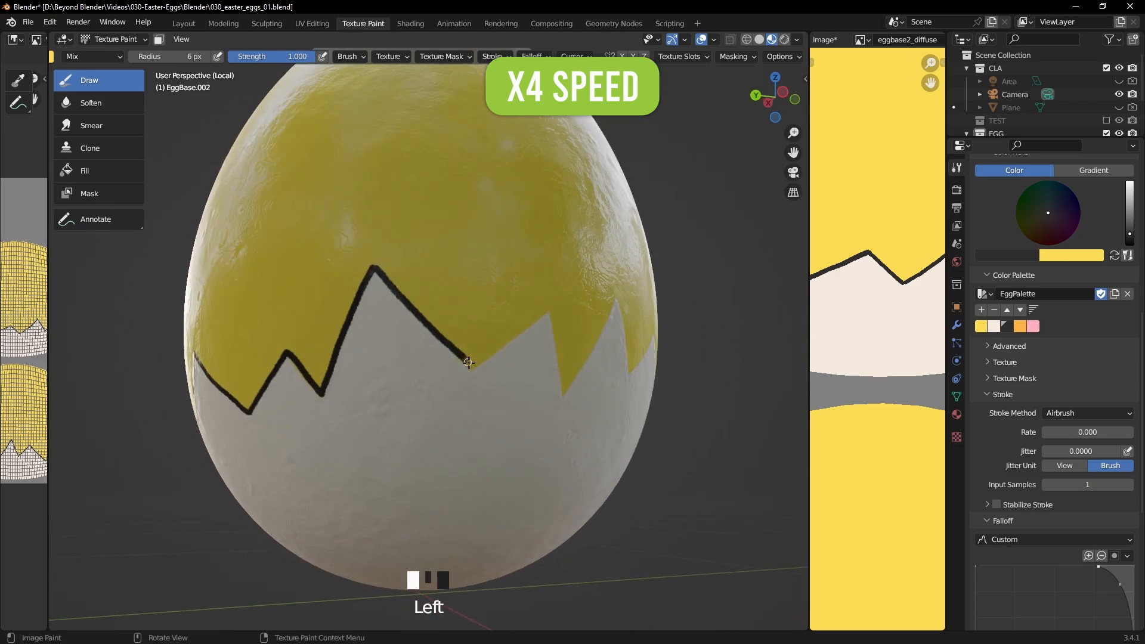
middle_click_drag(468, 363, 364, 359)
left_click_drag(364, 359, 444, 284)
middle_click_drag(444, 284, 375, 291)
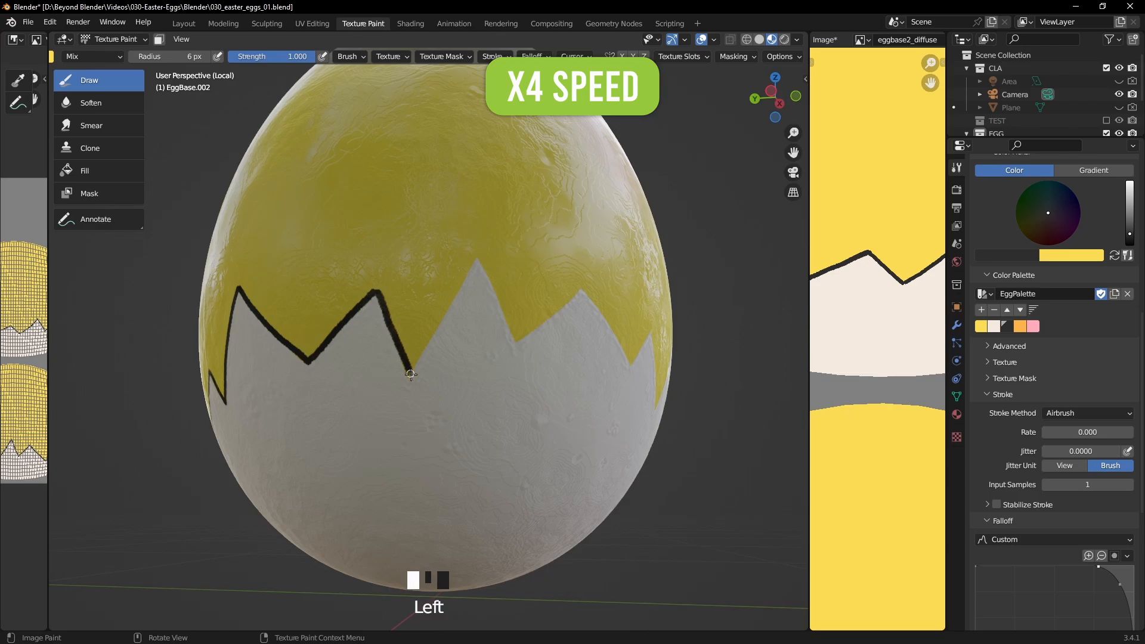
left_click_drag(518, 343, 581, 289)
Close the black zigzag outline below the beak and check the whole shell edge from a distance.
middle_click_drag(581, 290, 462, 316)
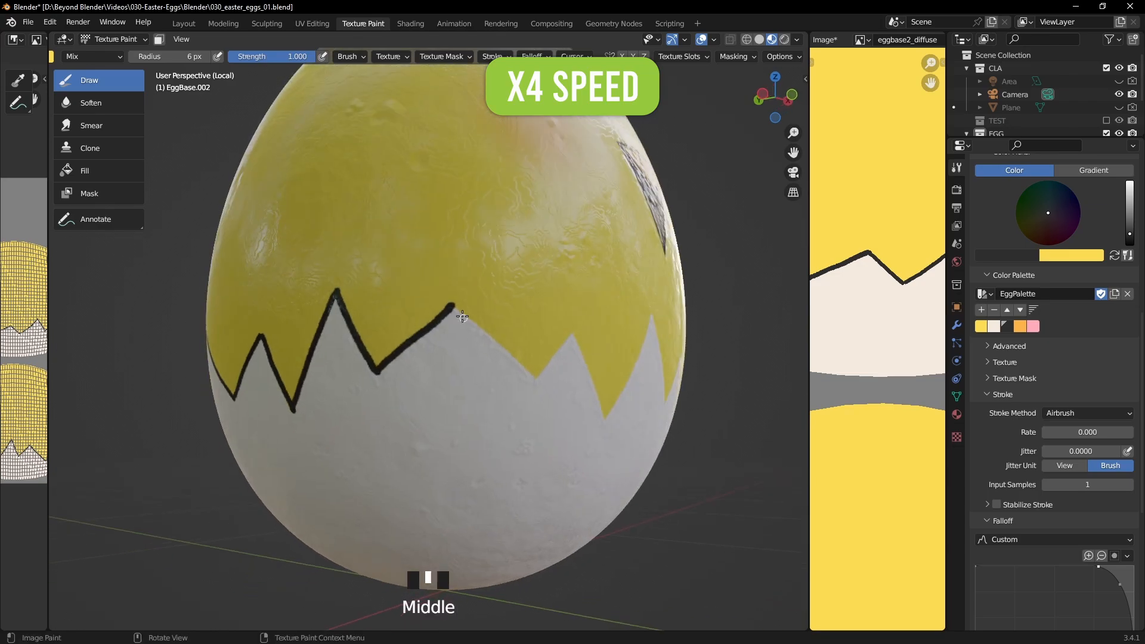
middle_click_drag(536, 371, 393, 368)
left_click_drag(394, 368, 414, 336)
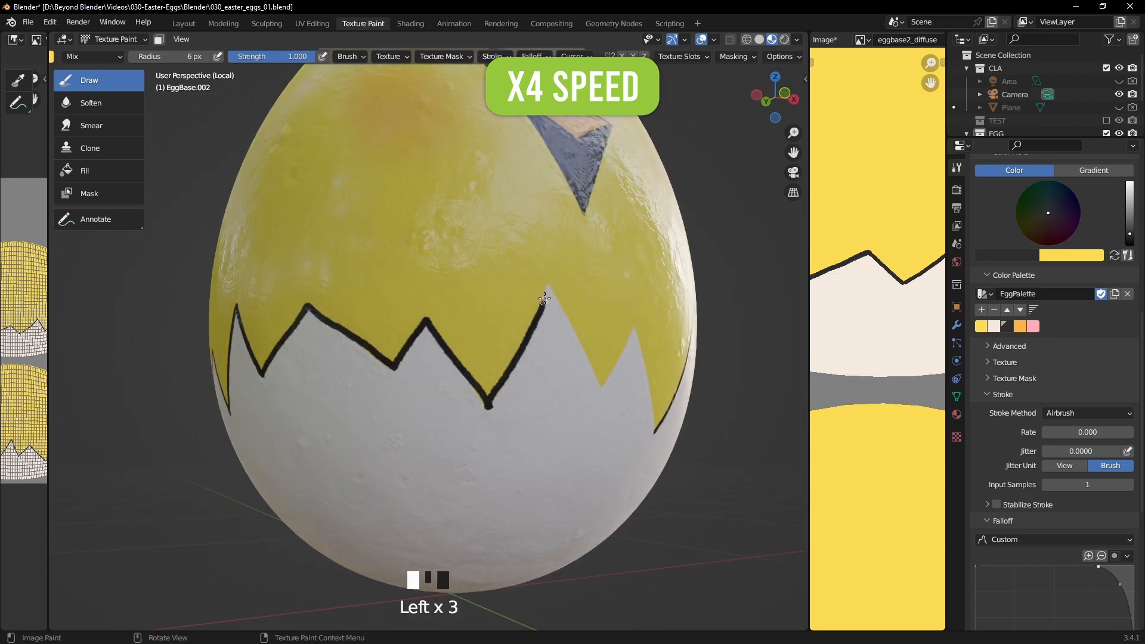
middle_click_drag(544, 299, 437, 239)
key("ctrl+z")
left_click_drag(473, 273, 512, 336)
middle_click_drag(520, 316, 481, 326)
left_click_drag(447, 300, 480, 349)
scroll(438, 371, "down", 5)
middle_click_drag(475, 373, 457, 391)
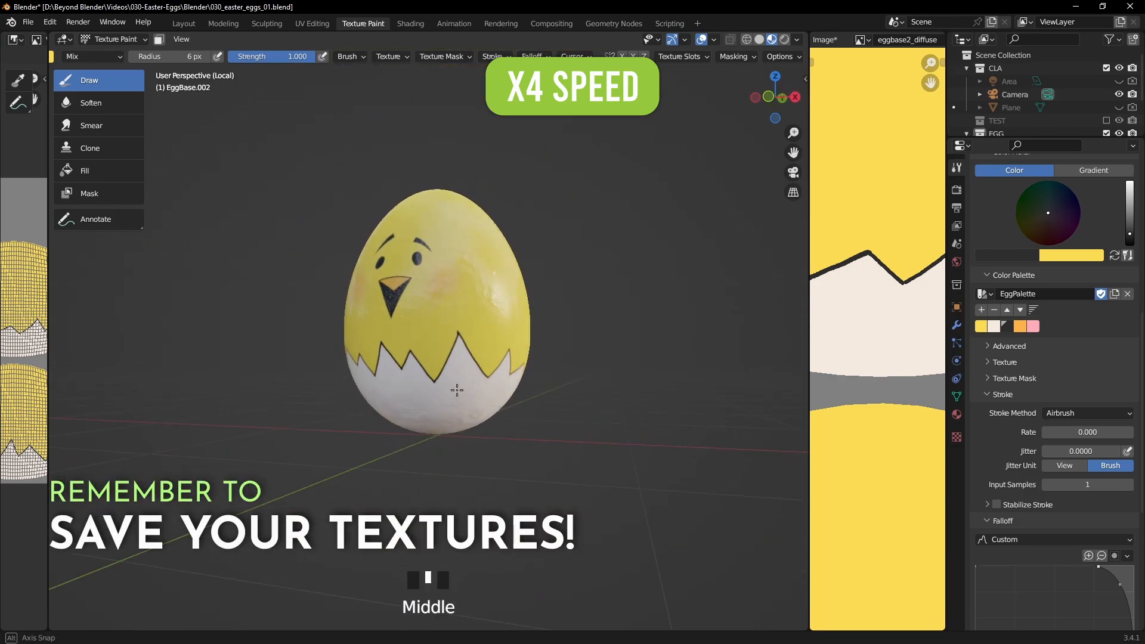
Examine the two painted chick eggs side by side in the rendered Layout scene.
left_click(184, 23)
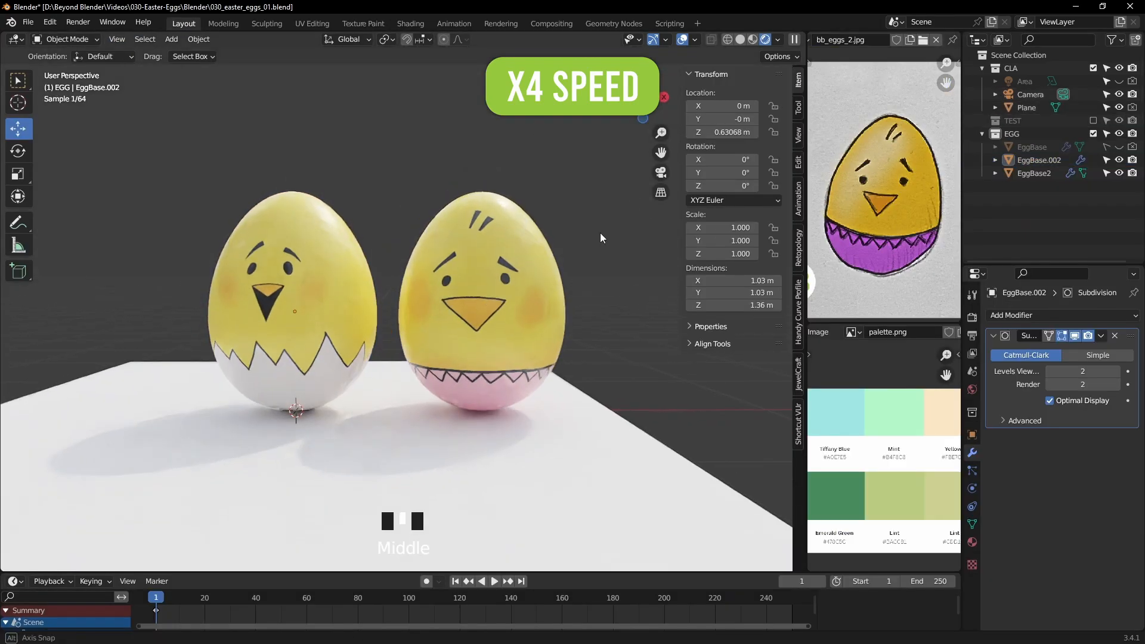
mouse_move(600, 232)
middle_mouse_down()
mouse_move(564, 364)
mouse_move(513, 348)
middle_mouse_up()
left_click(391, 305)
middle_click_drag(557, 313, 518, 298)
middle_click_drag(515, 222, 505, 235, "shift")
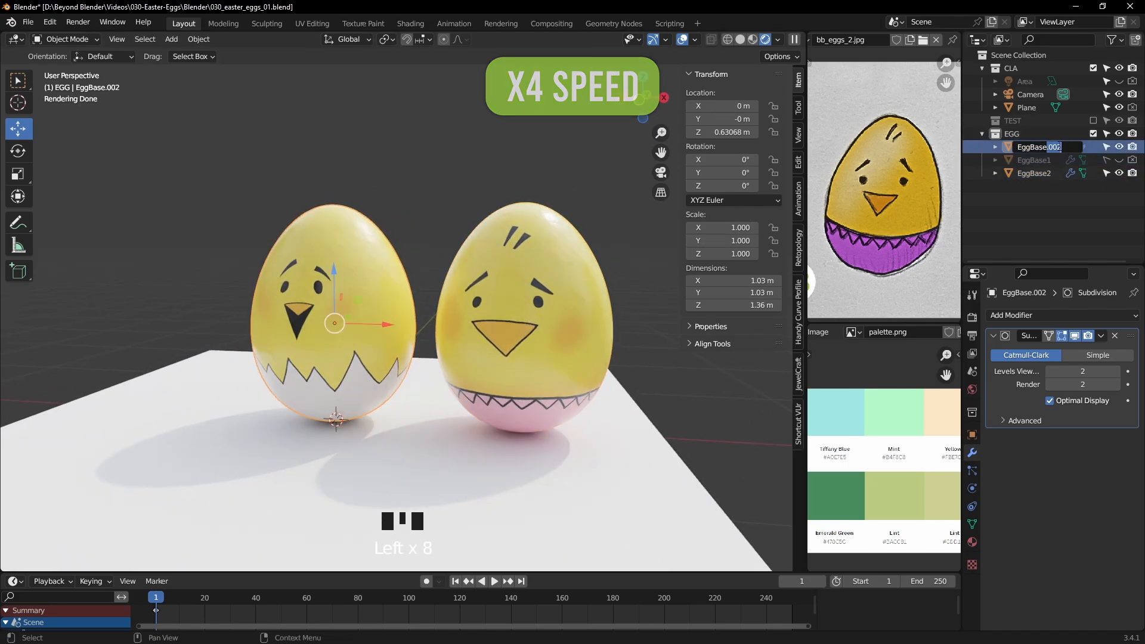
Paint the number 500 in orange on the white label of the egg with the 12 px brush.
left_click_drag(322, 272, 322, 316)
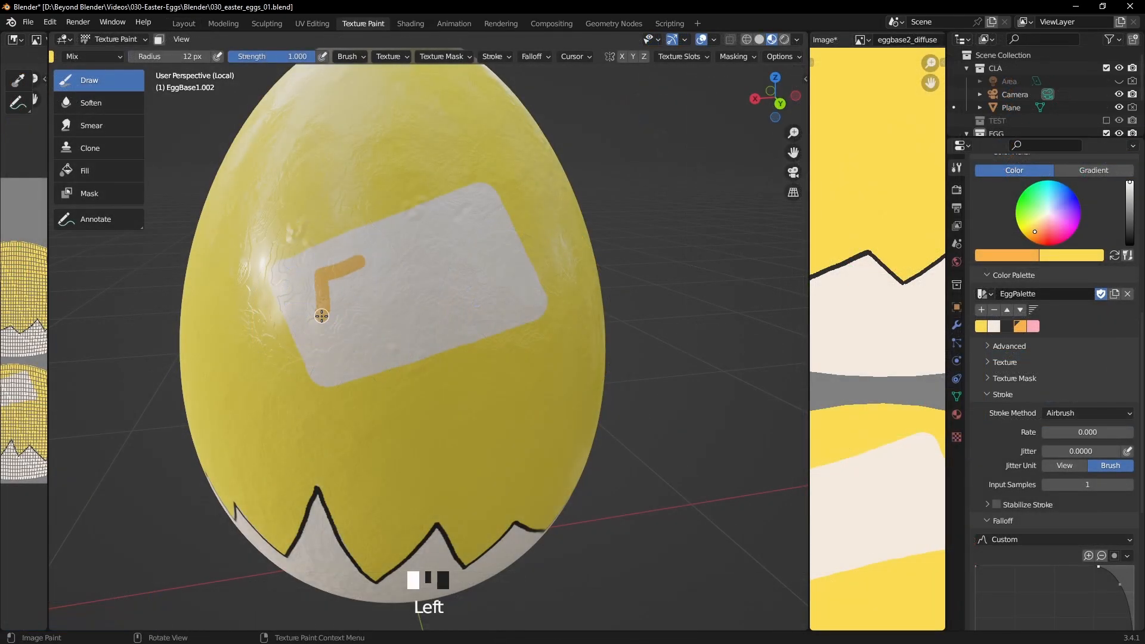
left_click_drag(425, 318, 407, 244)
left_click_drag(468, 225, 486, 232)
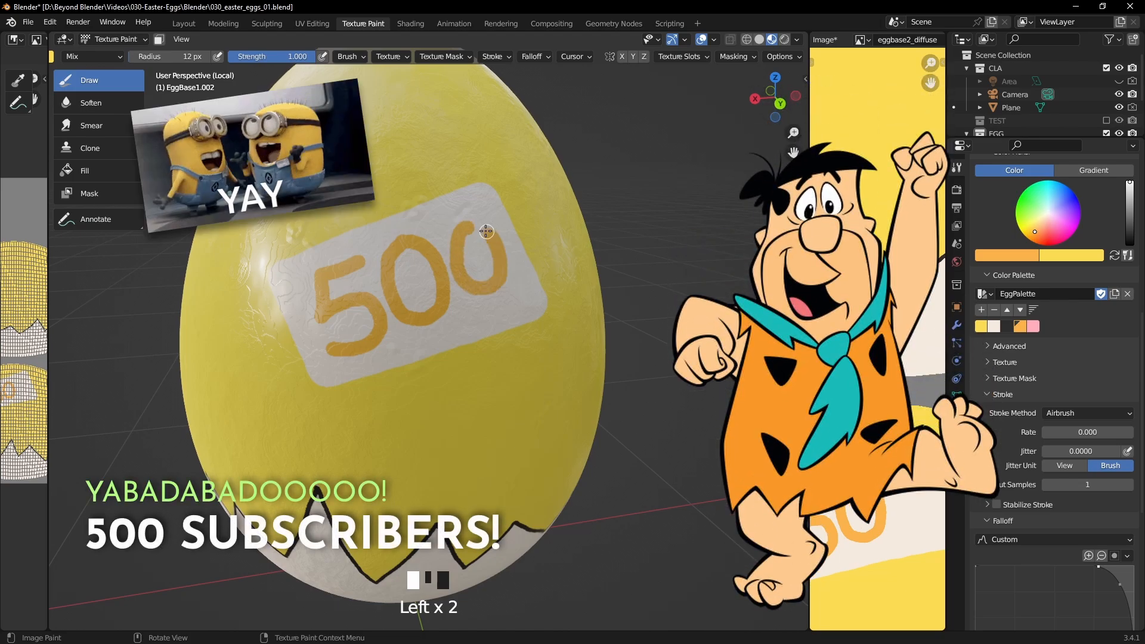
Outline the white 500 label in black with the 7 px brush.
left_click(1006, 326)
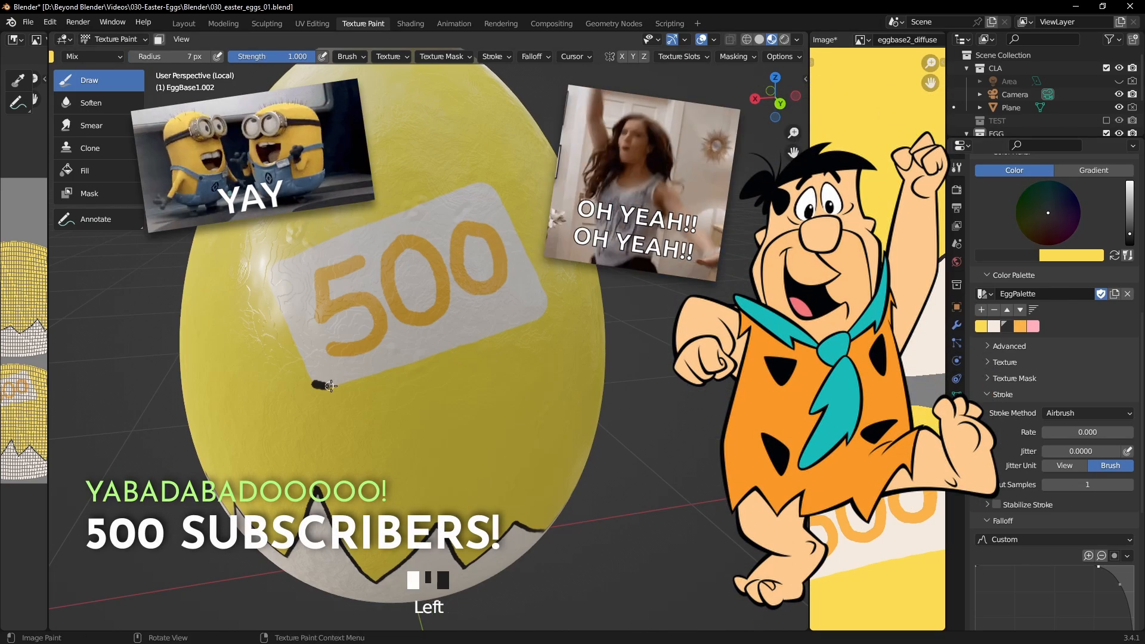
mouse_move(313, 384)
left_mouse_down()
mouse_move(486, 337)
mouse_move(544, 307)
mouse_move(507, 200)
mouse_move(340, 231)
mouse_move(273, 277)
left_mouse_up()
left_click_drag(307, 369, 313, 385)
middle_click_drag(314, 384, 364, 387)
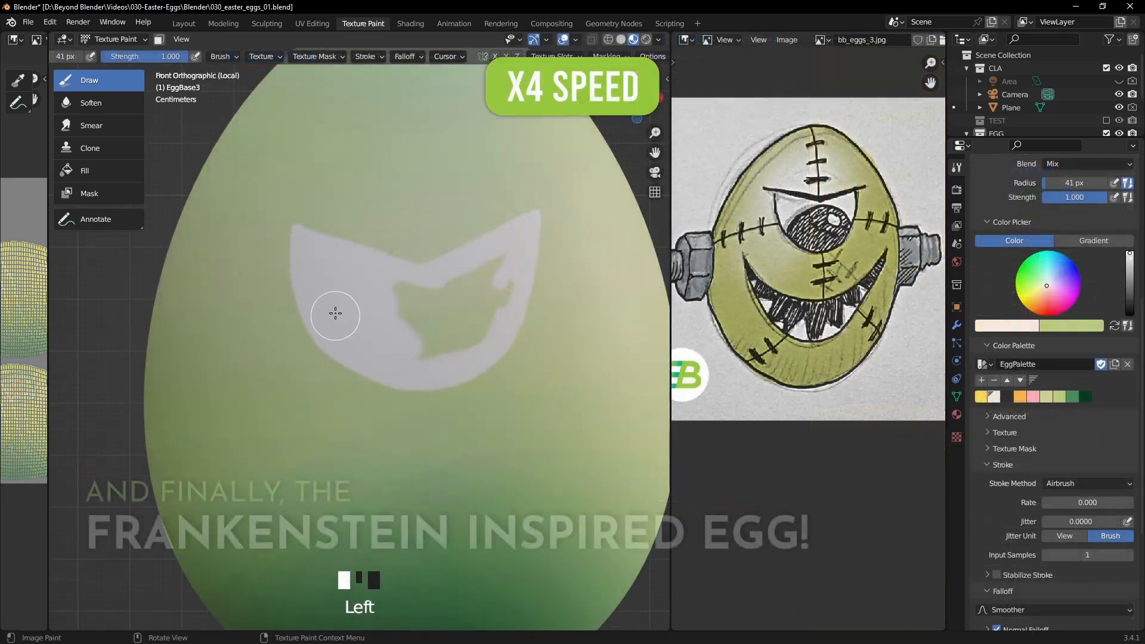
Fill the white eye shape on the green Frankenstein egg and enlarge the brush to 34 px to fill in the black iris.
mouse_move(335, 312)
left_mouse_down()
mouse_move(486, 319)
mouse_move(454, 317)
left_mouse_up()
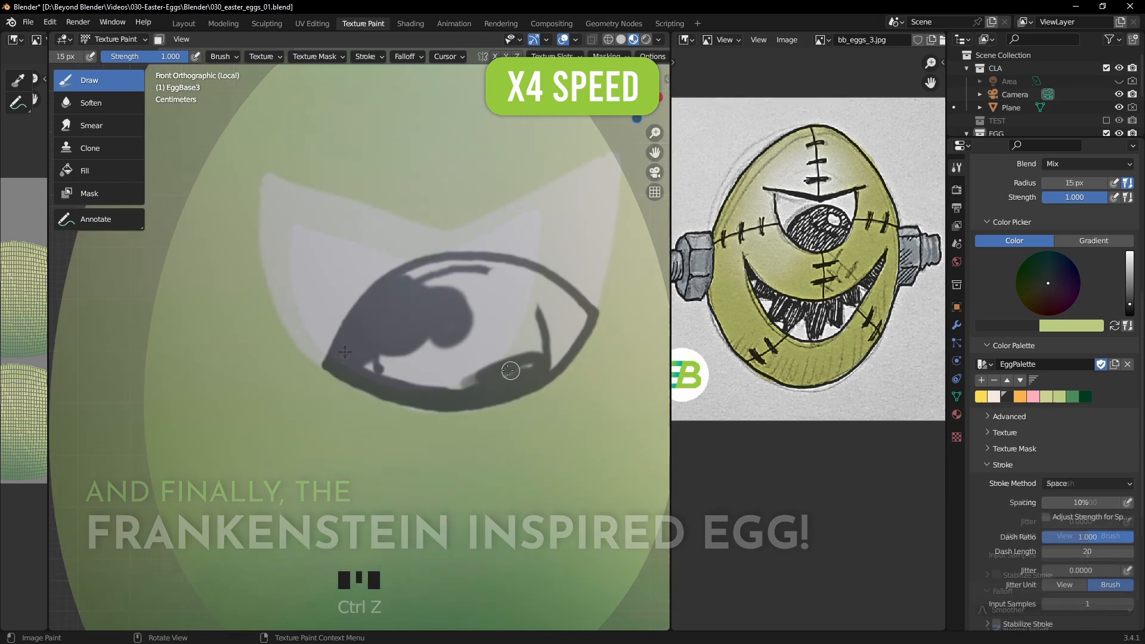
key("bracketright")
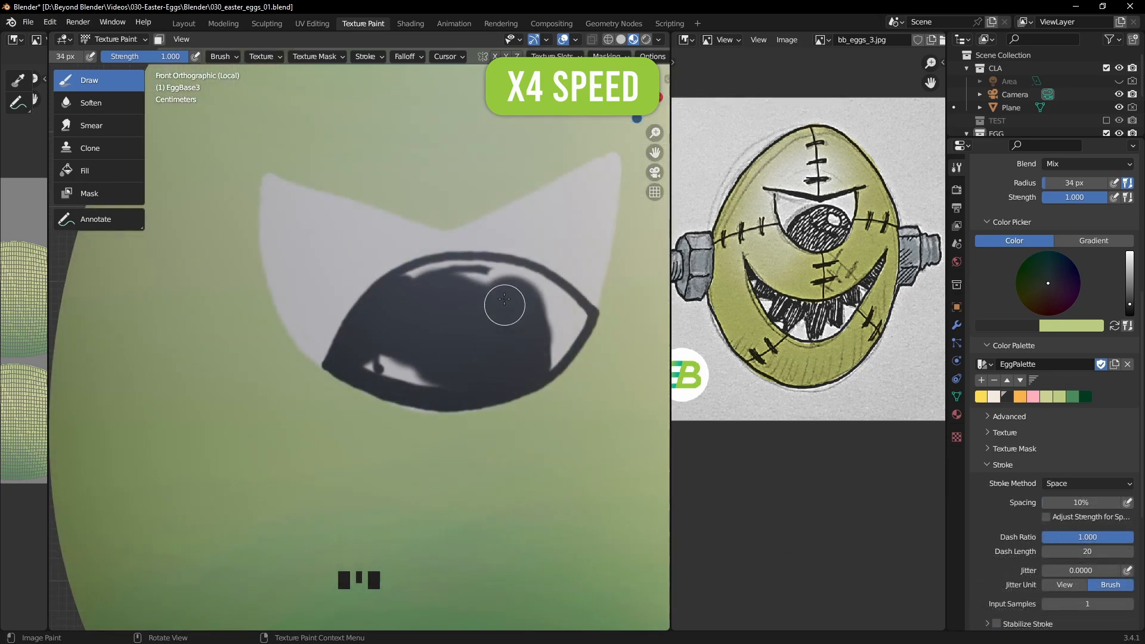
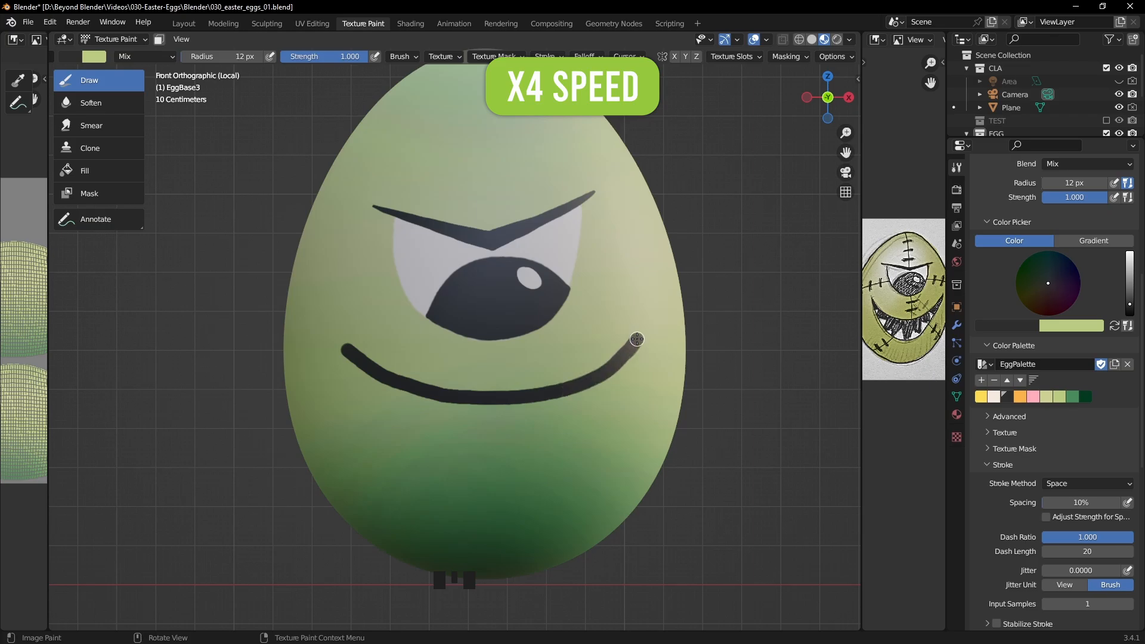
Paint the toothed mouth, the black seam lines and their cross stitches around the green egg, using the 11 px brush for the stitches.
middle_click_drag(637, 338, 619, 353)
key("KP_1")
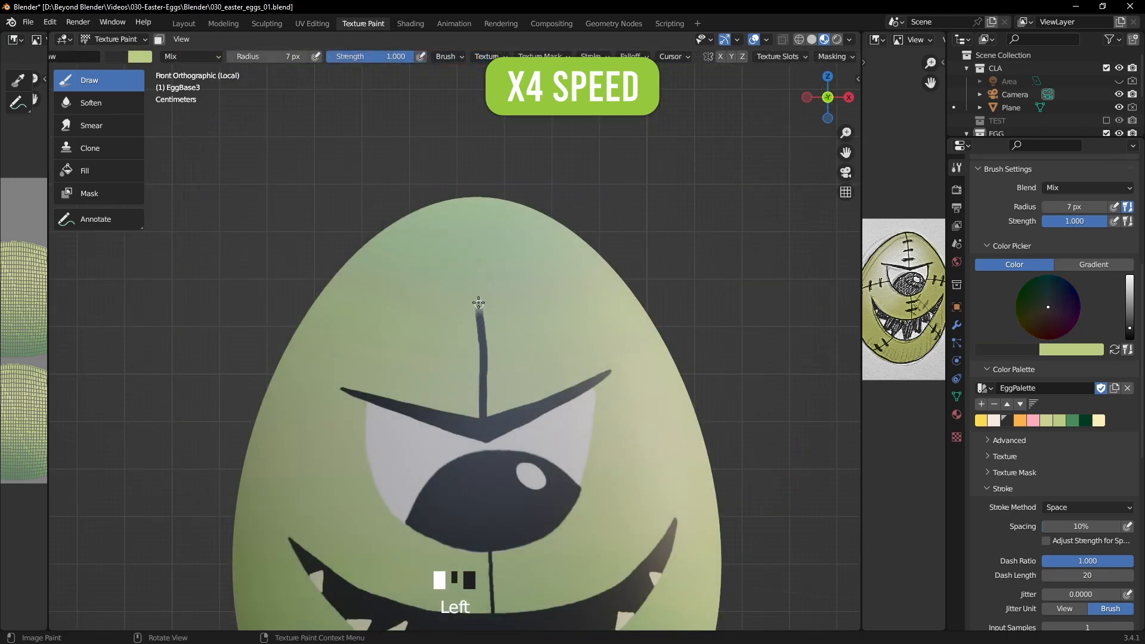
middle_click_drag(478, 303, 486, 200)
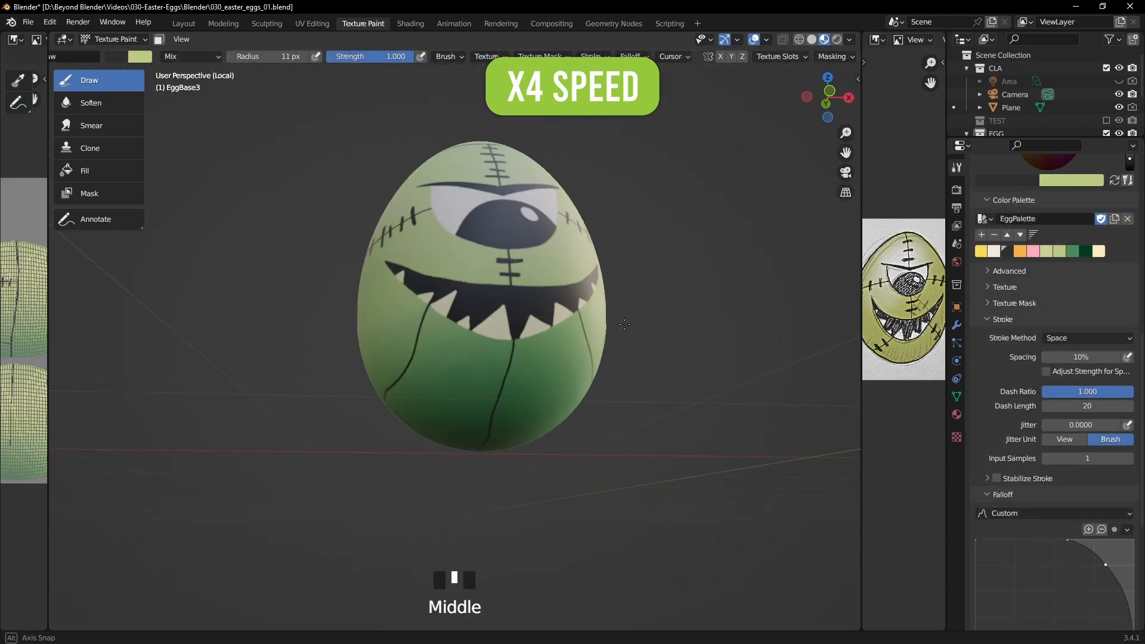
middle_click_drag(513, 311, 545, 360, "shift")
left_click(472, 244)
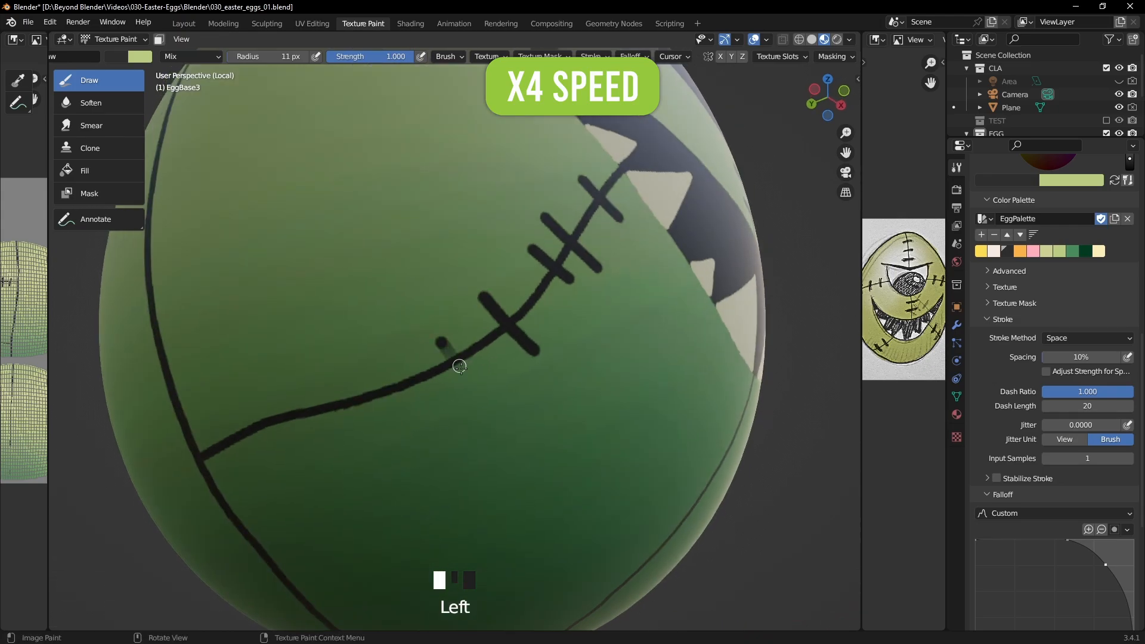
middle_click_drag(460, 366, 463, 289)
left_click(457, 285)
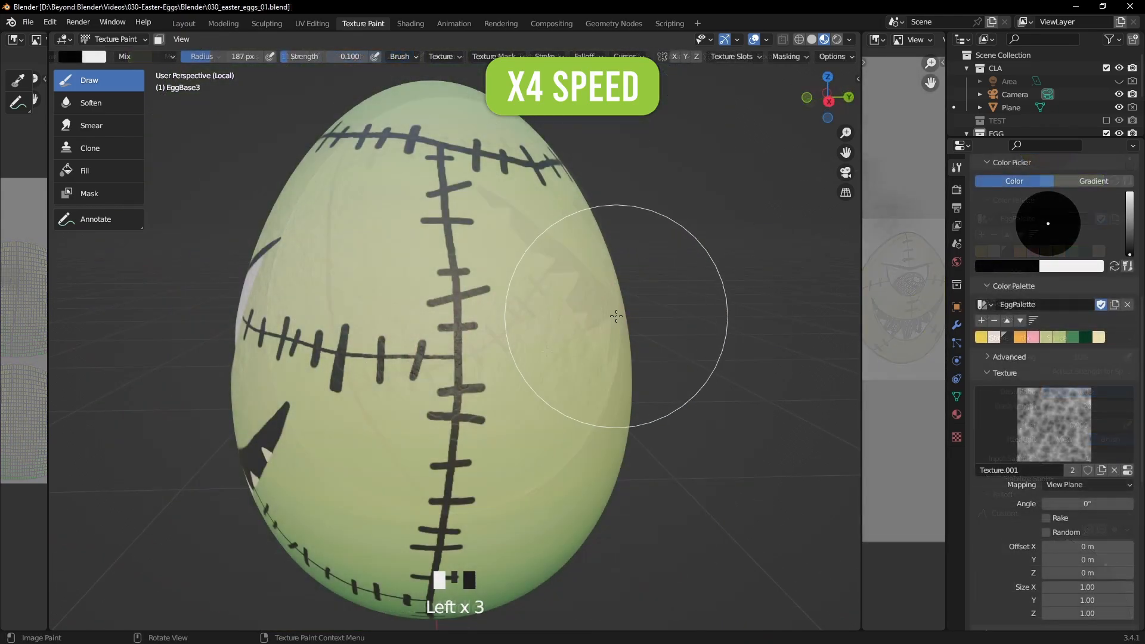
Undo the last stroke and paint a rough bump texture all over the egg with the 187 px textured brush at 0.100 strength.
key("ctrl+z")
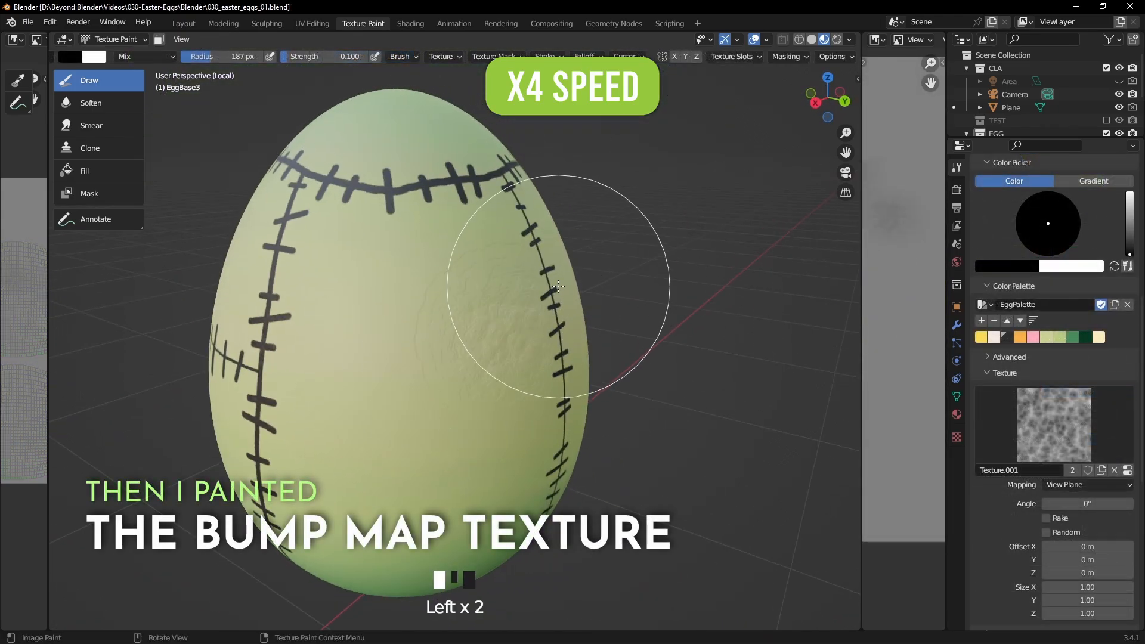
mouse_move(554, 290)
middle_mouse_down()
mouse_move(491, 299)
mouse_move(588, 316)
middle_mouse_up()
mouse_move(439, 382)
left_mouse_down("ctrl")
mouse_move(429, 422)
mouse_move(358, 225)
left_mouse_up("ctrl")
middle_click_drag(424, 298, 485, 320)
left_click_drag(486, 320, 464, 241, "ctrl")
middle_click_drag(468, 292, 476, 372)
left_click_drag(476, 373, 480, 382, "ctrl")
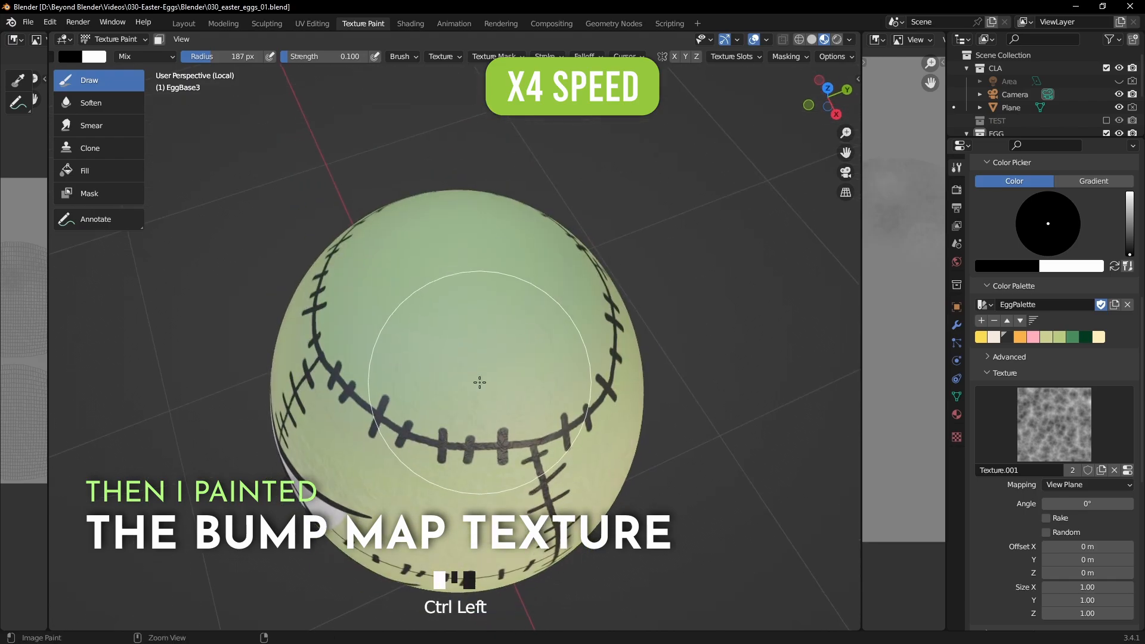
mouse_move(480, 382)
middle_mouse_down()
mouse_move(560, 332)
mouse_move(578, 291)
mouse_move(513, 281)
mouse_move(536, 239)
middle_mouse_up()
left_click_drag(501, 334, 518, 362)
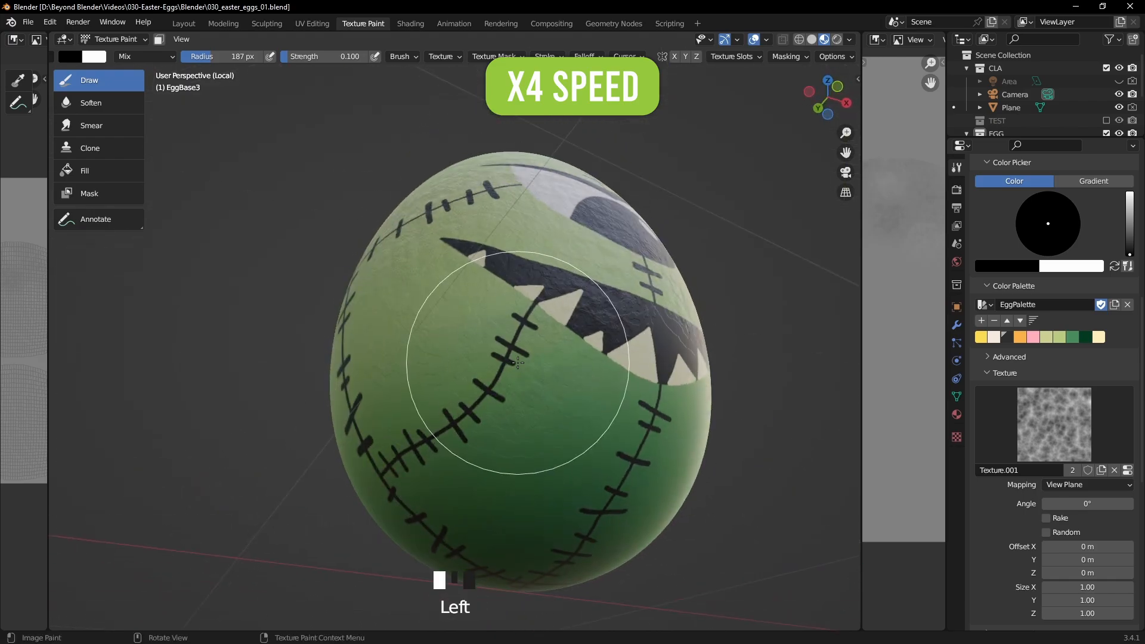
middle_click_drag(518, 362, 431, 381)
middle_click_drag(563, 290, 603, 286)
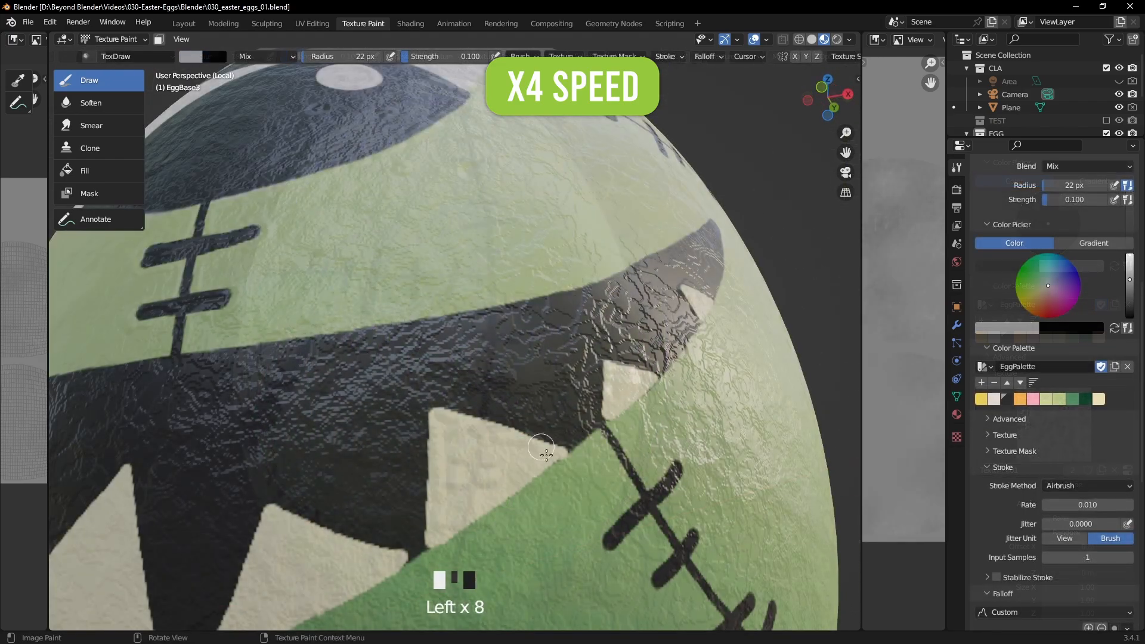
Paint bump details on the teeth and the stitches below the mouth with the 22 px airbrush at 0.100 strength.
left_click_drag(610, 540, 681, 471)
left_click(514, 387)
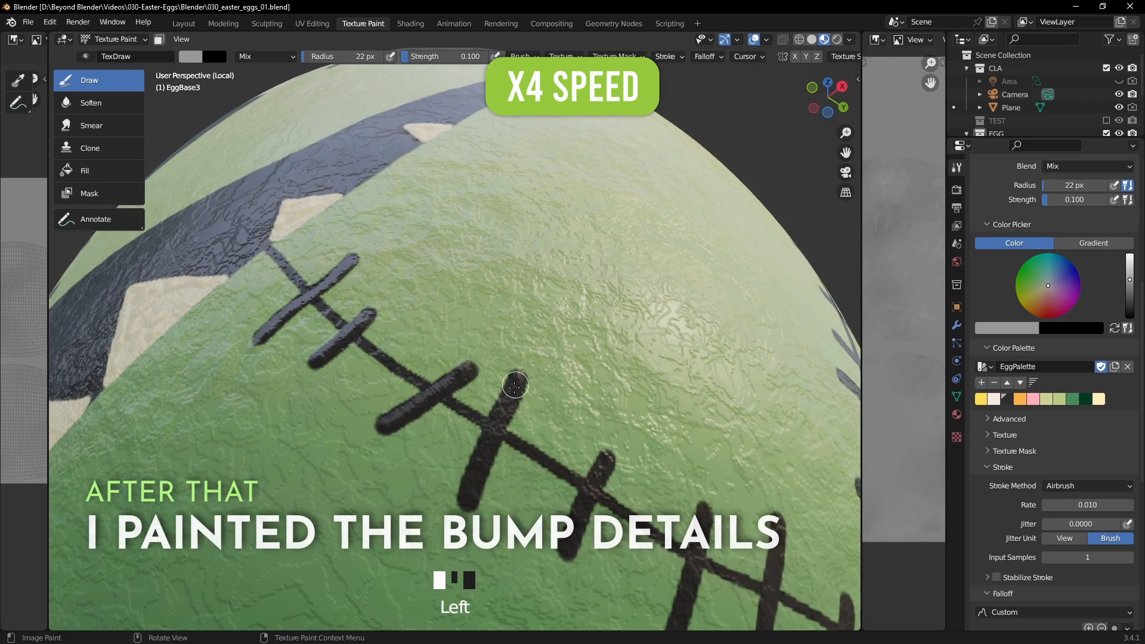
middle_click_drag(605, 461, 543, 267)
left_click(669, 313)
middle_click_drag(669, 313, 638, 385)
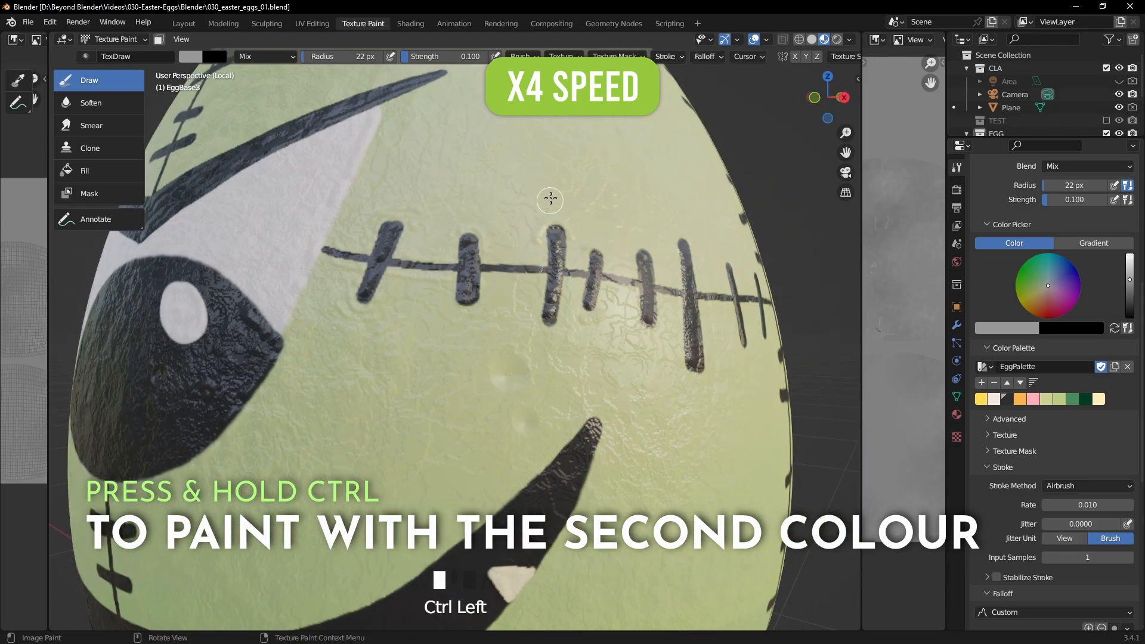
Paint opposite-direction bump details around the stitches beside the eye using the brush's second colour.
scroll(450, 187, "down", 3)
mouse_move(449, 186)
middle_mouse_down("shift")
mouse_move(480, 191)
mouse_move(490, 274)
middle_mouse_up("shift")
scroll(478, 257, "up", 2)
left_click(464, 235, "ctrl")
left_click(464, 232, "ctrl")
left_click(465, 209, "ctrl")
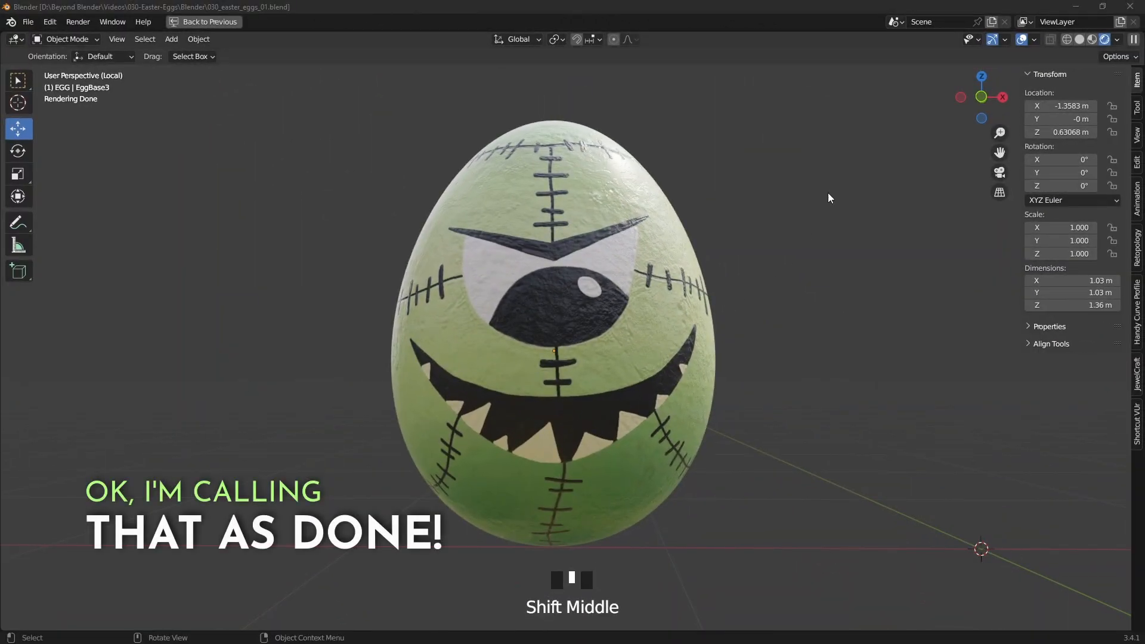
Hide the viewport overlays and examine the painted bumps and stitches around the rendered green egg.
left_click(1021, 40)
middle_click_drag(676, 309, 674, 280)
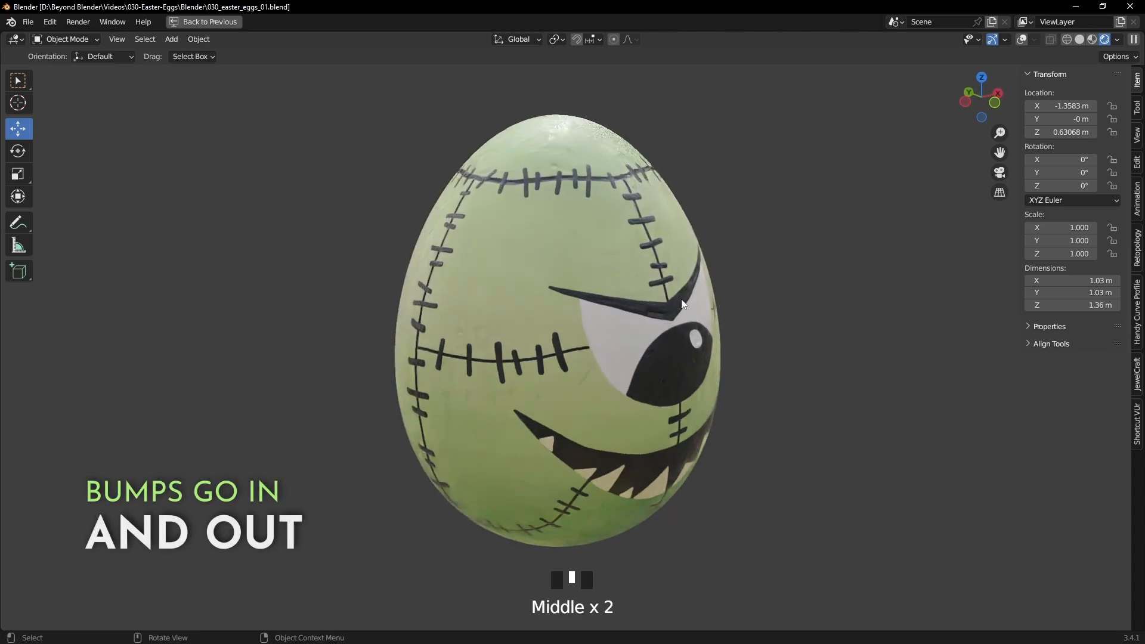
scroll(656, 286, "up", 4)
middle_click_drag(695, 181, 688, 327, "shift")
scroll(693, 296, "up", 2)
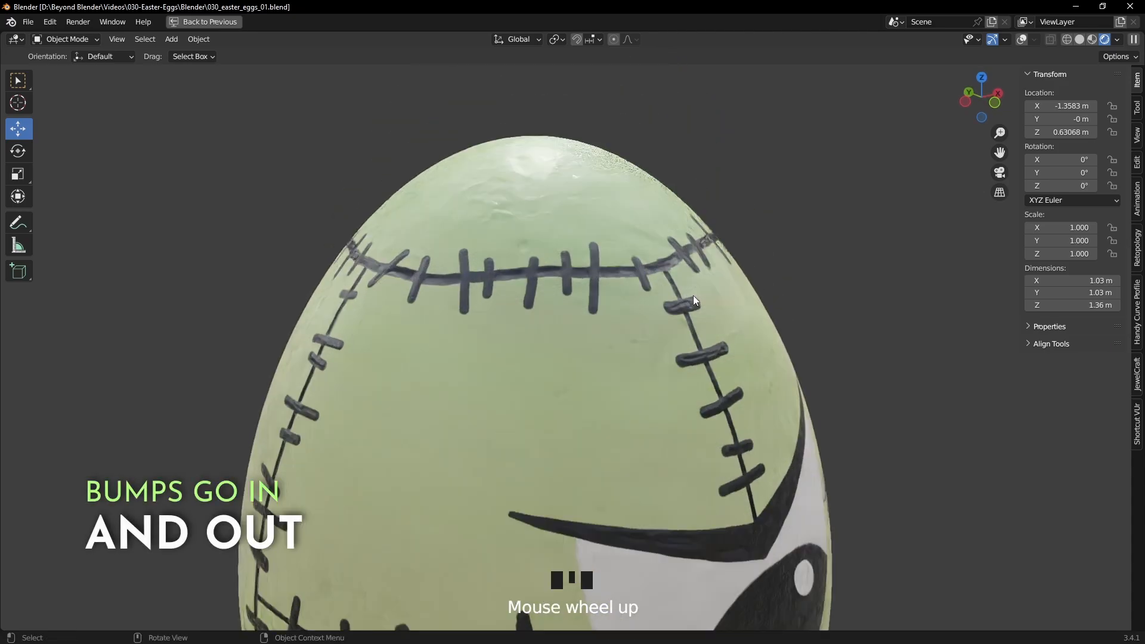
middle_click_drag(733, 250, 592, 254)
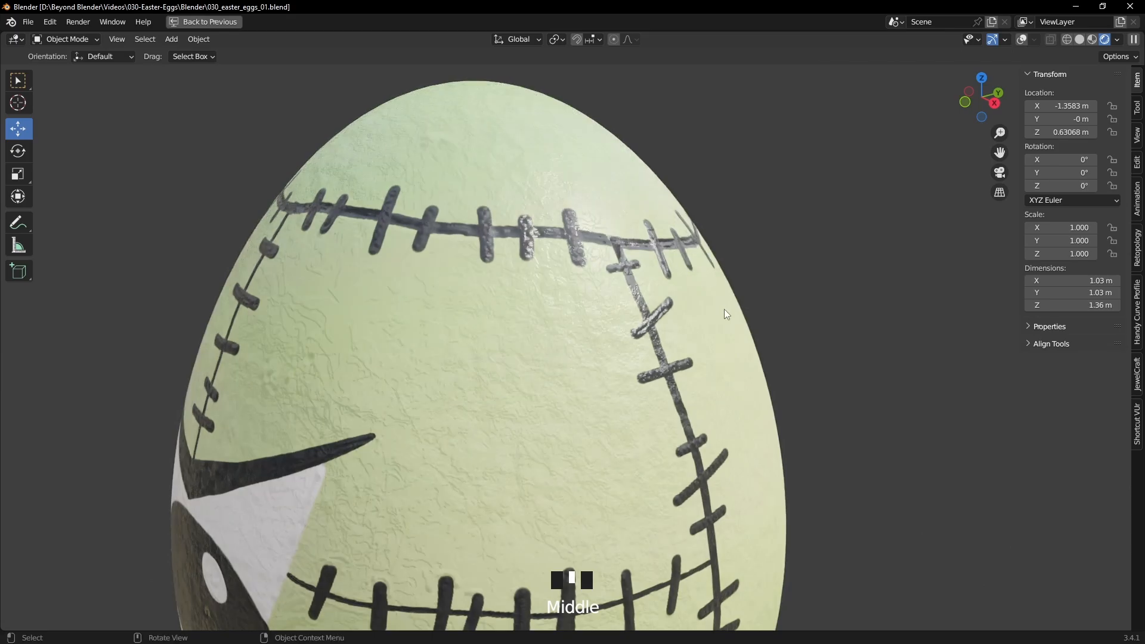
middle_click_drag(723, 304, 737, 247)
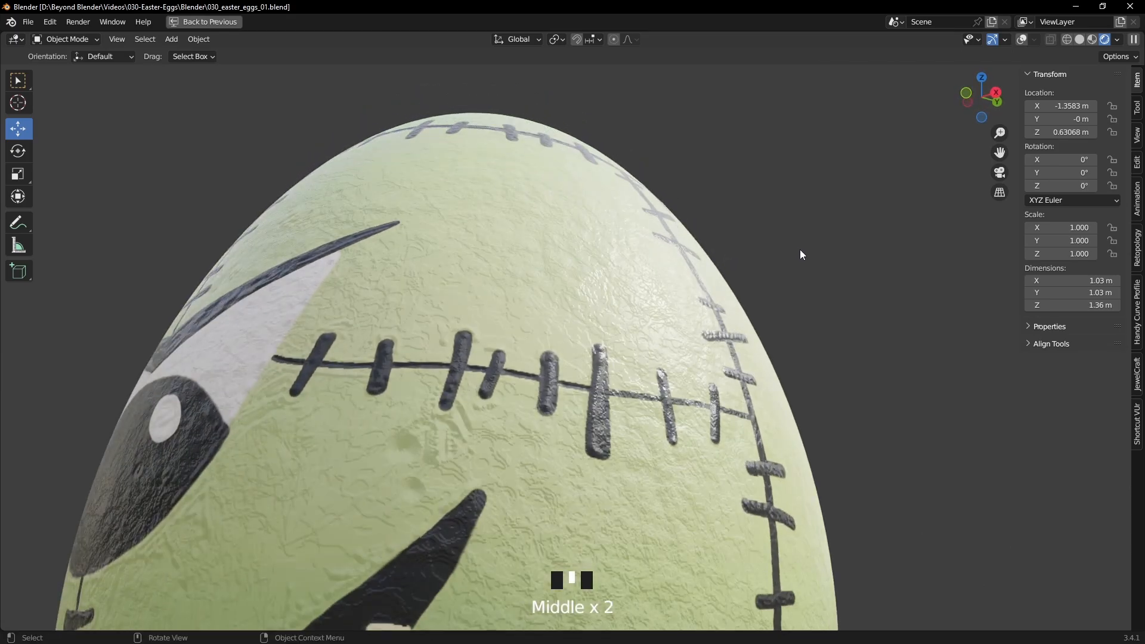
middle_click_drag(825, 245, 832, 343, "ctrl")
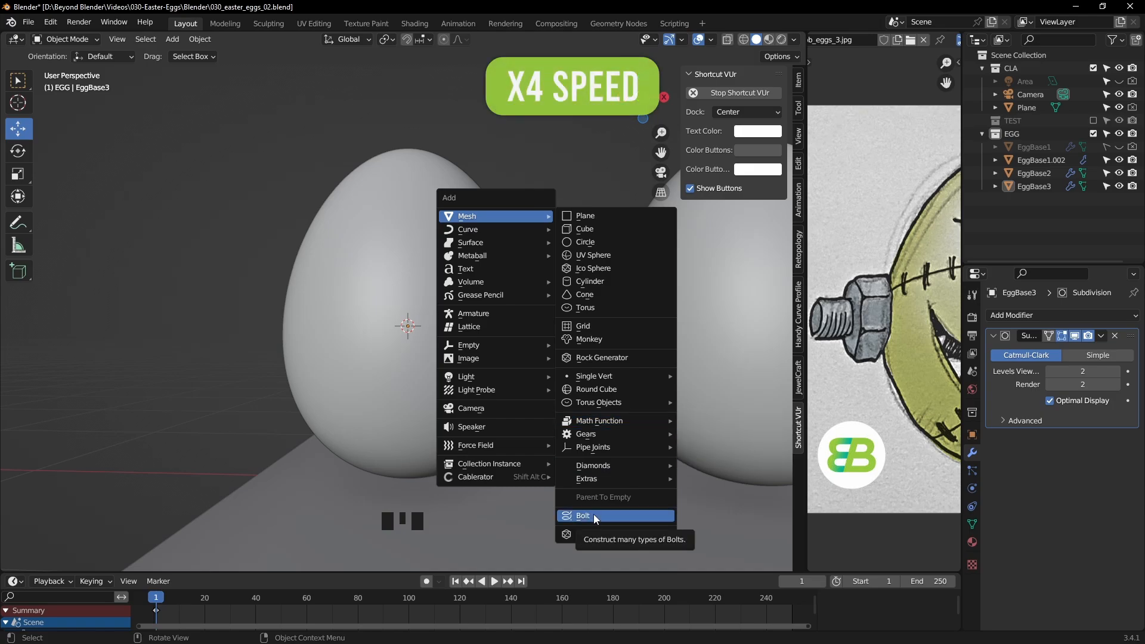
Add a hex-head Bolt mesh at the green egg and set its shank diameter to 4.1 m.
left_click(590, 515)
scroll(531, 212, "down", 6)
middle_click_drag(531, 211, 500, 271)
scroll(500, 270, "up", 3)
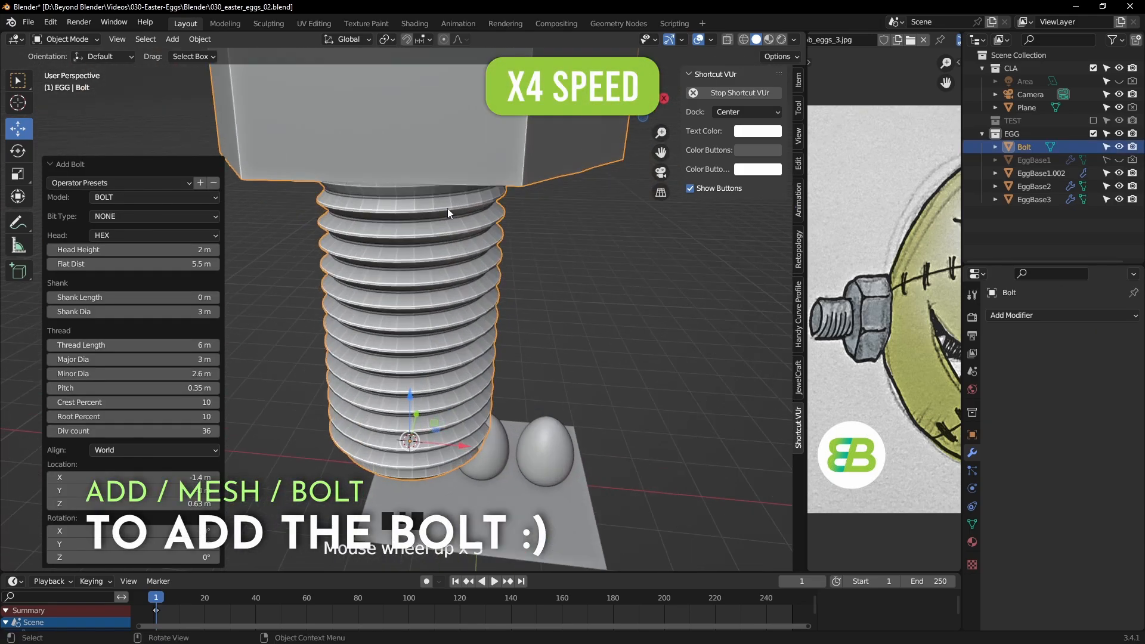
middle_click_drag(447, 209, 274, 337, "shift")
middle_click_drag(388, 280, 391, 299)
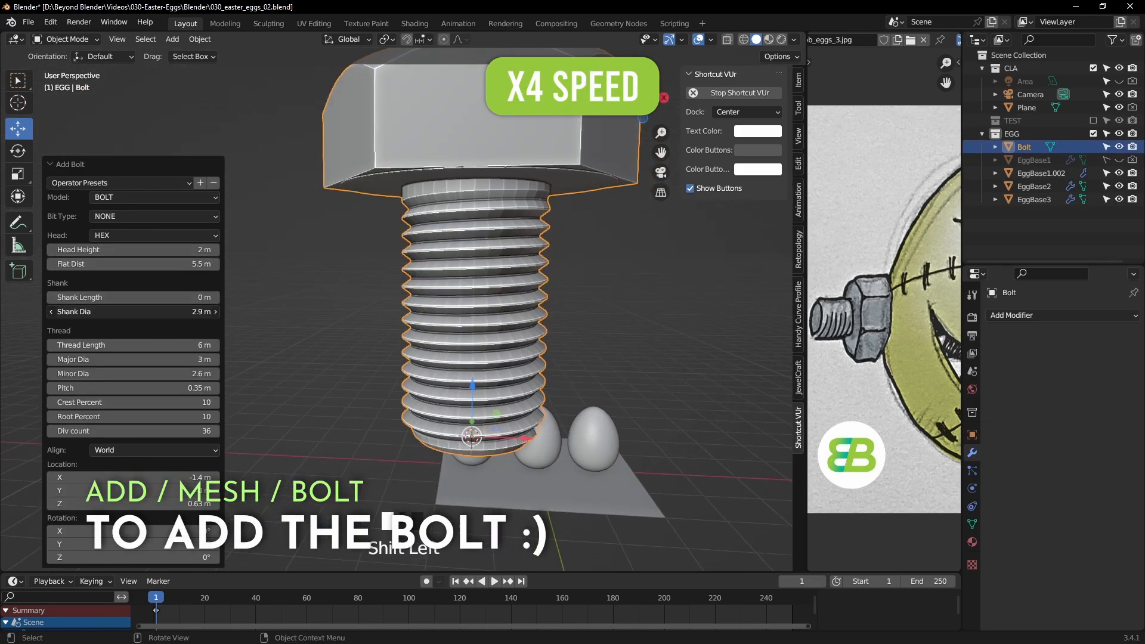
key("ctrl+z")
key("shift+a")
left_click(334, 428)
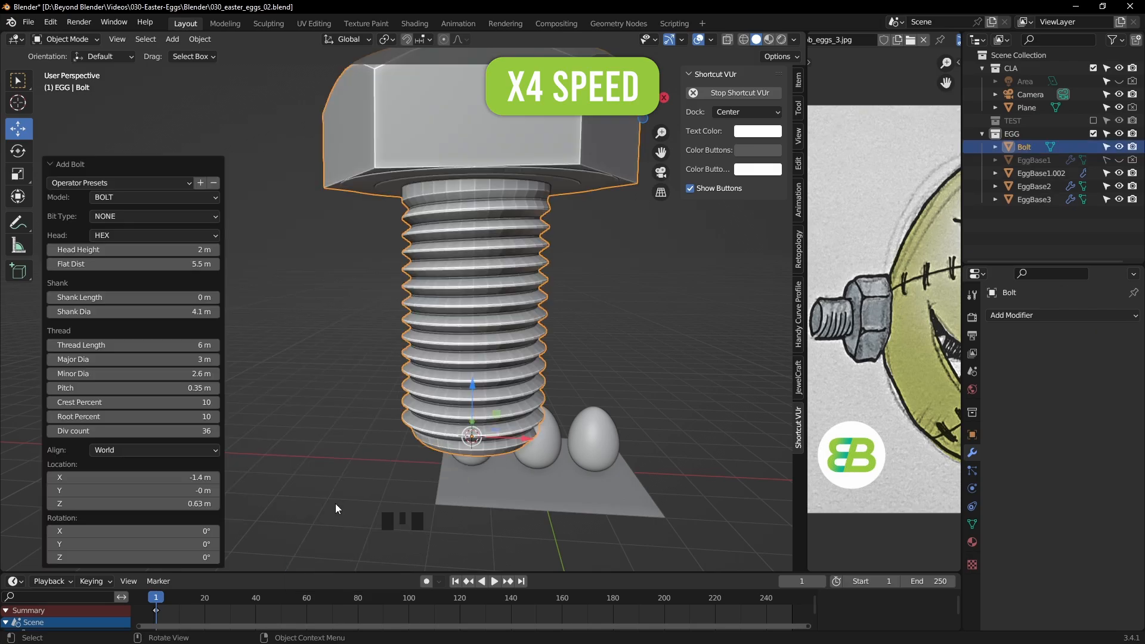
Shorten the bolt's thread length to 3 m.
middle_click_drag(335, 503, 420, 137)
scroll(420, 142, "up", 1)
middle_click_drag(510, 334, 474, 378)
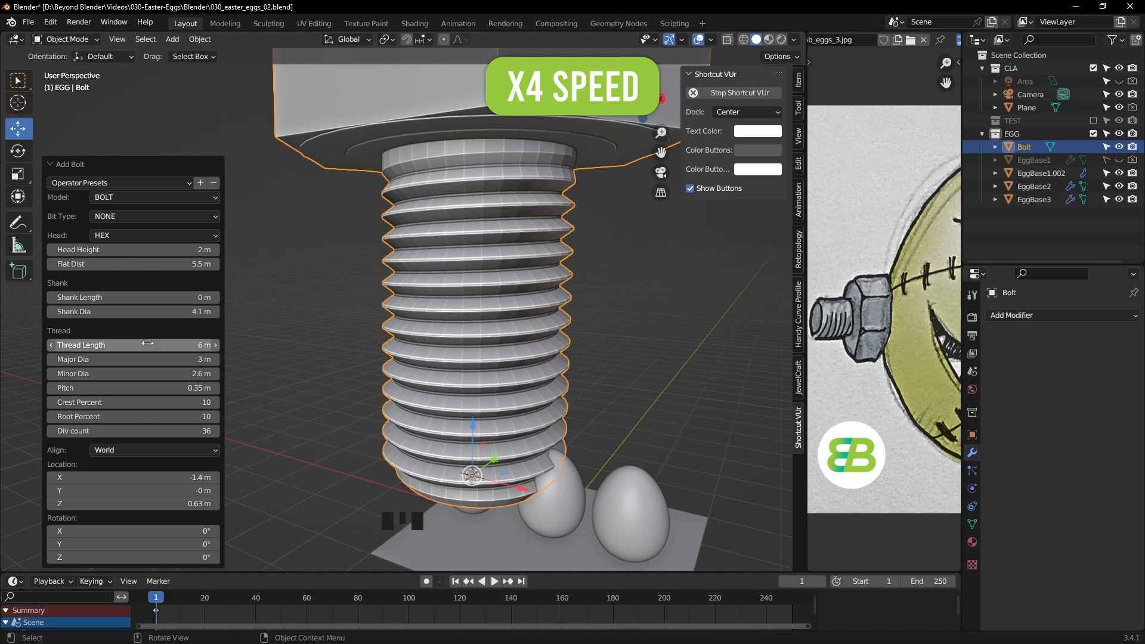
left_click_drag(147, 343, 99, 344)
middle_click_drag(525, 250, 553, 189)
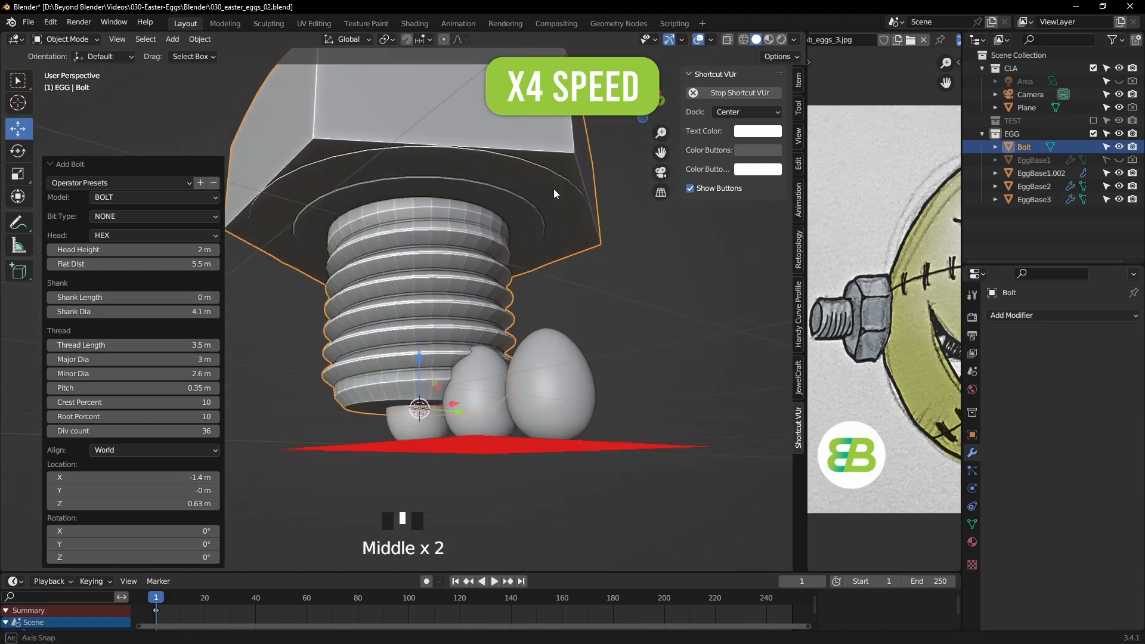
type("2")
key("Return")
middle_click_drag(518, 286, 504, 371)
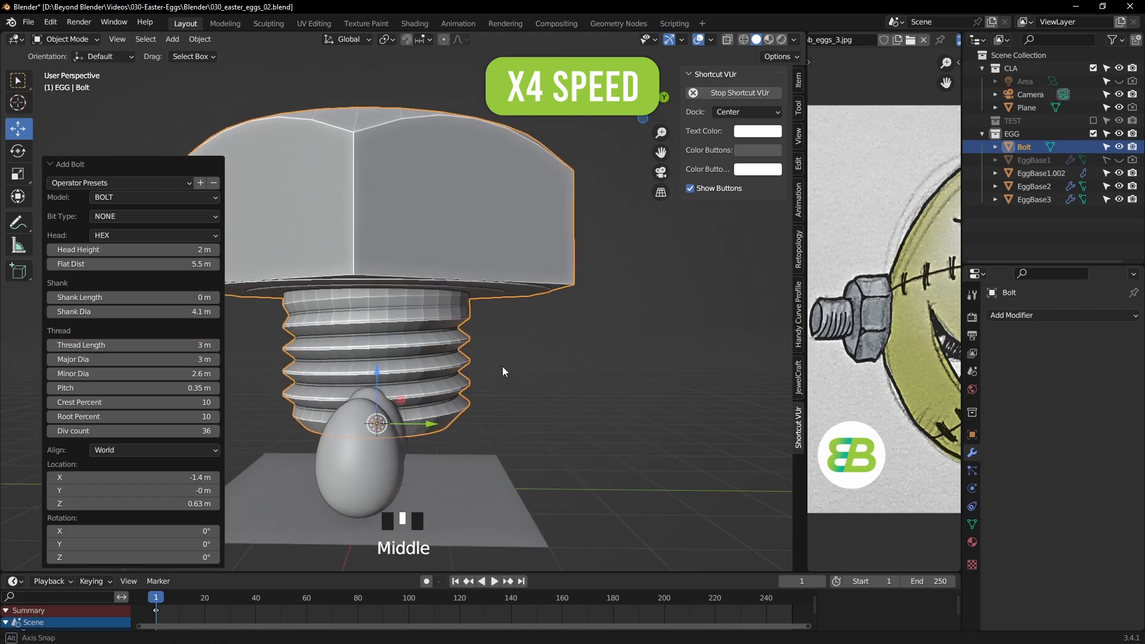
Scale the bolt's mesh down to less than half the egg's width and set its origin to its geometry.
left_click(504, 371)
middle_click_drag(537, 322, 555, 364)
left_click(507, 310)
key("Tab")
key("a")
key("s")
left_click(394, 331)
key("Tab")
middle_click_drag(382, 343, 628, 390)
right_click(453, 340)
mouse_move(455, 416)
left_click(516, 428)
left_click(510, 301)
Move the bolt -0.75222 m along X so that it sits beside the egg in the front view.
key("KP_1")
scroll(428, 412, "up", 6)
middle_click_drag(428, 412, 380, 149, "shift")
scroll(394, 238, "up", 3)
left_click_drag(458, 312, 242, 311)
middle_click_drag(361, 299, 434, 303, "shift")
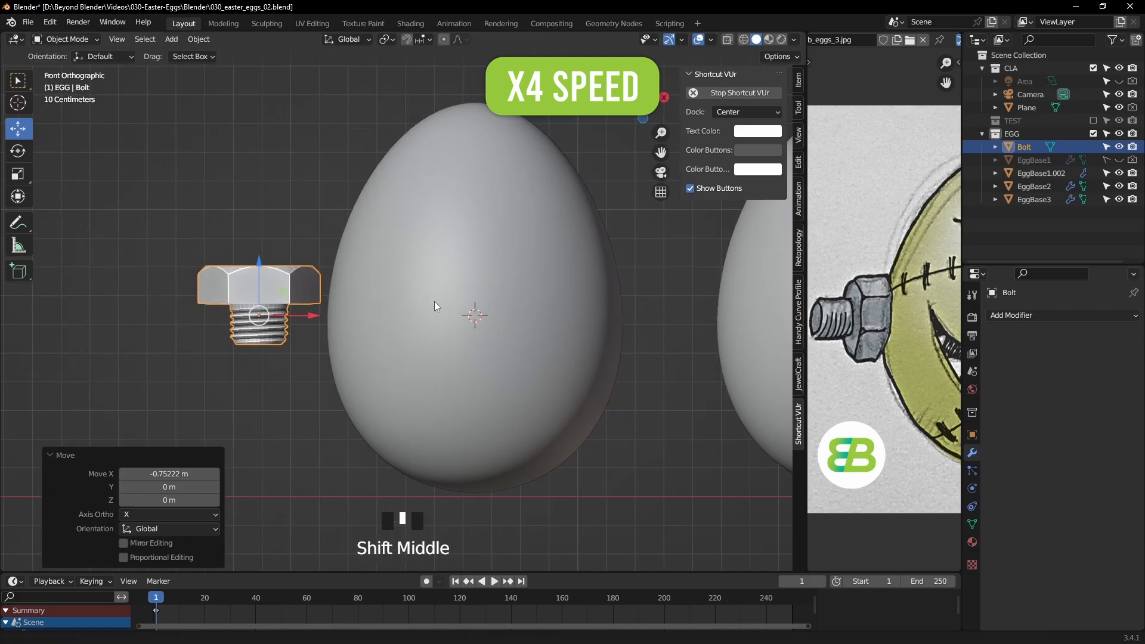
Rotate the bolt's geometry a quarter turn so the hex head faces the egg and the thread points outward.
scroll(164, 194, "up", 2)
key("Tab")
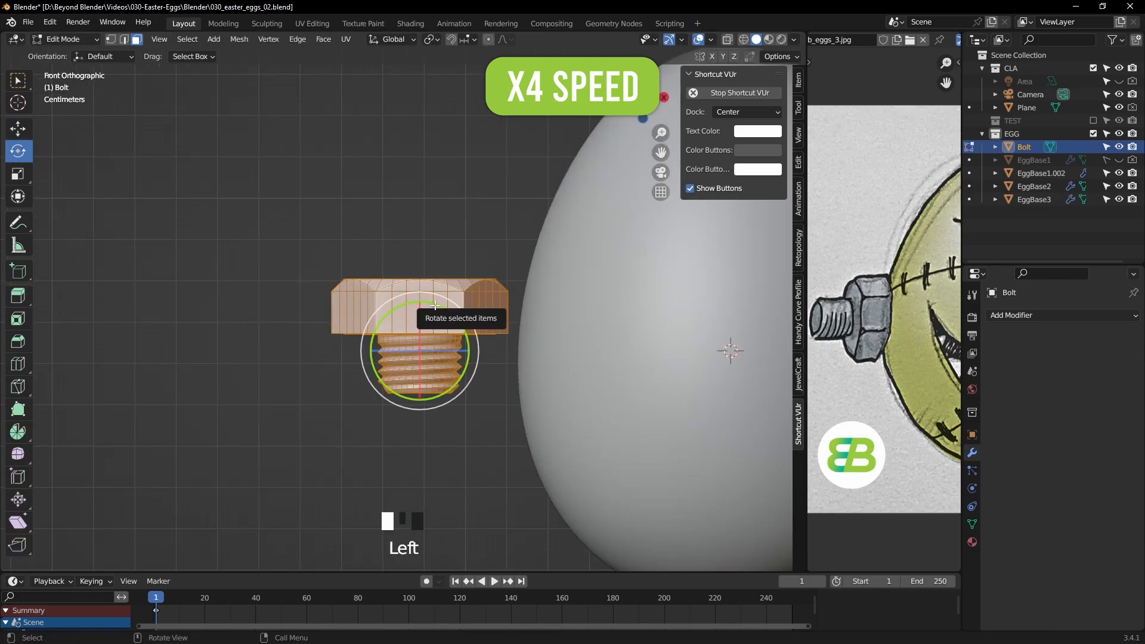
left_click_drag(435, 306, 476, 366, "ctrl")
left_click(19, 82)
key("Tab")
left_click(426, 221)
middle_click_drag(450, 225, 555, 267)
scroll(382, 243, "up", 4)
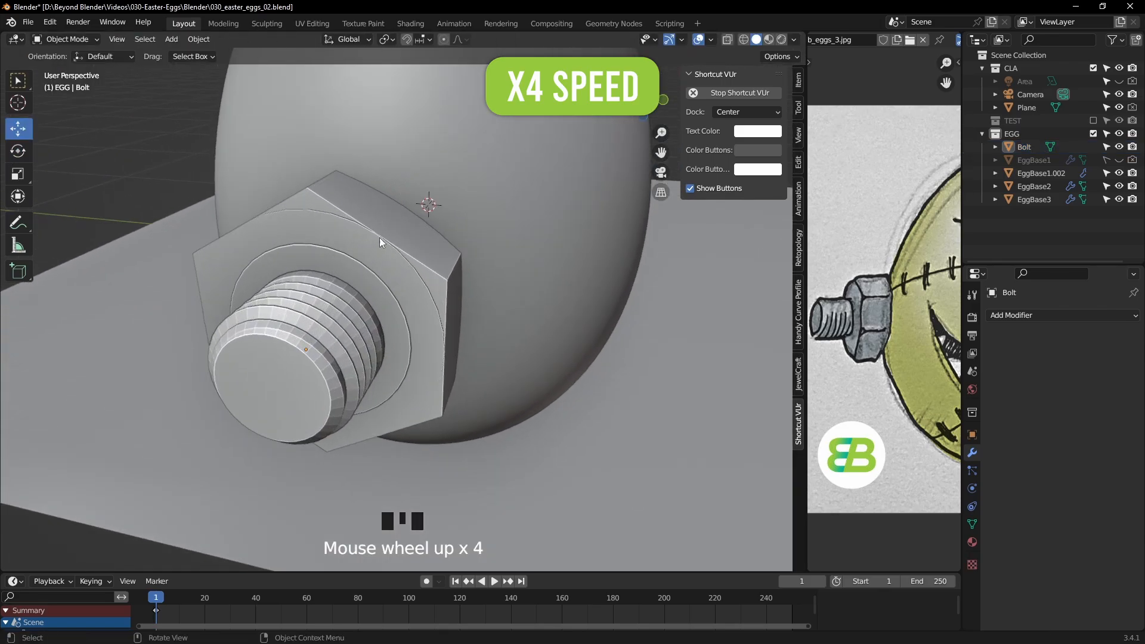
Separate the bolt's hex head from its thread and mirror the head so its chamfered side faces the thread.
left_click(382, 243)
middle_click_drag(382, 243, 316, 239)
key("Tab")
middle_click_drag(370, 269, 429, 304, "shift")
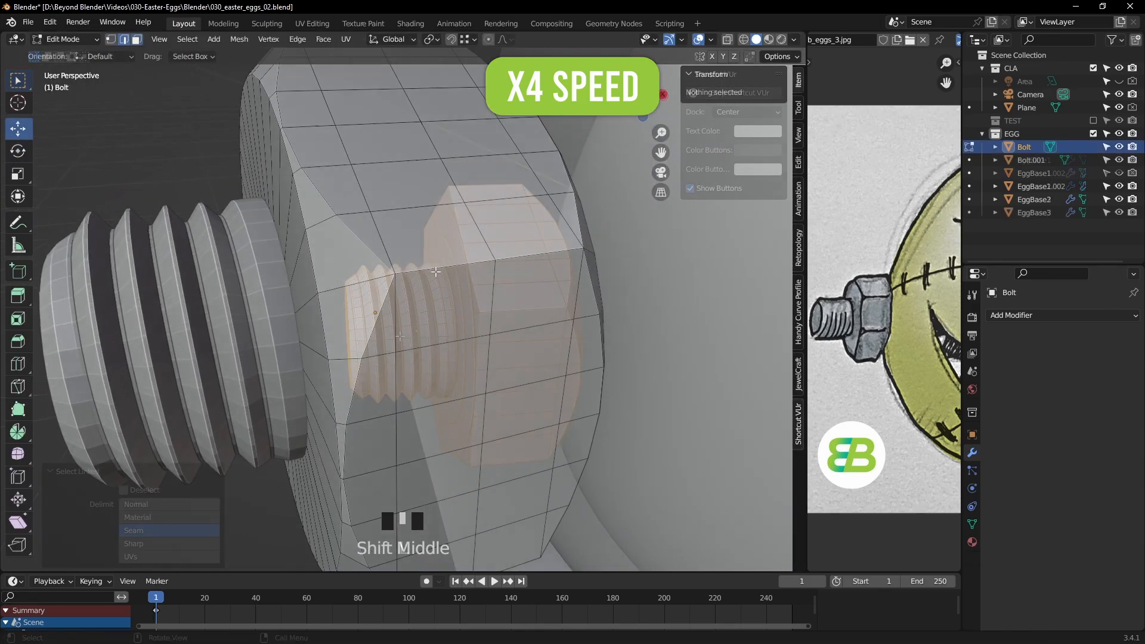
scroll(418, 310, "down", 4)
key("Tab")
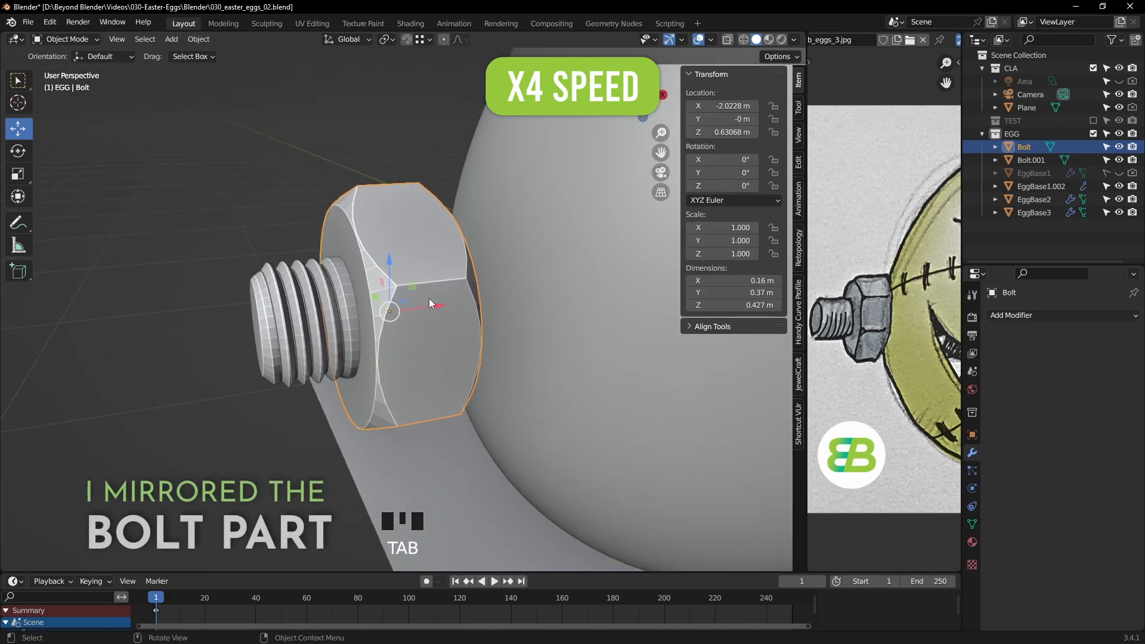
Enable Auto Smooth at 30° in the hex head's normals settings.
left_click(972, 525)
scroll(1027, 525, "down", 3)
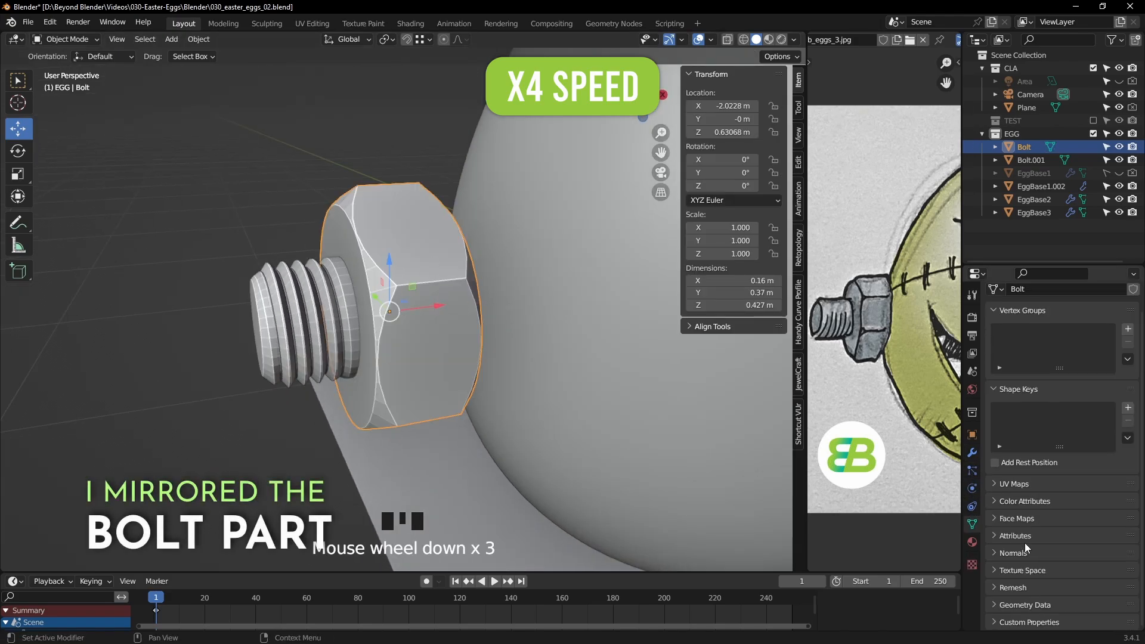
left_click(1025, 552)
scroll(1029, 551, "down", 1)
left_click(1050, 550)
middle_click_drag(578, 239, 643, 253)
scroll(537, 310, "up", 3)
Apply Shade Smooth to the bolt's hex head with Auto Smooth kept on.
right_click(525, 324)
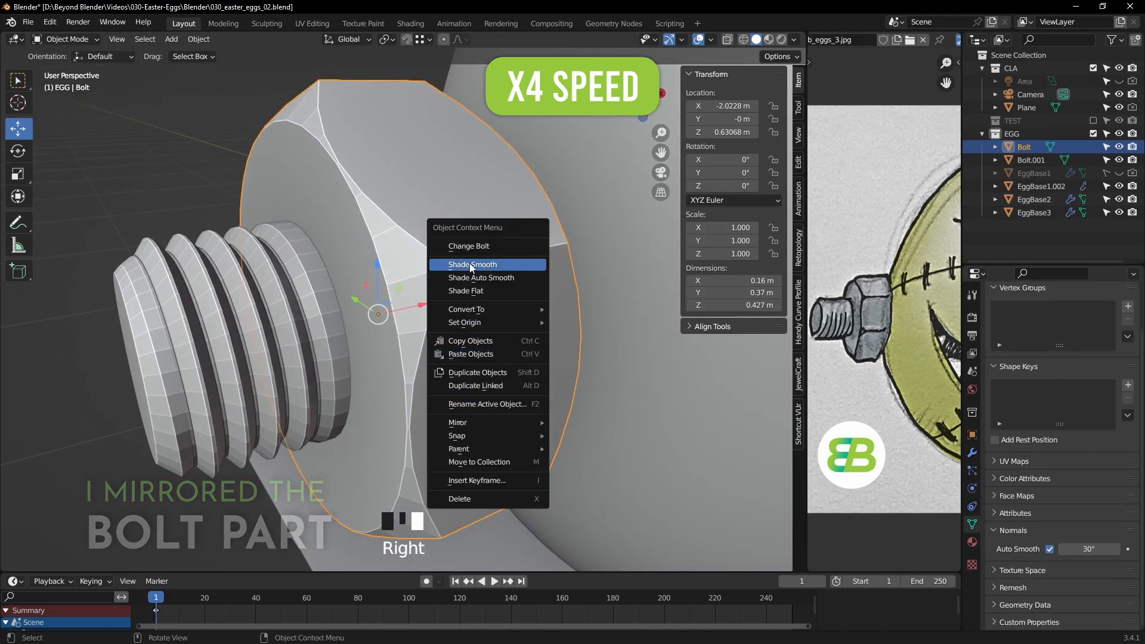
left_click(470, 264)
key("alt+a")
scroll(567, 373, "down", 2)
left_click(1051, 549)
mouse_move(483, 173)
middle_mouse_down()
mouse_move(572, 218)
mouse_move(474, 208)
middle_mouse_up()
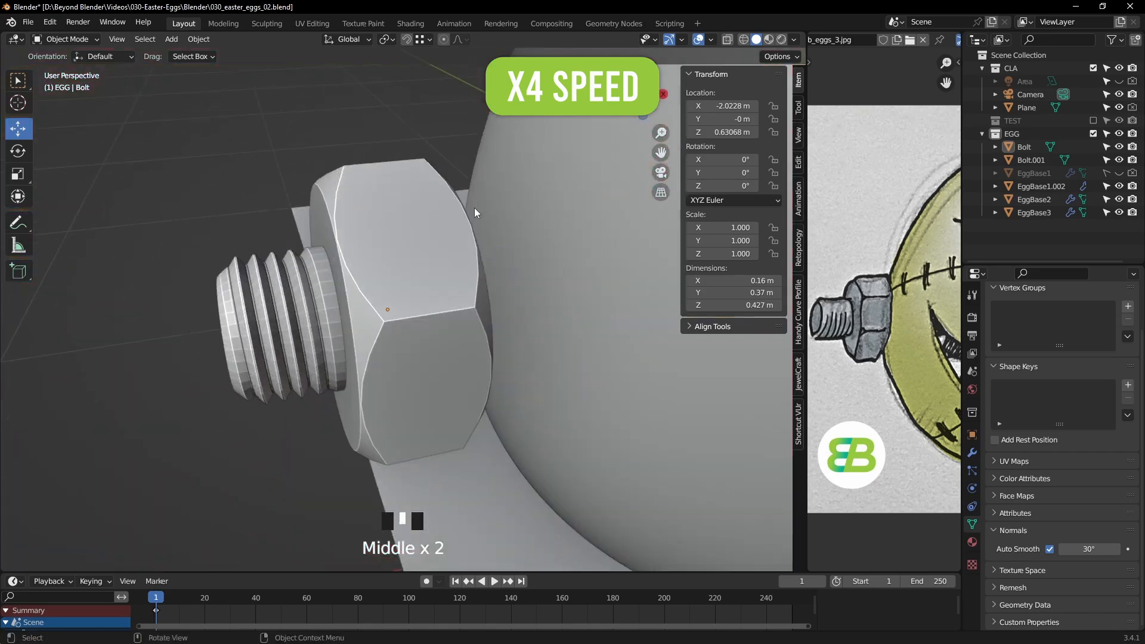
scroll(489, 208, "down", 2)
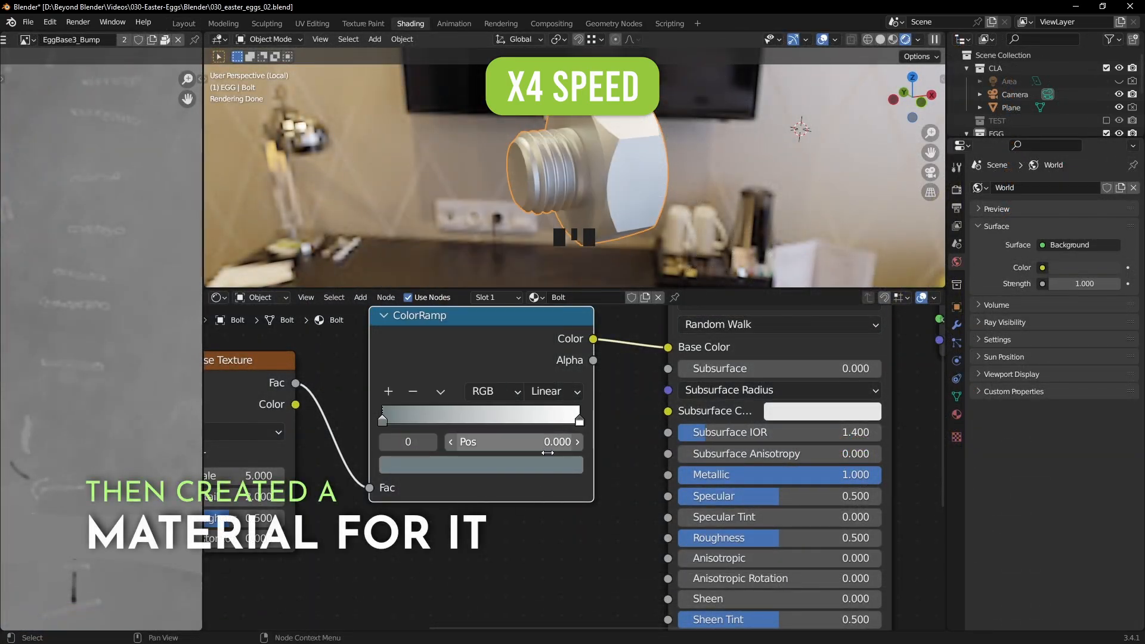
Paste the blue-grey colour onto the end stop of the bolt material's ColorRamp and darken the start stop.
left_click(579, 423)
key("ctrl+v")
left_click(382, 421)
left_click(437, 468)
mouse_move(541, 264)
left_mouse_down()
mouse_move(541, 283)
mouse_move(541, 259)
left_mouse_up()
left_click(580, 423)
left_click(540, 466)
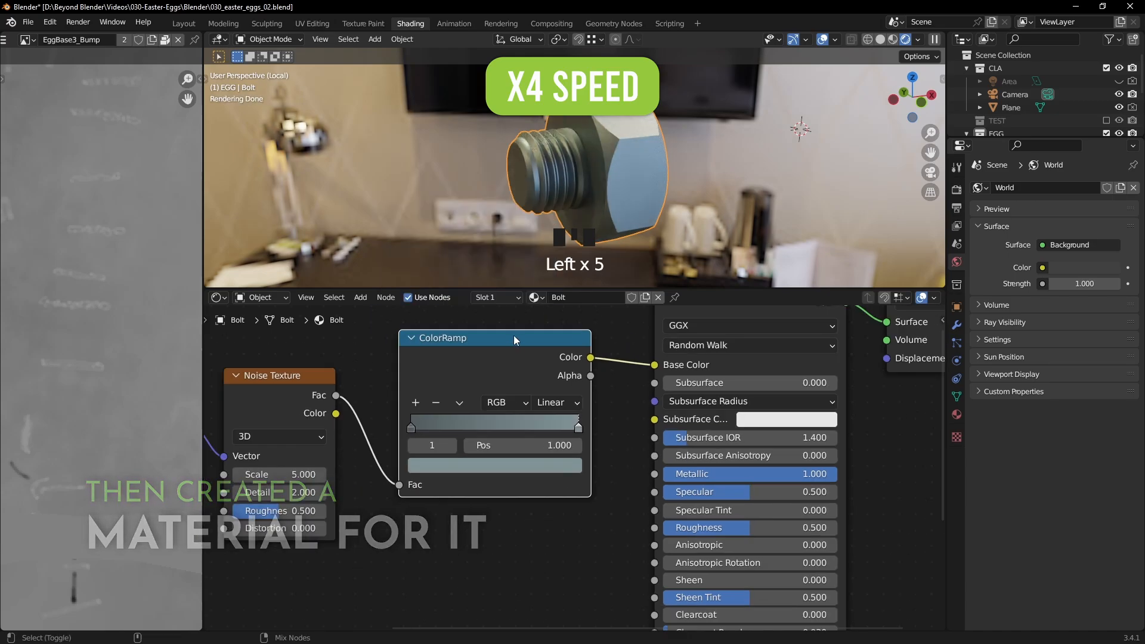
Preview the ColorRamp output on the bolt and move its dark stop inward to increase the noise contrast.
left_click(453, 382, "ctrl+shift")
left_click_drag(412, 428, 413, 428)
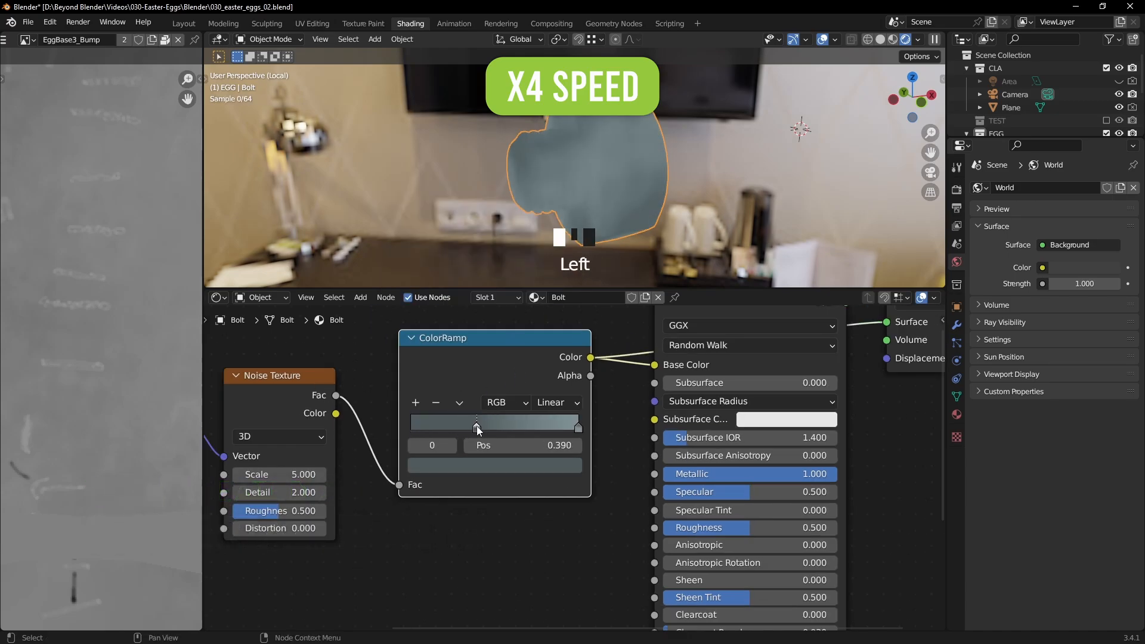
left_click_drag(413, 428, 470, 428)
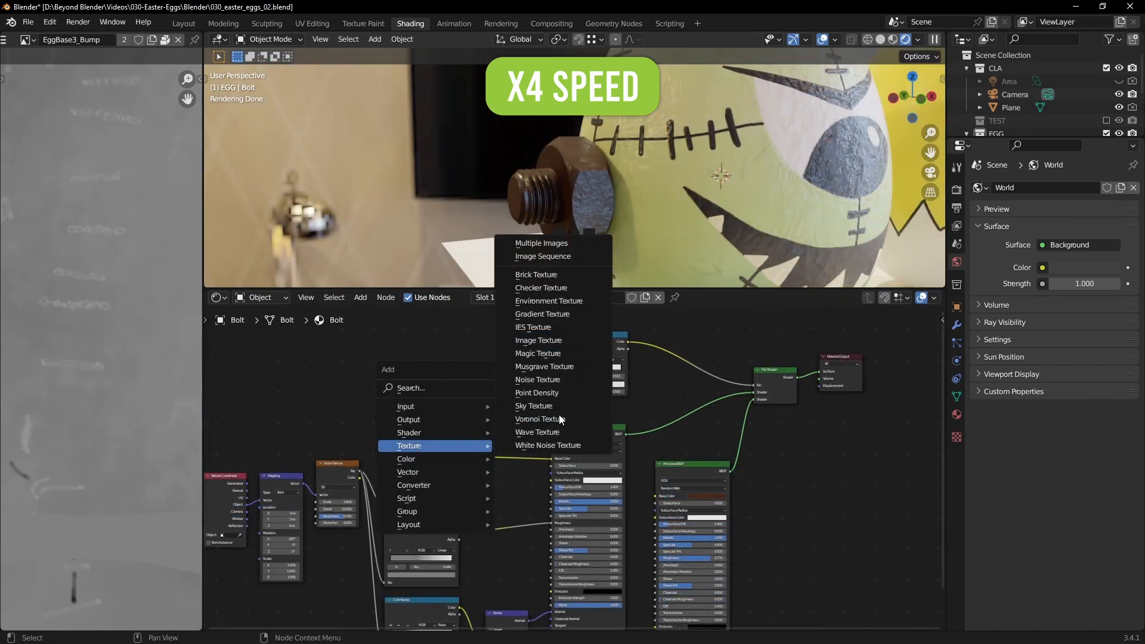
Add a Noise Texture feeding the ColorRamp that drives the bolt's Mix Shader factor, preview the ramp and reset it to default.
left_click(532, 348)
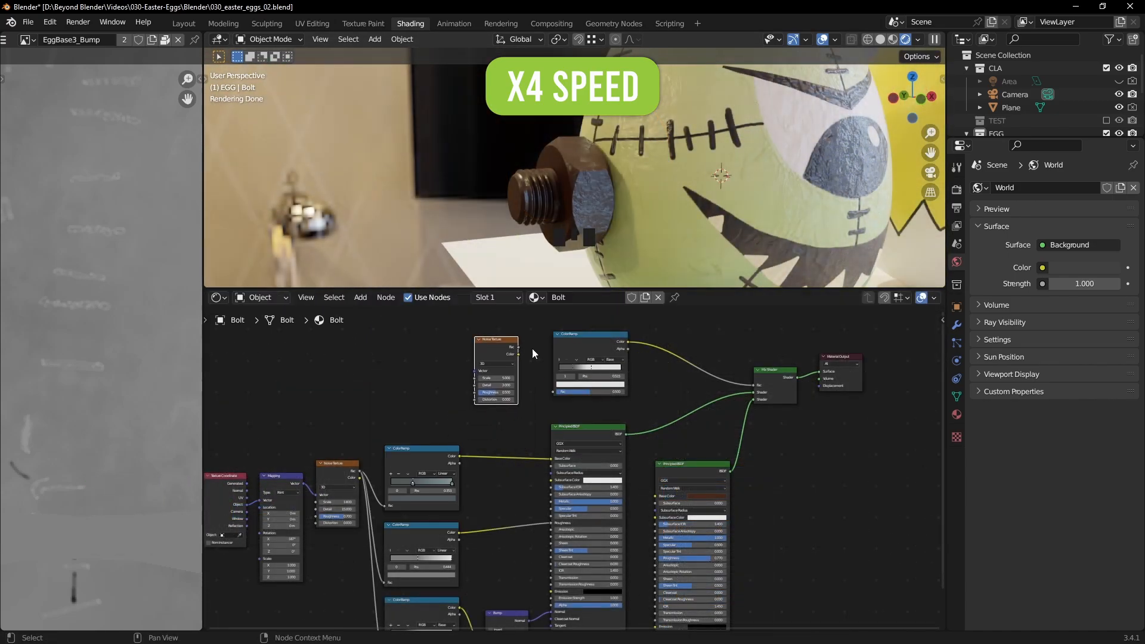
left_click_drag(232, 488, 449, 347)
middle_click_drag(525, 346, 525, 411)
left_click(592, 394, "ctrl+shift")
scroll(587, 398, "up", 5)
key("BackSpace")
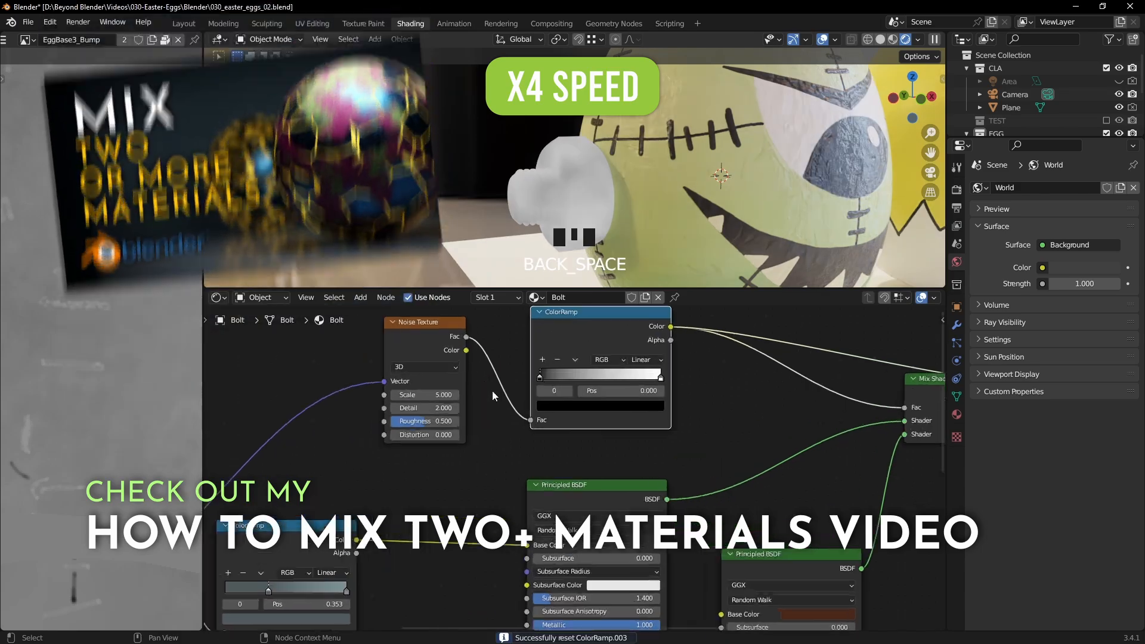
Set the noise to scale 18.8, detail 15 and roughness 0.7, and tighten and invert the ramp with its black stop at 0.502.
left_click_drag(431, 408, 465, 408)
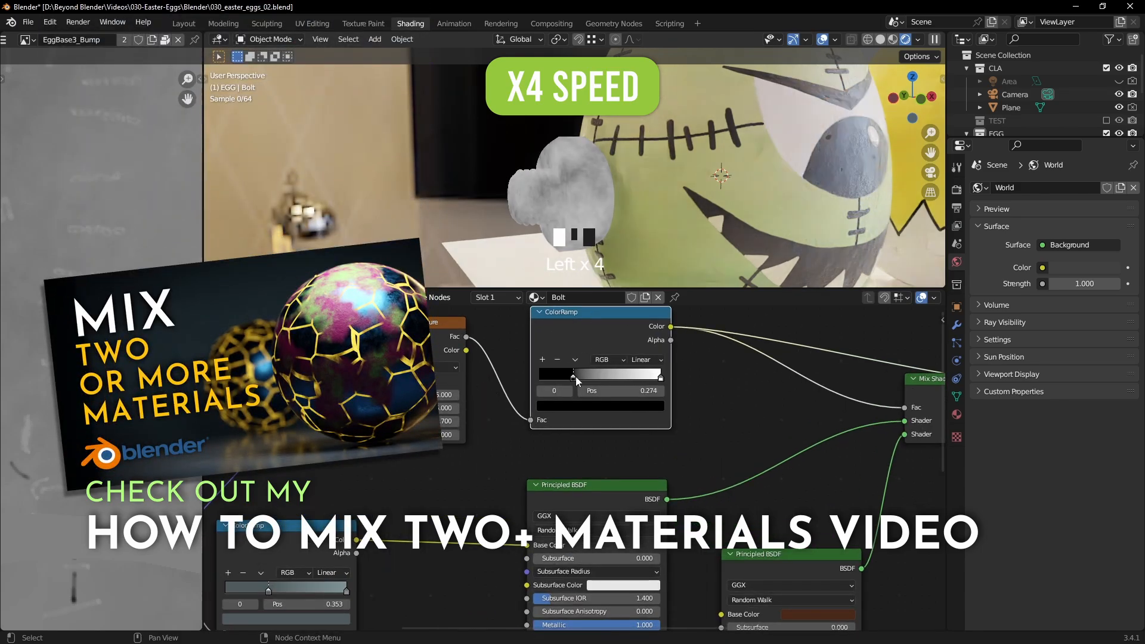
left_click_drag(577, 382, 591, 382)
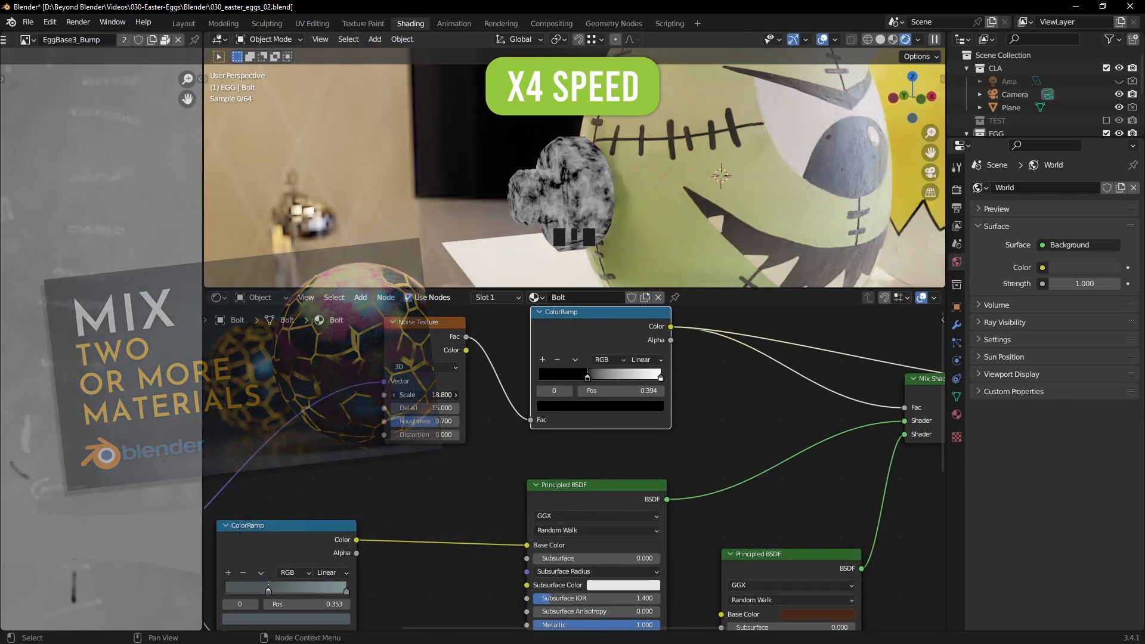
left_click(661, 377)
left_click_drag(661, 377, 612, 379)
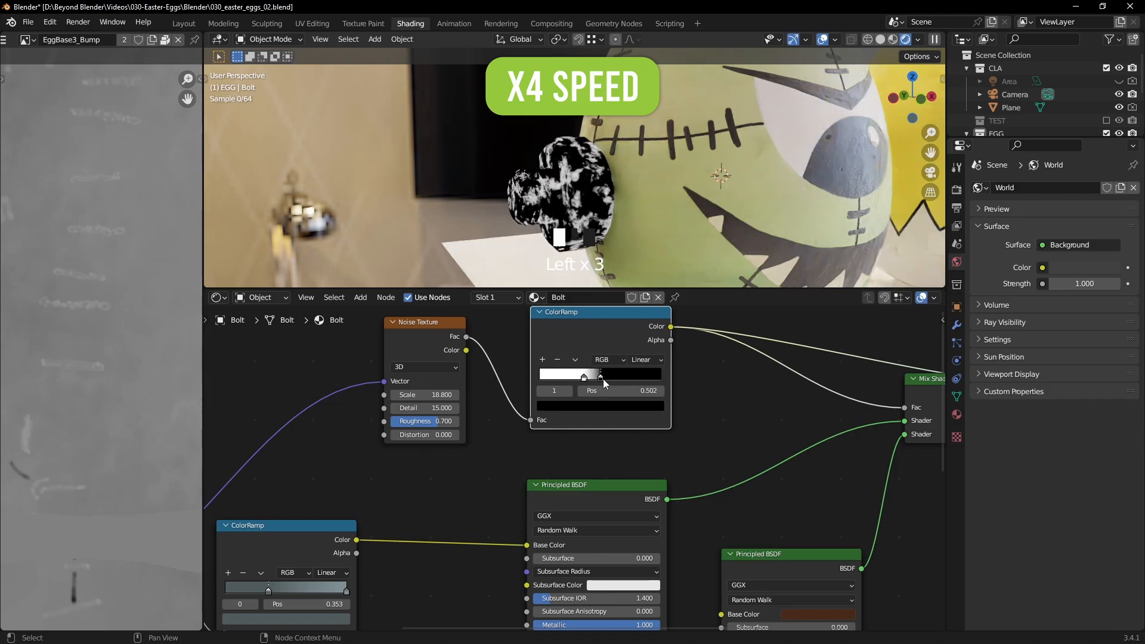
middle_click_drag(728, 383, 490, 378)
left_click(701, 397, "ctrl+shift")
Isolate the bolt and set the strength of its material's Bump node to 0.03.
middle_click_drag(566, 233, 712, 188)
left_click(755, 191)
key("KP_Divide")
scroll(656, 164, "up", 4)
middle_click_drag(344, 544, 531, 310)
middle_click_drag(531, 541, 629, 492)
double_click(497, 495)
type(".03")
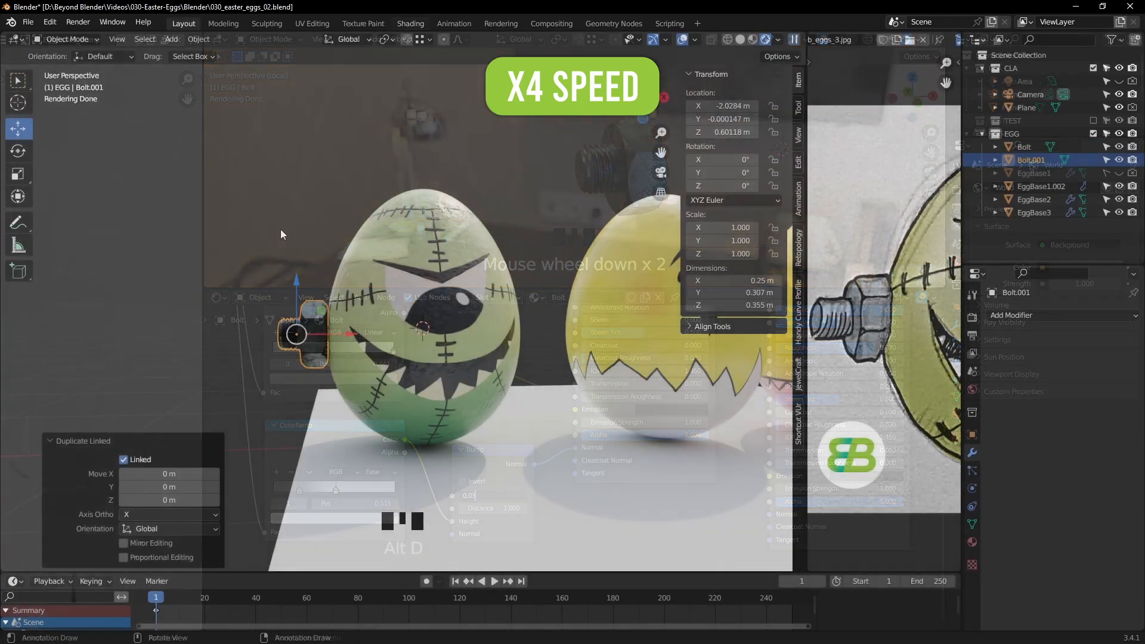
Rotate the linked bolt copy 180° about Y and move it along X to the opposite side of the green egg.
key("r")
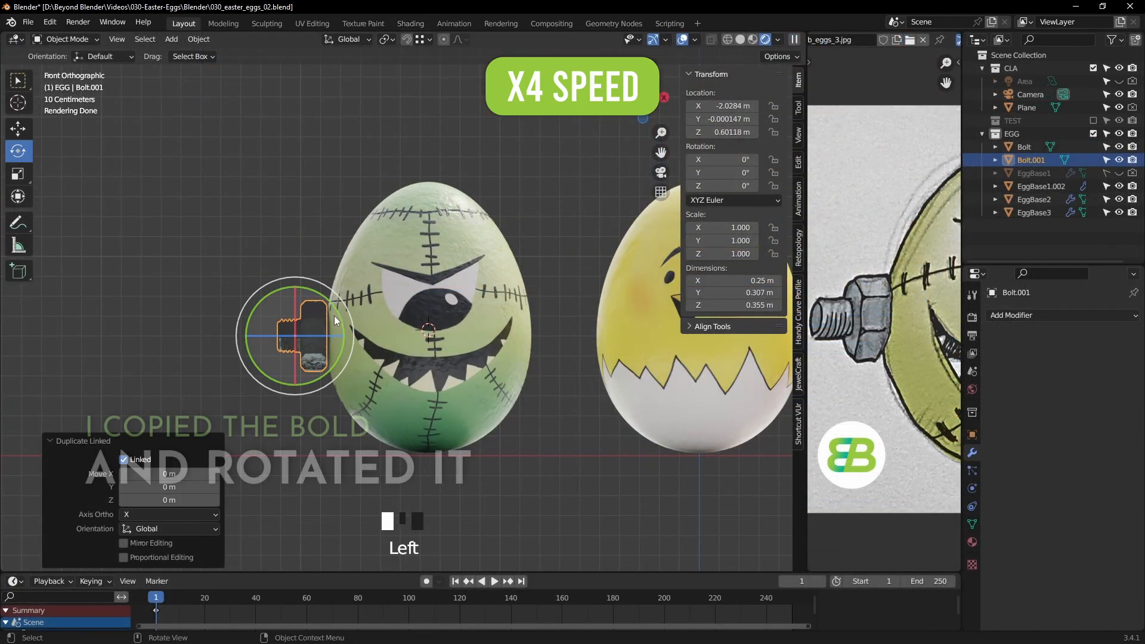
left_click_drag(275, 379, 271, 377, "ctrl")
left_click(18, 128)
left_click_drag(343, 336, 617, 337)
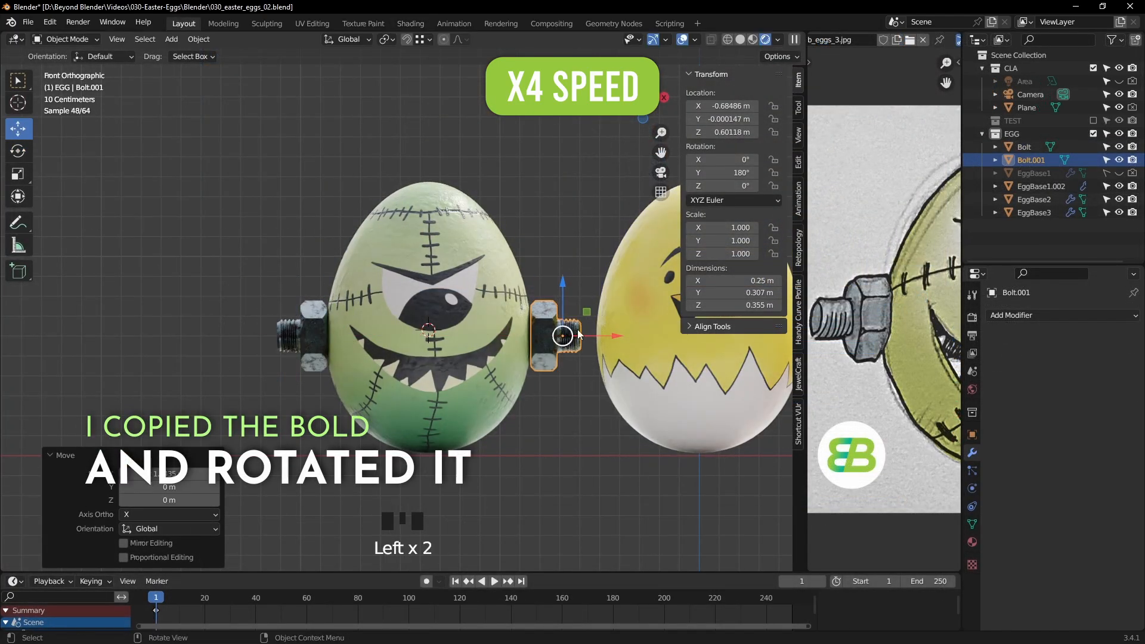
Nudge the copied bolt along X to about -0.688 m so it sits against the egg, and check both bolts.
scroll(573, 363, "up", 7)
key("z")
left_click(370, 302)
scroll(418, 307, "up", 1)
left_click_drag(638, 263, 635, 263)
scroll(635, 263, "down", 5)
middle_click_drag(119, 283, 460, 282, "shift")
scroll(459, 282, "up", 6)
scroll(459, 281, "down", 5)
left_click(370, 343)
key("z")
left_click(371, 268)
middle_click_drag(386, 371, 371, 384, "shift")
scroll(492, 359, "down", 3)
mouse_move(507, 343)
middle_mouse_down()
mouse_move(492, 359)
mouse_move(538, 373)
mouse_move(502, 356)
mouse_move(495, 330)
middle_mouse_up()
scroll(503, 356, "up", 4)
Add a cube Empty around the green egg and scale it to 0.788, with Y narrowed to 0.580.
key("shift+a")
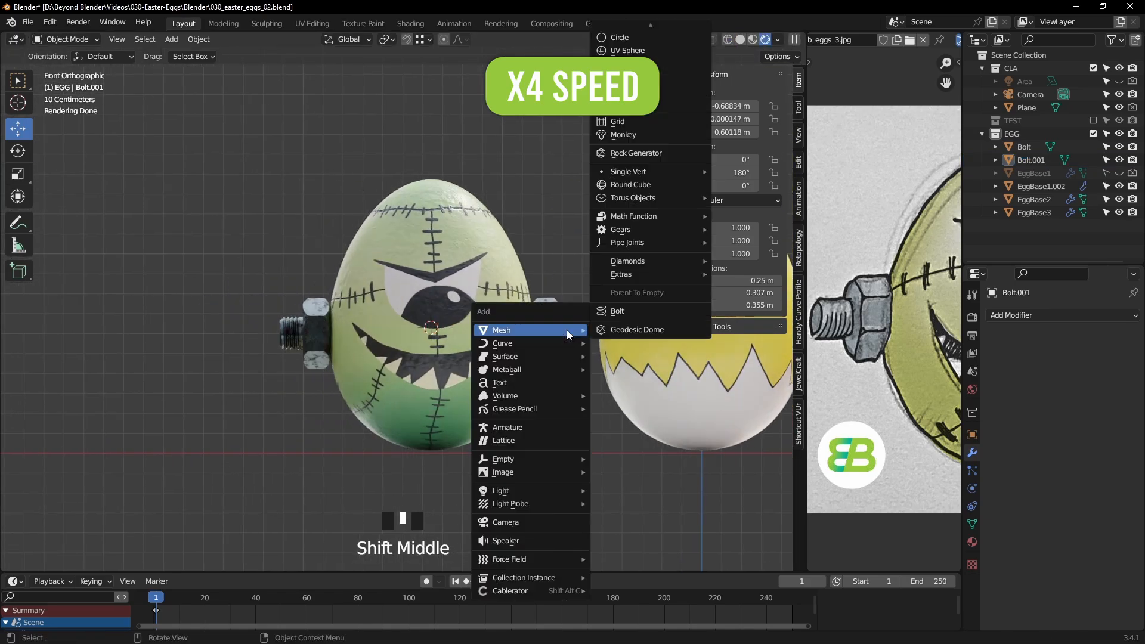
mouse_move(514, 460)
left_click(619, 515)
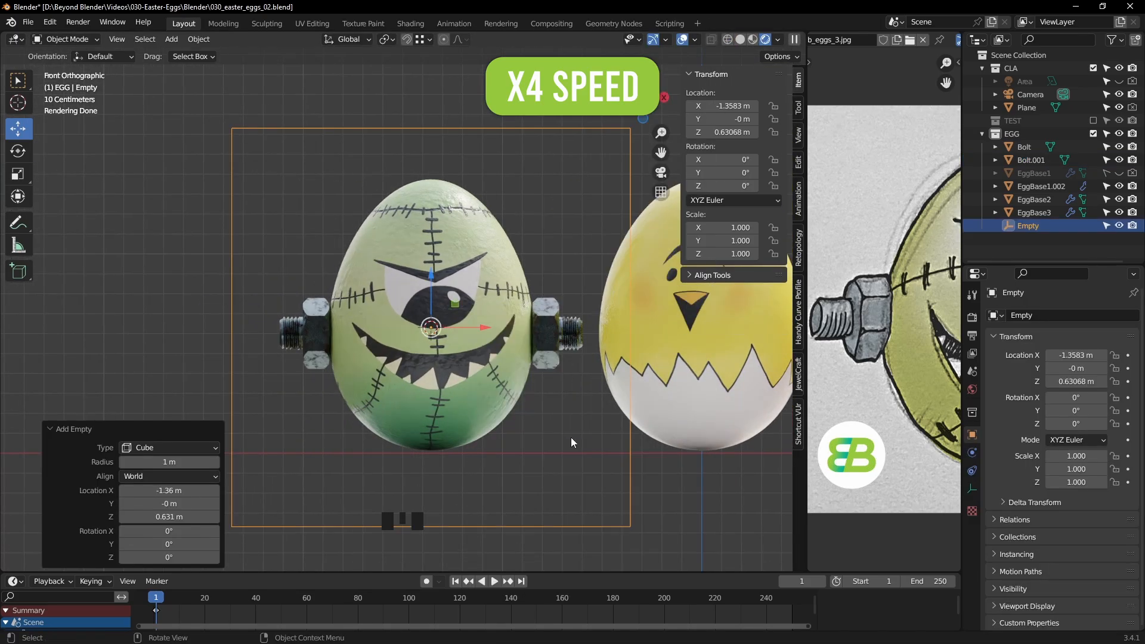
left_click(649, 461)
key("KP_3")
key("s")
right_click(630, 364)
key("s")
middle_click(666, 377)
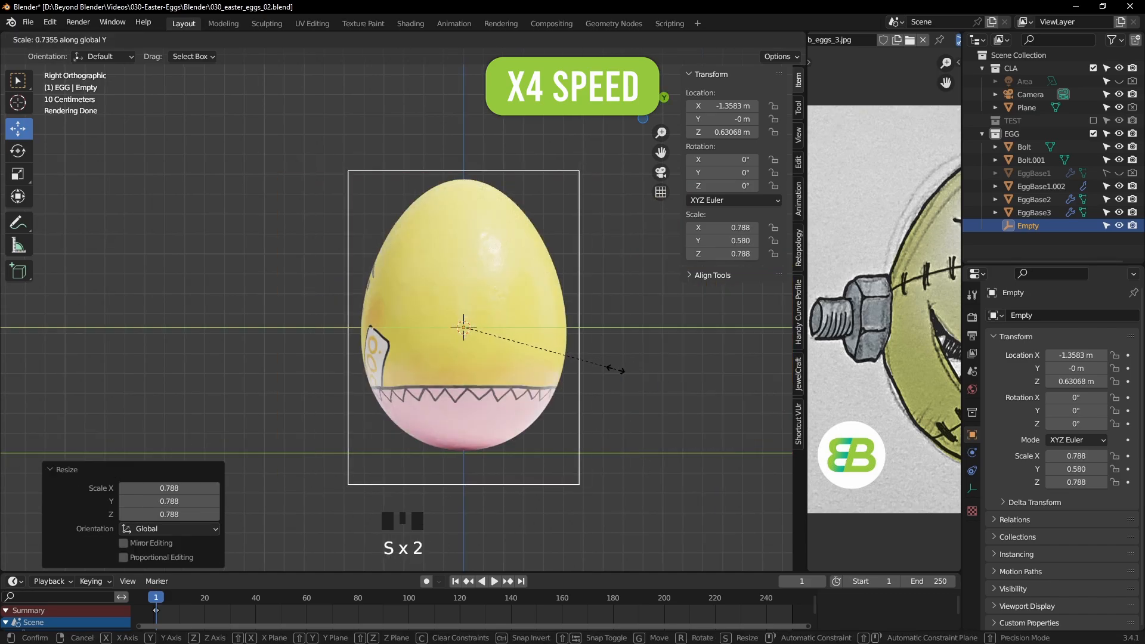
left_click(615, 369)
Hide the floor plane and parent both bolts and EggBase3 to the Empty using the Object option.
middle_click_drag(530, 367, 653, 385)
key("z")
left_click(1119, 107)
mouse_move(520, 393)
middle_mouse_down()
mouse_move(563, 401)
mouse_move(516, 322)
middle_mouse_up()
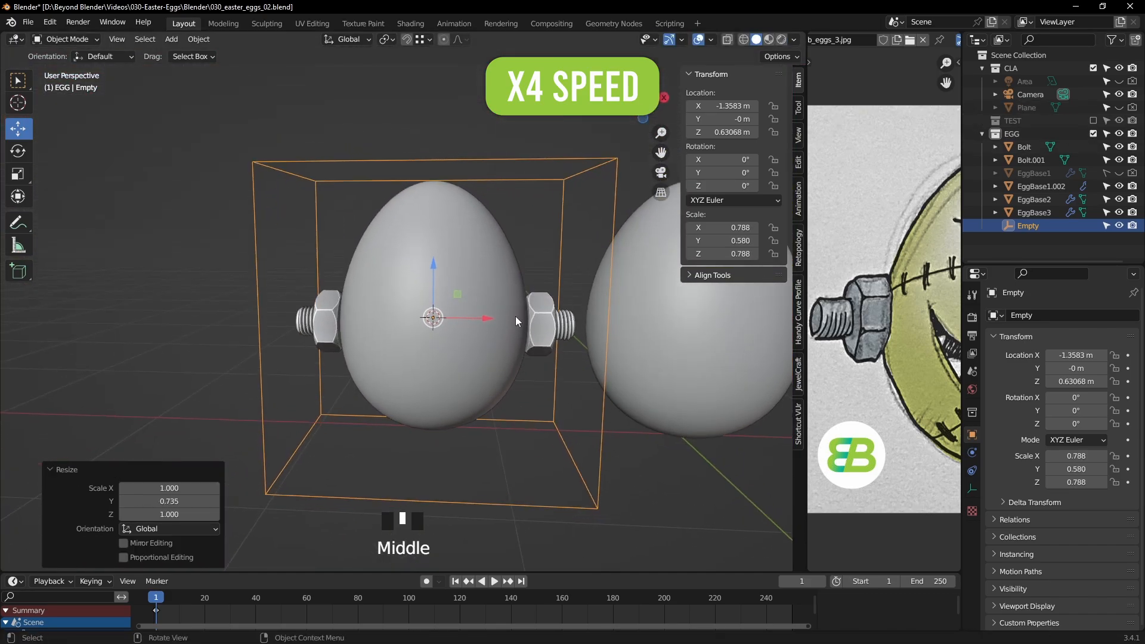
left_click(1025, 147)
left_click(1032, 159, "shift")
left_click(1034, 212, "shift")
left_click(1028, 225, "shift")
key("ctrl+p")
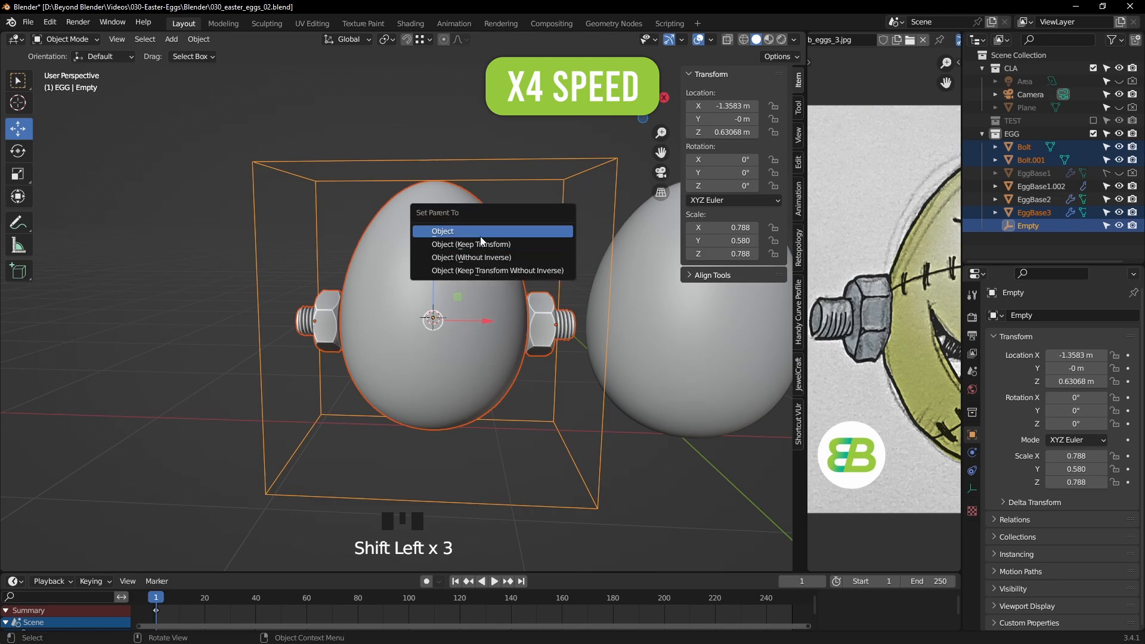
left_click(481, 236)
Test the parented group by freely rotating the Empty and selecting the bolt copy.
left_click(562, 233)
key("r")
key("r")
right_click(511, 248)
left_click(559, 239)
middle_click_drag(511, 249, 510, 237)
scroll(507, 250, "down", 1)
middle_click_drag(495, 257, 396, 263, "shift")
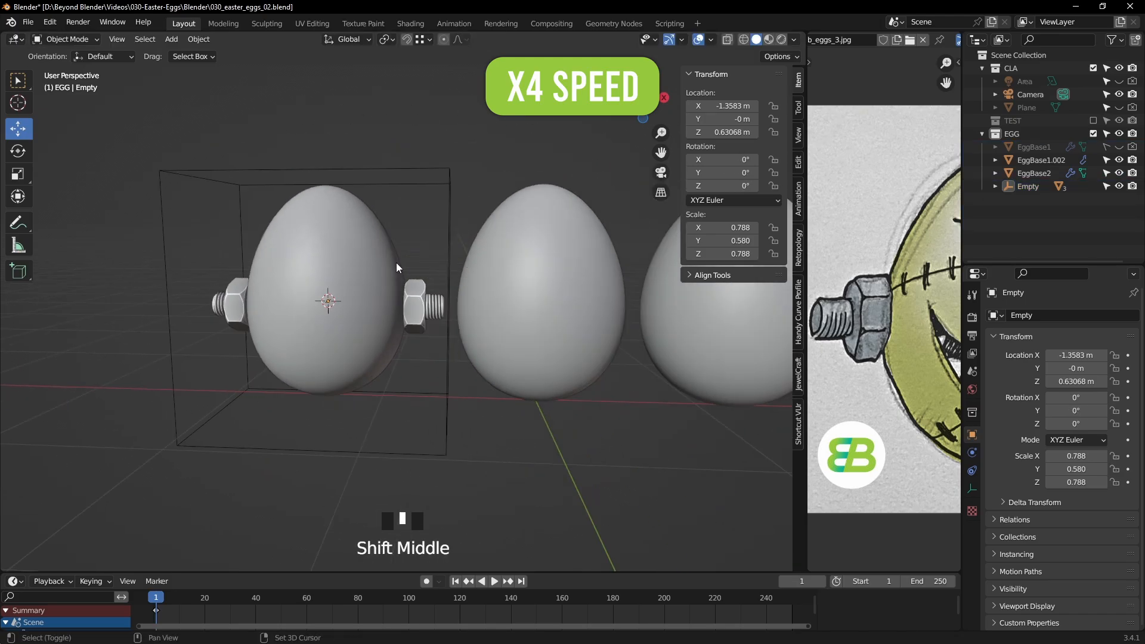
left_click(534, 244)
left_click(435, 305)
left_click(435, 304)
left_click(436, 304)
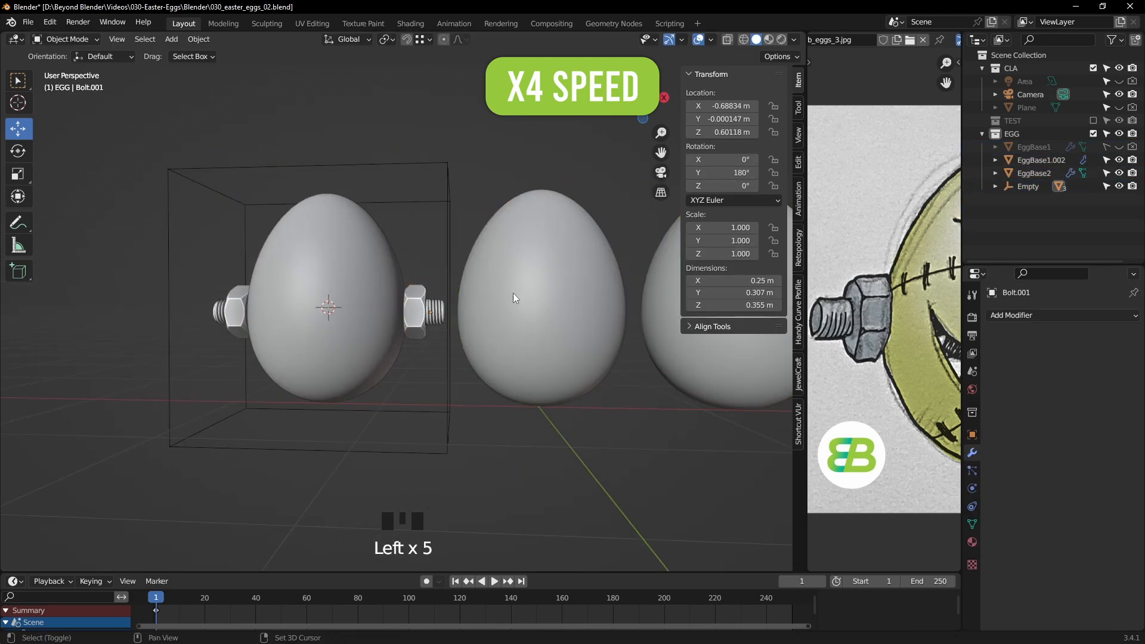
middle_click_drag(513, 293, 407, 322, "shift")
Show the plane again in rendered view and rename it Floor.
key("z")
left_click(483, 147)
left_click(1120, 108)
double_click(1027, 107)
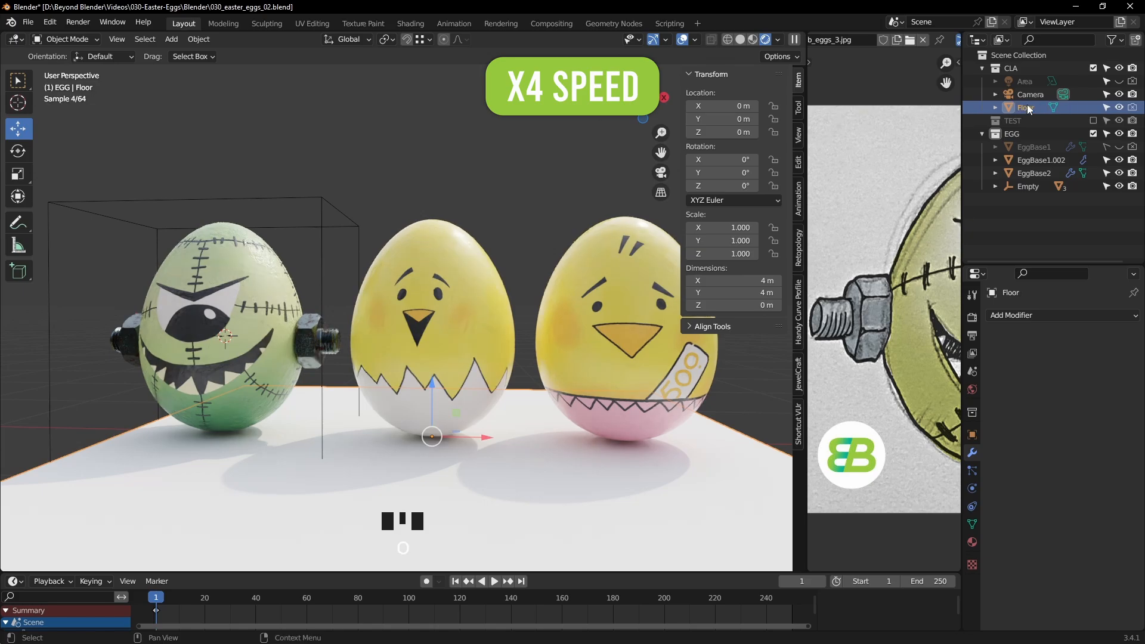
Hide the sidebar and close the reference image area so the 3D viewport takes its space.
left_click(580, 188)
key("n")
left_click(804, 237)
left_click(835, 245)
middle_click_drag(738, 279, 735, 272, "shift")
middle_click_drag(645, 287, 686, 294)
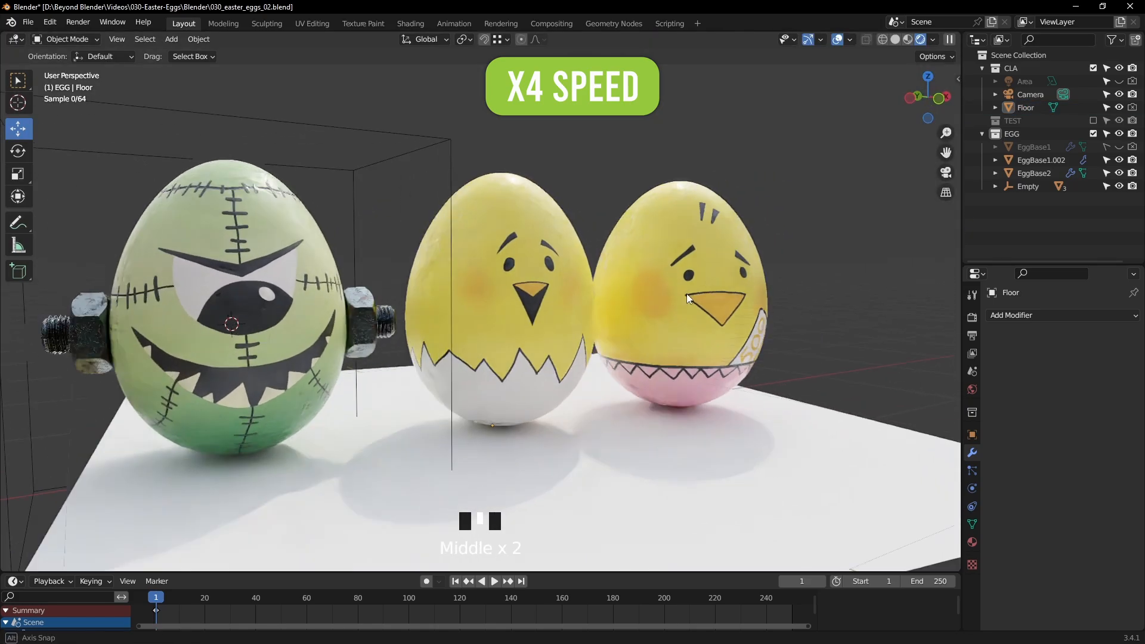
scroll(596, 280, "down", 3)
middle_click_drag(531, 232, 561, 256, "shift")
left_click(456, 222)
key("KP_1")
key("KP_5")
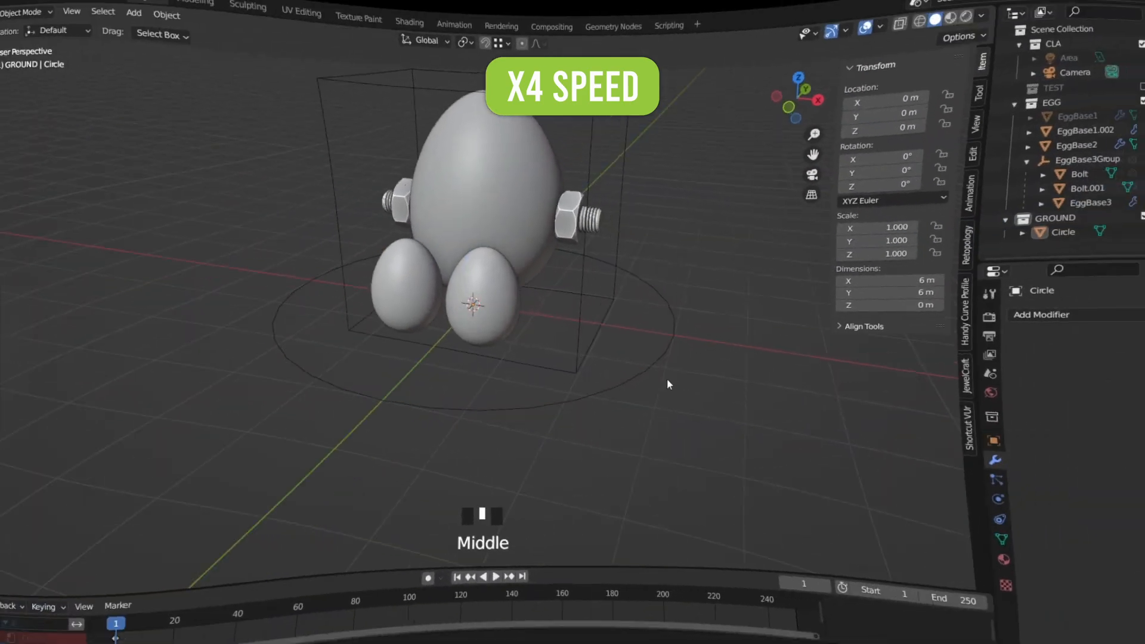
Rename the base circle Ground and turn off the Face Orientation overlay while in face editing.
double_click(1028, 239)
middle_click_drag(161, 125, 168, 129)
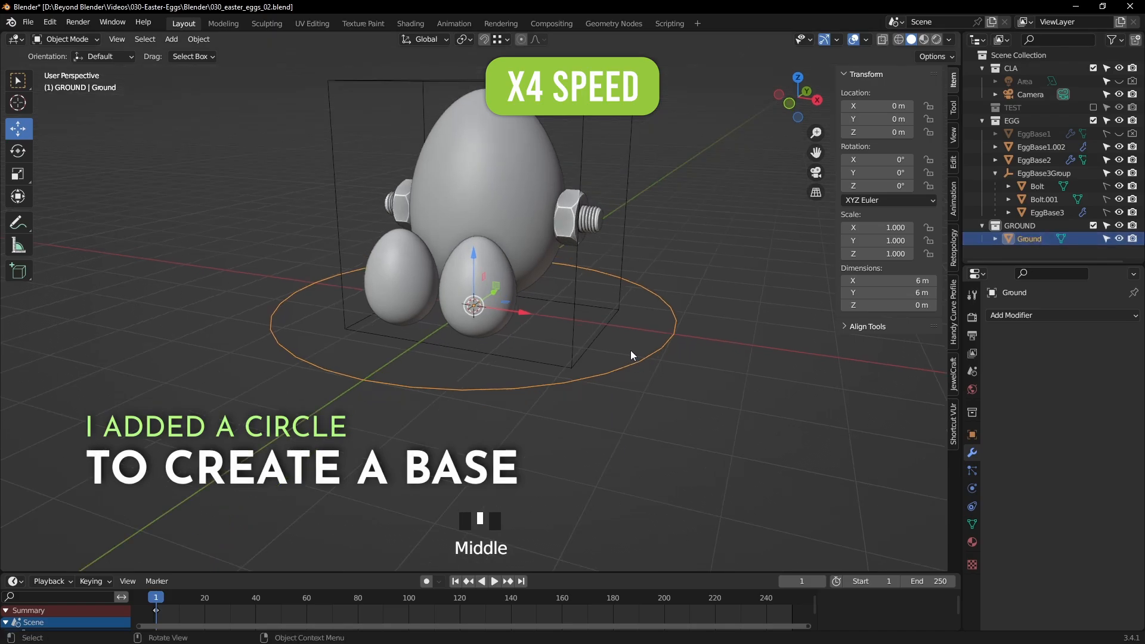
key("Tab")
left_click(137, 39)
left_click(866, 39)
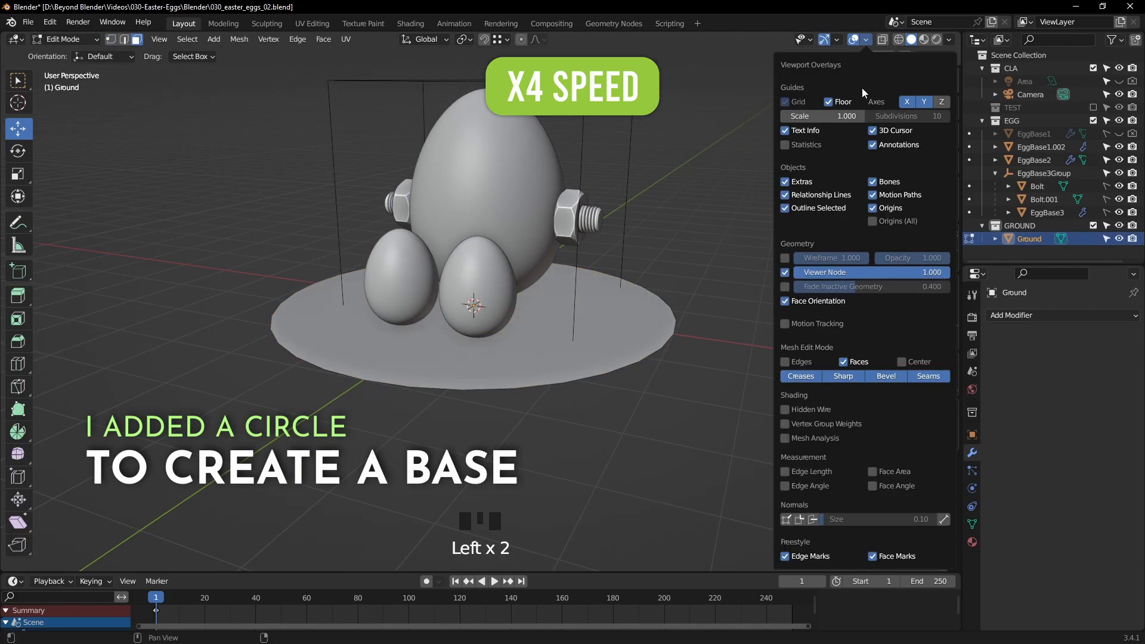
left_click(786, 303)
middle_click_drag(865, 114, 889, 112)
left_click(867, 41)
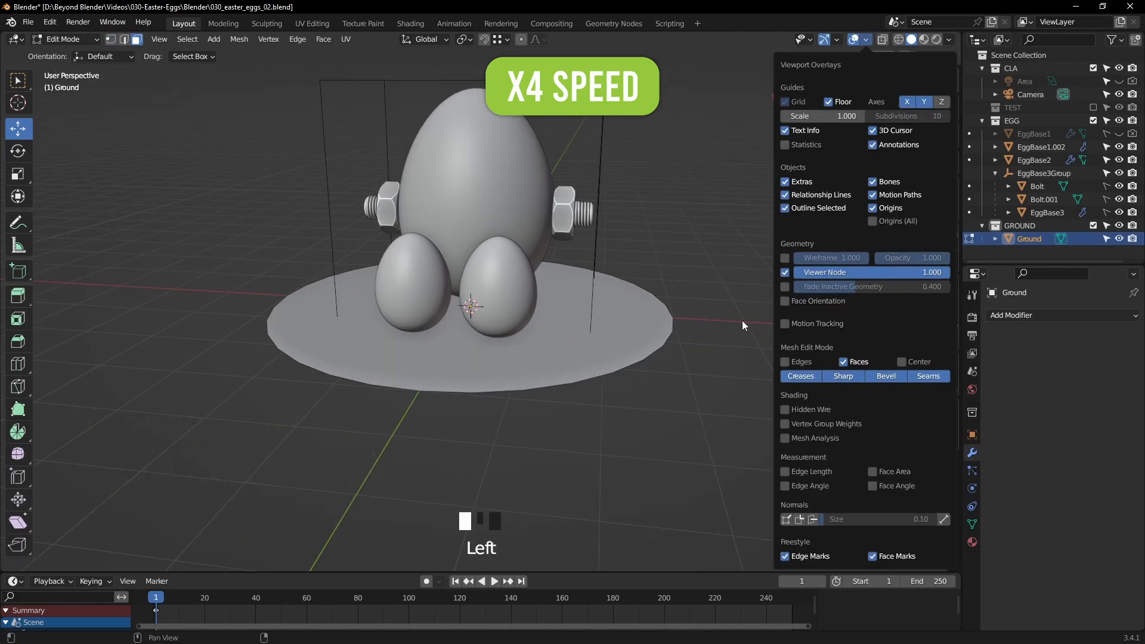
left_click(949, 39)
left_click(670, 301)
Inset the Ground's circular face repeatedly to build concentric rings.
middle_click_drag(740, 292, 710, 343)
scroll(709, 343, "up", 1)
middle_click_drag(713, 346, 702, 327, "shift")
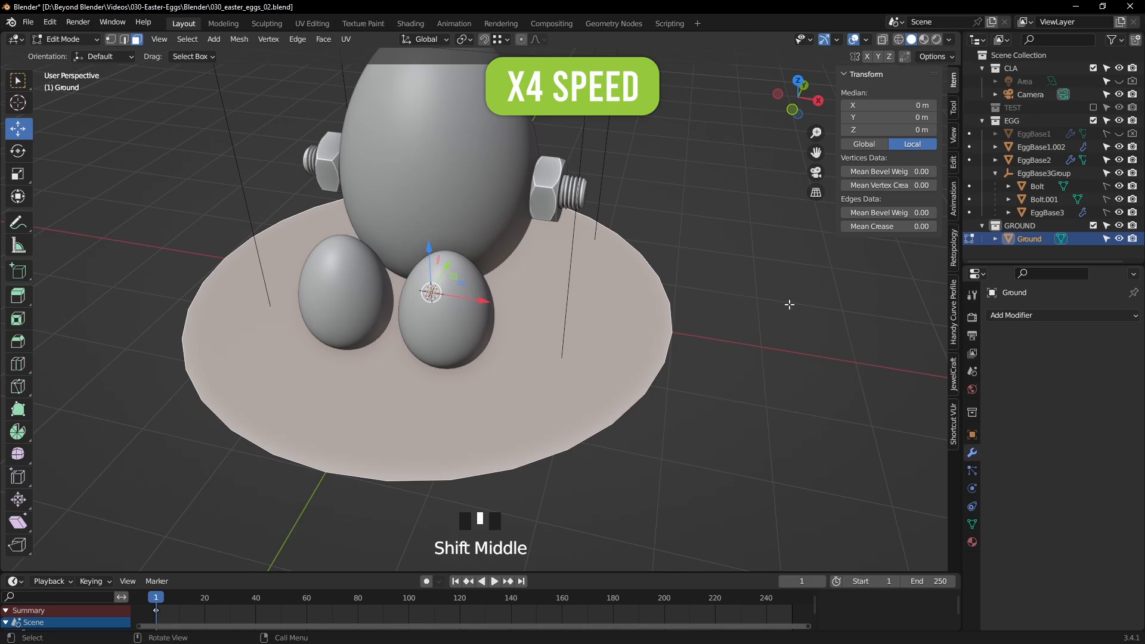
key("i")
left_click(756, 300)
key("i")
Dome the Ground by raising its centre vertex about 0.54 m along Z using proportional editing with Sphere falloff.
left_click_drag(427, 248, 464, 205)
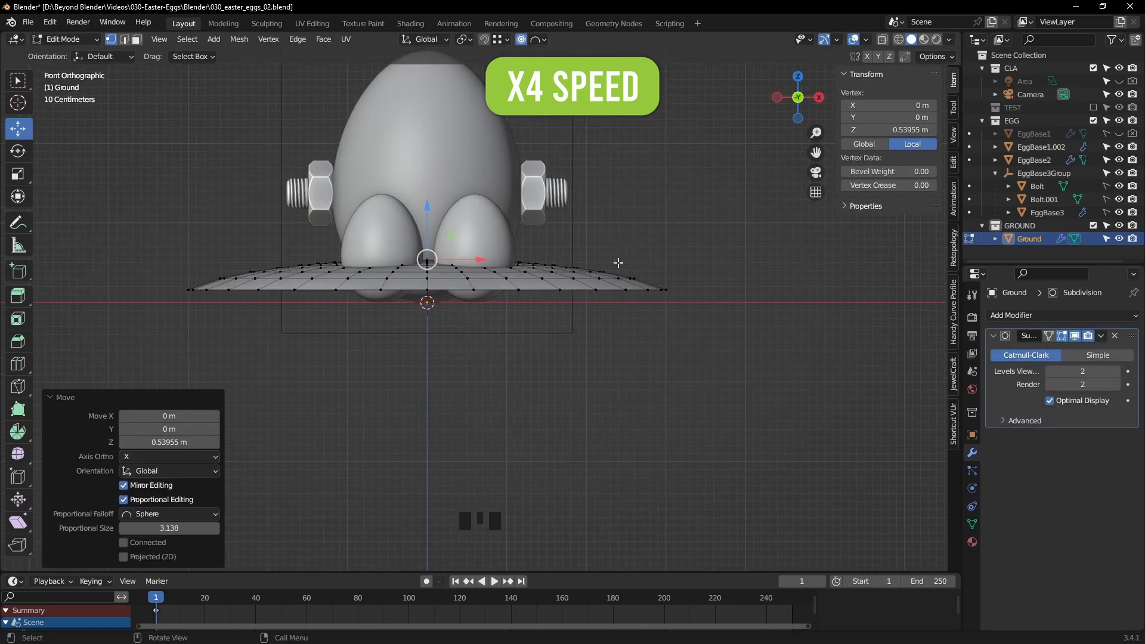
key("Tab")
scroll(577, 285, "up", 4)
middle_click_drag(577, 285, 627, 337, "shift")
Unwrap all of the Ground's faces and inspect the resulting UV layout.
key("3")
key("a")
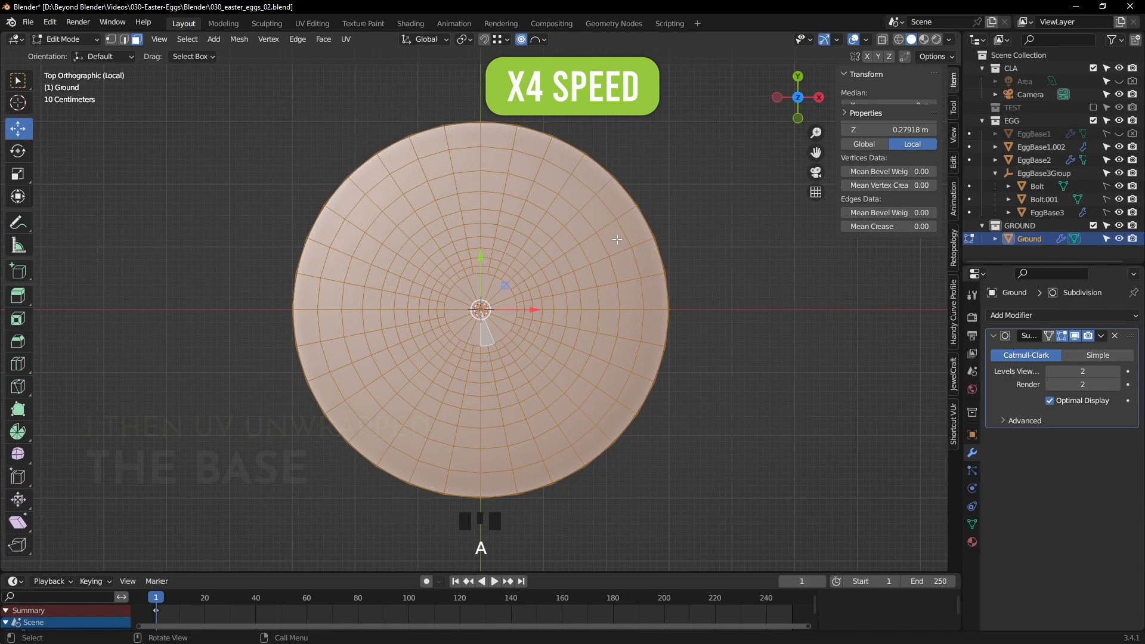
key("u")
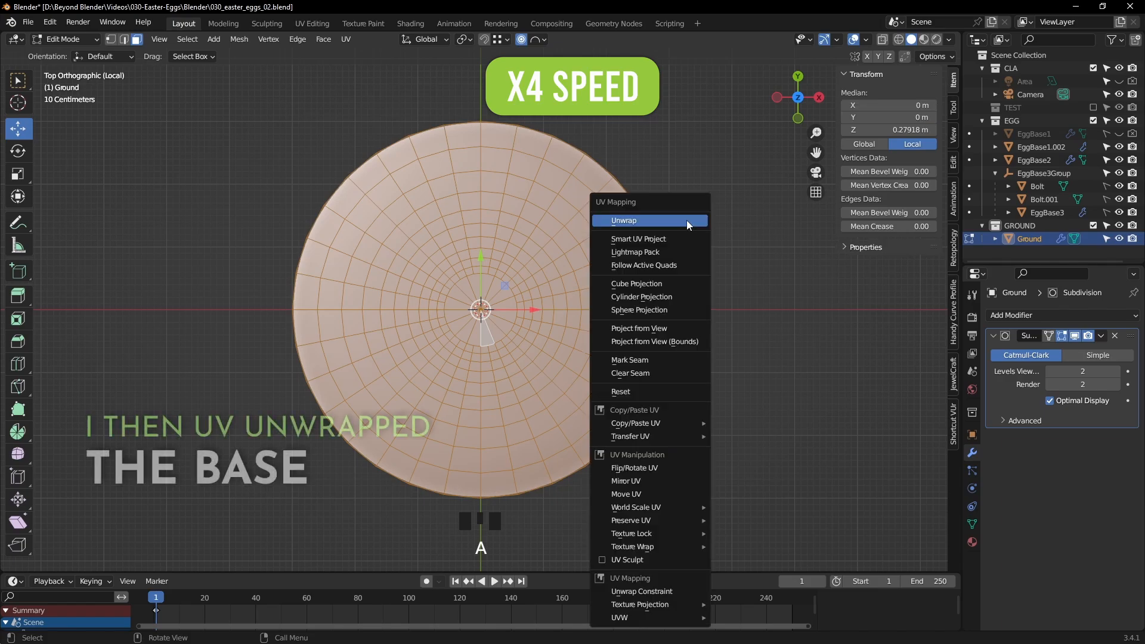
left_click(689, 225)
left_click(312, 23)
scroll(686, 298, "down", 6)
middle_click_drag(273, 265, 272, 279)
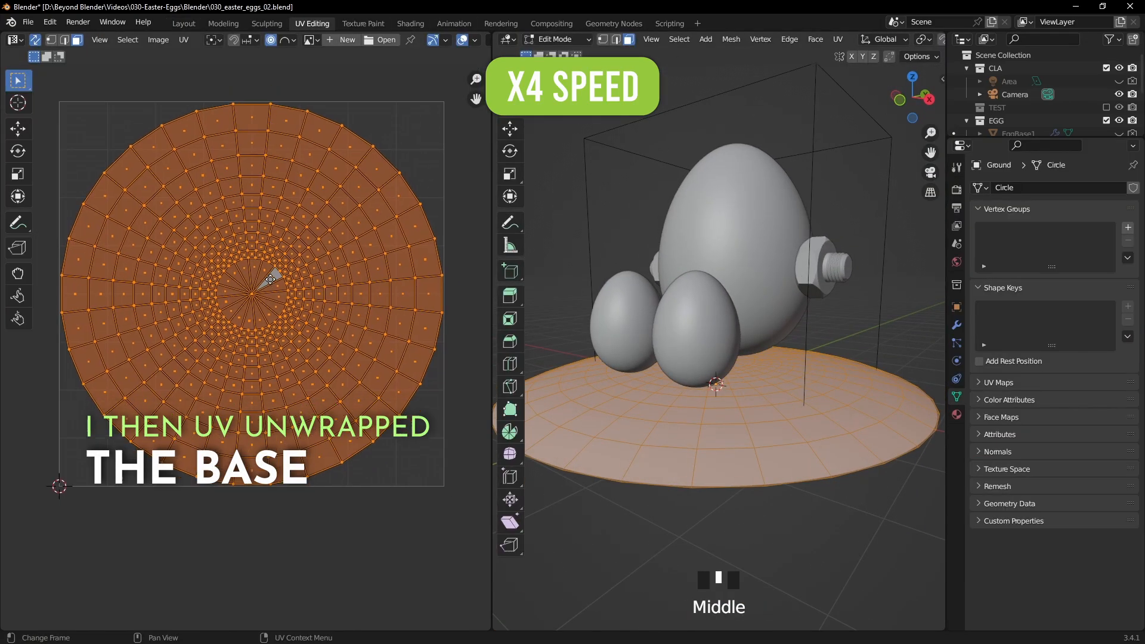
Name the base's material Ground and bring the base and its shader nodes into view.
key("Tab")
left_click(410, 24)
left_click(573, 297)
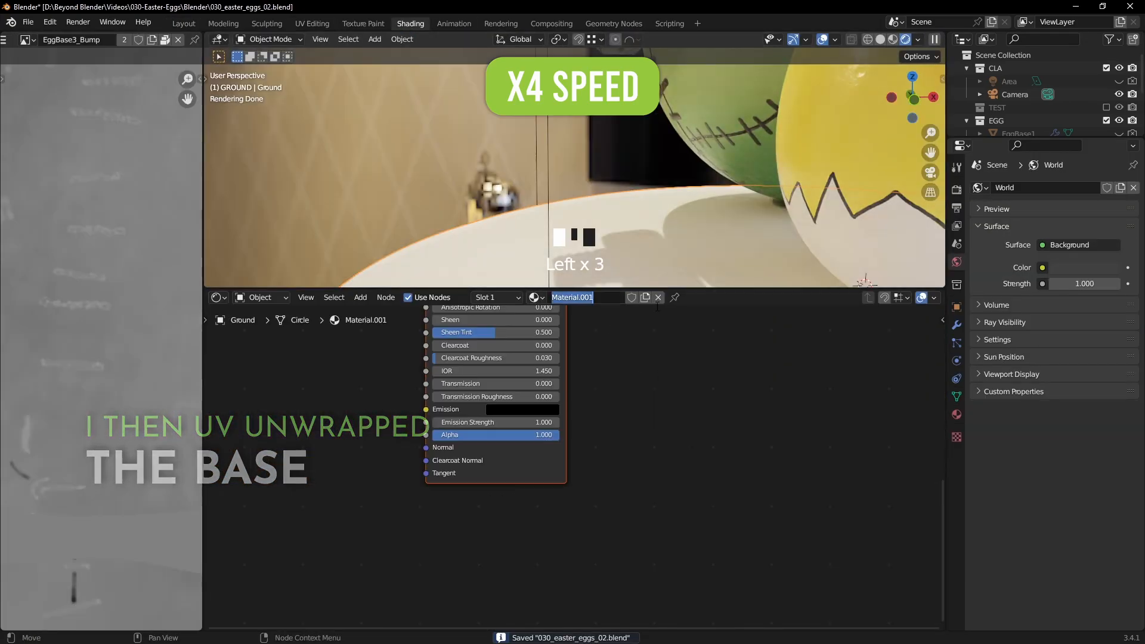
middle_click_drag(644, 339, 683, 433)
scroll(581, 159, "down", 5)
middle_click_drag(581, 160, 534, 128, "shift")
scroll(745, 358, "down", 1)
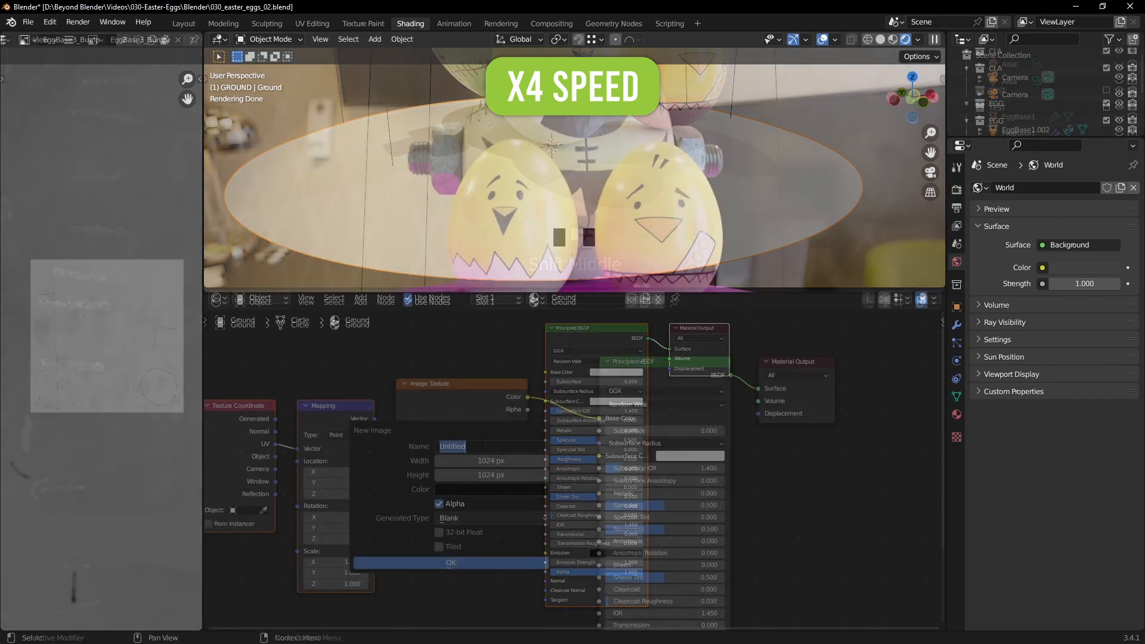
Create a 2048 × 2048 px blank image named Ground_Diffuse without alpha for the Ground material's Image Texture.
type("Ground_Diffuse")
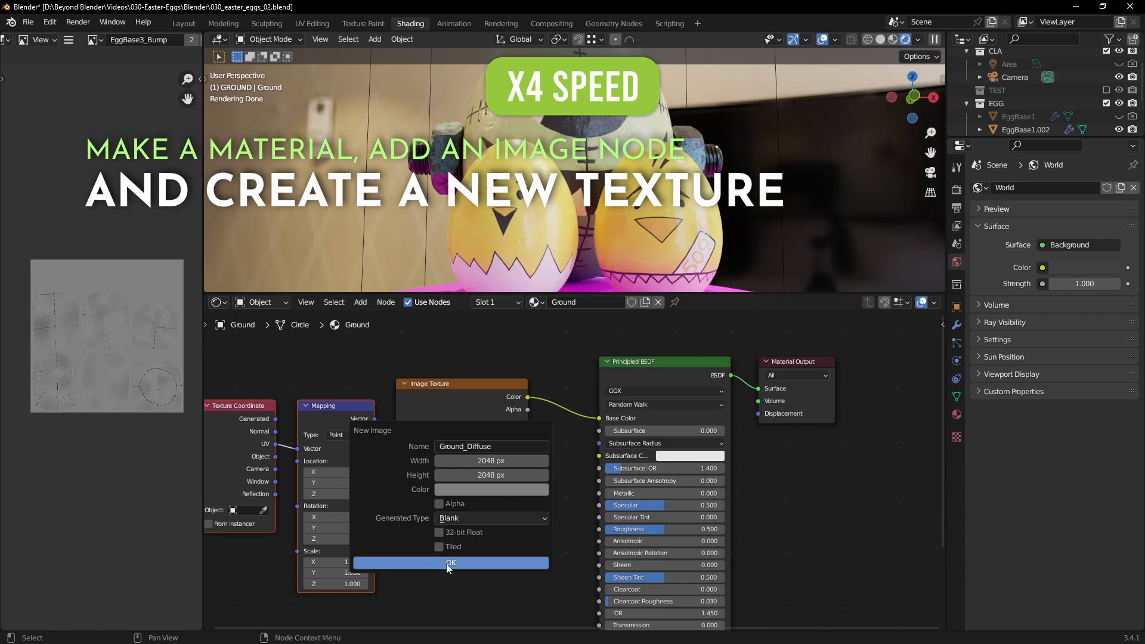
left_click(449, 563)
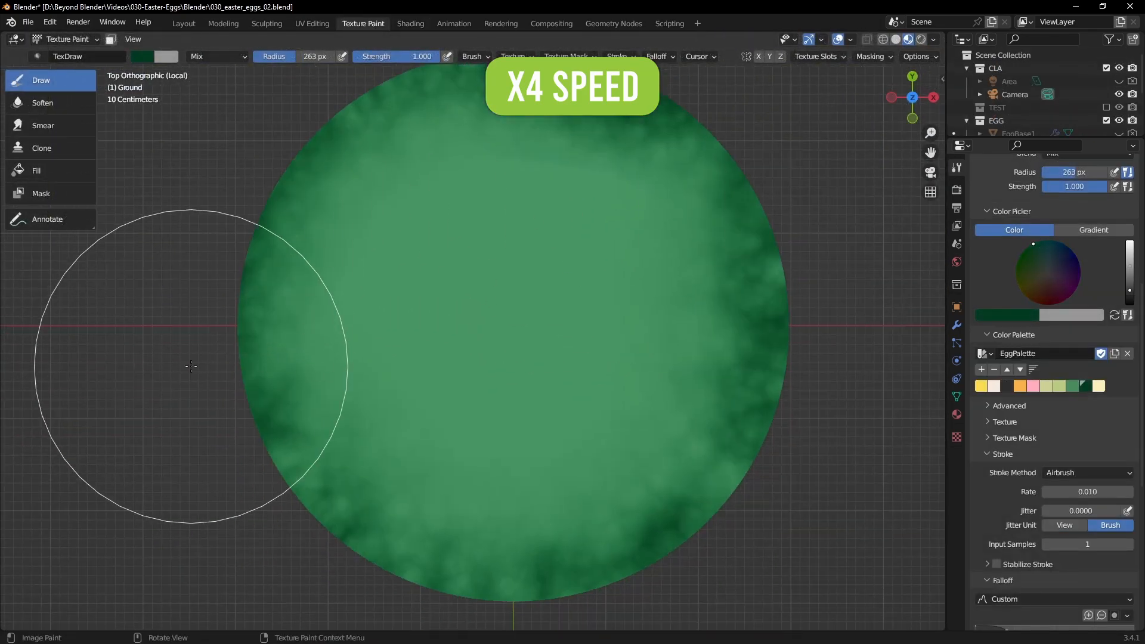
Airbrush dark green around the Ground's rim at full strength, varying the brush radius between 72 and 500 px.
key("f")
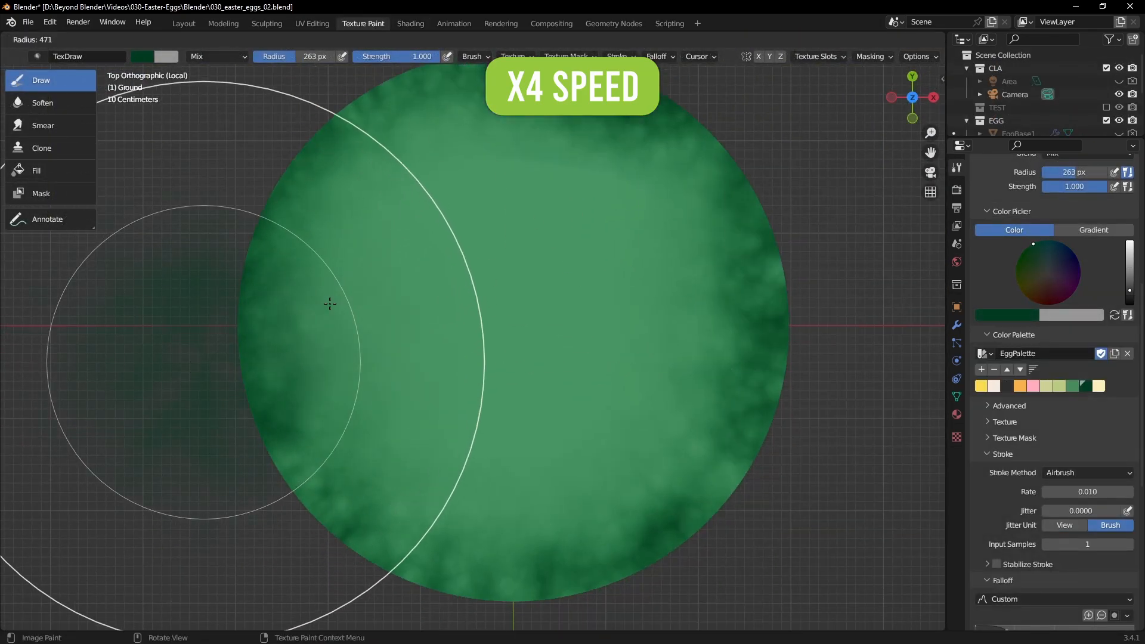
left_click(209, 365)
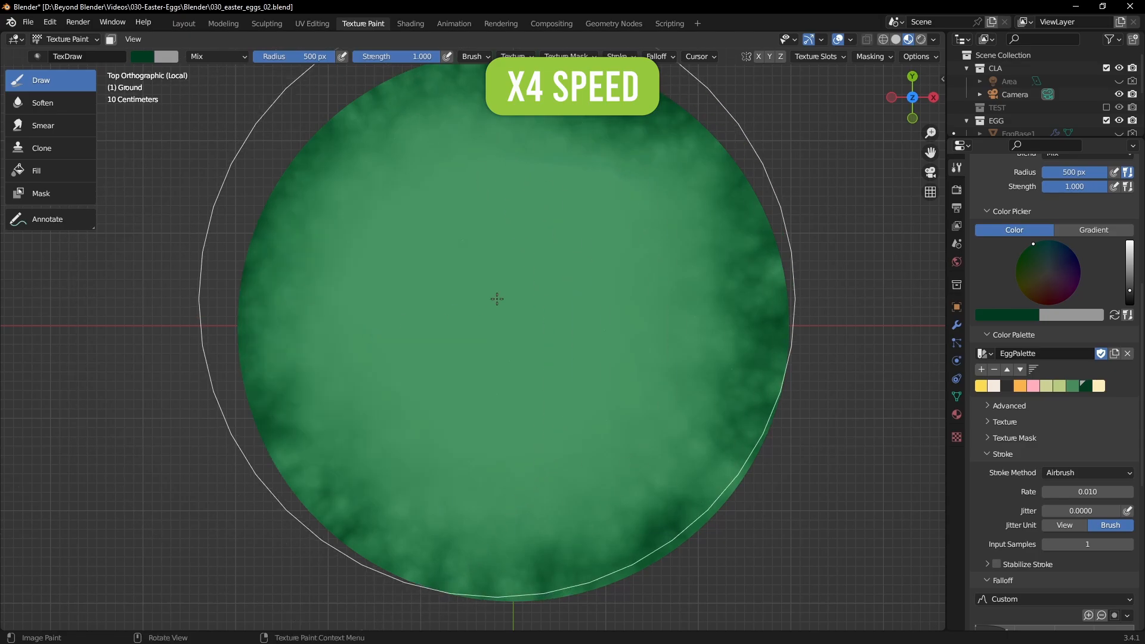
left_click(230, 329)
left_click_drag(372, 375, 386, 371)
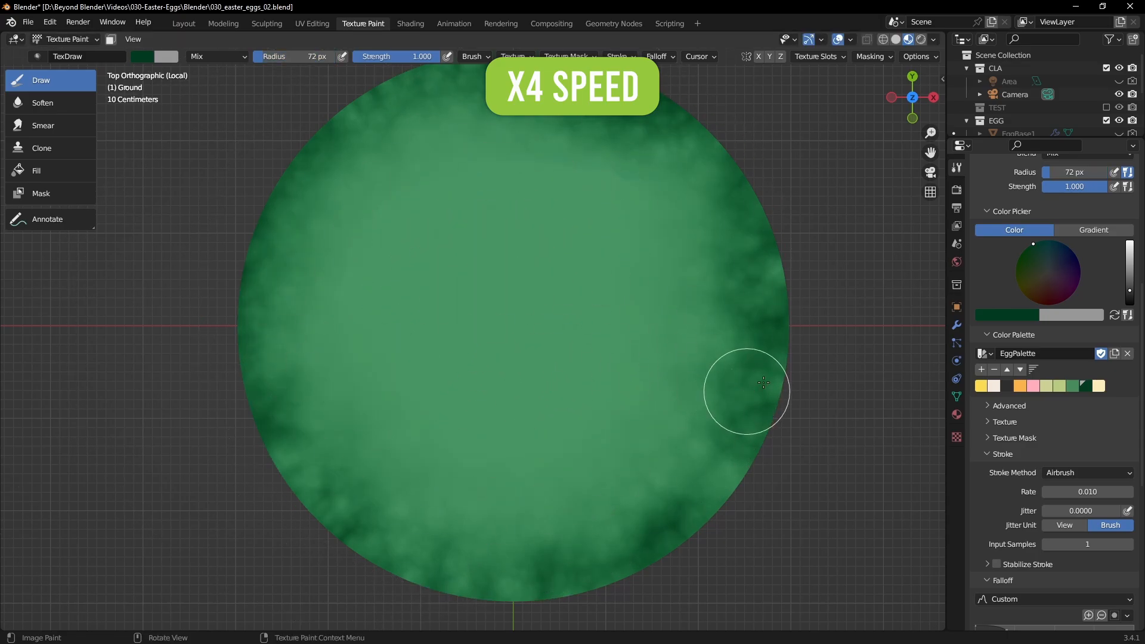
key("f")
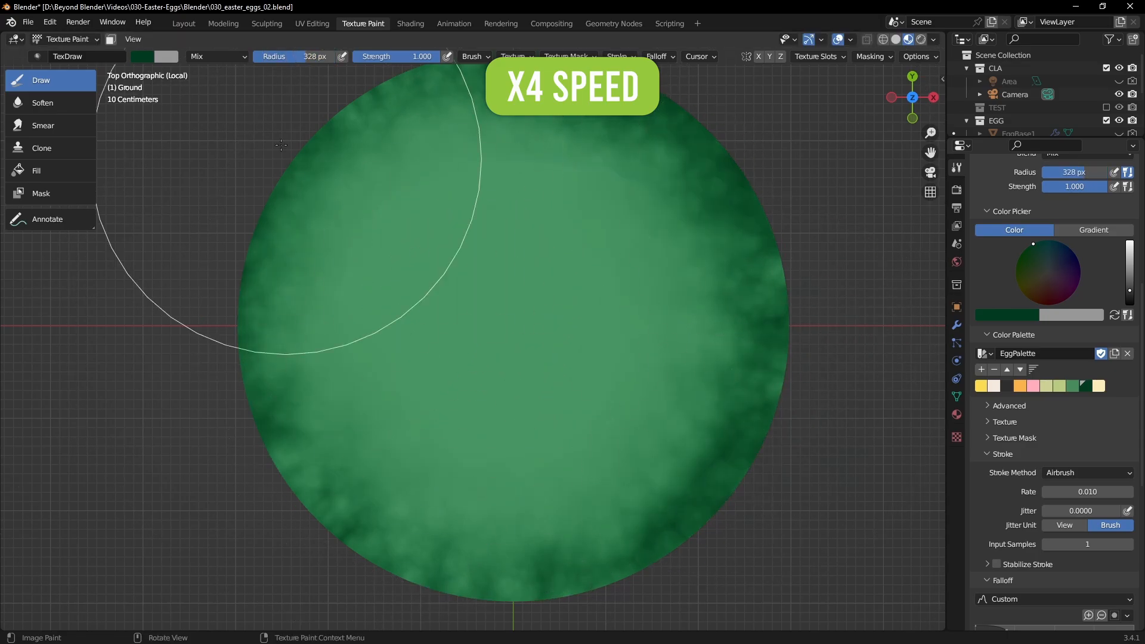
middle_click_drag(576, 297, 572, 366, "shift")
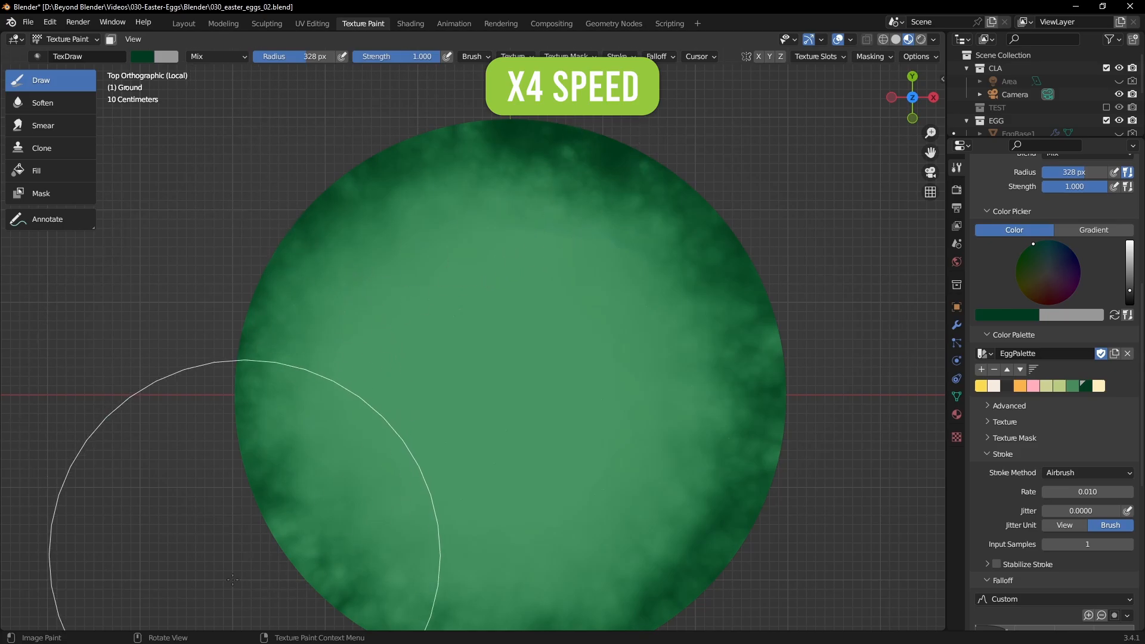
middle_click_drag(539, 469, 523, 322, "shift")
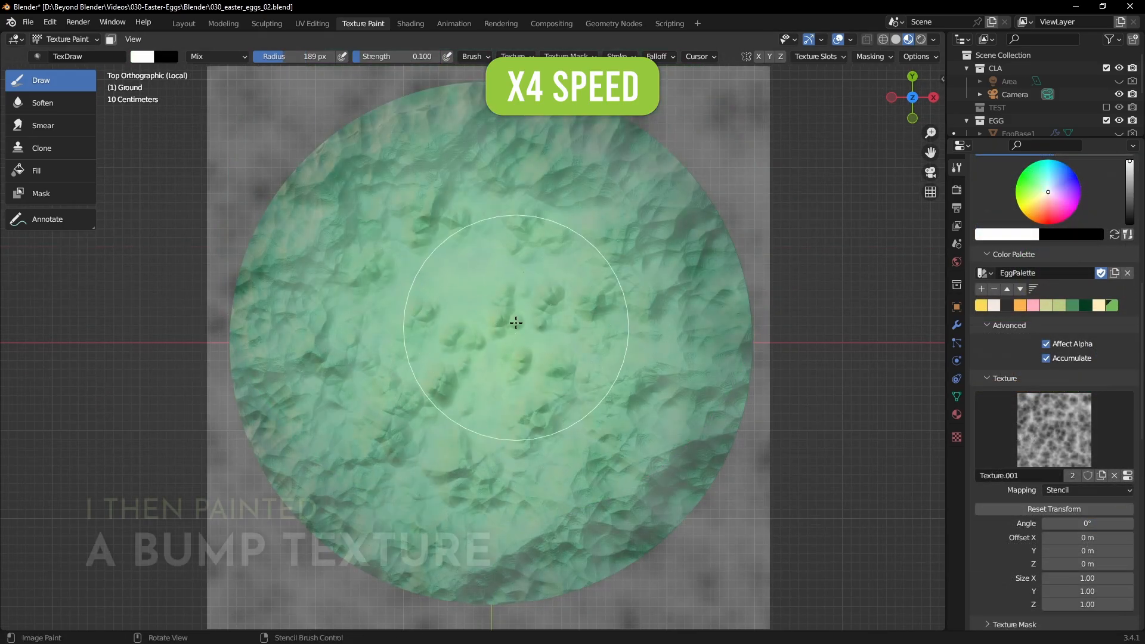
Switch the brush to black and reposition the mottled stencil over the Ground to paint varied bump detail at 0.100 strength.
key("x")
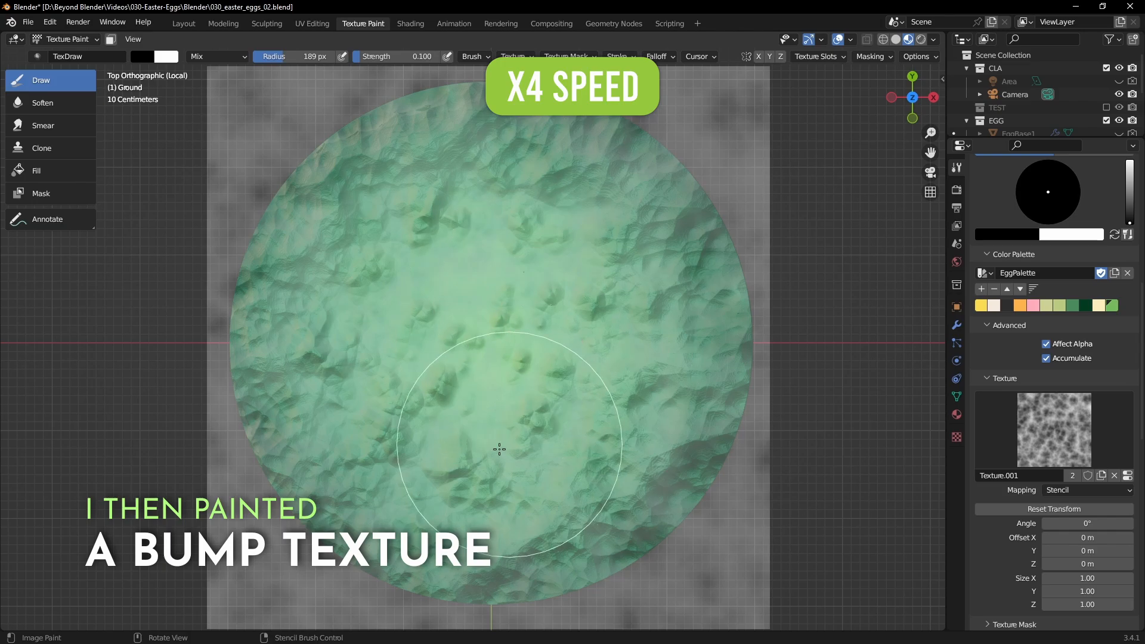
mouse_move(406, 430)
right_mouse_down()
mouse_move(627, 383)
mouse_move(508, 415)
mouse_move(843, 281)
mouse_move(539, 404)
right_mouse_up()
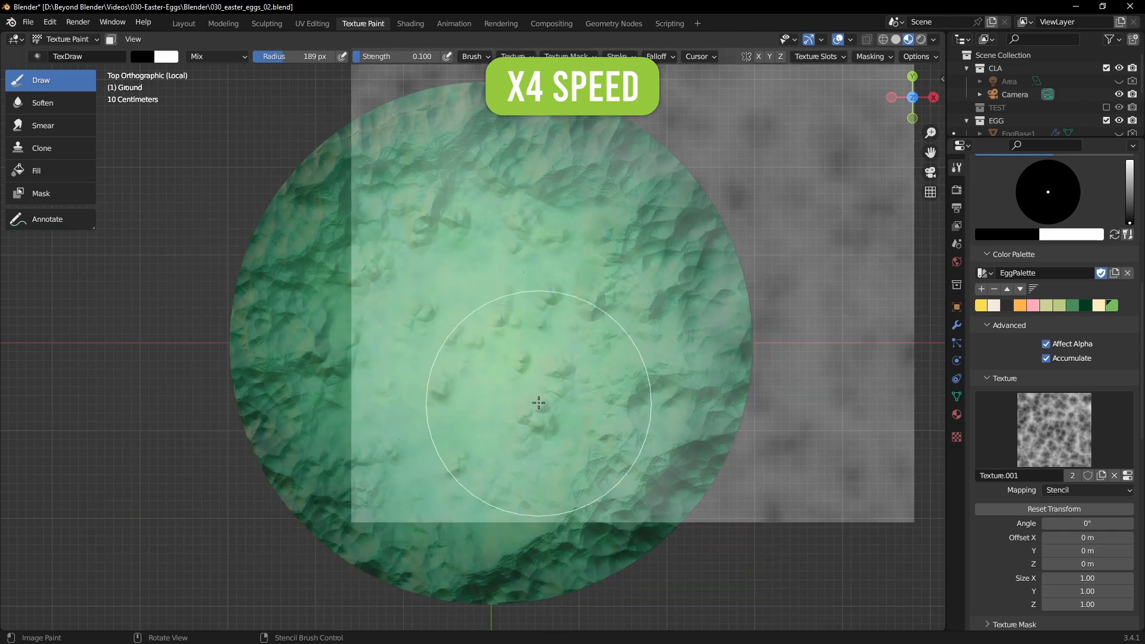
right_click_drag(701, 290, 557, 383)
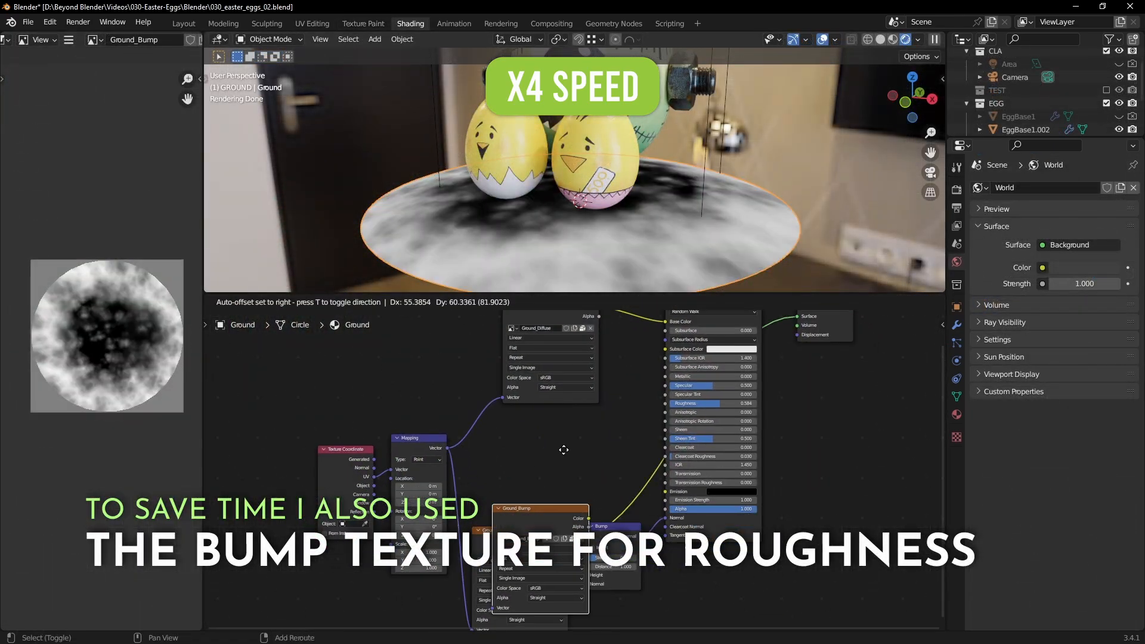
Place a duplicate Ground_Bump image node under Ground_Diffuse and add a ColorRamp node for the Ground material's roughness.
left_click(573, 355)
mouse_move(598, 498)
left_click(650, 355)
left_click(810, 451)
middle_click_drag(703, 149, 703, 185)
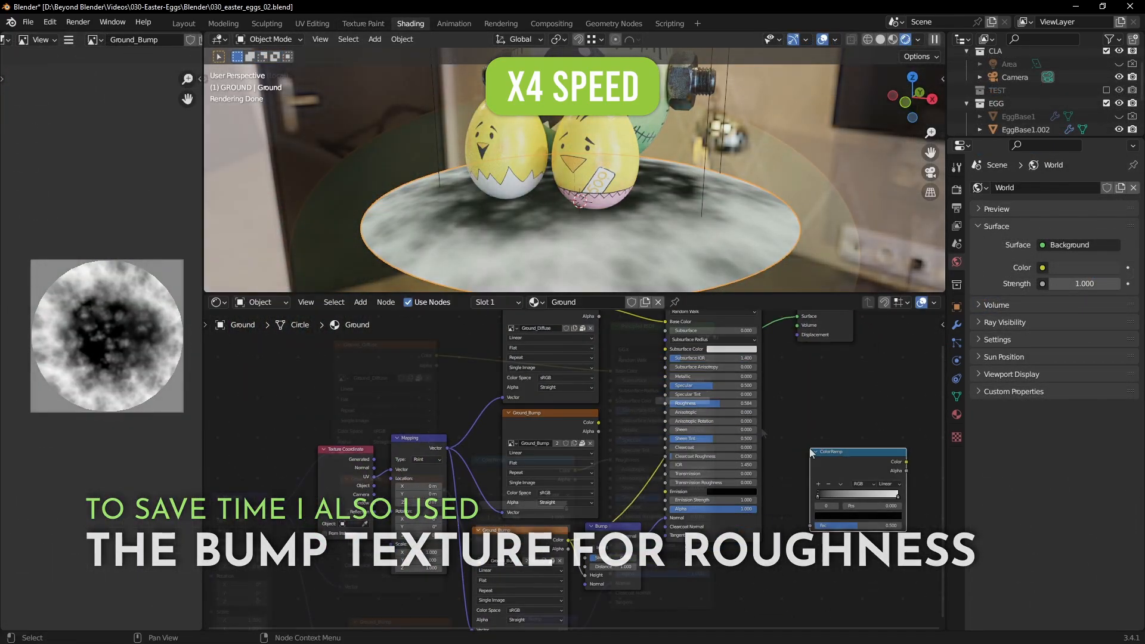
middle_click_drag(701, 189, 730, 132)
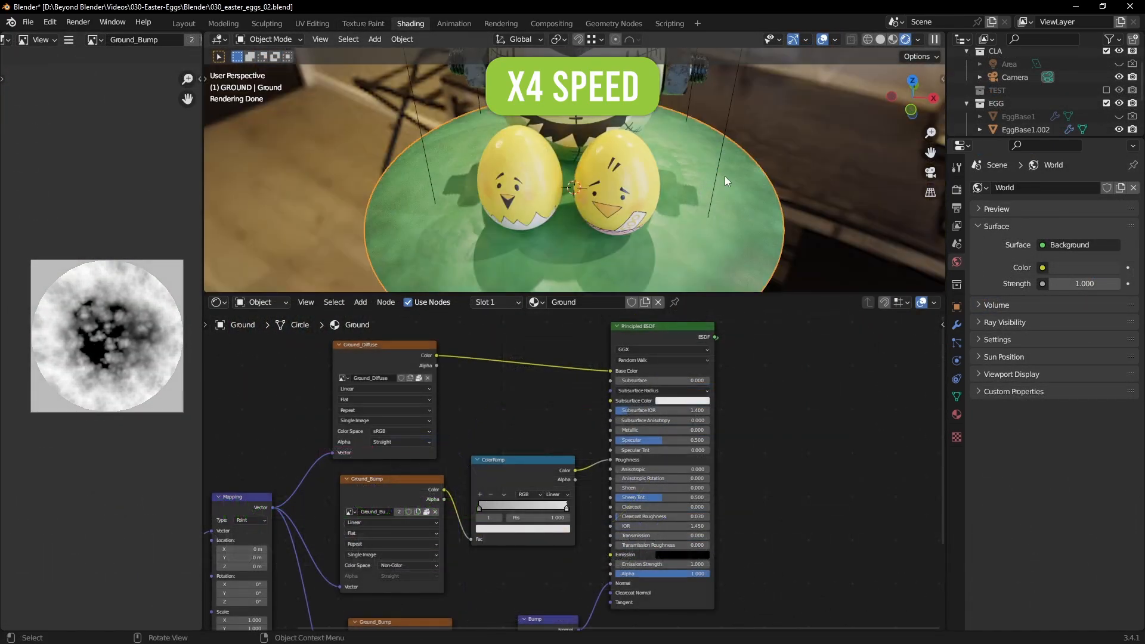
Examine the eggs and painted ground in a maximized rendered view, then return to texture painting and open the texture slots.
left_click(793, 241)
key("ctrl+space")
mouse_move(766, 263)
middle_mouse_down("shift")
mouse_move(746, 318)
mouse_move(596, 371)
mouse_move(785, 334)
mouse_move(733, 342)
middle_mouse_up("shift")
scroll(746, 317, "down", 2)
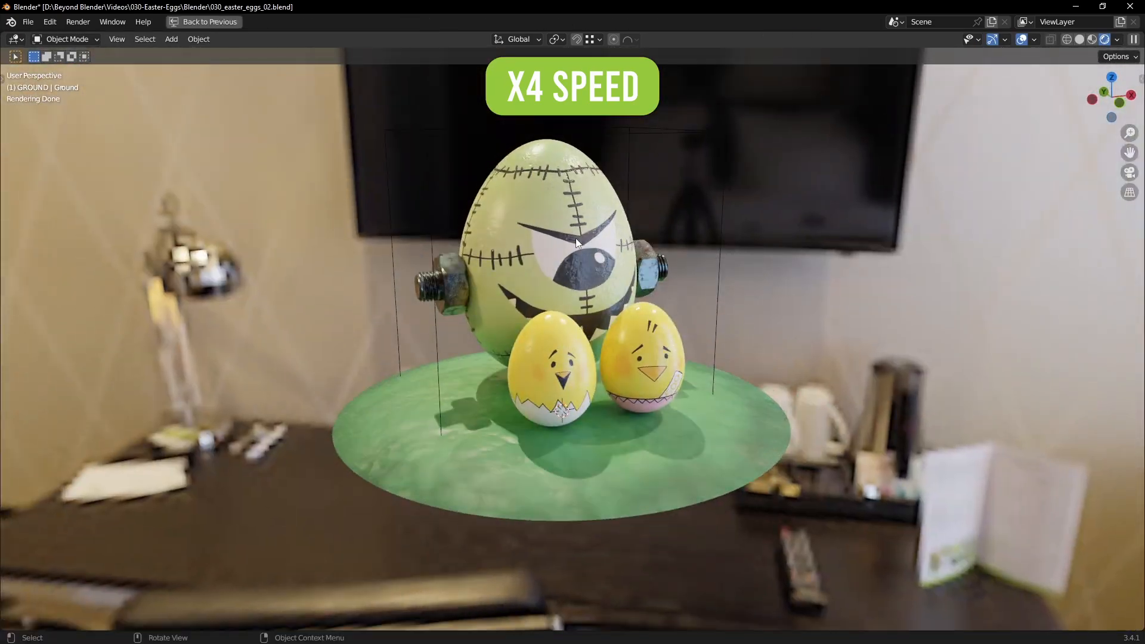
key("ctrl+space")
left_click(363, 24)
left_click(819, 57)
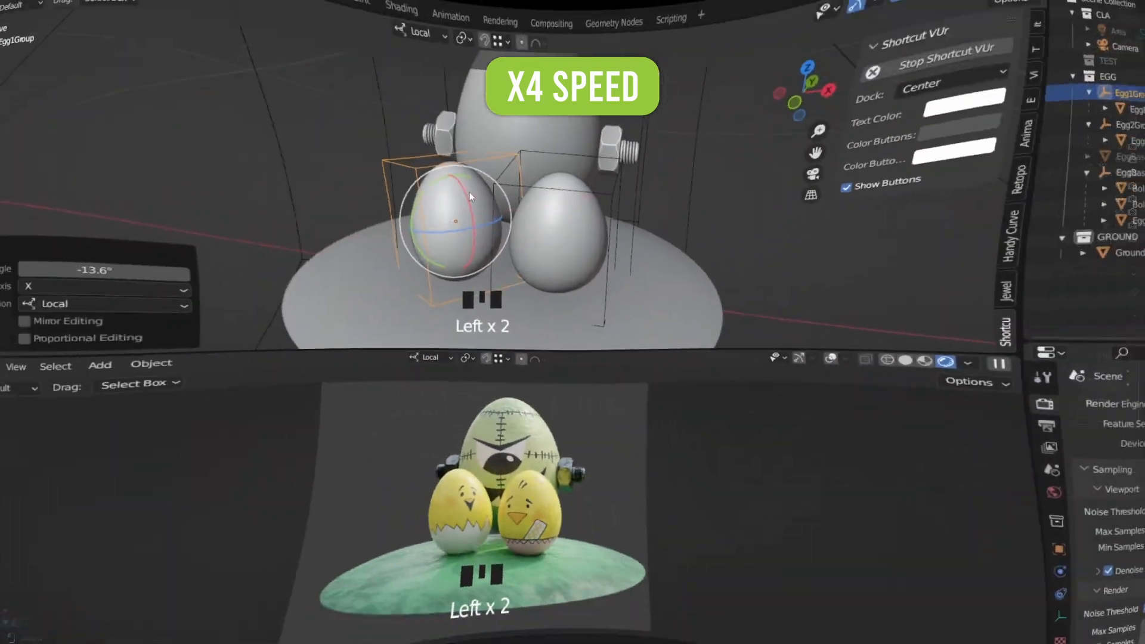
Move Egg1Group along its local X axis, away from Egg2Group, and fine-tune its placement on the ground.
middle_click_drag(496, 215, 513, 190)
left_click_drag(512, 188, 484, 209)
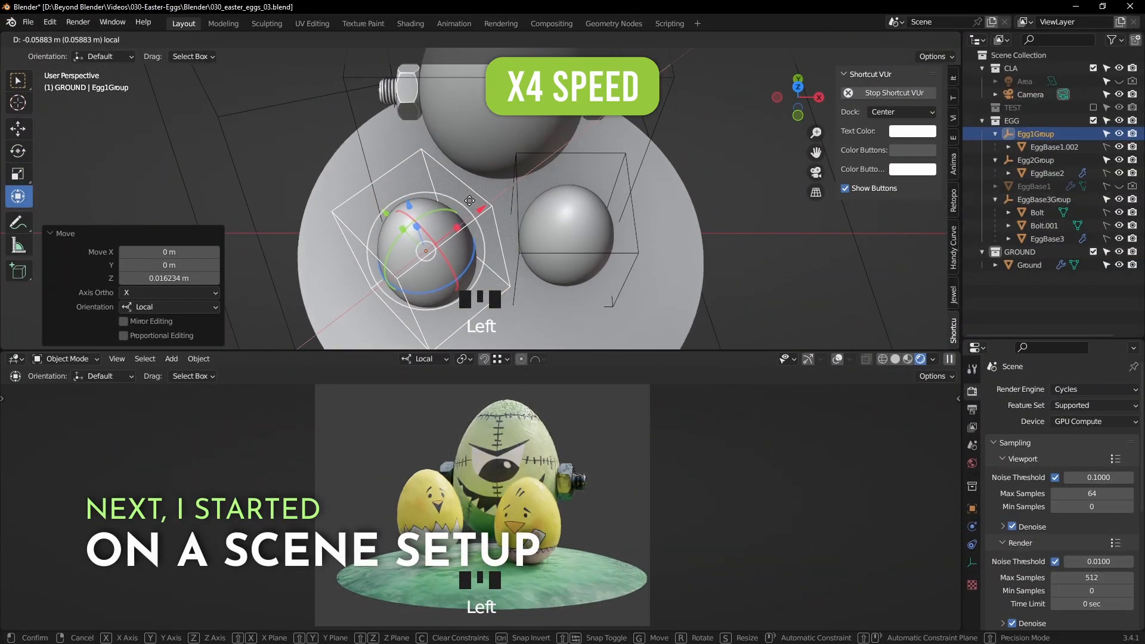
middle_click_drag(484, 208, 477, 156)
left_click_drag(440, 183, 433, 175)
Select Egg2Group and reposition it on the ground along its local axes, farther from Egg1Group.
left_click(621, 202)
middle_click_drag(656, 210, 622, 207)
middle_click_drag(622, 208, 625, 220, "shift")
left_click_drag(542, 156, 542, 143)
left_click_drag(611, 229, 639, 237)
middle_click_drag(638, 236, 634, 190)
left_click_drag(574, 119, 575, 130)
Adjust Egg2Group's height, lowering it about 0.0015 m along local Z, and fine-tune its tilt and sideways position.
middle_click_drag(555, 268, 591, 200)
left_click_drag(486, 145, 487, 123)
middle_click_drag(491, 135, 547, 237)
middle_click_drag(547, 238, 578, 210, "shift")
middle_click_drag(578, 210, 546, 146)
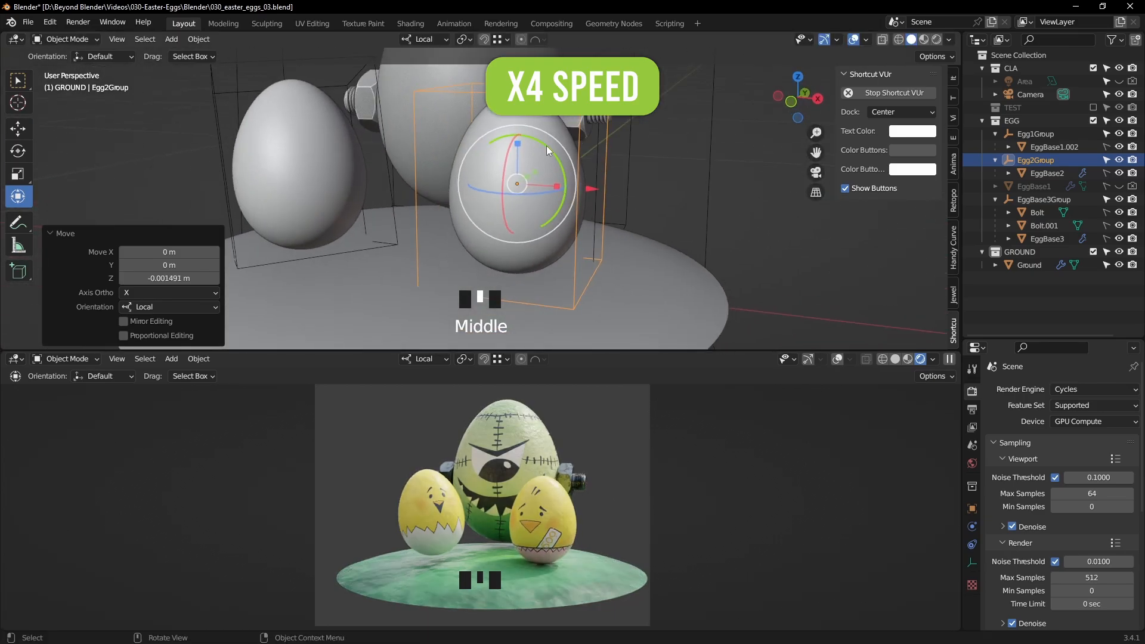
left_click_drag(551, 150, 552, 152)
left_click_drag(610, 209, 616, 215)
middle_click_drag(616, 216, 572, 197)
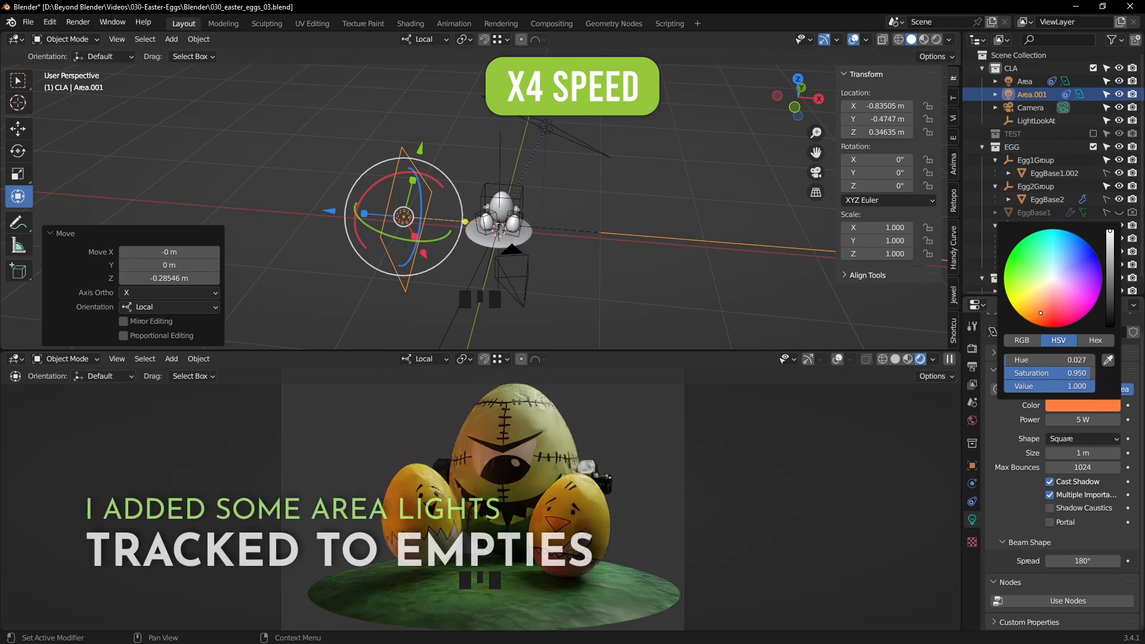
Move the orange Area.001 light about 0.85 m along global Y and -0.05 m along X, then -0.049 m along local Y.
scroll(577, 217, "up", 2)
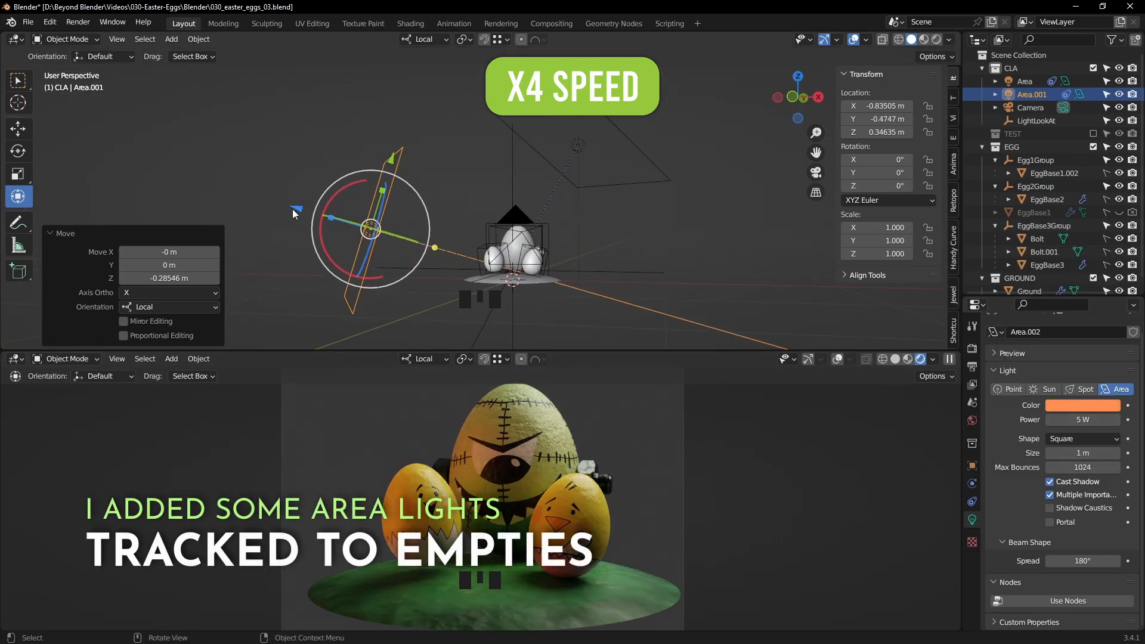
scroll(359, 215, "down", 3)
key("KP_7")
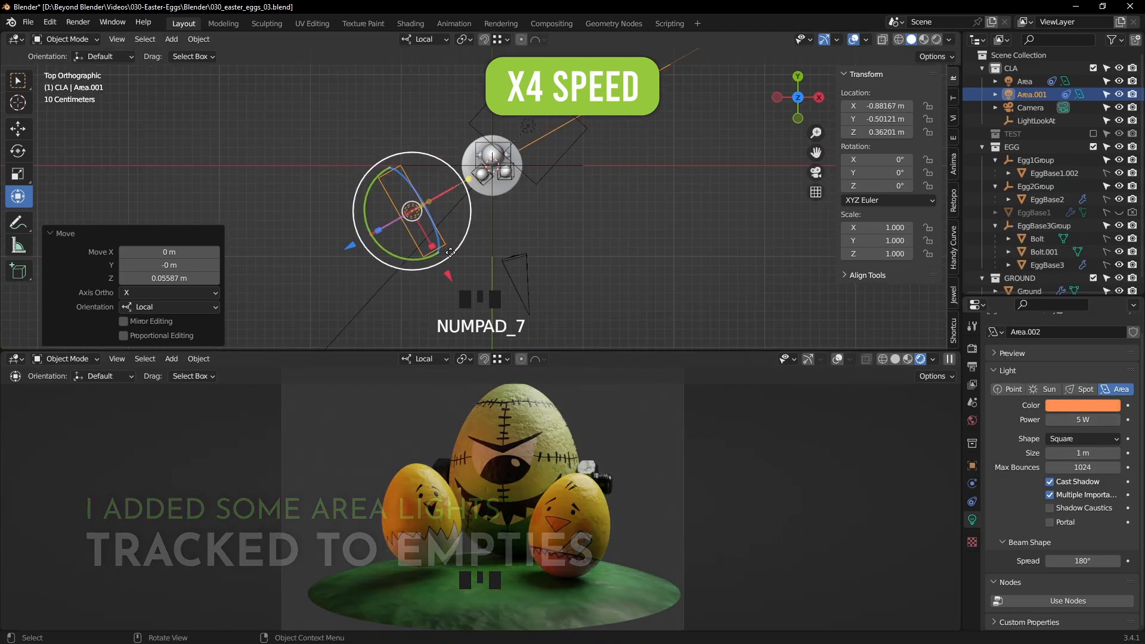
key("g")
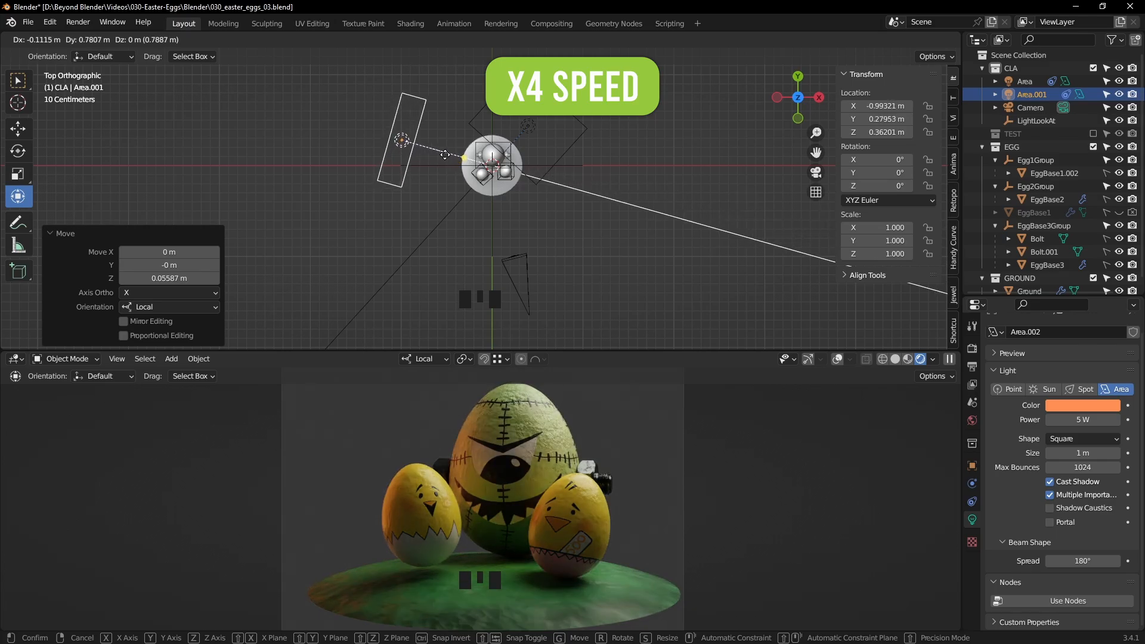
left_click(451, 149)
middle_click_drag(451, 150, 474, 66)
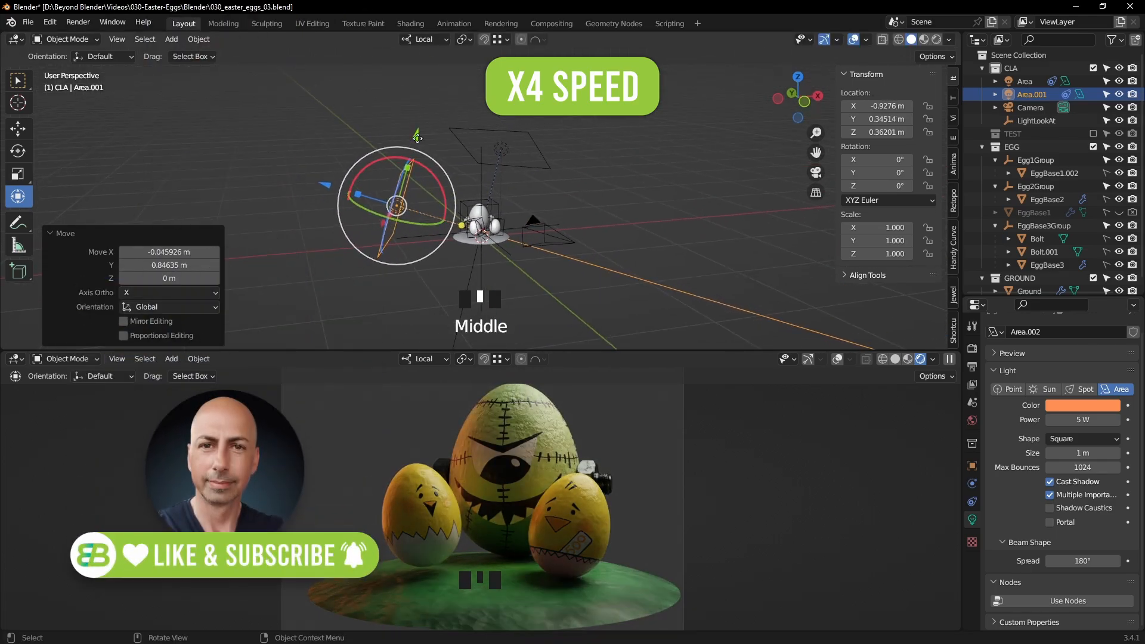
left_click_drag(418, 135, 416, 146)
middle_click_drag(417, 146, 587, 253)
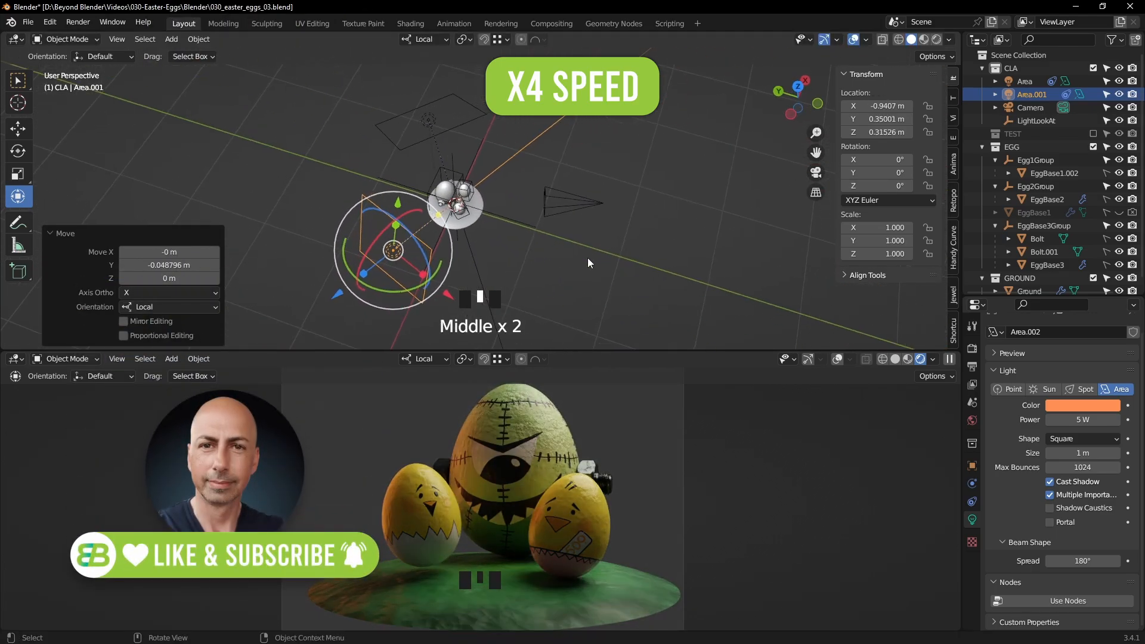
key("KP_7")
key("g")
key("Escape")
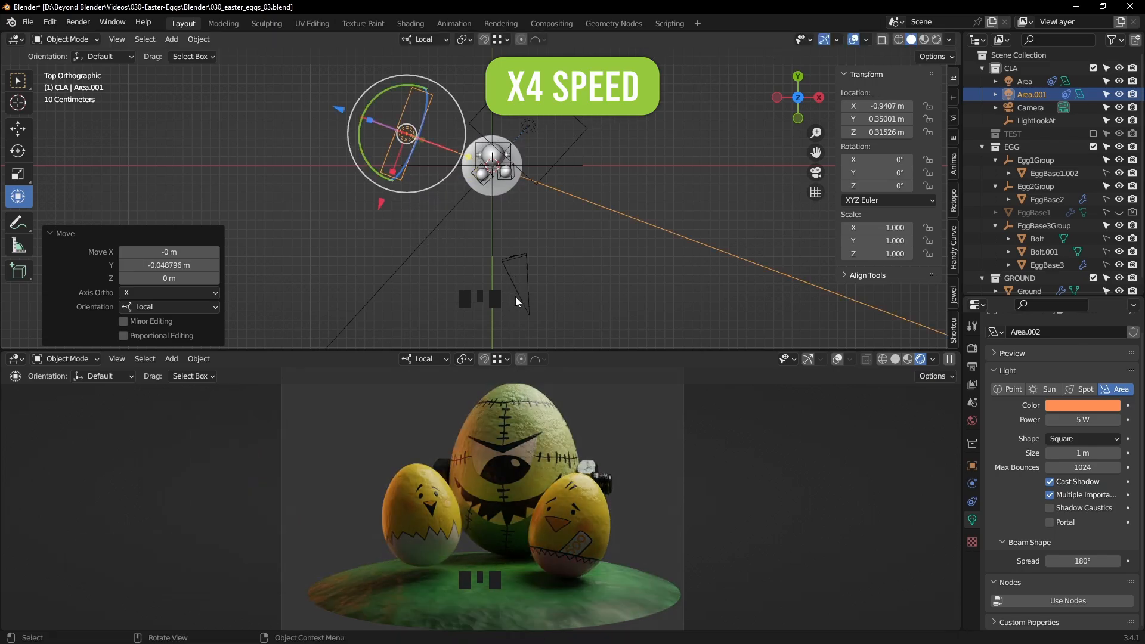
middle_click_drag(605, 255, 536, 196)
left_click(557, 167)
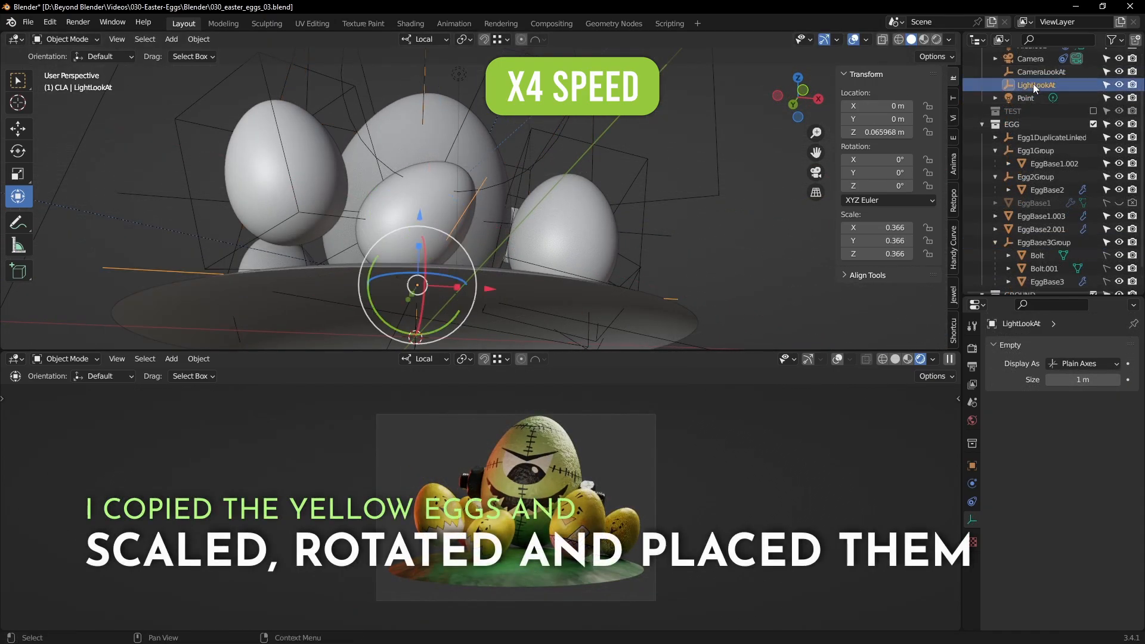
Raise the Camera and its CameraLookAt empty together slightly along global Z.
left_click(1041, 72)
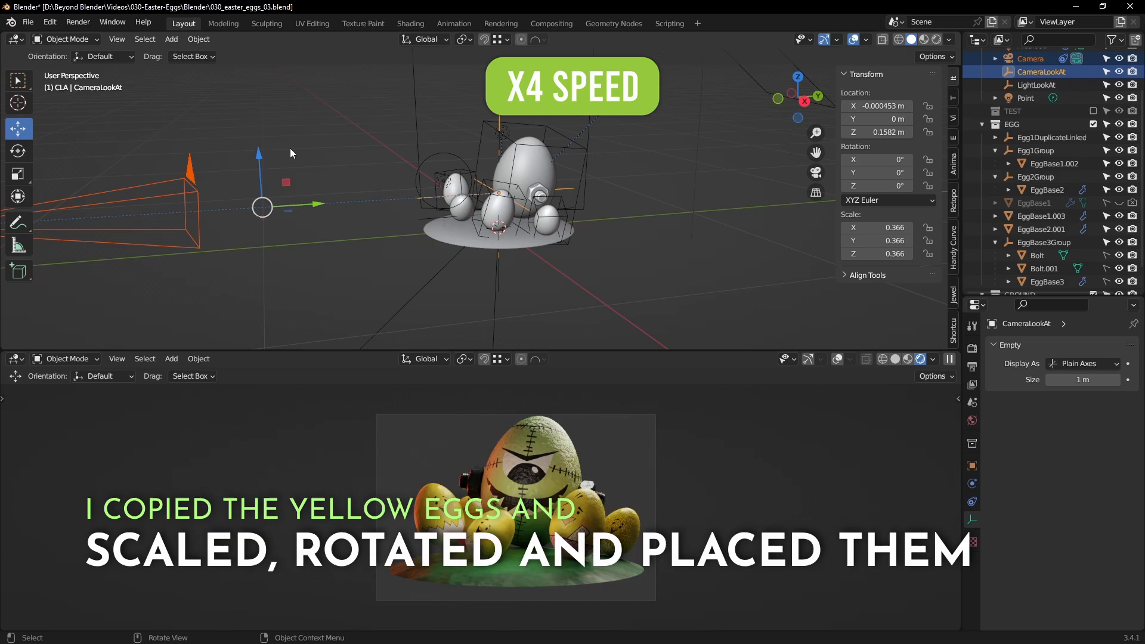
left_click_drag(259, 157, 261, 154)
left_click(641, 269)
Using Local orientation, shift the small egg behind the bandaged egg about 0.006 m along X and check the enlarged render.
left_click(499, 209)
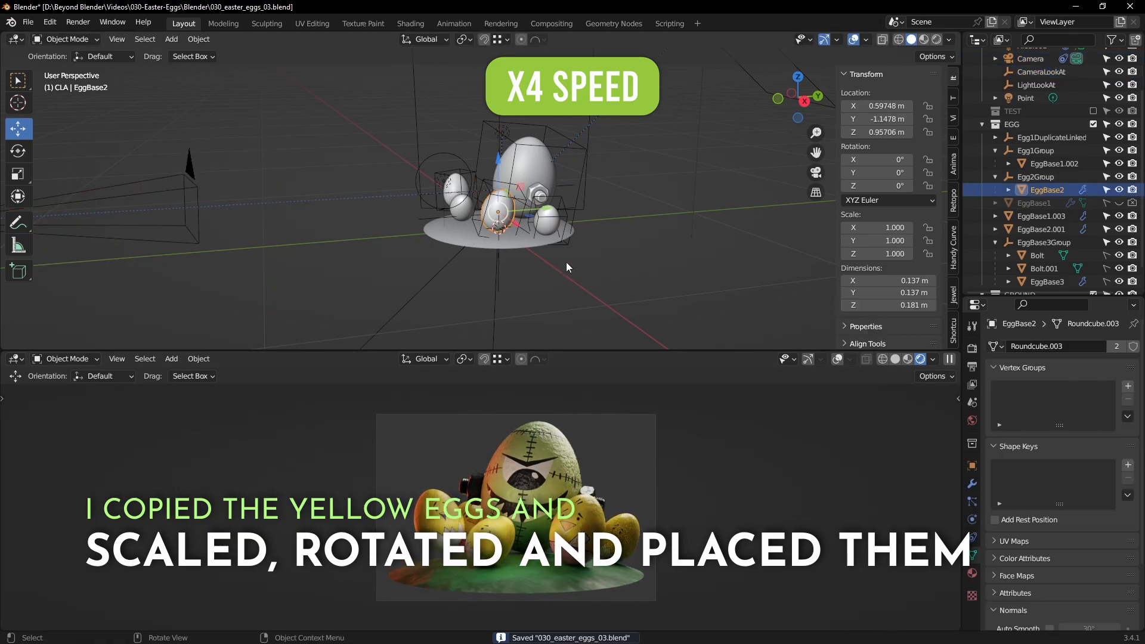
middle_click_drag(566, 263, 632, 291)
scroll(596, 271, "up", 3)
left_click(561, 243)
left_click(425, 39)
left_click(392, 94)
left_click_drag(576, 236, 625, 243)
left_click(586, 202)
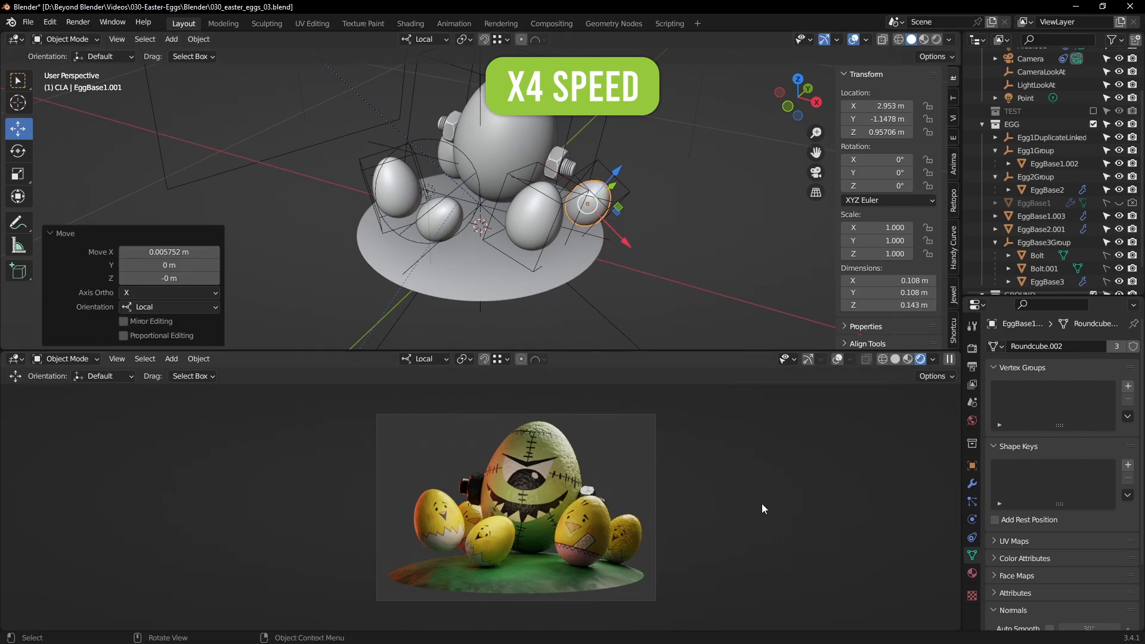
scroll(761, 507, "up", 5)
scroll(692, 504, "down", 2)
scroll(692, 505, "up", 1)
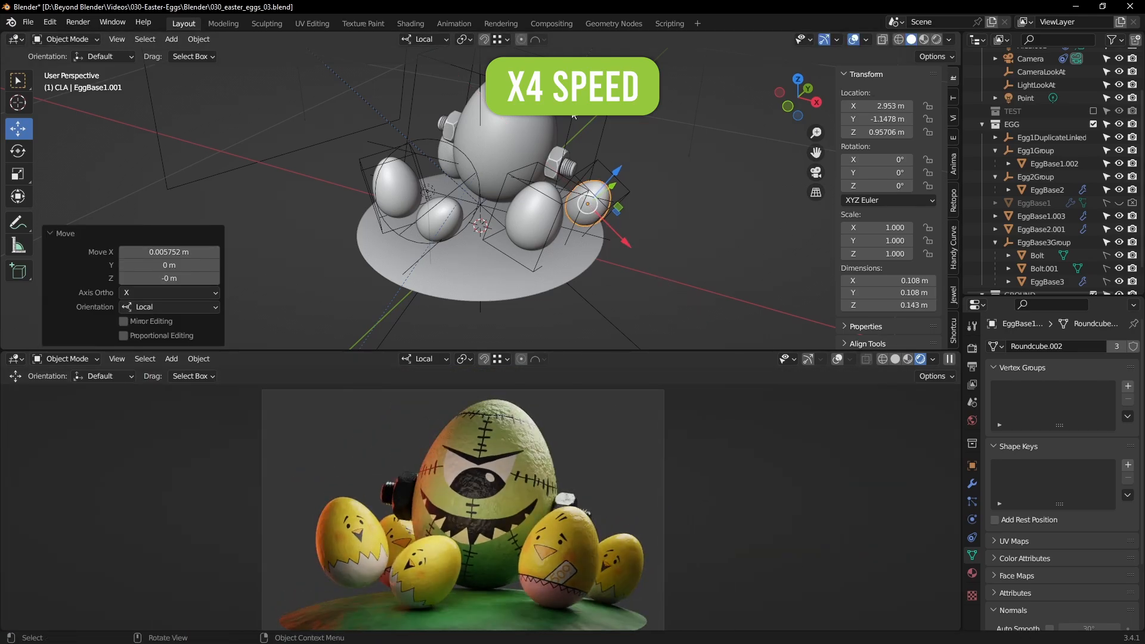
Add an Image Texture node for the alpha below the Ground_Bump nodes and connect the Mapping node's Vector output to it.
left_click(486, 547)
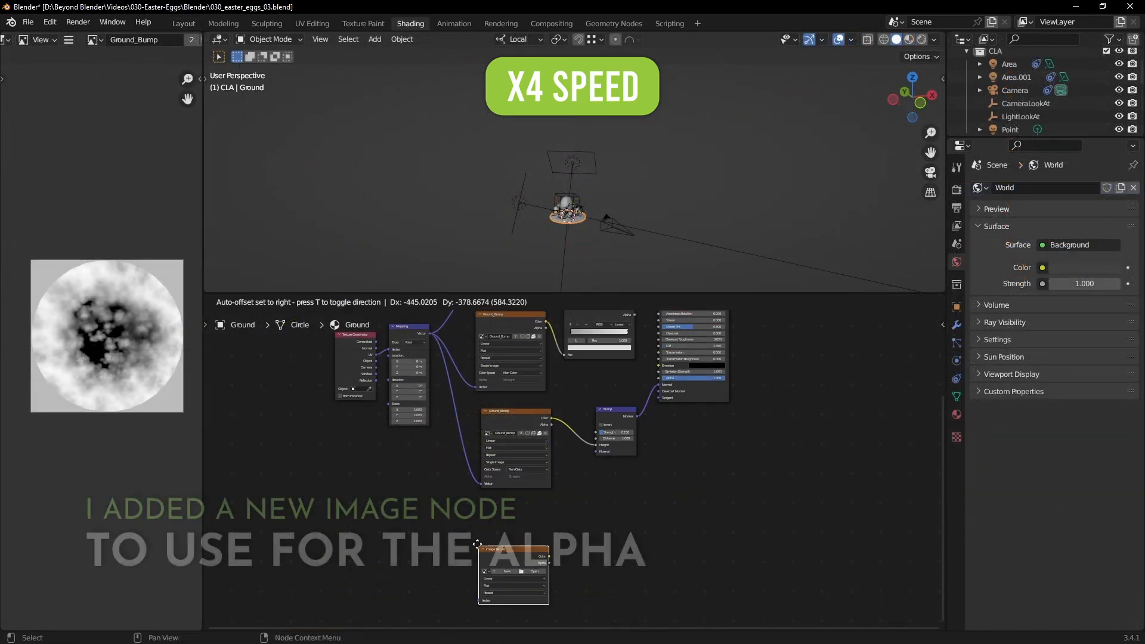
left_click(481, 519)
left_click_drag(429, 333, 482, 575)
scroll(507, 564, "up", 4)
middle_click_drag(550, 554, 490, 602)
left_click_drag(631, 395, 626, 394)
middle_click_drag(579, 557, 645, 440)
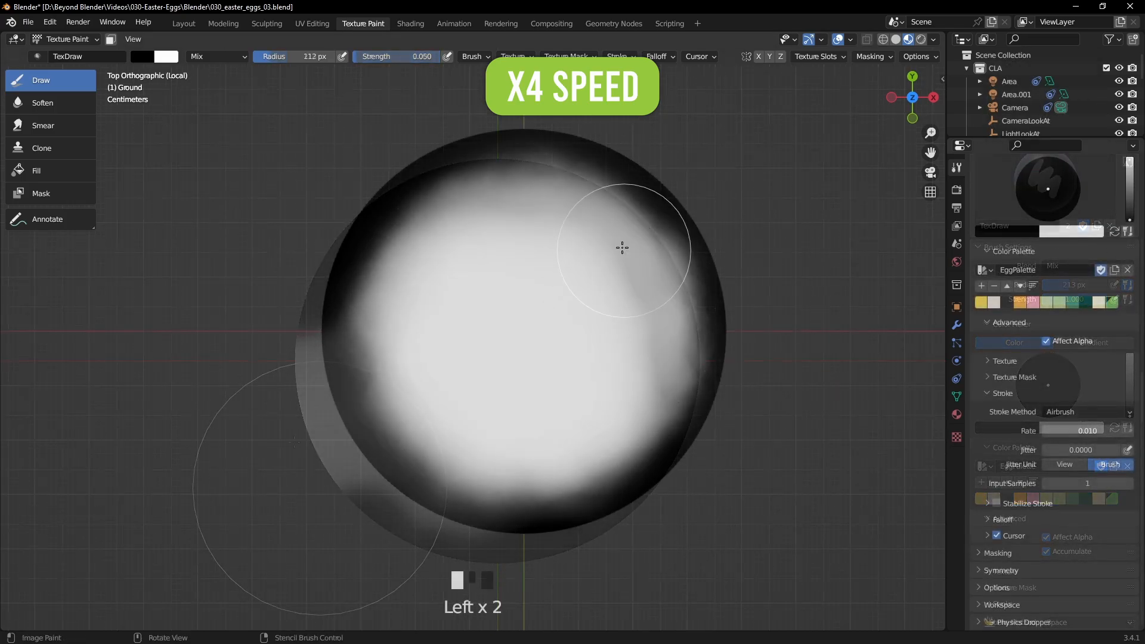
Paint a soft black border around the Ground's alpha mask with a 112 px brush at 0.050 strength.
left_click_drag(619, 248, 625, 205)
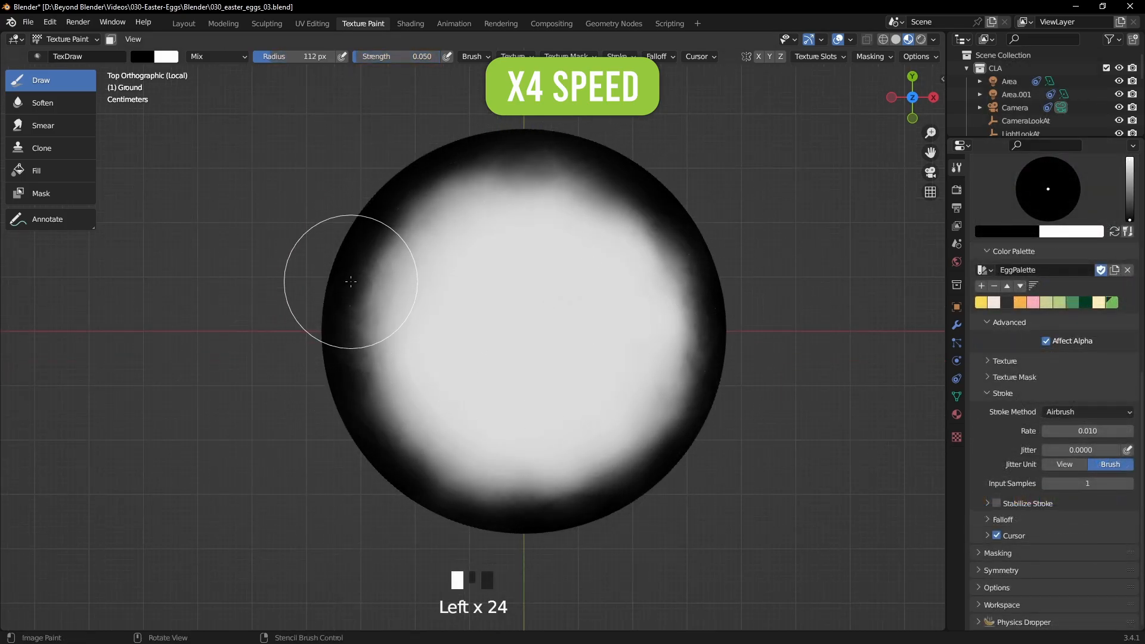
left_click_drag(435, 484, 629, 440)
left_click_drag(539, 492, 365, 422)
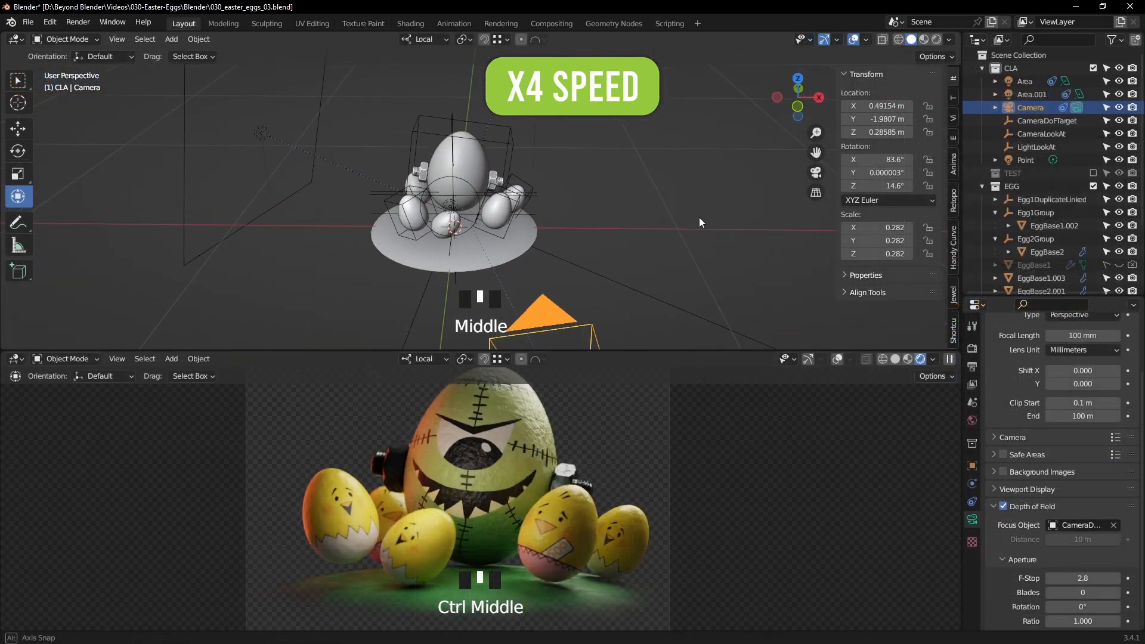
Using Global orientation, move the small front egg EggBase1.003 about 0.084 m along Y toward the Frankenstein egg.
middle_click_drag(699, 217, 666, 303)
scroll(513, 237, "up", 4)
key("KP_7")
scroll(513, 237, "up", 2)
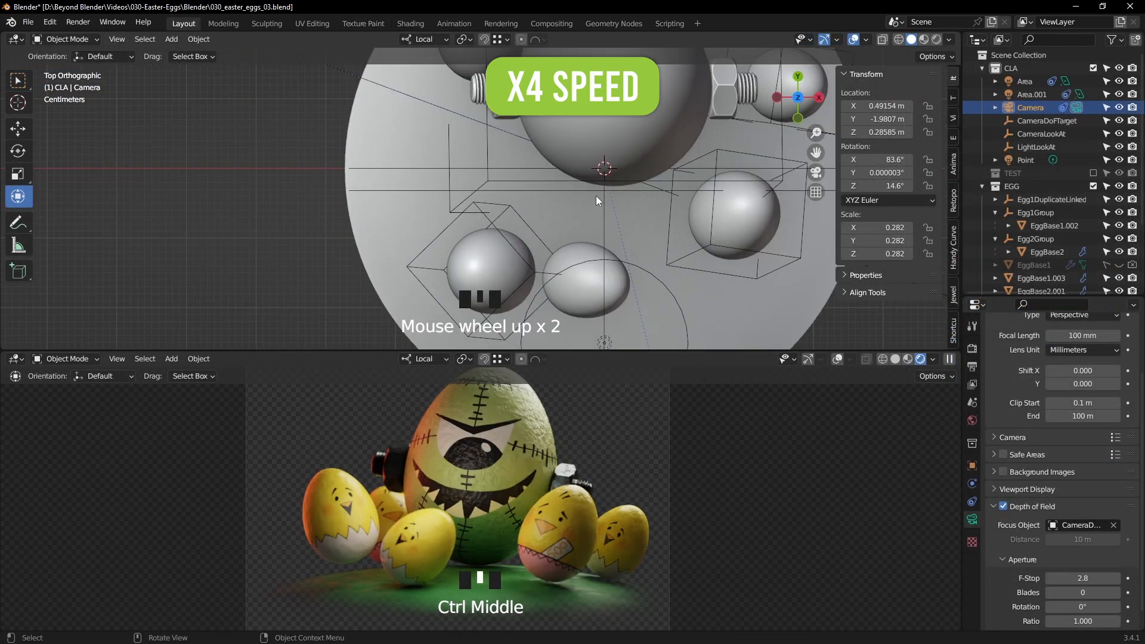
left_click(599, 199)
left_click_drag(609, 119, 613, 119)
left_click(575, 260)
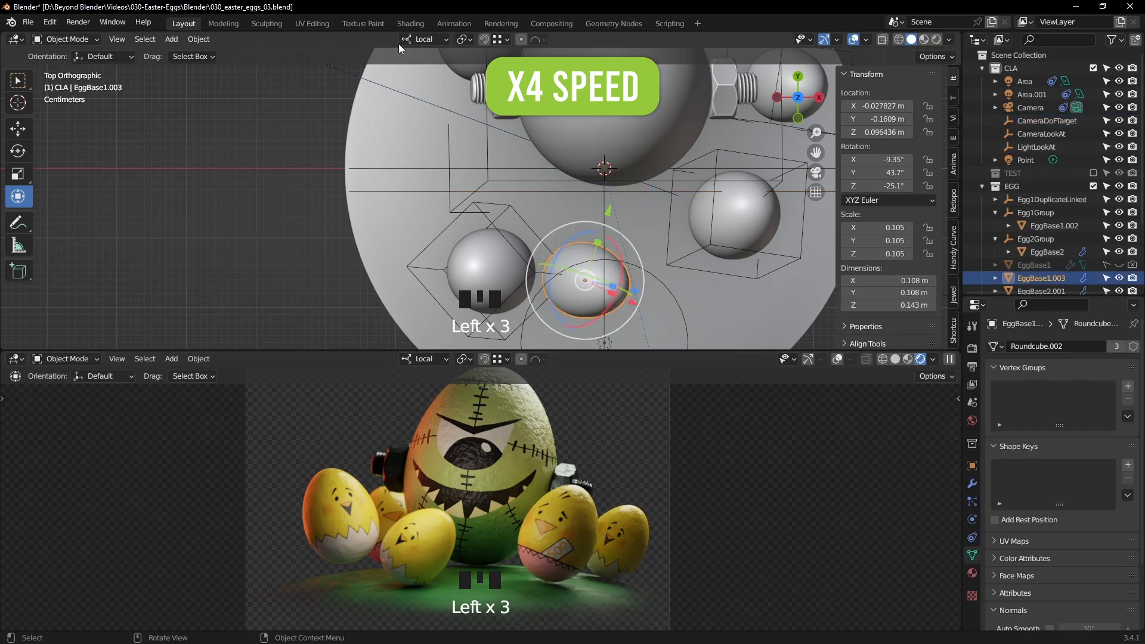
left_click(426, 40)
left_click(422, 70)
left_click_drag(587, 206, 591, 145)
Scale the small front egg EggBase1.003 uniformly to 0.094.
middle_click_drag(591, 146, 661, 194)
key("s")
left_click(689, 181)
Using Local orientation, rotate EggBase1.003 by 11.2° about Y and -19.5° about Z, adjusting its tilt.
left_click(425, 40)
left_click(423, 84)
middle_click_drag(582, 239, 627, 224)
left_click_drag(642, 230, 650, 240)
middle_click_drag(650, 240, 685, 217)
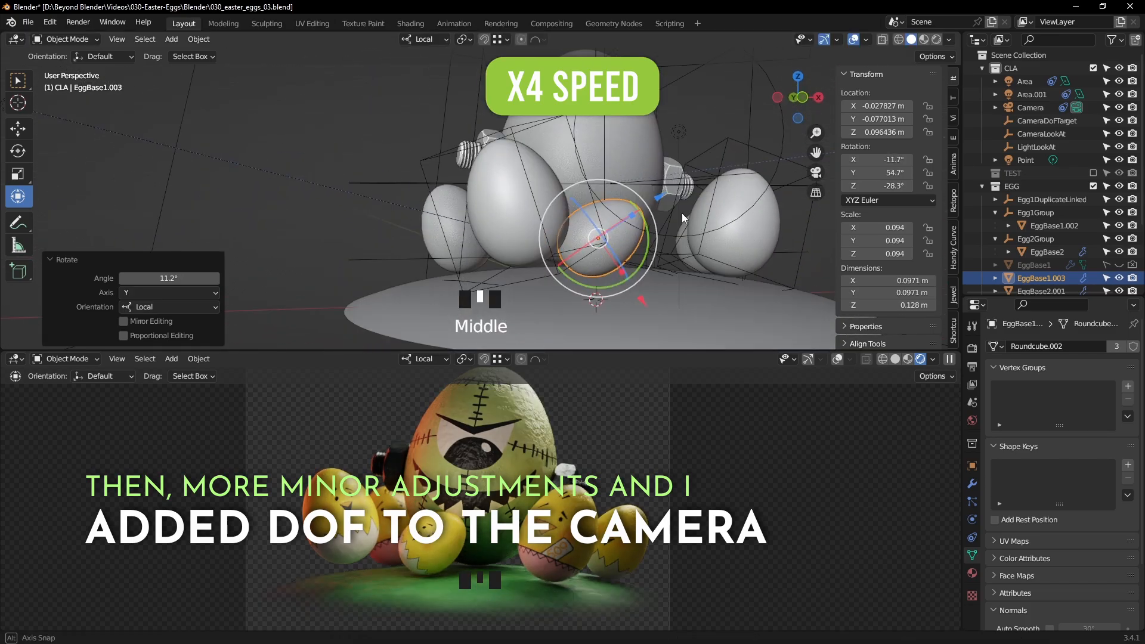
mouse_move(580, 206)
left_mouse_down()
mouse_move(598, 232)
mouse_move(575, 220)
left_mouse_up()
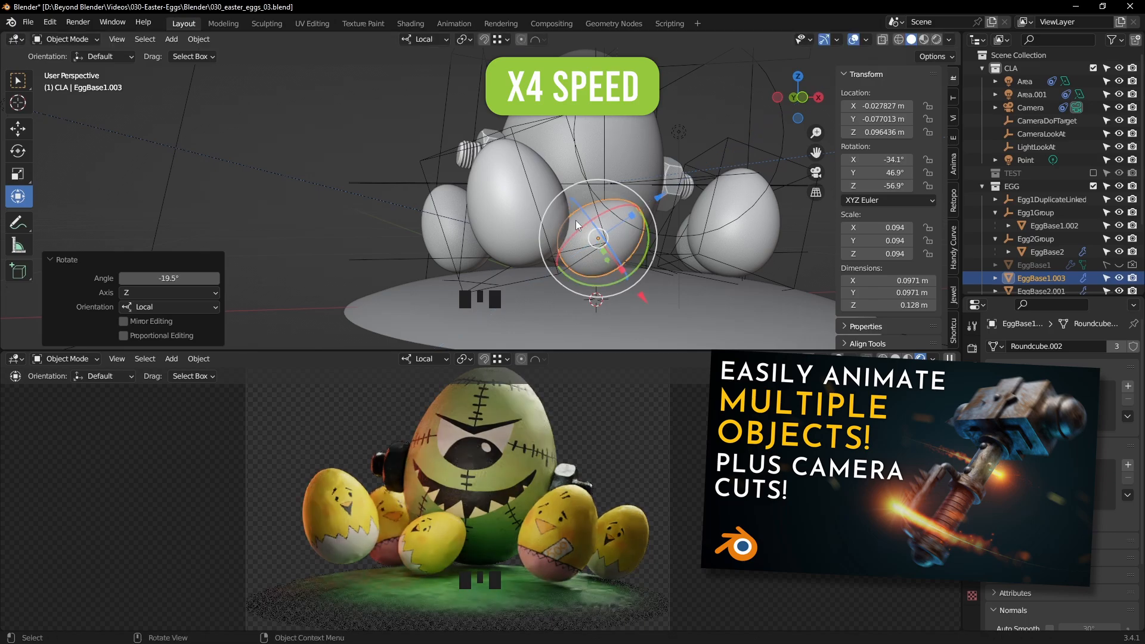
Using Global orientation, lower EggBase1.003 about 0.0036 m along Z to sit it on the ground.
middle_click_drag(575, 220, 623, 239)
scroll(660, 263, "up", 2)
middle_click_drag(623, 255, 558, 129, "shift")
left_click(425, 40)
left_click(412, 71)
left_click_drag(558, 122, 558, 122)
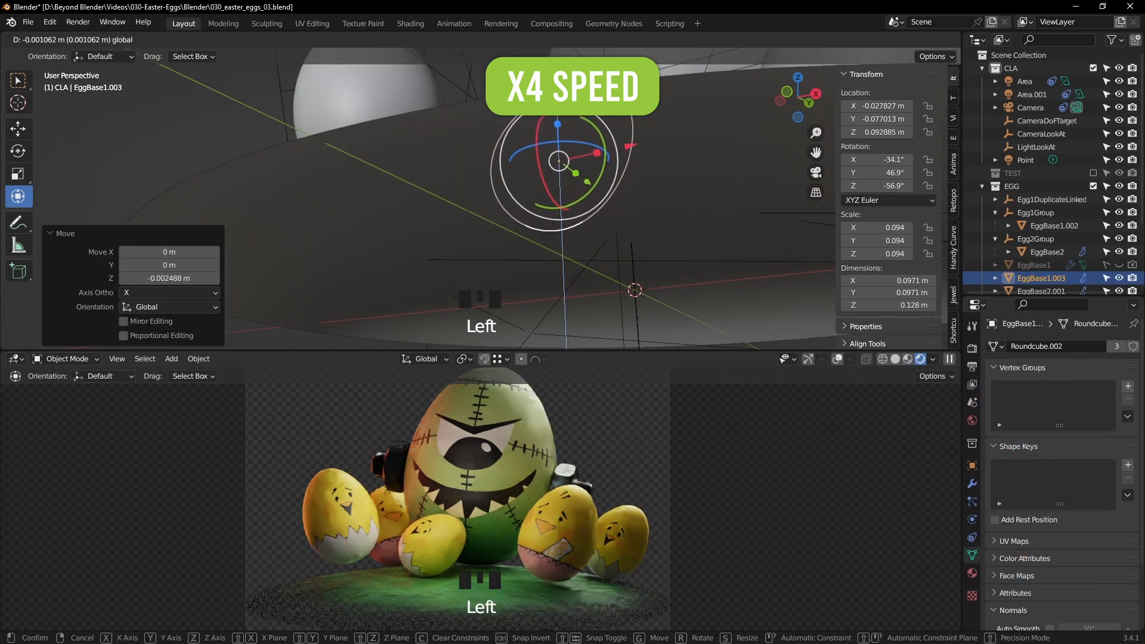
left_click(378, 225)
Select EggBase3Group and scale the Frankenstein egg with its bolts by 1.027.
middle_click_drag(584, 209, 668, 228)
scroll(667, 232, "down", 3)
scroll(669, 435, "down", 2)
middle_click_drag(669, 435, 680, 447, "shift")
middle_click_drag(675, 192, 652, 230, "shift")
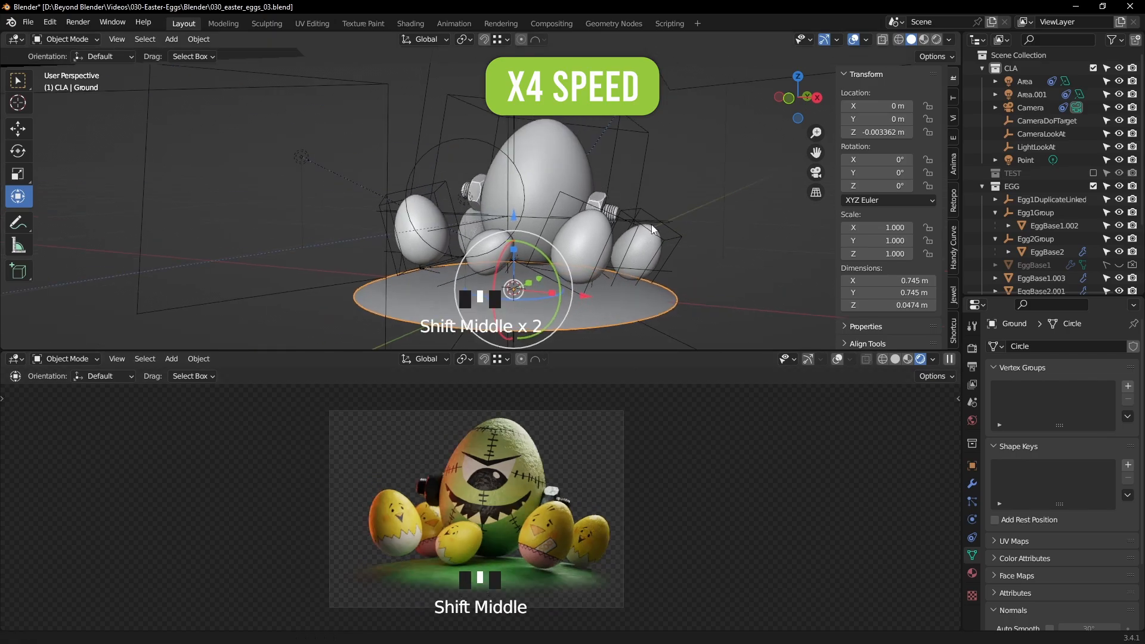
left_click(637, 194)
key("s")
left_click(711, 197)
Check the camera view, then raise EggBase3Group about 0.0023 m along its local Z axis relative to the ground.
middle_click_drag(537, 466, 574, 411)
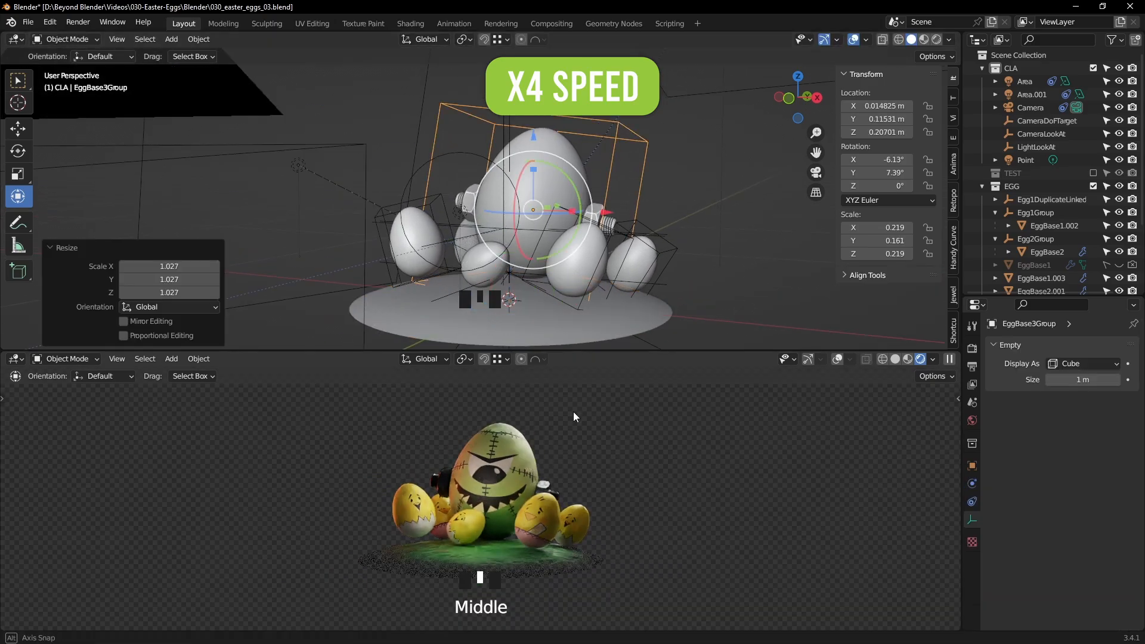
key("KP_0")
scroll(564, 234, "up", 2)
key("ctrl+space")
middle_click_drag(639, 293, 681, 291)
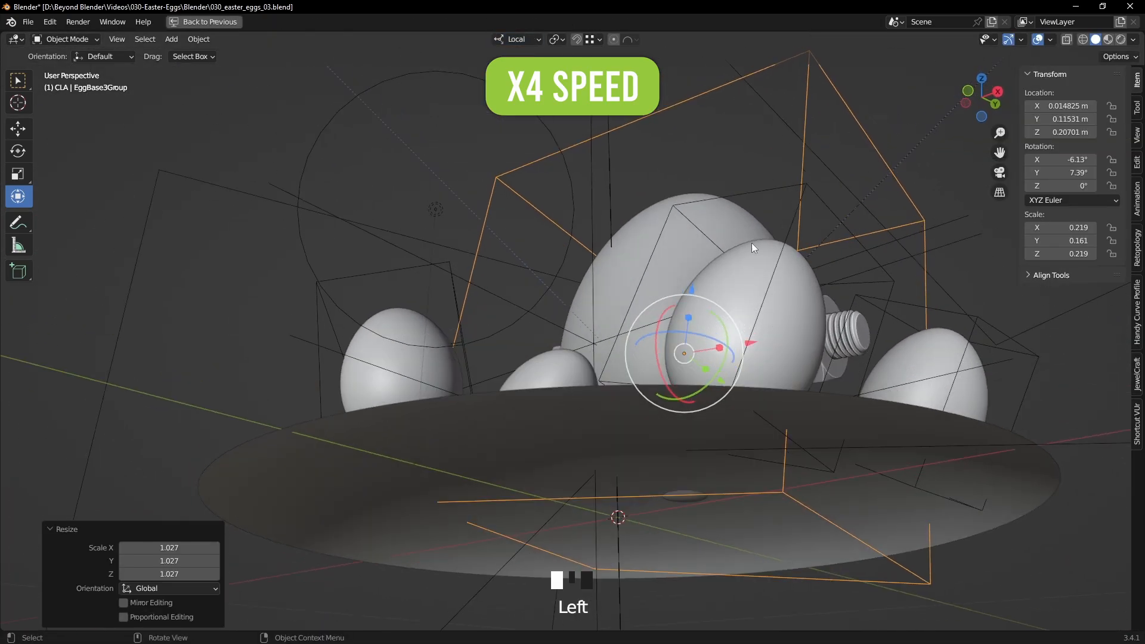
left_click_drag(692, 291, 693, 286)
middle_click_drag(734, 224, 758, 286)
middle_click_drag(1014, 373, 922, 266, "shift")
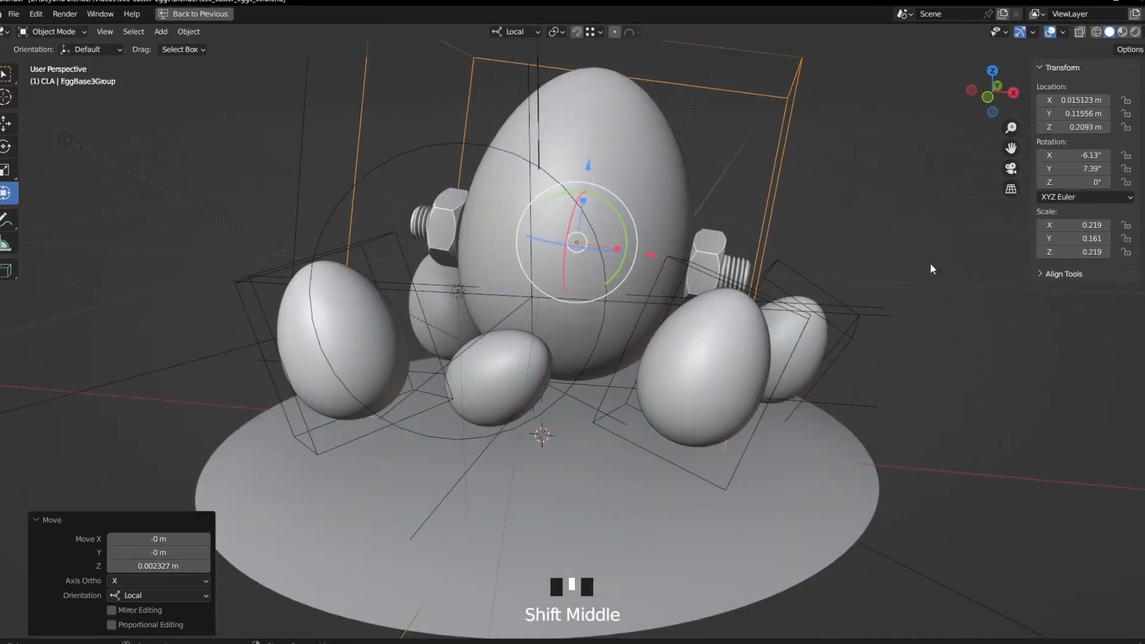